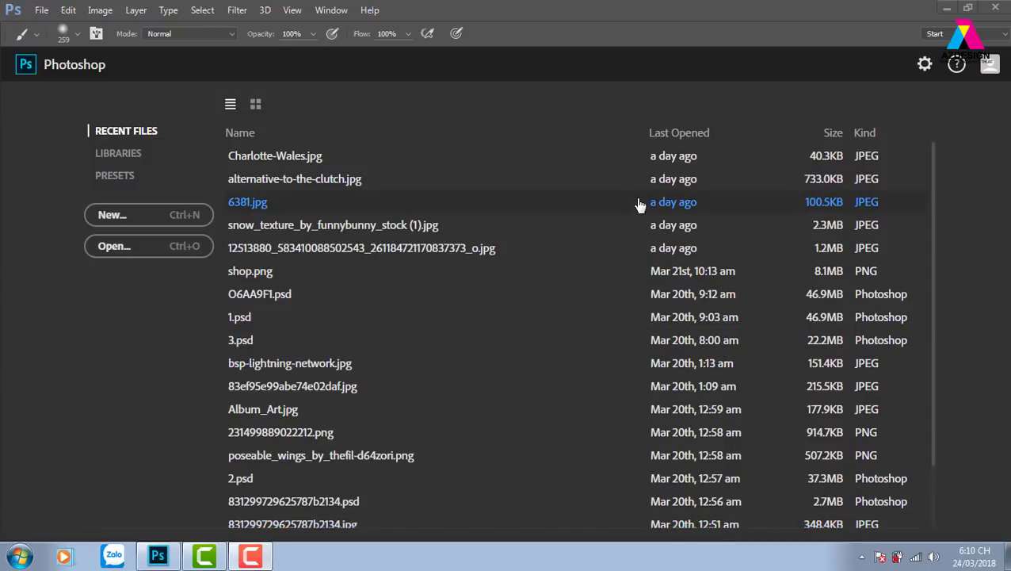
Minimize Photoshop and launch the Cốc Cốc browser from the desktop.
left_click(946, 8)
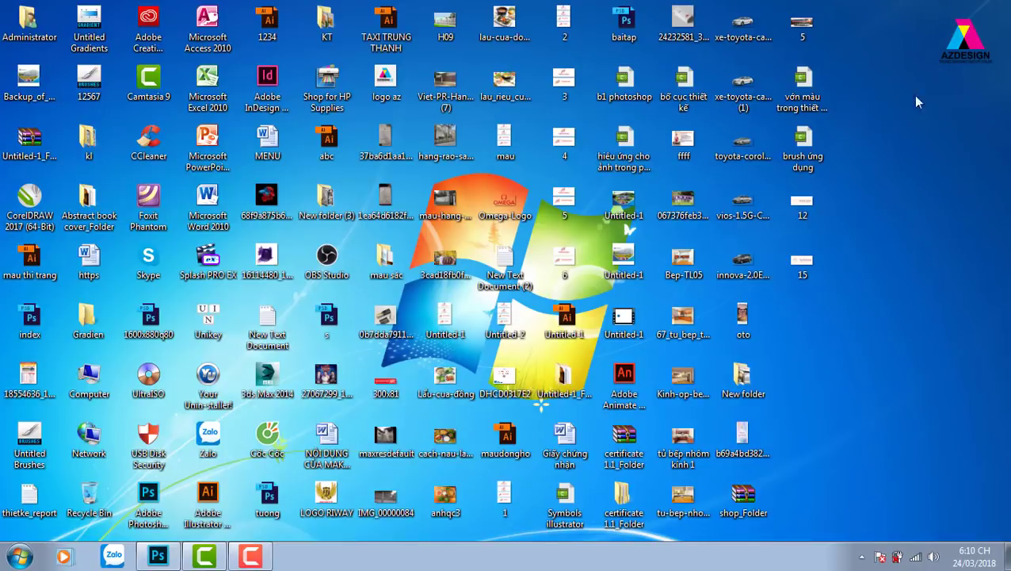
double_click(267, 434)
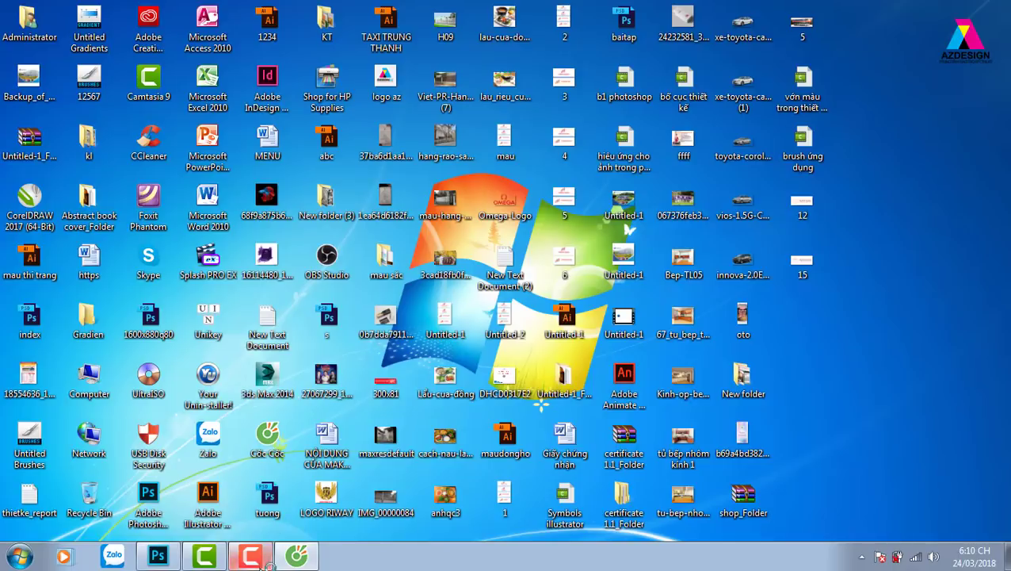
Back in Photoshop, start a new document 800 px wide and 500 px high.
left_click(158, 557)
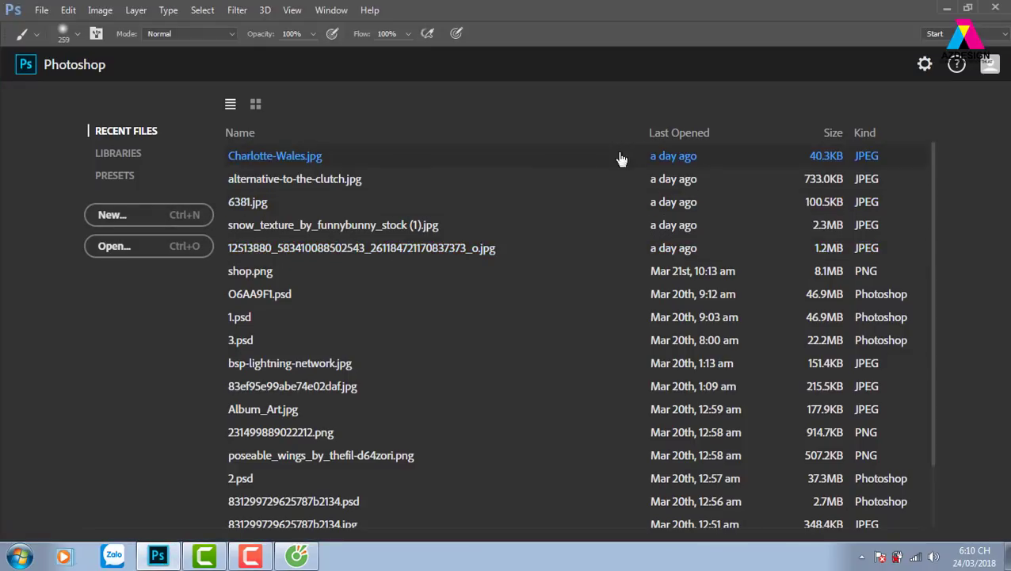
left_click(195, 226)
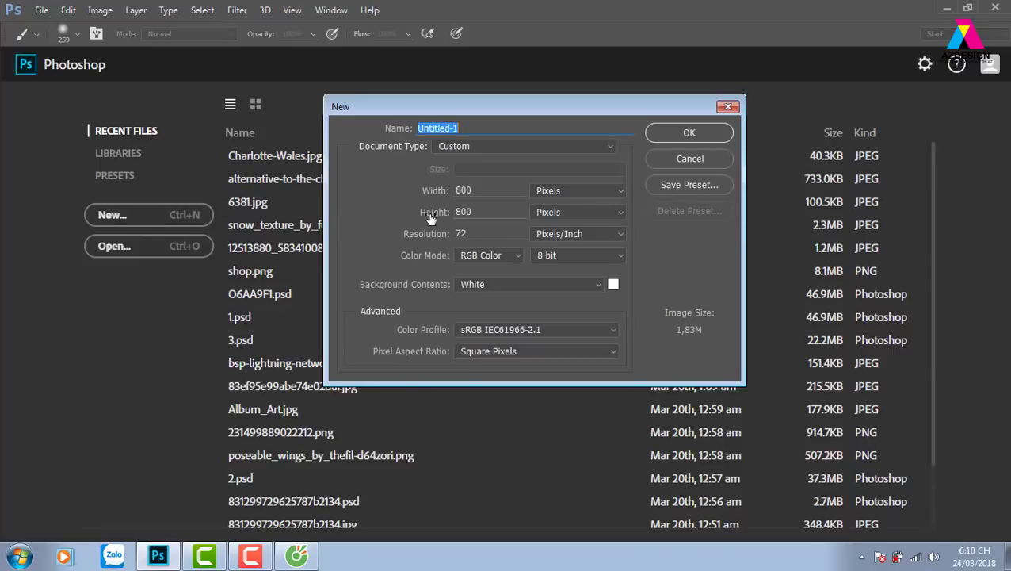
double_click(493, 190)
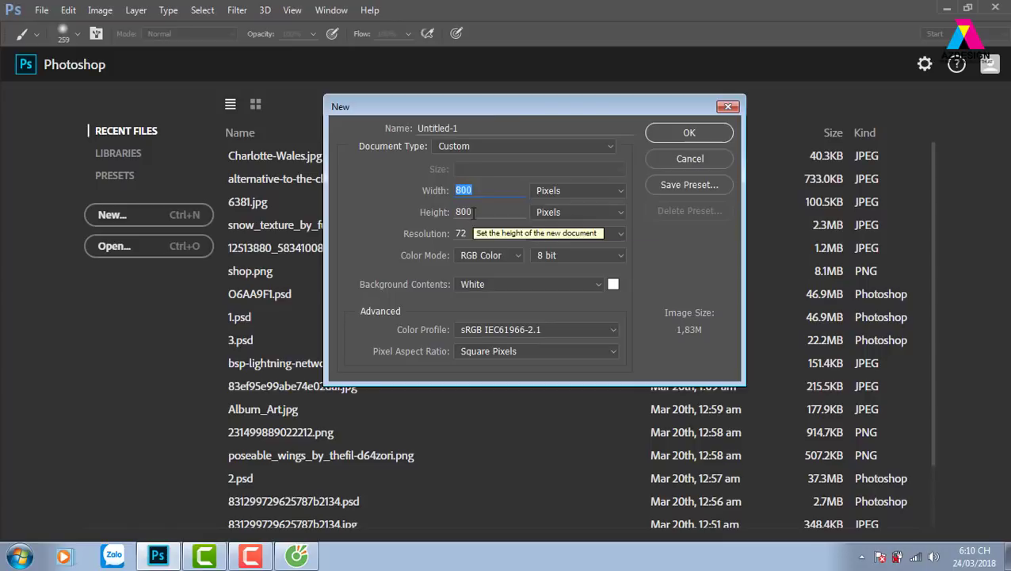
key("Tab")
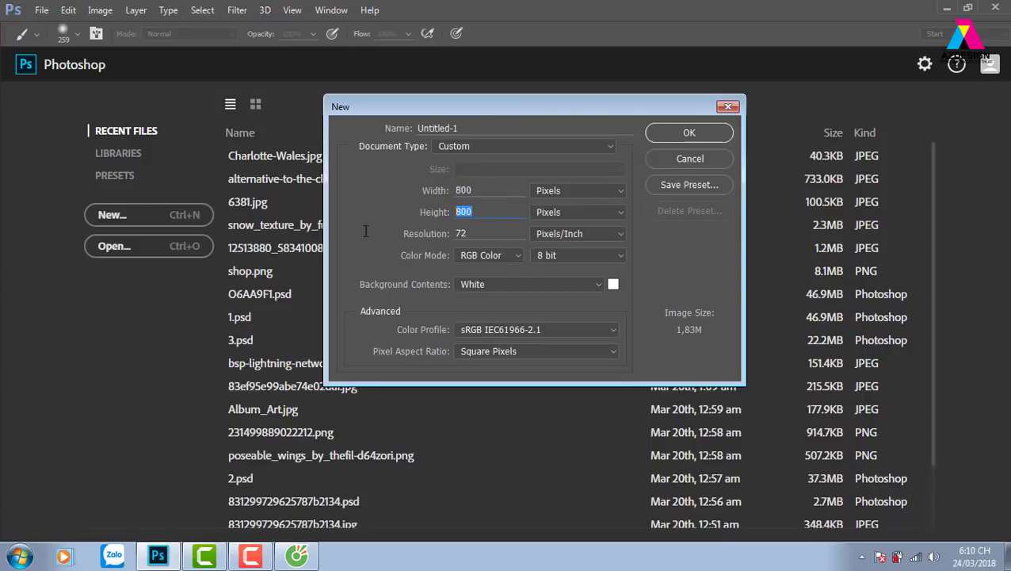
type("500")
key("Tab")
Create the blank 800 × 500 document and set the Pen tool to Shape mode.
left_click(699, 136)
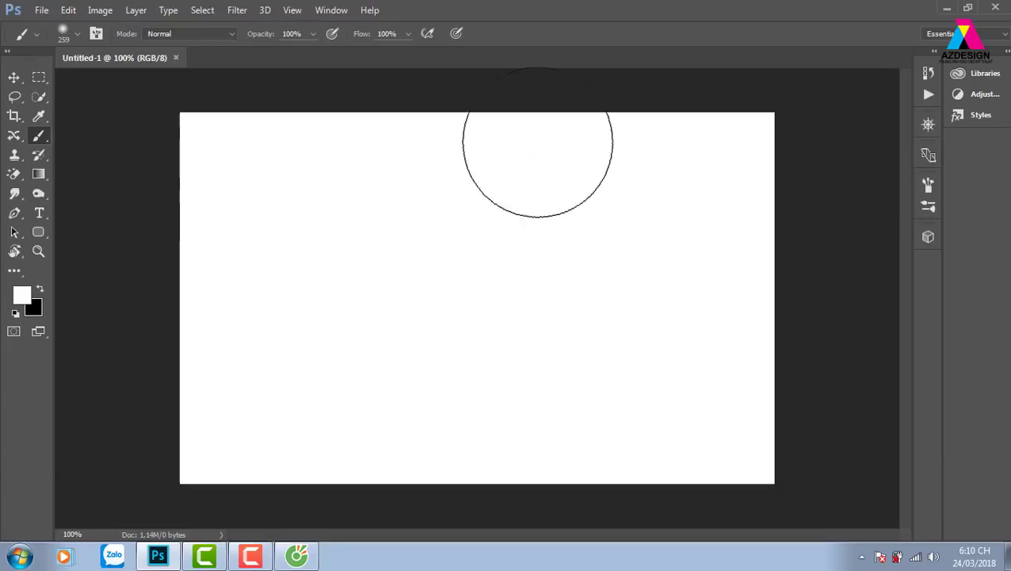
left_click(14, 77)
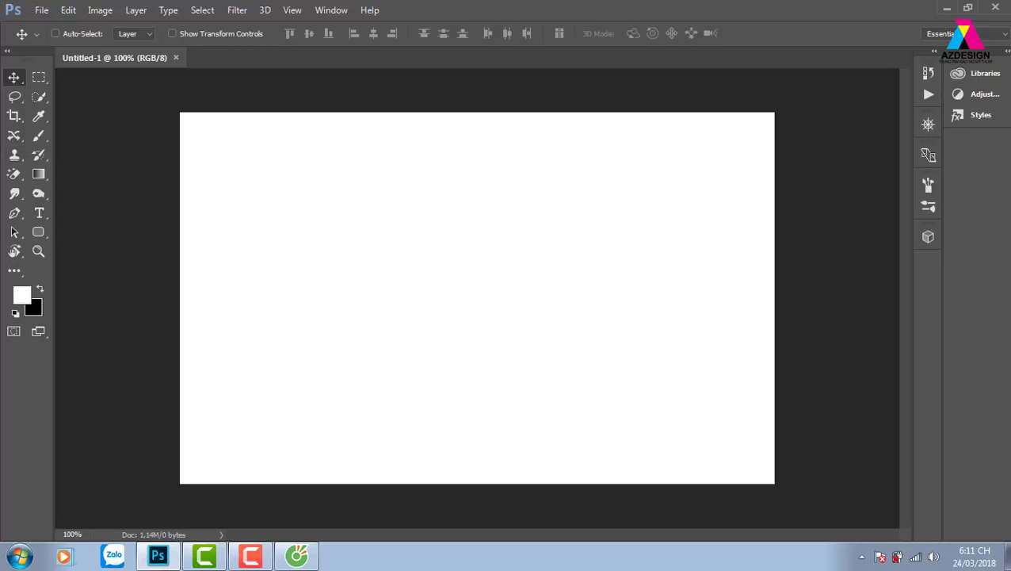
left_click(43, 79)
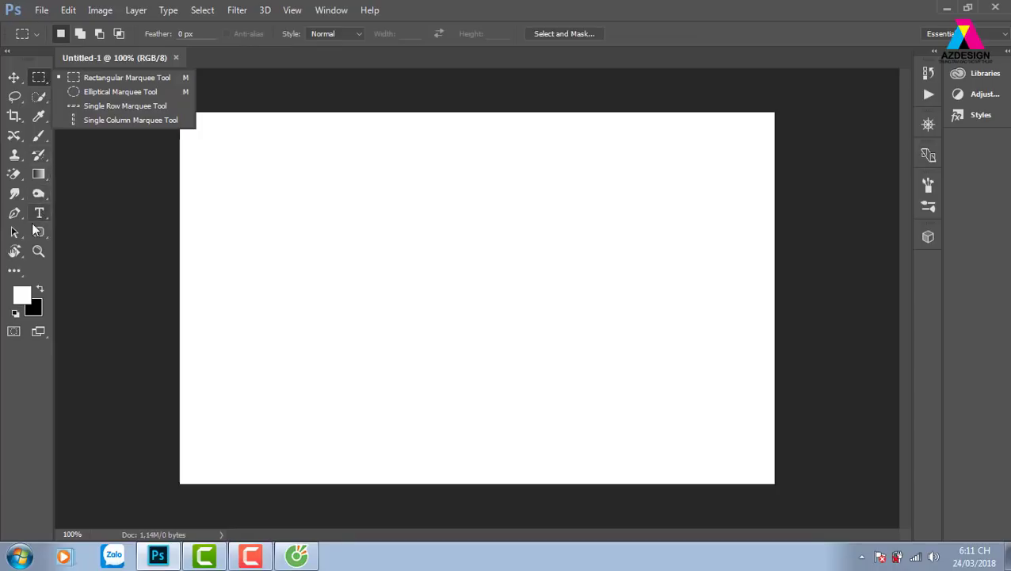
left_click(15, 213)
left_click(76, 33)
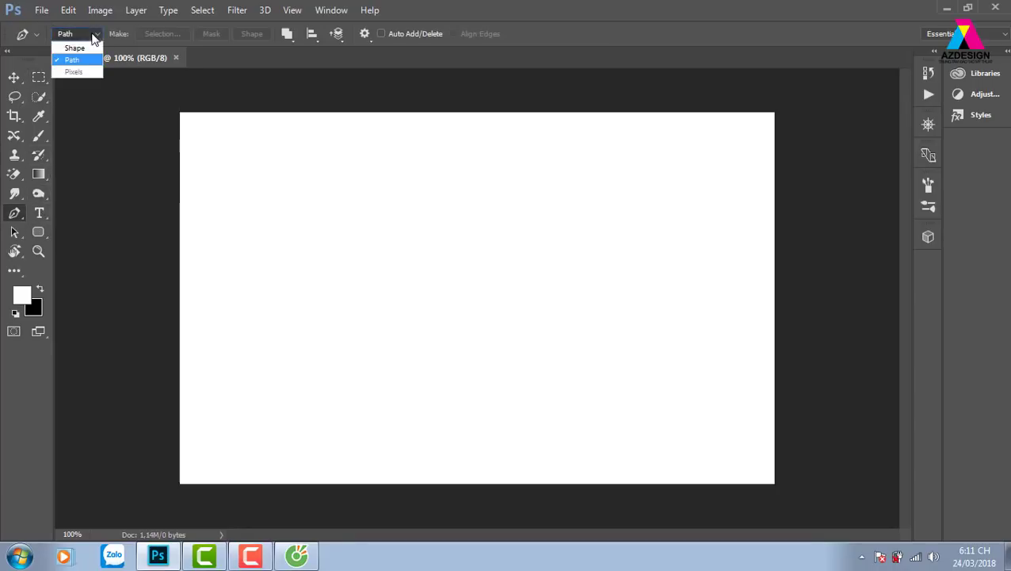
left_click(74, 48)
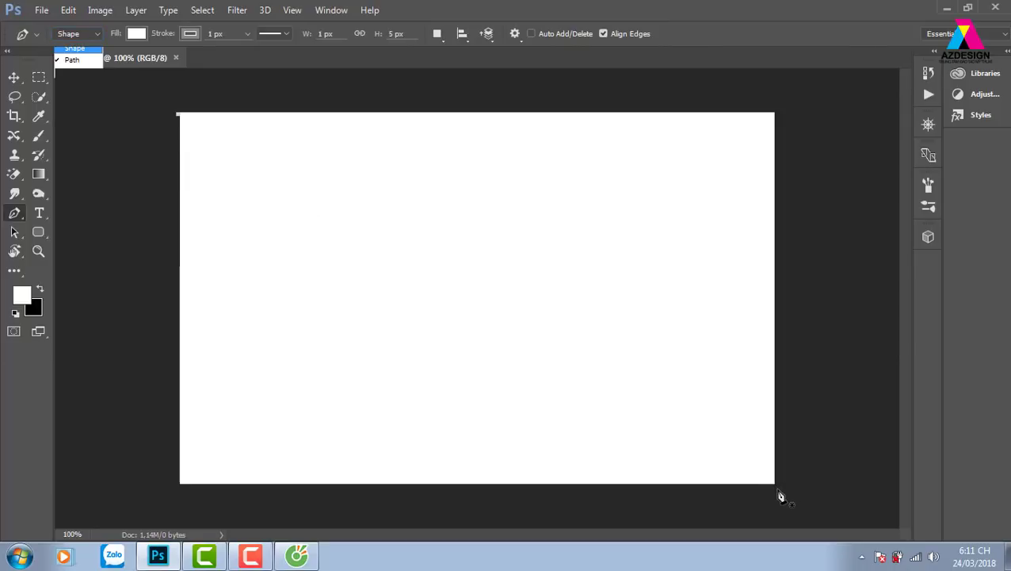
Draw the first corner-to-corner diagonal and set its stroke width to 2.51 px.
left_click(177, 113)
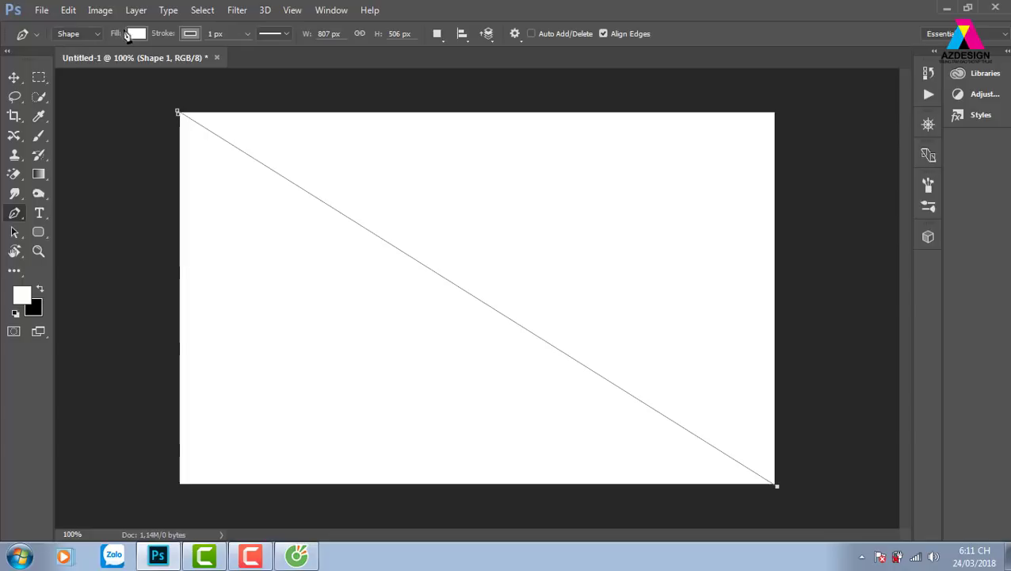
left_click(246, 34)
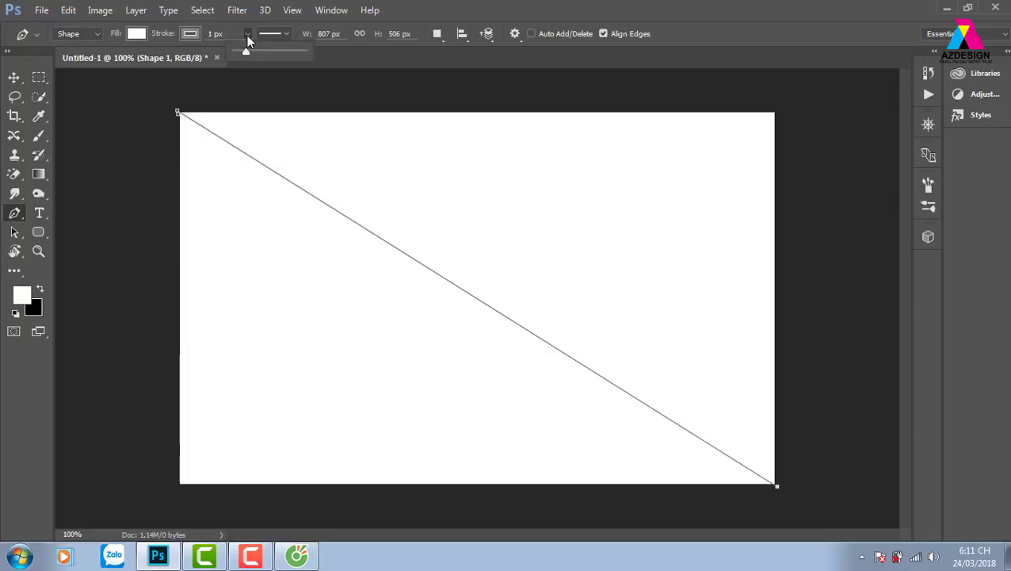
left_click_drag(247, 51, 274, 52)
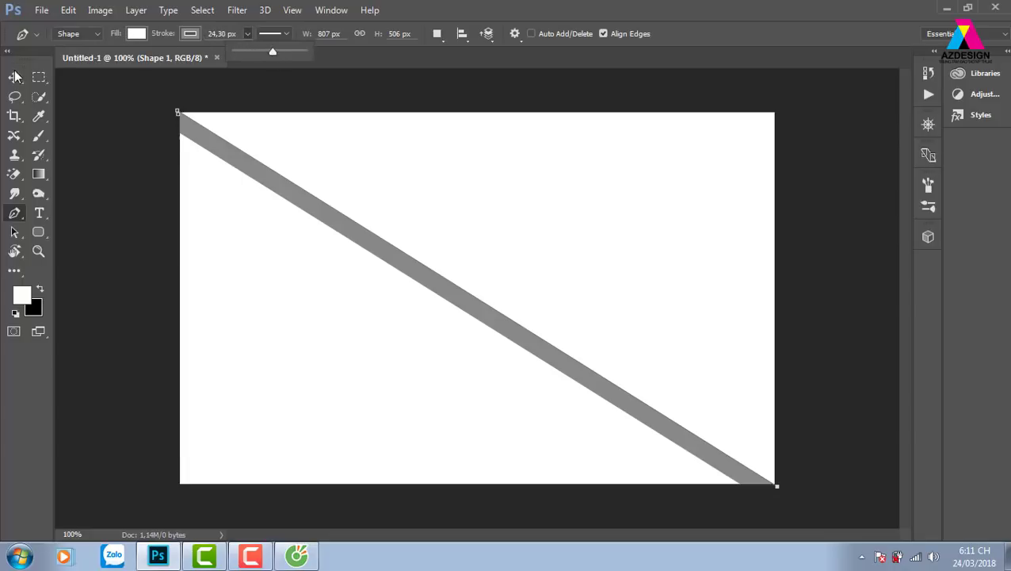
key("v")
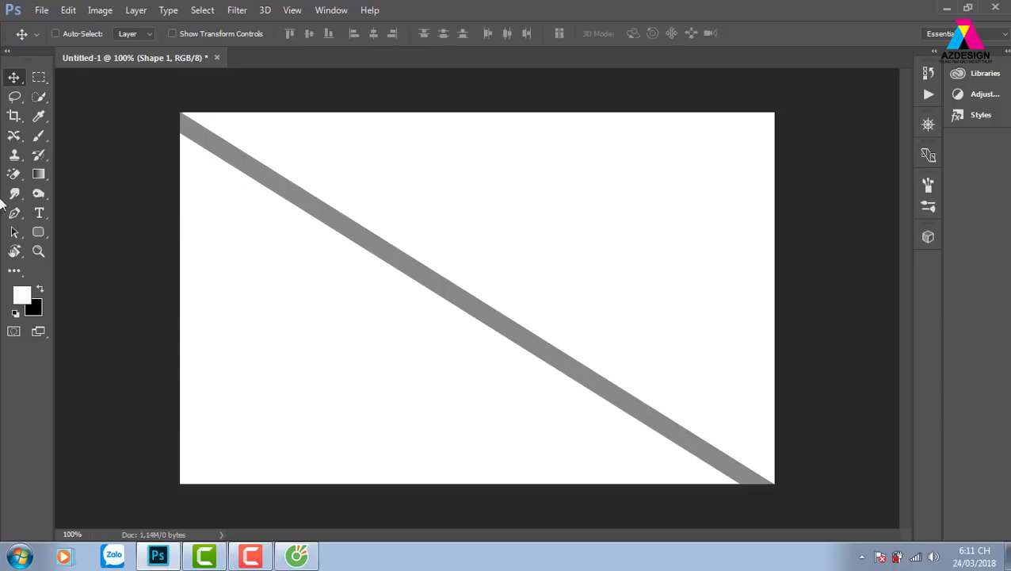
left_click(16, 215)
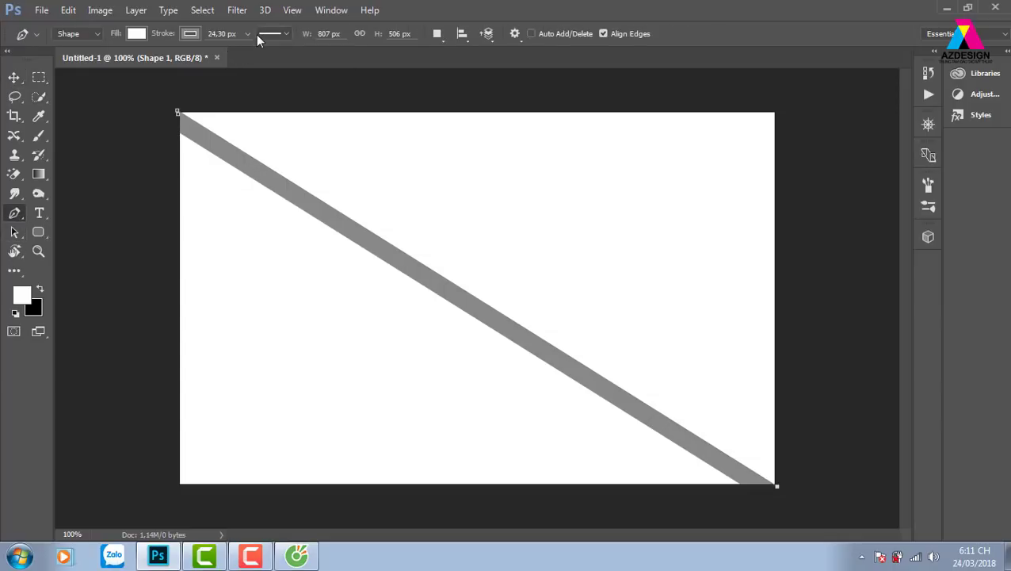
left_click(247, 34)
left_click_drag(221, 55, 220, 54)
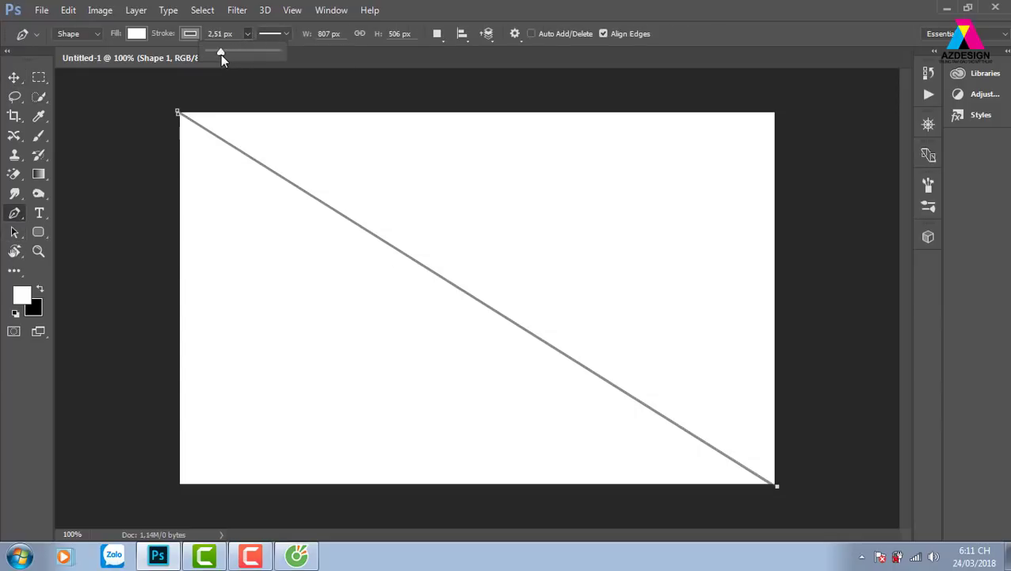
Add the opposite diagonal ending at the top-right corner.
left_click(14, 77)
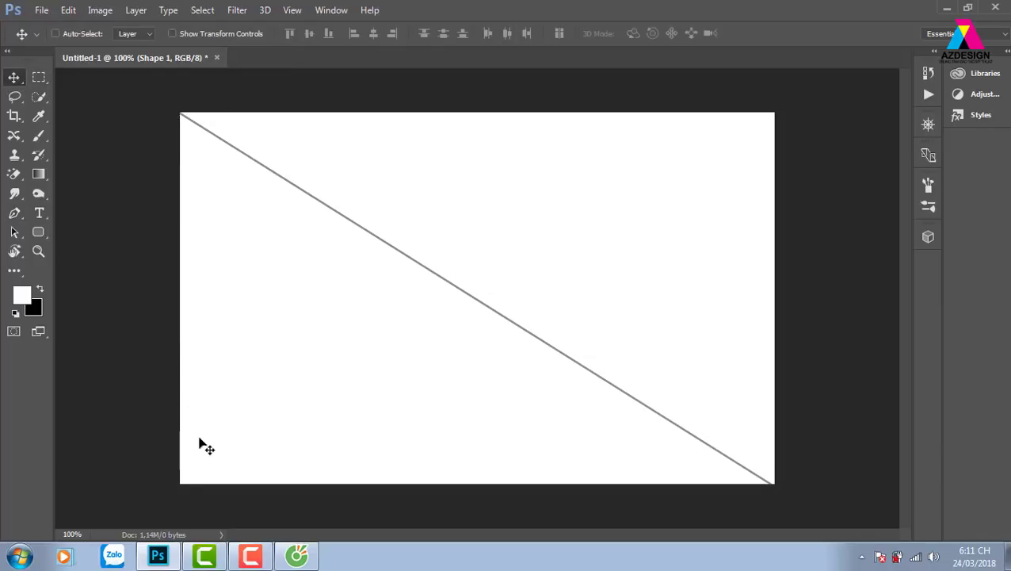
key("p")
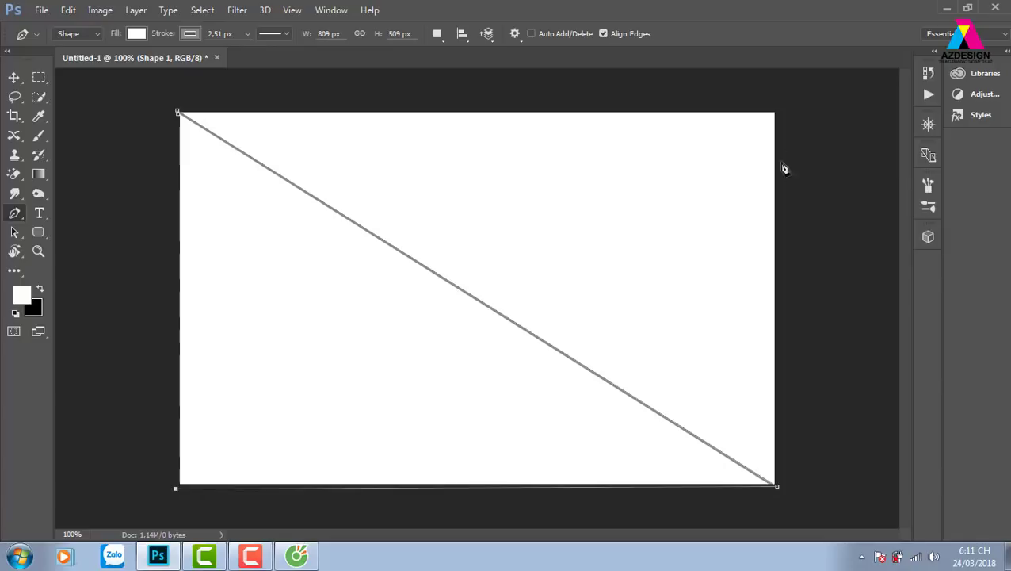
left_click(783, 111)
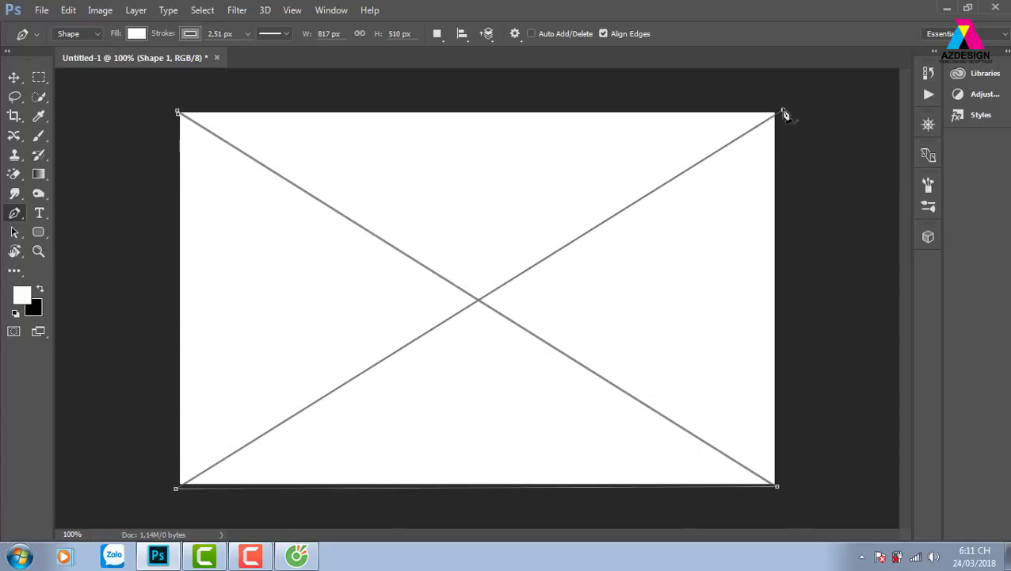
left_click(13, 76)
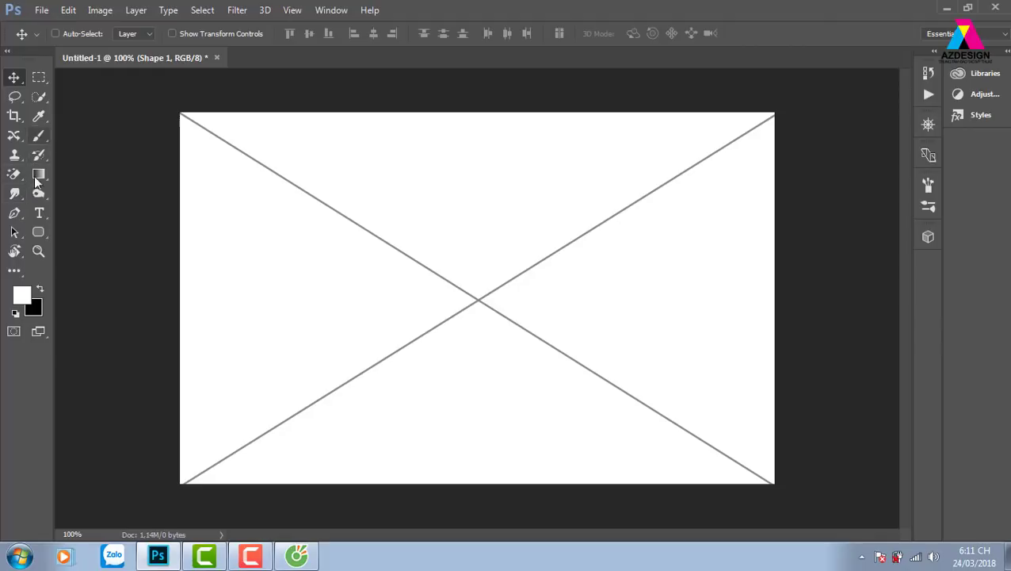
Undo a stray pen anchor and add a new empty layer from the Layers panel.
left_click(15, 193)
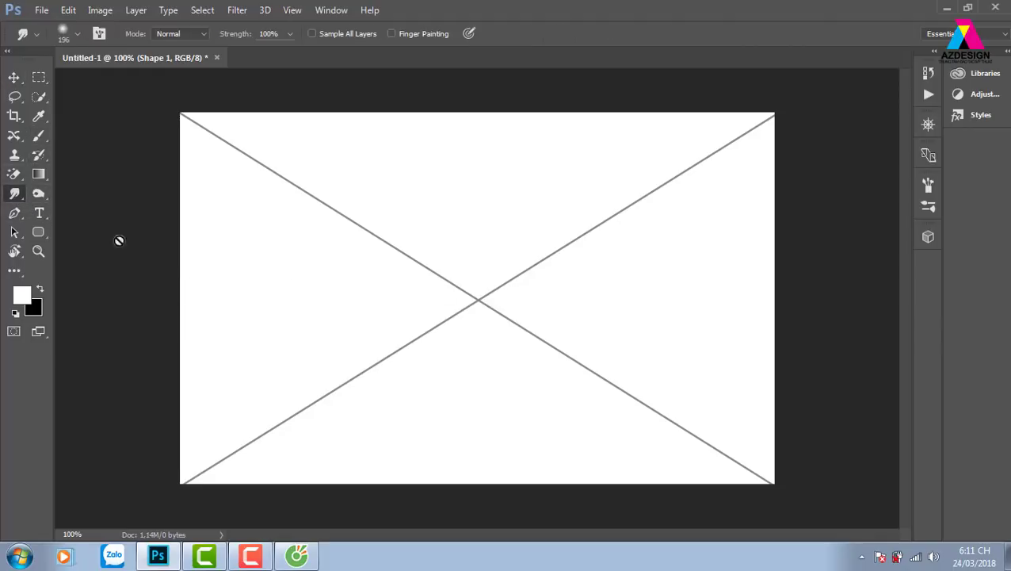
left_click(15, 213)
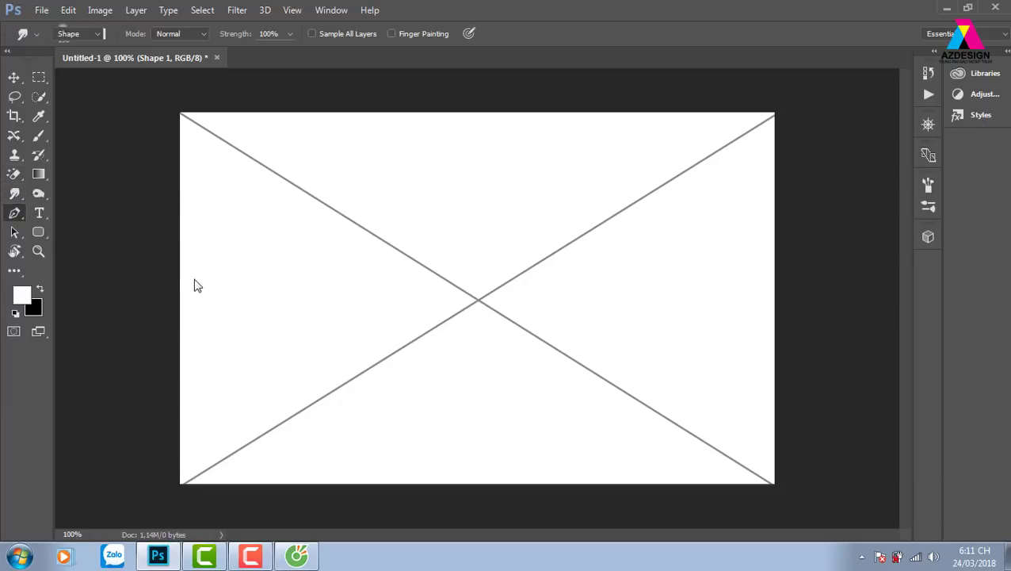
left_click(169, 277)
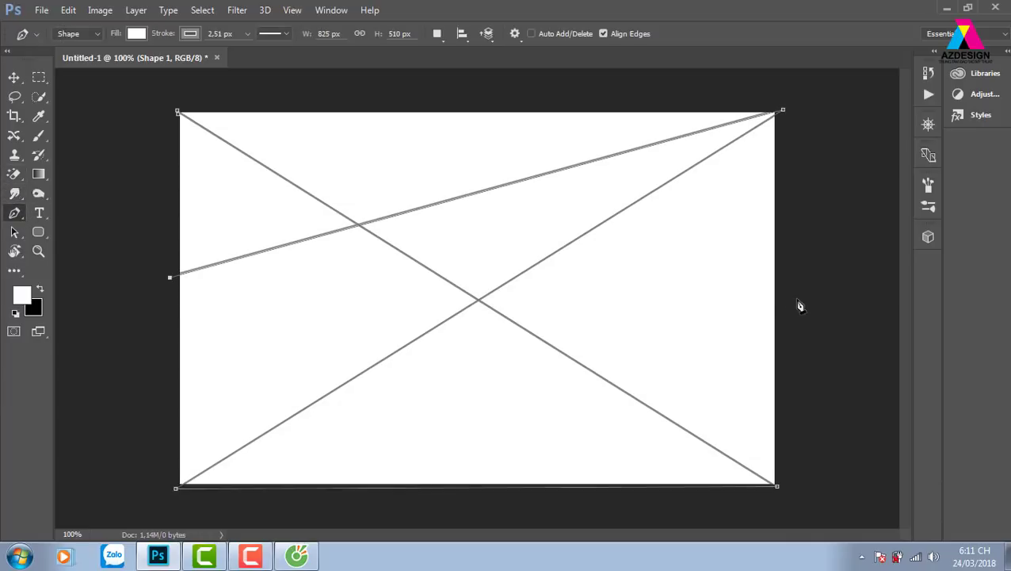
key("ctrl+z")
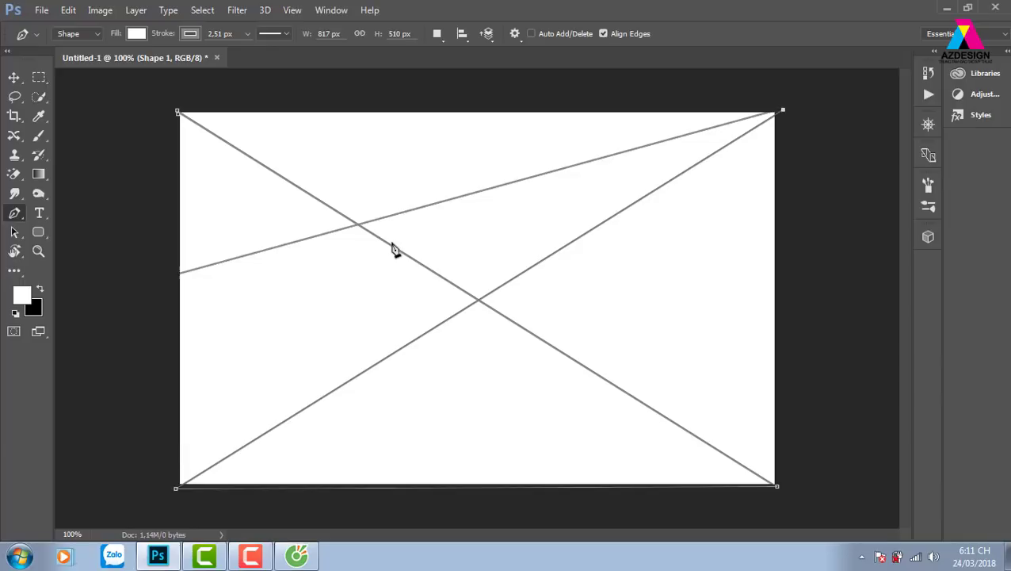
key("F7")
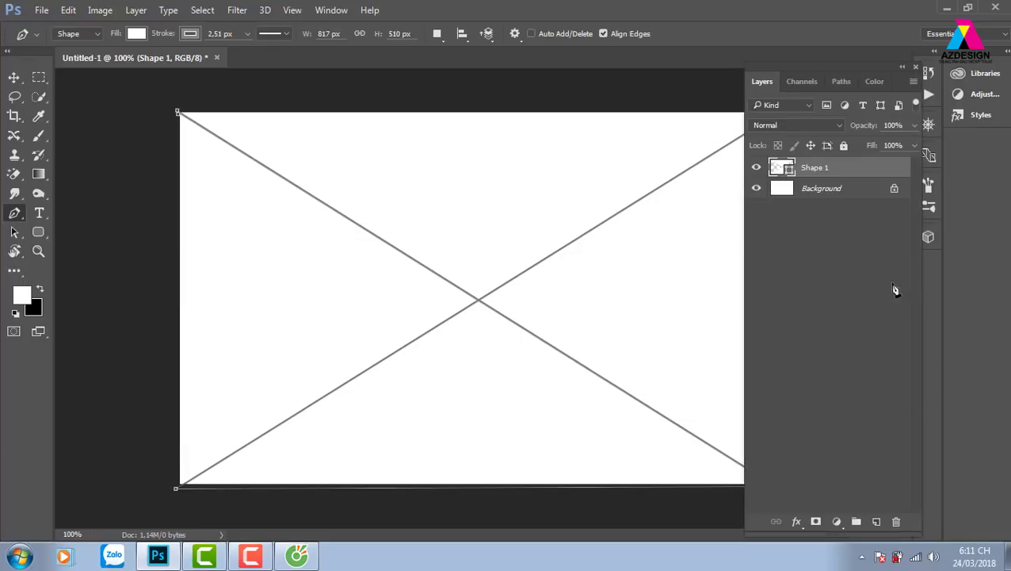
left_click(876, 522)
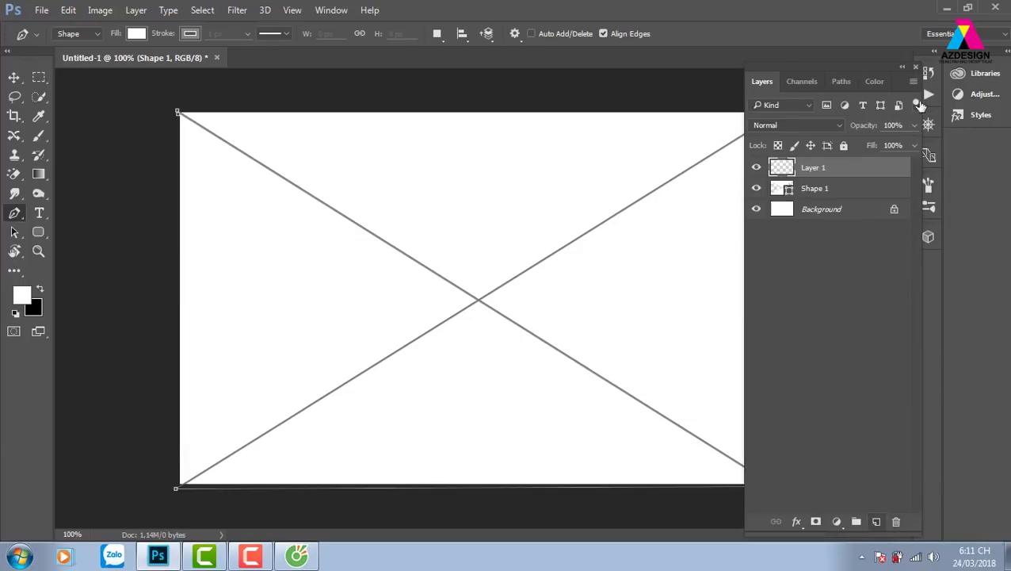
key("F7")
Draw a horizontal line across the canvas middle and nudge it into place.
left_click(175, 289)
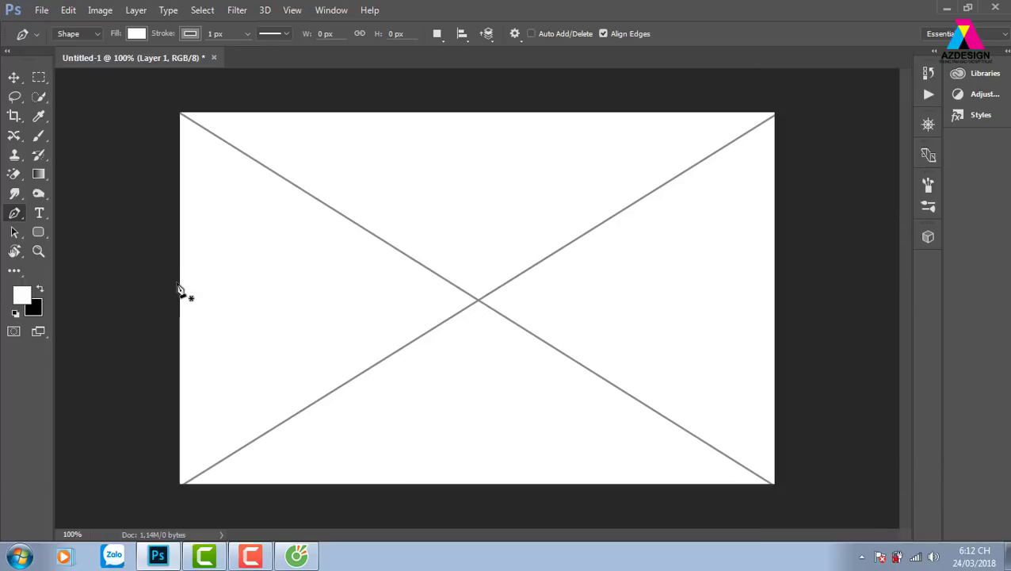
left_click(821, 290, "shift")
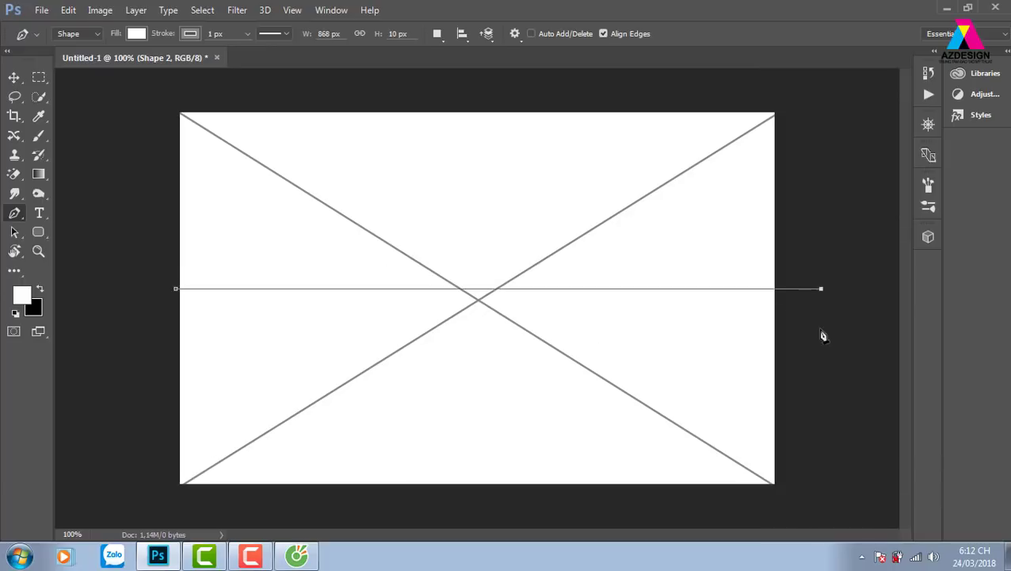
left_click(15, 77)
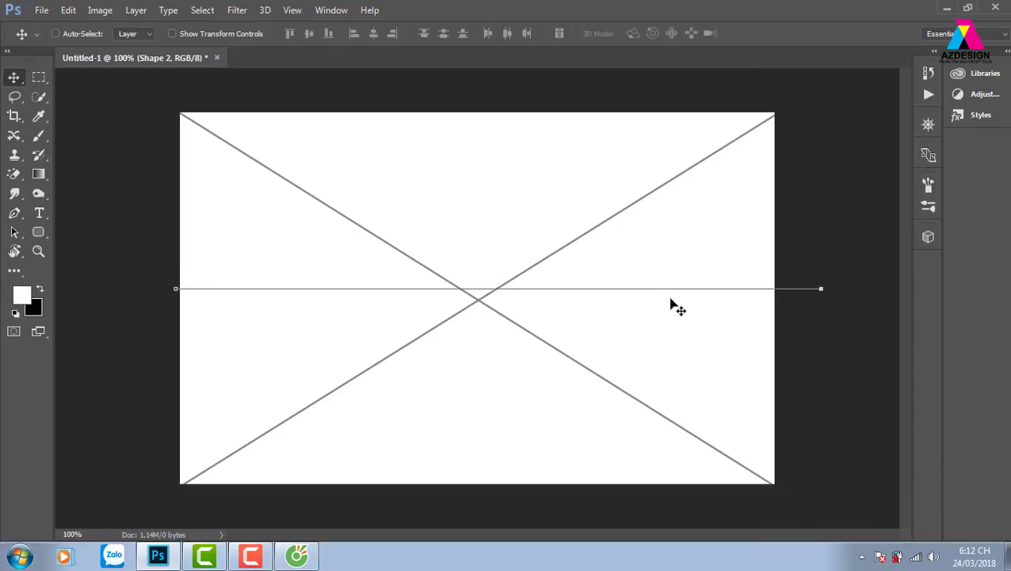
key("shift+Down")
key("shift+Down")
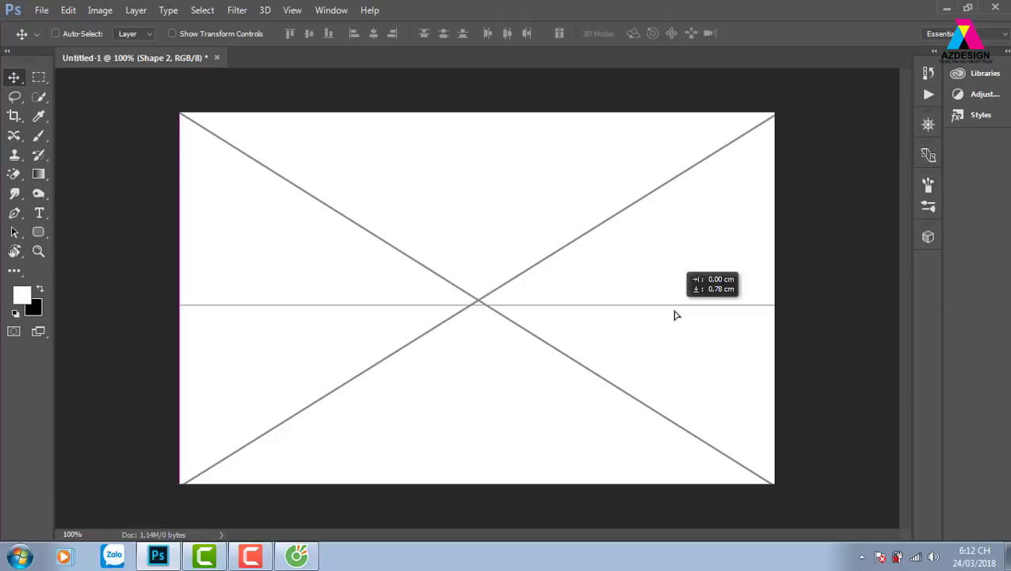
key("Down")
key("Down")
key("Down")
key("Down")
key("Down")
key("shift+Up")
key("Up")
key("Up")
key("Up")
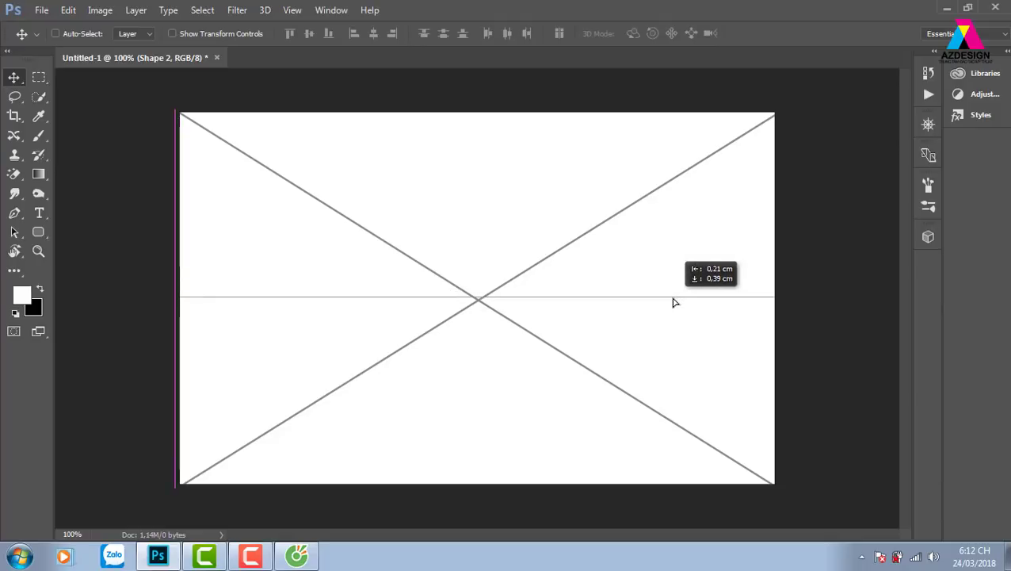
Set the horizontal line's stroke width to 2.51 px.
left_click(14, 213)
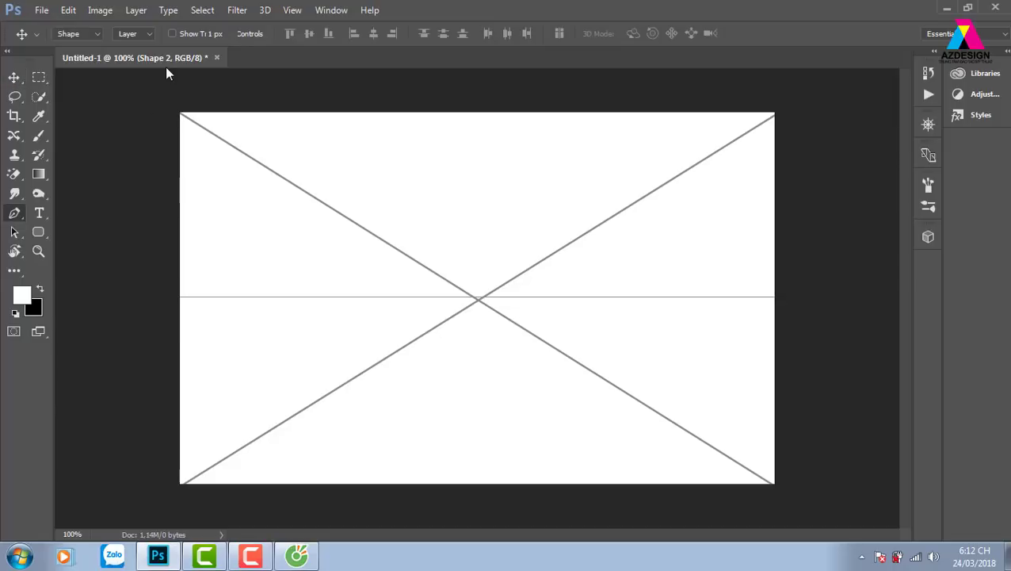
left_click(286, 35)
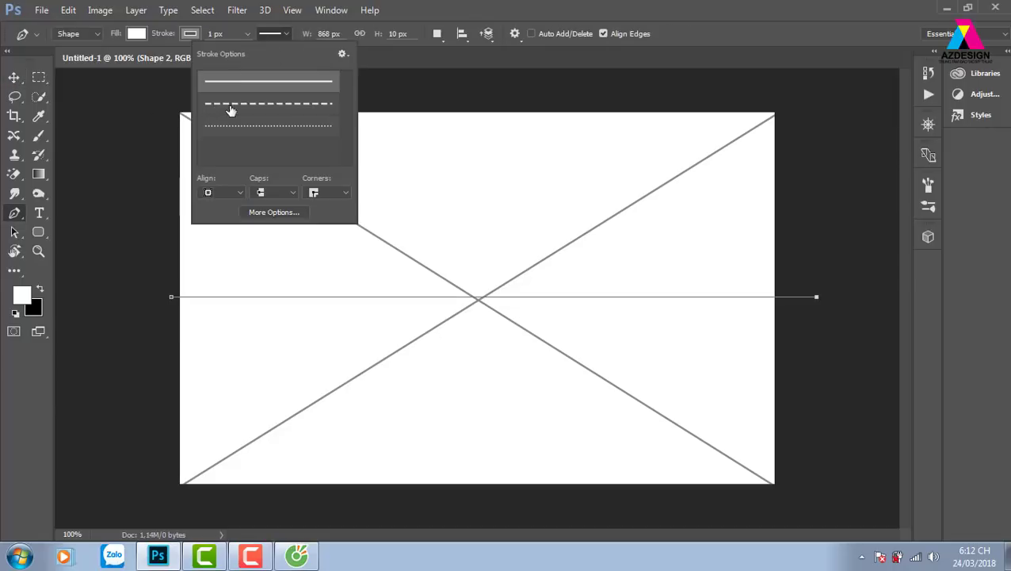
left_click(247, 34)
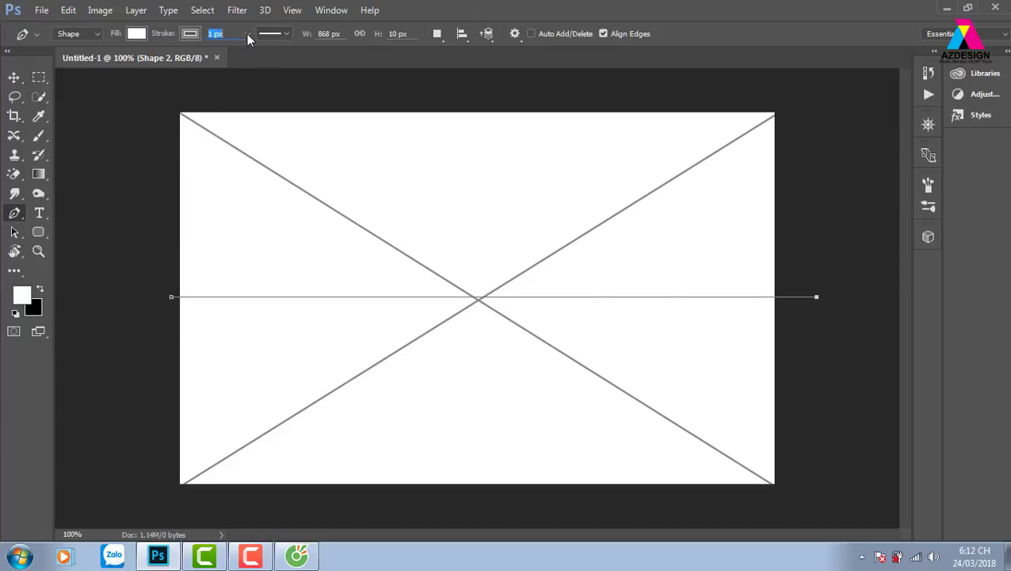
left_click_drag(245, 52, 248, 53)
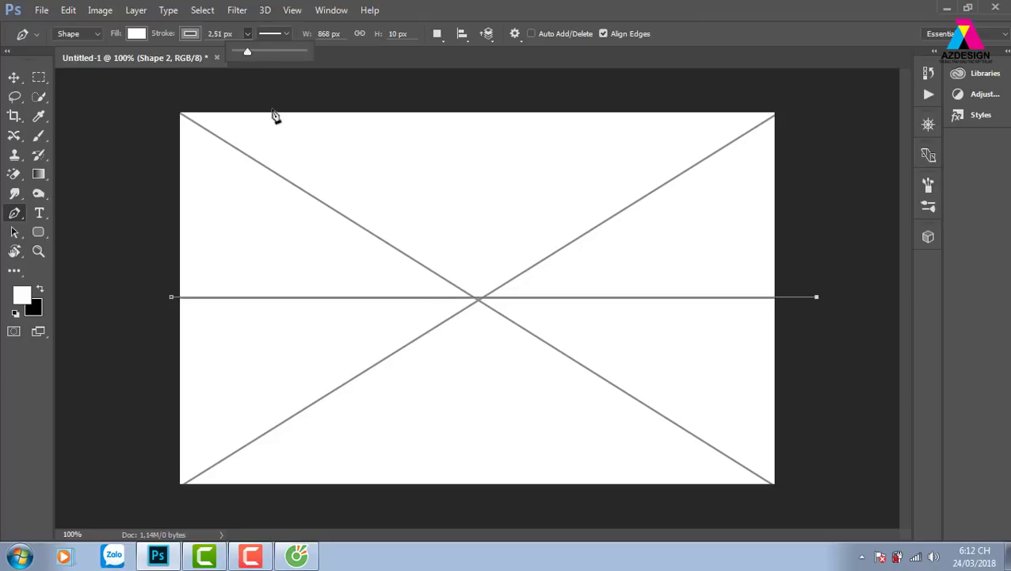
key("v")
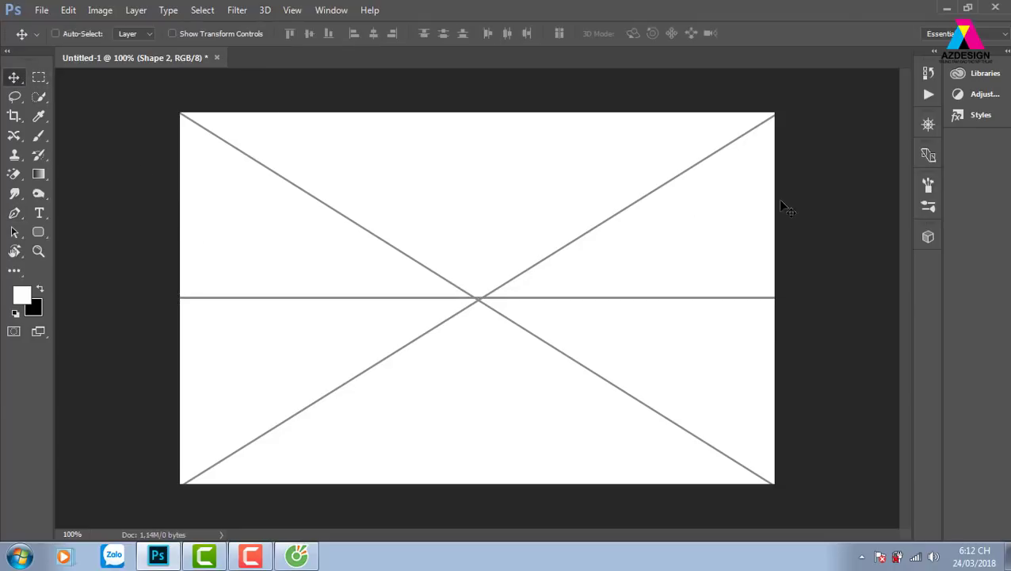
key("F7")
On a new layer, draw a vertical line from above the centre to the bottom edge.
left_click(877, 520)
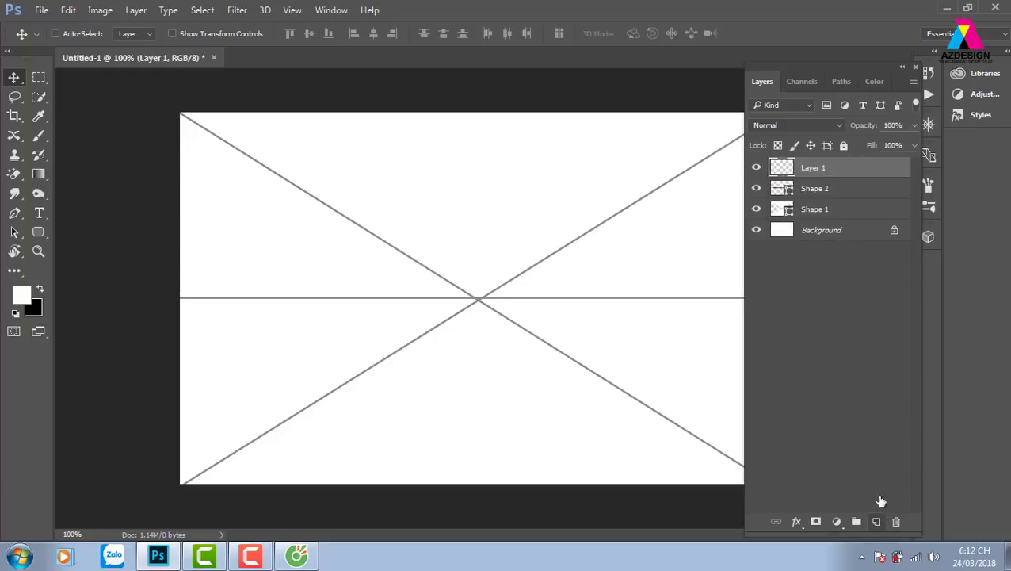
left_click(14, 213)
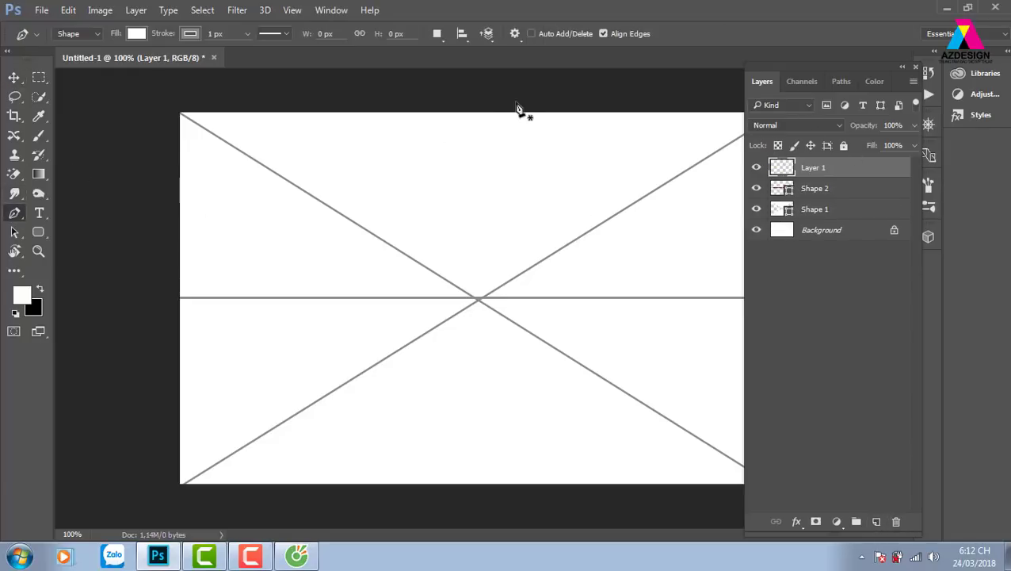
left_click(467, 99)
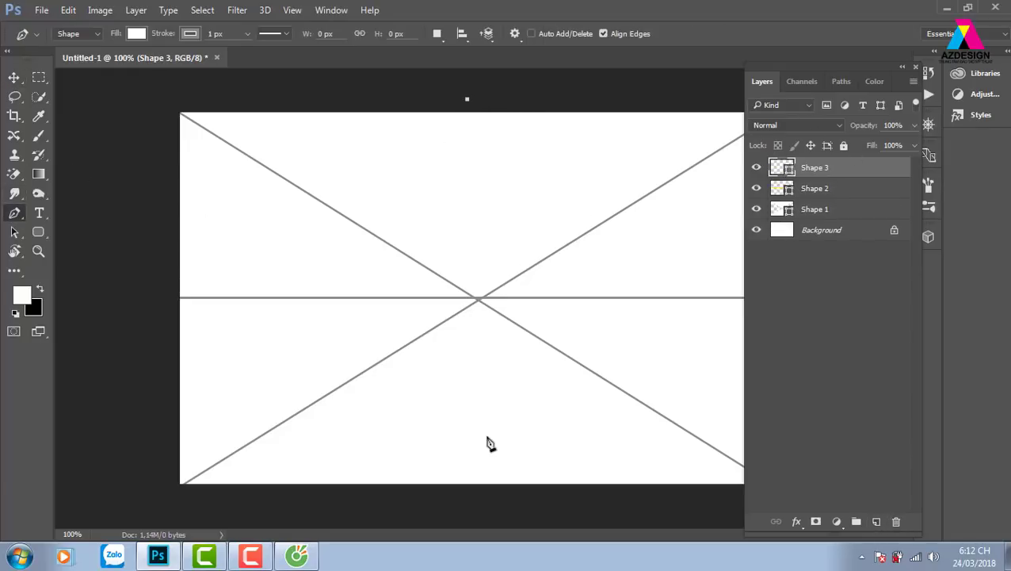
left_click(466, 492)
left_click(14, 77)
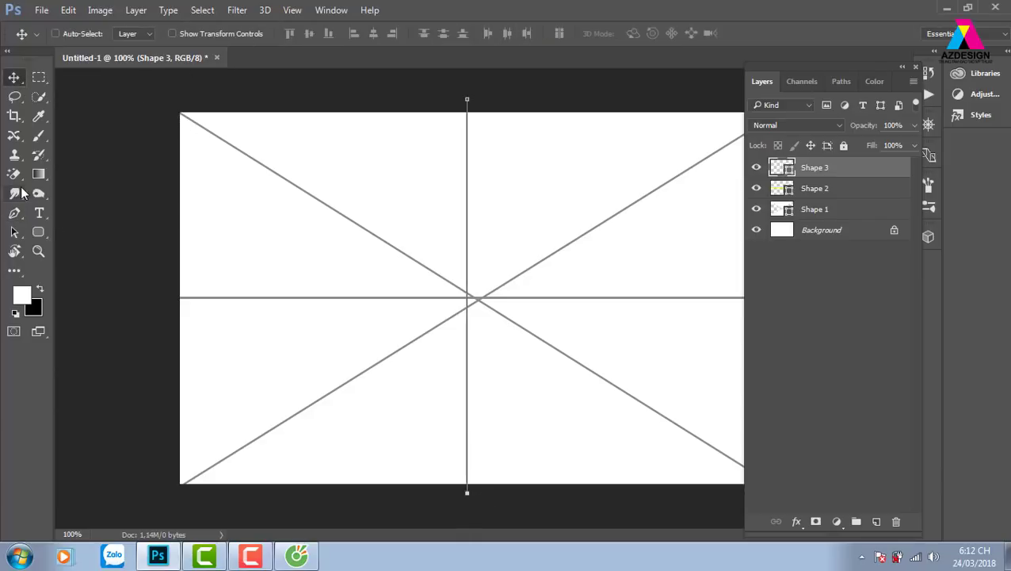
Give the vertical line a 3.79 px stroke, centre it, and close the Layers panel.
left_click(14, 212)
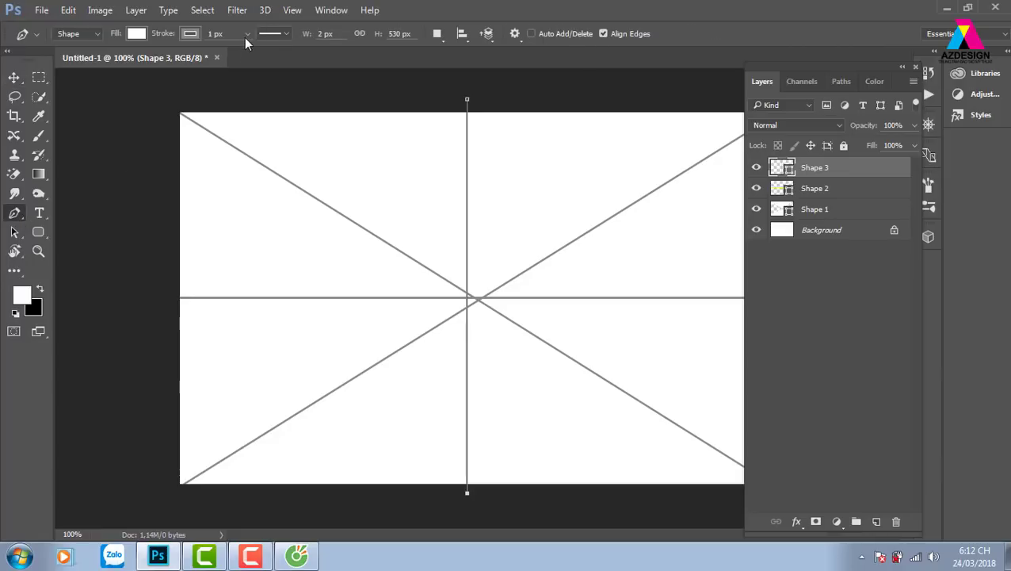
left_click(247, 35)
left_click_drag(246, 53, 249, 56)
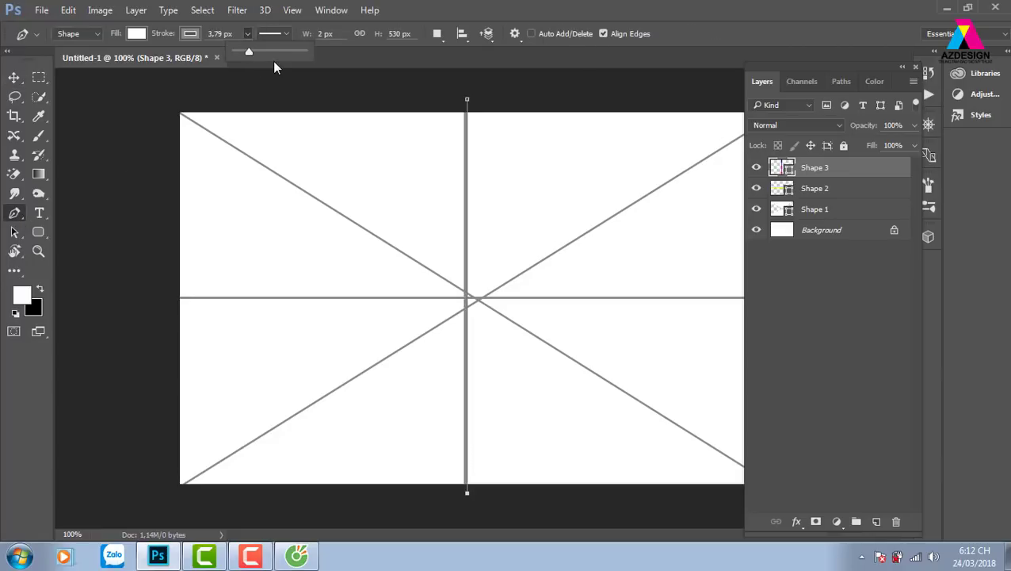
left_click(14, 82)
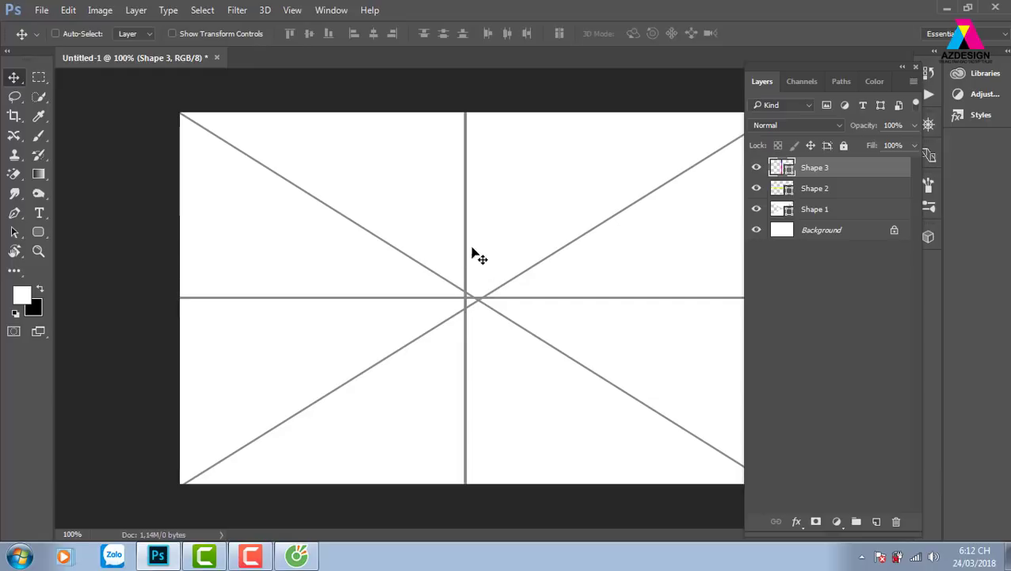
left_click_drag(477, 259, 488, 259)
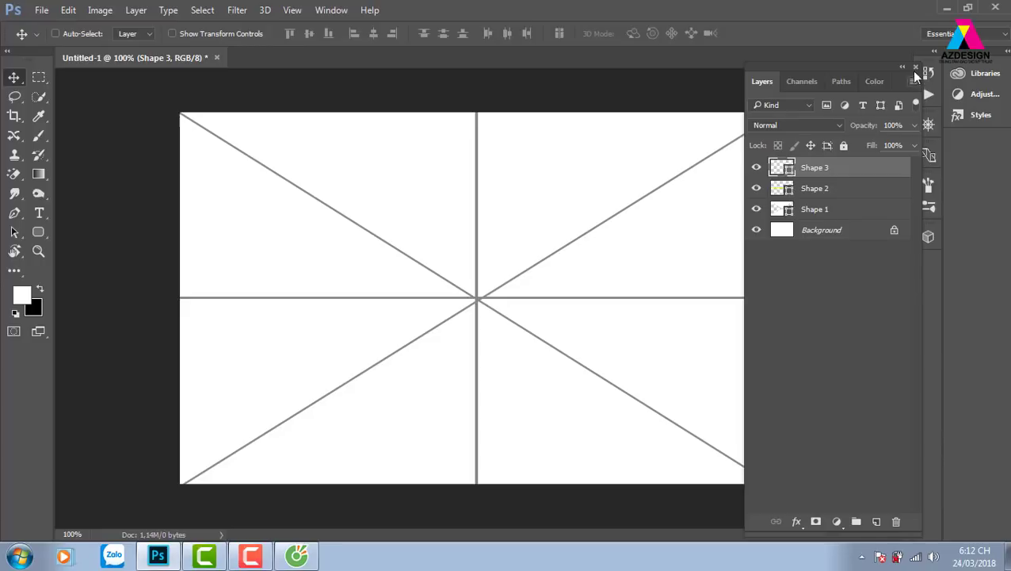
left_click(915, 66)
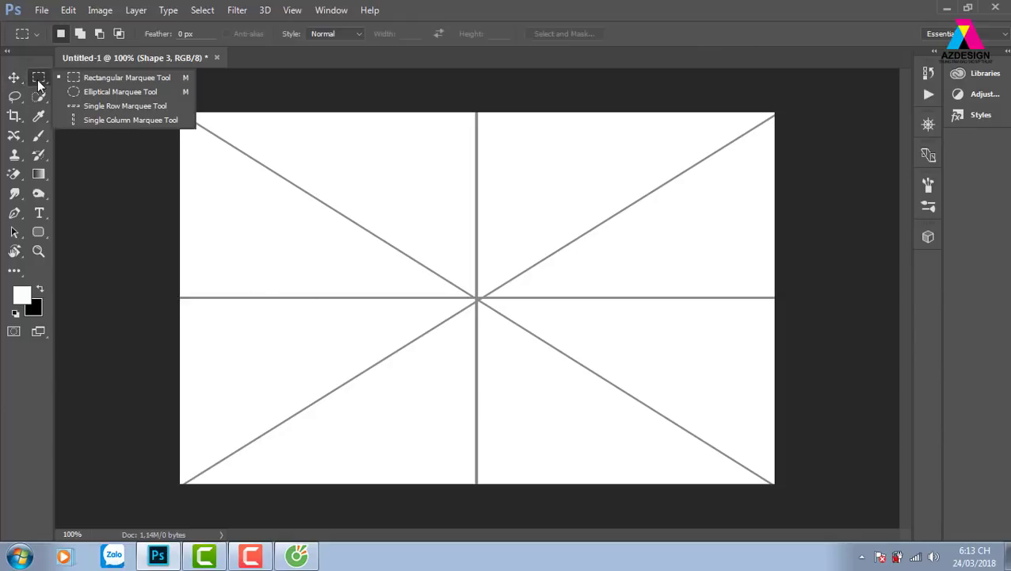
Practise drawing circular selections near the top centre and top right, then clear them.
left_click_drag(39, 86, 119, 90)
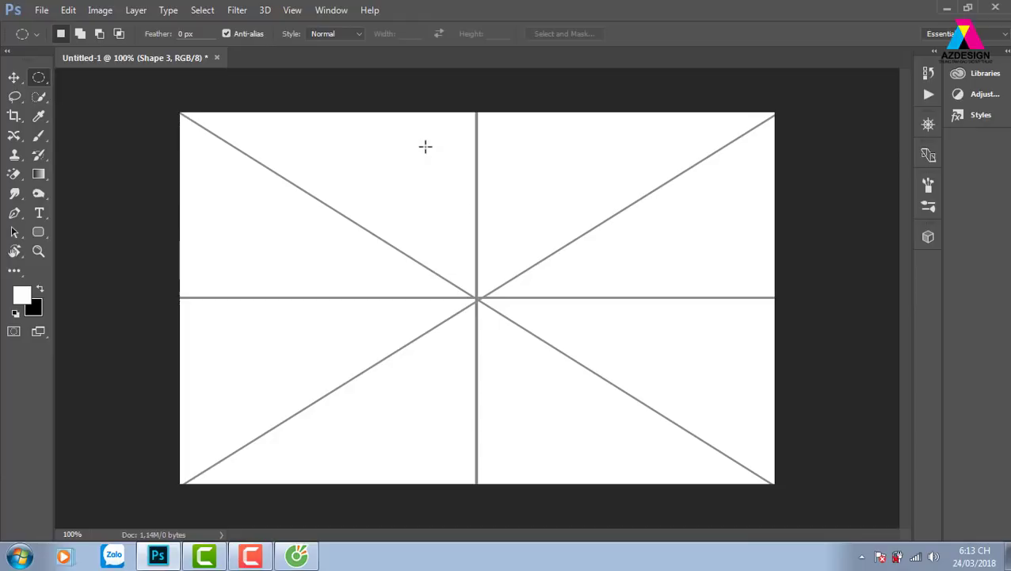
left_click_drag(425, 146, 531, 244)
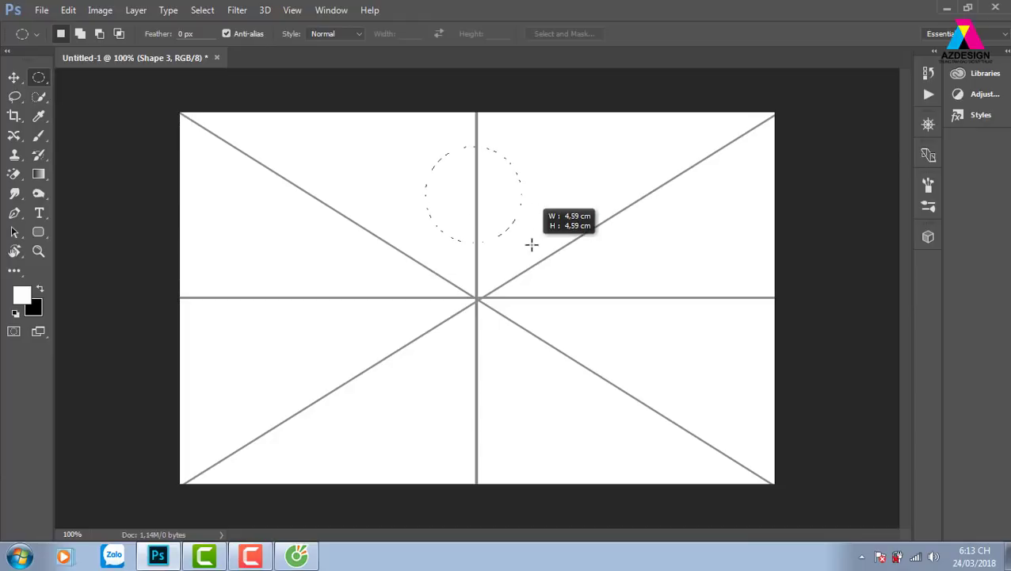
left_click(562, 298)
key("ctrl+z")
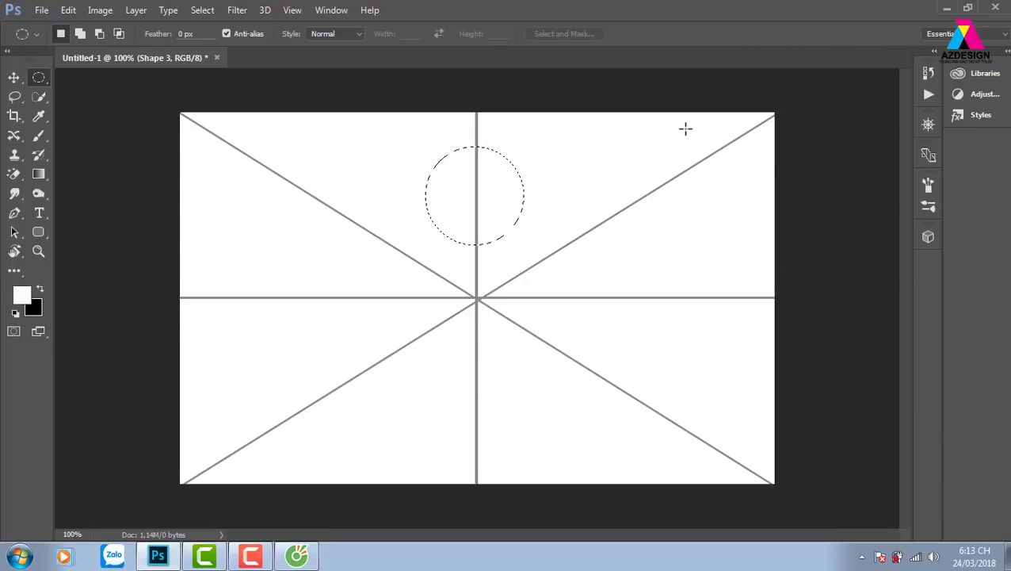
key("ctrl+d")
left_click_drag(724, 180, 756, 276)
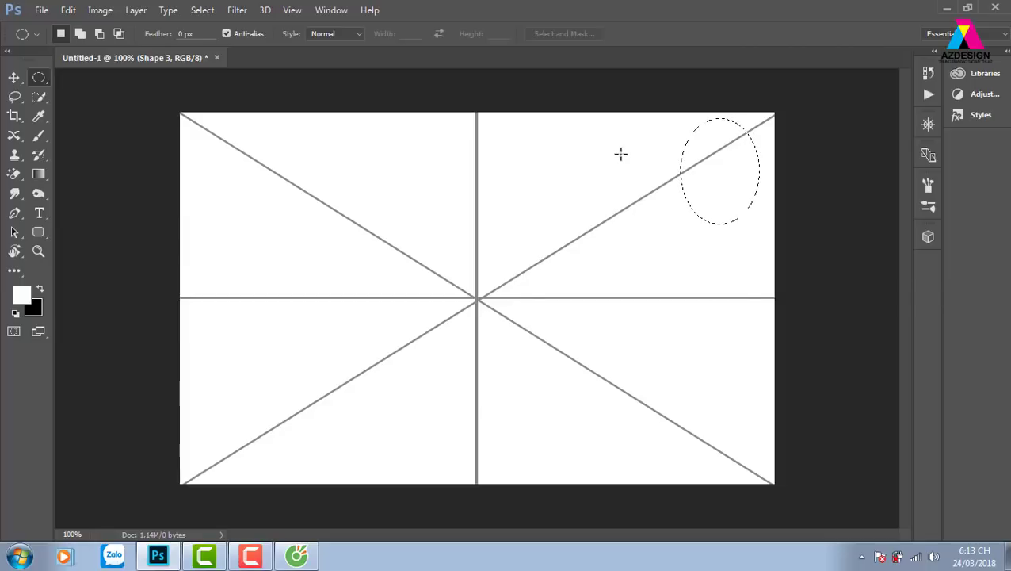
left_click(630, 132)
left_click_drag(658, 164, 734, 272)
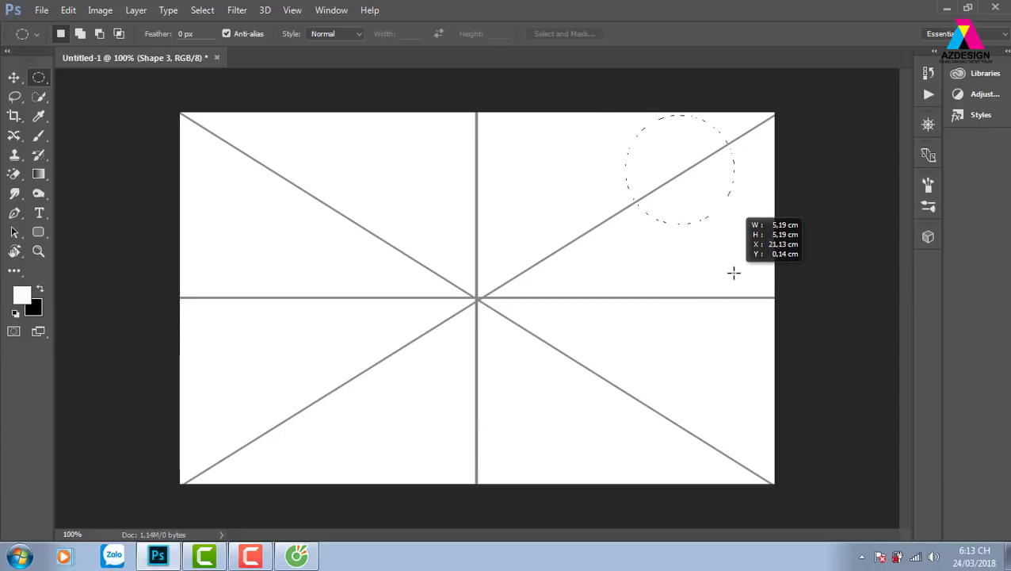
left_click_drag(734, 272, 733, 271)
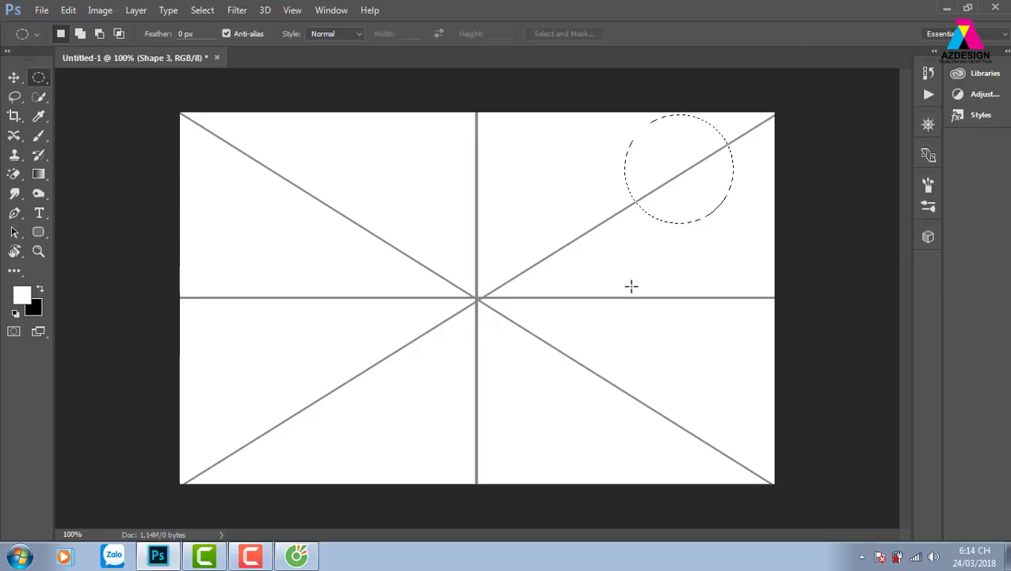
left_click(613, 214)
On a new layer, fill a circle at upper right with red c40000.
key("F7")
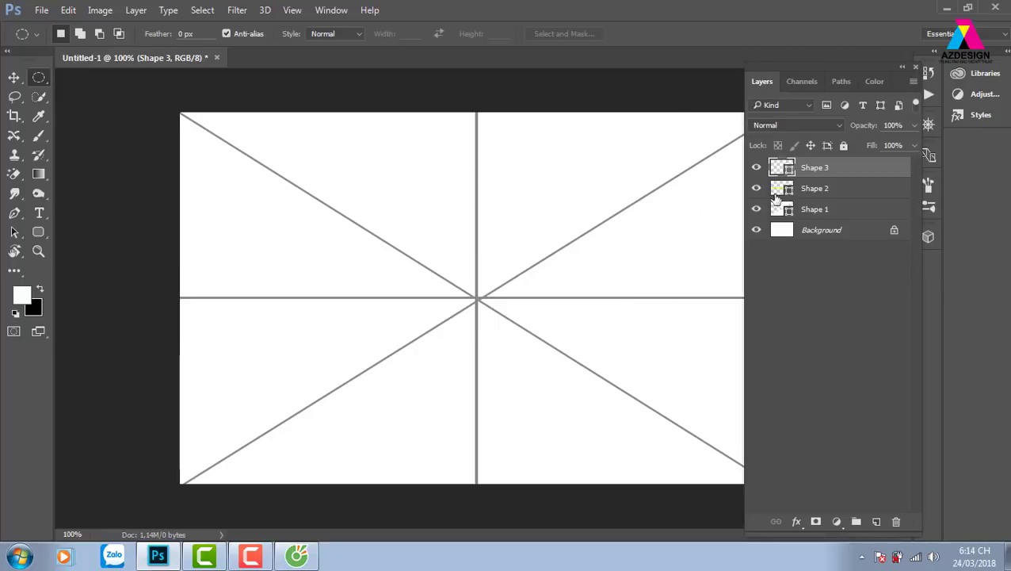
left_click(876, 521)
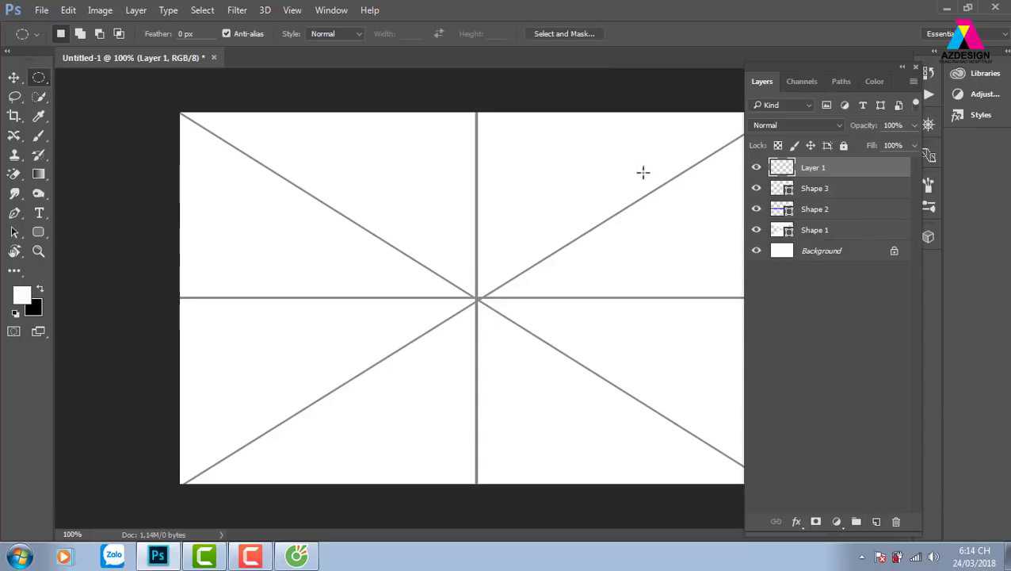
left_click_drag(643, 171, 687, 216)
left_click(25, 296)
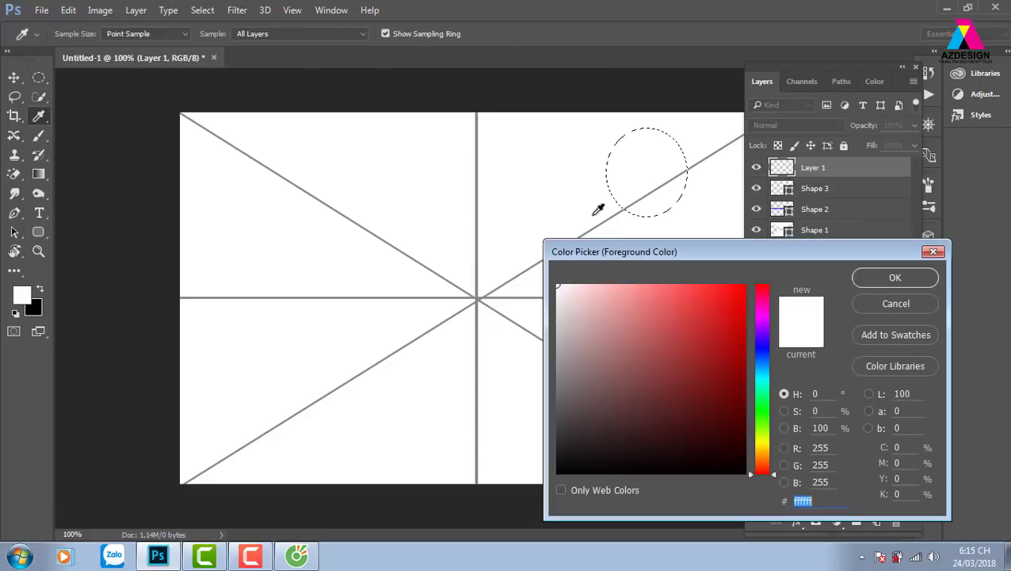
type("c40000")
left_click(895, 279)
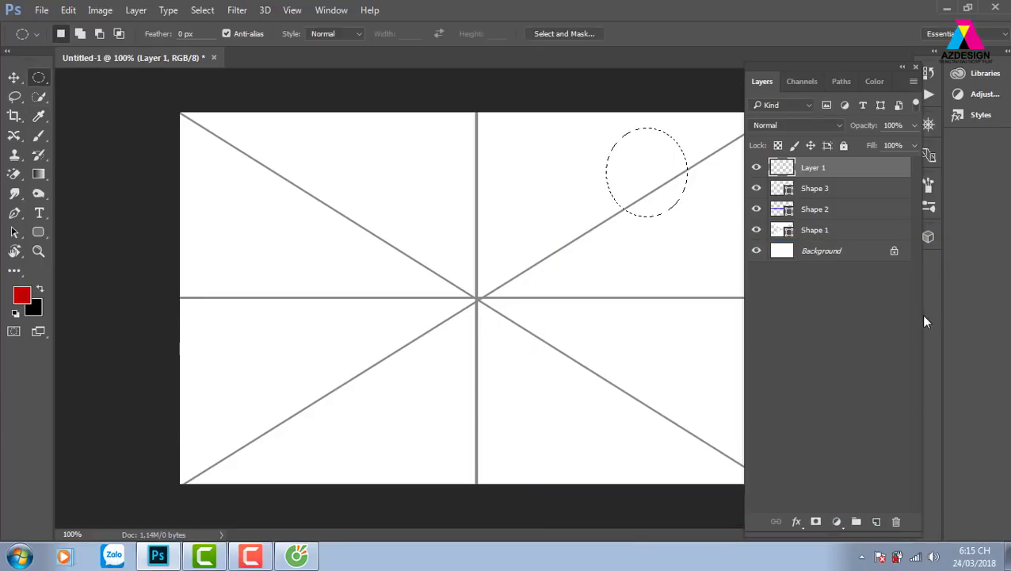
key("alt+BackSpace")
key("ctrl+d")
key("v")
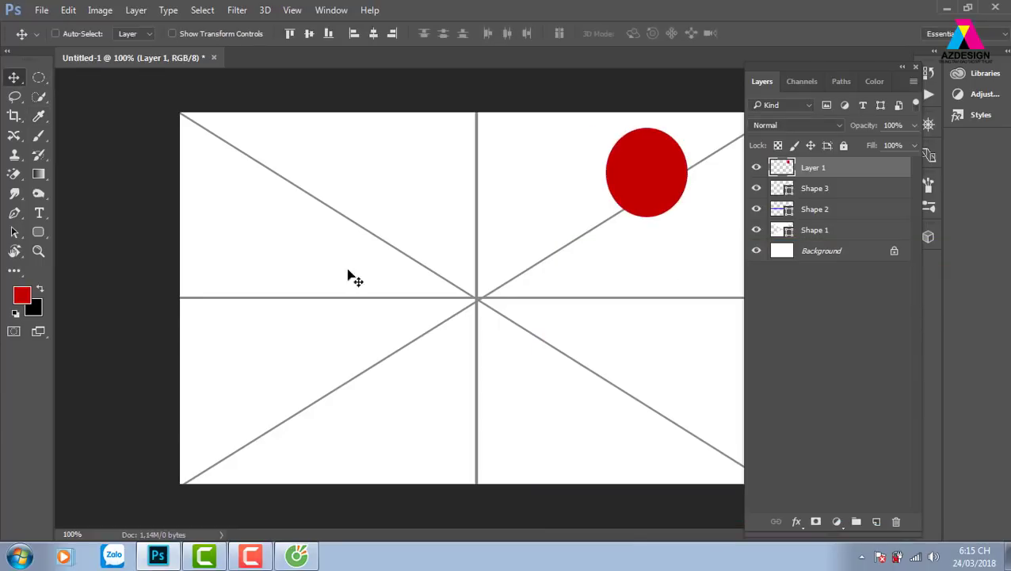
Add a second red circle left of centre on its own new layer.
left_click(40, 77)
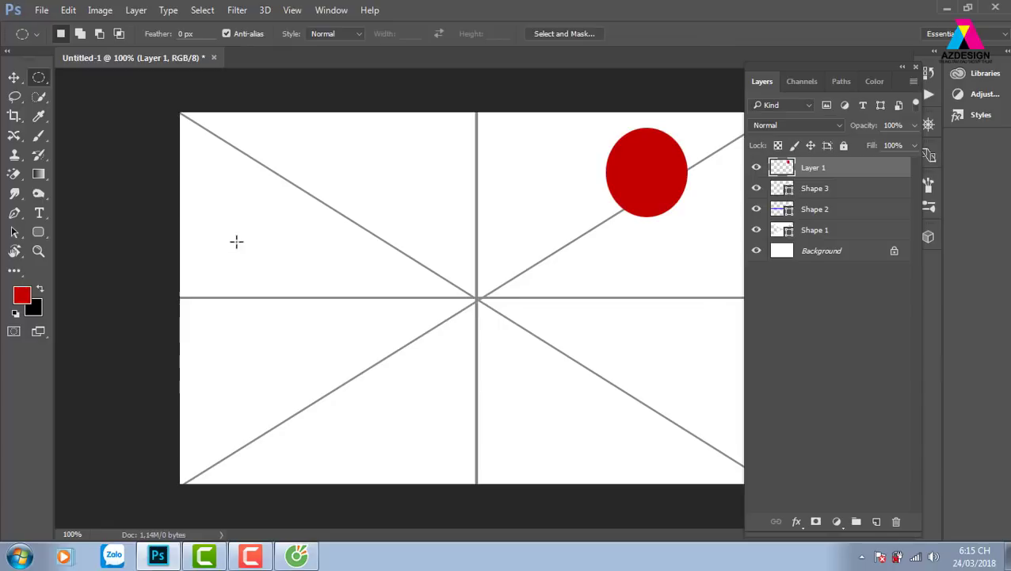
left_click_drag(345, 374, 406, 419)
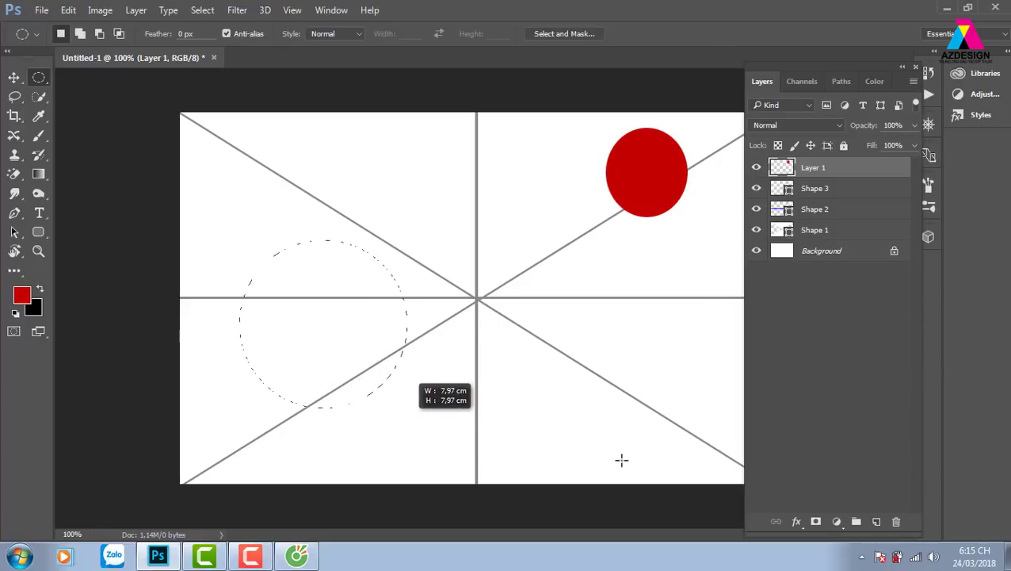
key("ctrl+shift+alt+n")
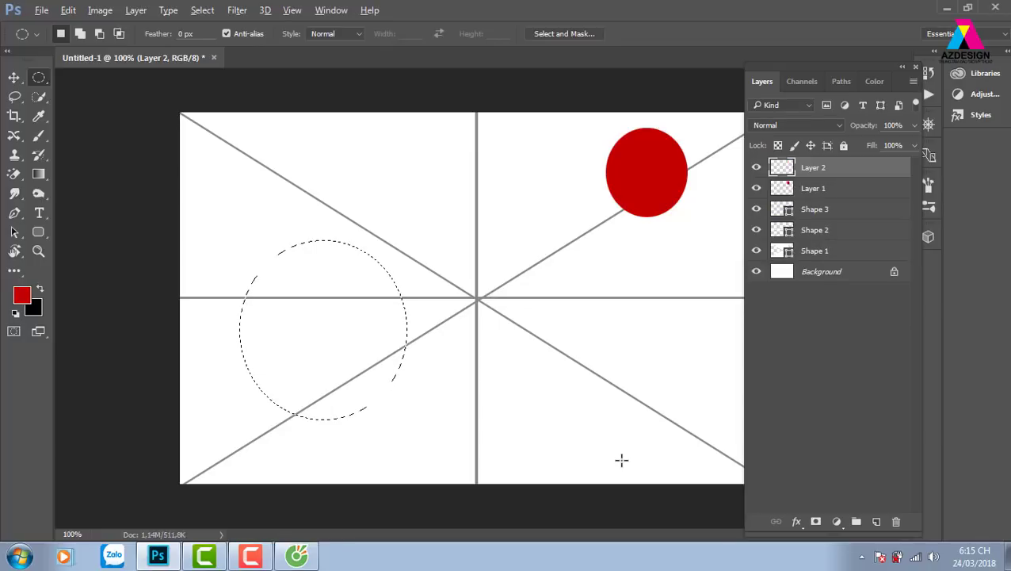
key("alt+BackSpace")
key("v")
key("ctrl+d")
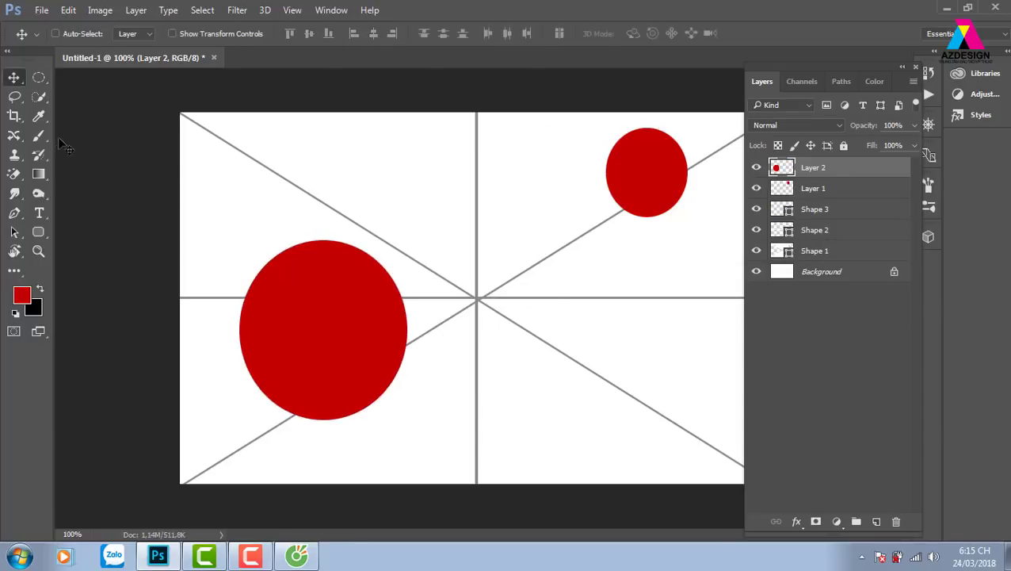
Add a third red circle at lower right on Layer 3 and hide the Layers panel.
left_click(38, 77)
left_click_drag(590, 311, 704, 435)
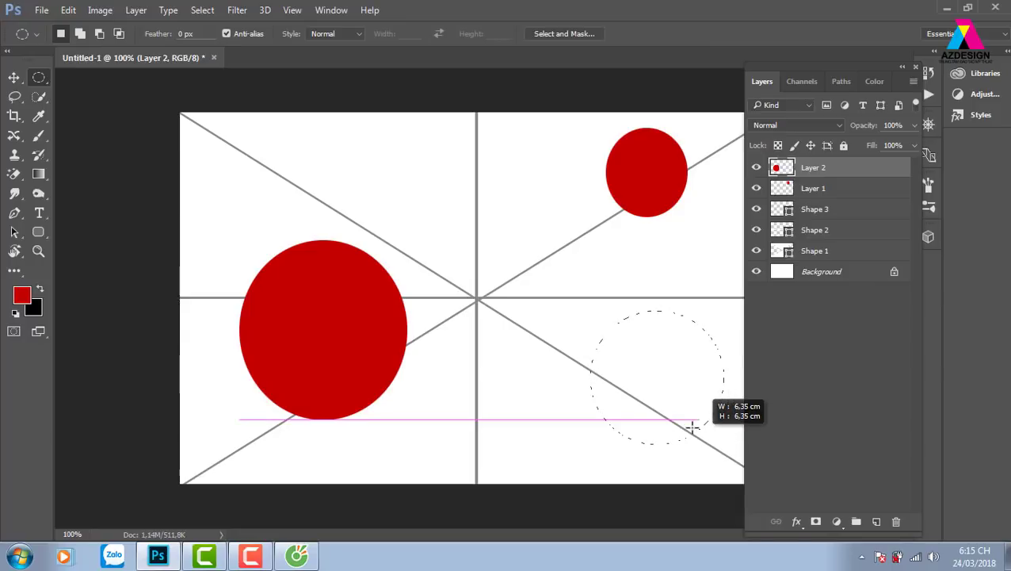
left_click_drag(704, 435, 704, 438)
left_click(876, 523)
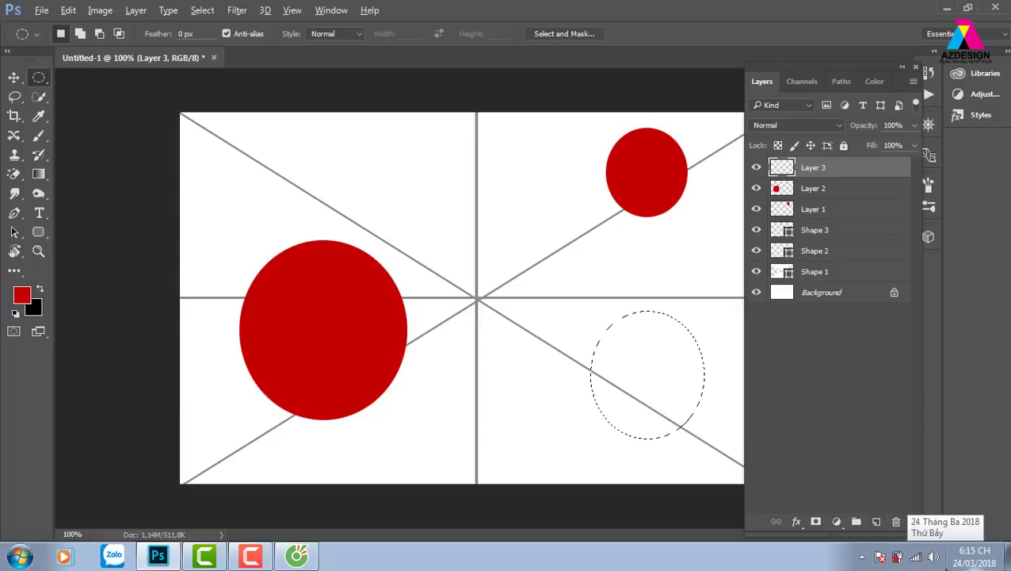
key("alt+BackSpace")
key("v")
key("ctrl+d")
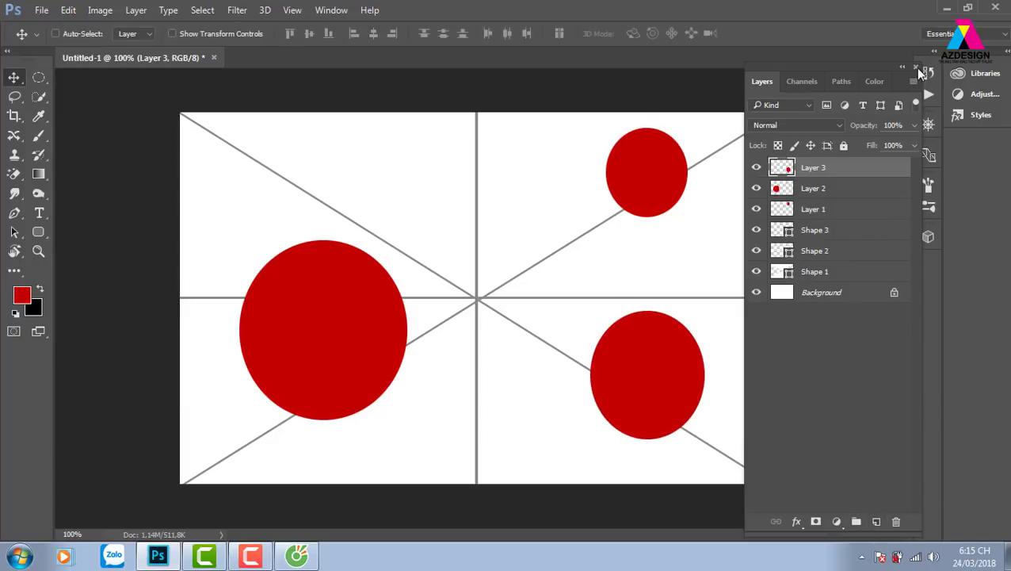
key("F7")
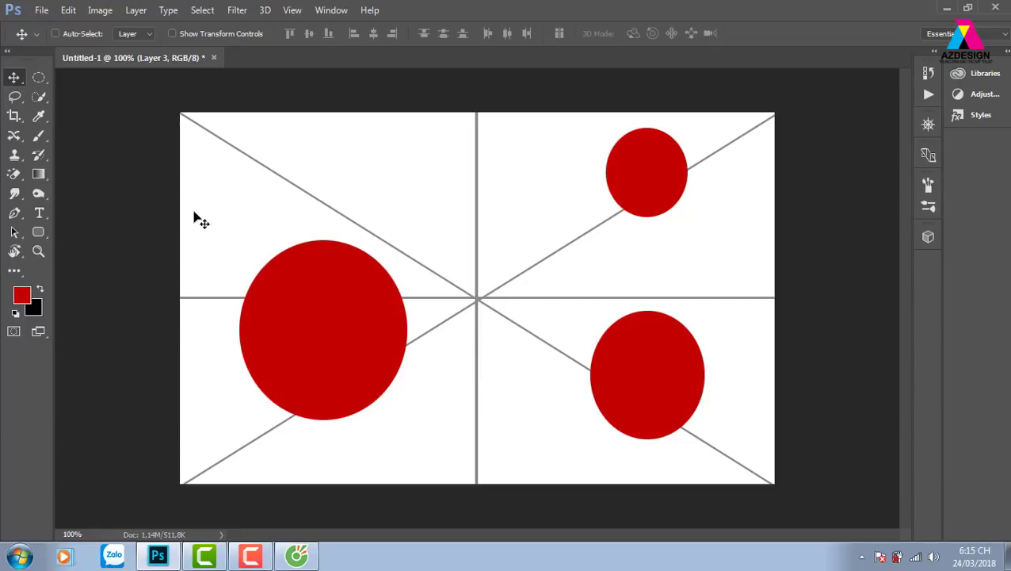
Shift the lower-right ellipse on Layer 3 right and down.
right_click(654, 355)
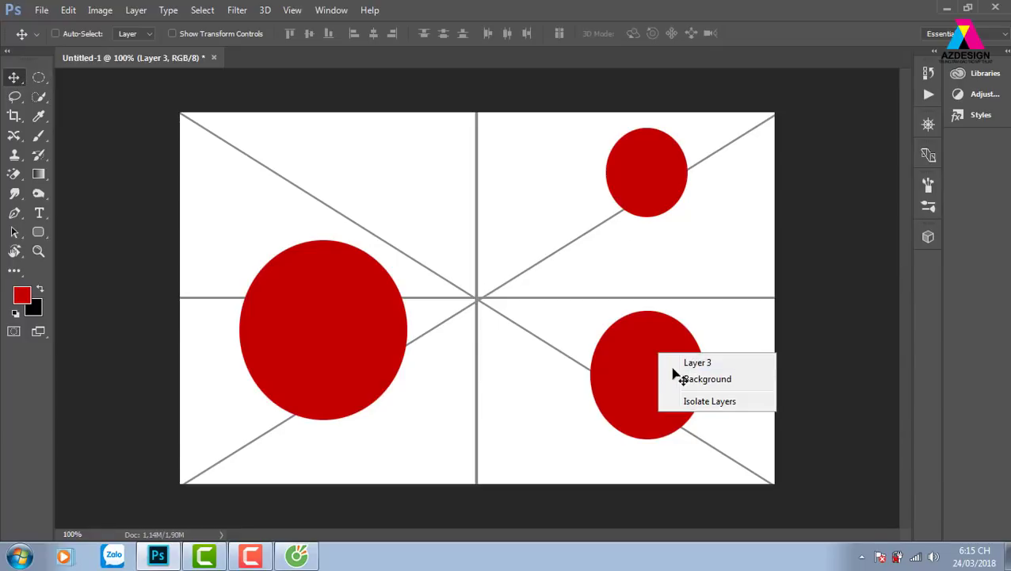
left_click(678, 377)
left_click_drag(680, 374, 705, 384)
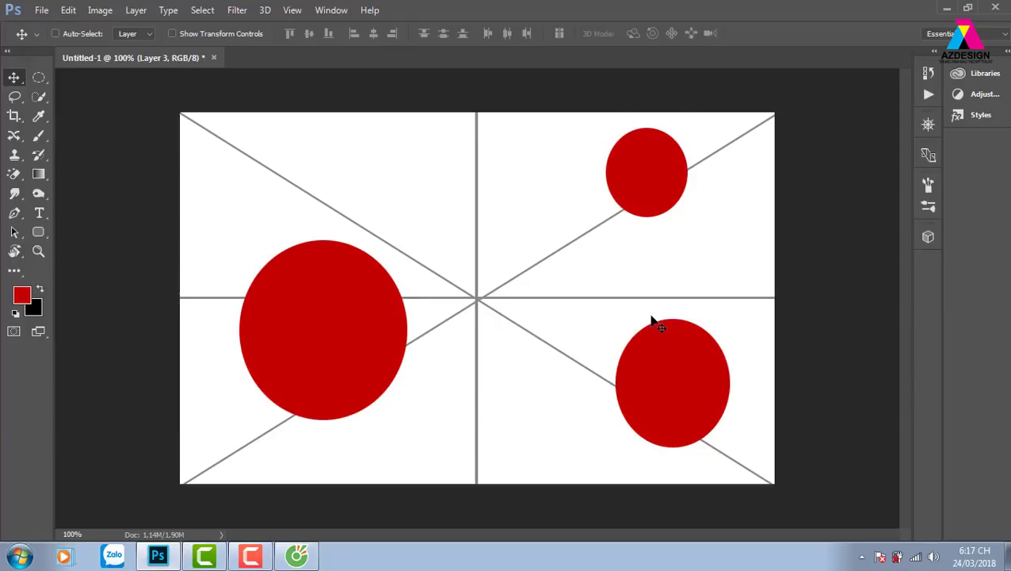
Select every layer above Background and delete them all.
key("F7")
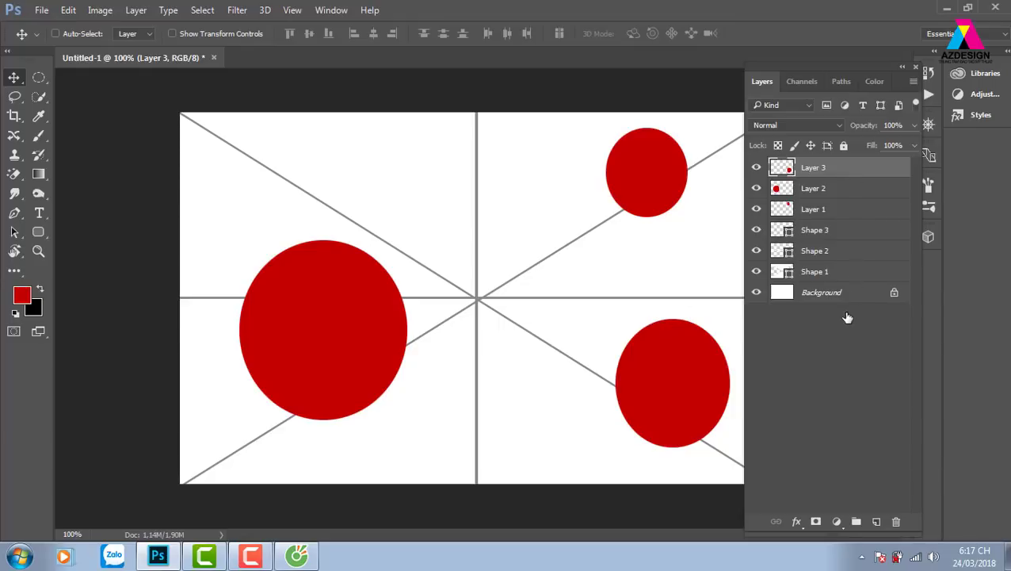
key("ctrl+alt+a")
key("Delete")
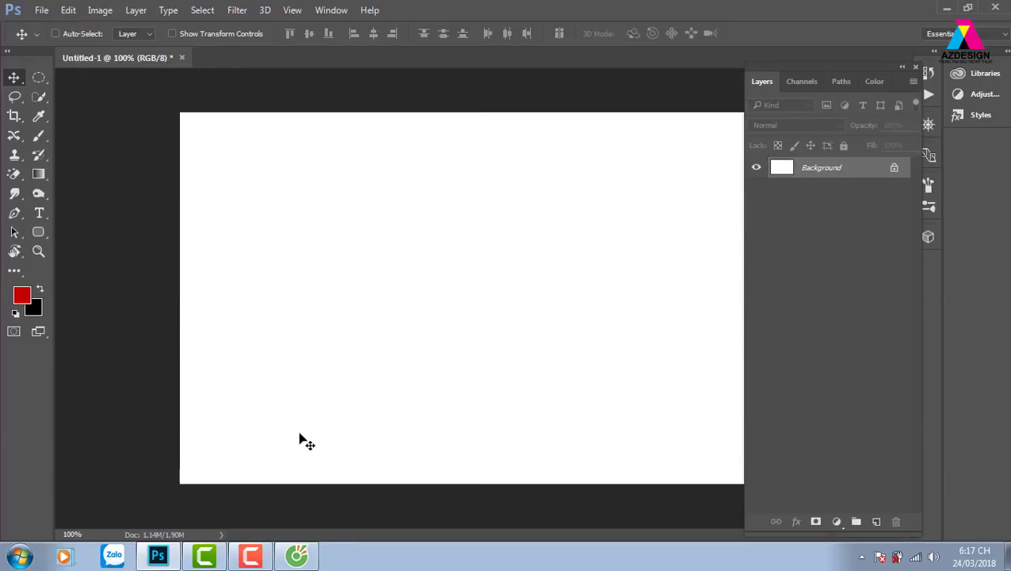
In Cốc Cốc, dismiss the restore-pages prompt and go to the Google home page.
left_click(301, 554)
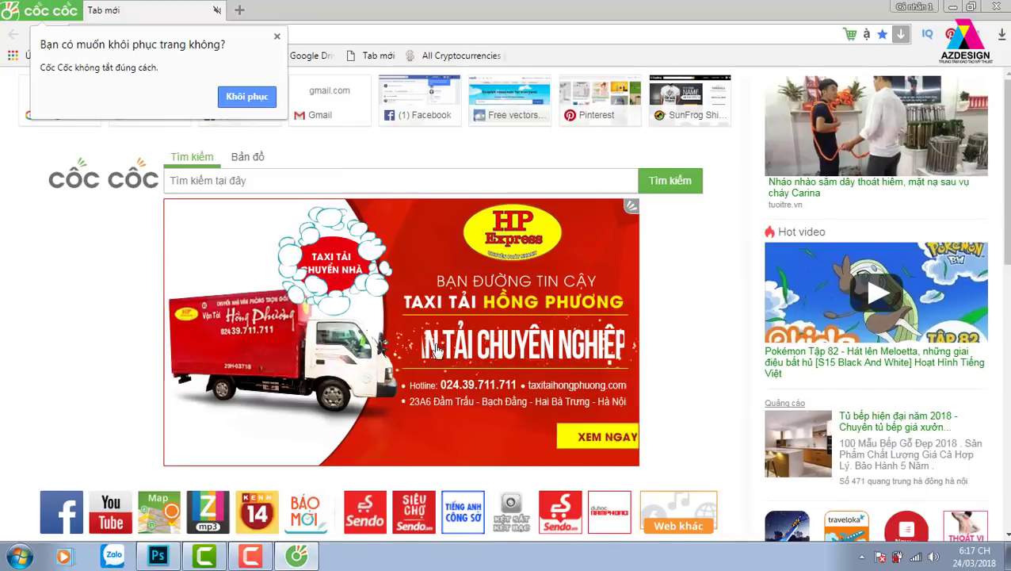
left_click(276, 36)
type("google.com")
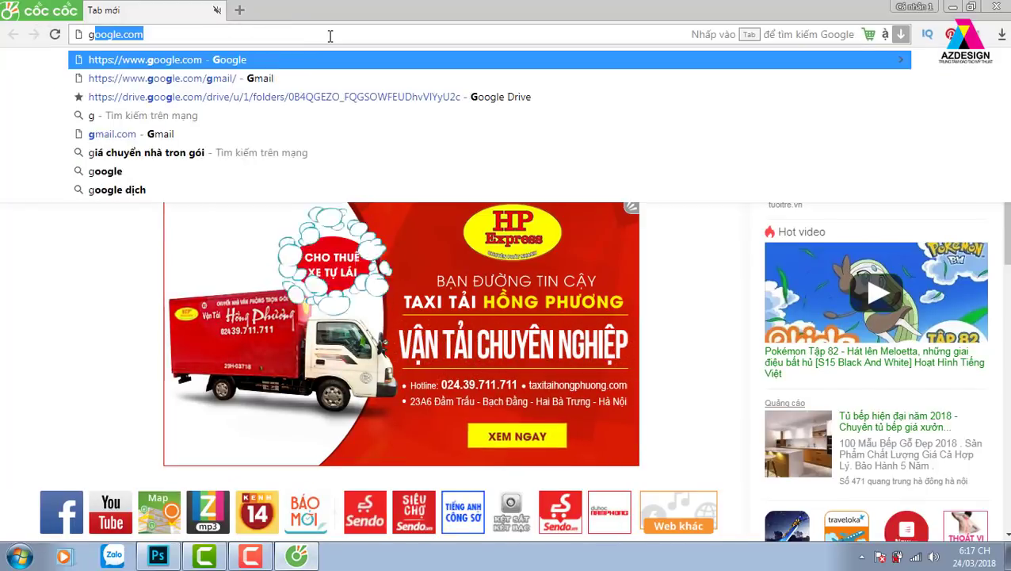
key("Return")
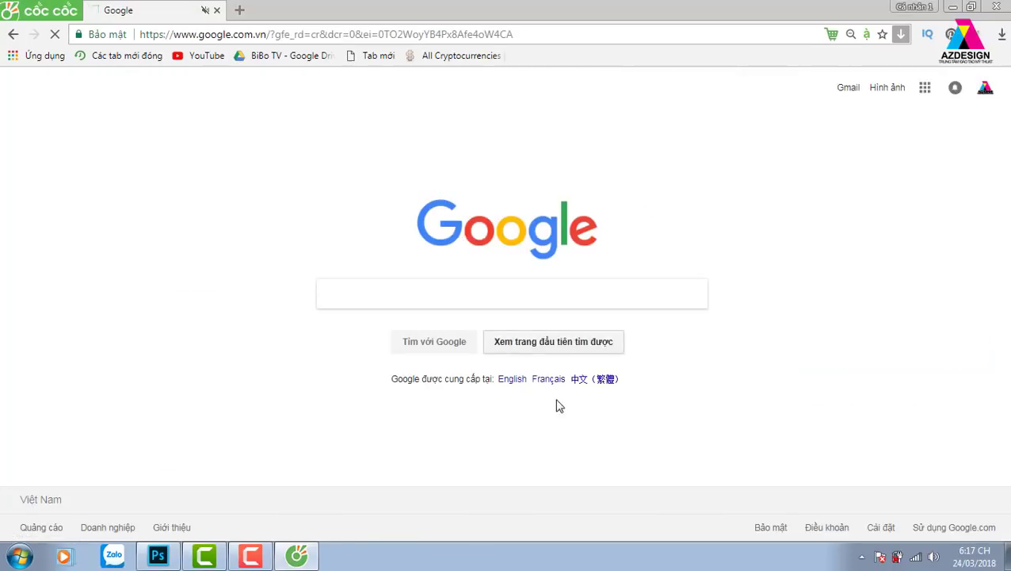
Enter 'calendar 2018' in Google's search box, then return to Photoshop.
type("ca")
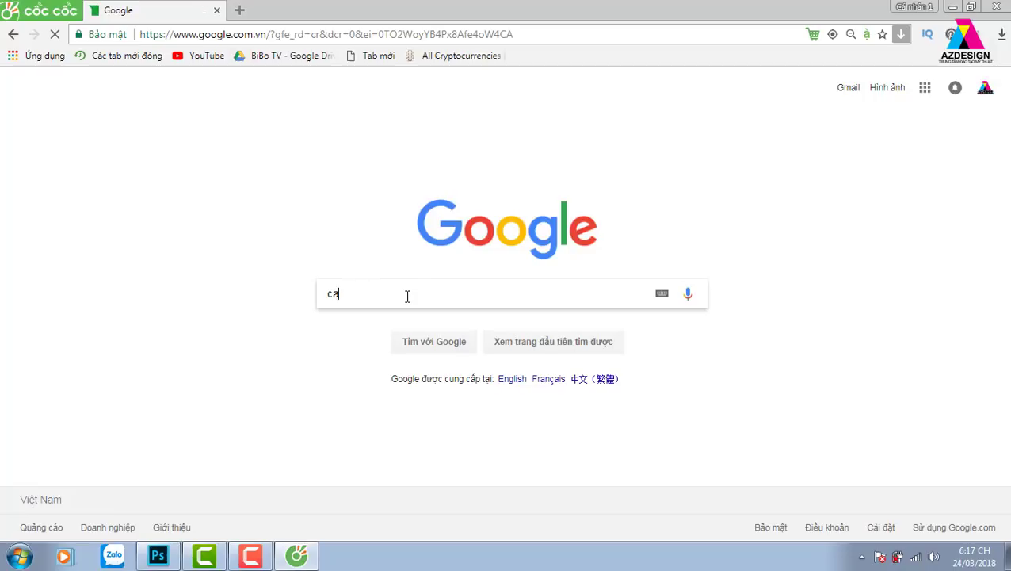
type("le")
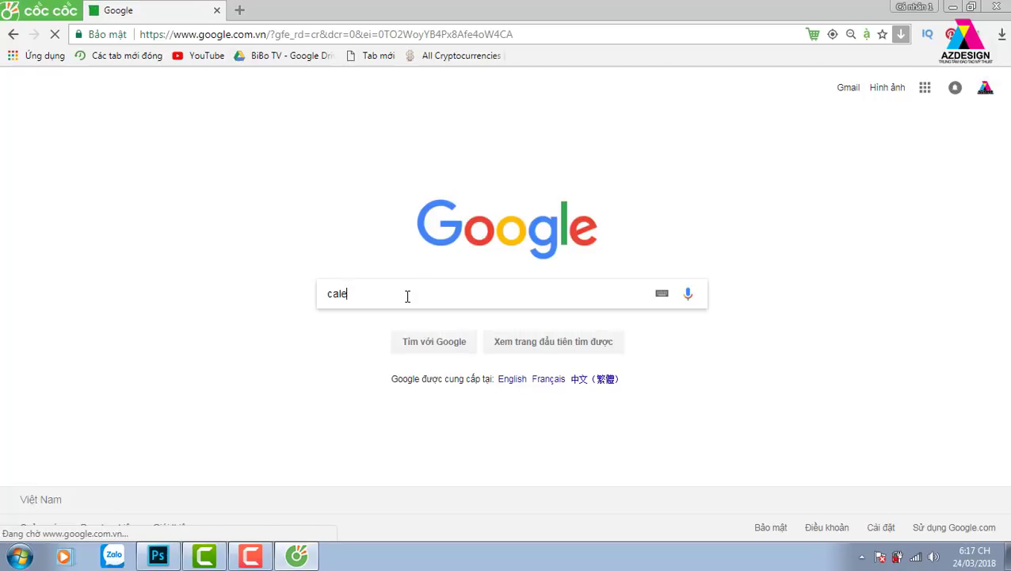
type("ndar")
type(" 2")
type("18")
key("Left")
key("Left")
type("0")
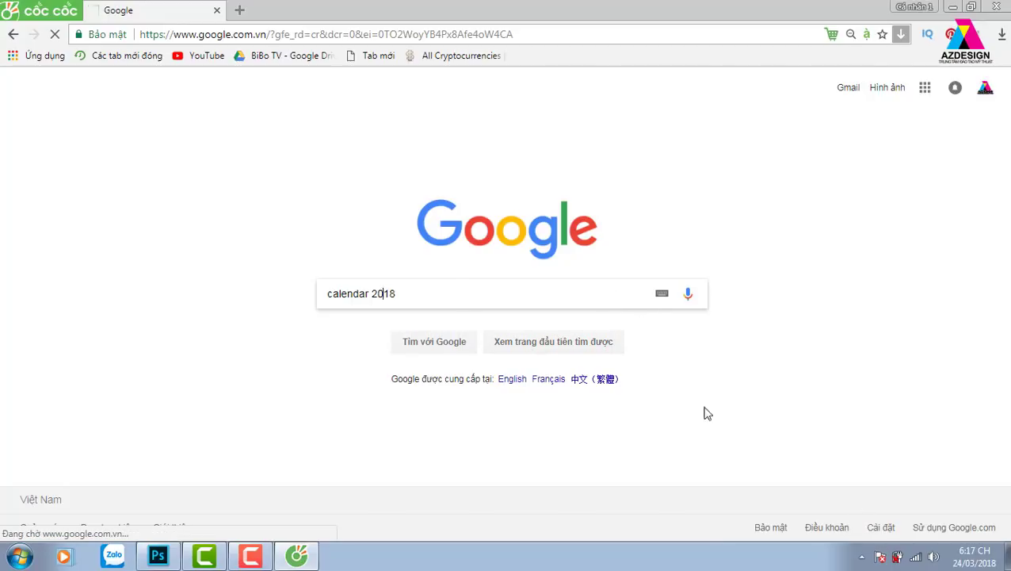
left_click(555, 292)
left_click(157, 555)
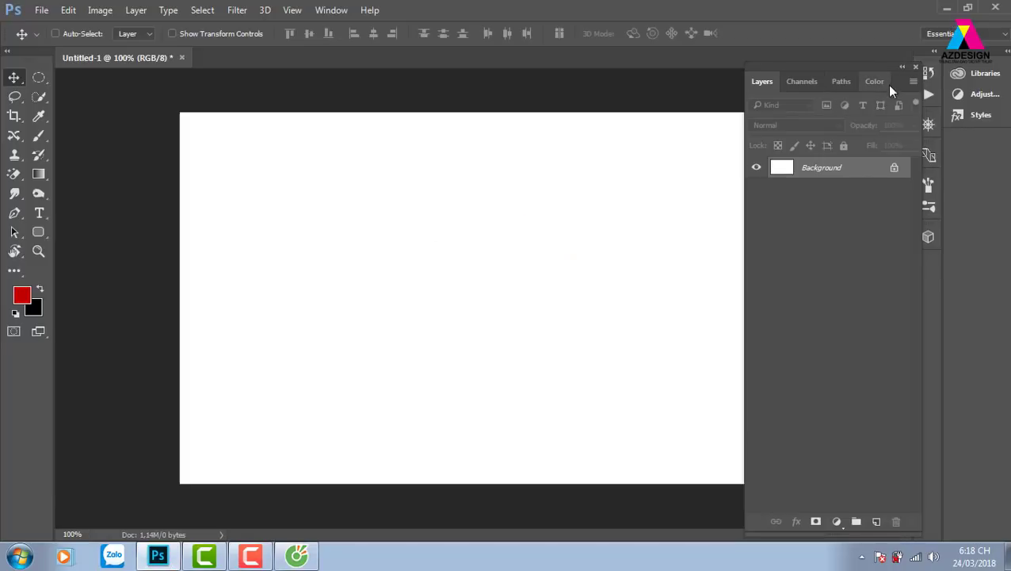
Browse the Open dialog to E:\PHOTOSHOP\Sửa ảnh\Cắt ghép\Ảnh Photoshop.
left_click(916, 68)
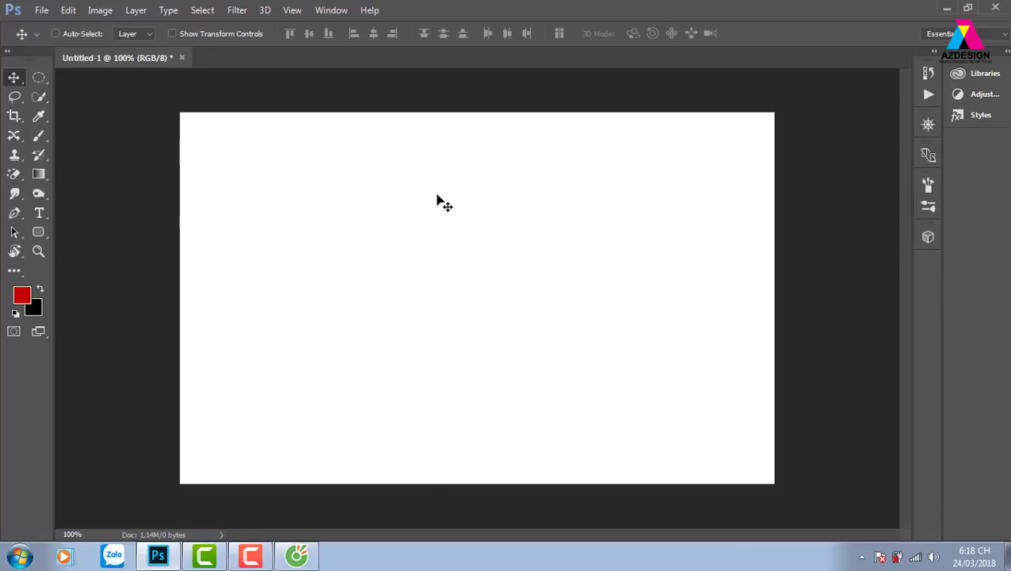
key("ctrl+o")
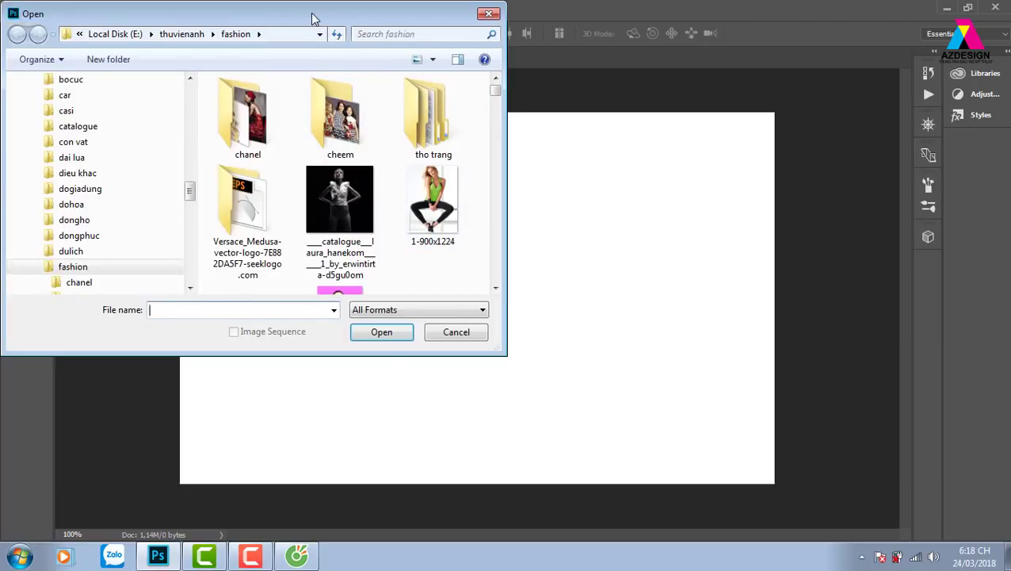
left_click_drag(311, 21, 530, 46)
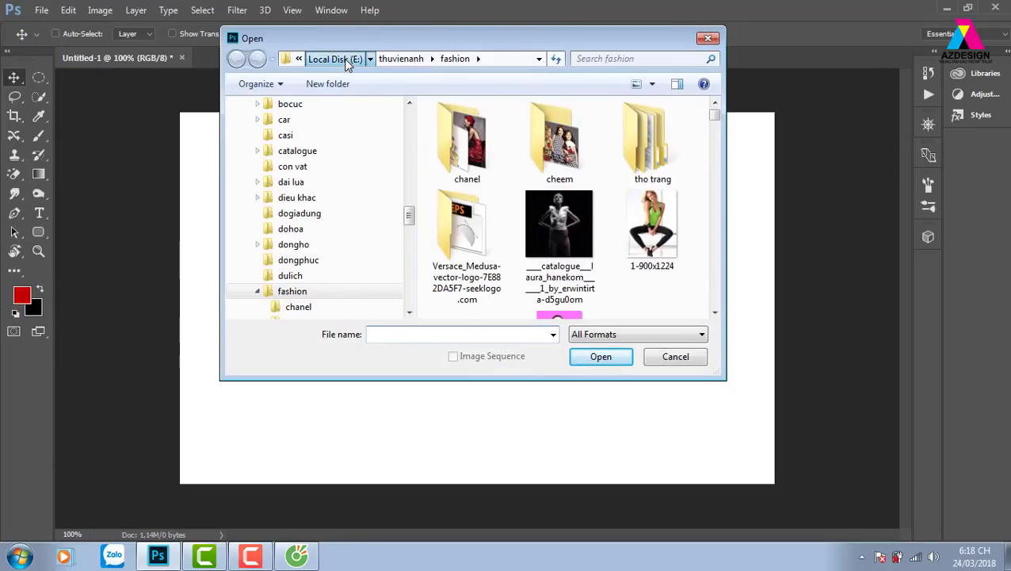
left_click(340, 60)
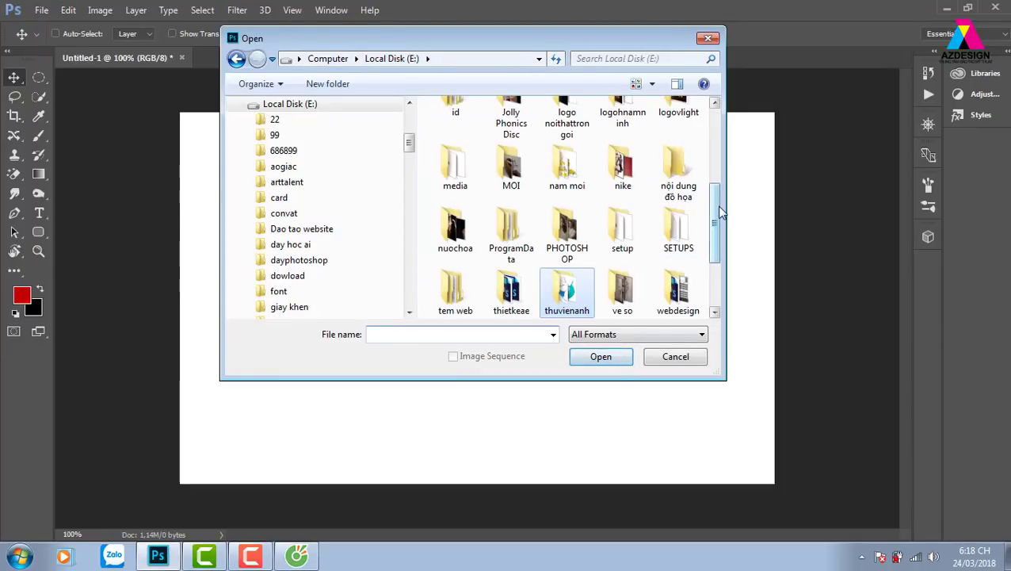
scroll(717, 215, "down", 1)
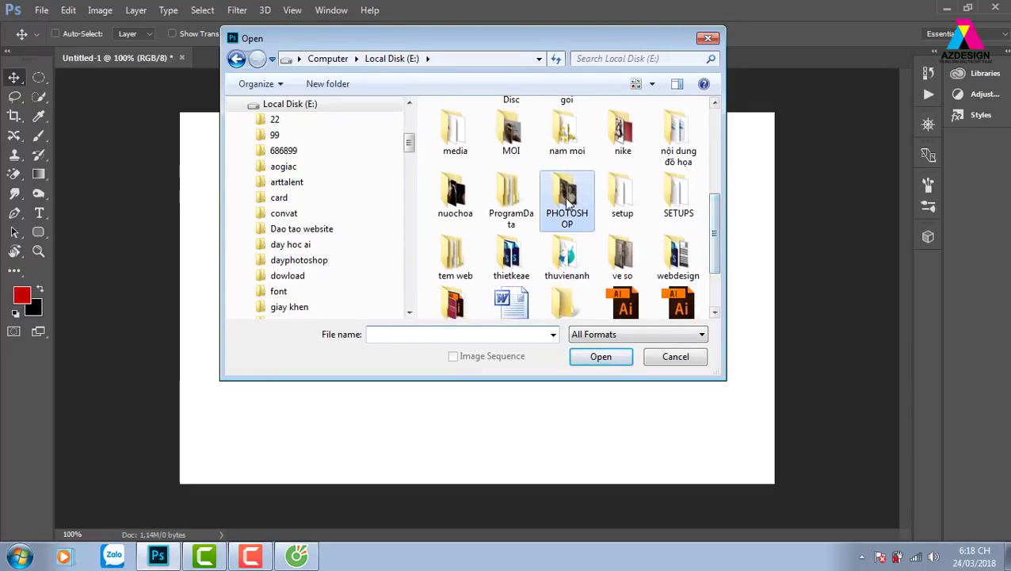
double_click(566, 203)
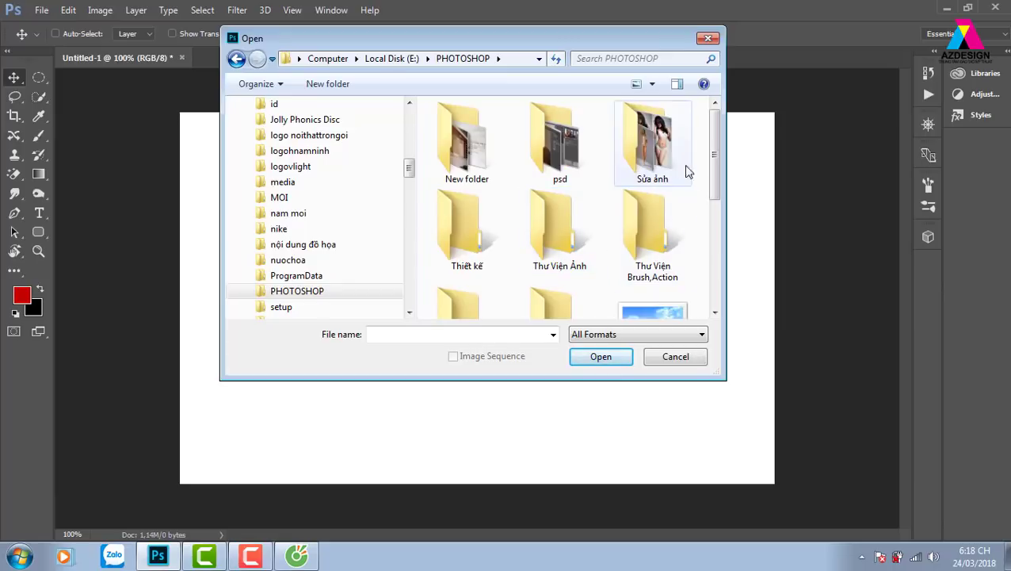
double_click(643, 150)
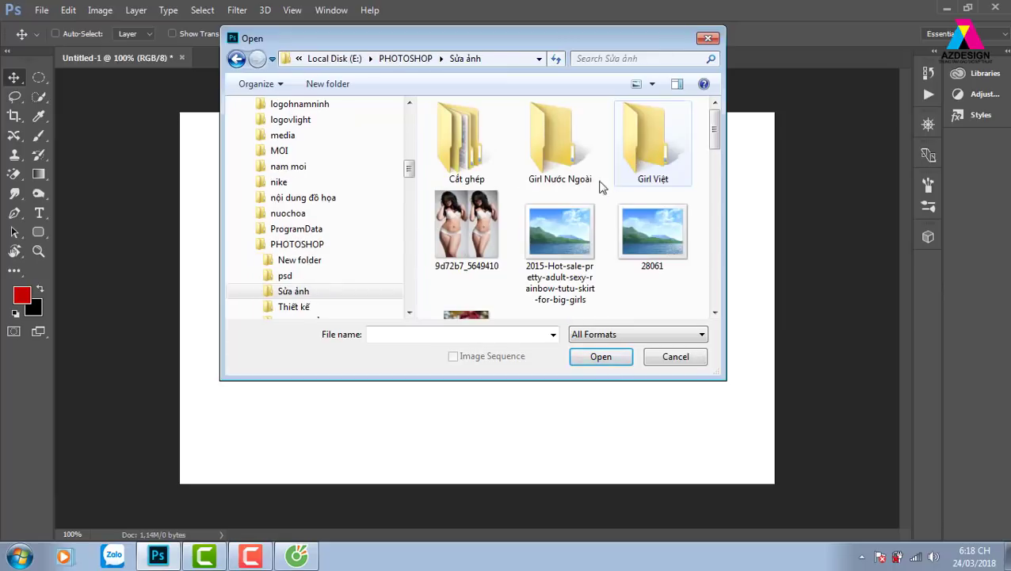
double_click(467, 139)
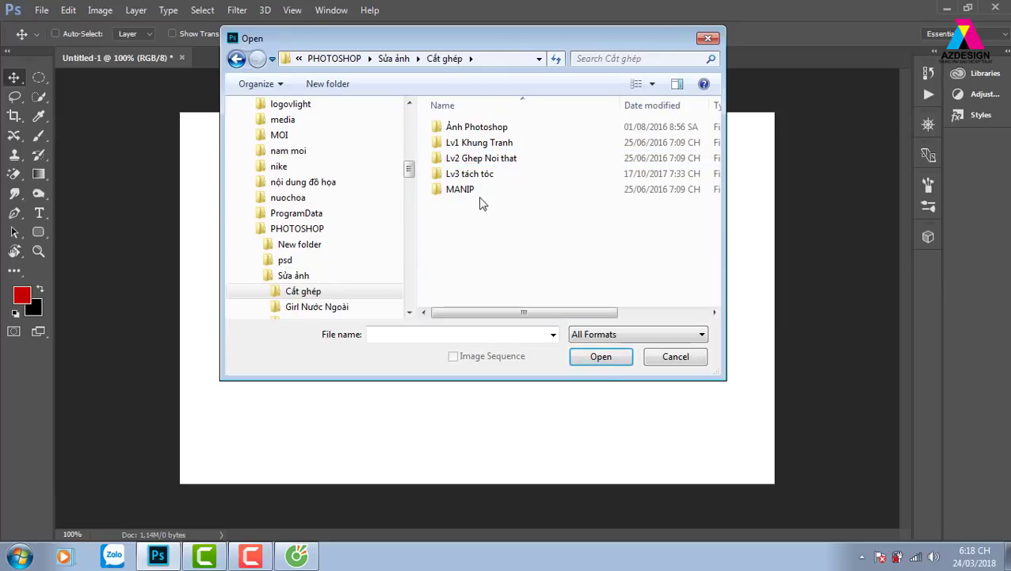
double_click(480, 127)
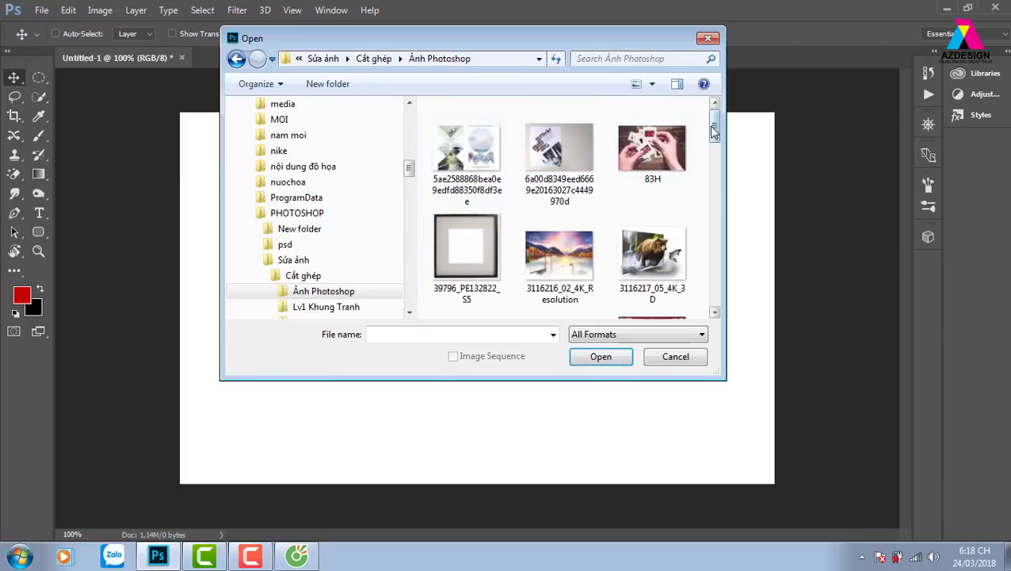
Open child-004 and flower-wallpaper-1 together, then bring child-004.jpg to the front.
left_click_drag(714, 127, 715, 163)
scroll(487, 187, "down", 2)
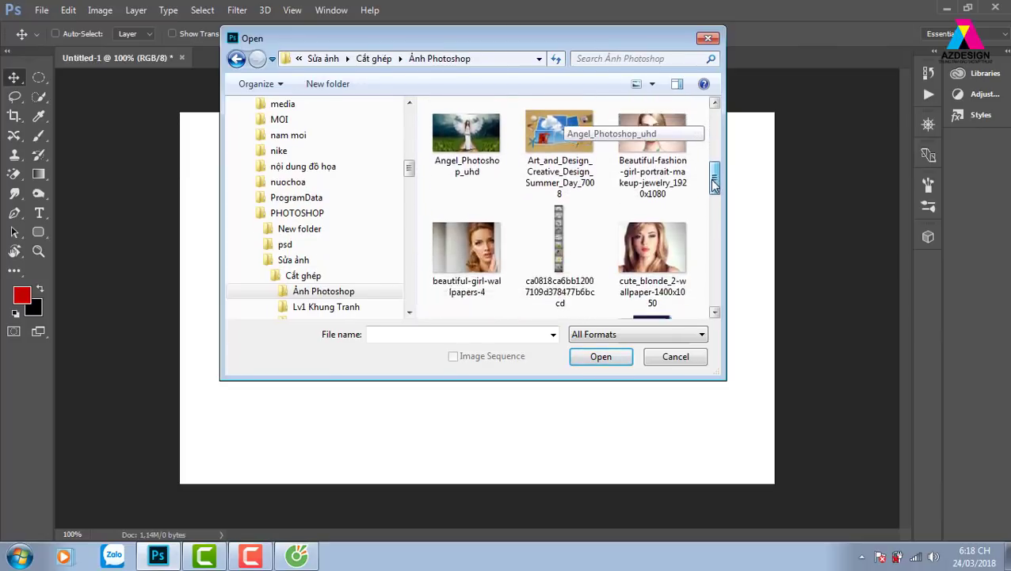
scroll(487, 188, "down", 2)
scroll(487, 188, "down", 1)
left_click(467, 115)
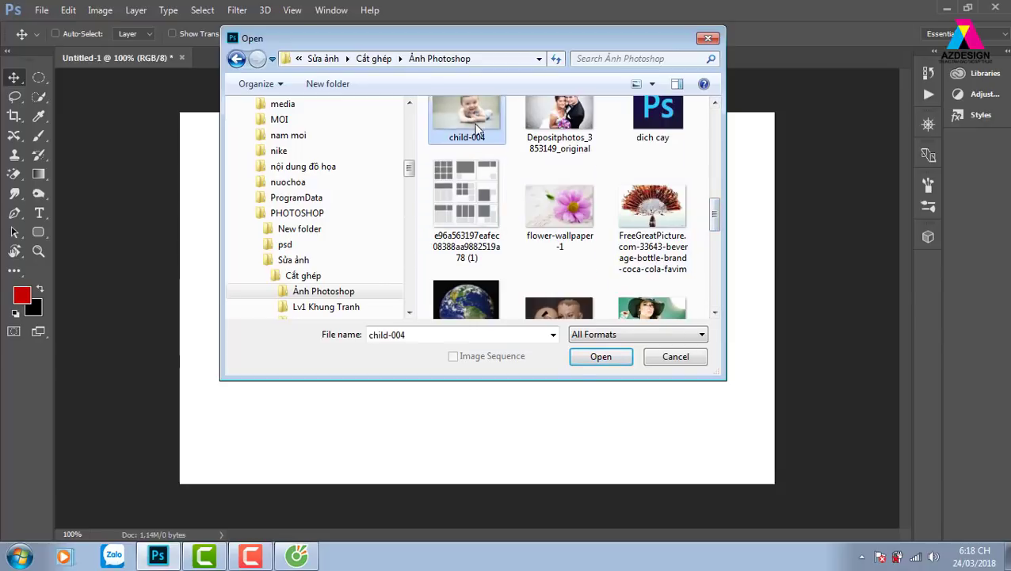
left_click(559, 238, "ctrl")
left_click(600, 358)
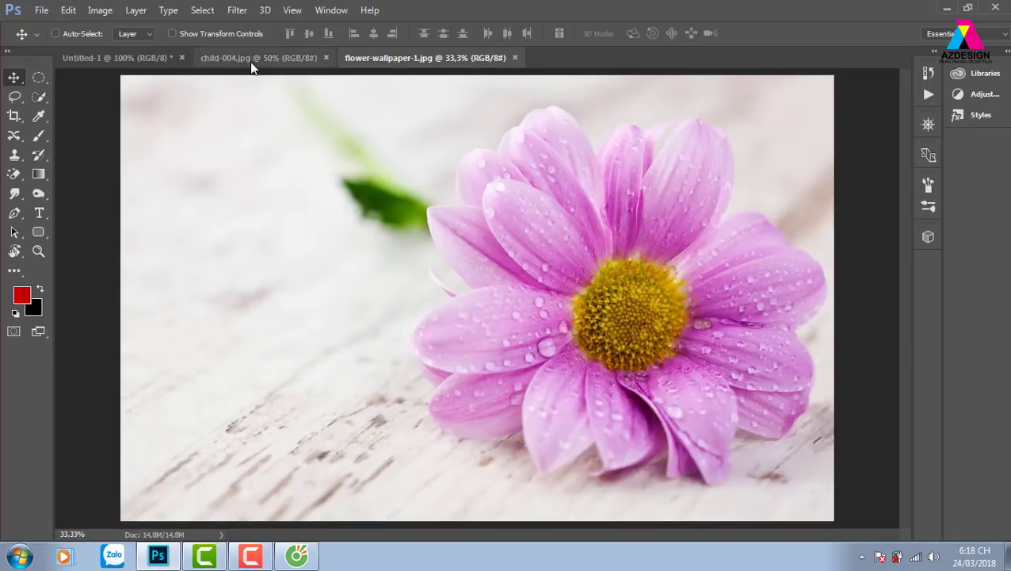
left_click(248, 62)
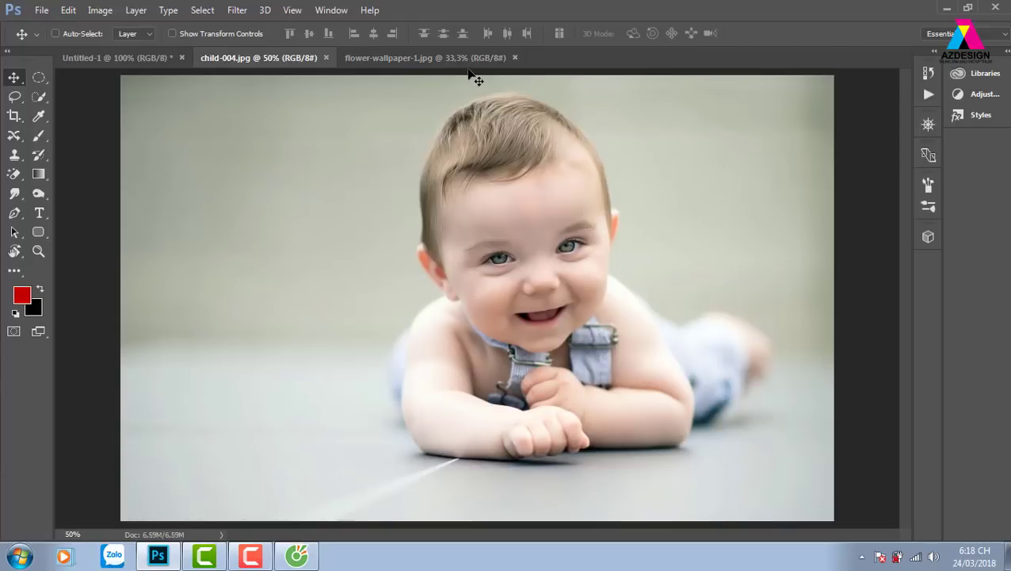
Draw and nudge a circular elliptical selection over the baby's face, then show flower-wallpaper-1.jpg.
key("ctrl+Tab")
key("m")
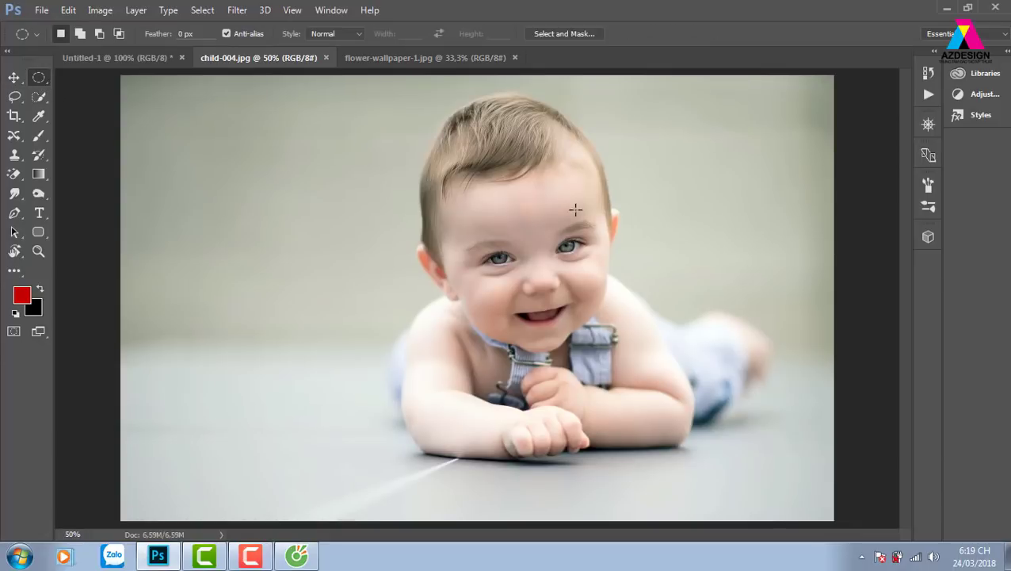
mouse_move(433, 107)
left_mouse_down()
mouse_move(690, 375)
mouse_move(677, 369)
left_mouse_up()
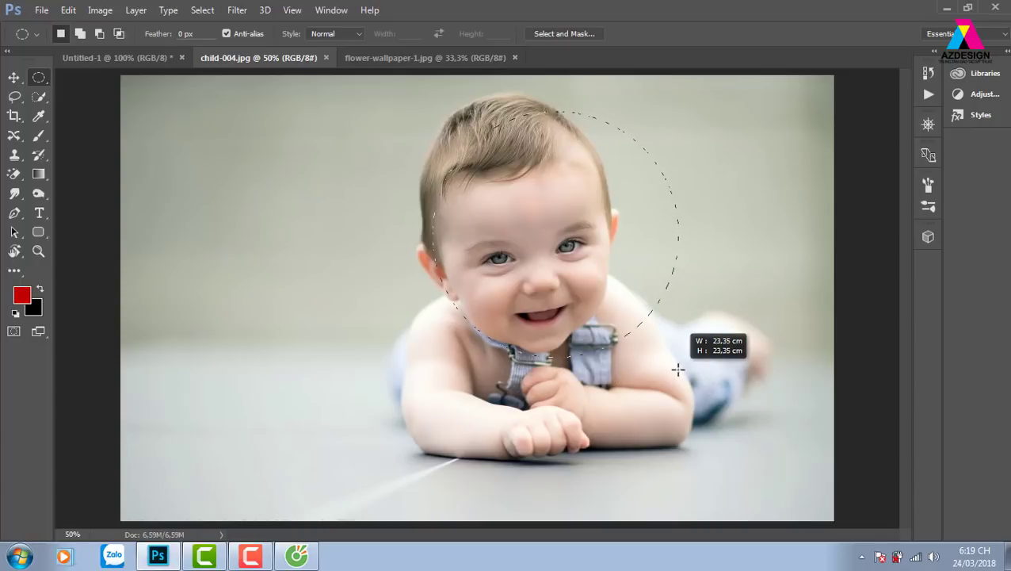
left_click_drag(677, 369, 677, 369)
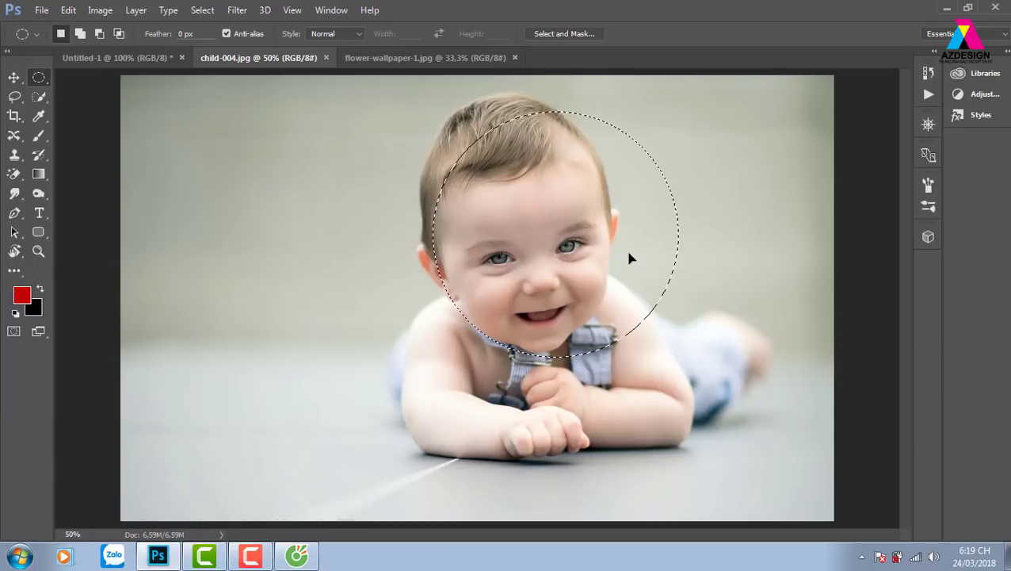
left_click_drag(624, 260, 593, 267)
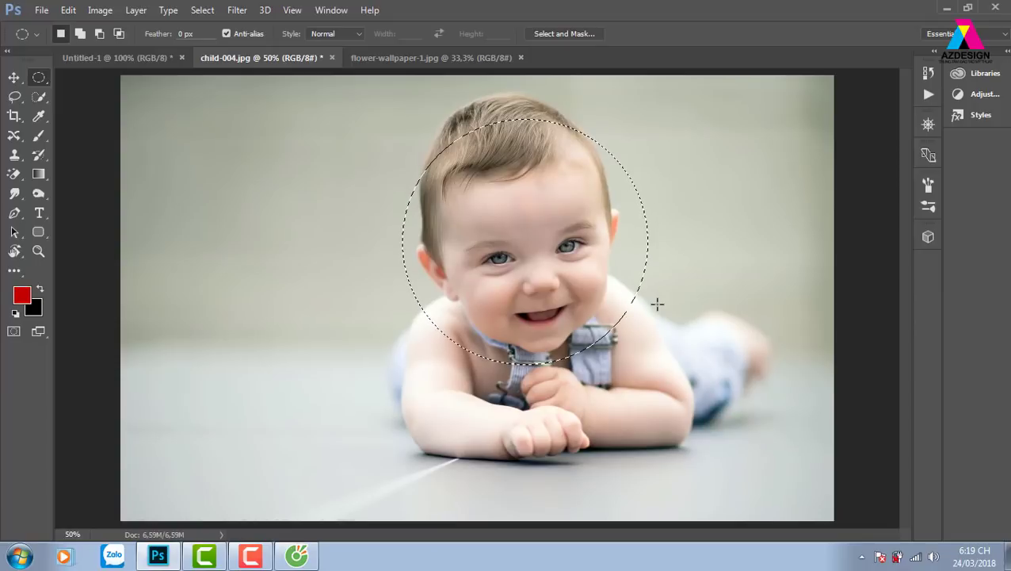
left_click(385, 60)
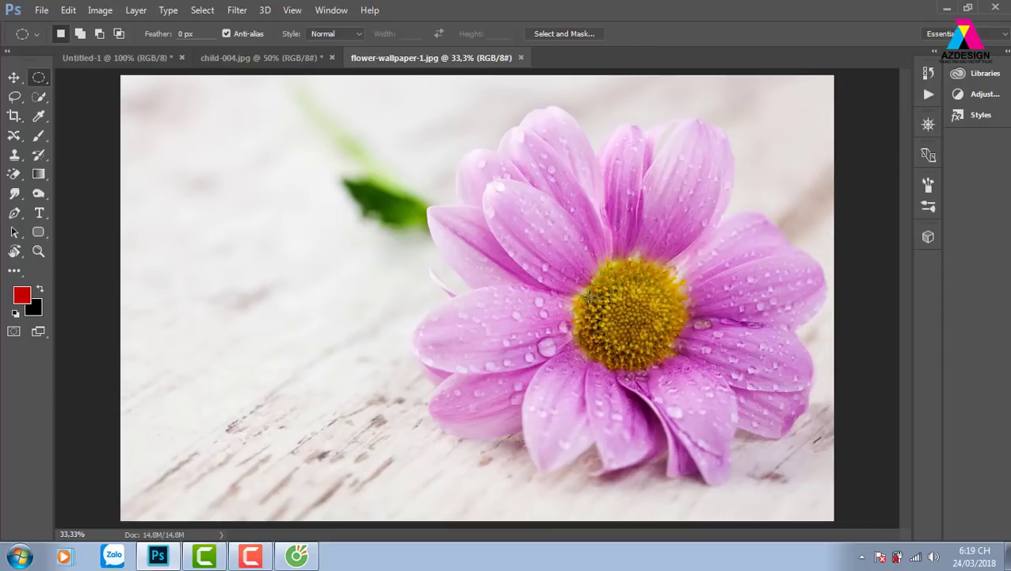
Paste the circular baby cutout, drag it onto the daisy's centre, and show Layers.
key("ctrl+v")
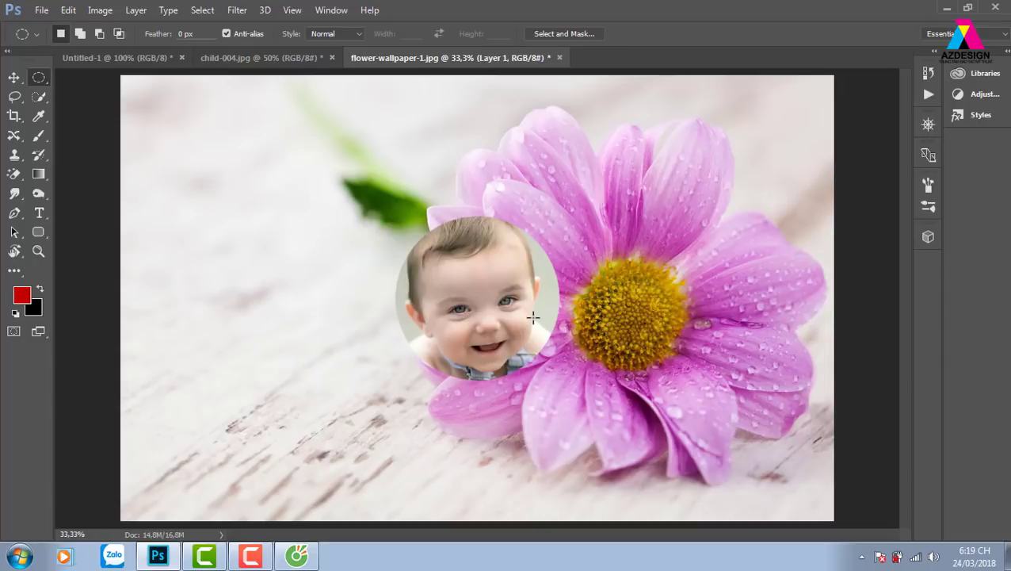
key("v")
left_click_drag(523, 315, 673, 335)
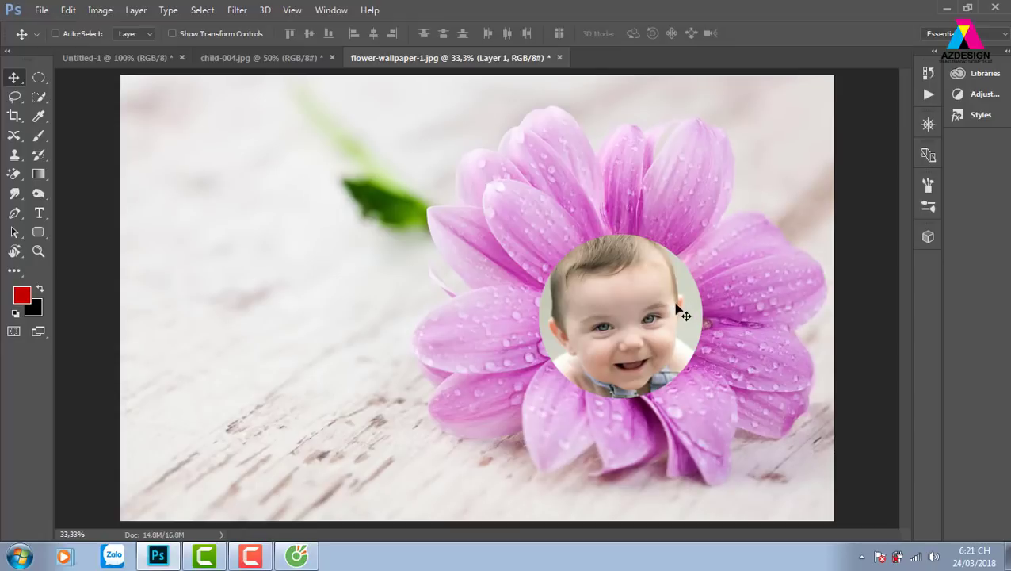
key("F7")
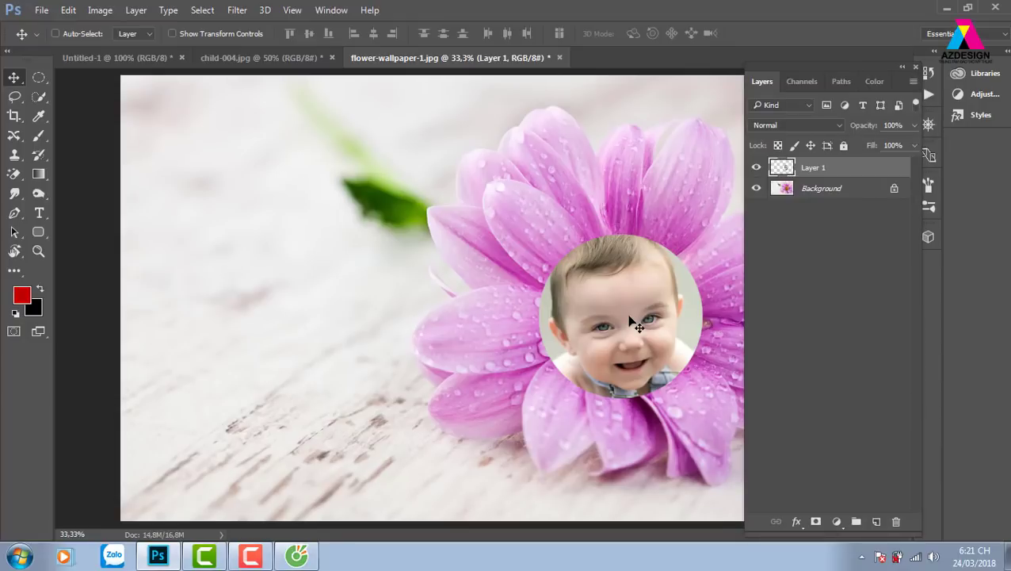
Load Layer 1's outline as a selection and enlarge it to about 120% via Transform Selection.
left_click(781, 167, "ctrl")
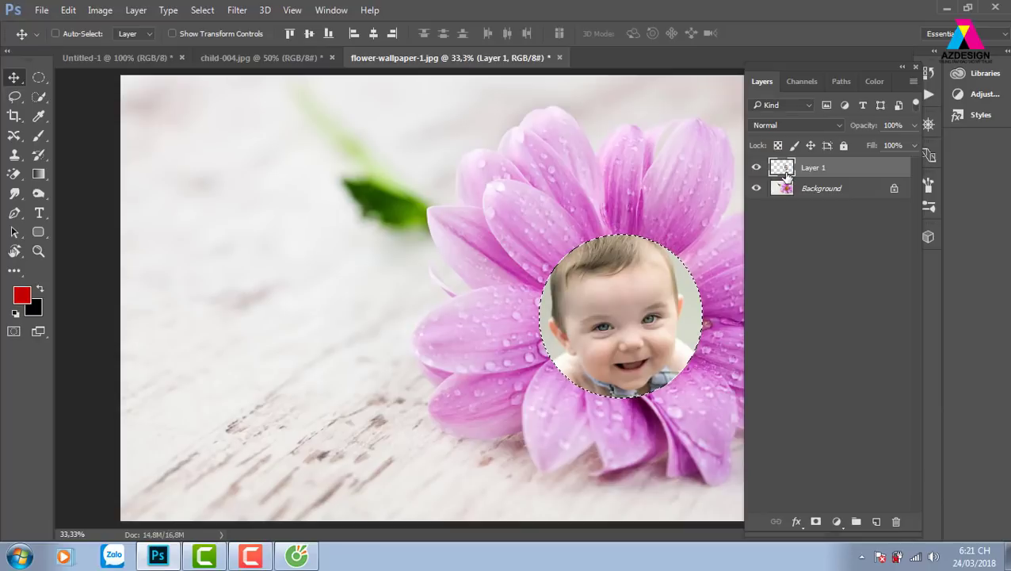
key("ctrl")
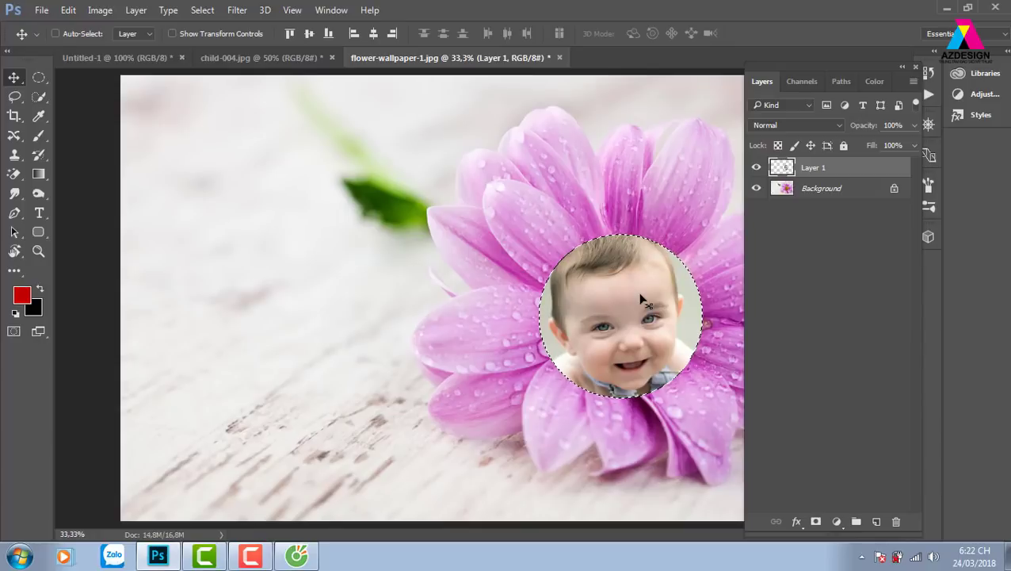
key("m")
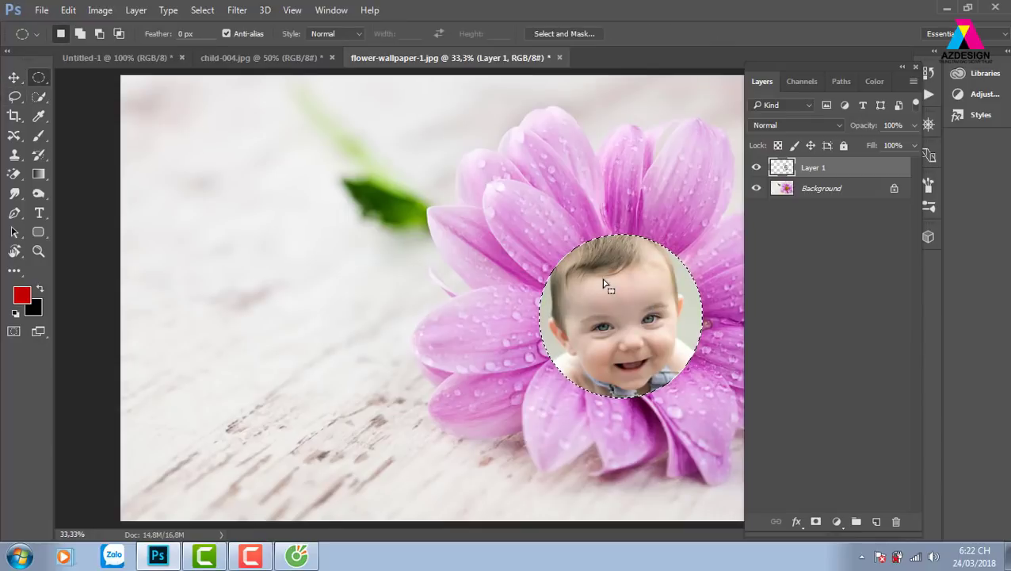
right_click(603, 282)
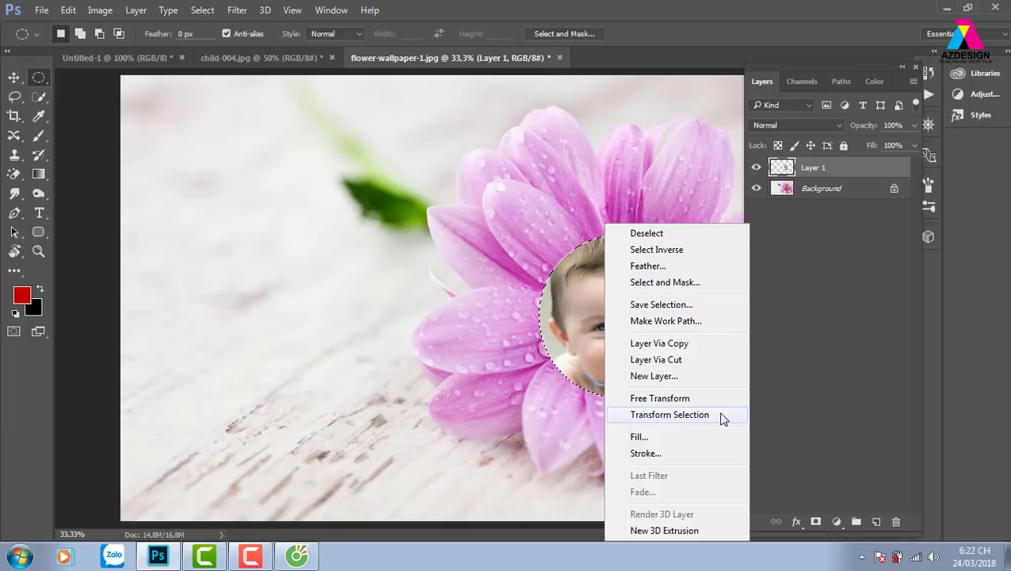
left_click(723, 416)
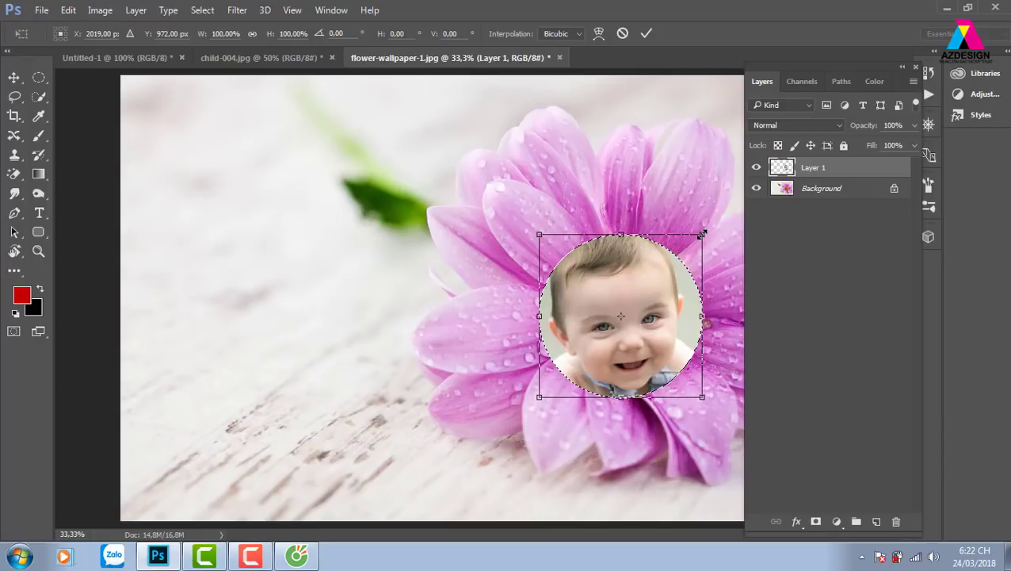
left_click_drag(701, 234, 719, 217)
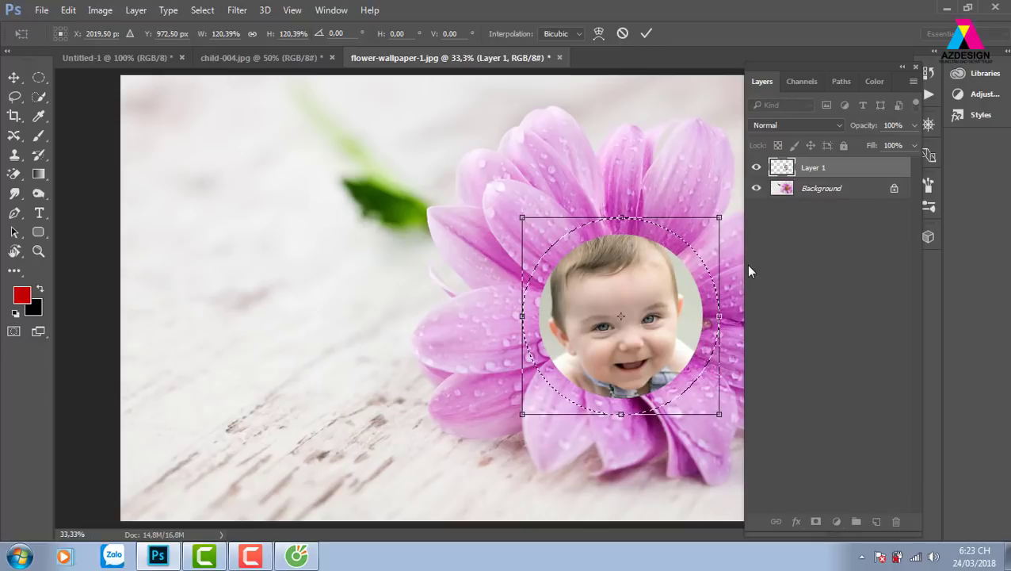
key("Return")
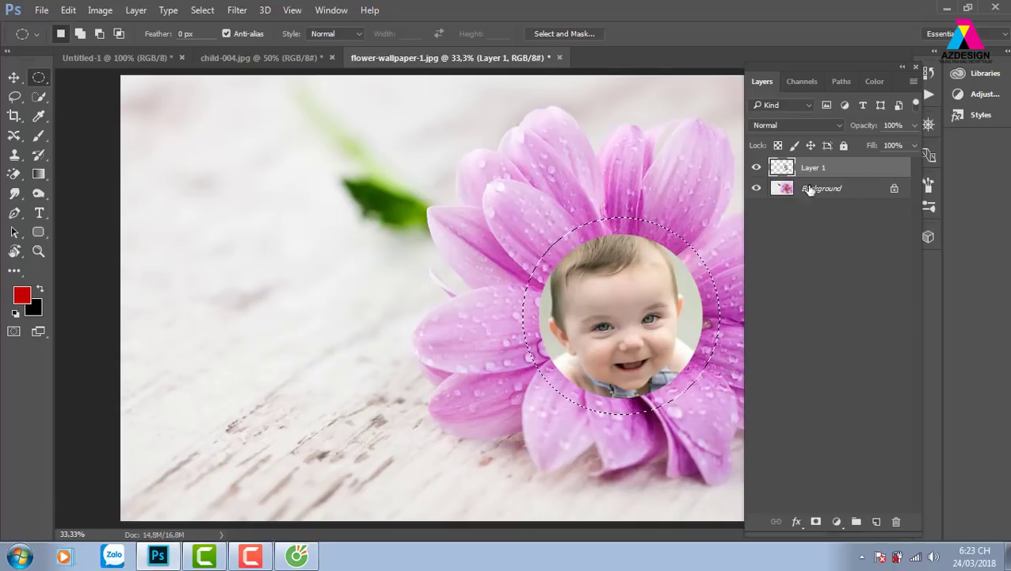
Fill the selection white on a new layer, send it below Layer 1, then delete it.
left_click(876, 522)
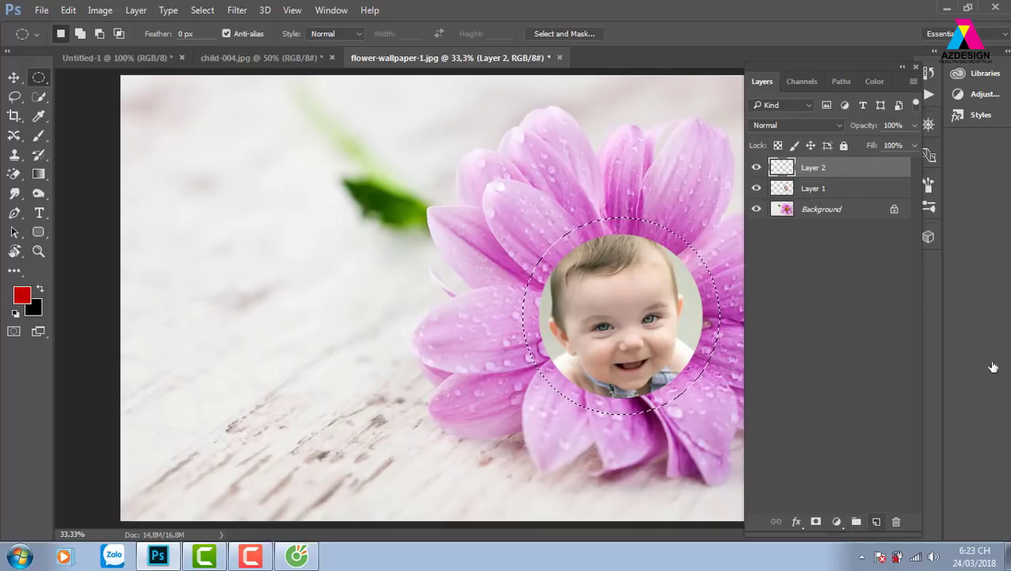
key("d")
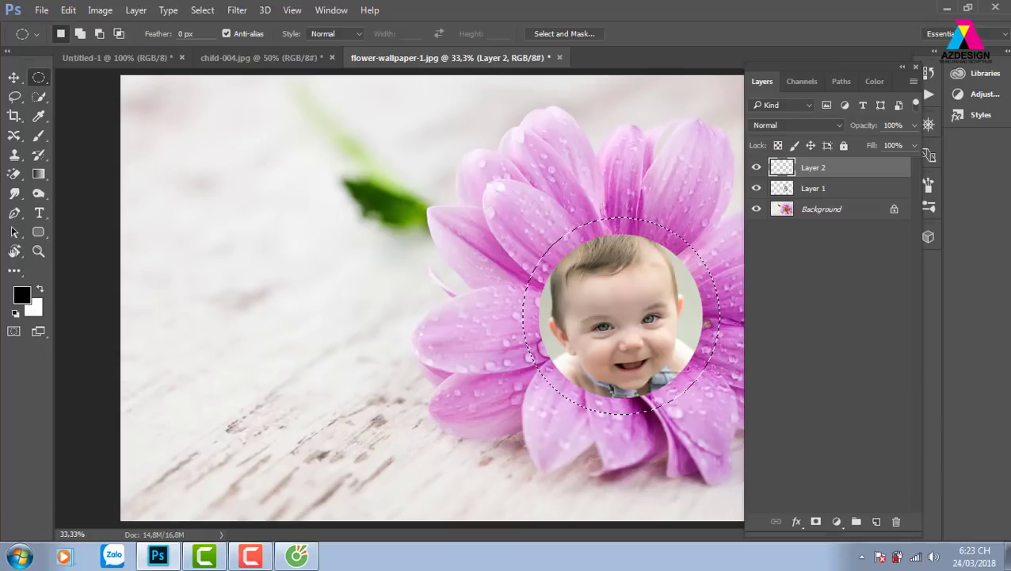
key("ctrl+BackSpace")
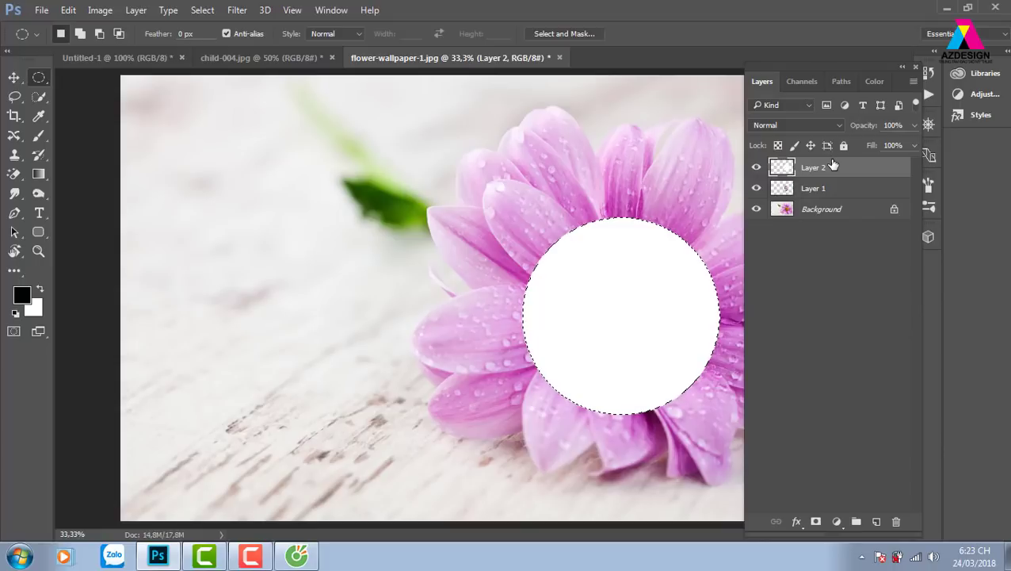
key("ctrl+d")
left_click(14, 77)
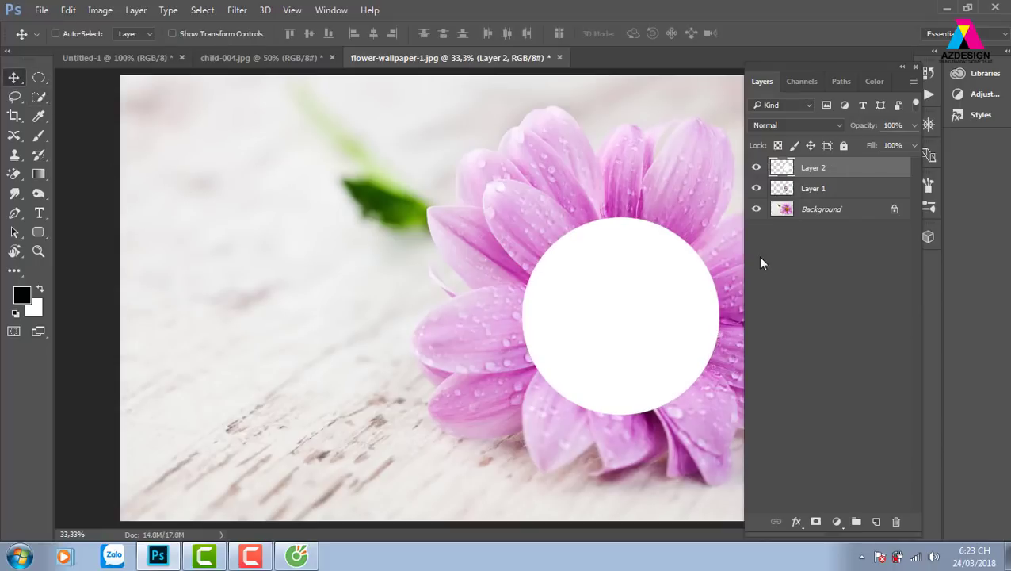
key("ctrl+bracketleft")
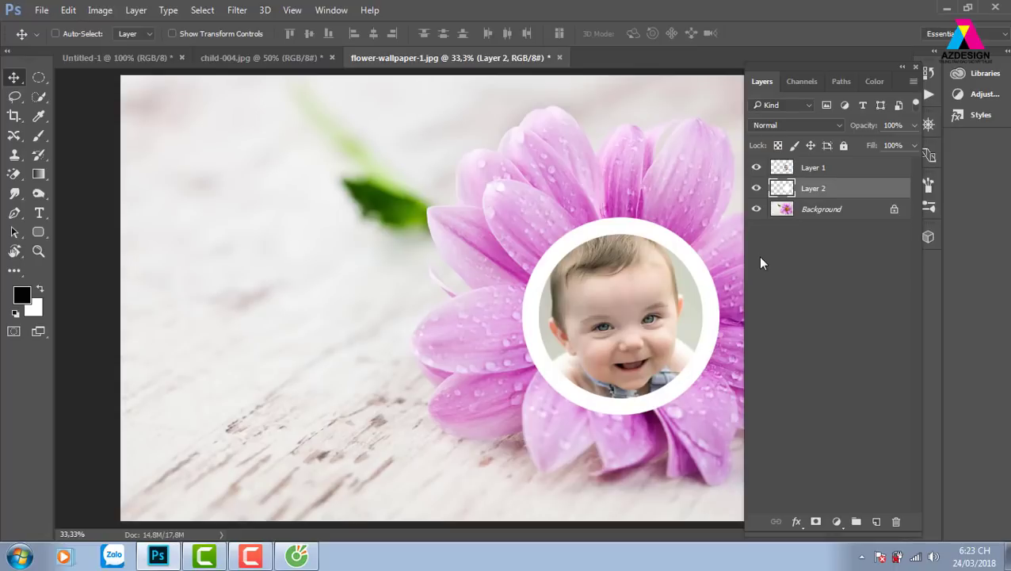
key("Delete")
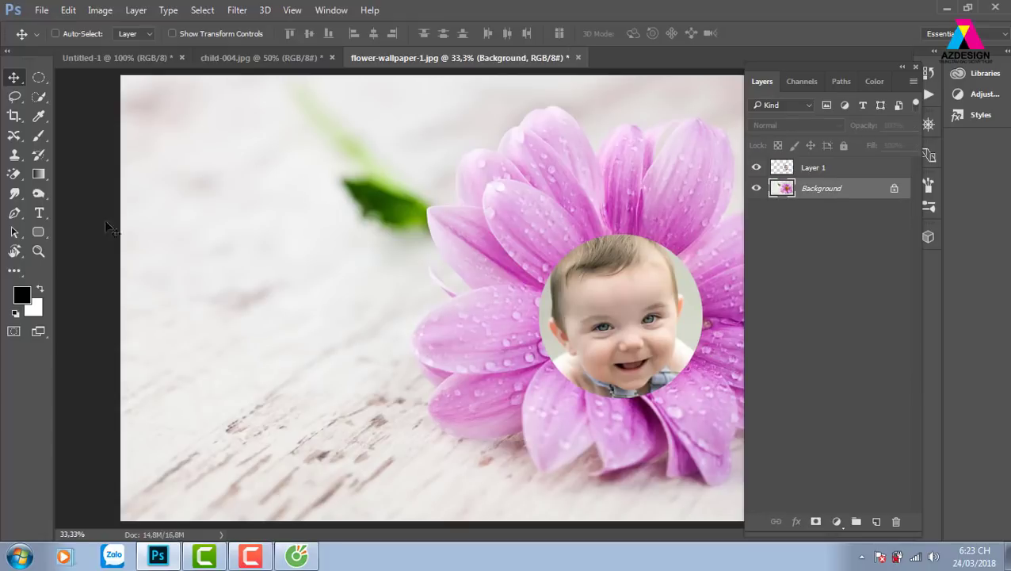
Fill a tall ellipse through the flower centre white on a new 50% opacity layer, then duplicate it.
left_click(39, 77)
left_click_drag(591, 198, 634, 440)
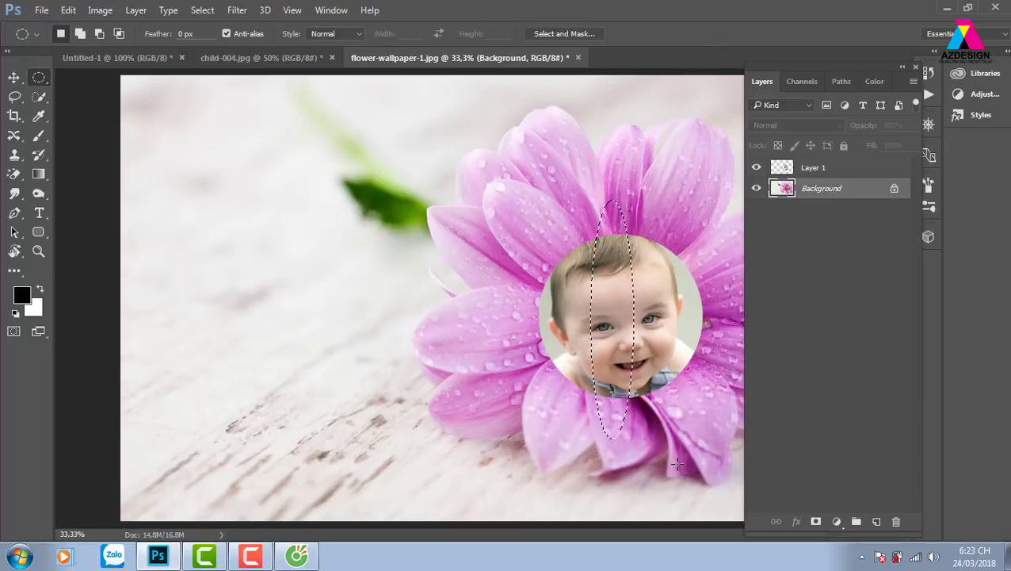
left_click(877, 521)
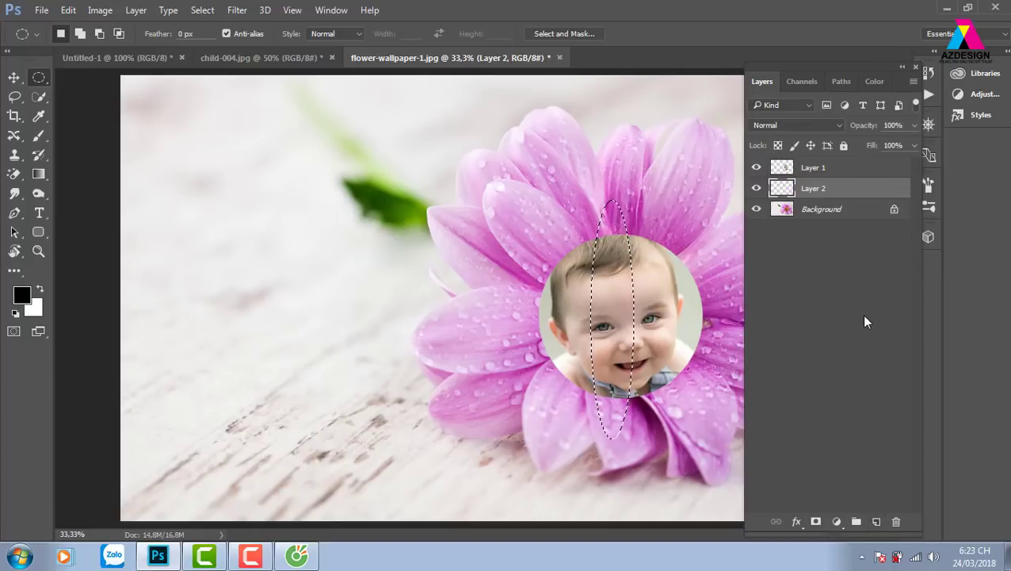
key("ctrl+BackSpace")
key("v")
key("ctrl+d")
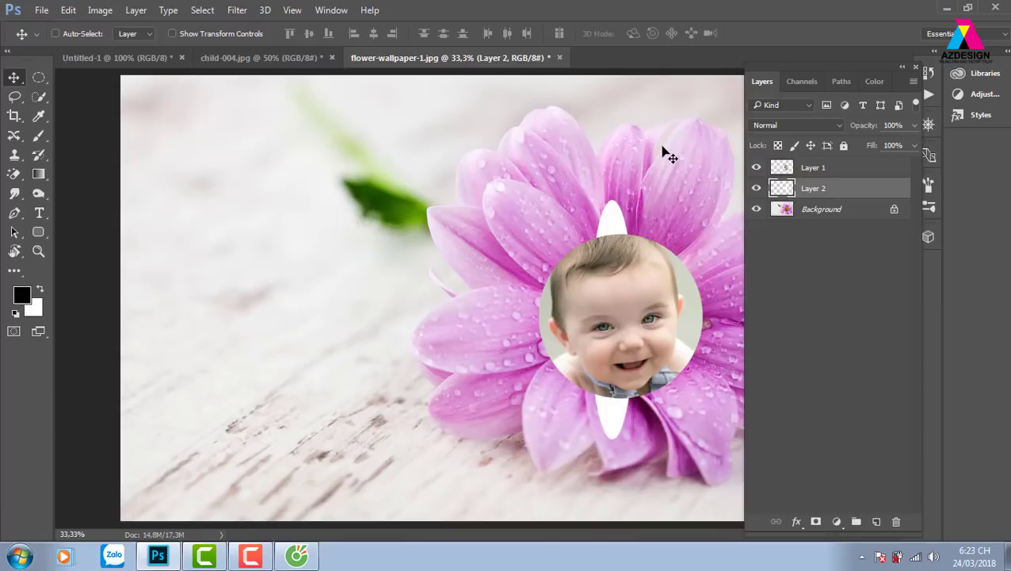
key("5")
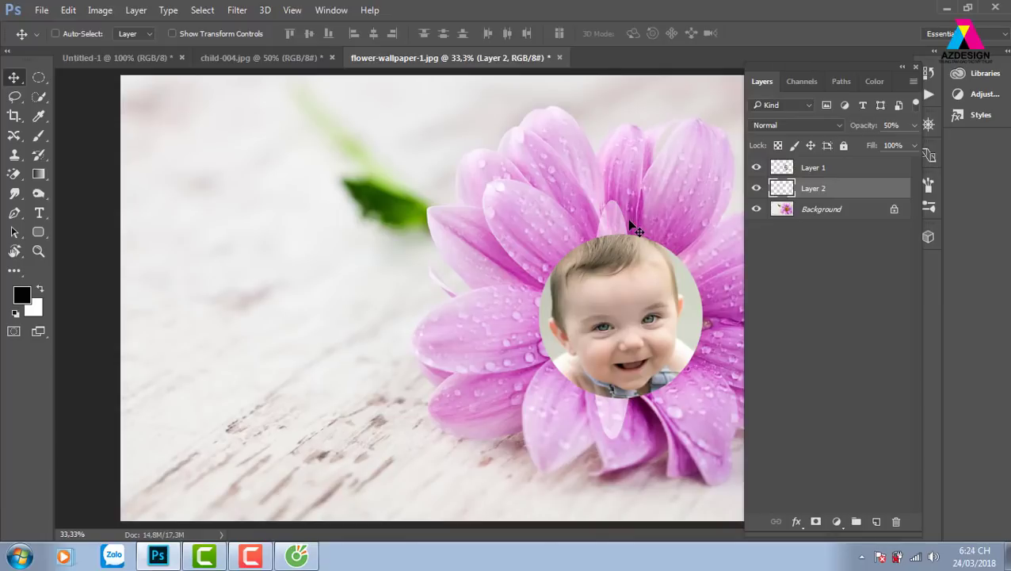
left_click(634, 228, "alt")
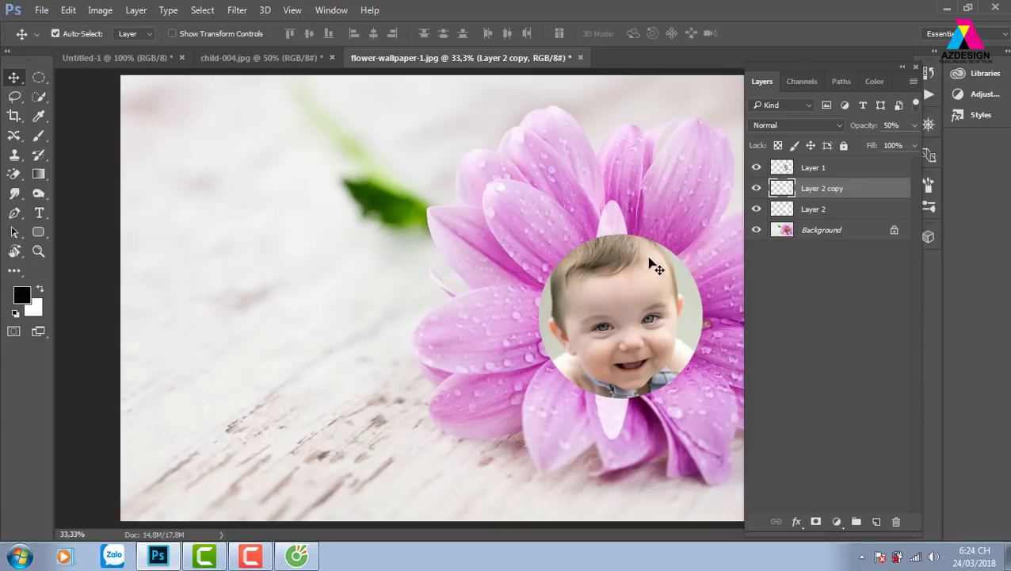
Rotate the petal copy about 26° clockwise, then duplicate and rotate a second copy.
key("ctrl+t")
left_click_drag(648, 188, 681, 238)
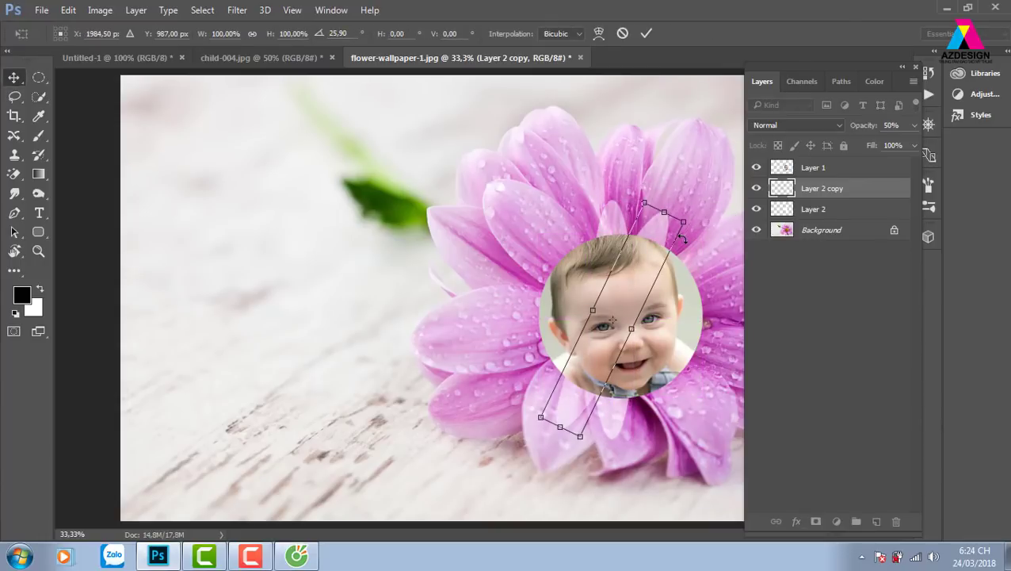
key("Return")
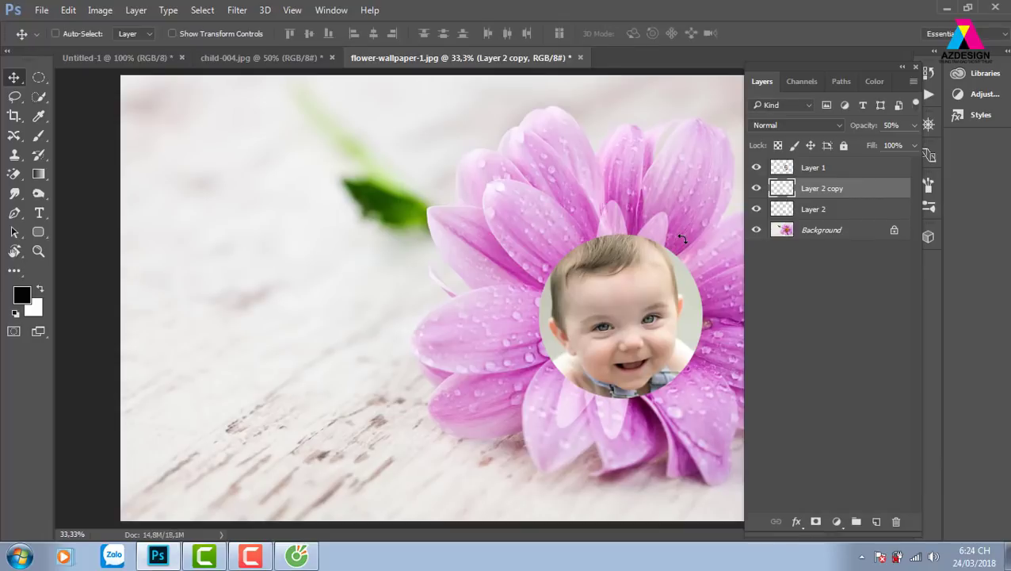
key("ctrl+j")
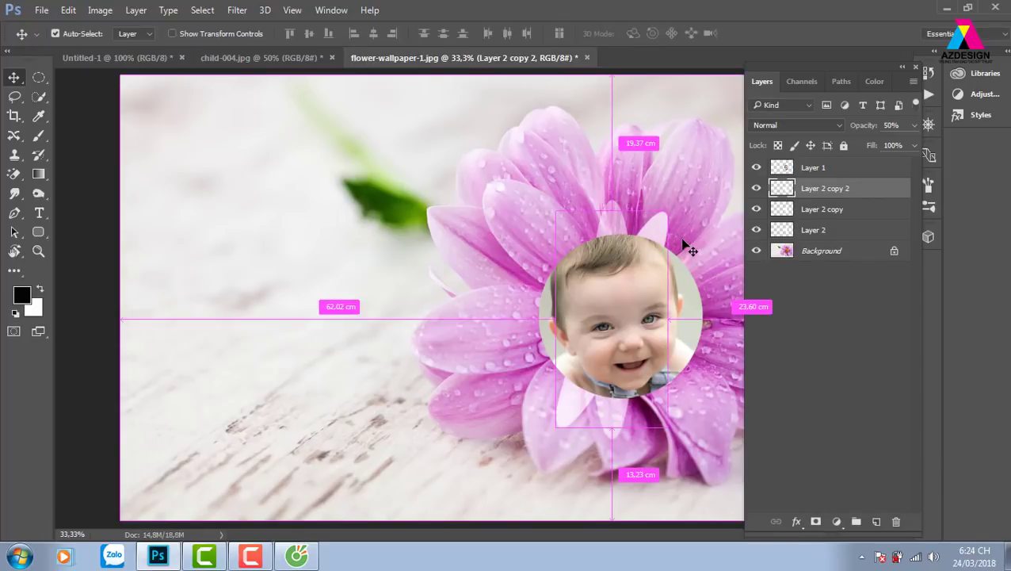
key("v")
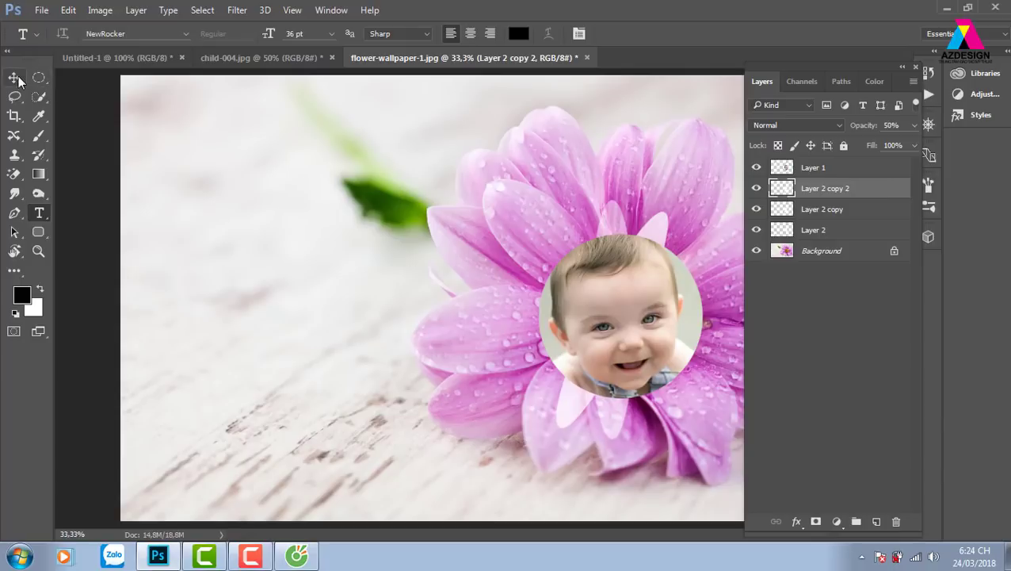
key("ctrl+t")
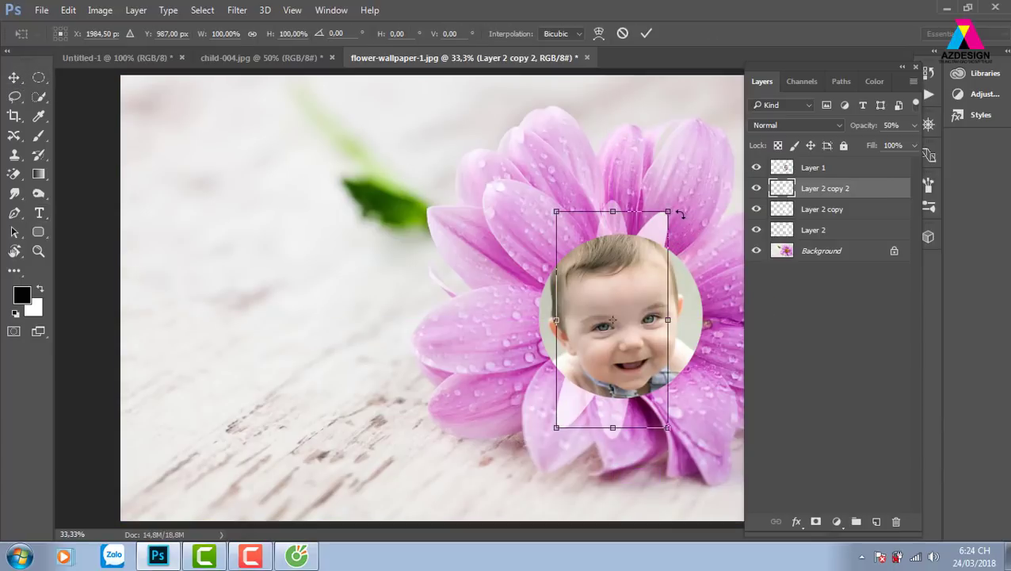
mouse_move(683, 206)
left_mouse_down()
mouse_move(728, 266)
mouse_move(716, 239)
left_mouse_up()
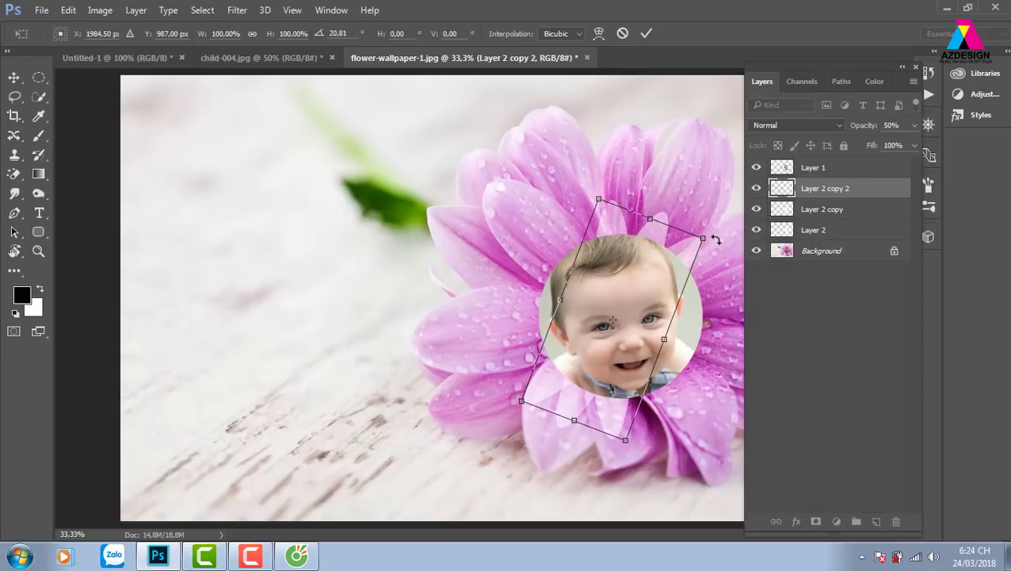
key("Return")
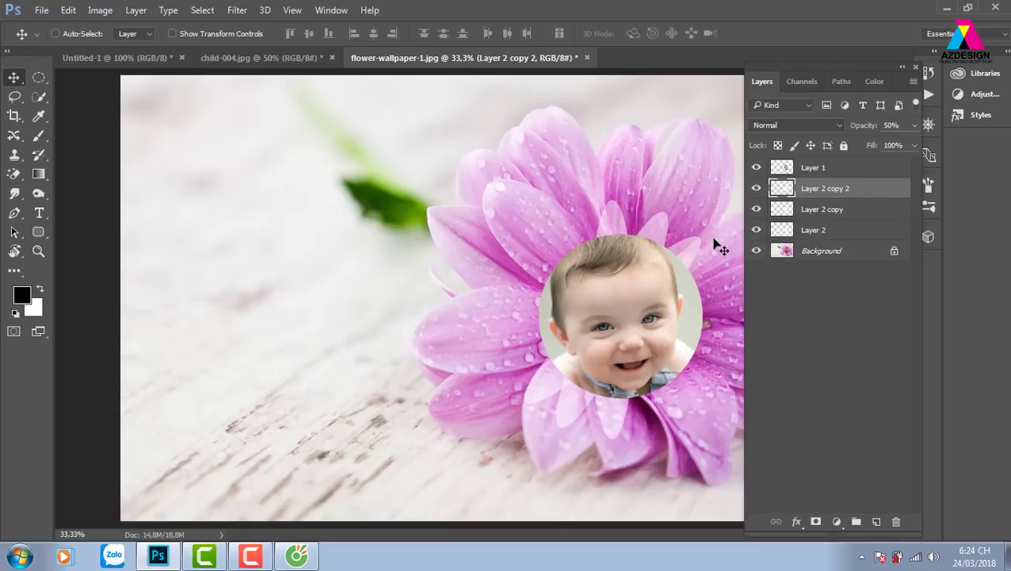
Duplicate and rotate third and fourth petal copies to new angles around the face.
key("ctrl+j")
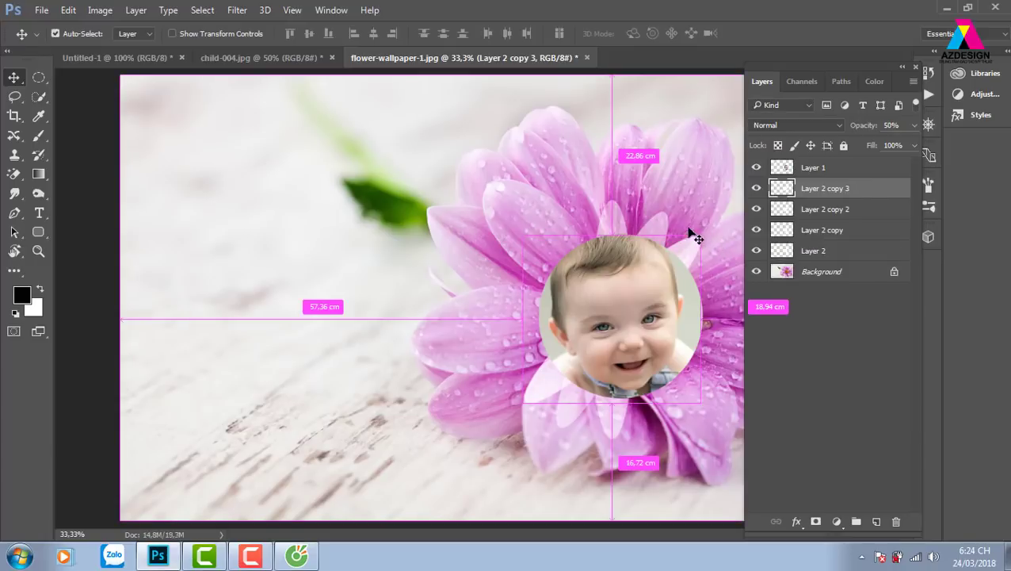
left_click(13, 77)
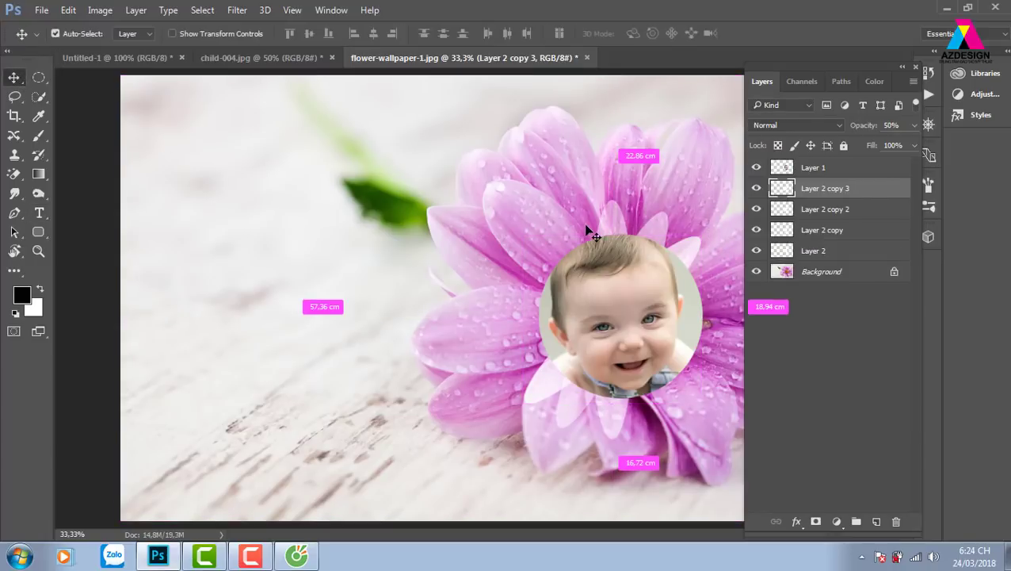
key("ctrl+t")
mouse_move(744, 288)
left_mouse_down()
mouse_move(749, 297)
mouse_move(744, 270)
left_mouse_up()
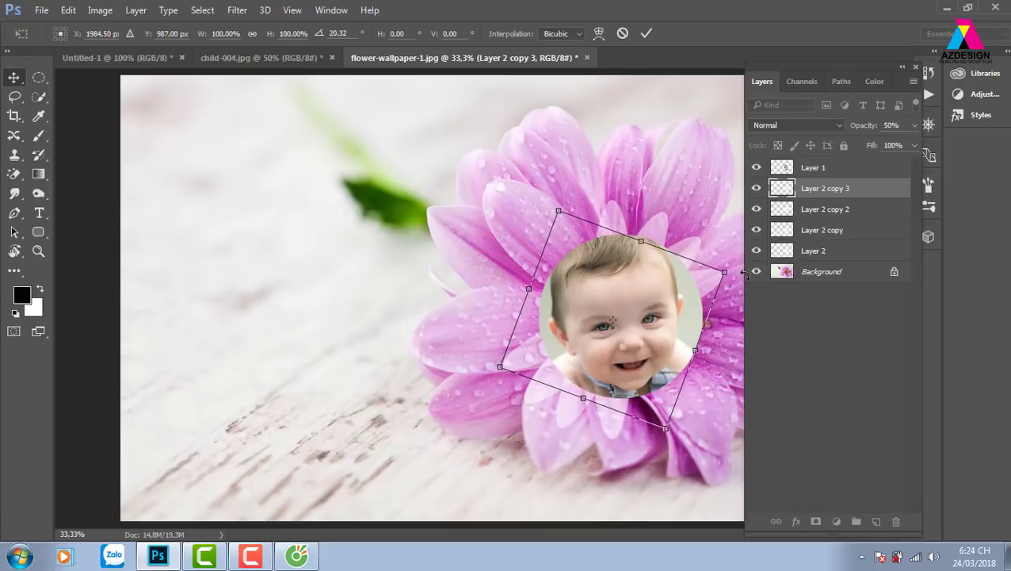
key("Return")
key("ctrl+j")
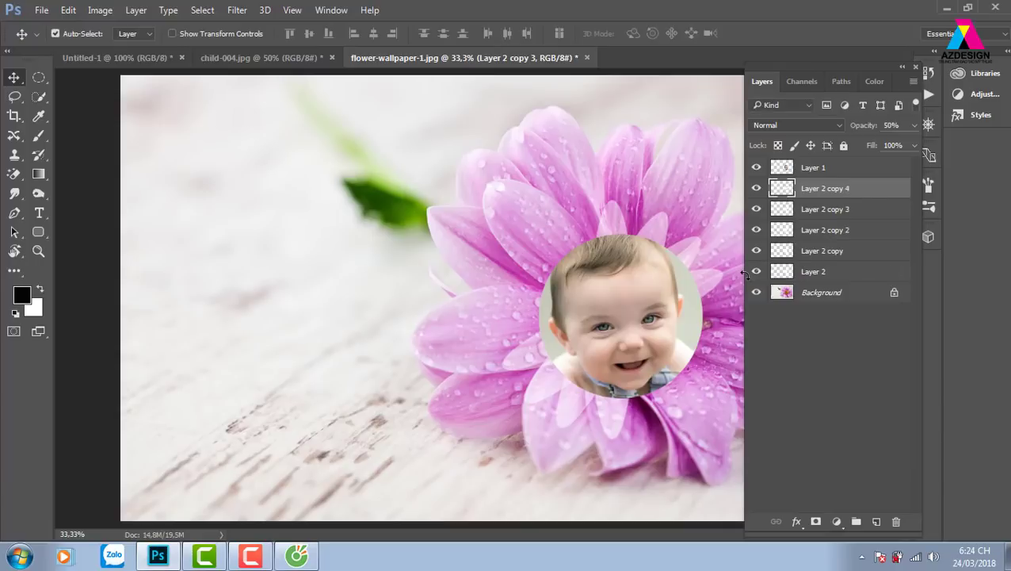
key("ctrl+t")
left_click_drag(743, 302, 744, 309)
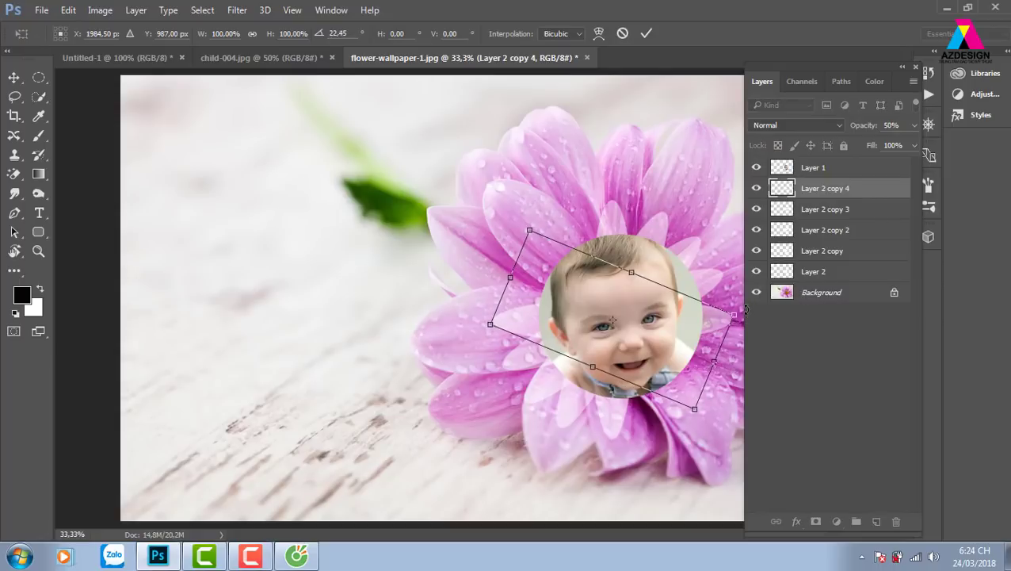
key("Return")
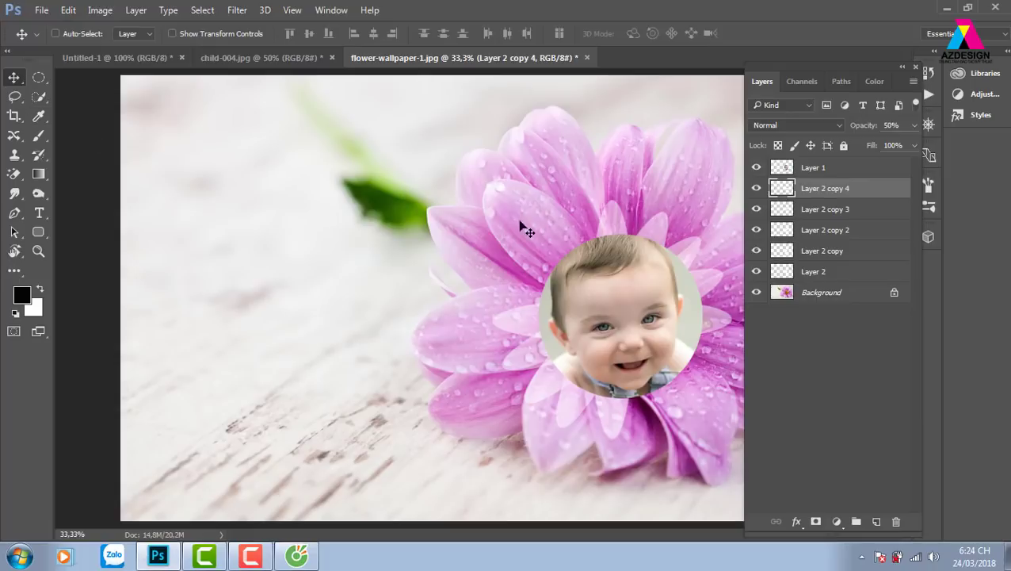
Add two more rotated petal copies, the last turned 30°, completing the ring to copy 6.
key("ctrl")
key("ctrl+t")
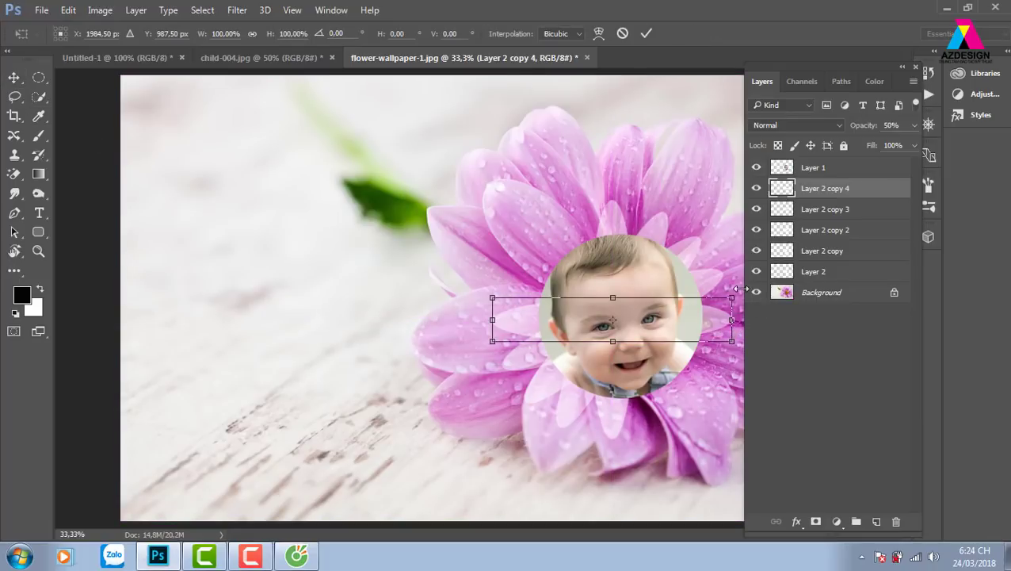
left_click_drag(736, 297, 749, 354)
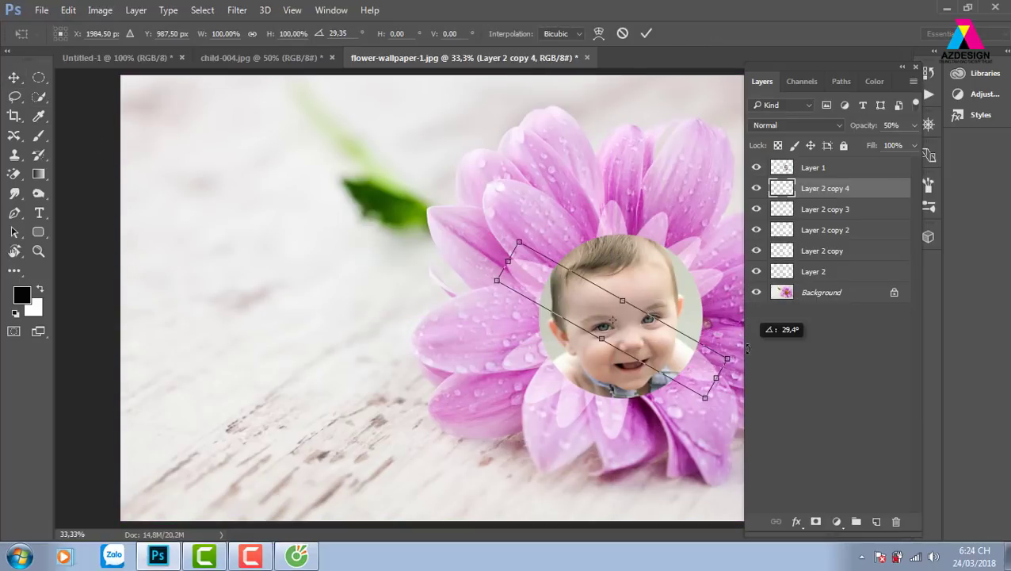
key("ctrl+z")
key("Return")
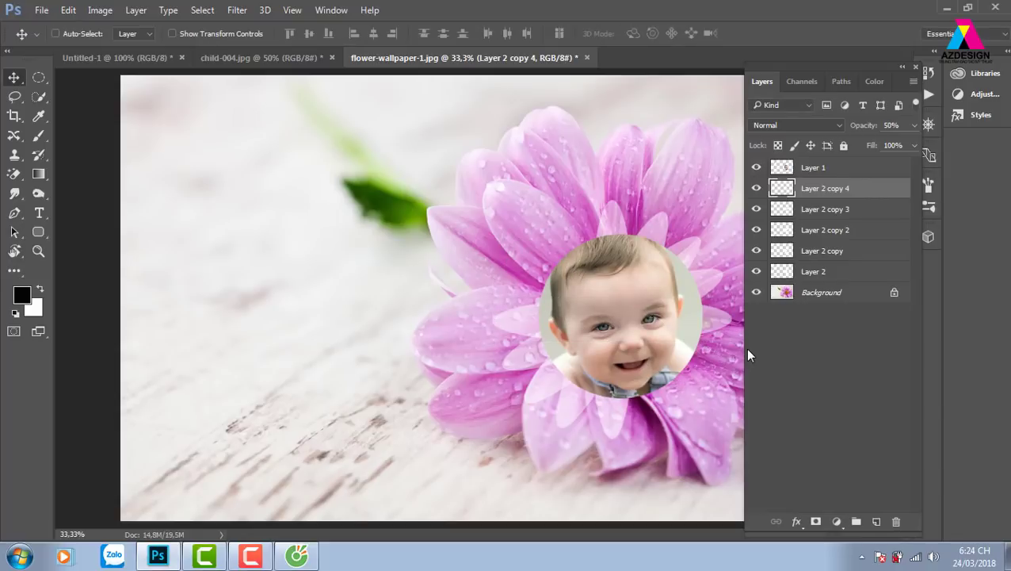
key("ctrl+j")
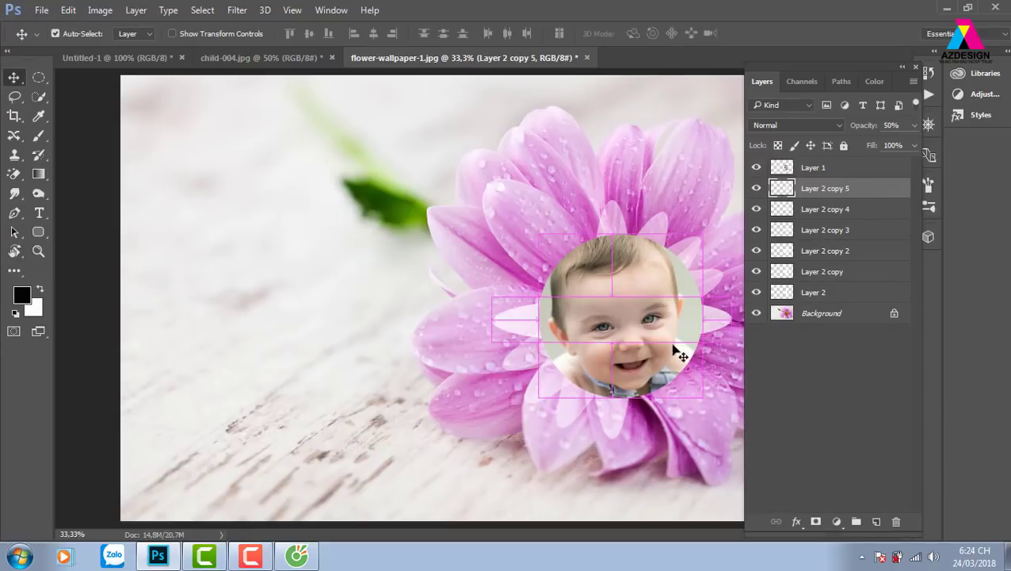
key("ctrl+t")
left_click_drag(491, 273, 524, 235)
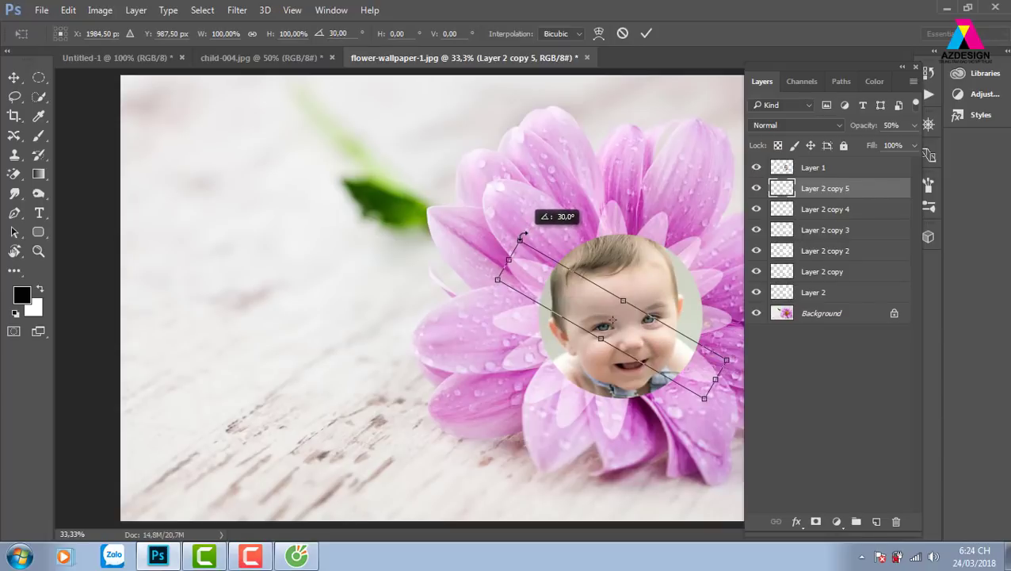
key("Return")
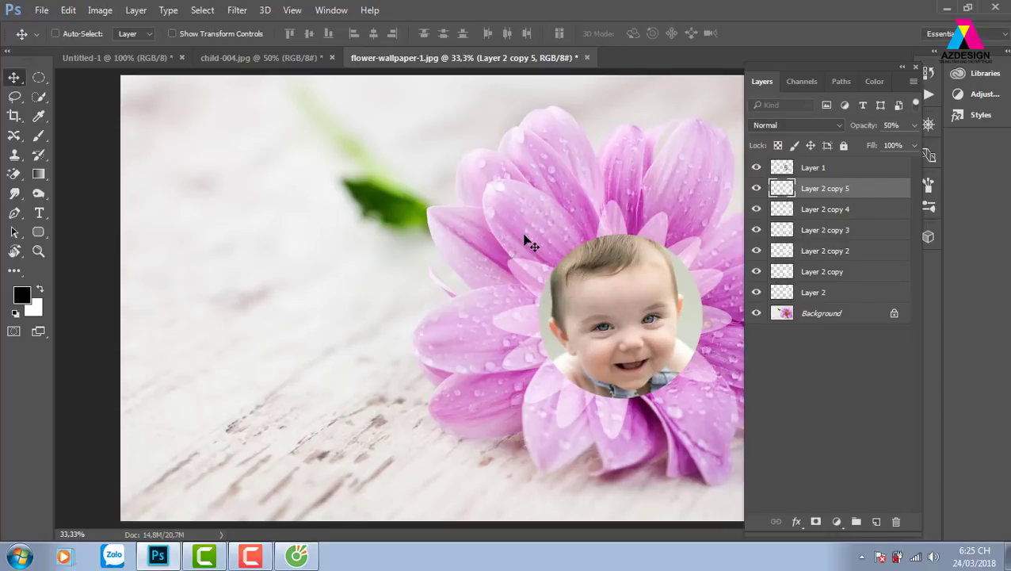
key("ctrl+j")
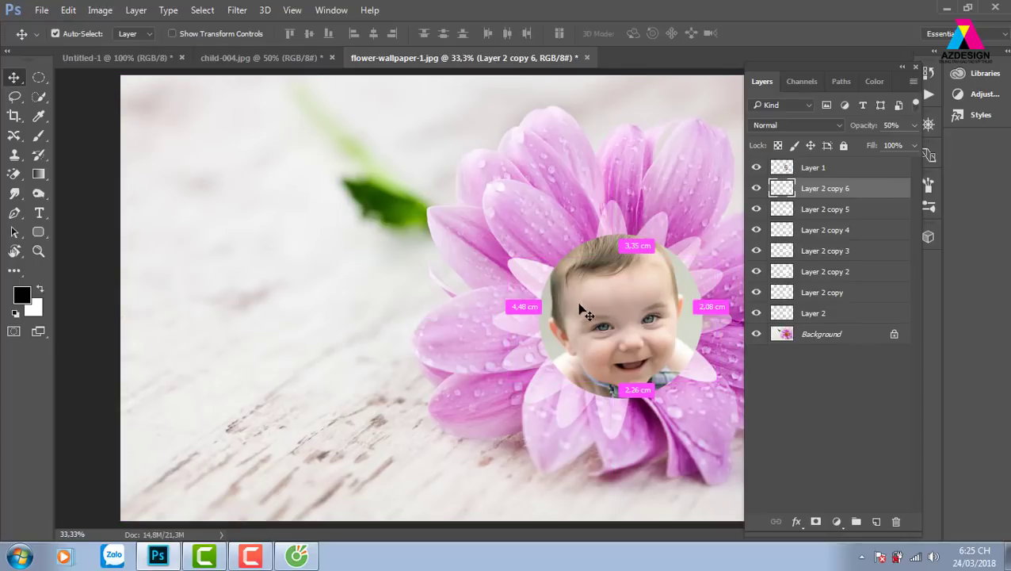
key("ctrl+t")
left_click_drag(503, 243, 559, 195)
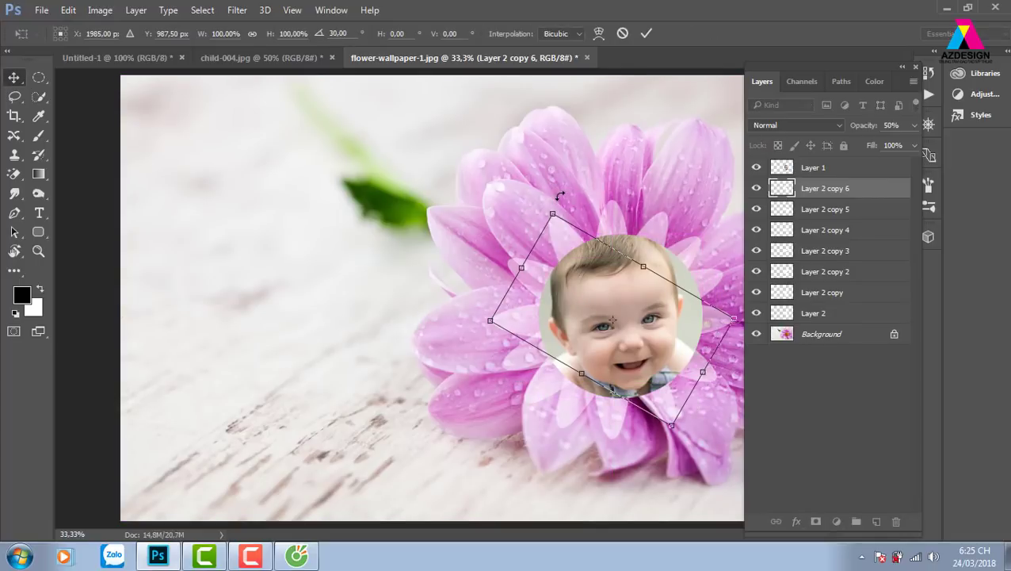
key("Return")
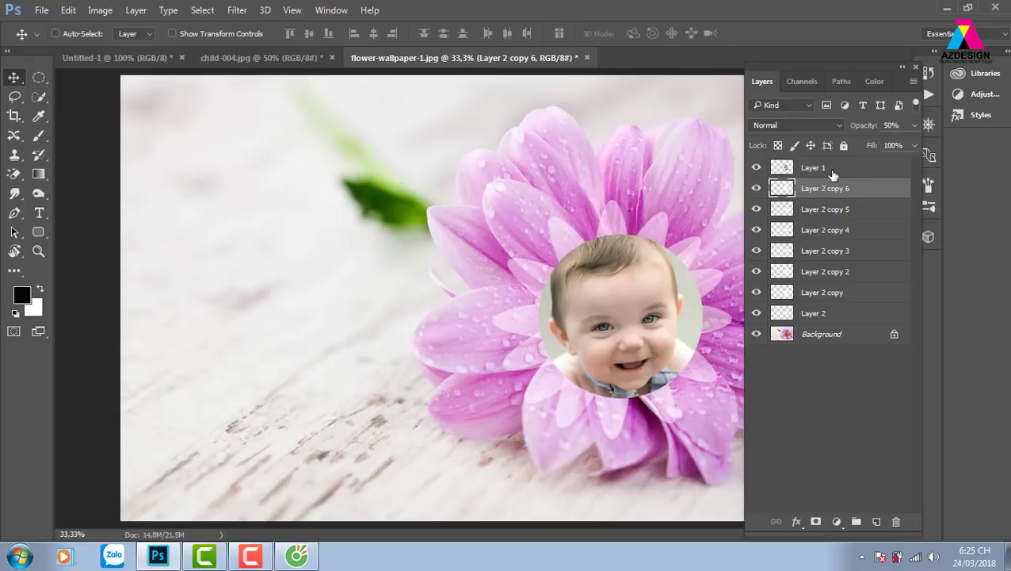
Delete Layer 1 through Layer 2 from the flower wallpaper and switch to child-004.jpg.
left_click(832, 170)
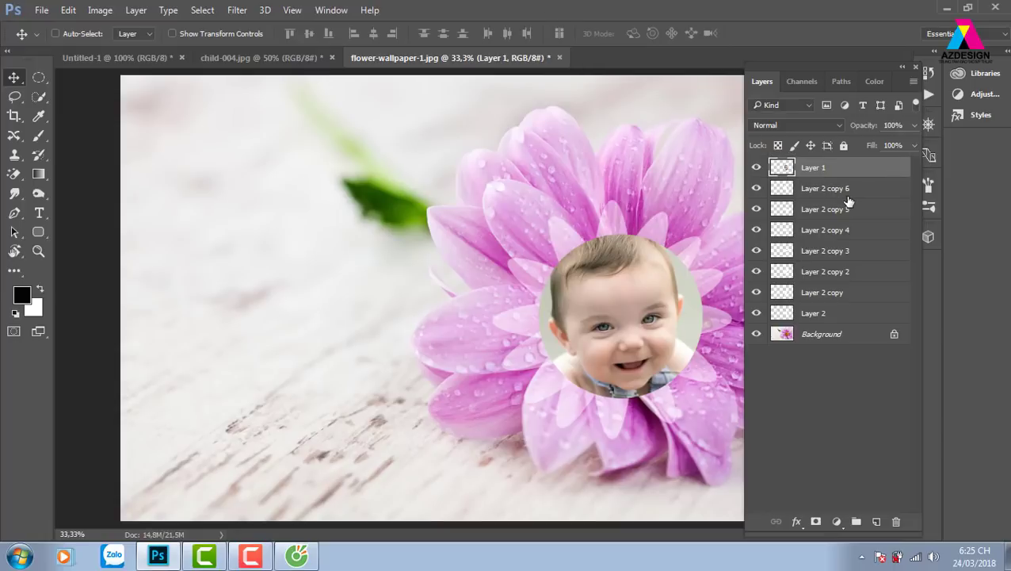
left_click(858, 315, "shift")
key("Delete")
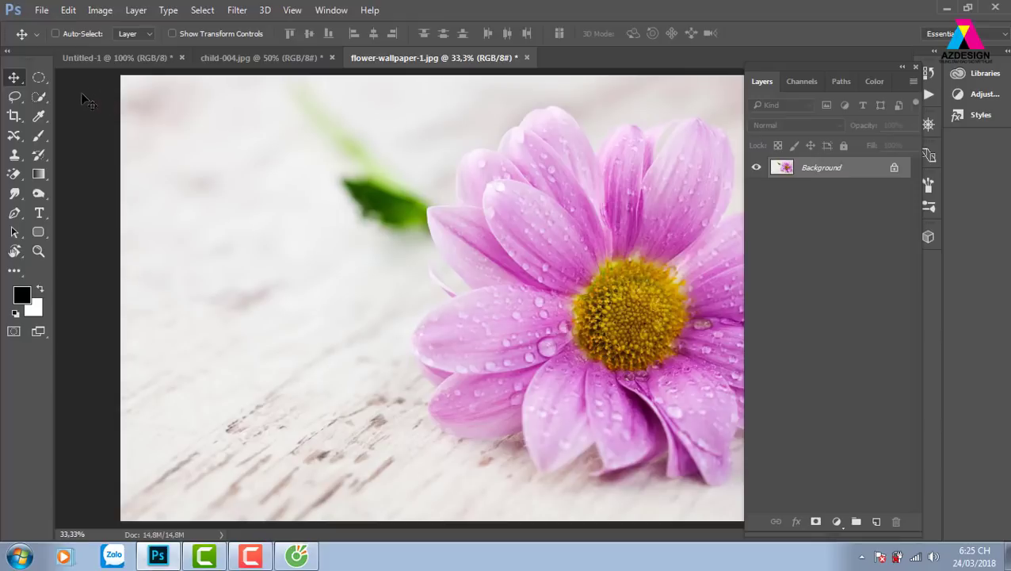
left_click(260, 59)
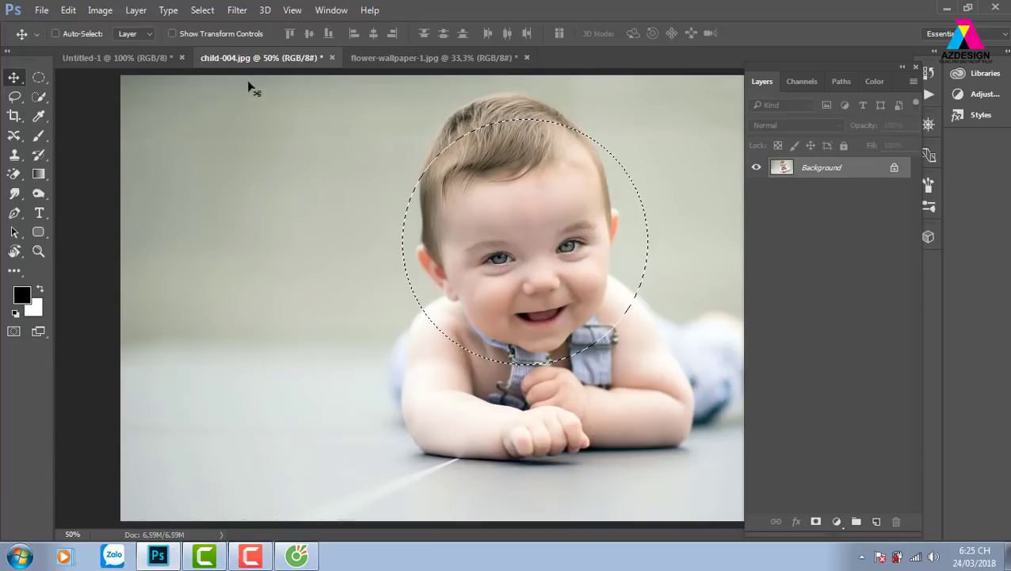
Draw a 50 px feathered circular selection around the baby's face, then return to the flower document.
left_click(37, 77)
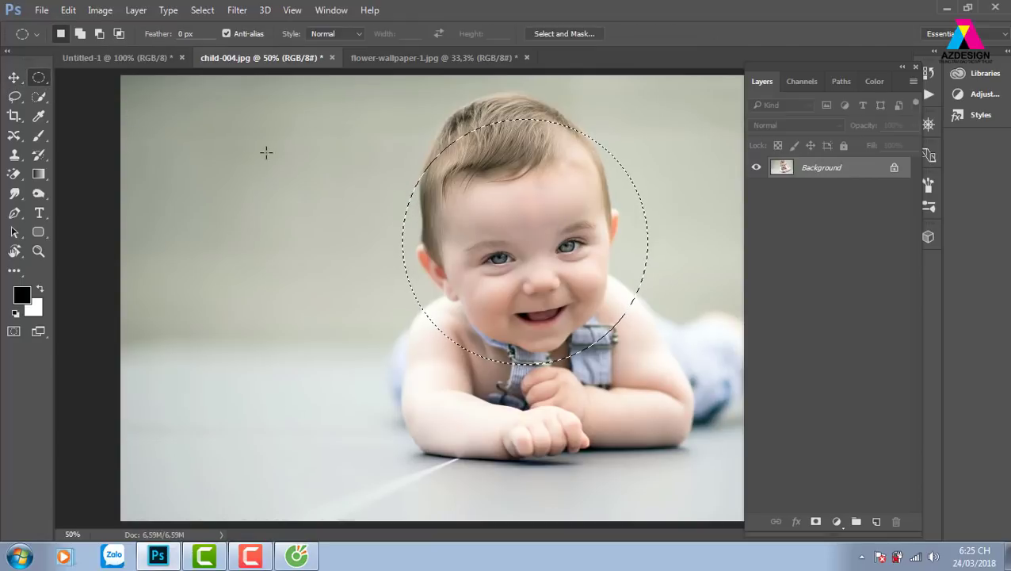
key("ctrl+d")
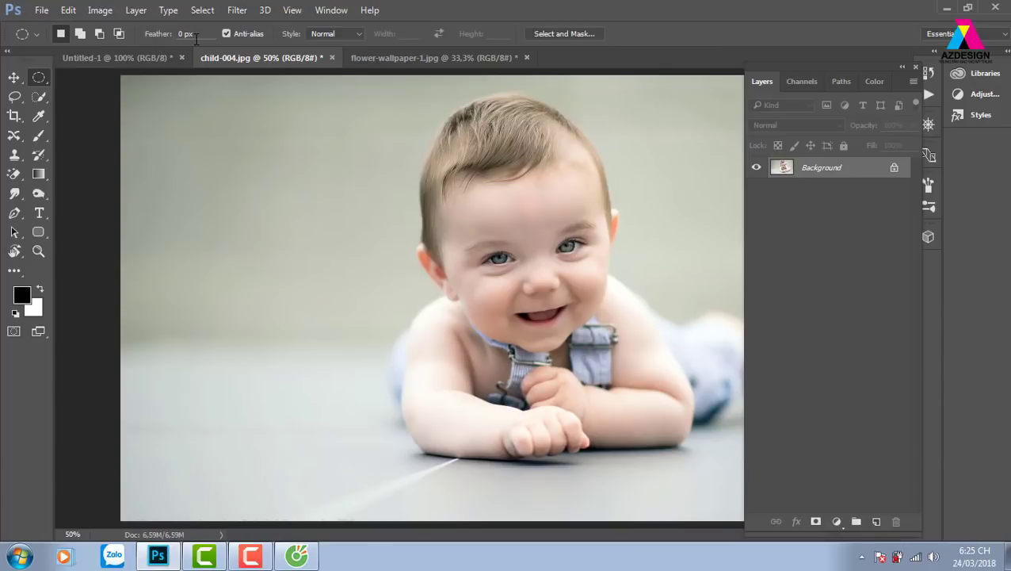
left_click(194, 35)
type("50")
key("Return")
left_click_drag(414, 115, 652, 392)
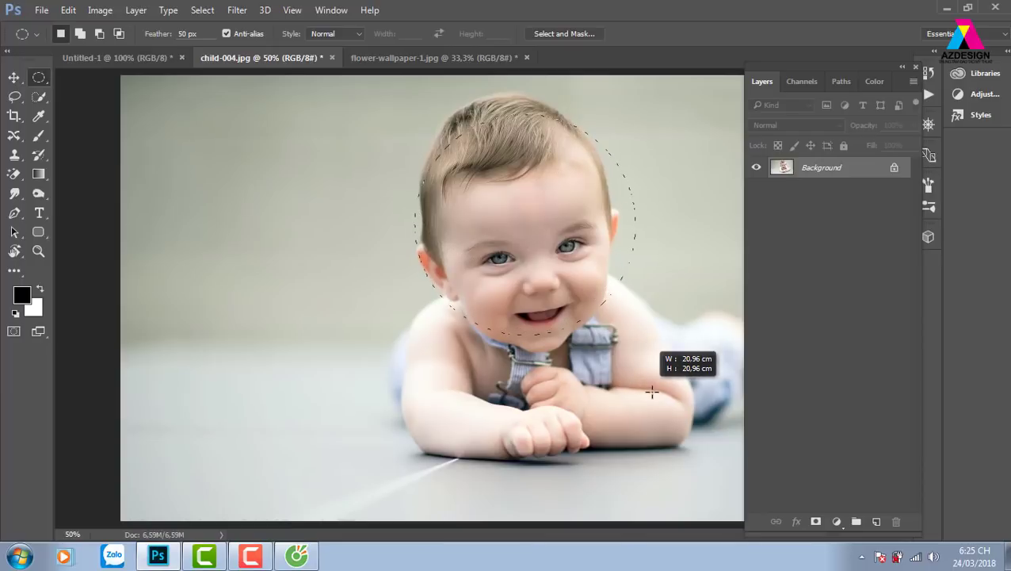
left_click_drag(652, 391, 637, 366)
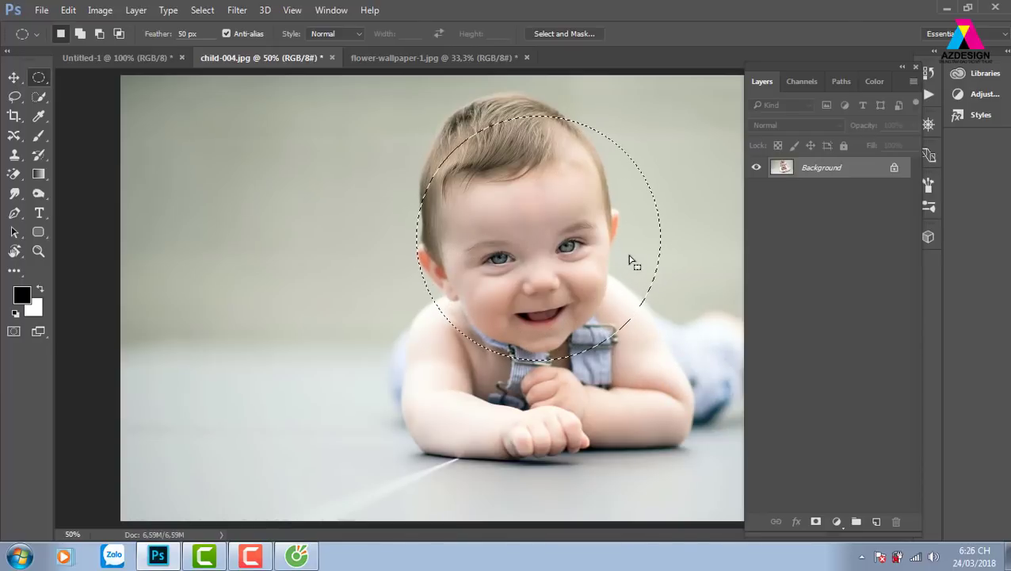
left_click_drag(629, 255, 612, 258)
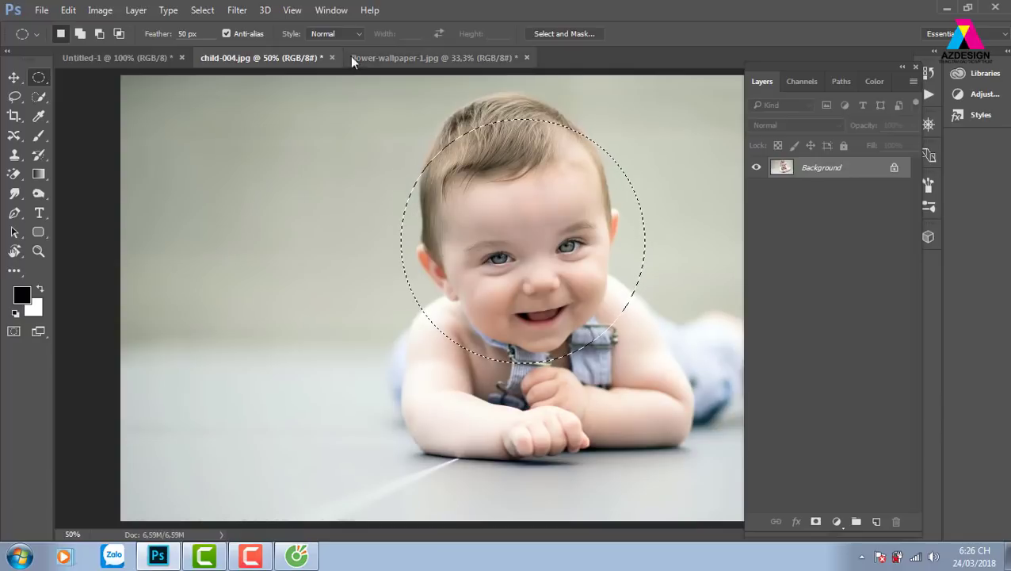
key("ctrl+Tab")
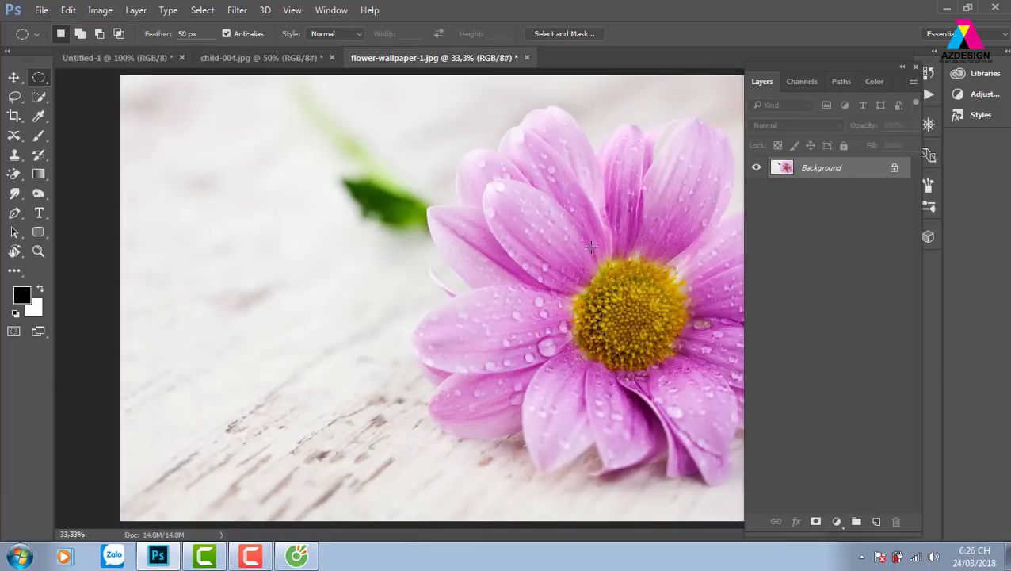
Paste the feathered baby face into the daisy's centre, then bring up 'calendar 2018' search results.
key("ctrl+v")
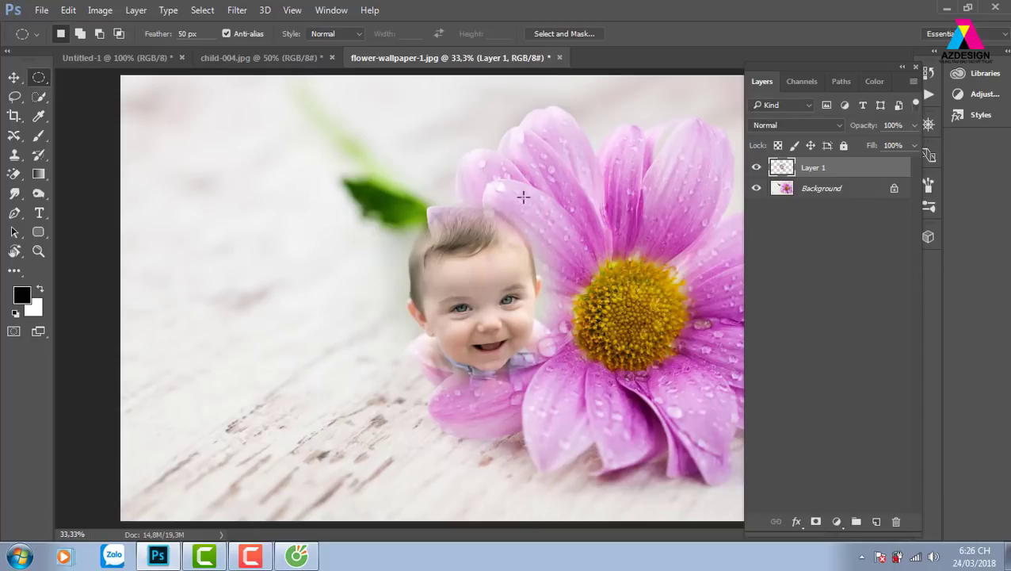
left_click(14, 77)
left_click_drag(580, 317, 643, 314)
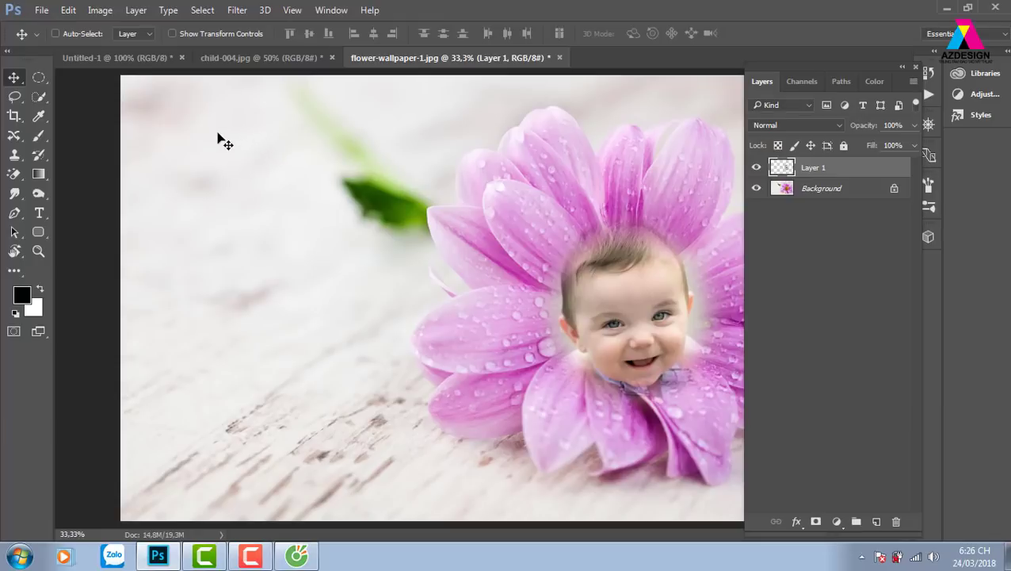
left_click(296, 555)
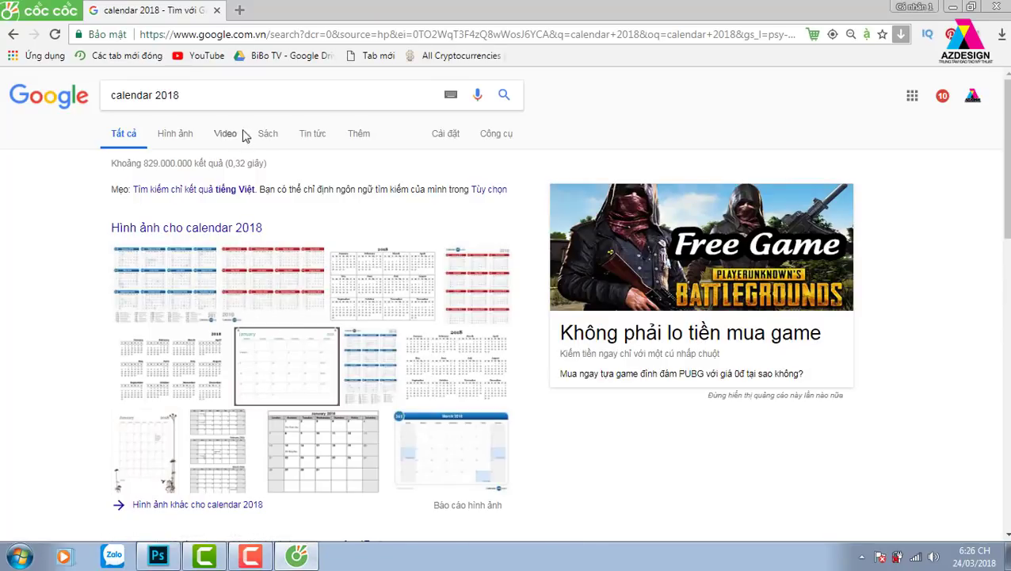
Show Google Images results for 'calendar 2018' in Cốc Cốc, then return to Photoshop.
left_click(180, 139)
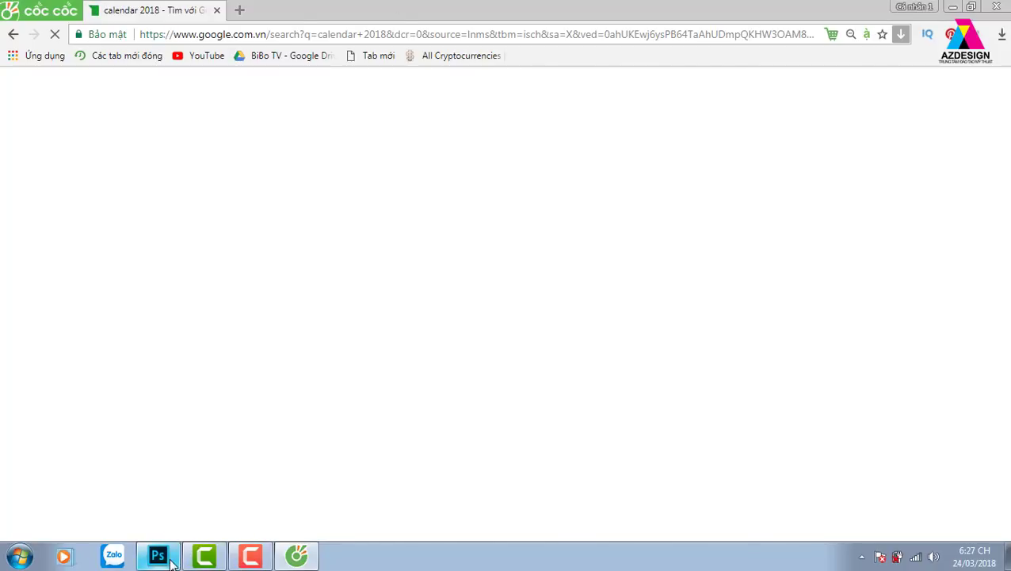
mouse_move(158, 556)
left_click(253, 518)
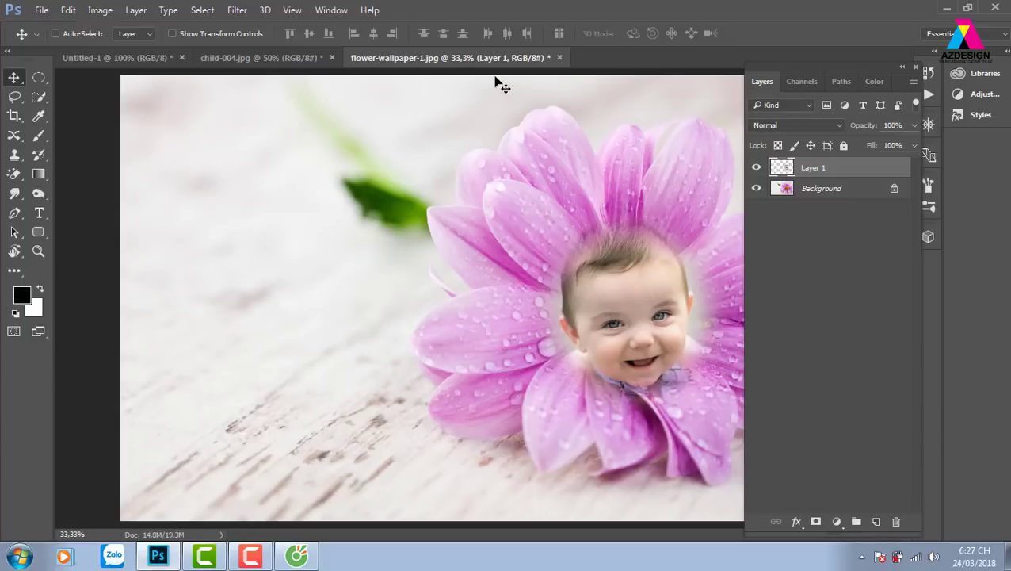
Zoom the flower wallpaper document out to 25%.
left_click(316, 558)
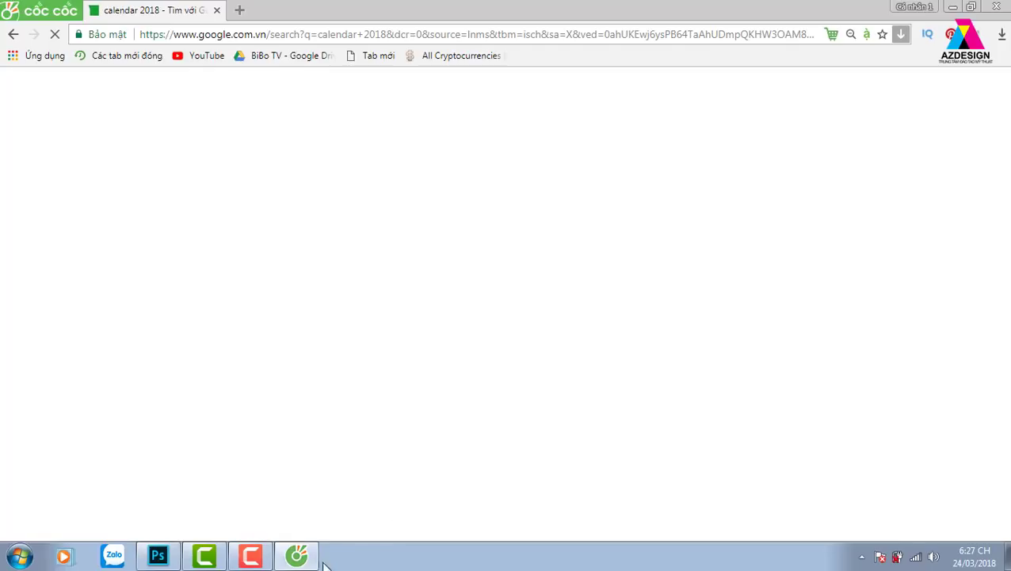
left_click(179, 557)
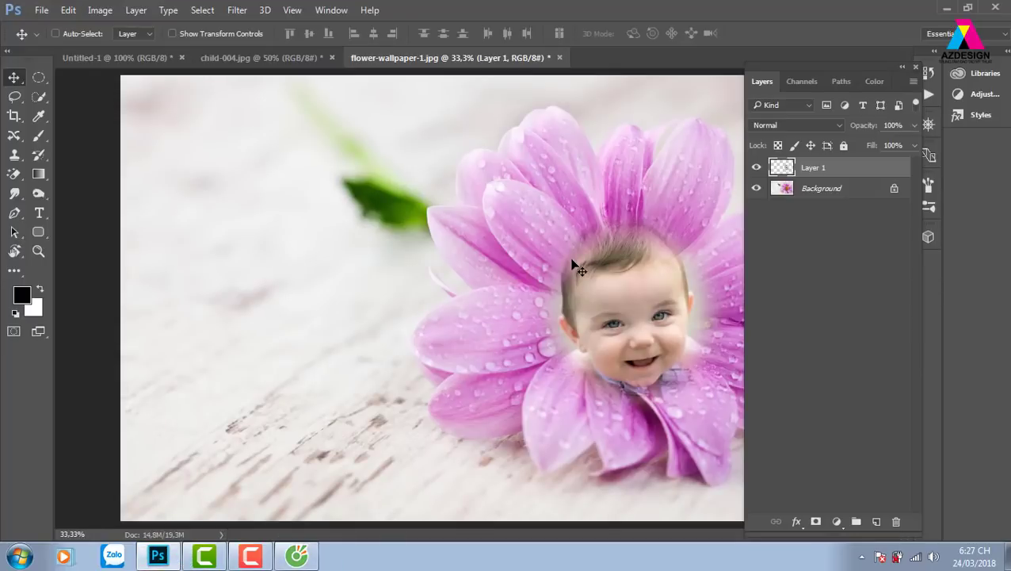
key("ctrl+minus")
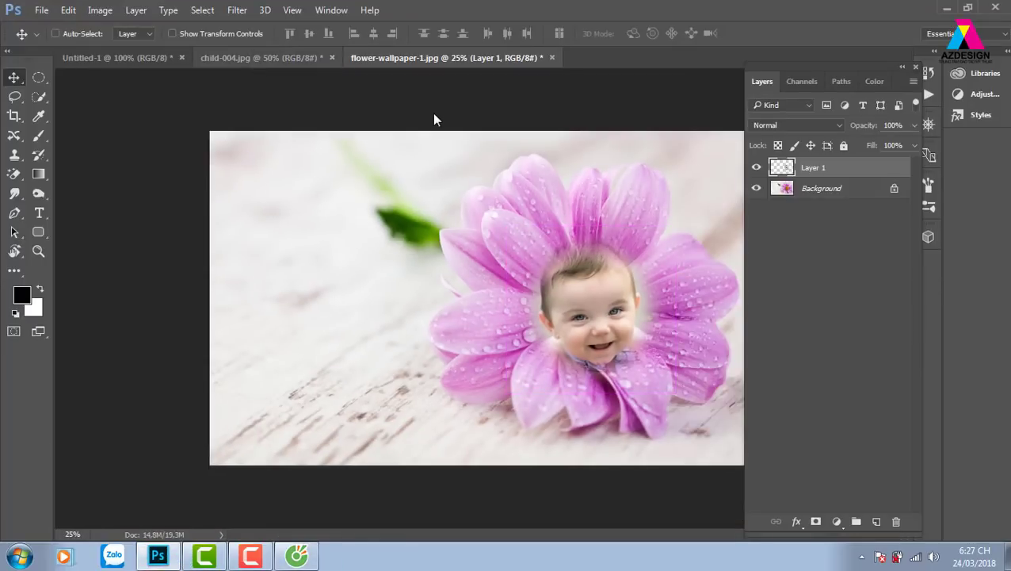
Close child-004.jpg and Untitled-1 without saving, then bring up the calendar image results.
left_click(254, 58)
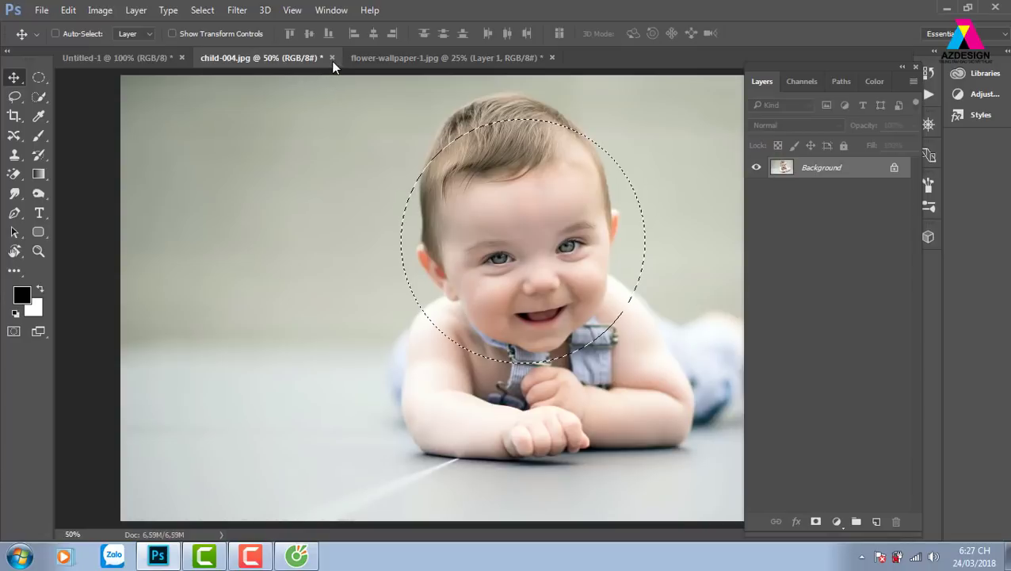
left_click(331, 58)
left_click(511, 220)
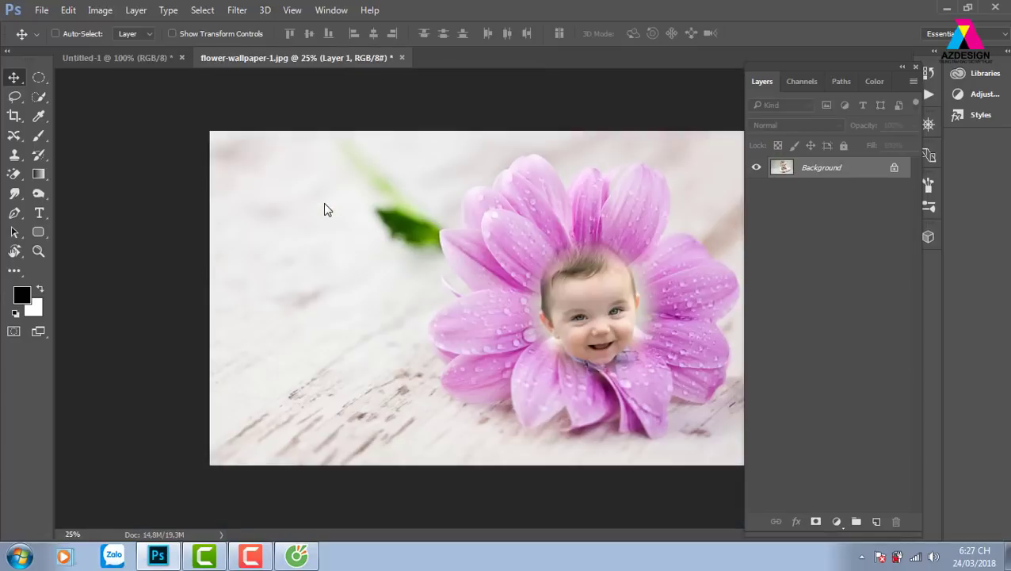
left_click(181, 61)
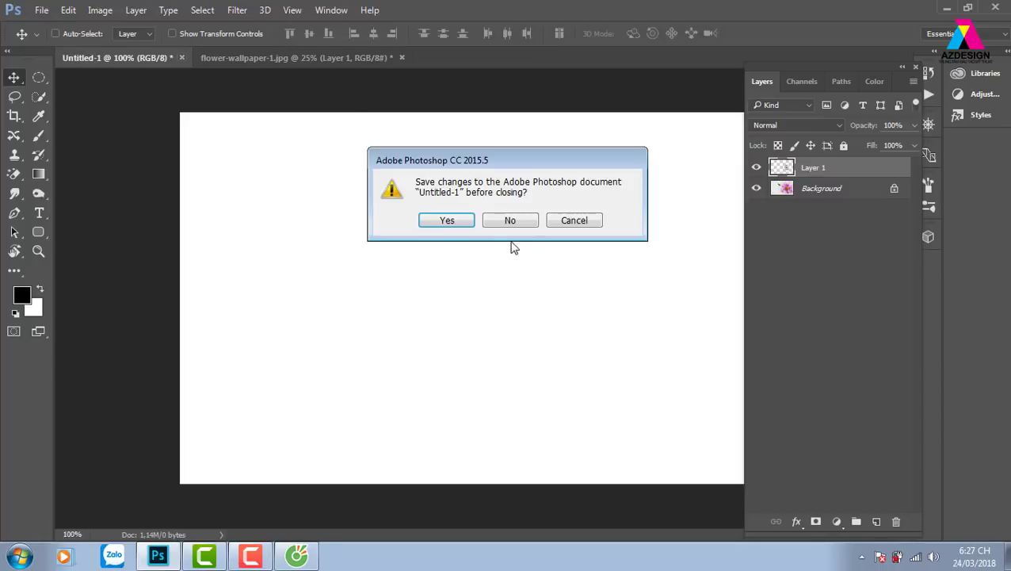
left_click(518, 223)
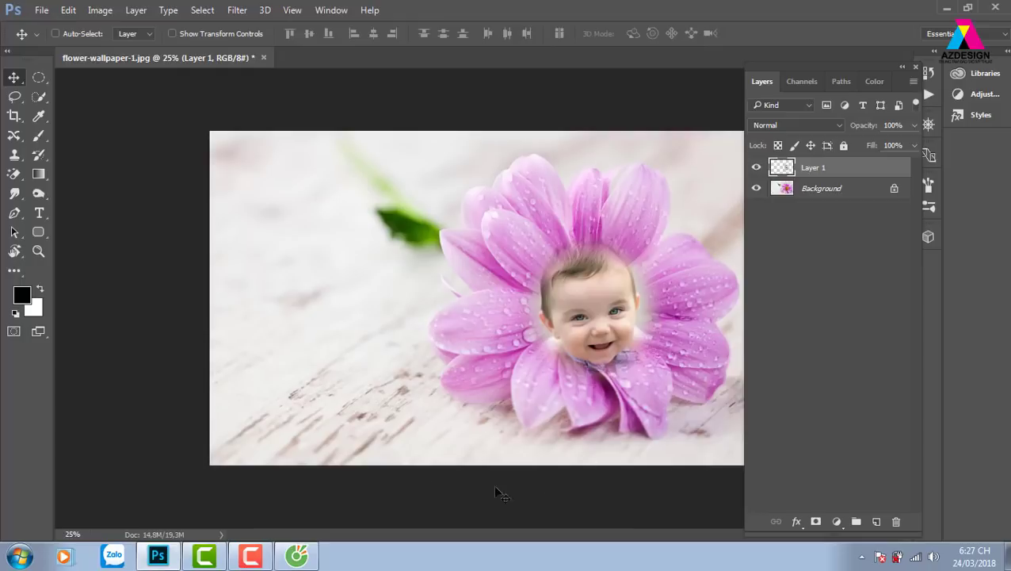
left_click(296, 558)
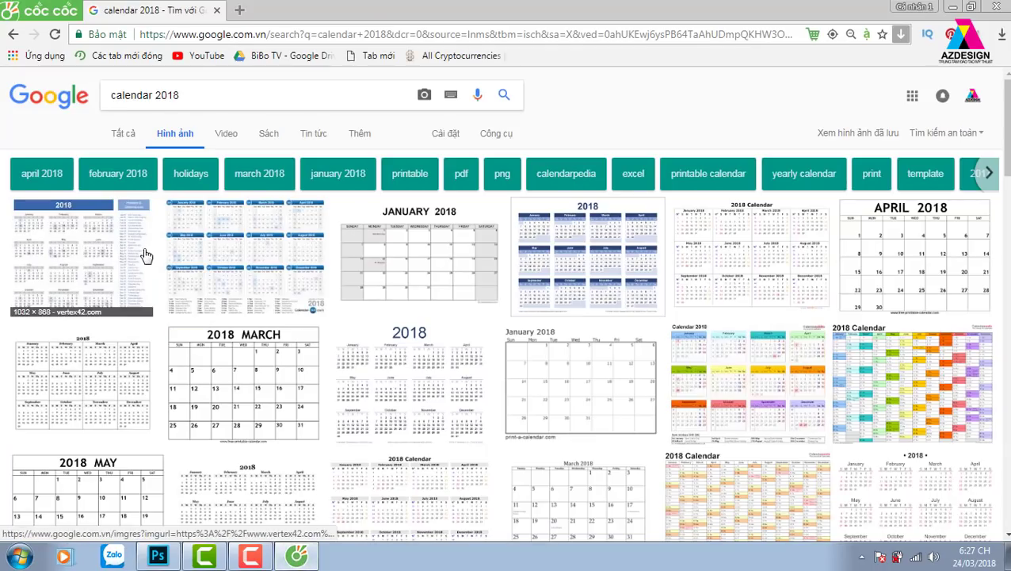
mouse_move(246, 254)
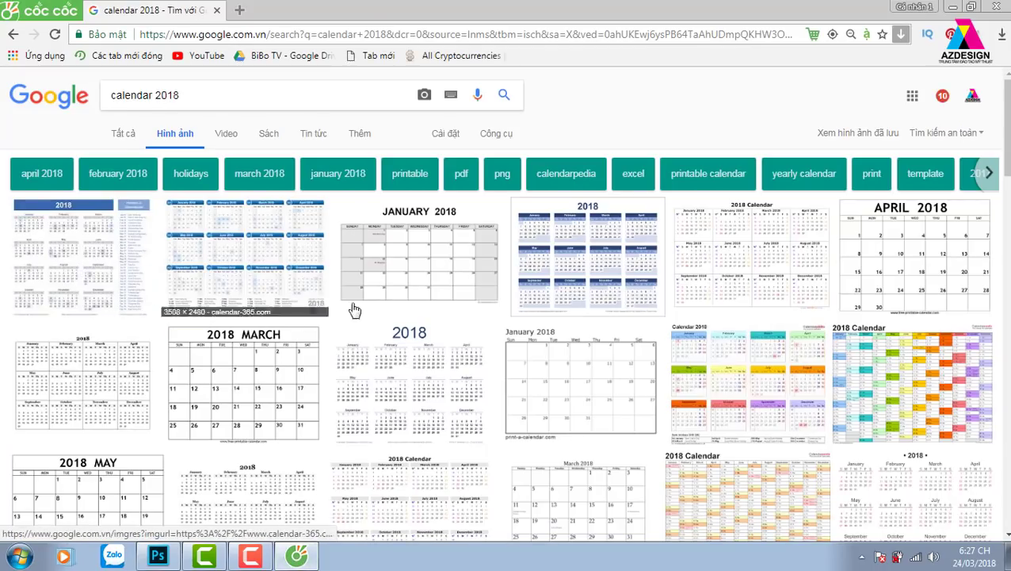
Copy the full-year 2018 calendar image from calendar-365.com, then return to Photoshop.
left_click(279, 249)
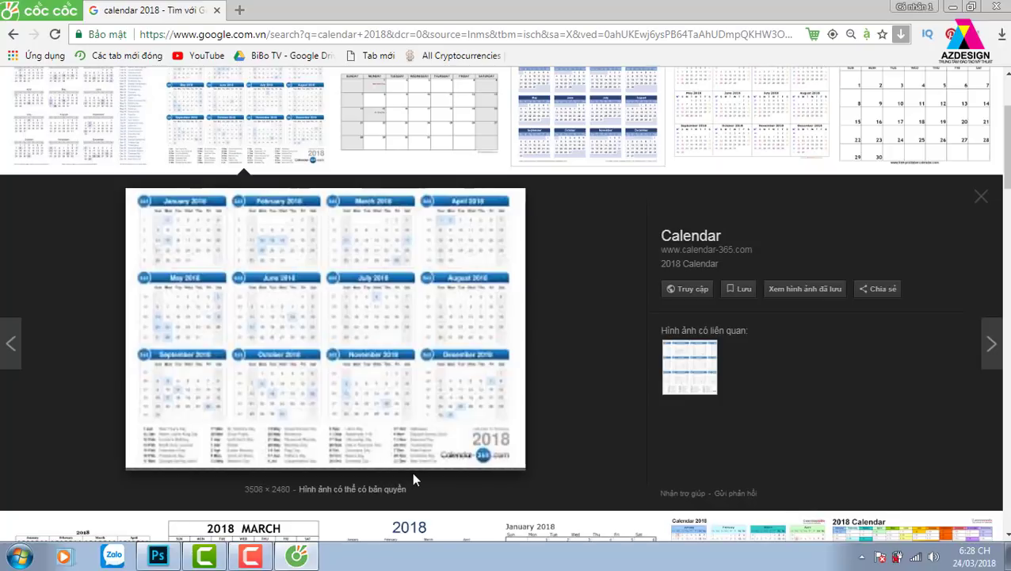
mouse_move(325, 329)
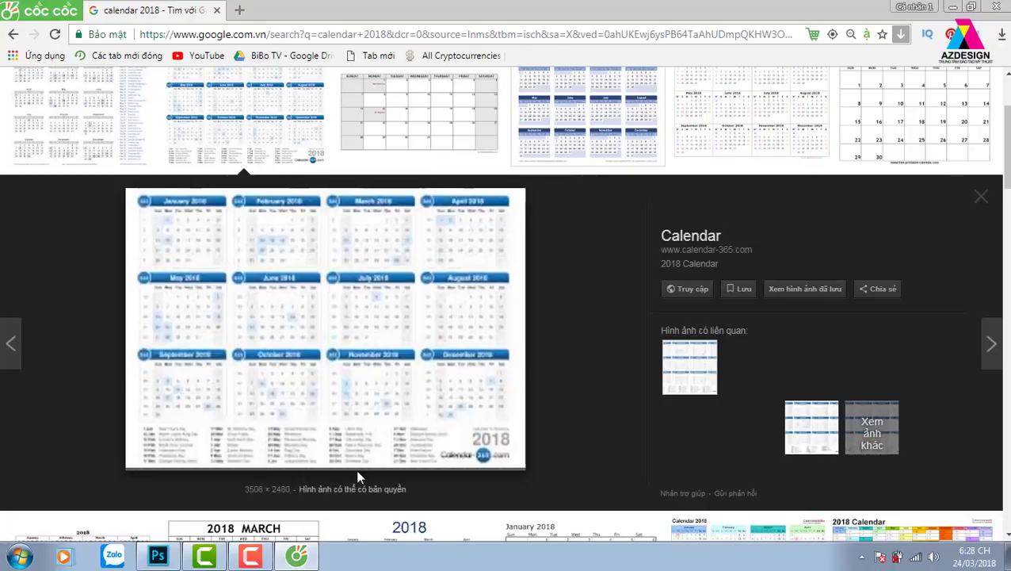
mouse_move(367, 311)
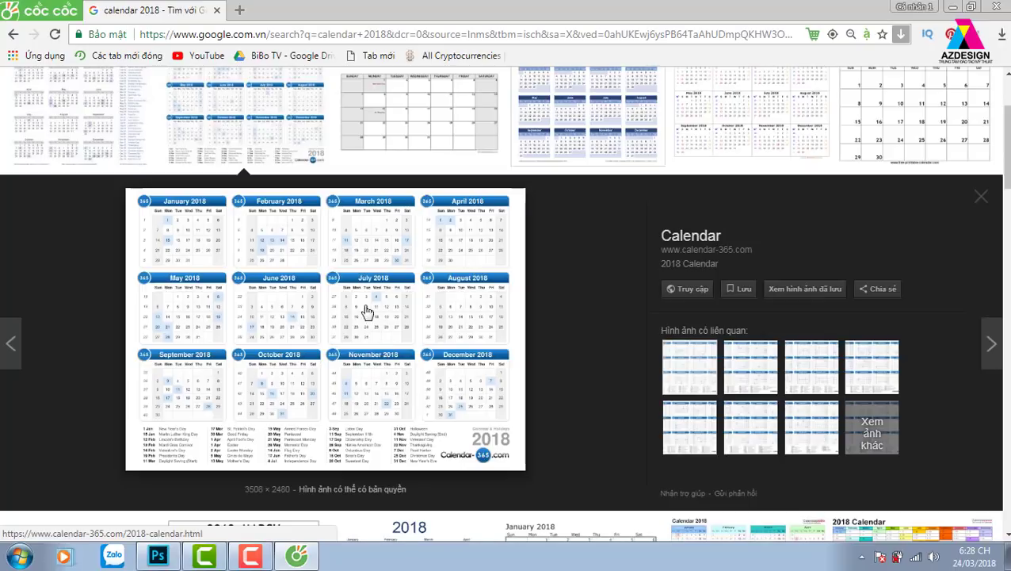
right_click(392, 271)
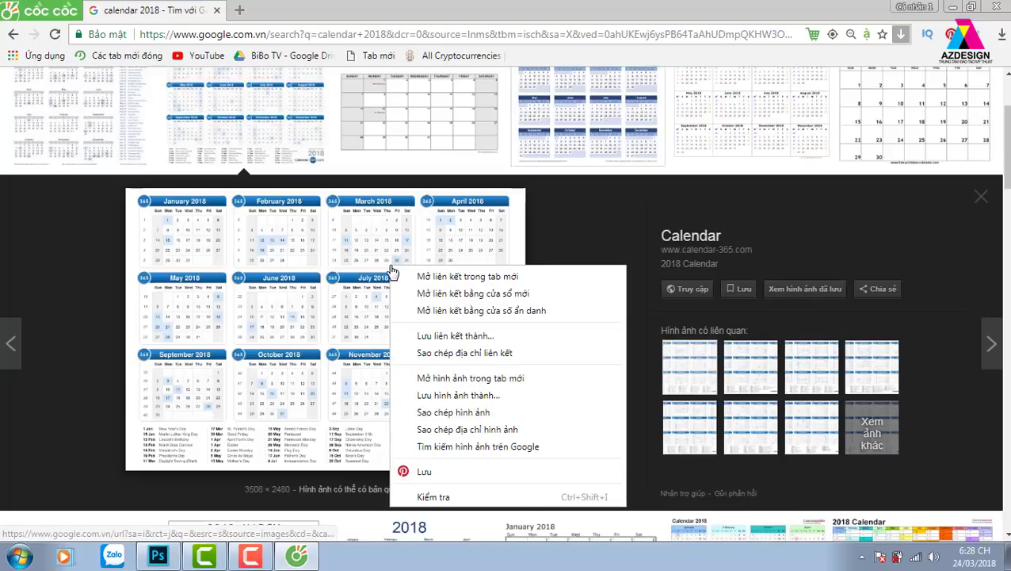
left_click(452, 413)
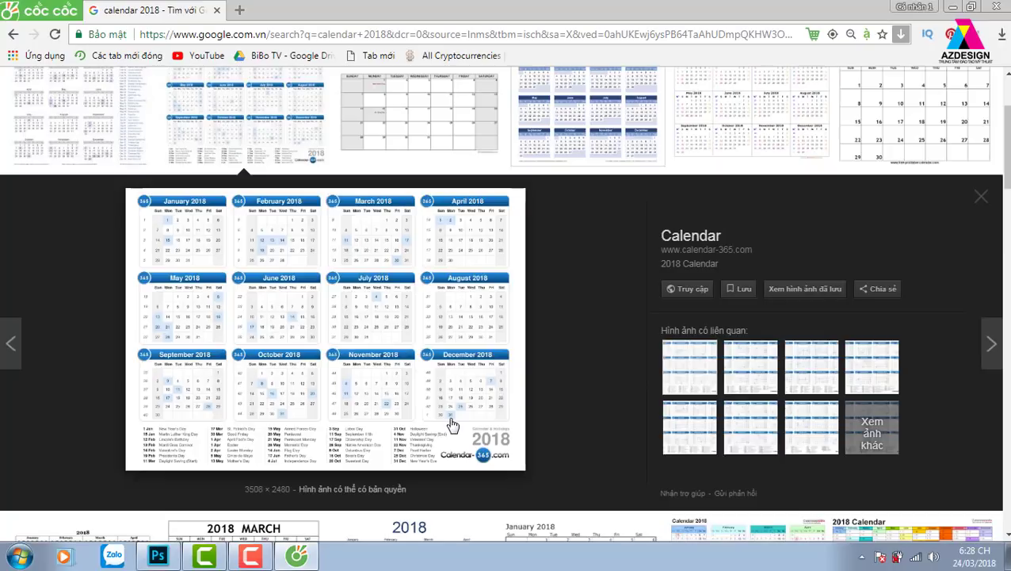
left_click(157, 556)
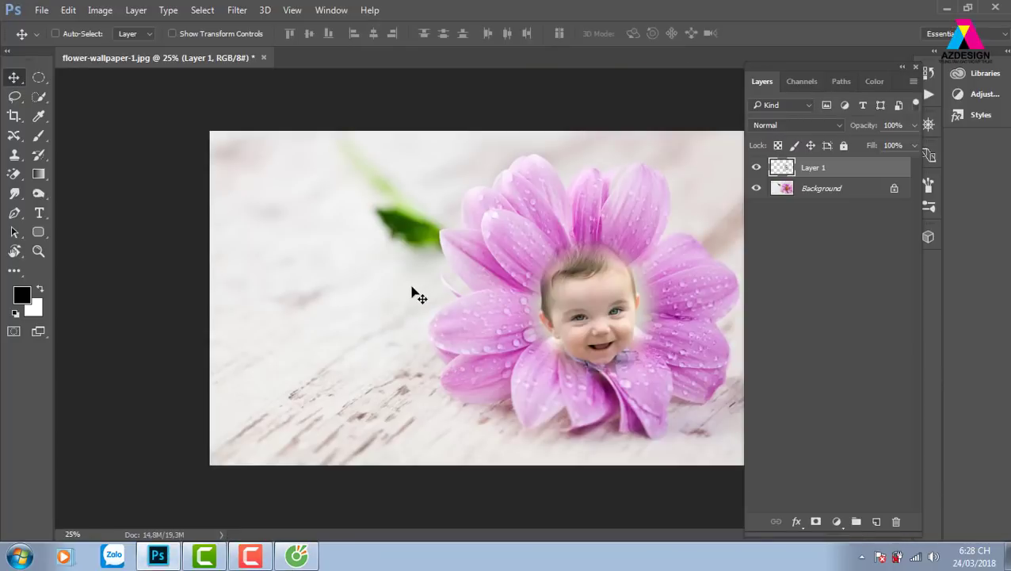
Paste the 2018 calendar as Layer 2, scaled to about 50% and placed left of the baby.
key("ctrl+v")
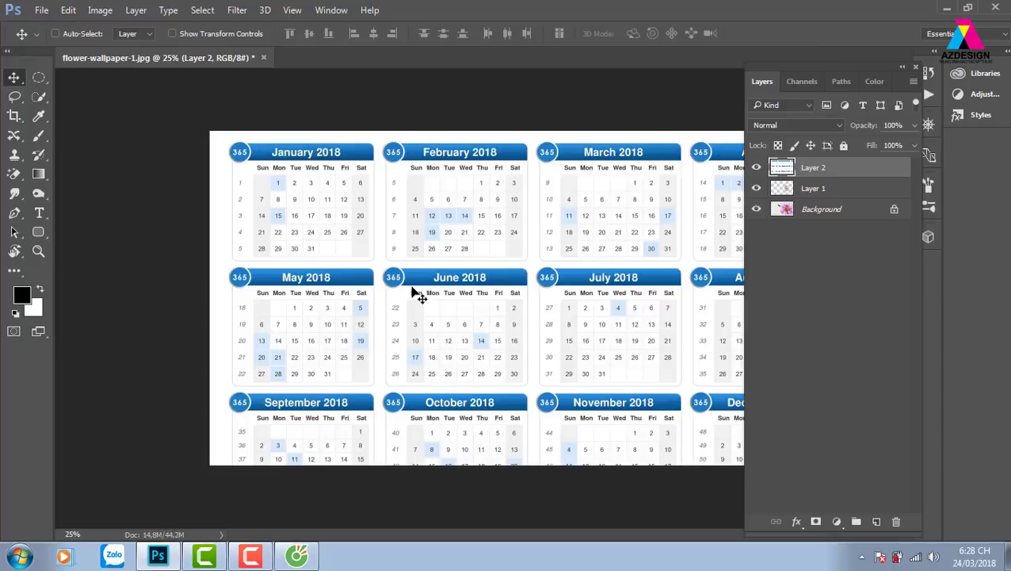
key("ctrl+t")
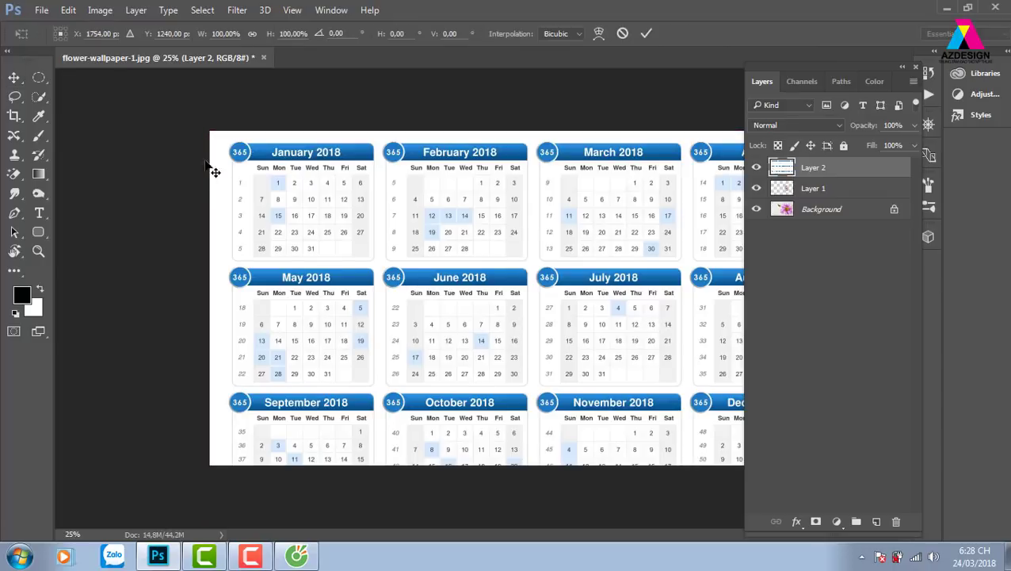
left_click_drag(282, 184, 373, 239)
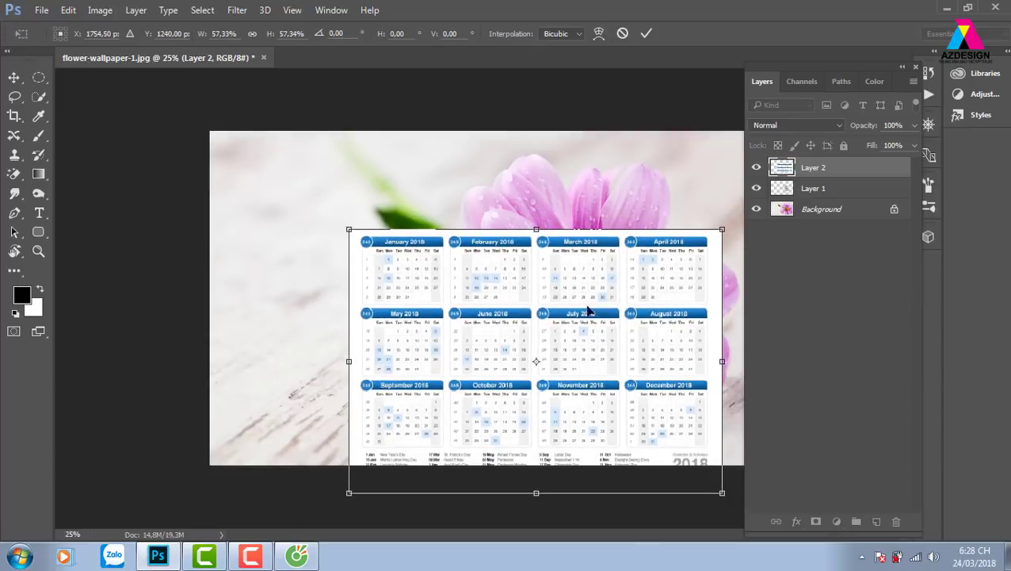
mouse_move(604, 289)
left_mouse_down()
mouse_move(424, 211)
mouse_move(458, 232)
left_mouse_up()
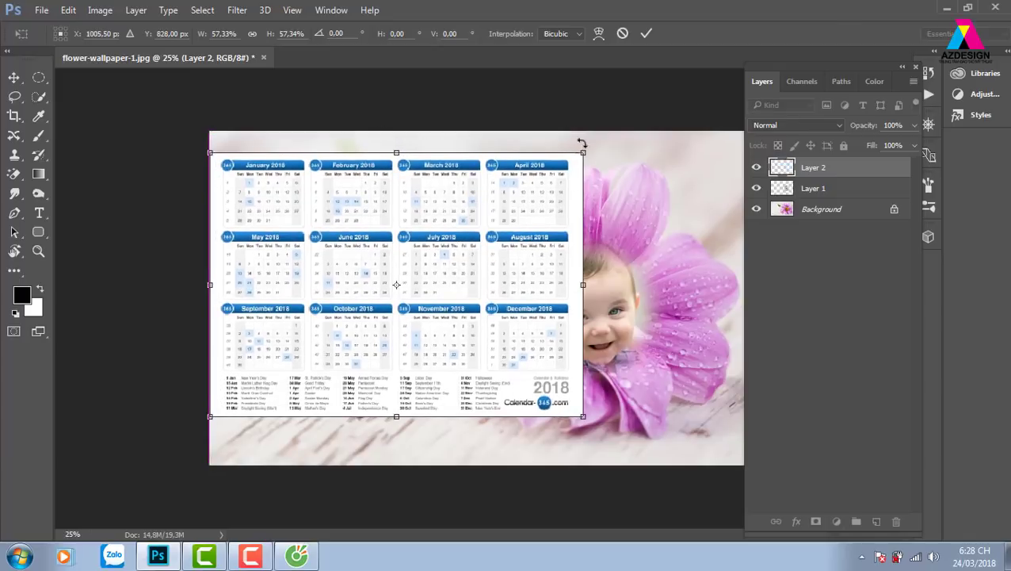
mouse_move(562, 148)
left_mouse_down()
mouse_move(527, 173)
mouse_move(538, 185)
left_mouse_up()
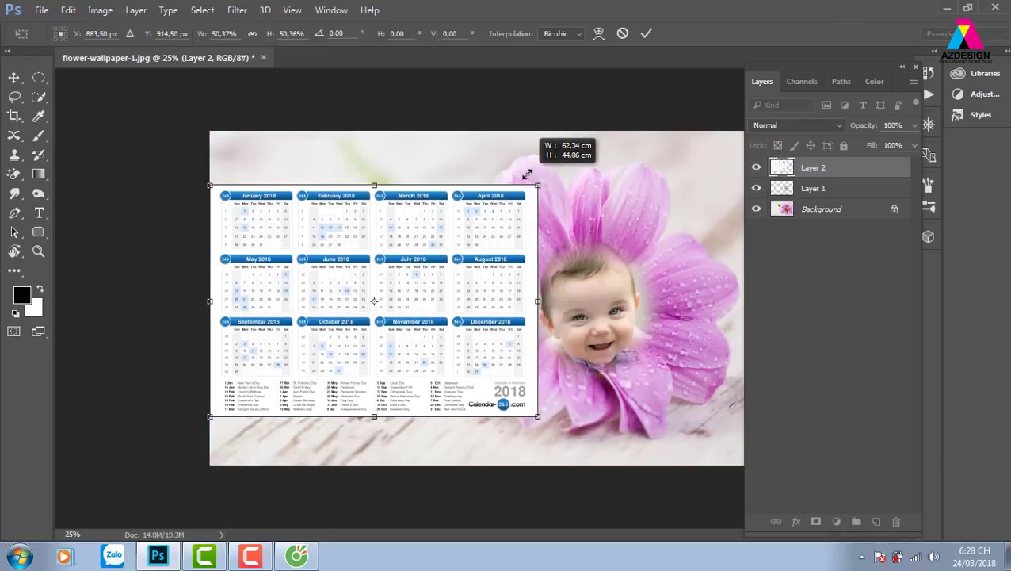
left_click_drag(497, 252, 515, 250)
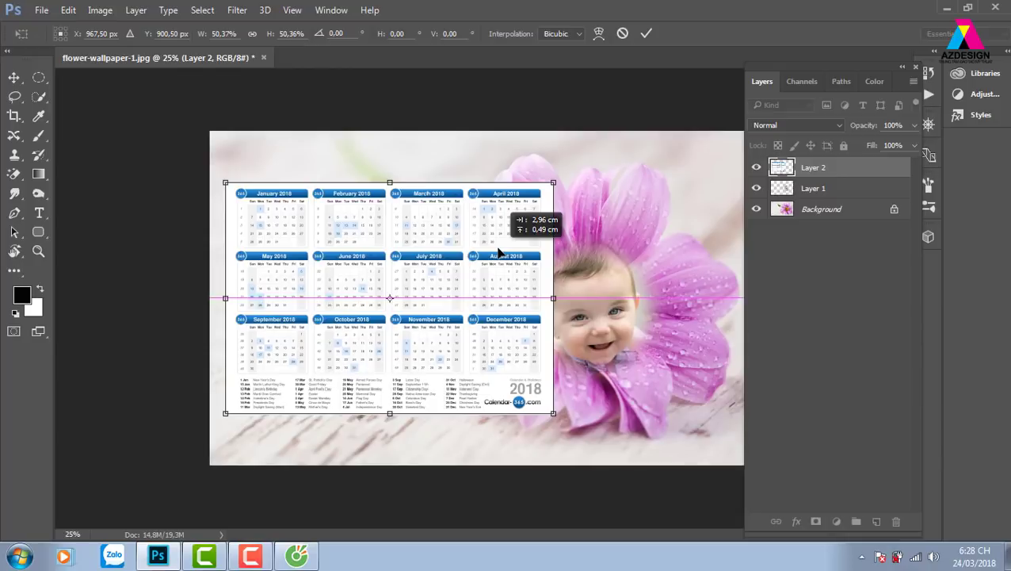
key("Return")
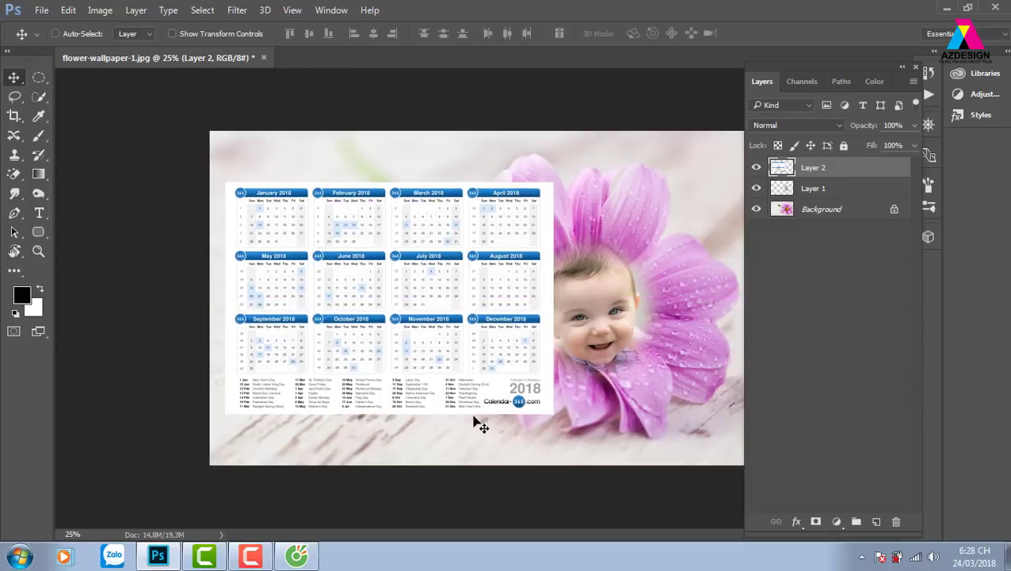
Select the holiday list strip along the calendar's bottom with a rectangle and delete it.
key("m")
left_click_drag(212, 427, 574, 373)
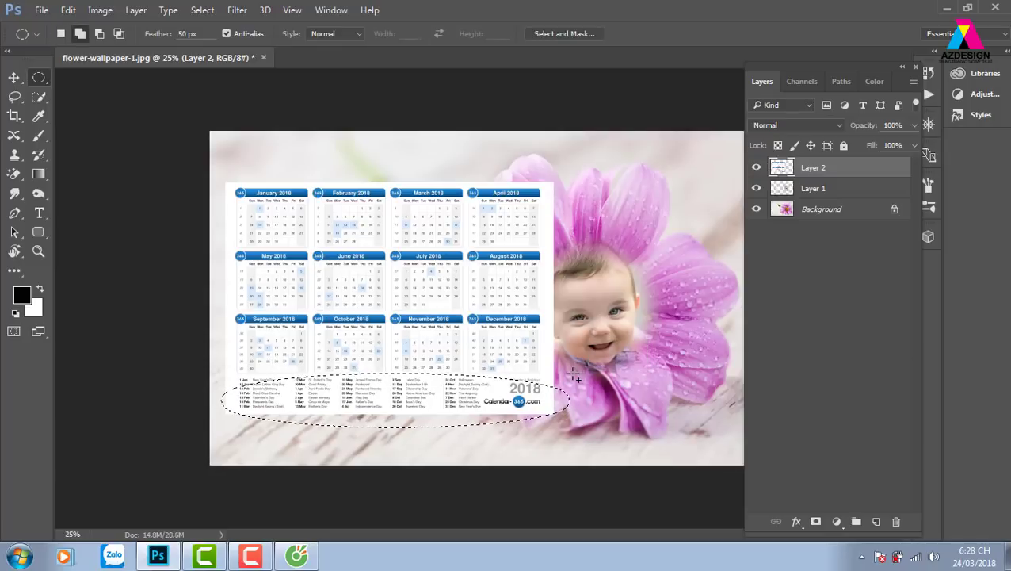
key("shift+m")
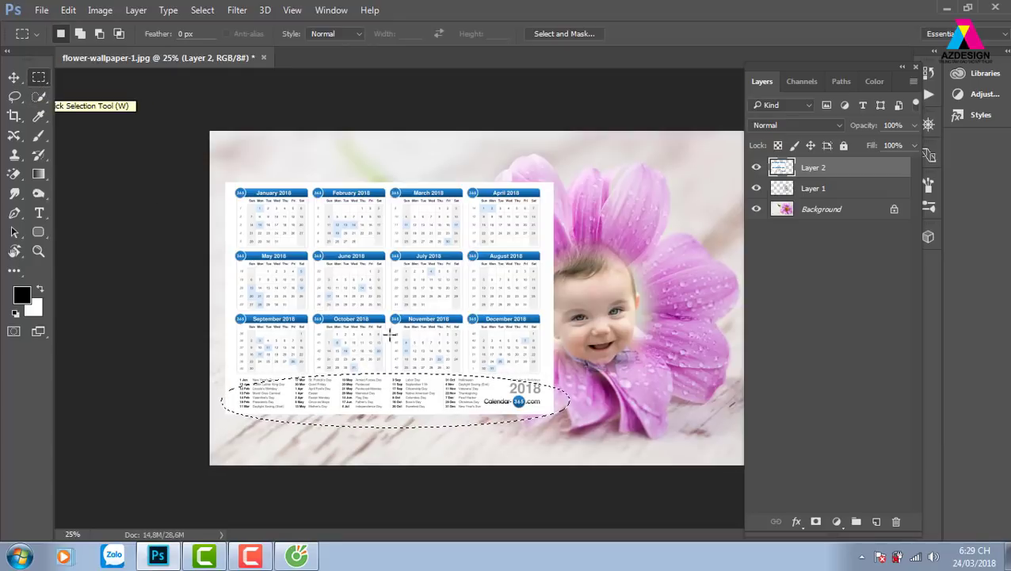
left_click(236, 435)
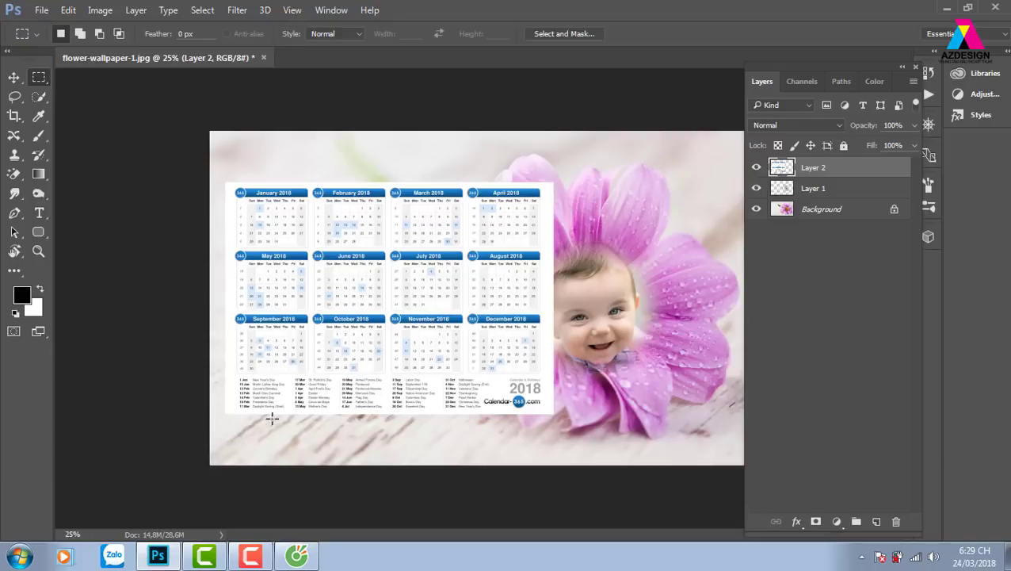
left_click_drag(230, 401, 375, 436)
left_click_drag(216, 428, 593, 373)
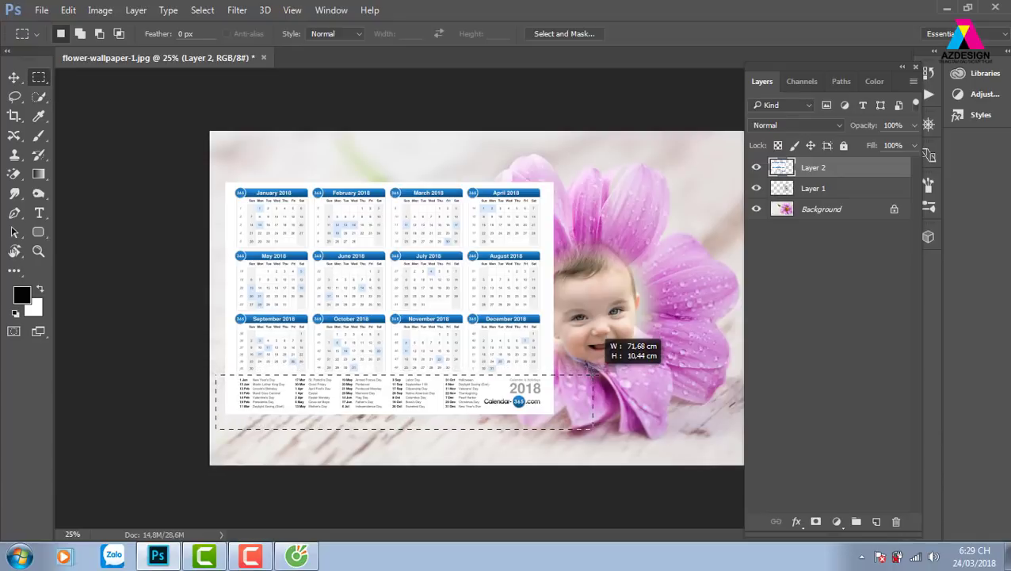
left_click_drag(593, 372, 593, 371)
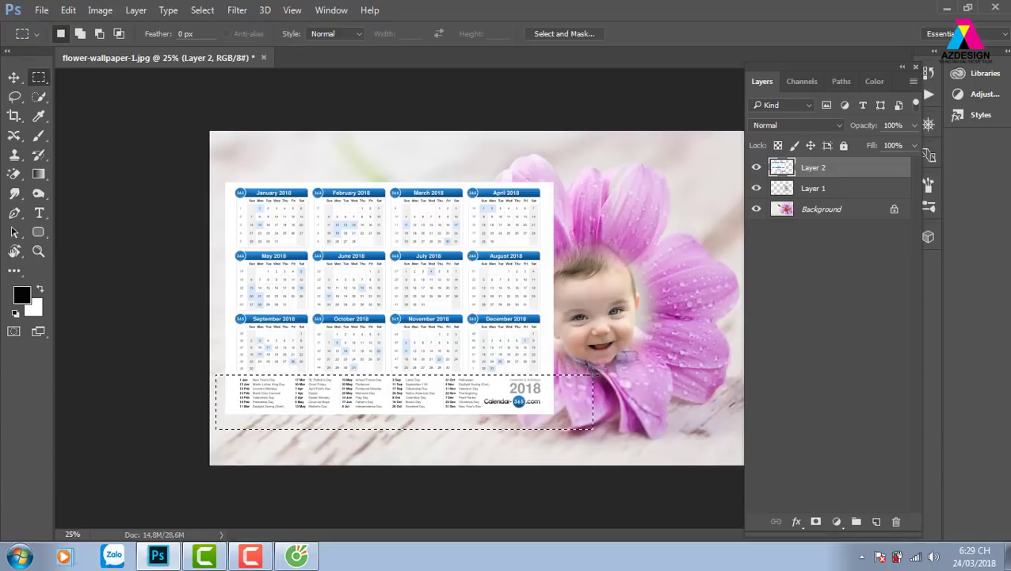
key("Delete")
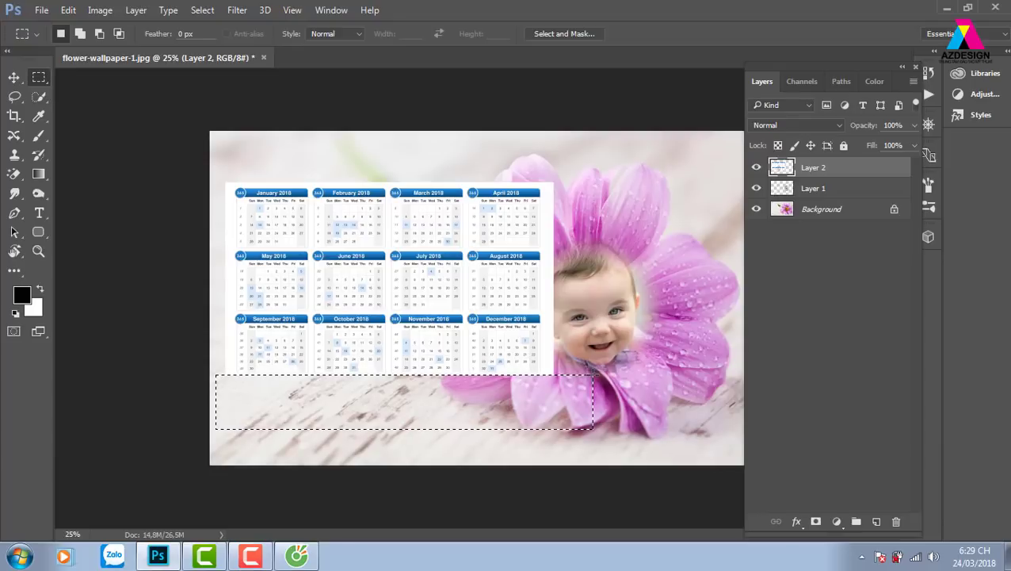
key("ctrl+d")
Nudge the calendar Layer 2 slightly down and left, and show its blend mode options.
left_click(14, 77)
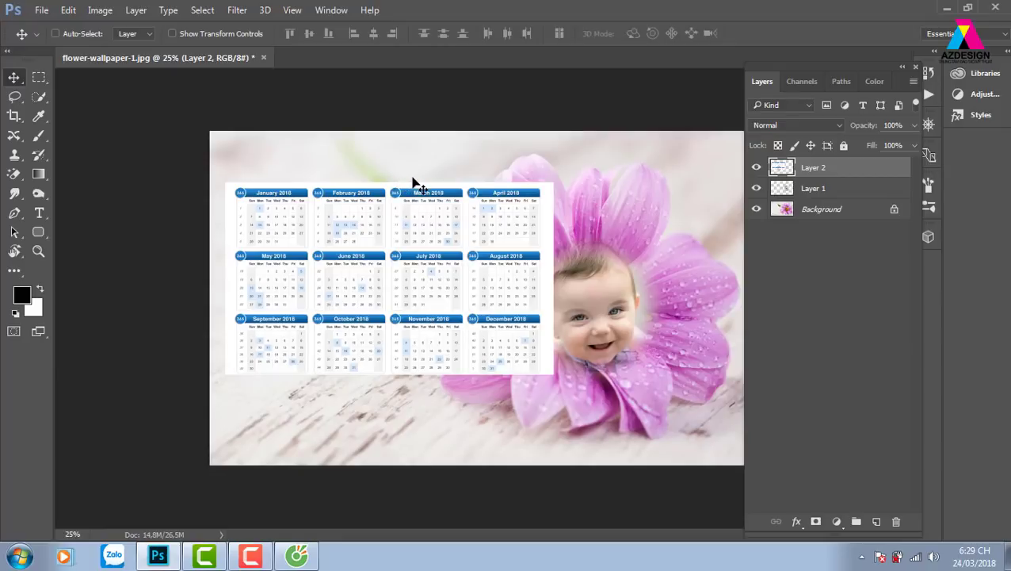
right_click(468, 249)
left_click(507, 259)
left_click_drag(453, 257, 448, 277)
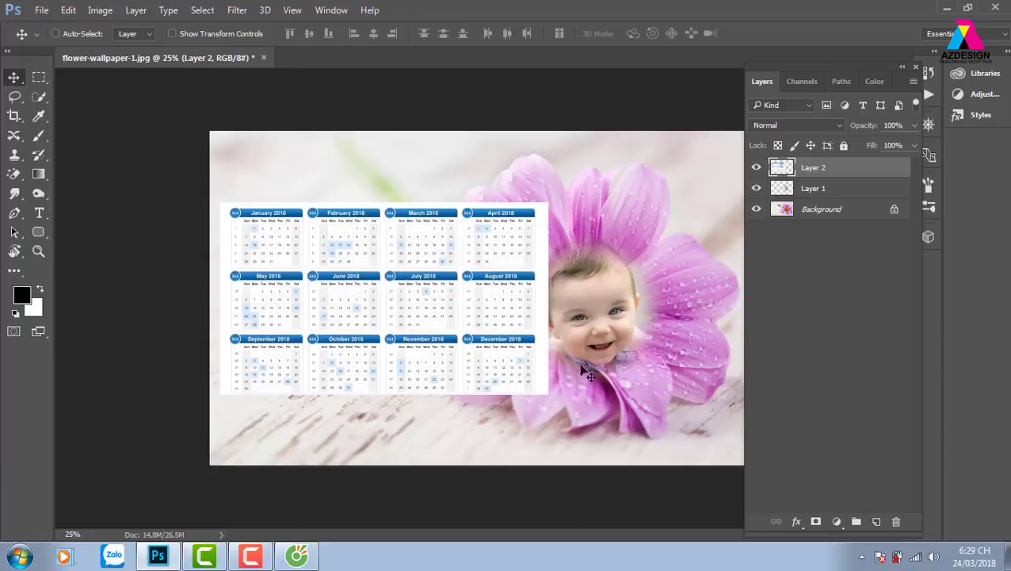
left_click(795, 121)
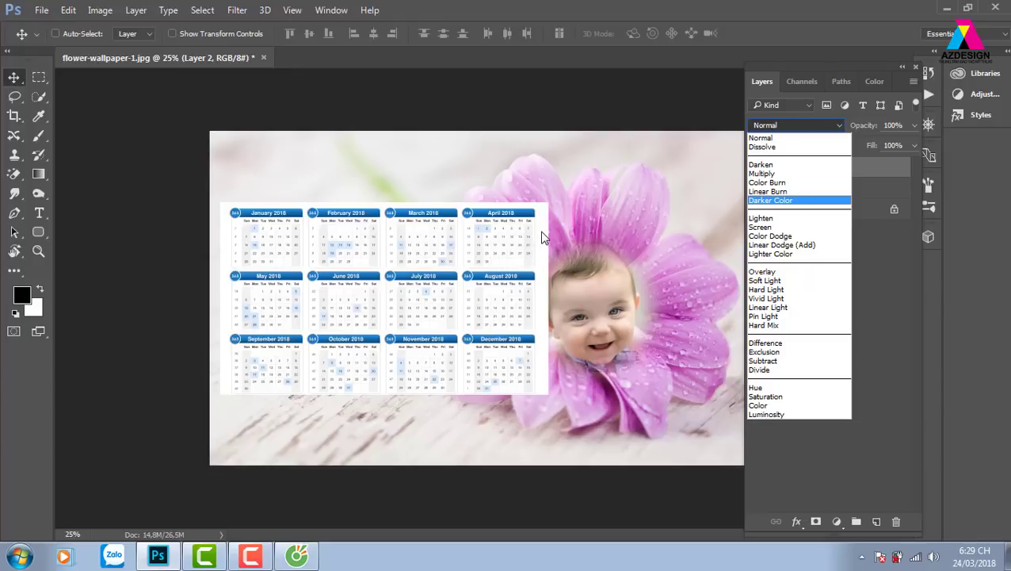
Set Layer 2's blend mode to Multiply, checking it at 50% zoom then zooming back out.
left_click(774, 174)
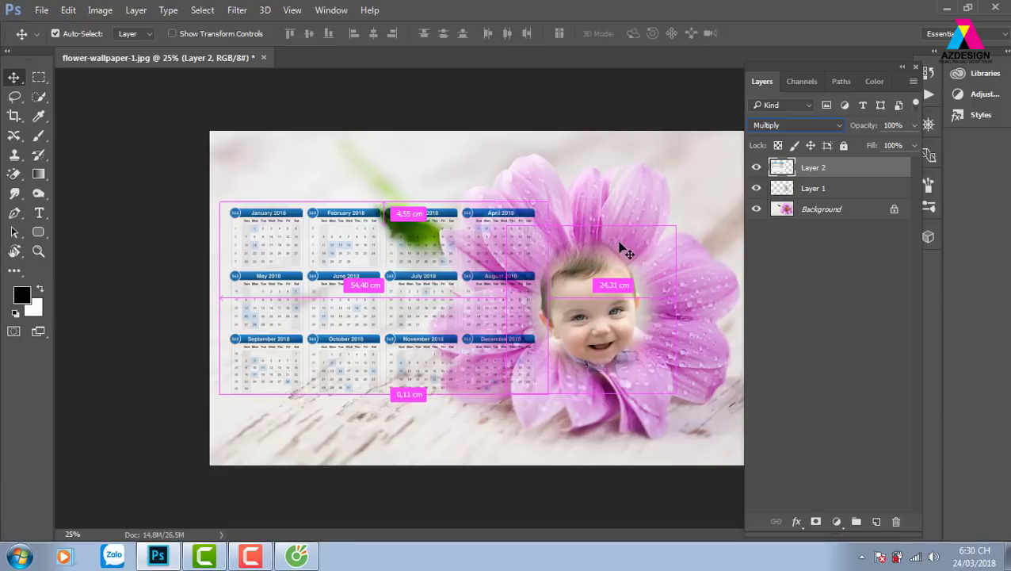
key("ctrl+plus")
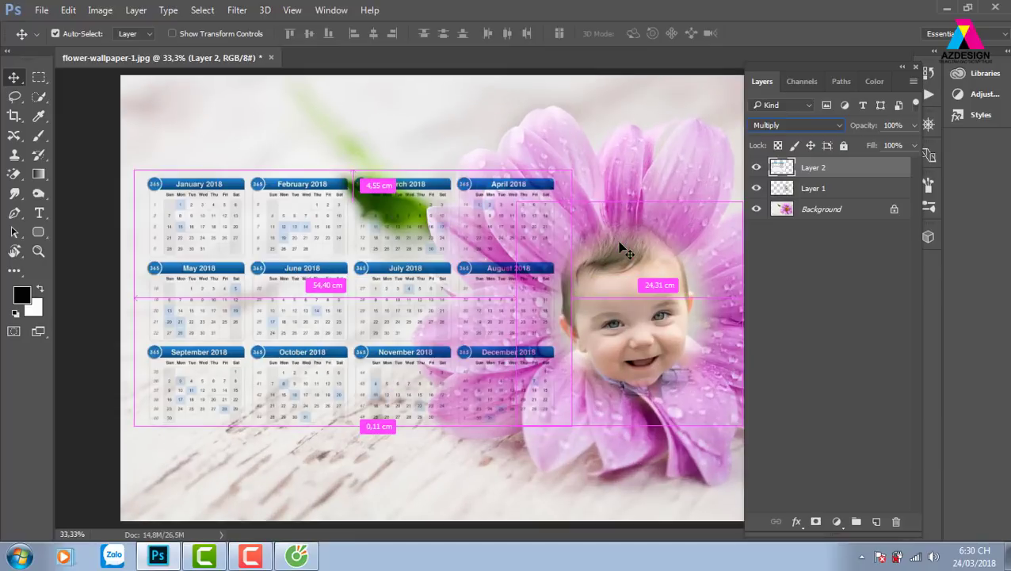
key("ctrl+plus")
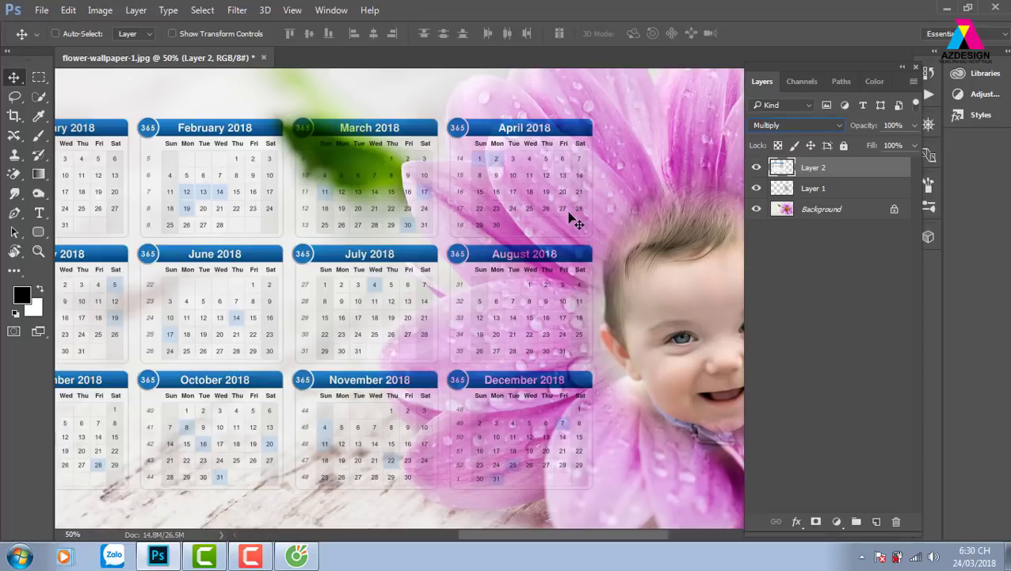
key("ctrl+minus")
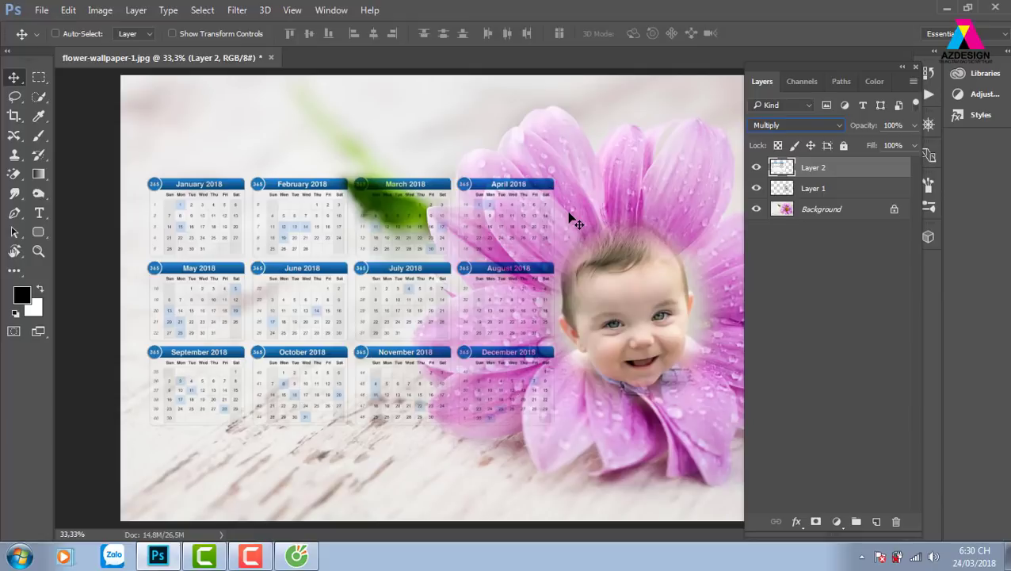
Close the flower wallpaper without saving and create a new 800 × 500 document.
left_click(270, 58)
left_click(523, 222)
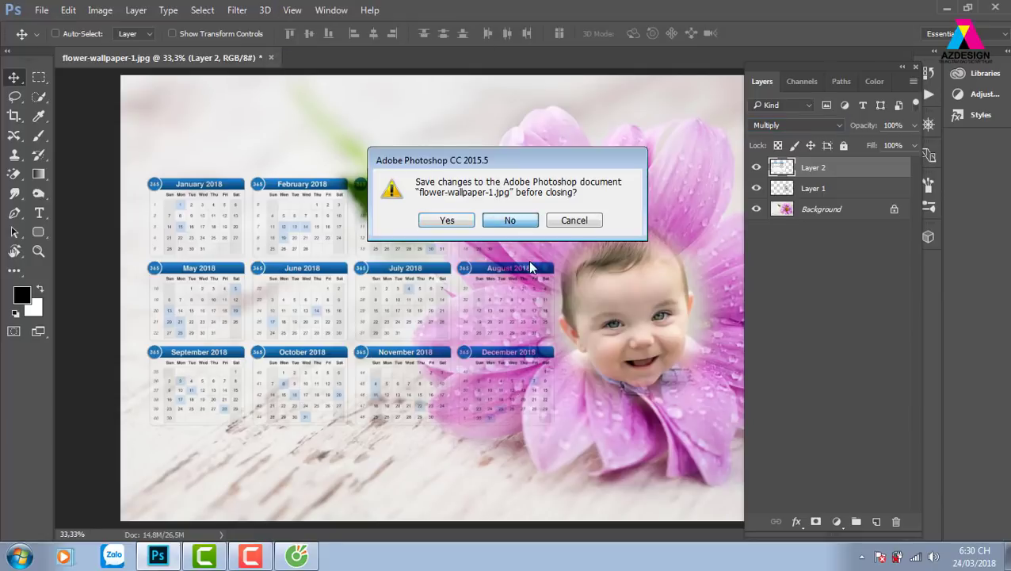
left_click(198, 247)
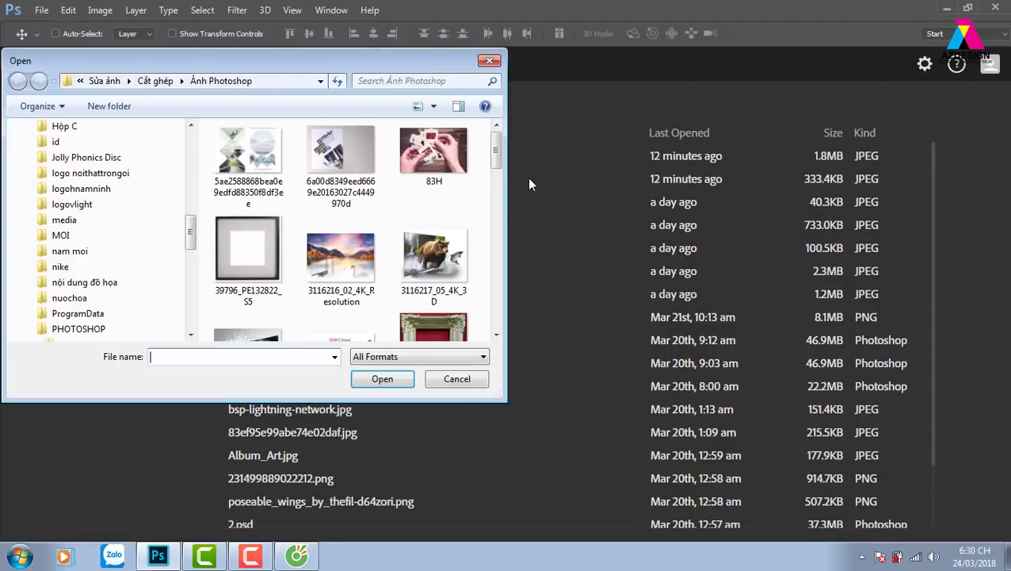
left_click(491, 61)
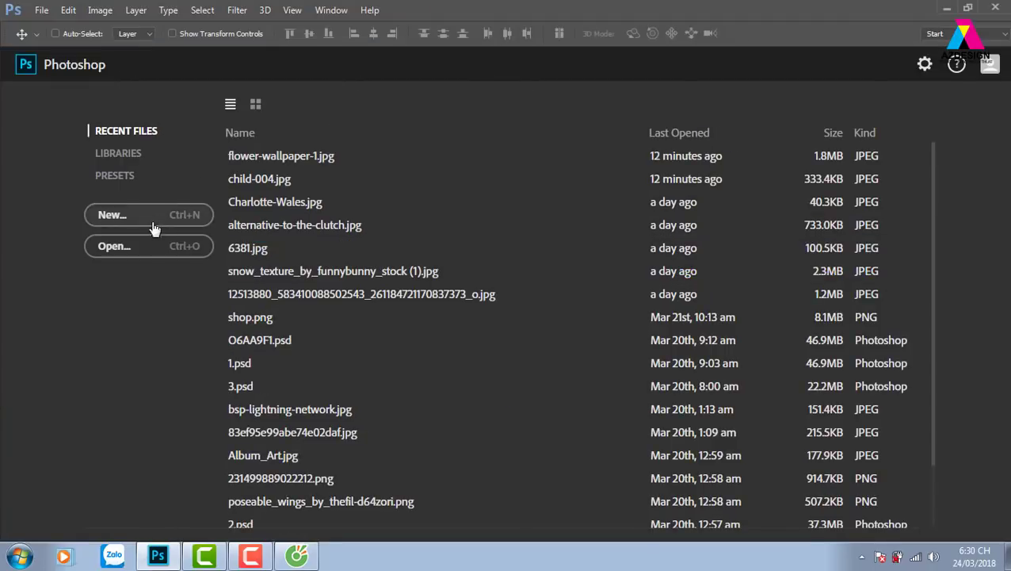
left_click(194, 215)
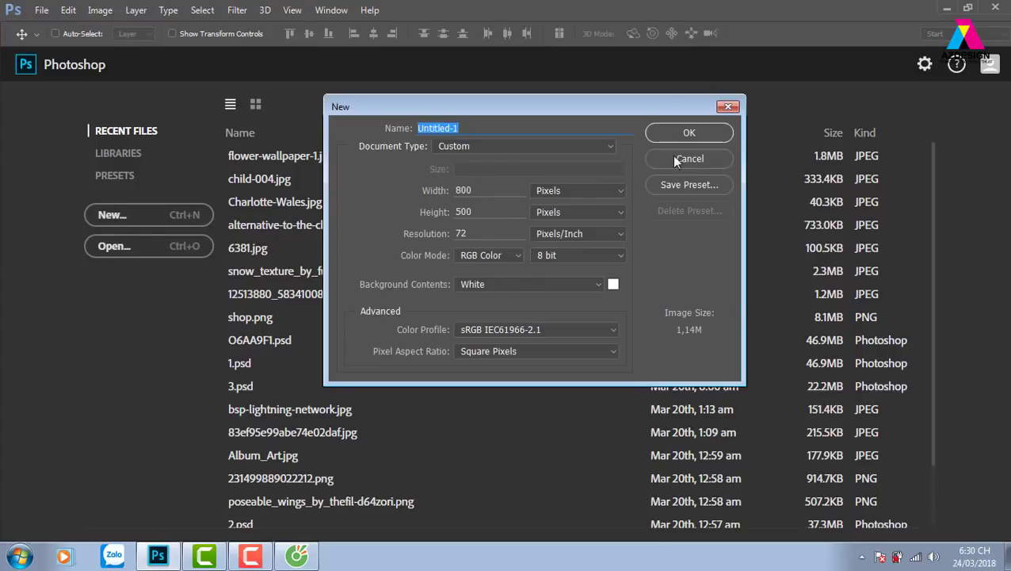
left_click(704, 134)
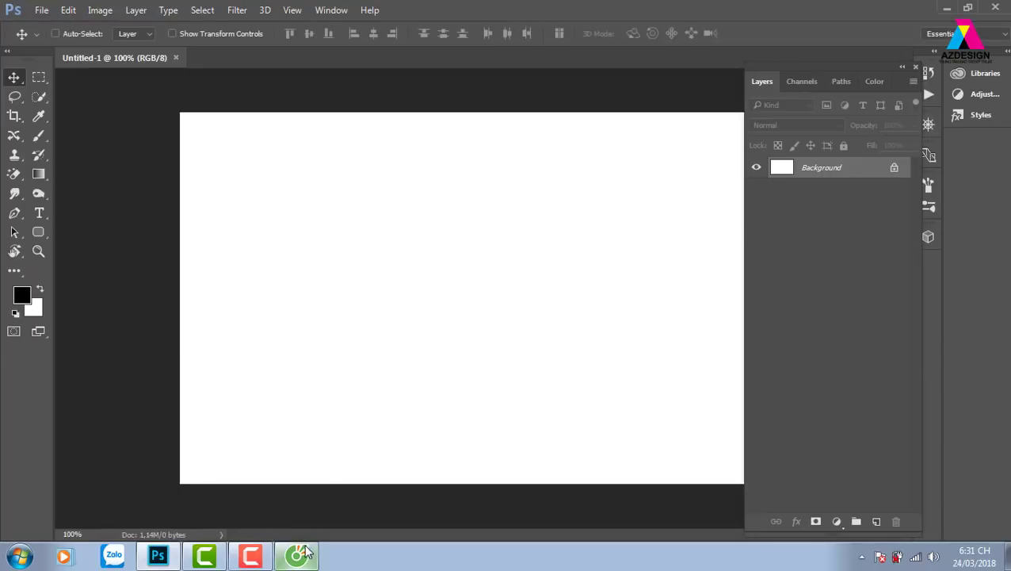
Close the browser window, view the new canvas at 200% then 100%, and dismiss the Open dialog.
right_click(308, 559)
left_click(298, 532)
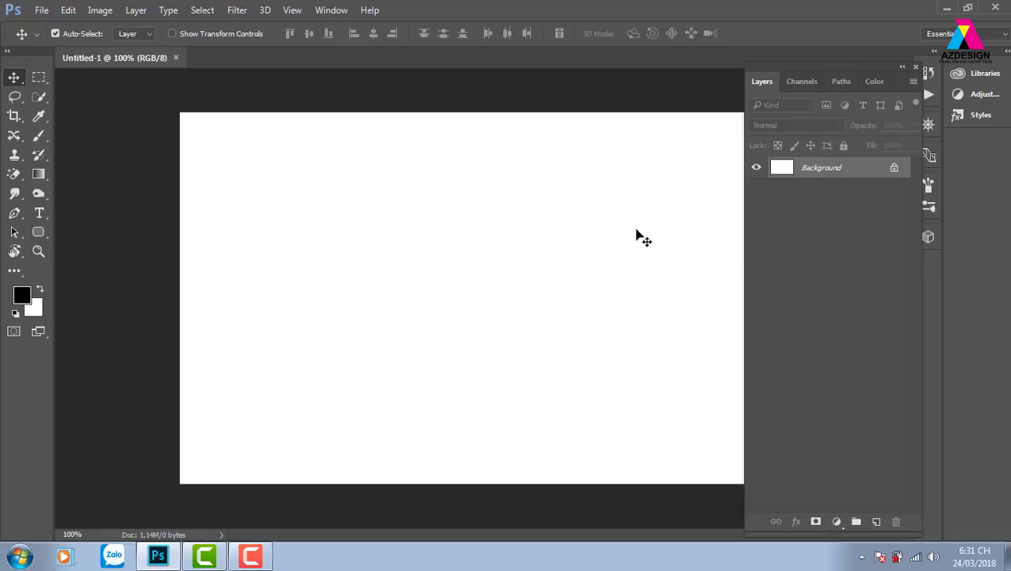
key("ctrl+plus")
key("ctrl")
key("ctrl+minus")
left_click(880, 168)
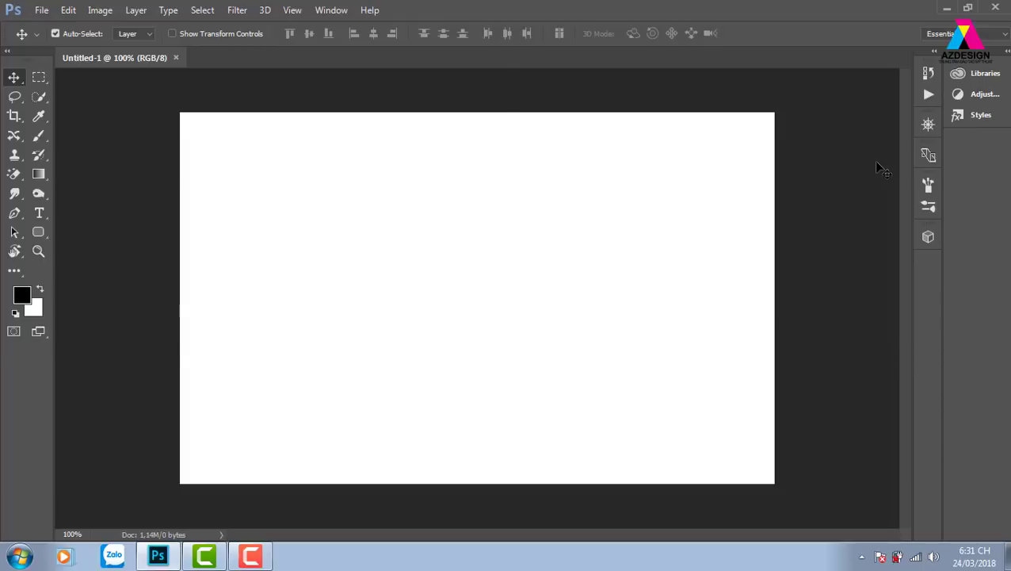
key("ctrl+o")
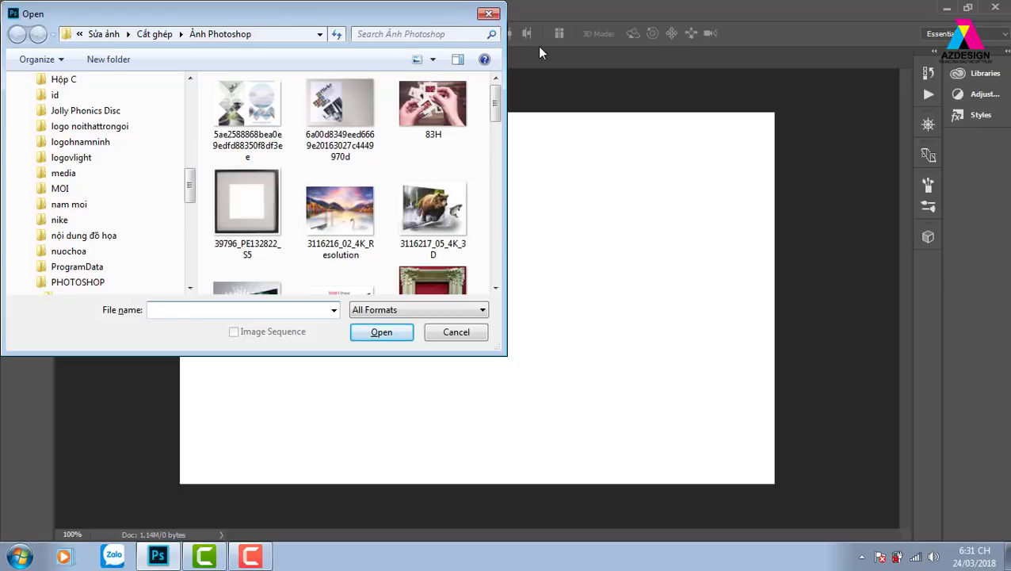
left_click(488, 13)
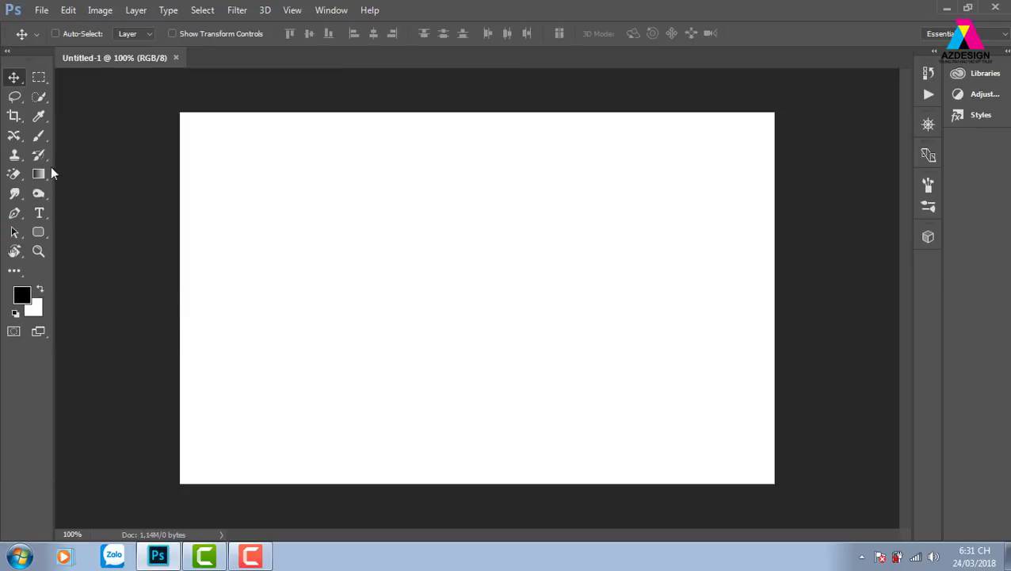
Fill the white canvas with a dark crimson foreground colour.
left_click(39, 79)
left_click(22, 295)
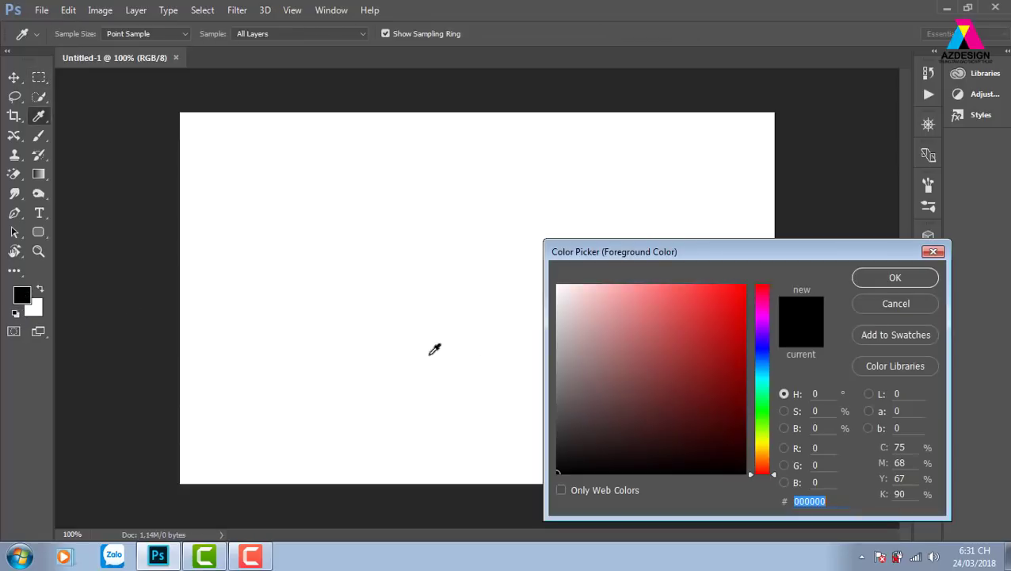
left_click(761, 296)
left_click_drag(739, 399, 744, 413)
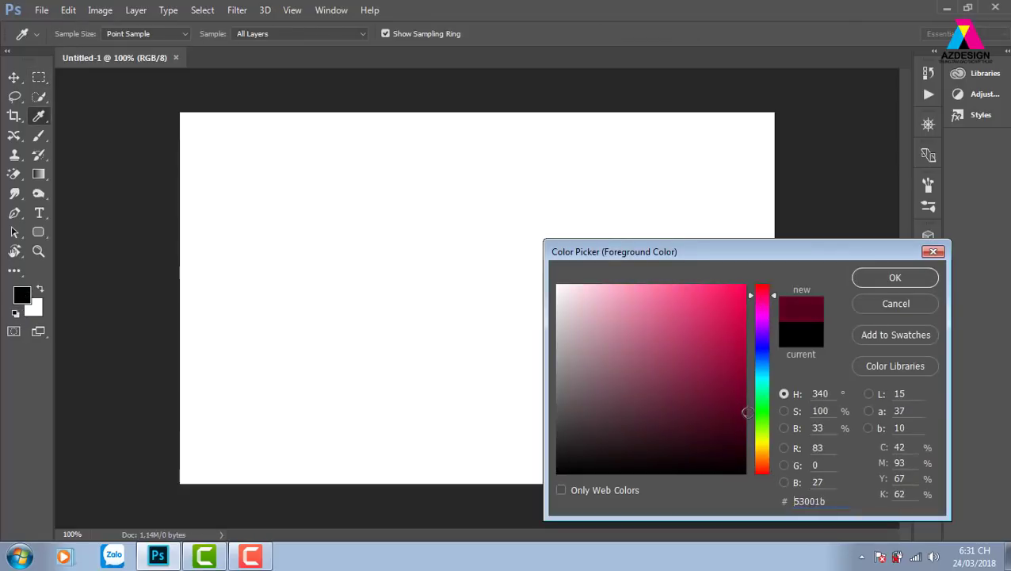
key("Return")
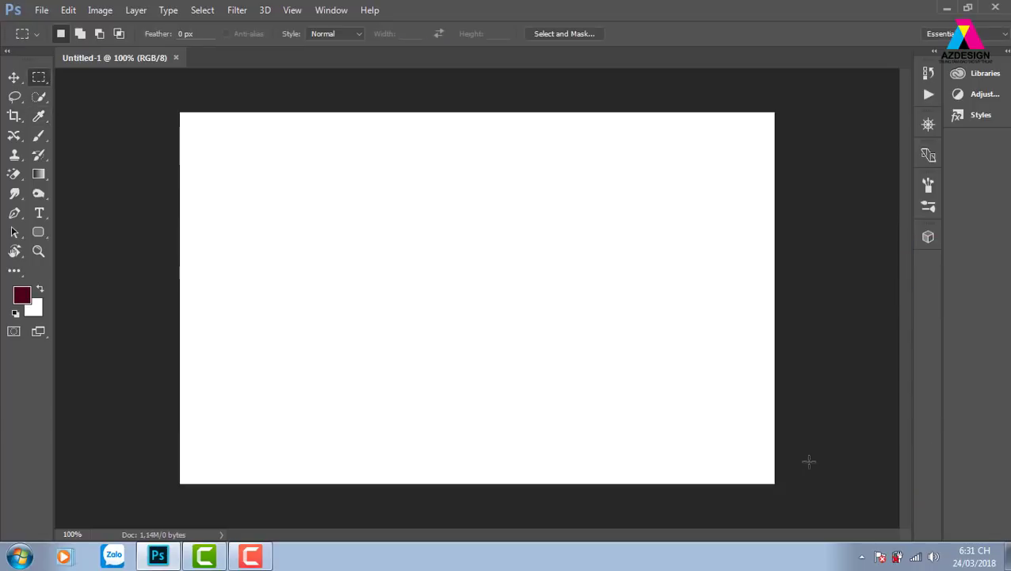
key("alt+BackSpace")
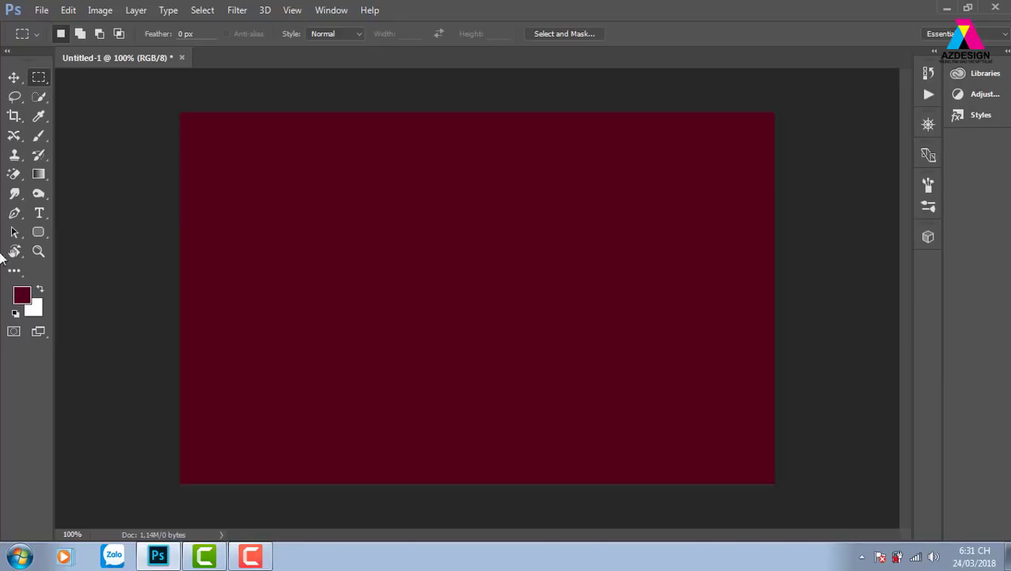
Change the foreground colour to a darker maroon and show the Layers panel.
left_click(22, 299)
left_click_drag(741, 401, 745, 438)
left_click(909, 276)
key("Return")
key("F7")
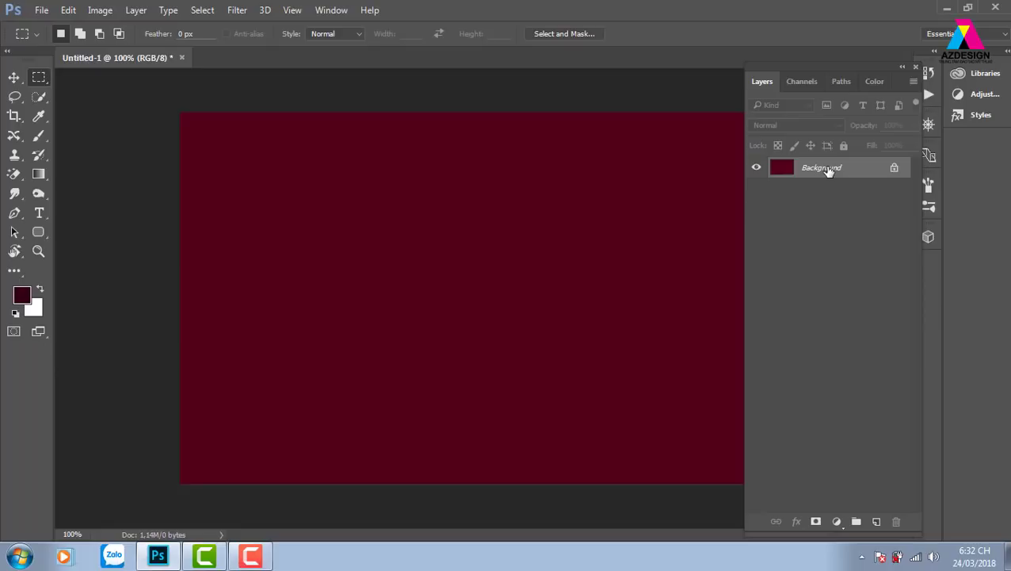
Add Layer 1 above Background filled with the darker maroon, toggling its visibility to compare.
left_click(869, 512)
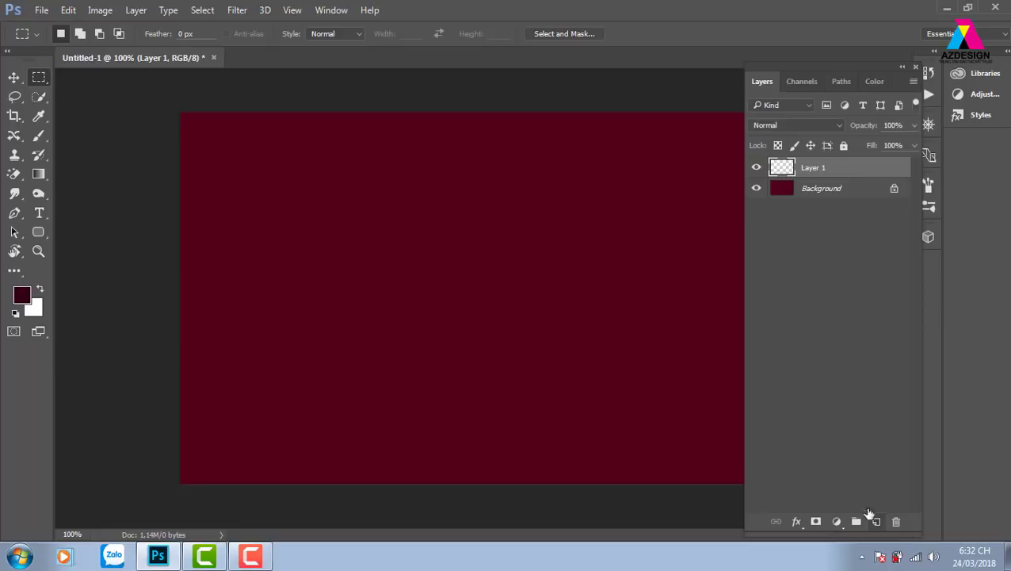
key("alt+BackSpace")
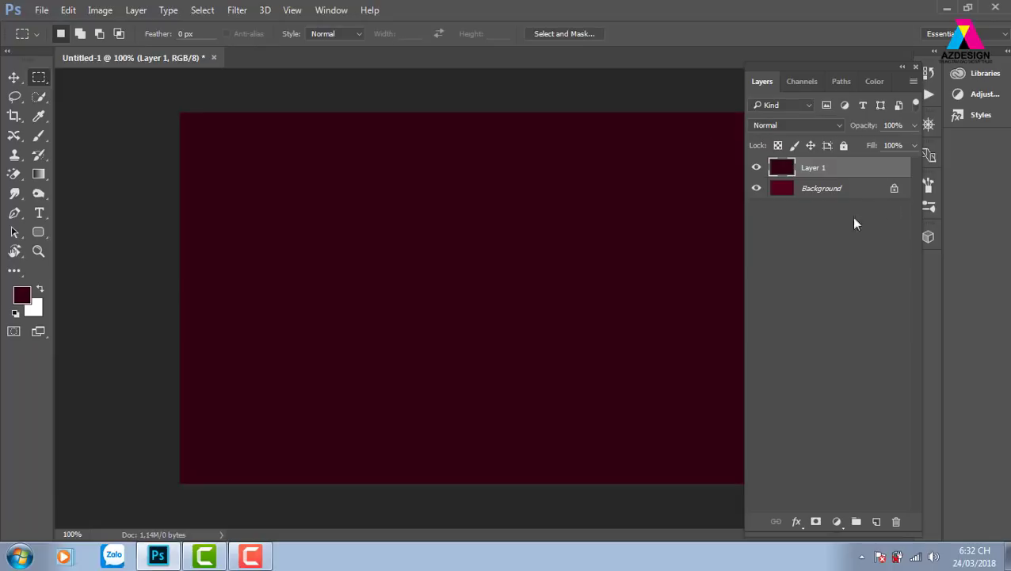
left_click(756, 167)
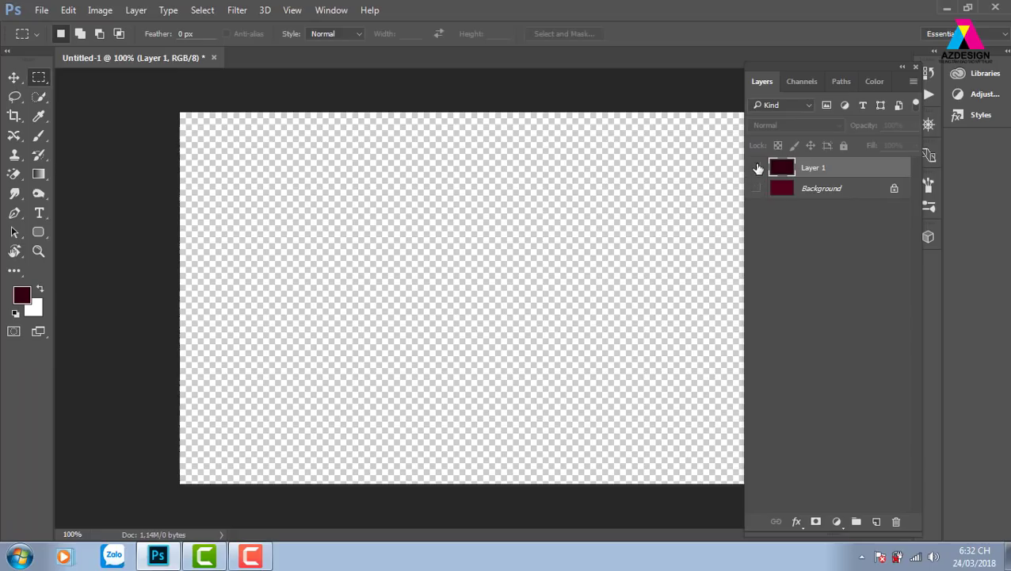
left_click(757, 168)
left_click(757, 188)
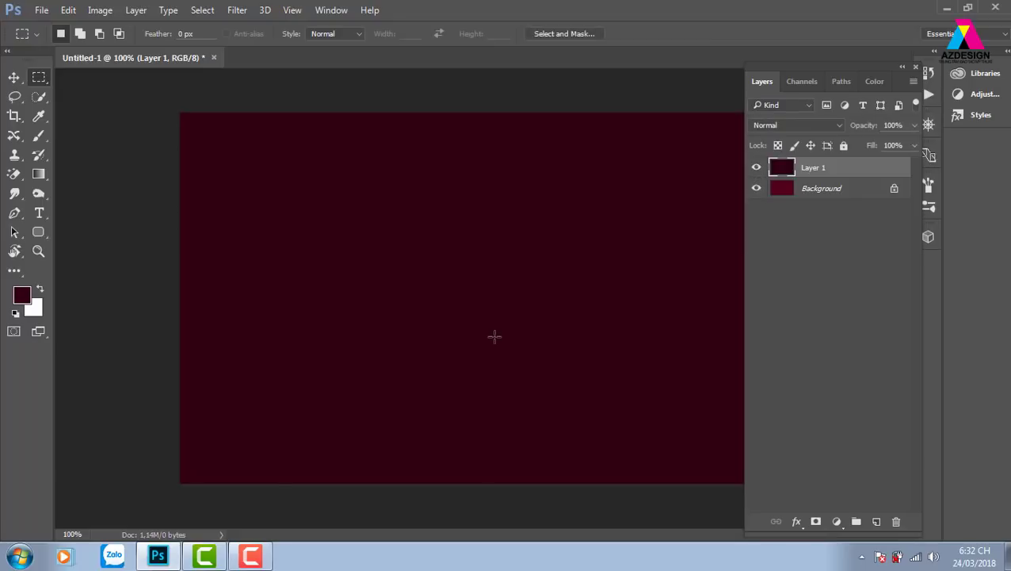
key("ctrl+minus")
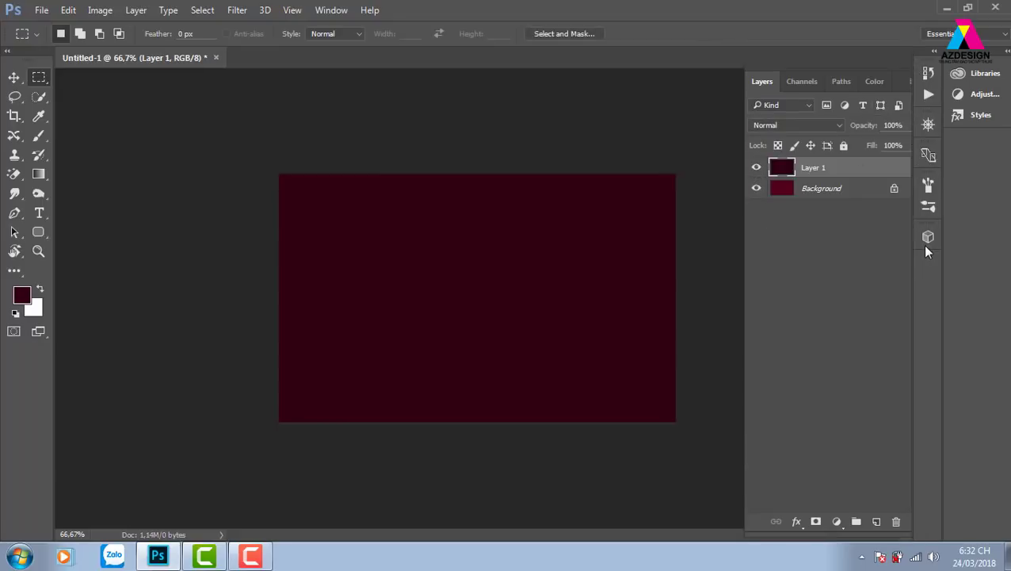
left_click(925, 248)
right_click(41, 82)
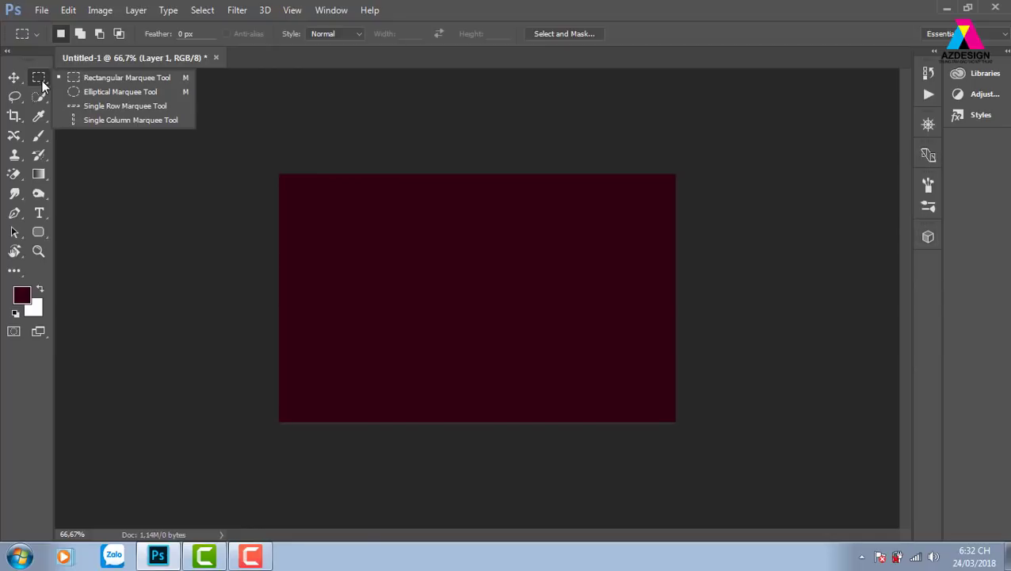
Fill a 50 px feathered ellipse across the canvas centre with lighter red, then undo the fill.
left_click(115, 92)
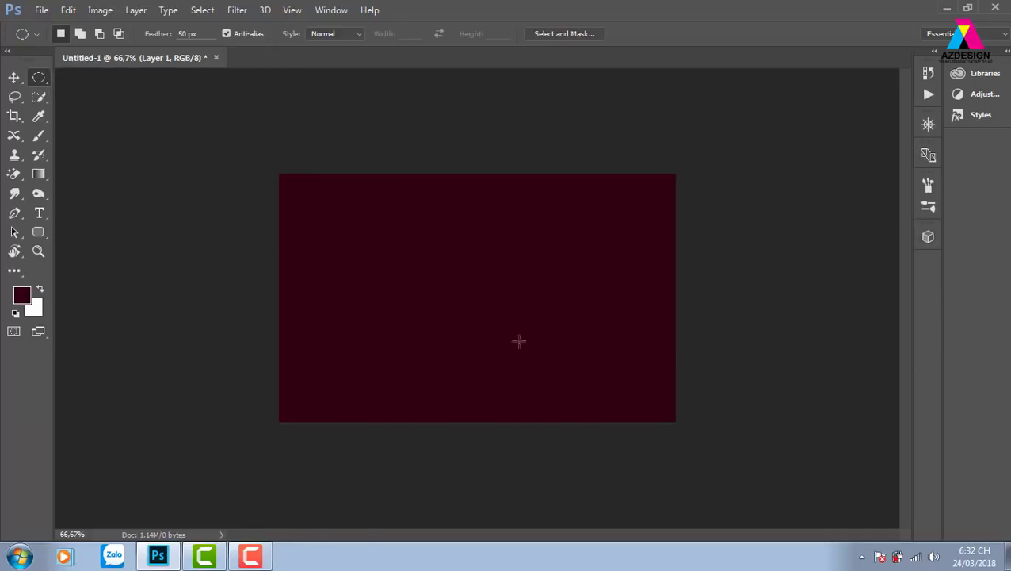
left_click_drag(518, 341, 716, 373)
key("alt+BackSpace")
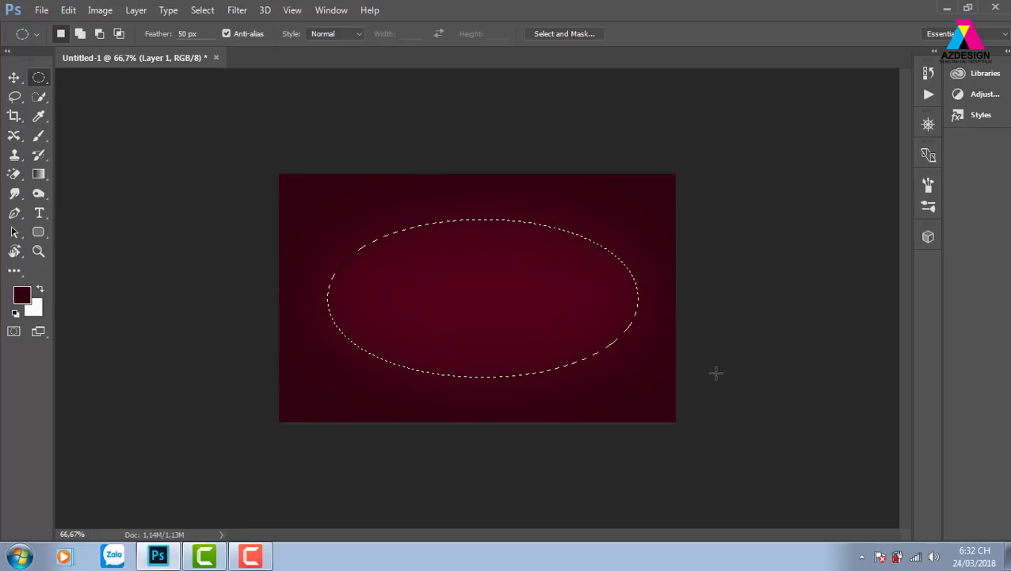
key("ctrl+d")
key("ctrl+alt+z")
key("ctrl+alt+z")
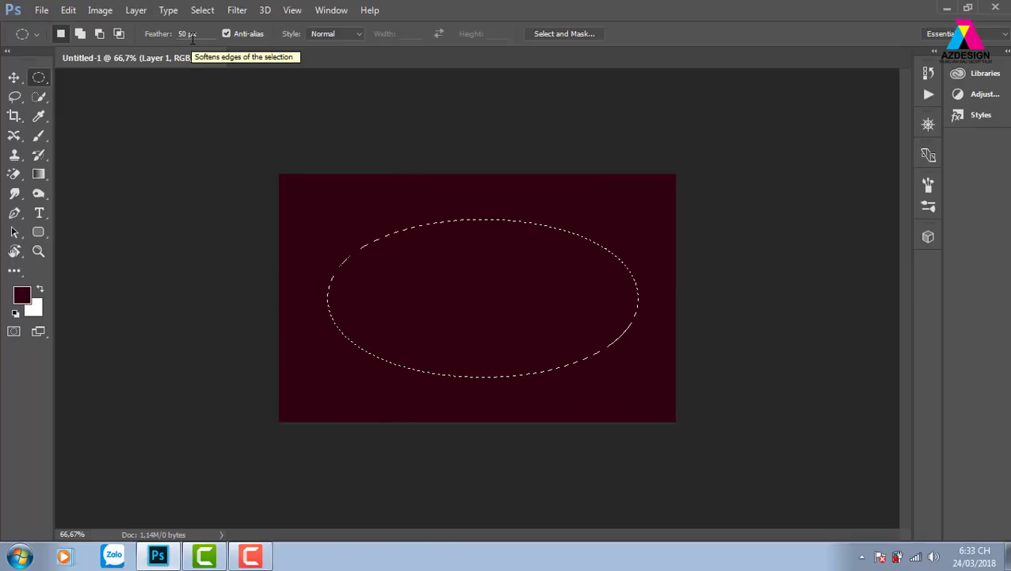
Set feather to 0 px and fill a new hard-edged oval over the canvas centre.
left_click(188, 33)
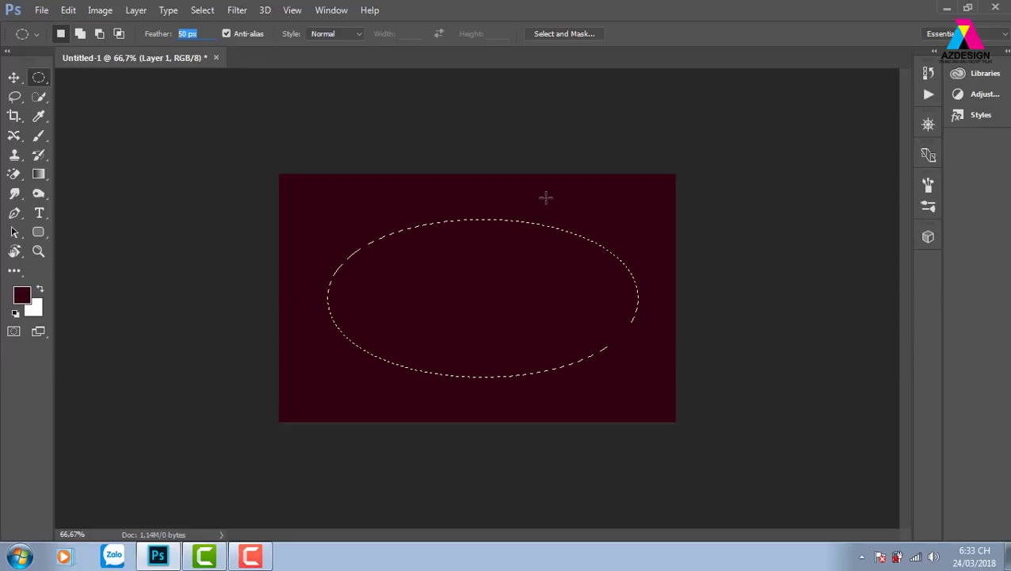
type("0")
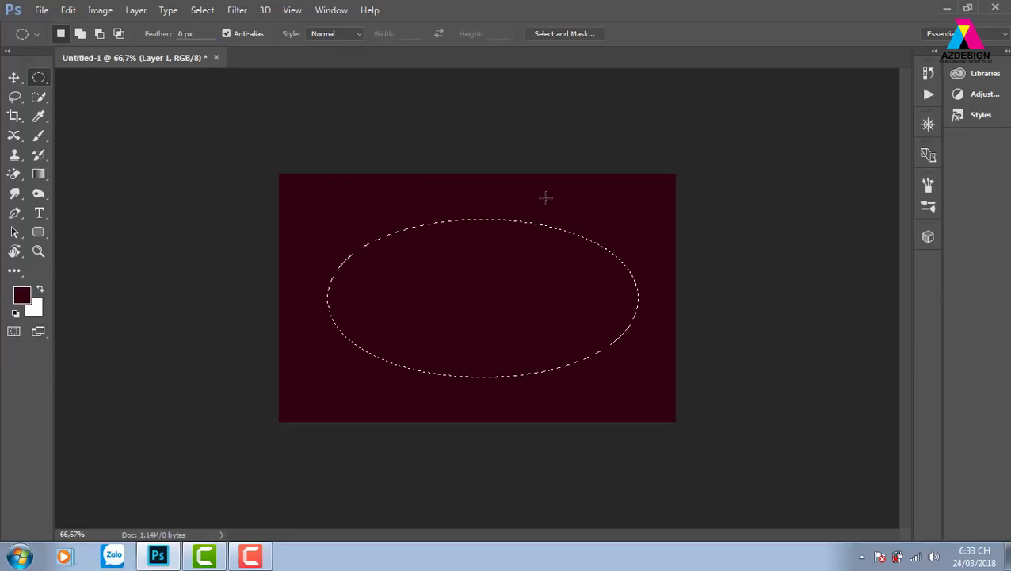
left_click(271, 182)
left_click_drag(333, 221, 621, 363)
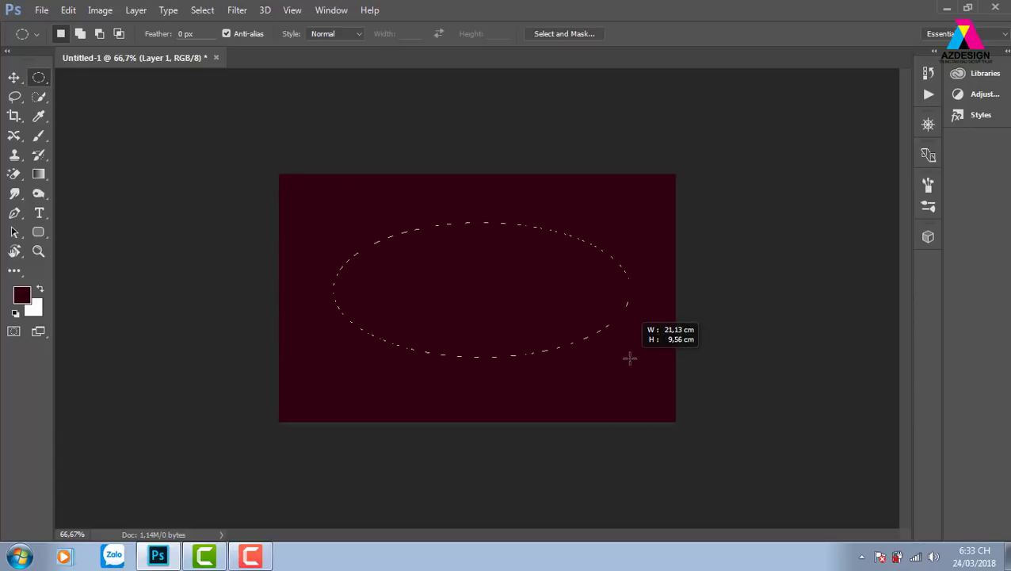
key("alt+BackSpace")
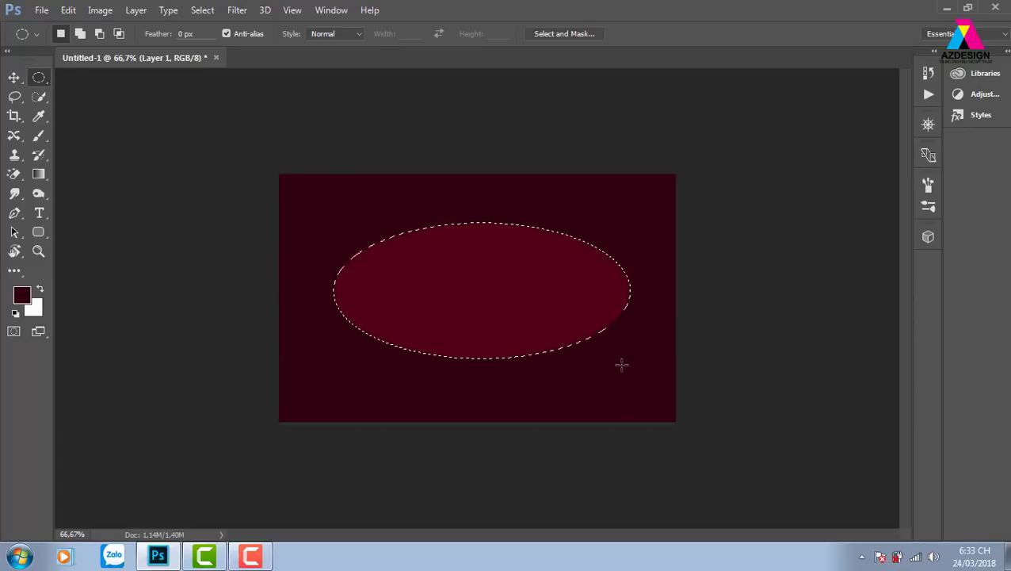
key("ctrl+d")
Show the Layers panel and undo the hard-edged oval fill.
key("F7")
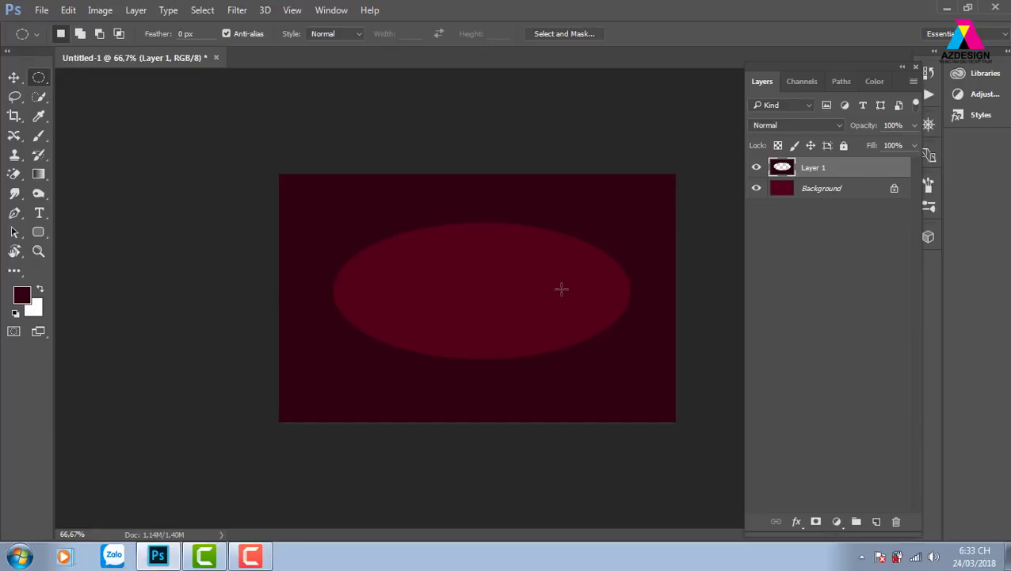
key("alt+ctrl+z")
key("alt+ctrl+z")
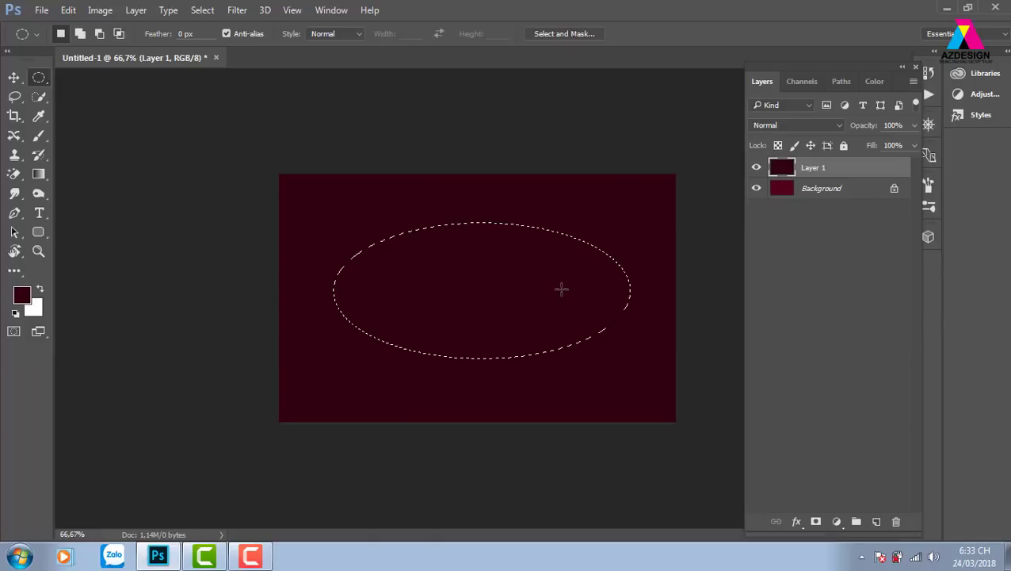
left_click(185, 34)
Clear the old selection and drag a larger oval across the canvas centre.
left_click(440, 271)
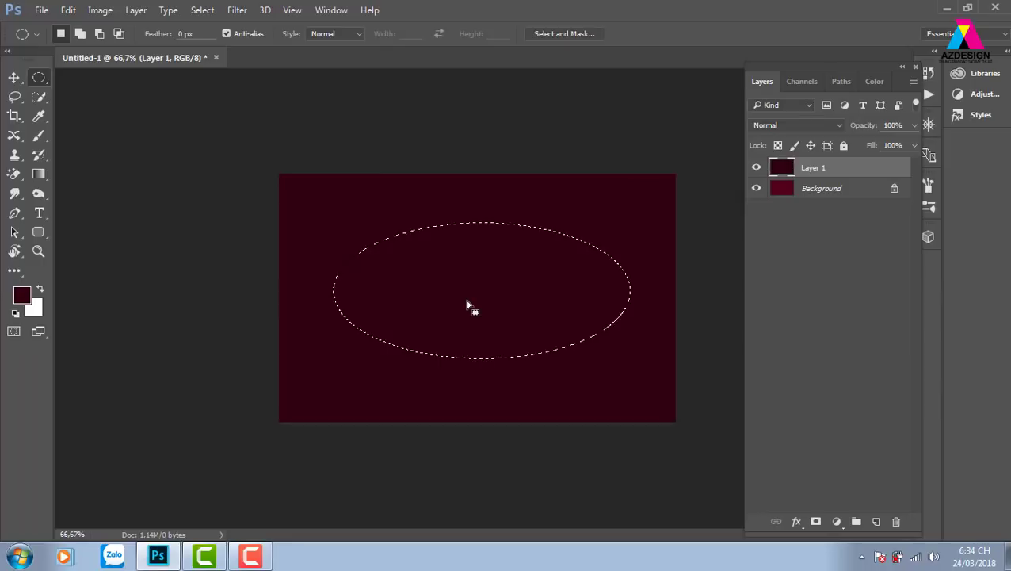
left_click(468, 305)
left_click_drag(329, 216, 624, 365)
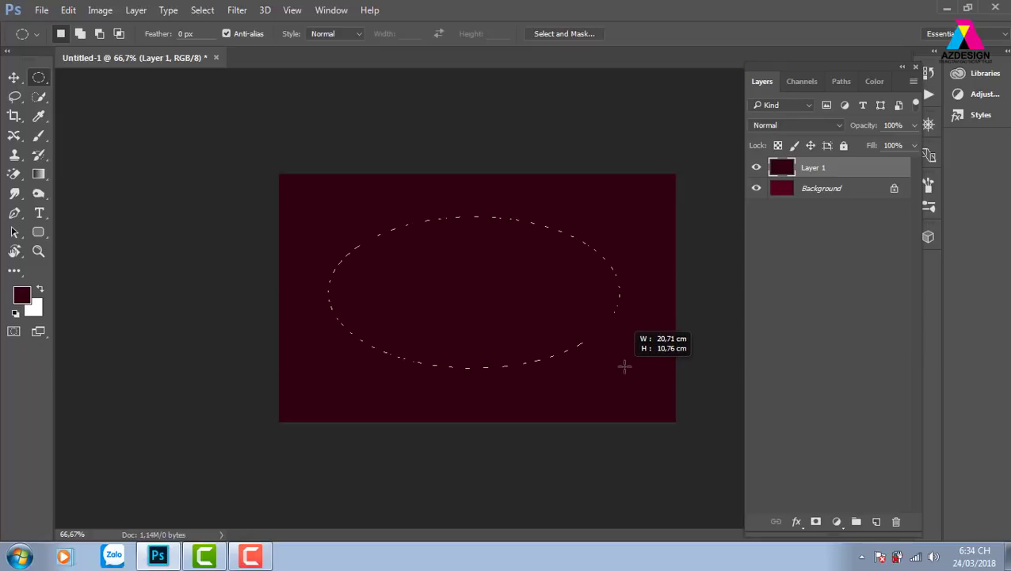
left_click_drag(624, 366, 638, 365)
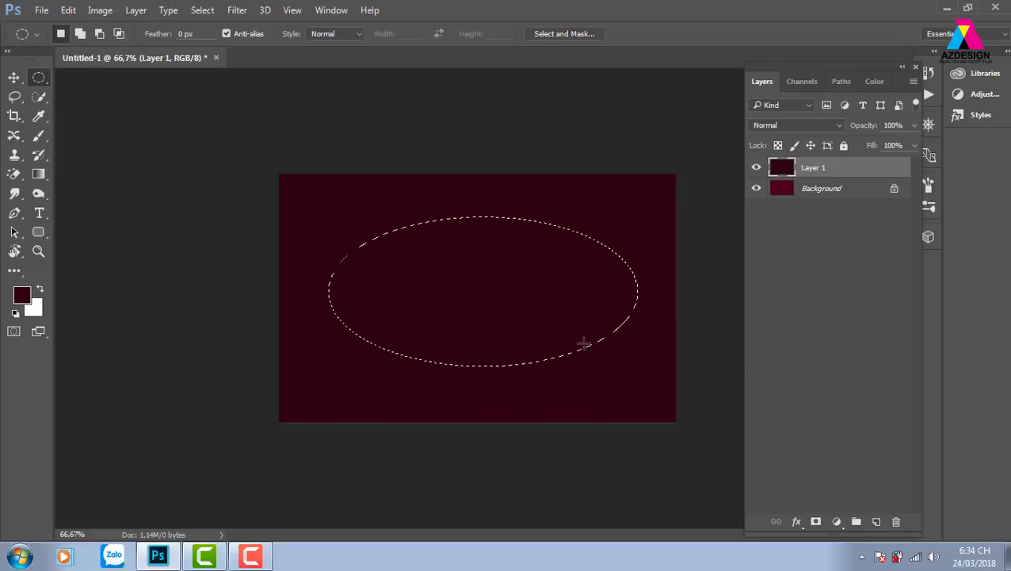
Apply a 100 px feather to the oval through Select > Modify > Feather.
left_click(201, 11)
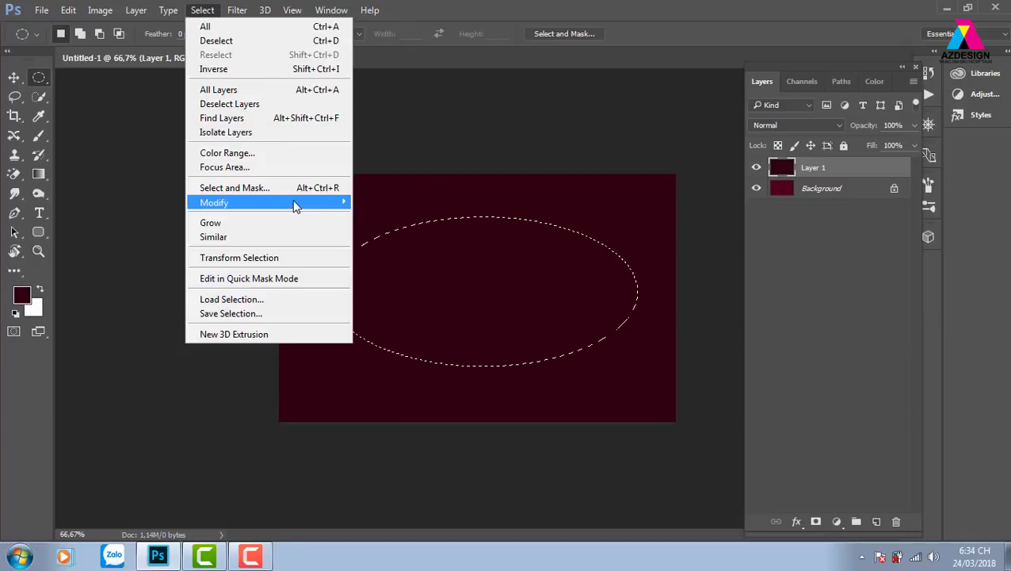
mouse_move(238, 202)
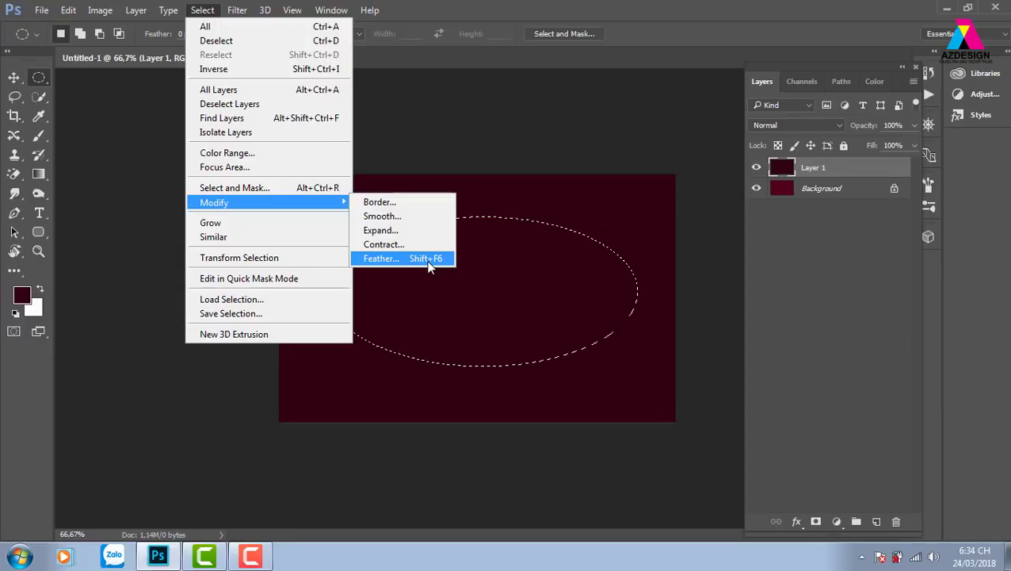
left_click(428, 267)
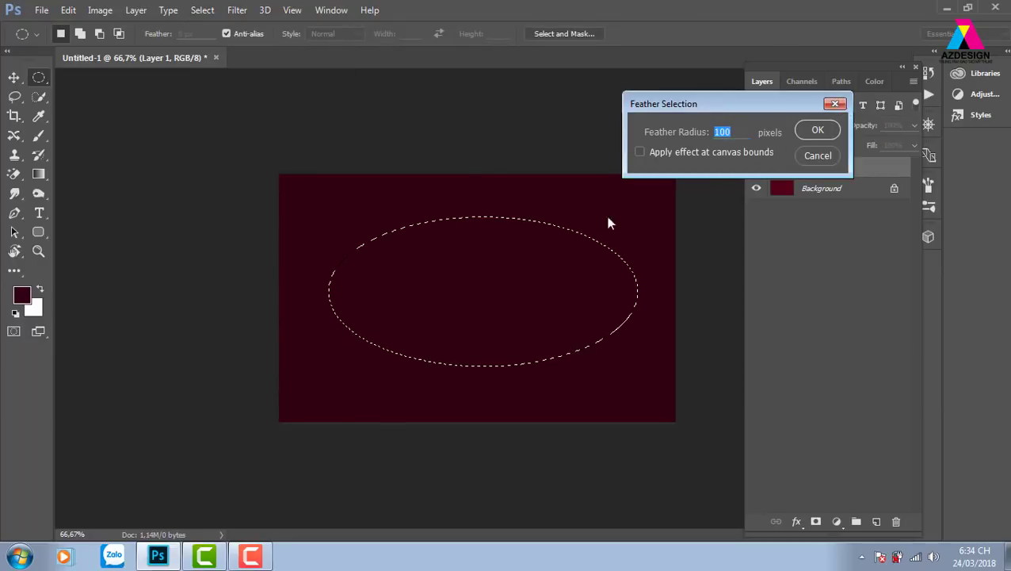
key("Return")
right_click(479, 238)
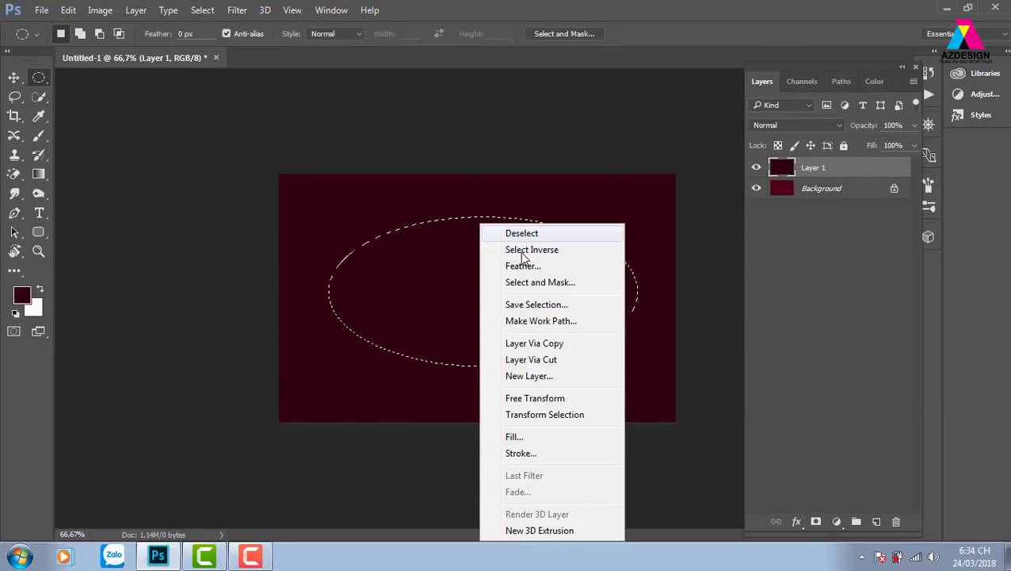
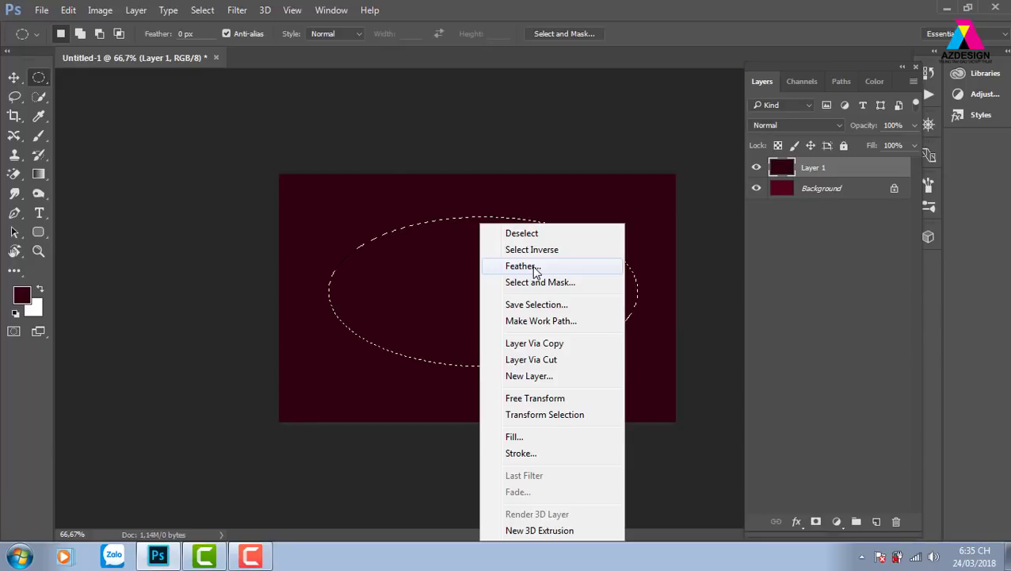
Feather the ellipse 100 px, delete it from Layer 1, then mark a large left circle.
left_click(535, 269)
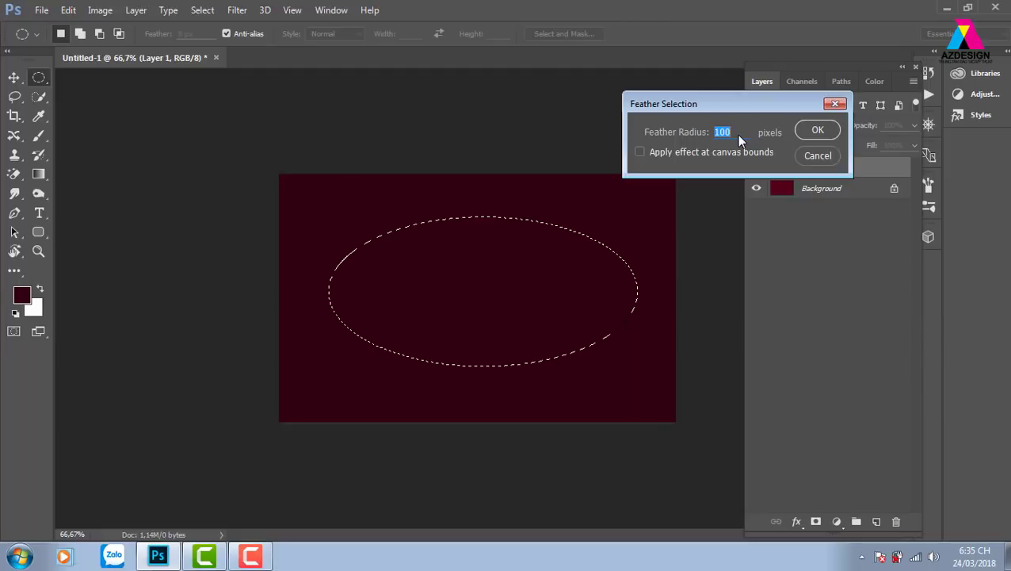
left_click(799, 130)
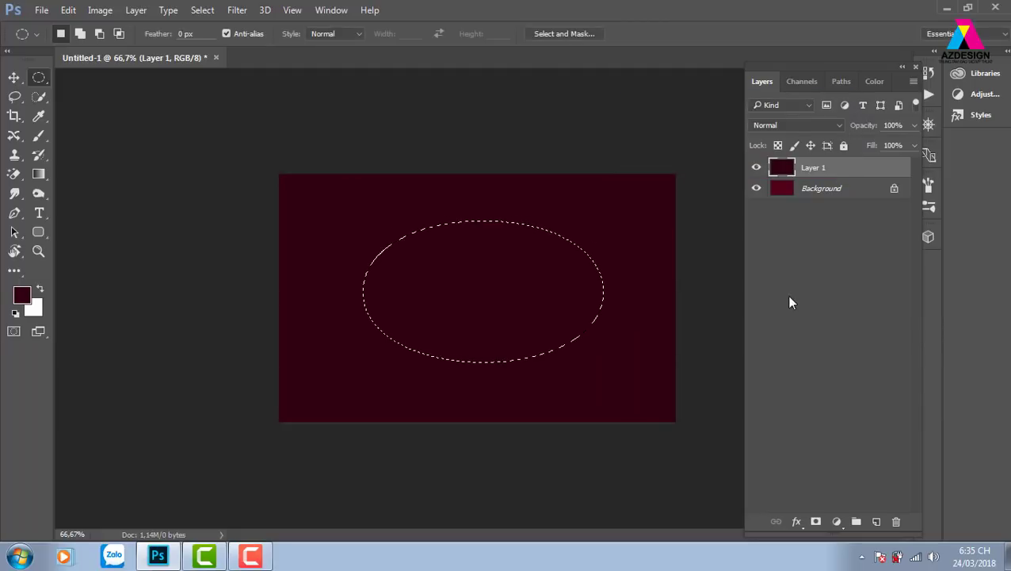
key("Delete")
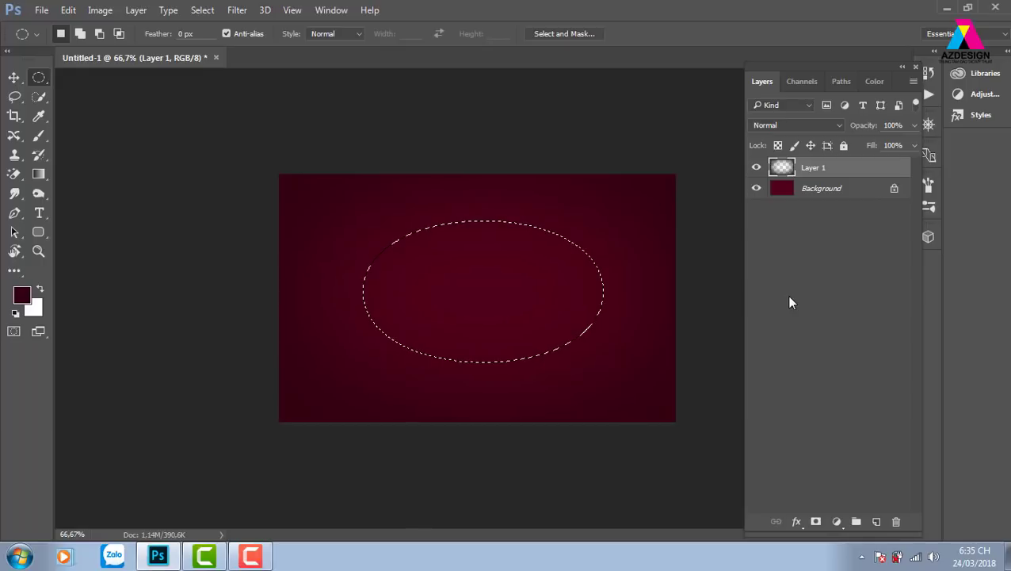
key("ctrl+d")
mouse_move(456, 450)
left_mouse_down()
mouse_move(528, 493)
mouse_move(449, 435)
mouse_move(463, 457)
left_mouse_up()
Fill the circle with white on a new Layer 2 and zoom out to 50%.
left_click(877, 523)
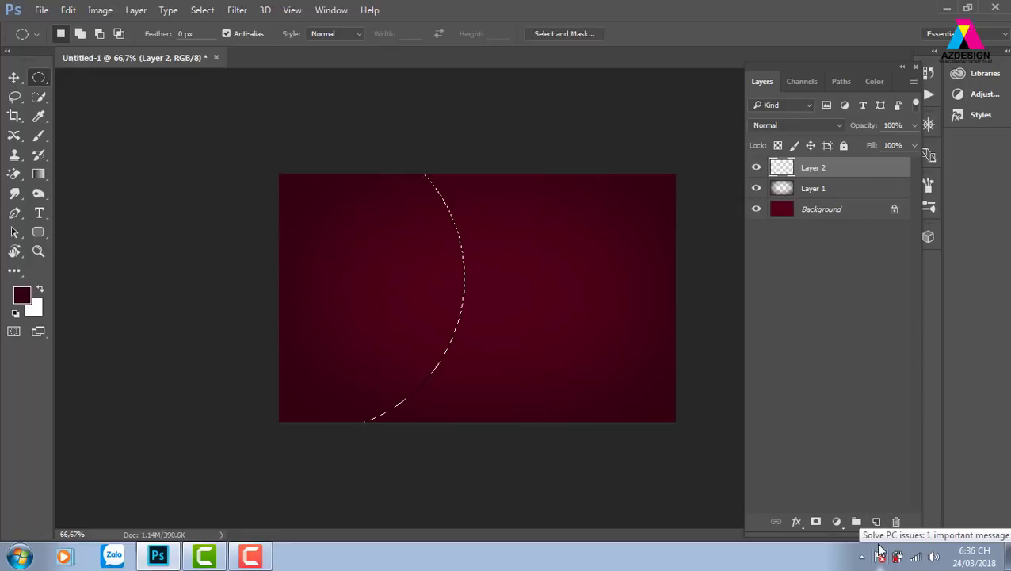
key("ctrl+BackSpace")
key("ctrl+d")
key("v")
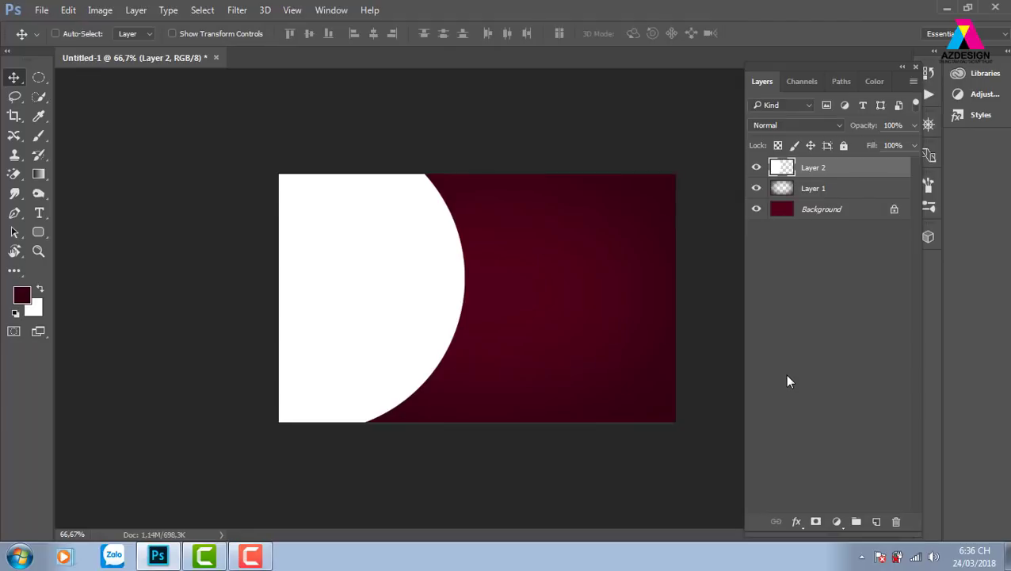
key("ctrl")
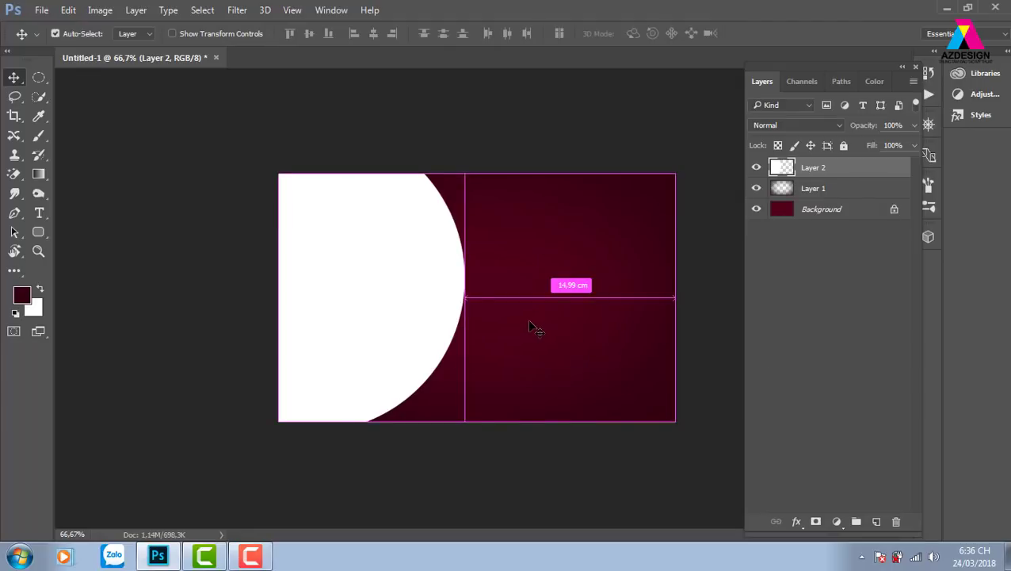
key("ctrl+minus")
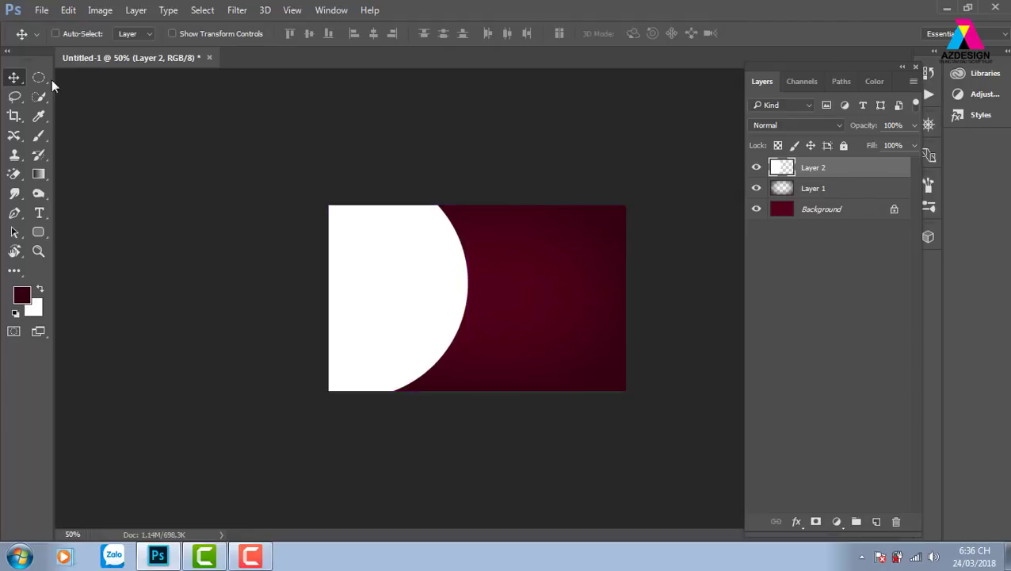
Mark a slightly smaller circle just inside the white shape's curve.
key("m")
left_click_drag(220, 117, 531, 426)
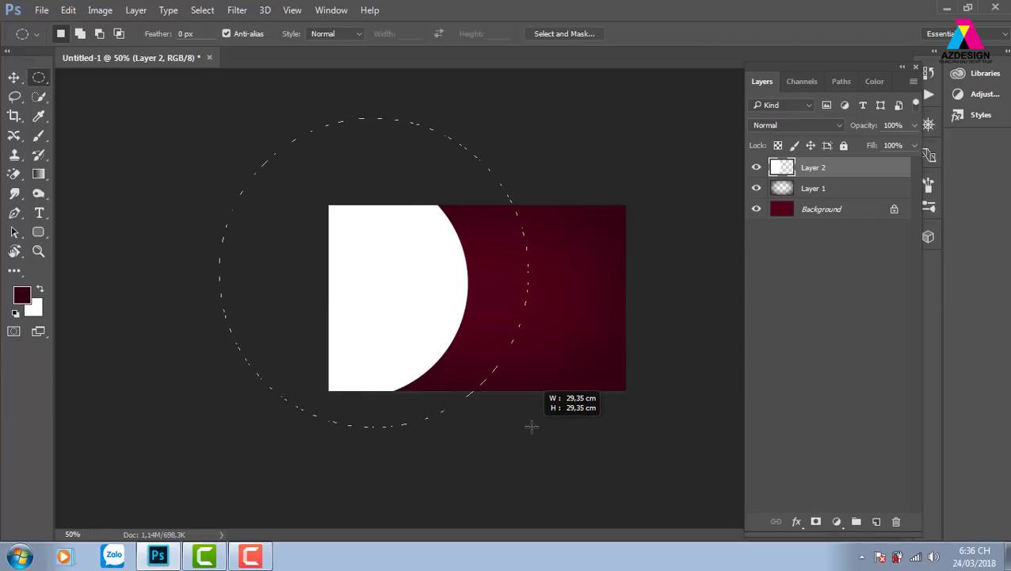
left_click_drag(530, 426, 515, 390)
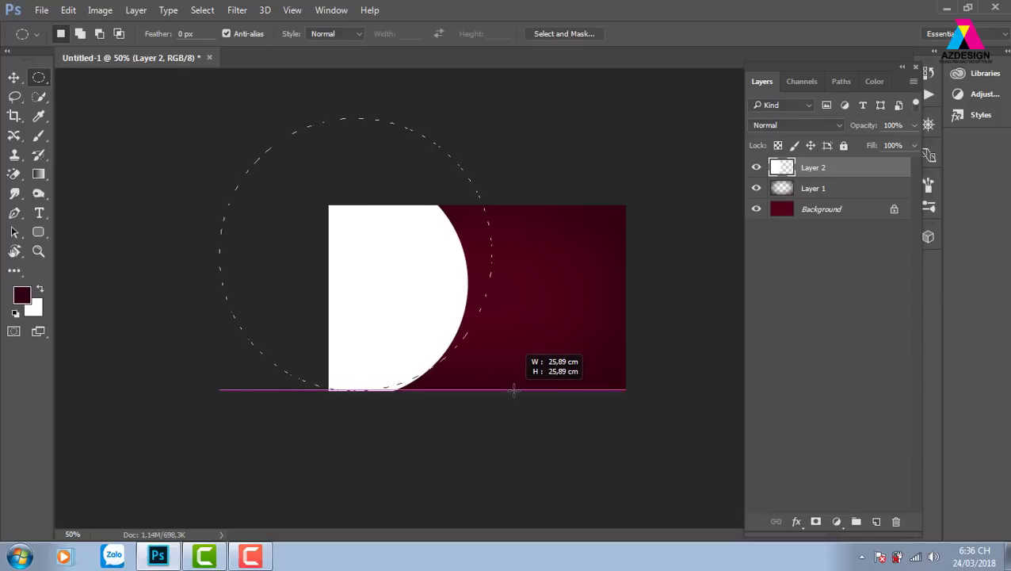
left_click_drag(513, 390, 482, 370)
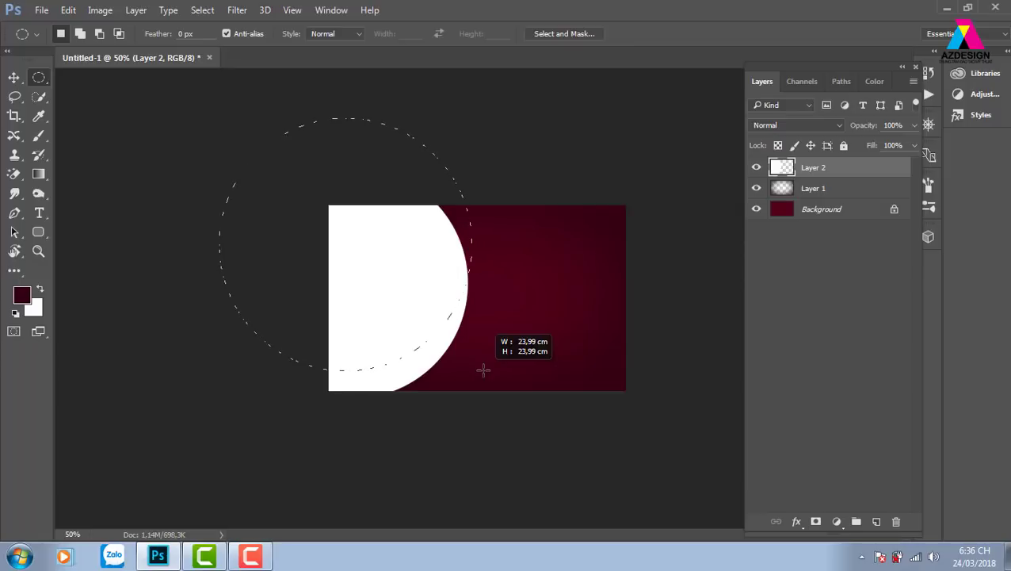
mouse_move(482, 369)
left_mouse_down()
mouse_move(470, 410)
mouse_move(479, 400)
left_mouse_up()
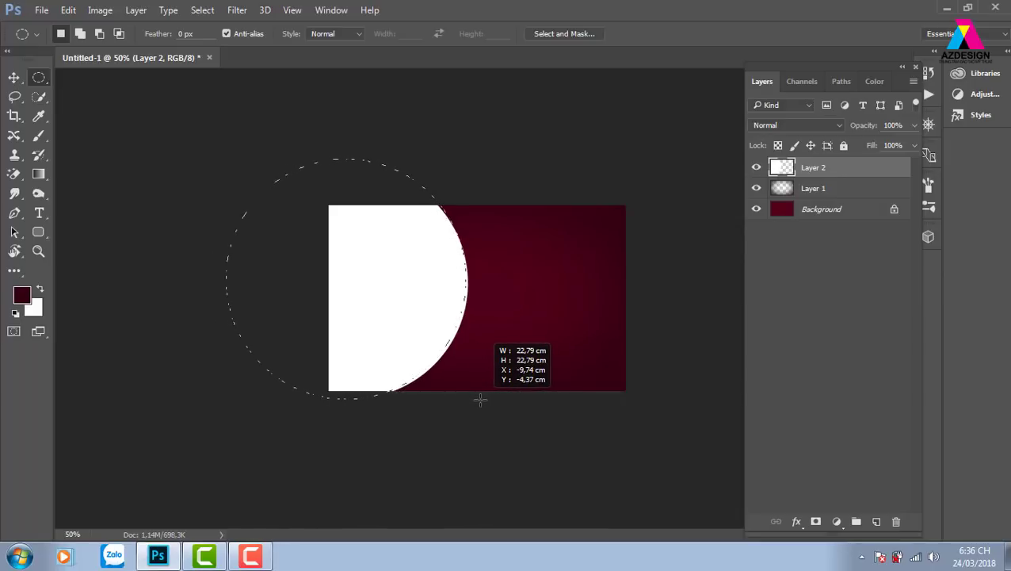
left_click_drag(479, 400, 466, 399)
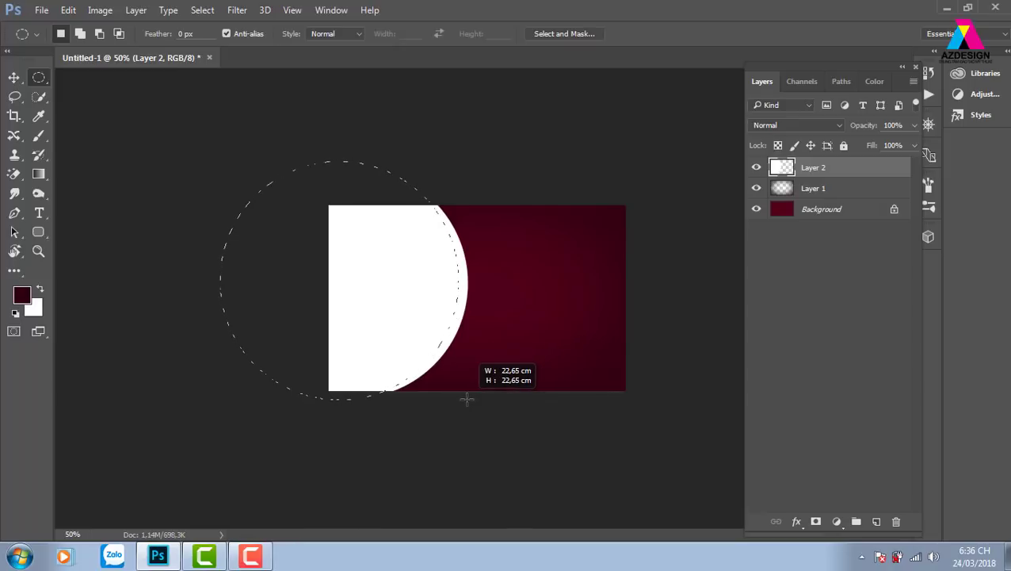
left_click_drag(467, 398, 467, 398)
key("ctrl+d")
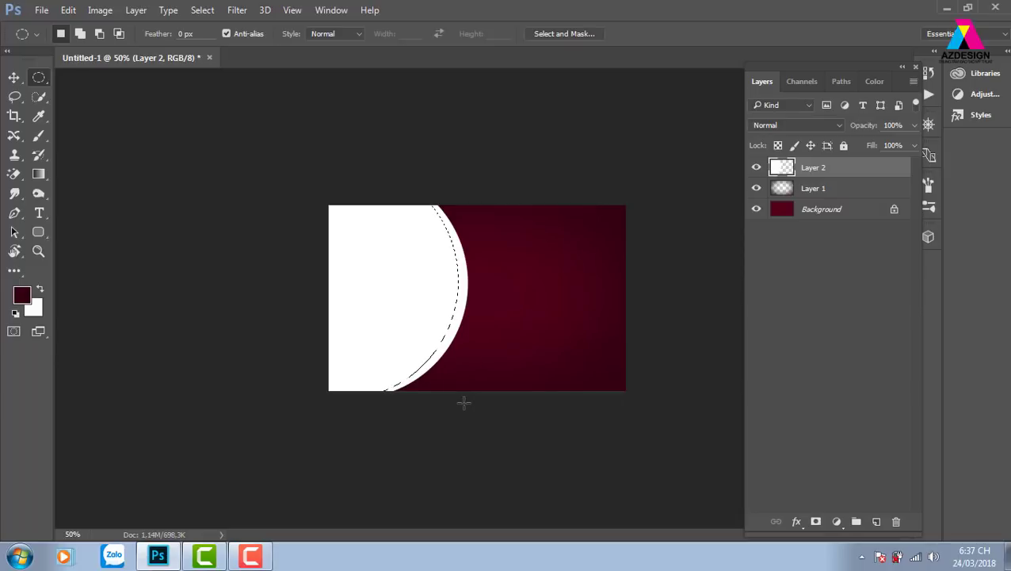
Feather the inner circle 50 px and delete it repeatedly, leaving a faint white arc.
right_click(414, 263)
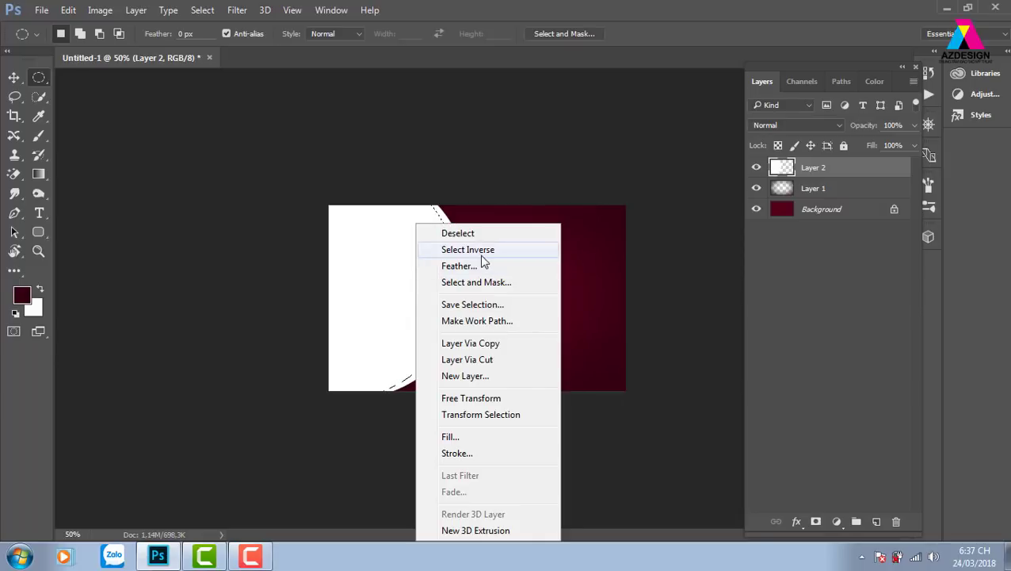
left_click(475, 266)
key("Return")
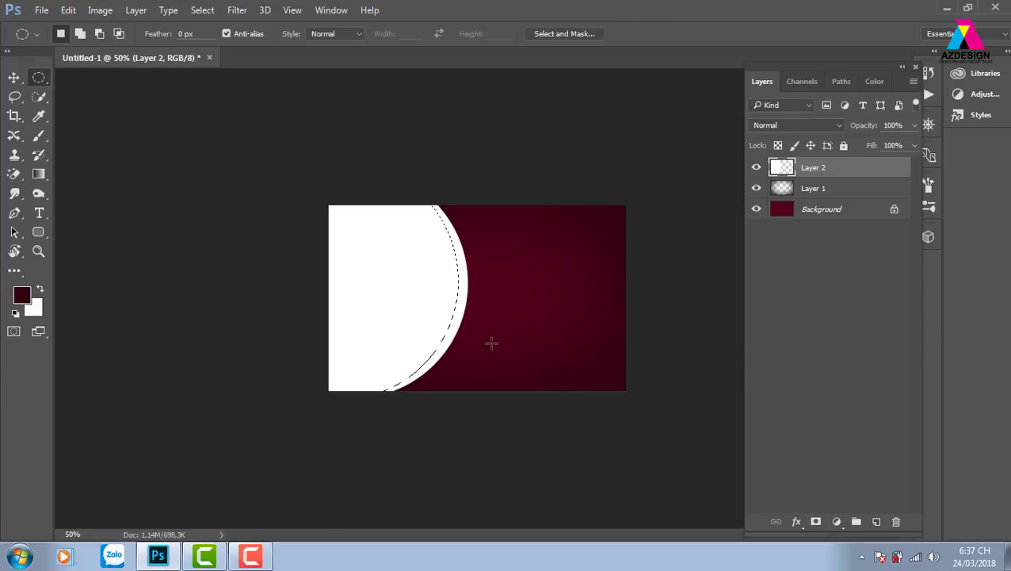
key("Delete")
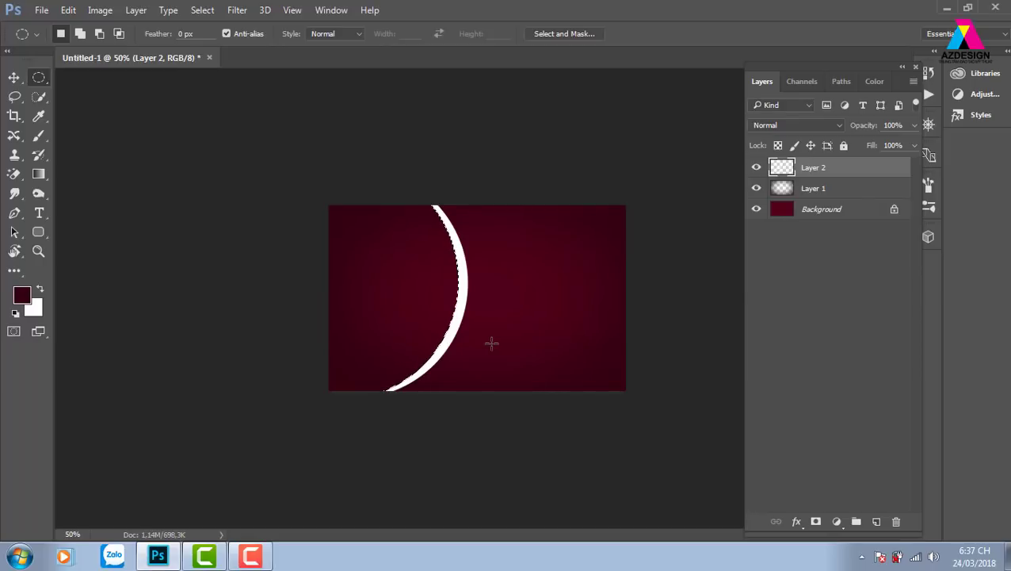
key("ctrl+z")
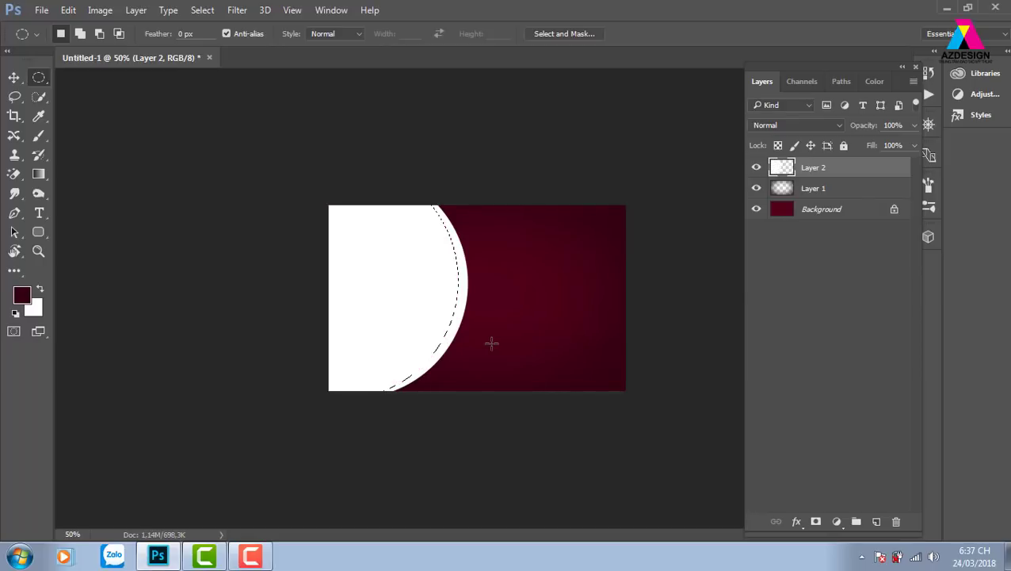
key("shift+F6")
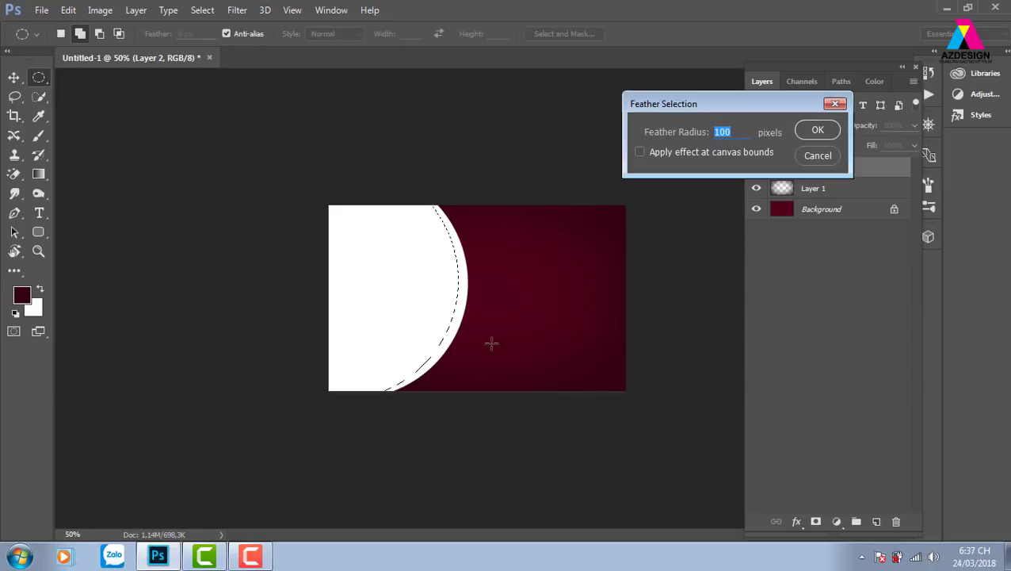
type("50")
key("Return")
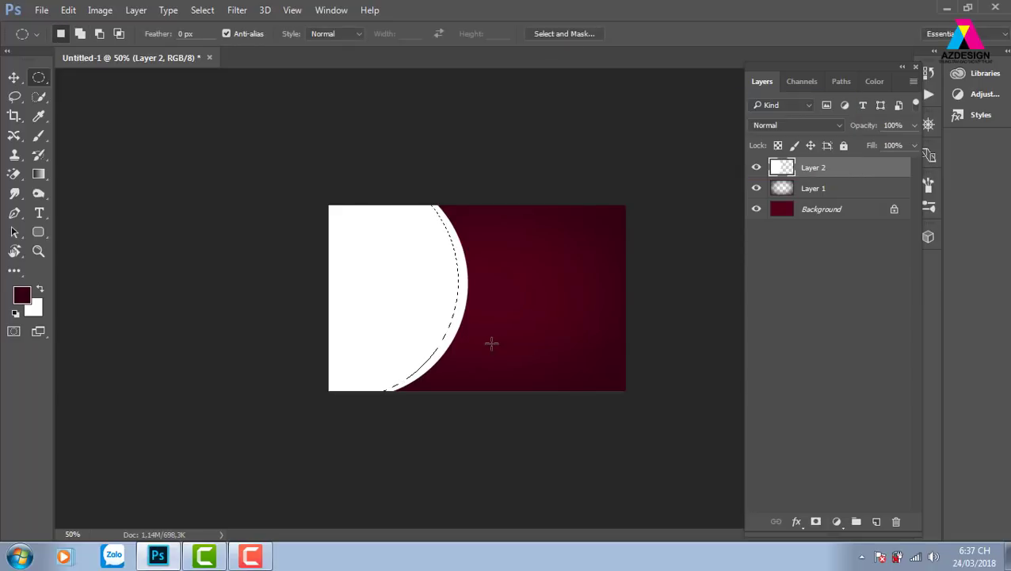
key("Delete")
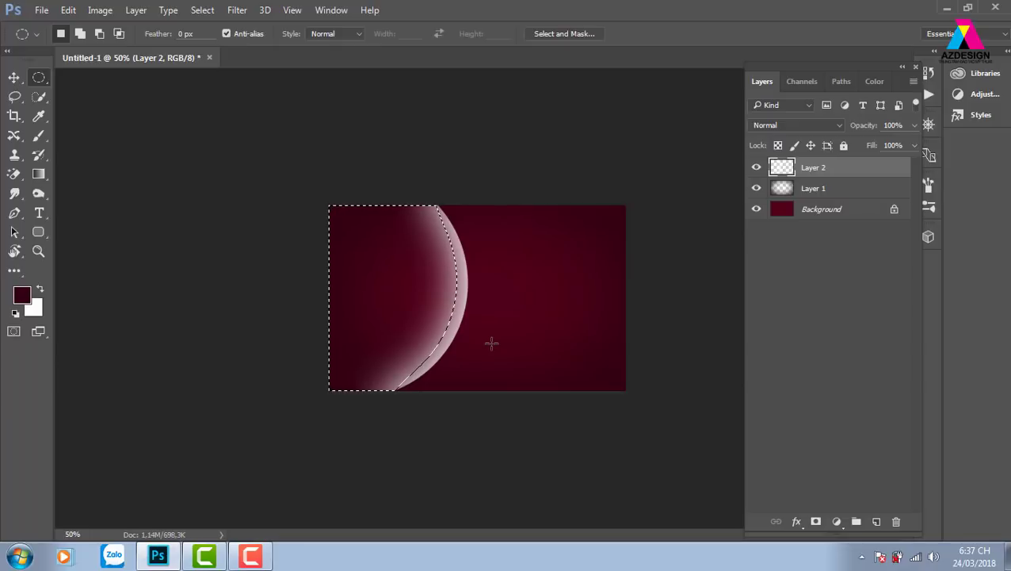
key("Delete")
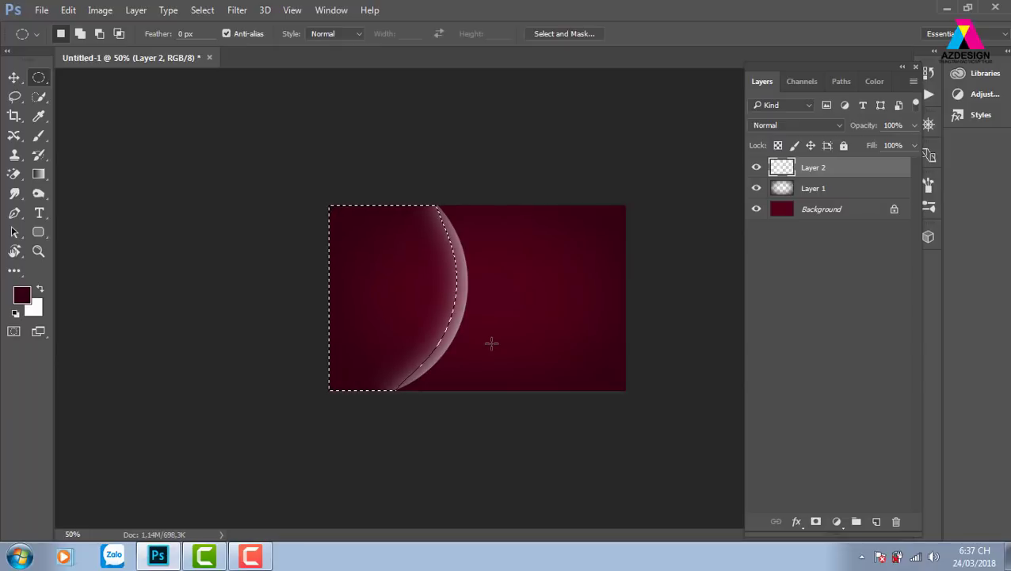
key("Delete")
key("Delete")
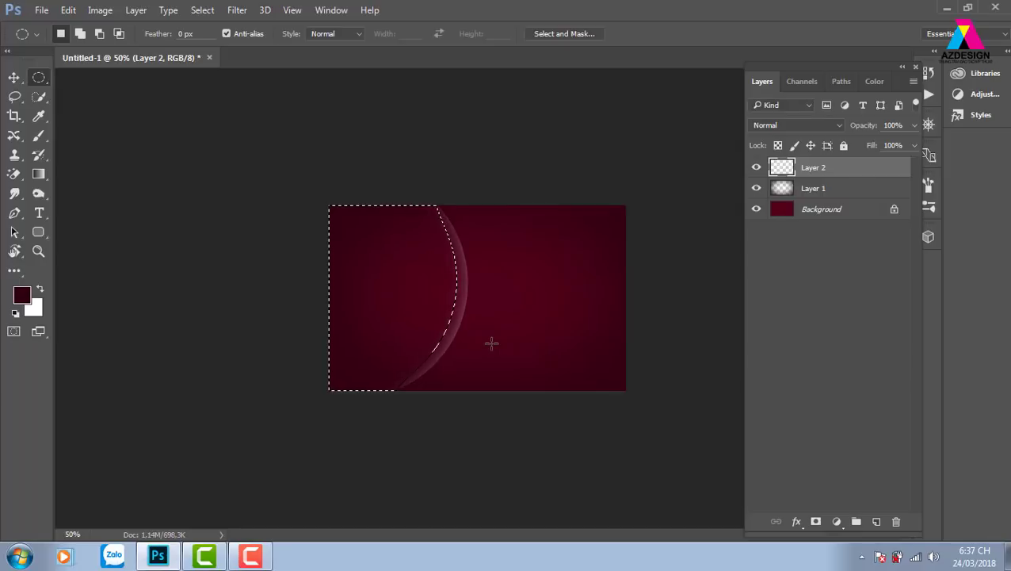
Deselect, try Overlay blending on Layer 2, then revert it to Normal.
key("v")
key("ctrl+d")
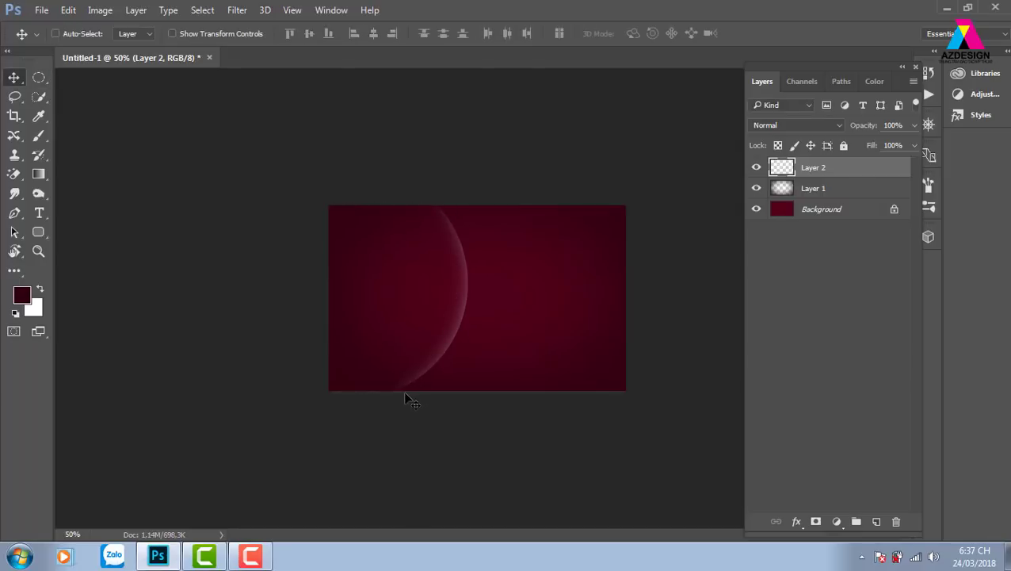
left_click(812, 121)
left_click(776, 272)
left_click(812, 127)
left_click(792, 136)
left_click(40, 77)
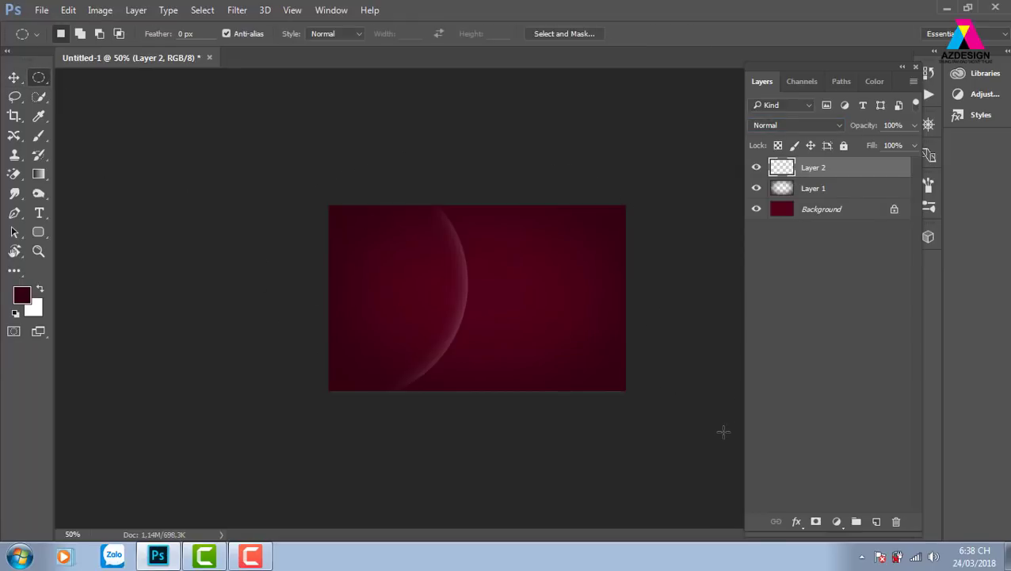
Fill a large circle with white on a new Layer 3.
mouse_move(722, 429)
left_mouse_down()
mouse_move(706, 370)
mouse_move(749, 314)
mouse_move(835, 367)
mouse_move(835, 349)
left_mouse_up()
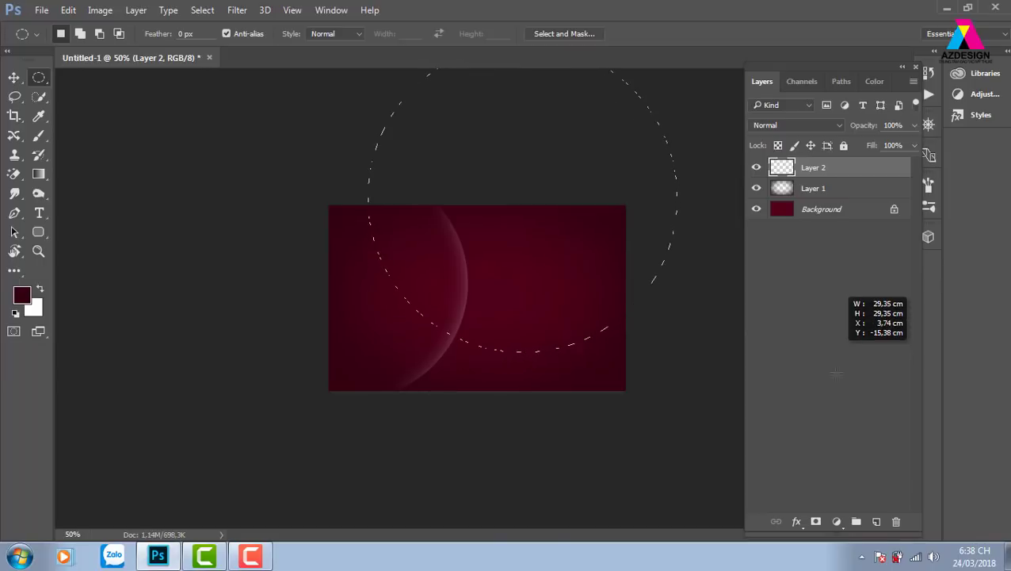
left_click(876, 521)
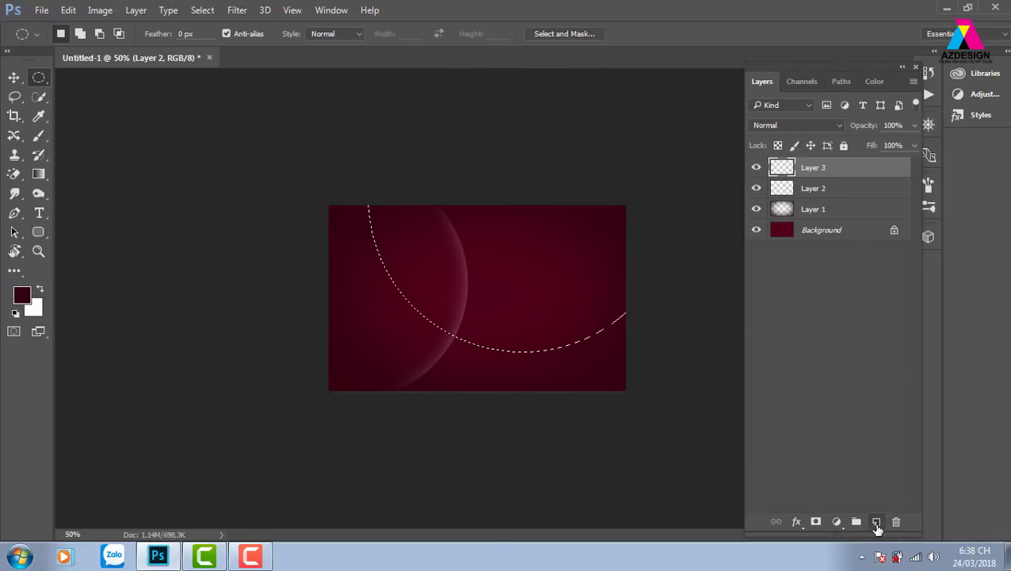
key("ctrl+BackSpace")
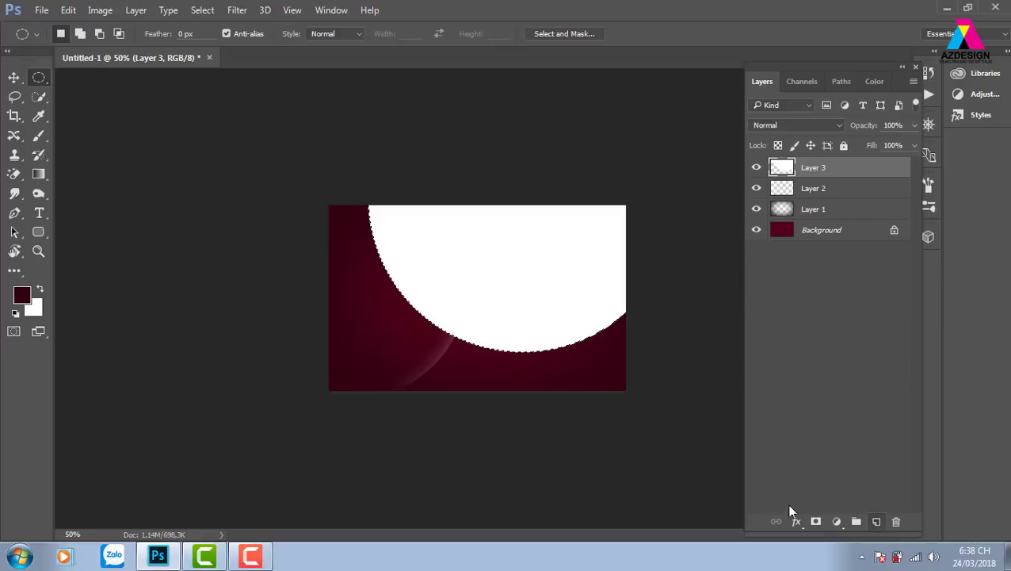
key("v")
key("ctrl+d")
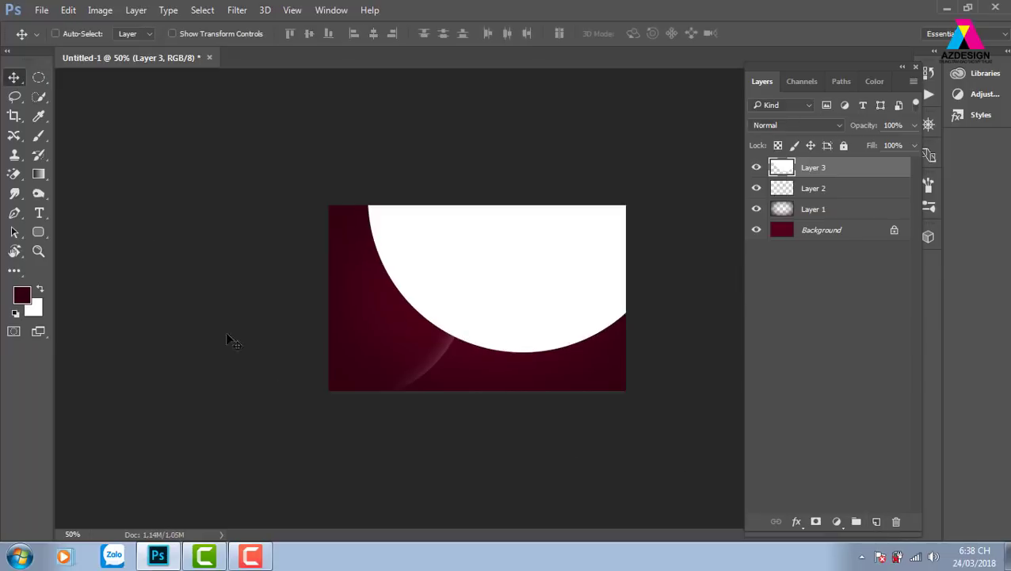
Mark an offset circle overlapping the new white circle.
left_click(38, 78)
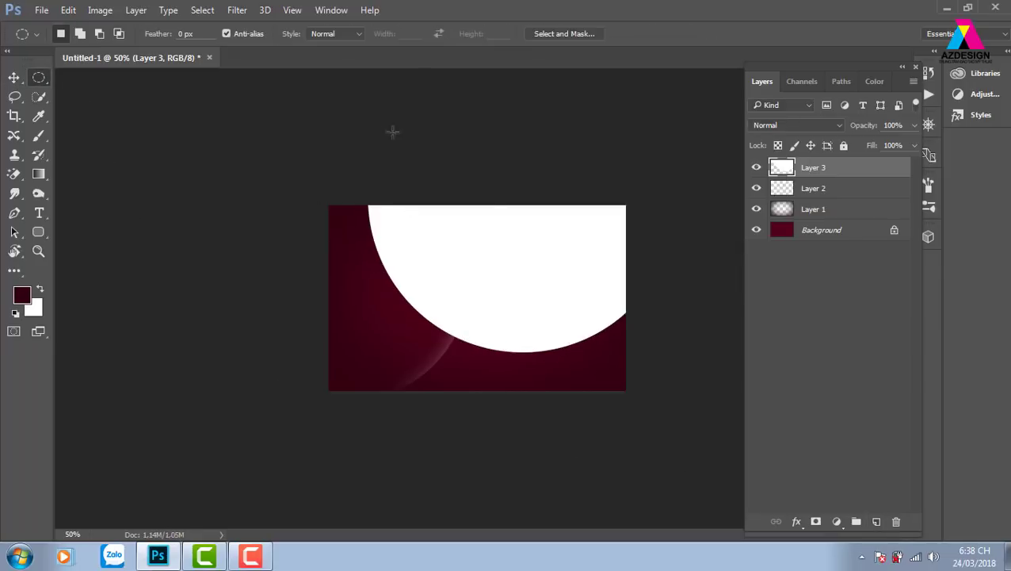
mouse_move(716, 356)
left_mouse_down()
mouse_move(721, 319)
mouse_move(705, 315)
mouse_move(786, 359)
mouse_move(737, 342)
left_mouse_up()
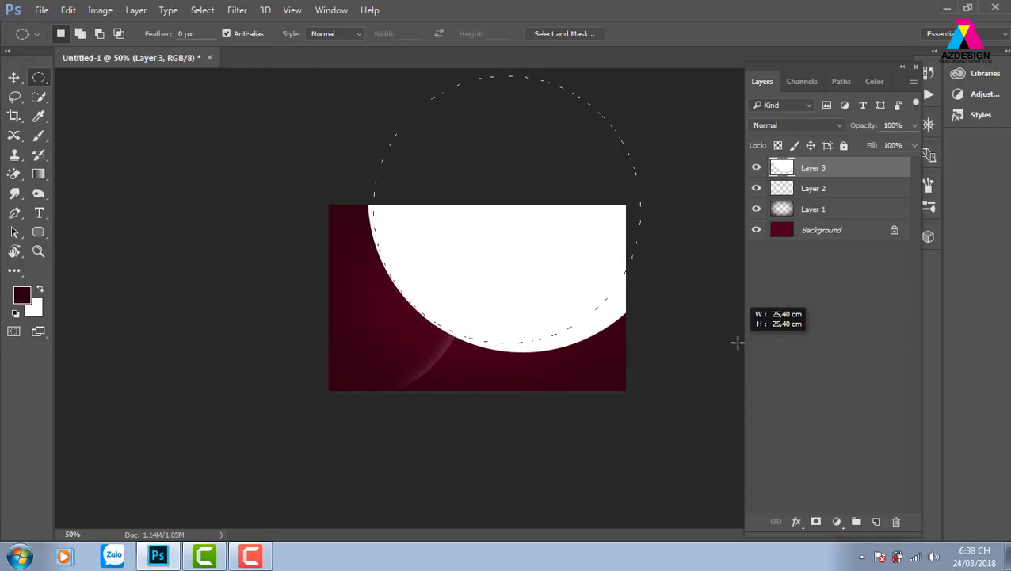
left_click_drag(737, 342, 780, 419)
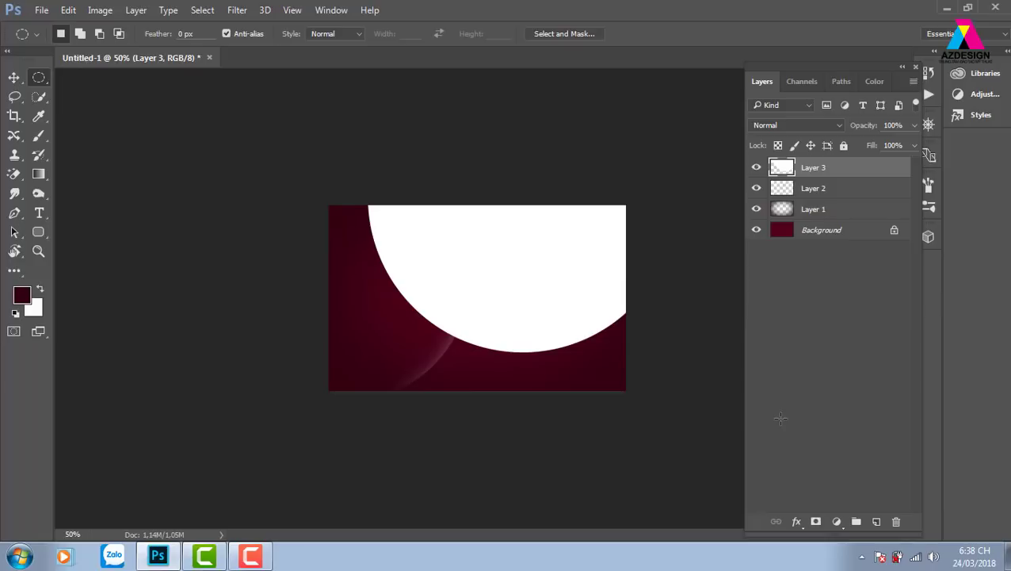
key("ctrl+d")
left_click_drag(369, 105, 705, 380)
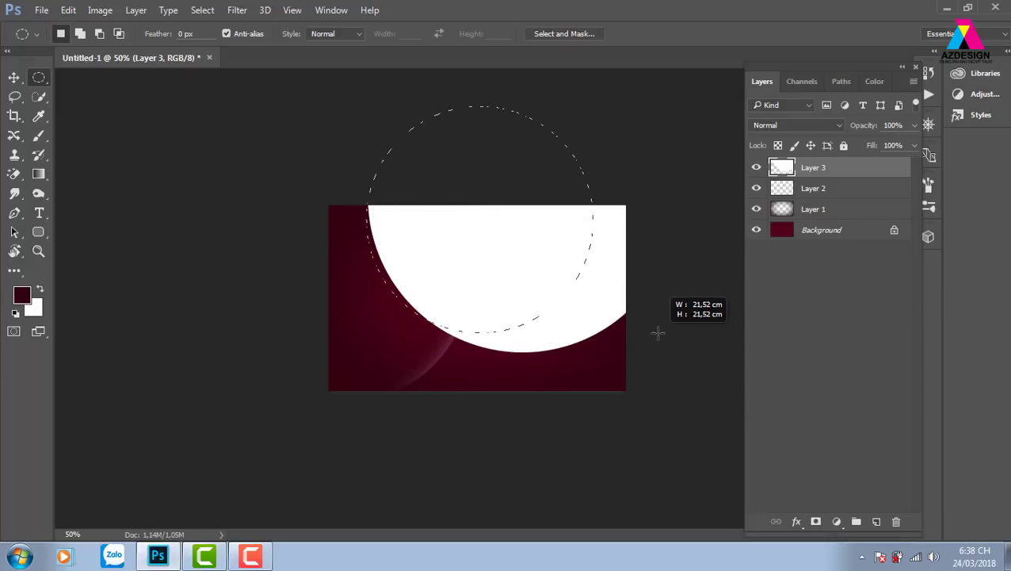
mouse_move(705, 380)
left_mouse_down()
mouse_move(728, 325)
mouse_move(713, 332)
mouse_move(767, 415)
left_mouse_up()
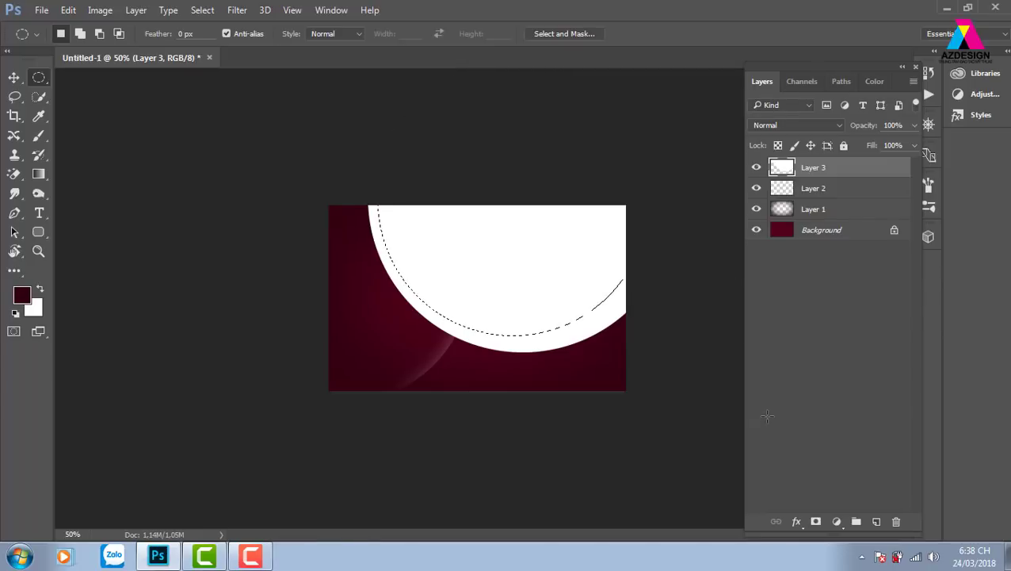
Feather the selection 50 px and delete repeatedly, leaving only a soft glowing arc.
key("shift+F6")
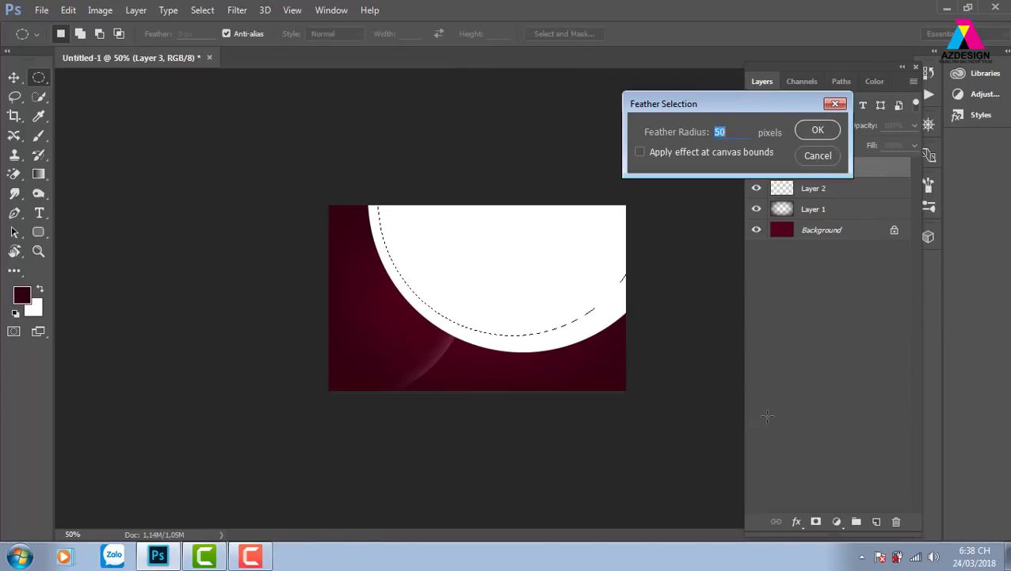
key("Return")
key("Delete")
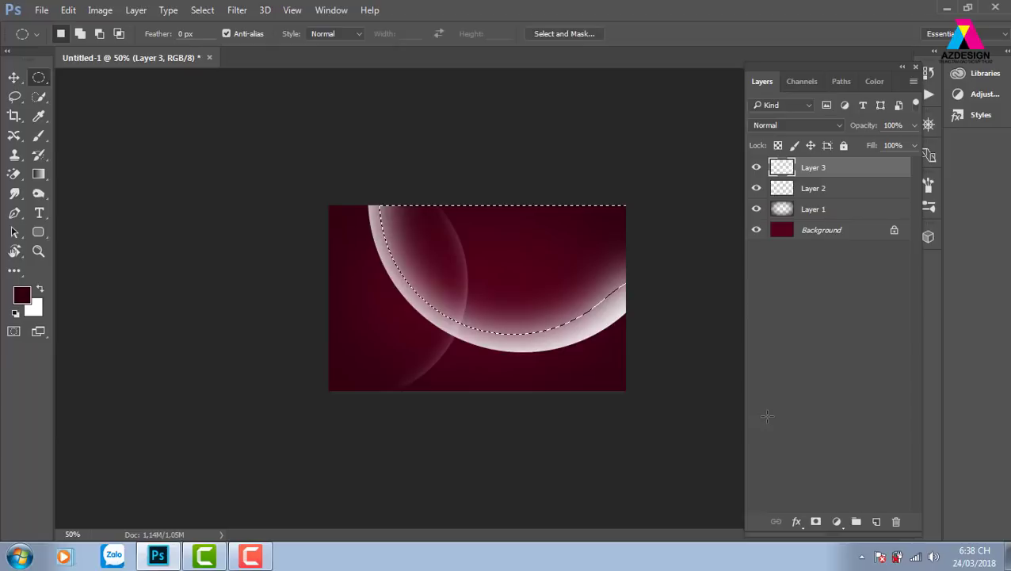
key("Delete")
key("Delete")
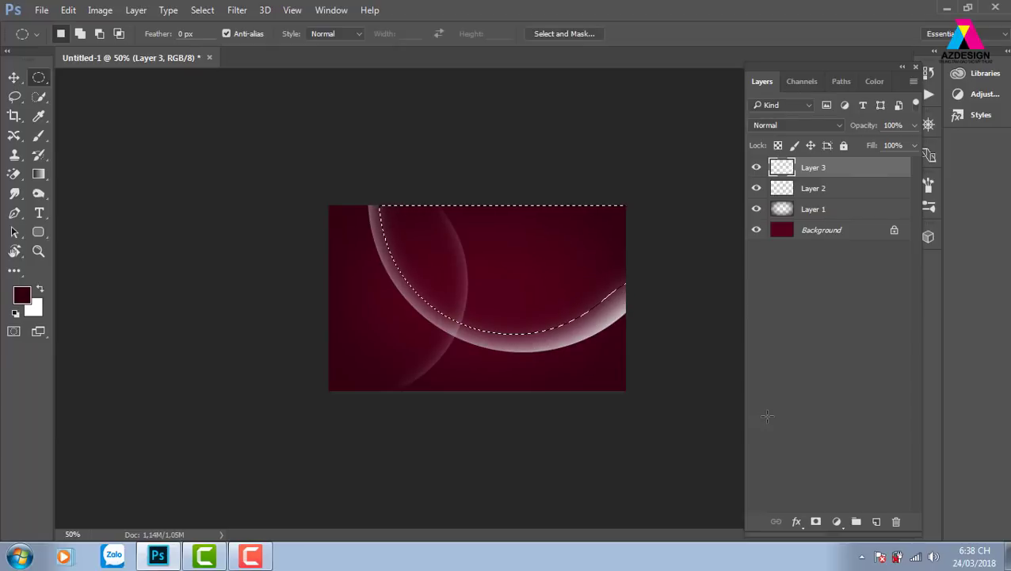
key("Delete")
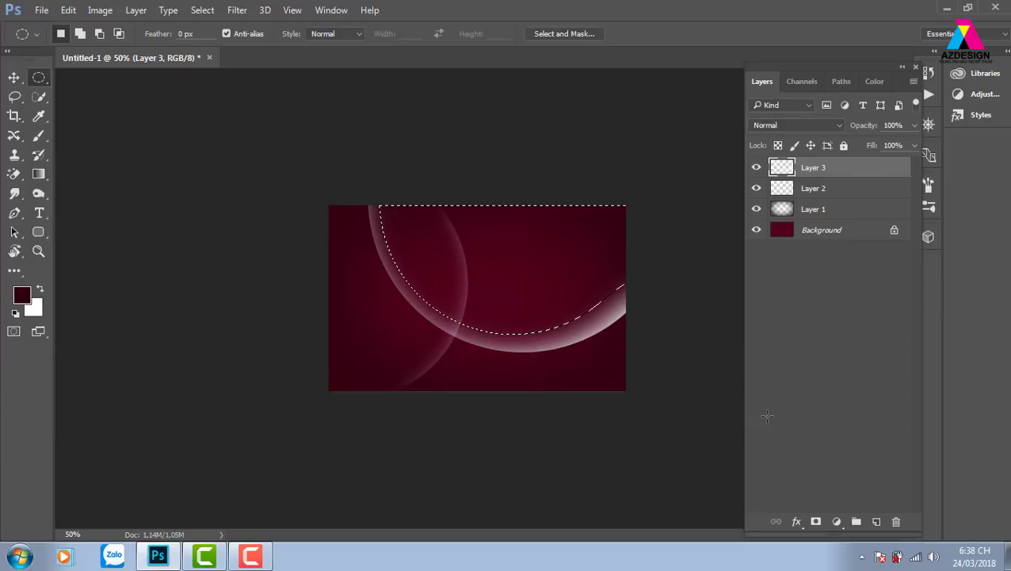
key("Delete")
key("v")
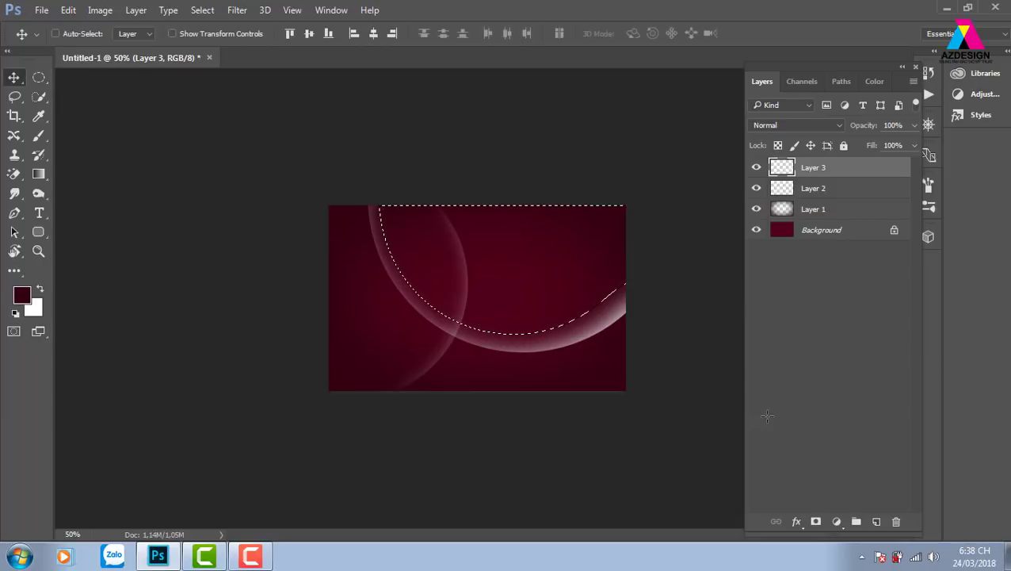
key("ctrl+d")
Set Layer 3 to 20% opacity and erase a feathered strip so the arc fades out rightward.
key("4")
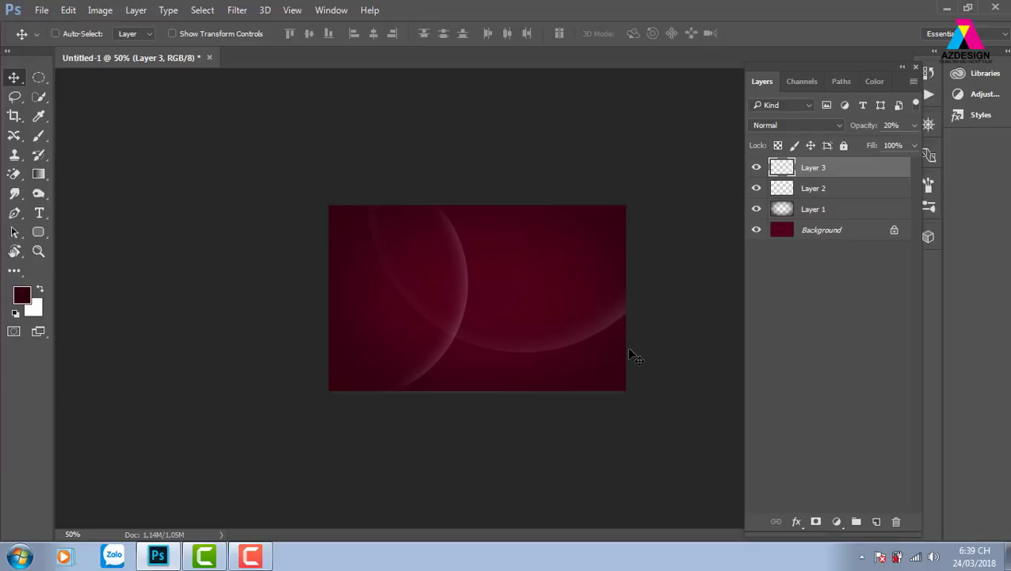
right_click(39, 80)
left_click(78, 80)
left_click_drag(594, 176, 719, 468)
key("shift+F6")
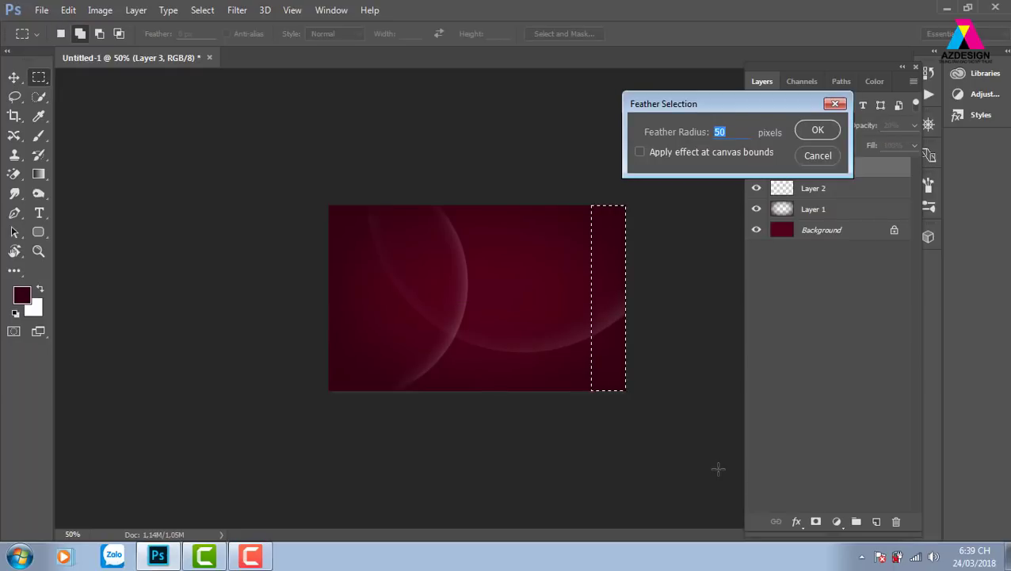
key("Return")
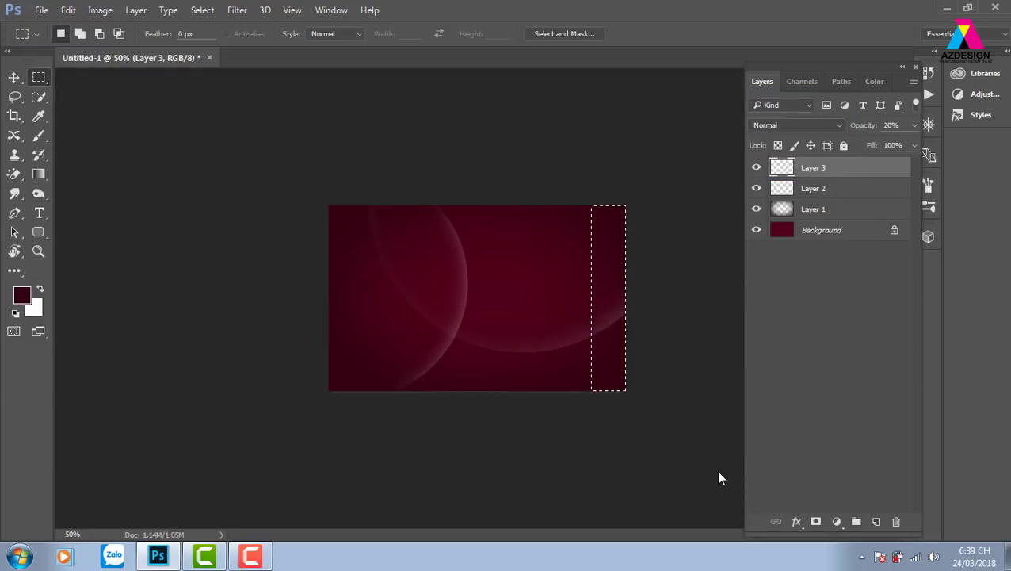
key("v")
key("ctrl+d")
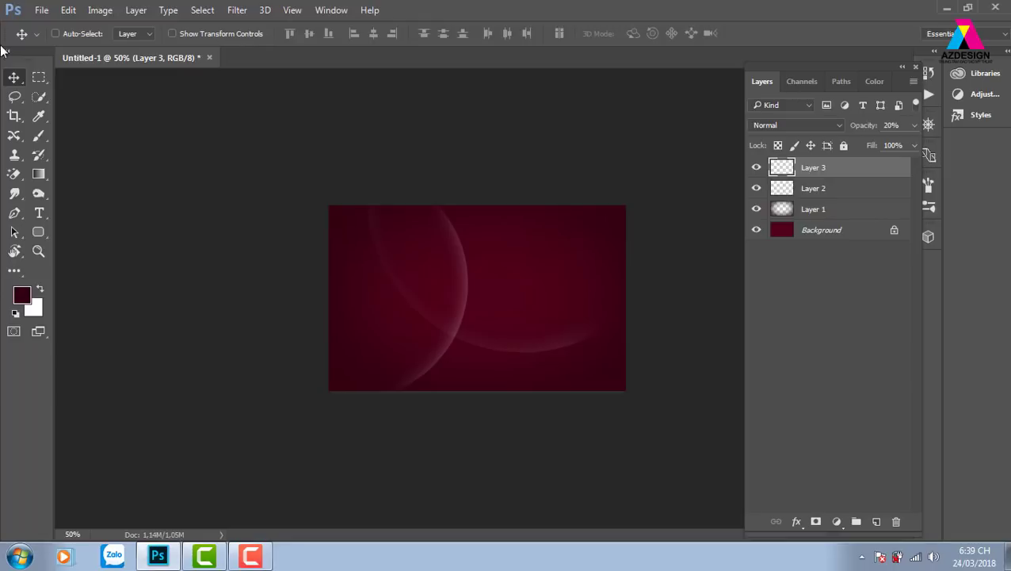
Zoom in and mark a large circle over the banner's left side.
left_click(39, 77)
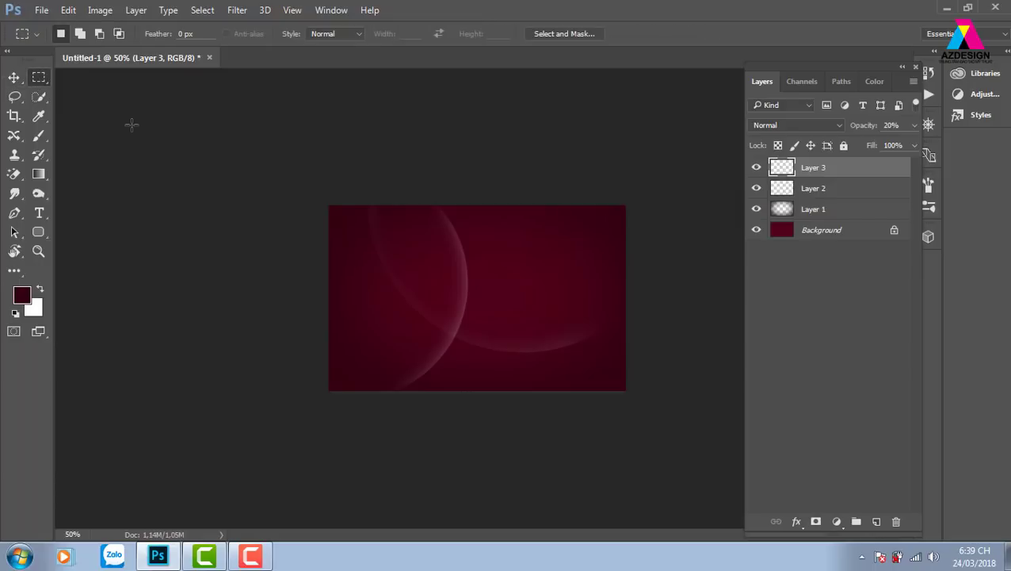
right_click(45, 80)
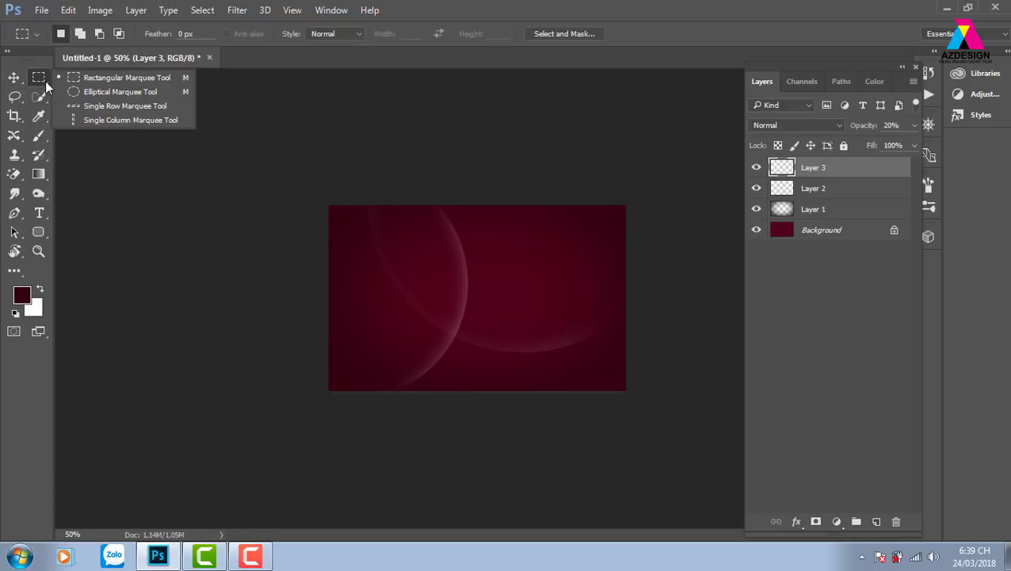
left_click(115, 92)
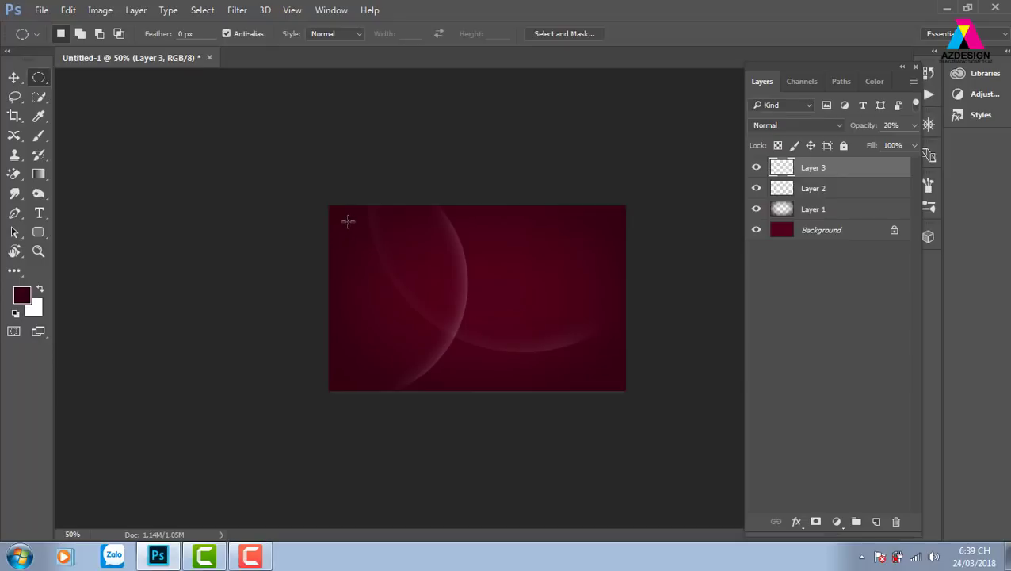
key("ctrl+plus")
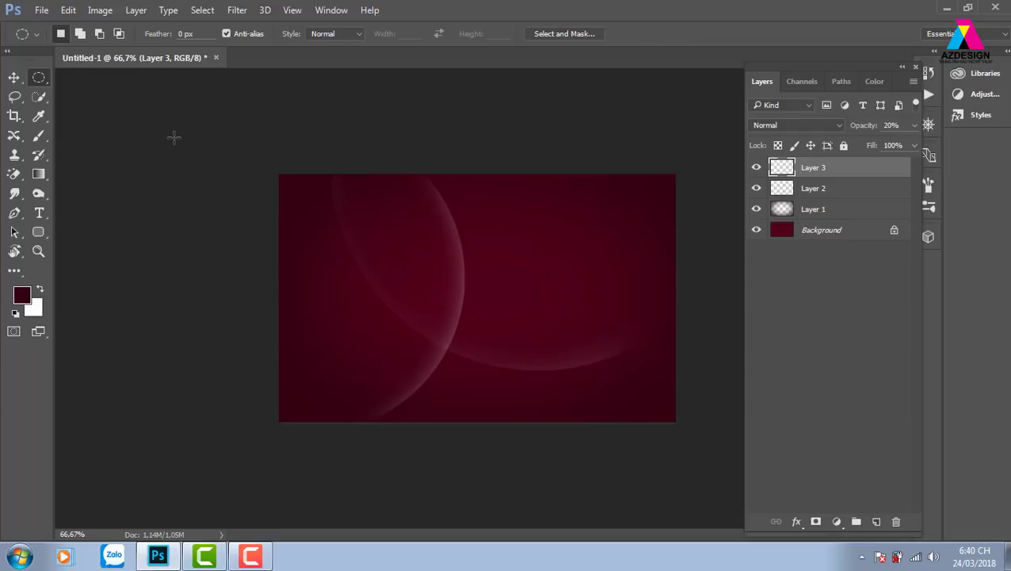
mouse_move(128, 145)
left_mouse_down()
mouse_move(425, 477)
mouse_move(448, 465)
left_mouse_up()
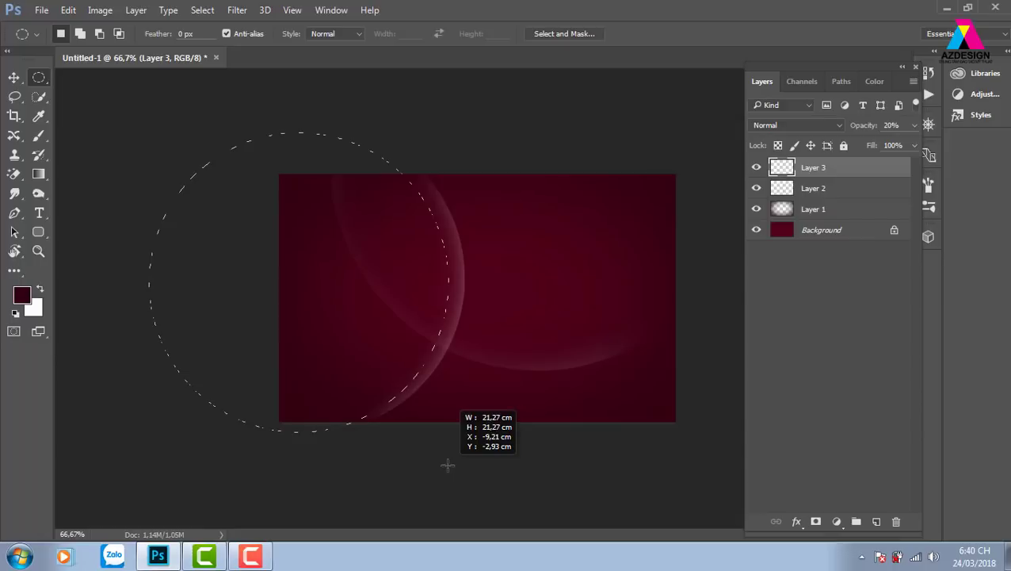
left_click_drag(448, 465, 448, 464)
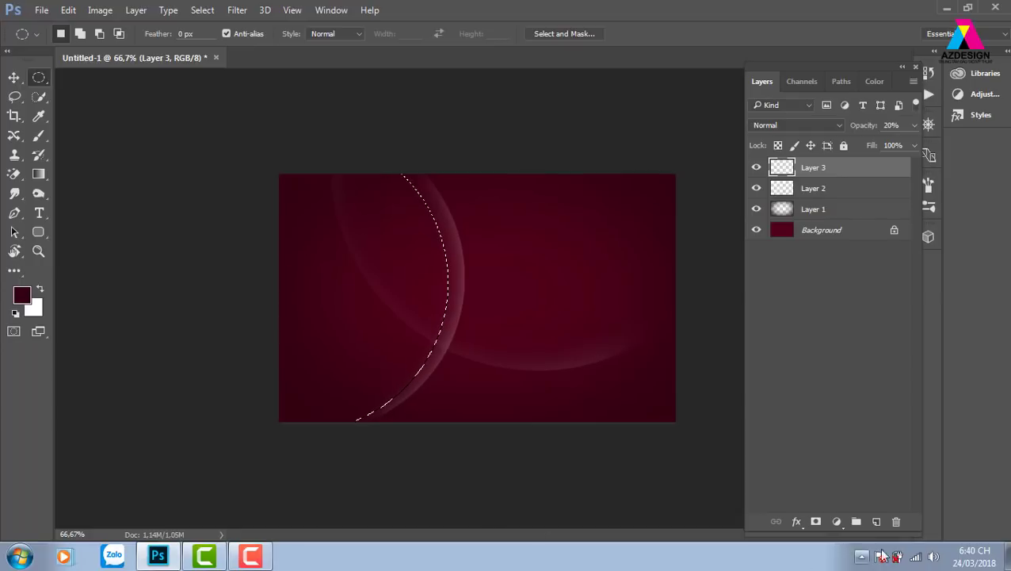
Fill the circle with white on a new Layer 4 and deselect.
left_click(876, 522)
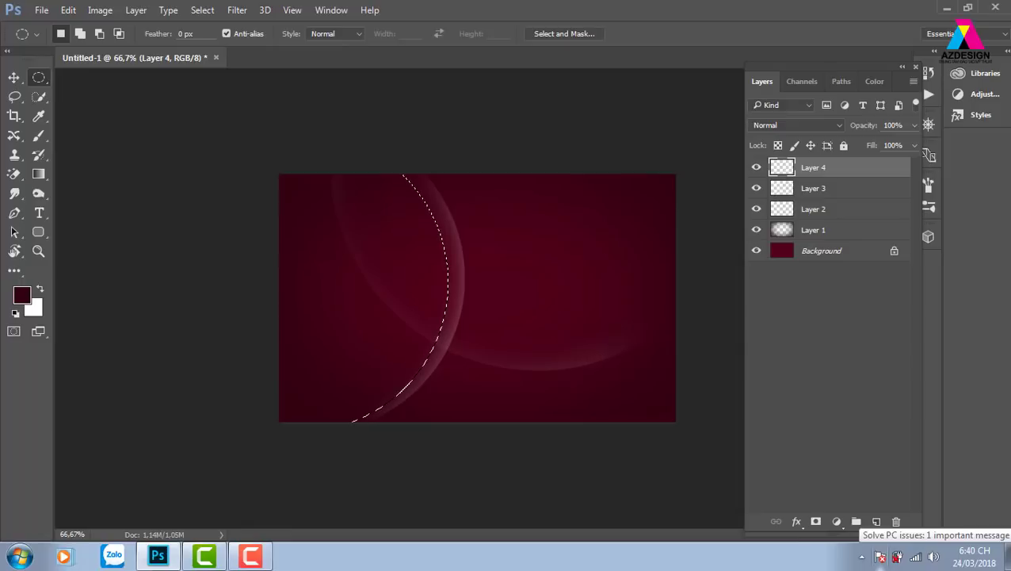
key("ctrl+BackSpace")
key("v")
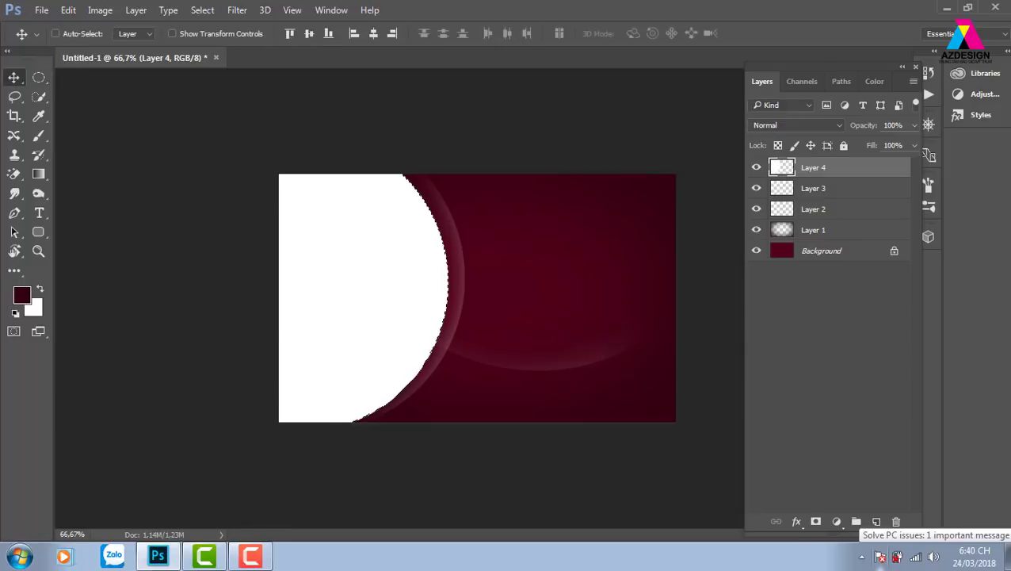
key("ctrl+d")
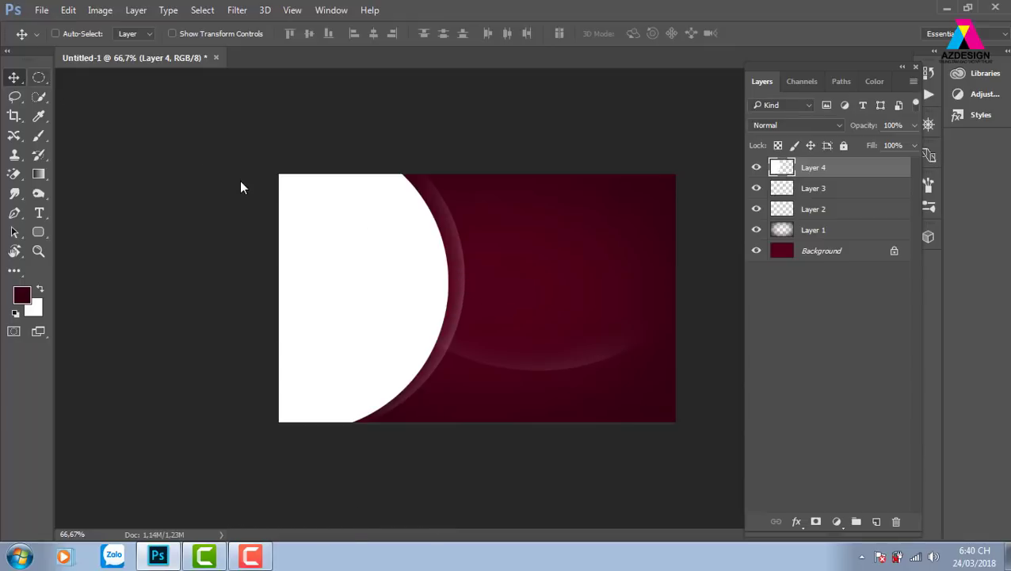
Mark a slightly larger circle around the white circle.
key("m")
mouse_move(510, 519)
left_mouse_down()
mouse_move(448, 468)
mouse_move(461, 461)
mouse_move(450, 444)
left_mouse_up()
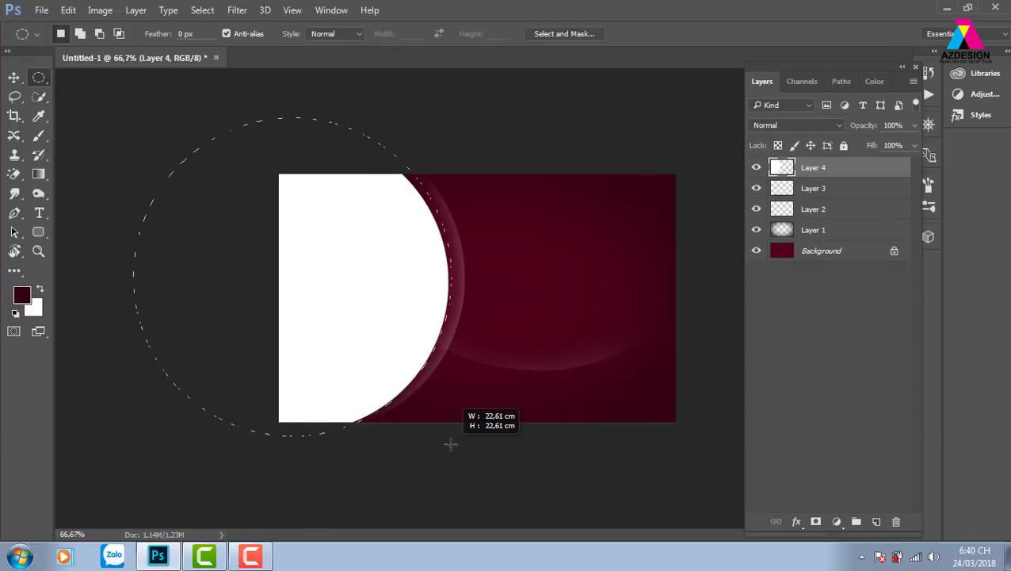
key("space")
left_click_drag(451, 444, 454, 443)
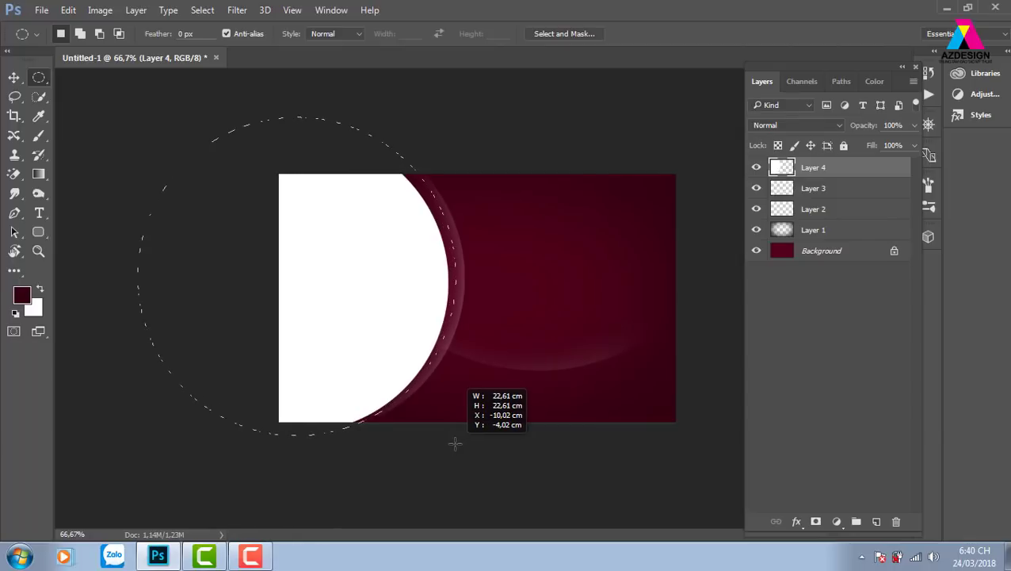
left_click_drag(455, 443, 455, 443)
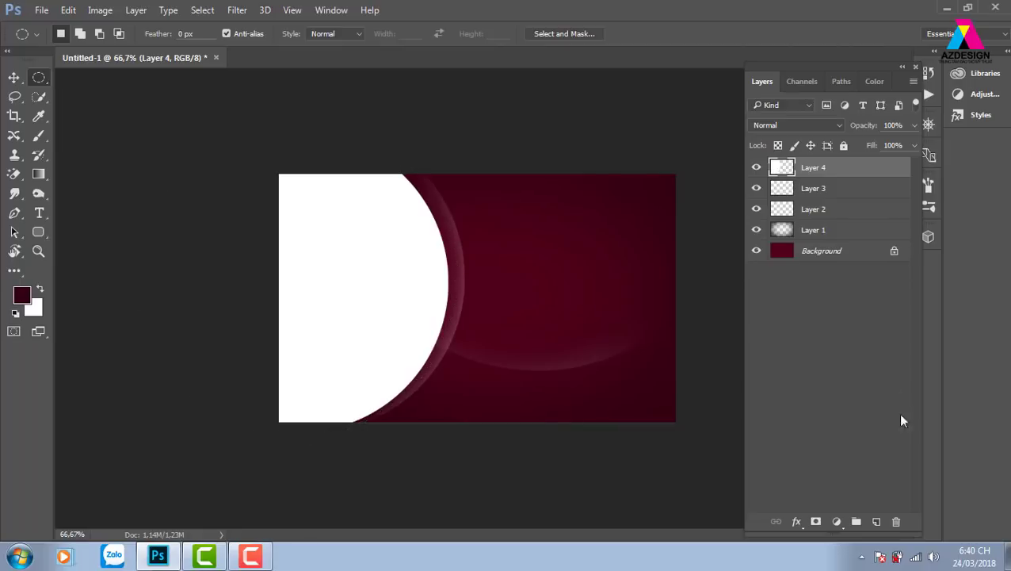
Fill it white on new Layer 5 at 50% opacity, placed beneath Layer 4.
left_click(877, 523)
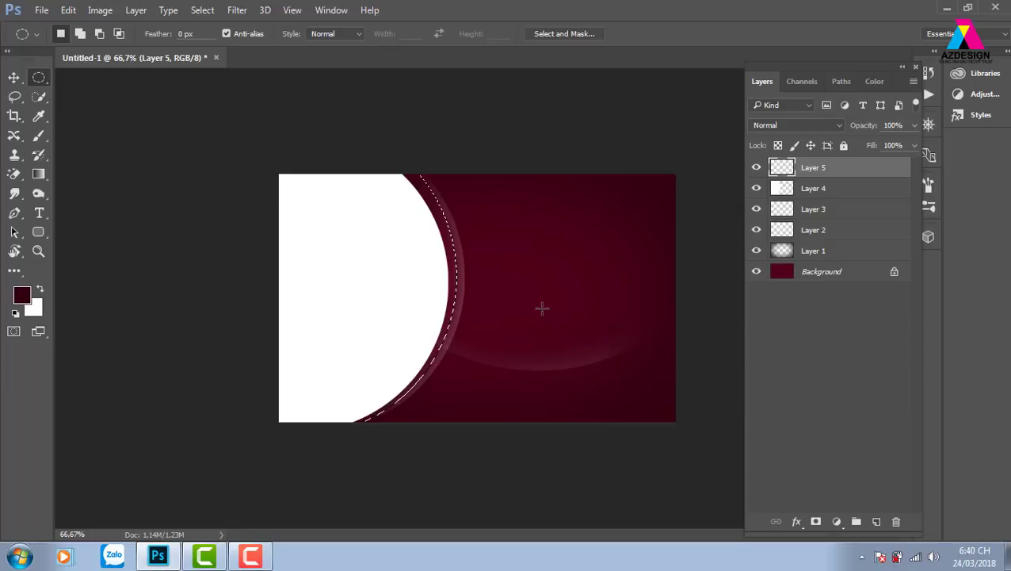
key("ctrl+d")
key("ctrl+shift+d")
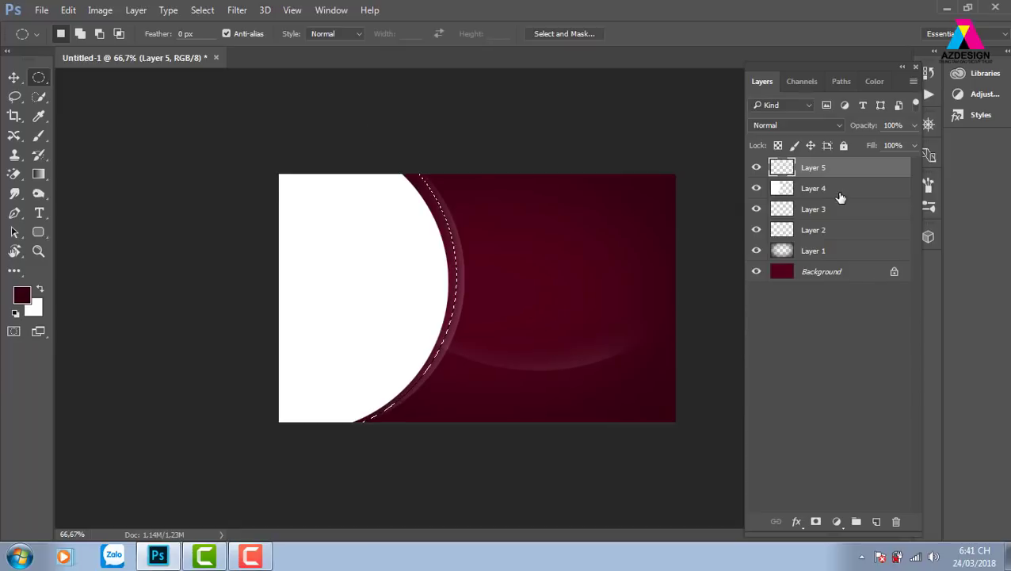
key("ctrl+BackSpace")
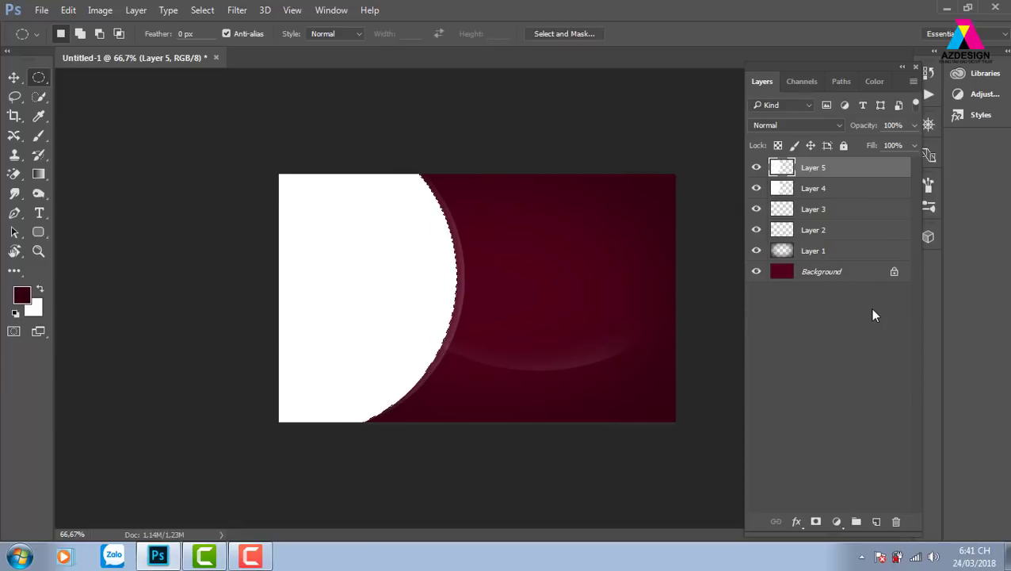
key("v")
key("ctrl+d")
key("5")
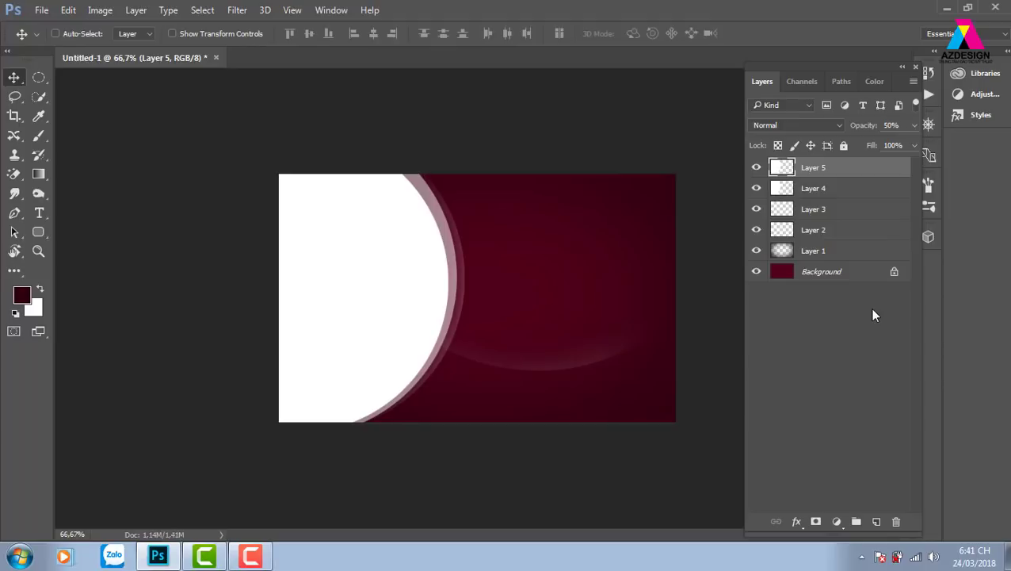
key("ctrl+bracketleft")
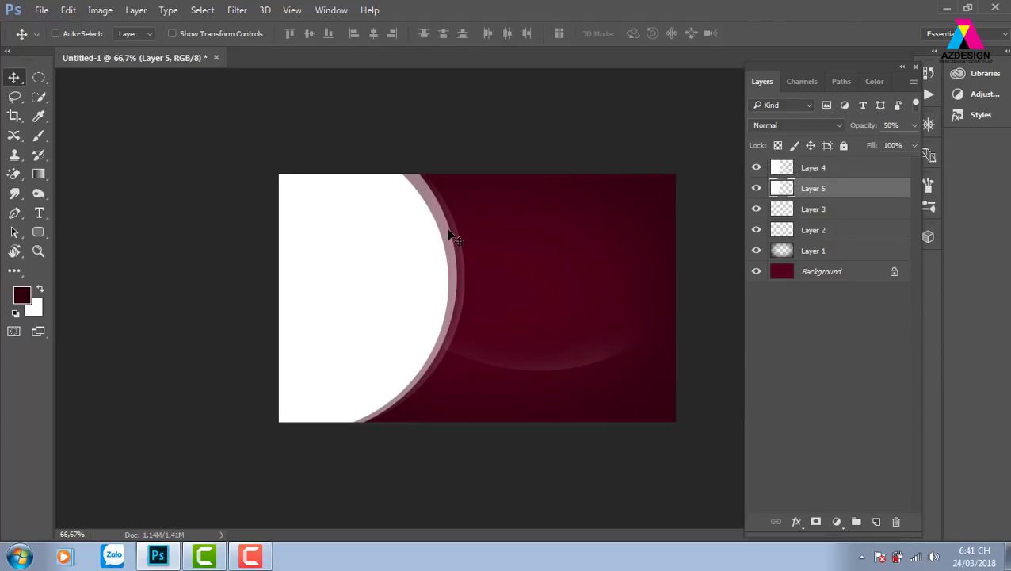
Select Layer 2 from the canvas and delete it.
right_click(463, 270)
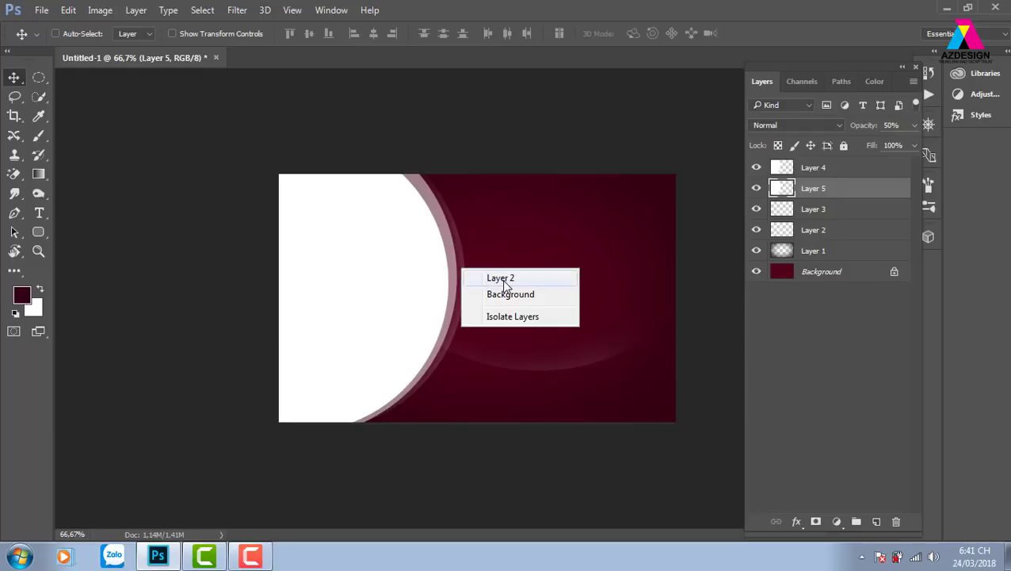
left_click(503, 279)
key("Delete")
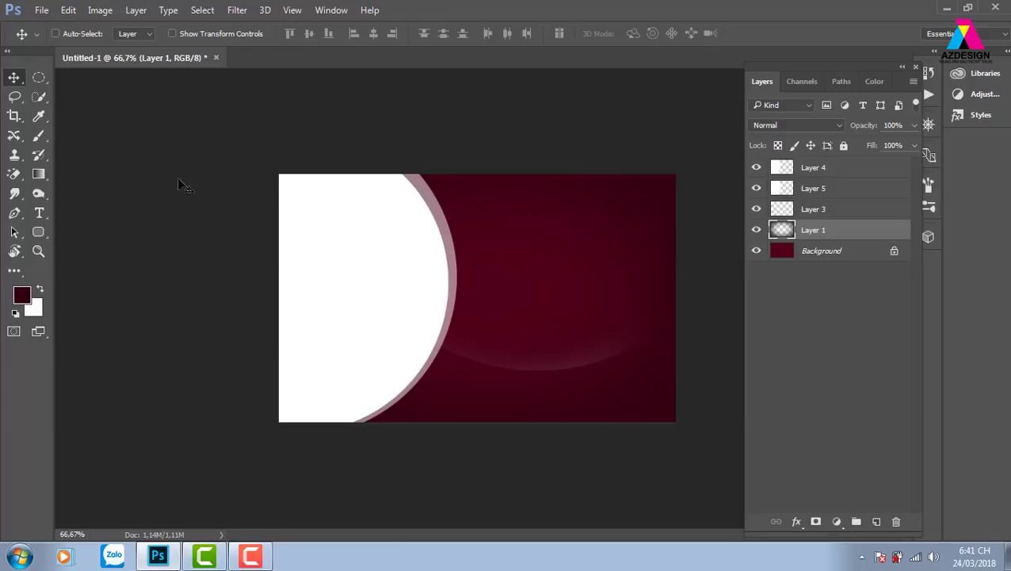
Fill a right-nudged circle with white on new Layer 6 at 30% opacity.
left_click(38, 77)
mouse_move(189, 115)
left_mouse_down()
mouse_move(556, 448)
mouse_move(500, 434)
left_mouse_up()
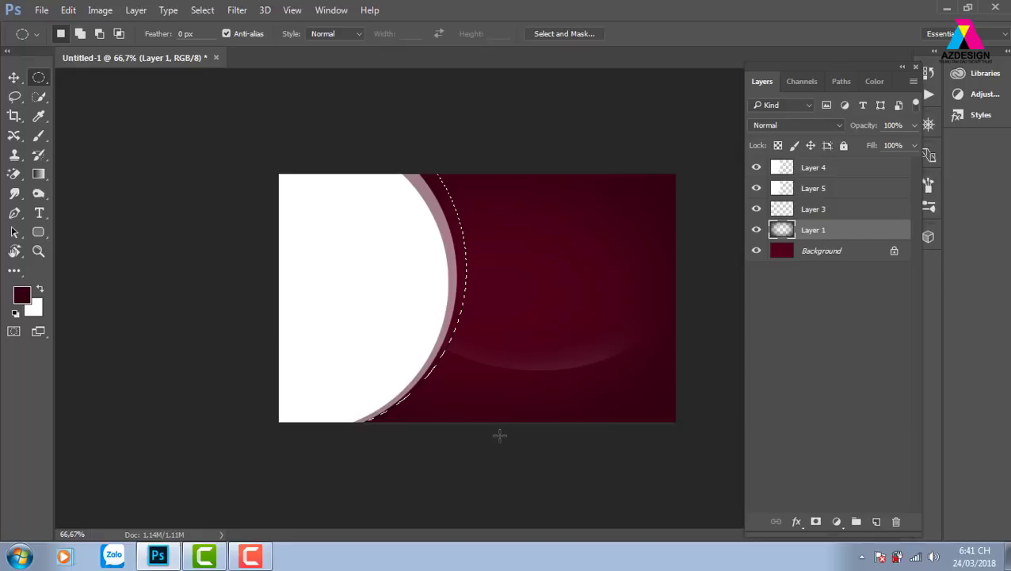
key("Right")
key("Right")
key("Right")
key("Right")
key("Right")
key("Right")
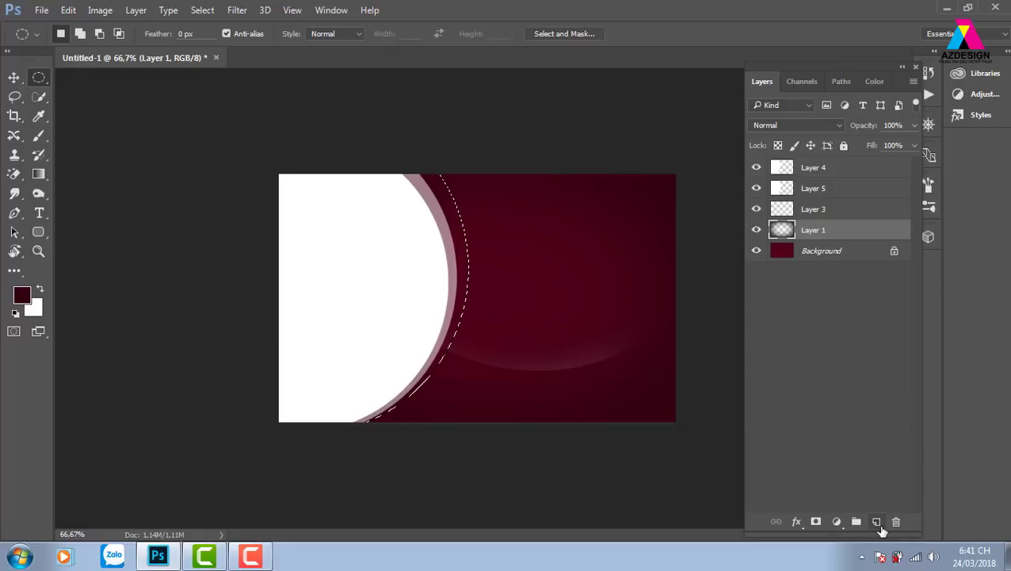
left_click(877, 522)
key("ctrl+BackSpace")
key("v")
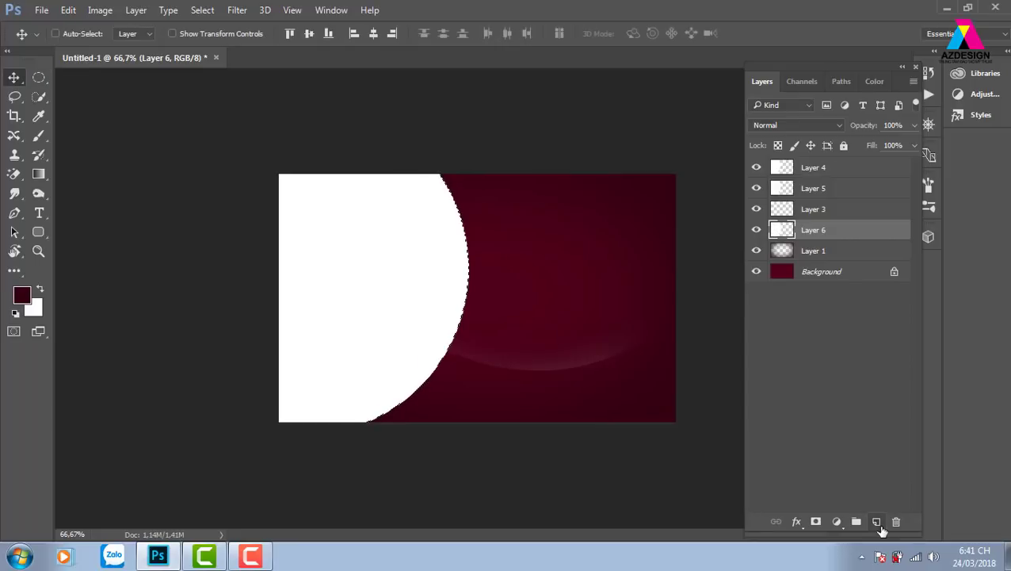
key("ctrl+d")
key("3")
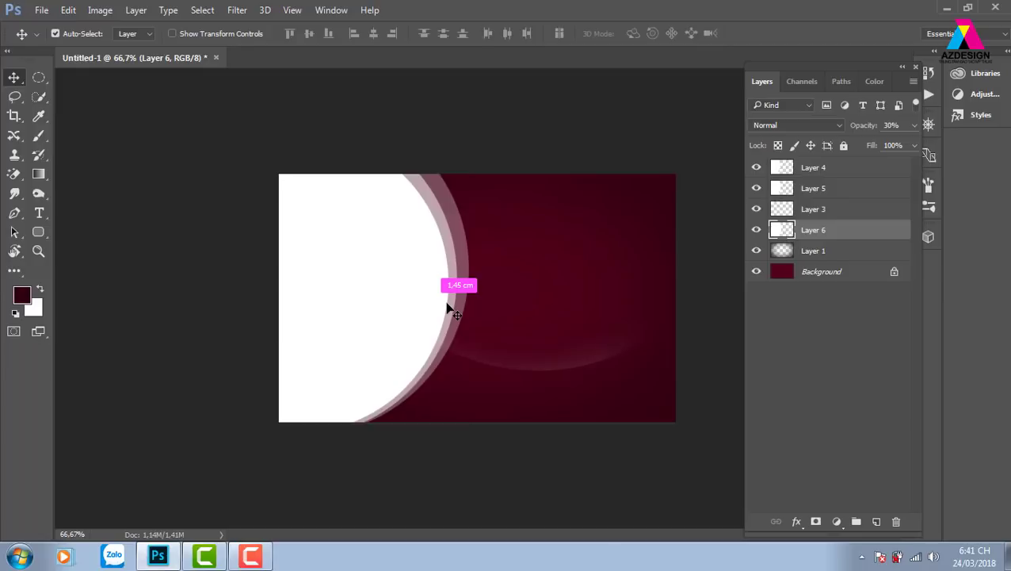
key("ctrl+1")
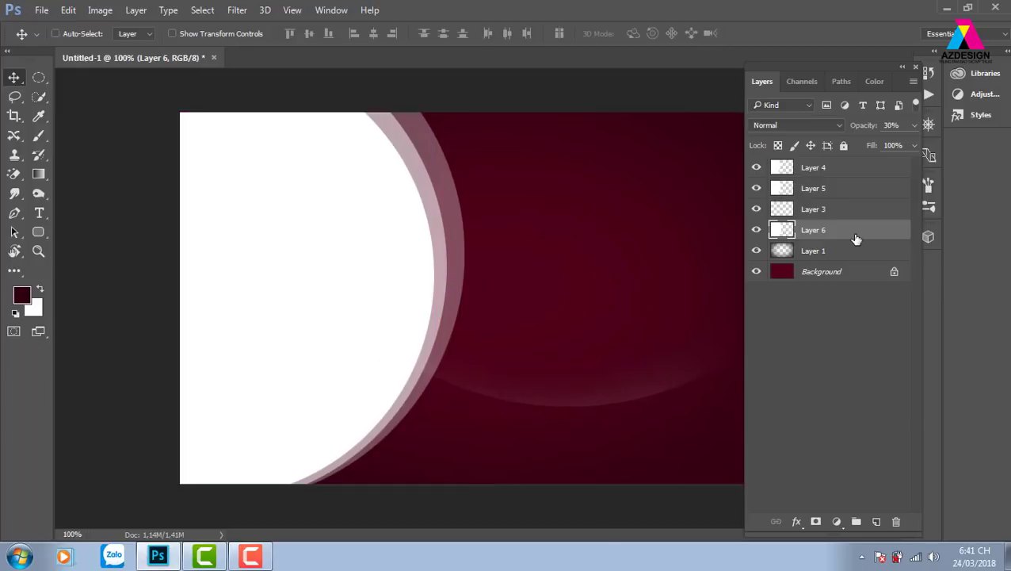
right_click(402, 225)
left_click(442, 231)
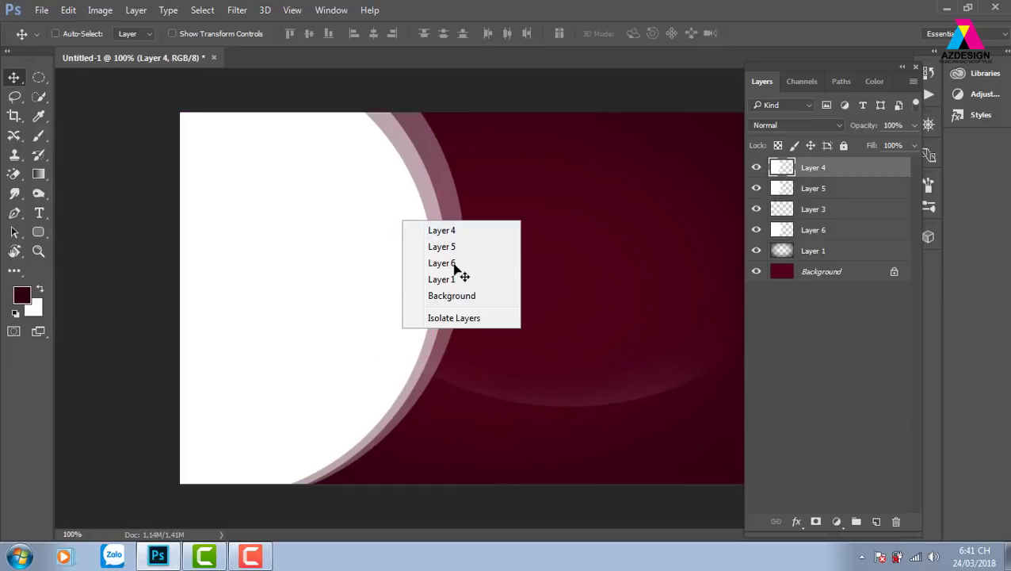
key("ctrl+o")
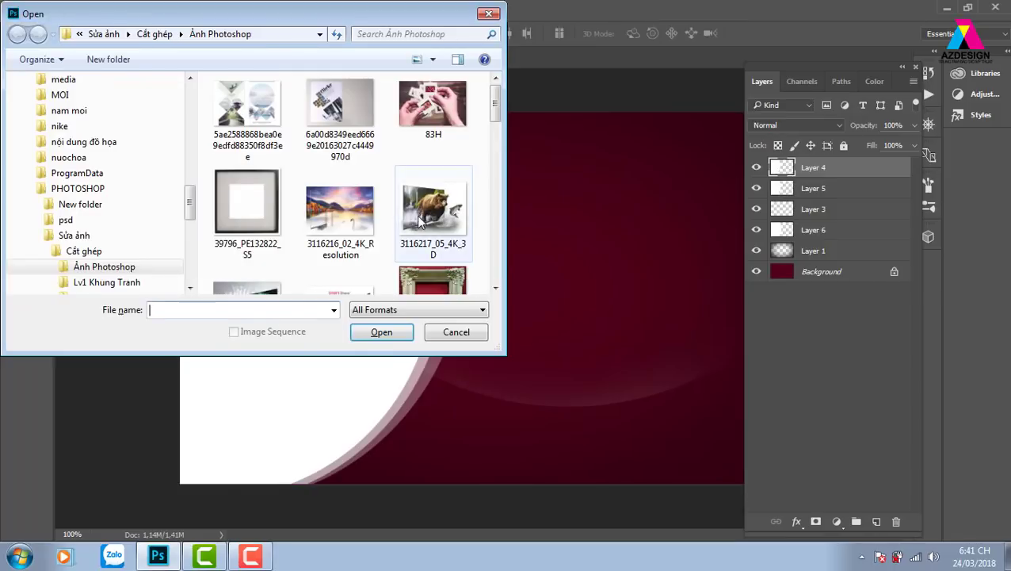
scroll(495, 107, "down", 1)
left_click(431, 181)
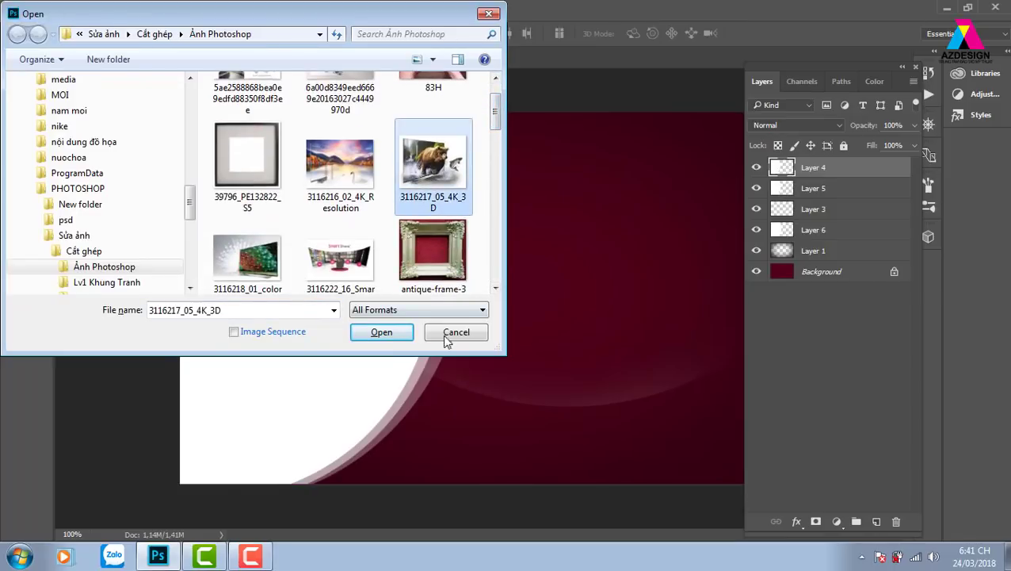
left_click(454, 335)
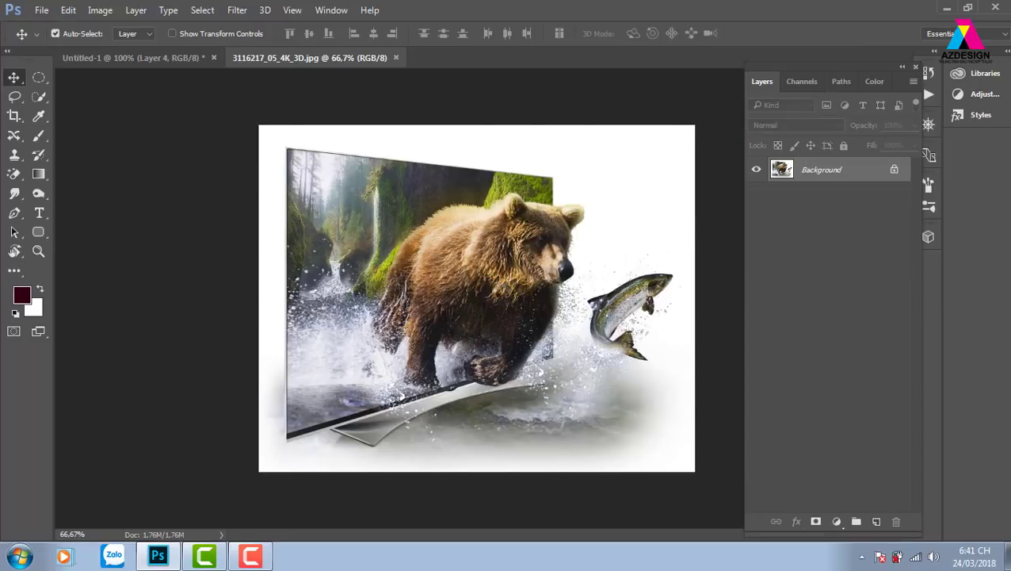
key("ctrl+w")
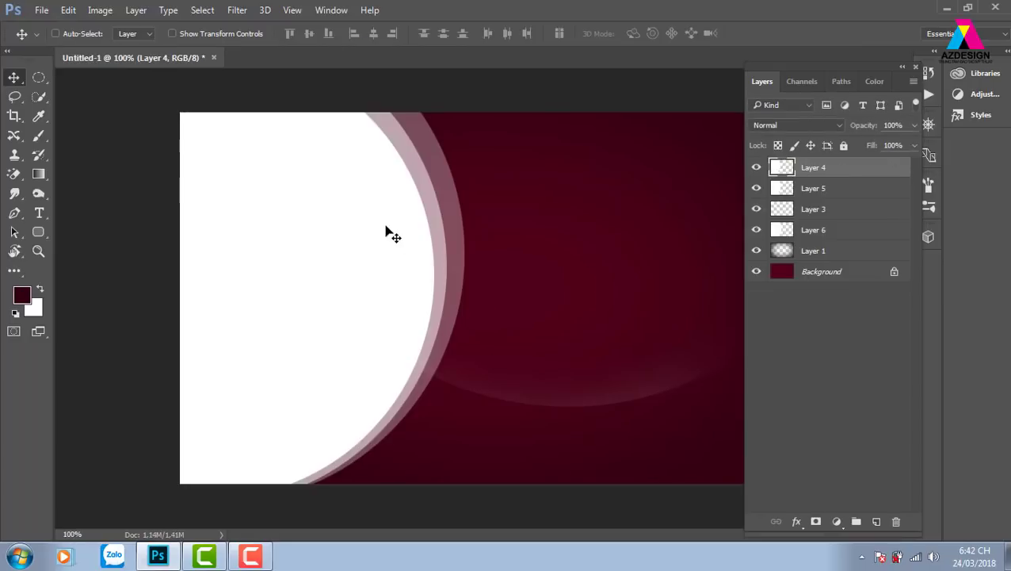
right_click(389, 231)
left_click(421, 241)
Paste the bear photo and clip it into Layer 4's white circle.
key("ctrl+v")
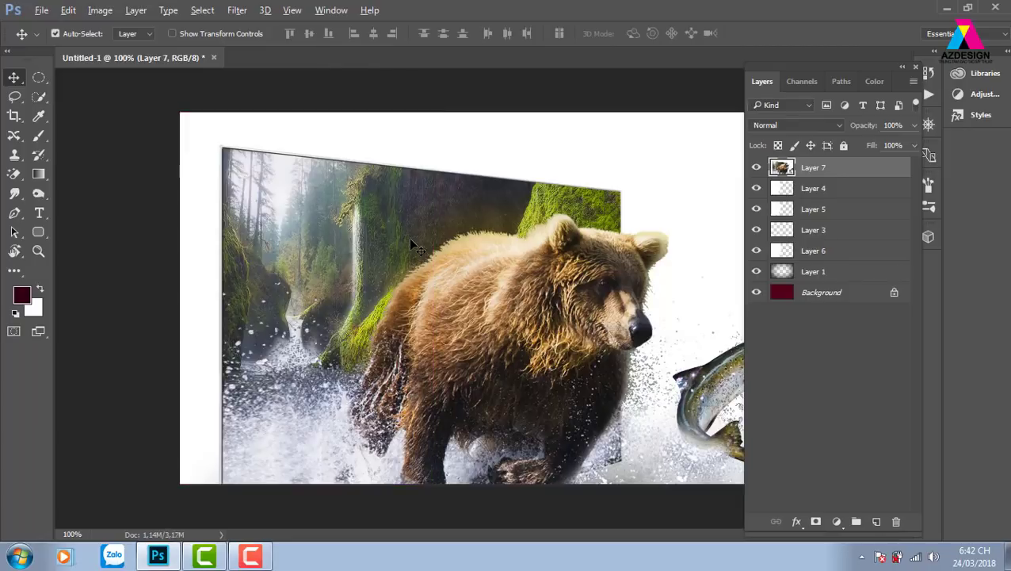
key("ctrl+alt+g")
left_click_drag(304, 252, 334, 259)
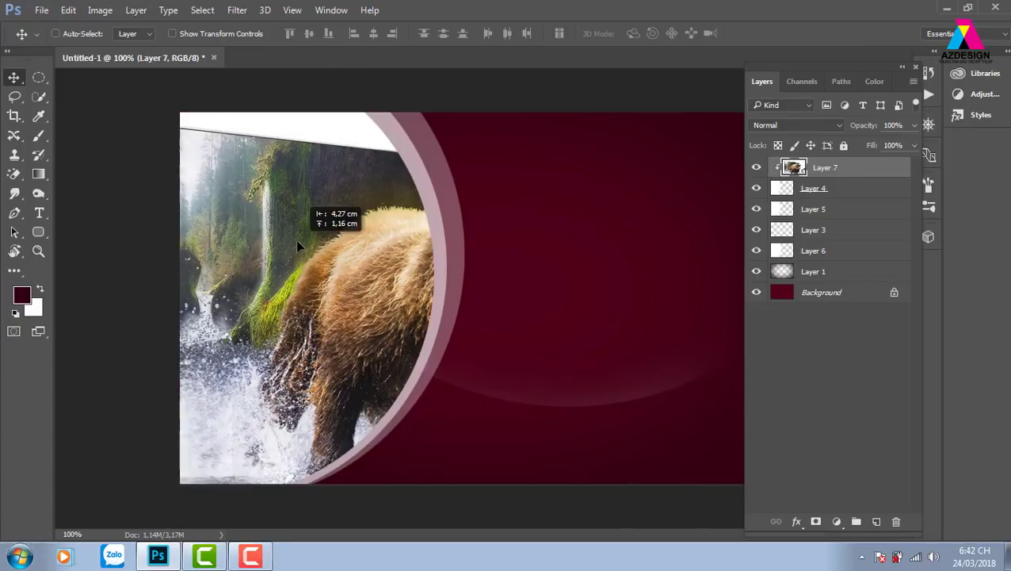
key("ctrl+minus")
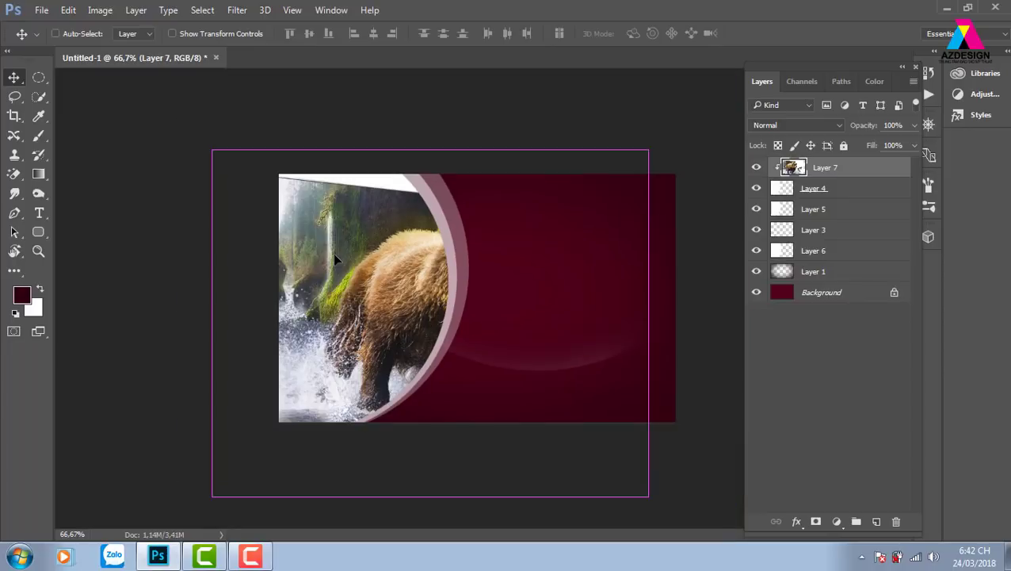
Scale the bear photo down to about 71.7% to fit the frame.
key("ctrl+t")
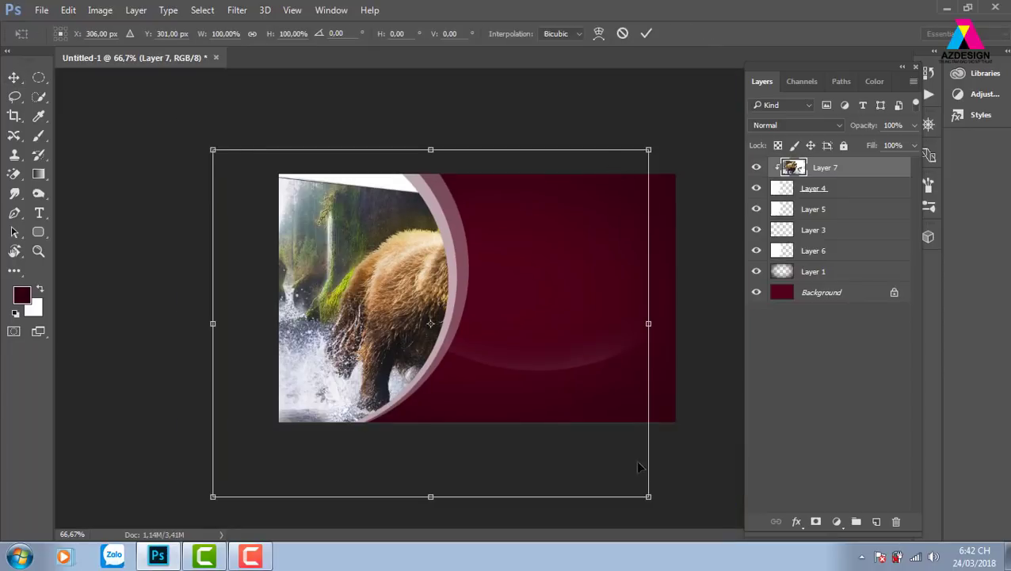
left_click_drag(649, 496, 553, 420)
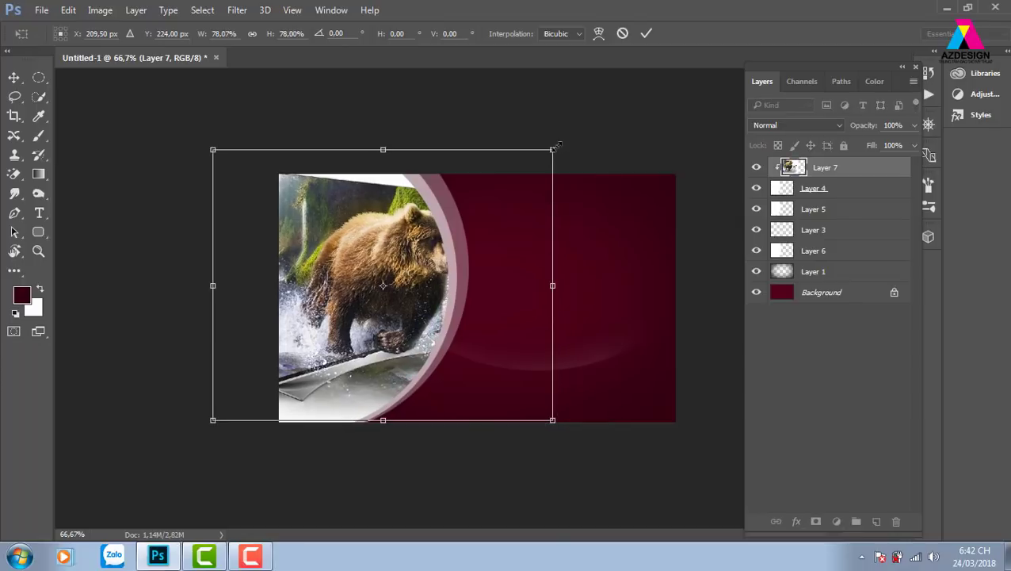
left_click_drag(553, 149, 522, 161)
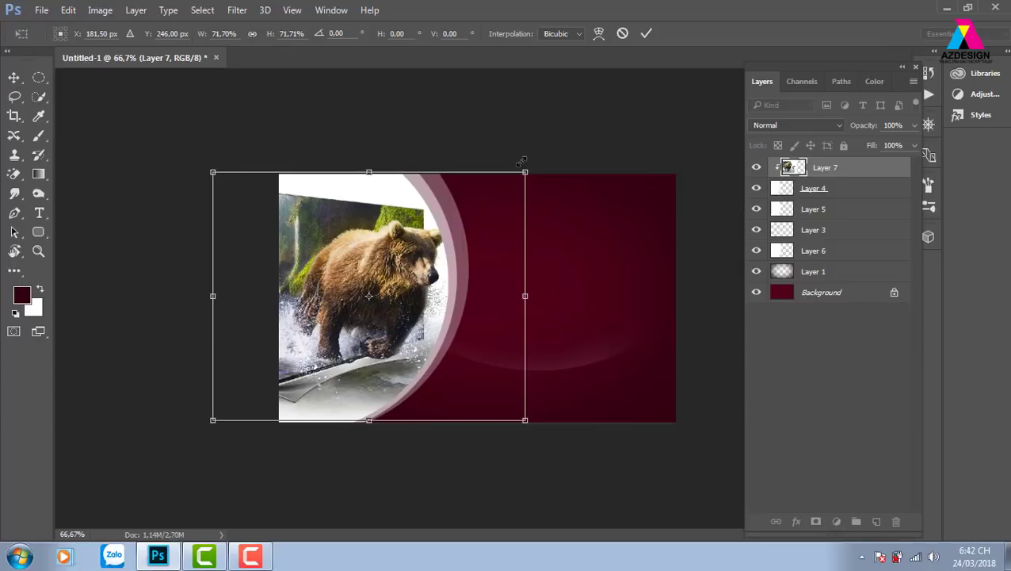
key("Return")
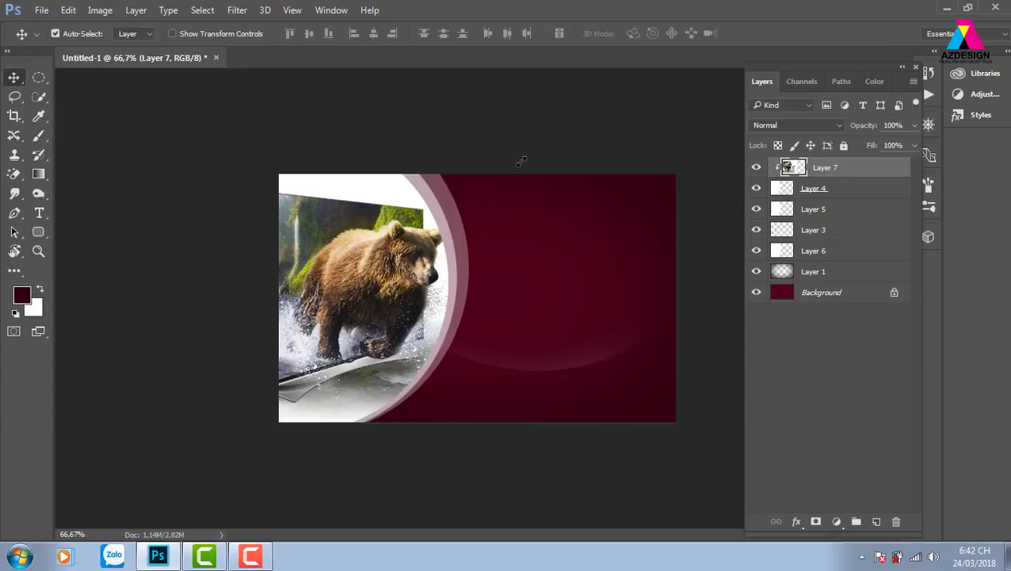
key("ctrl+1")
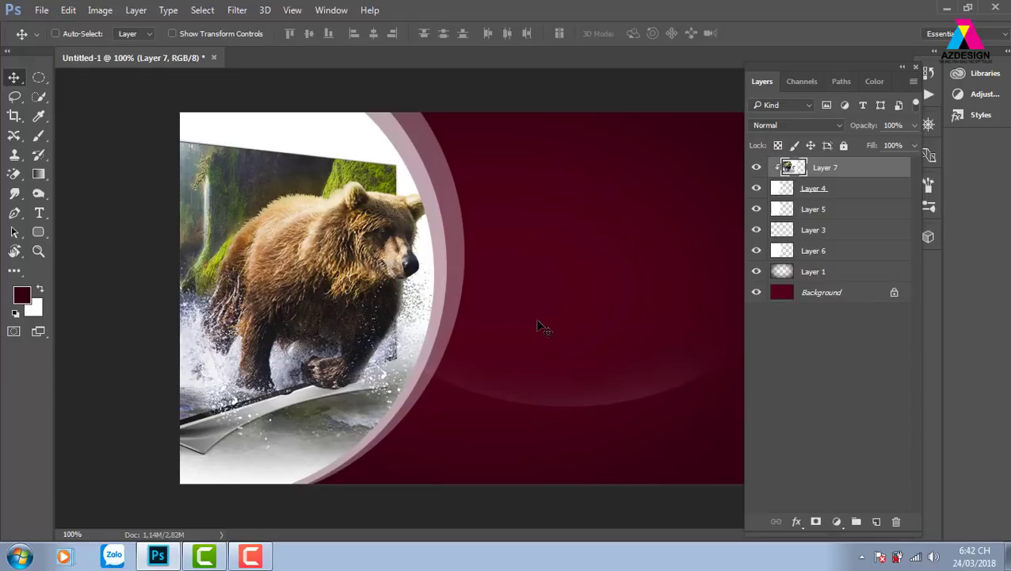
Duplicate the bear layer and place the copy below Layer 7.
left_click_drag(542, 327, 539, 324)
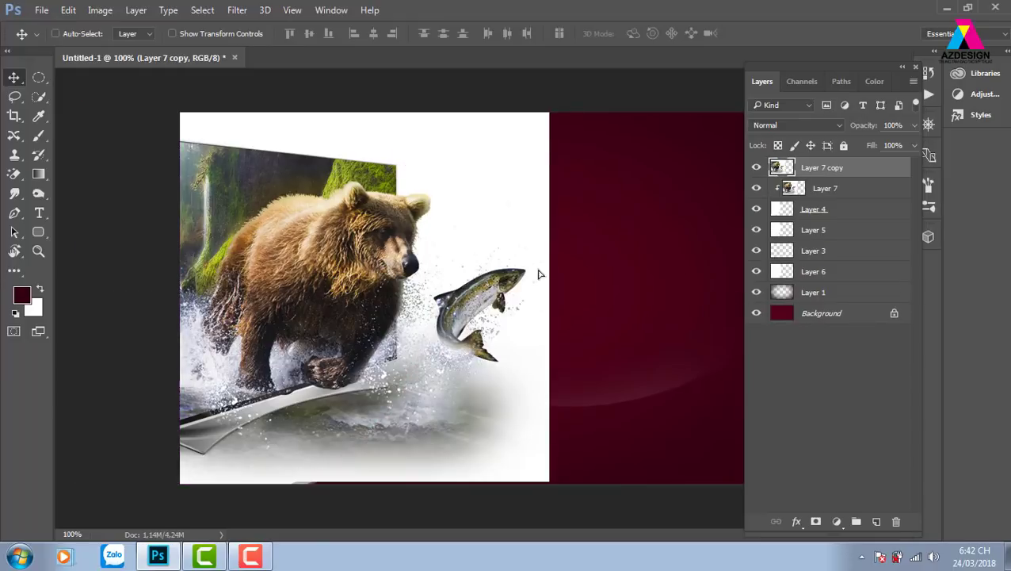
left_click_drag(541, 273, 553, 270)
key("shift+Left")
key("shift+Left")
key("shift+Left")
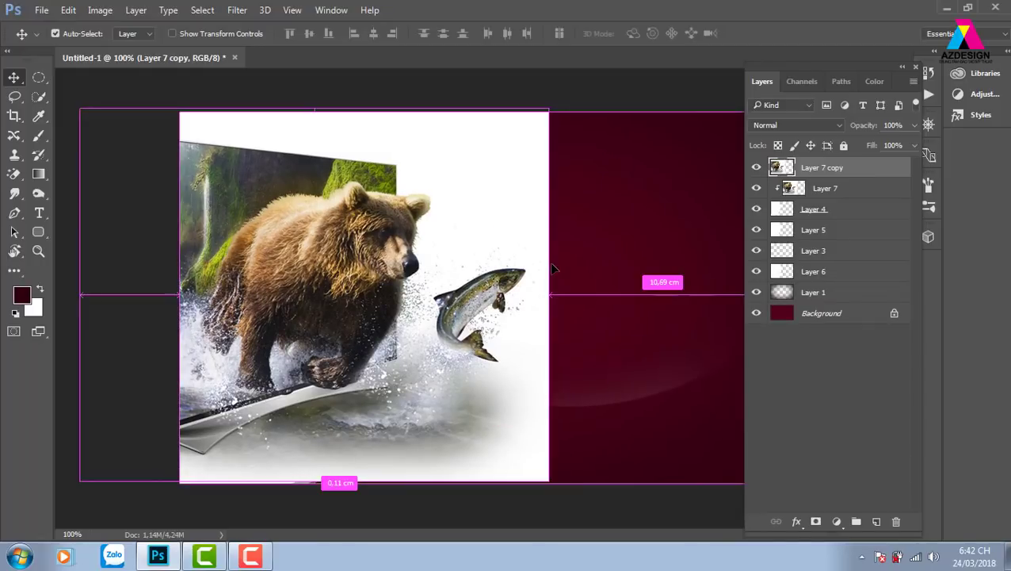
key("ctrl+bracketleft")
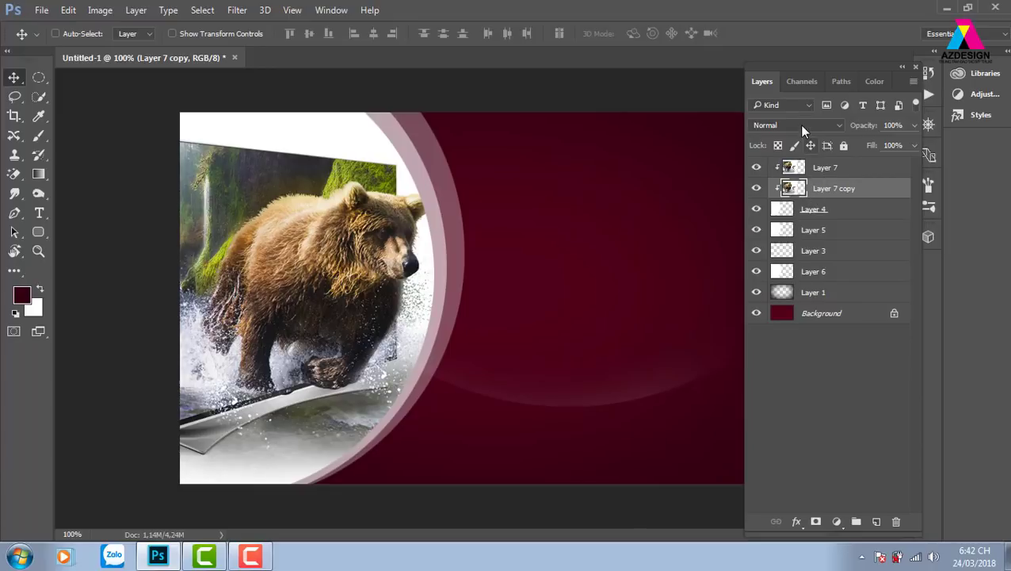
Set the top Layer 7 to Overlay with 29% fill, keeping the copy Normal.
left_click(807, 129)
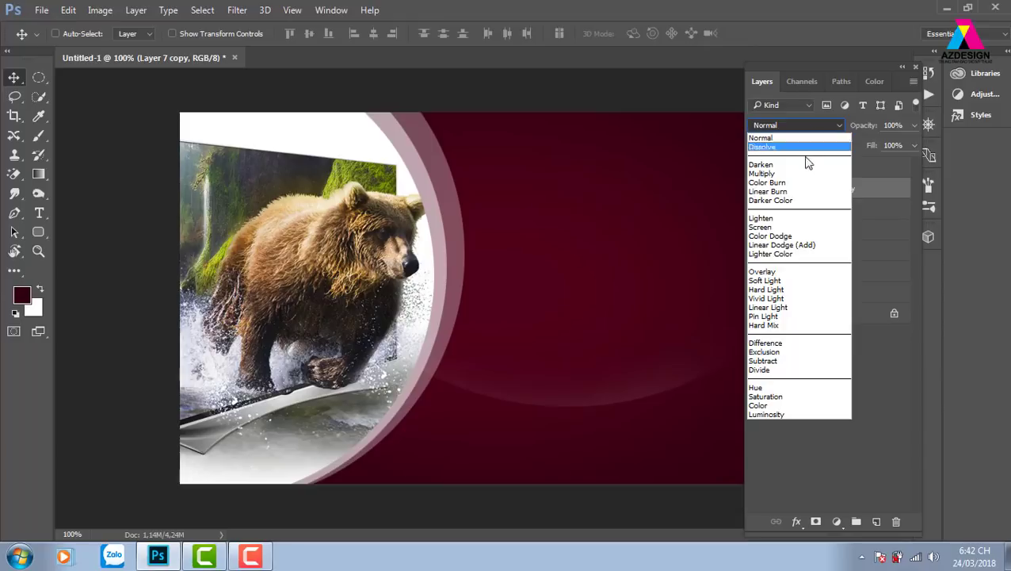
left_click(765, 271)
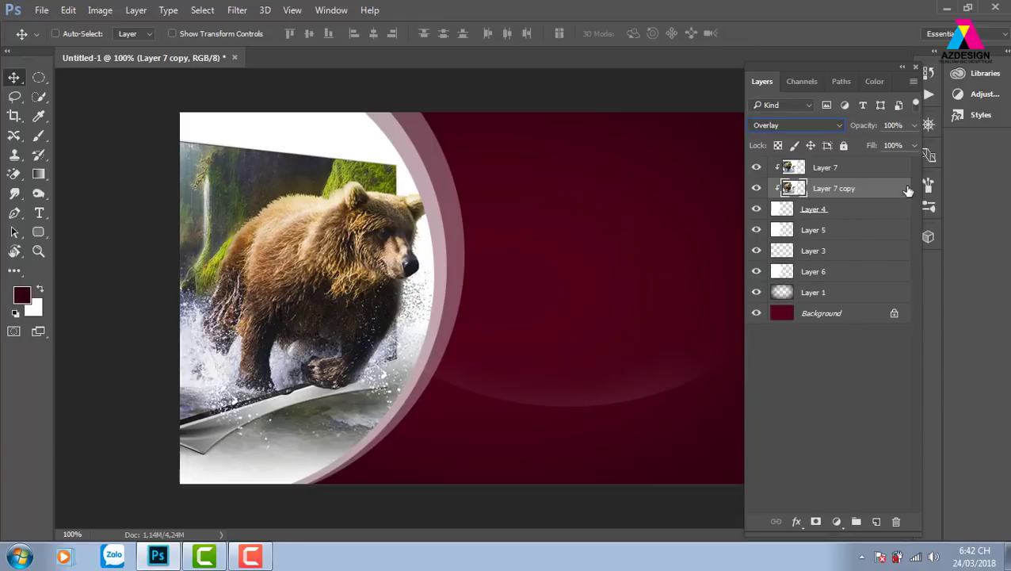
left_click(824, 127)
left_click(838, 169)
left_click(808, 126)
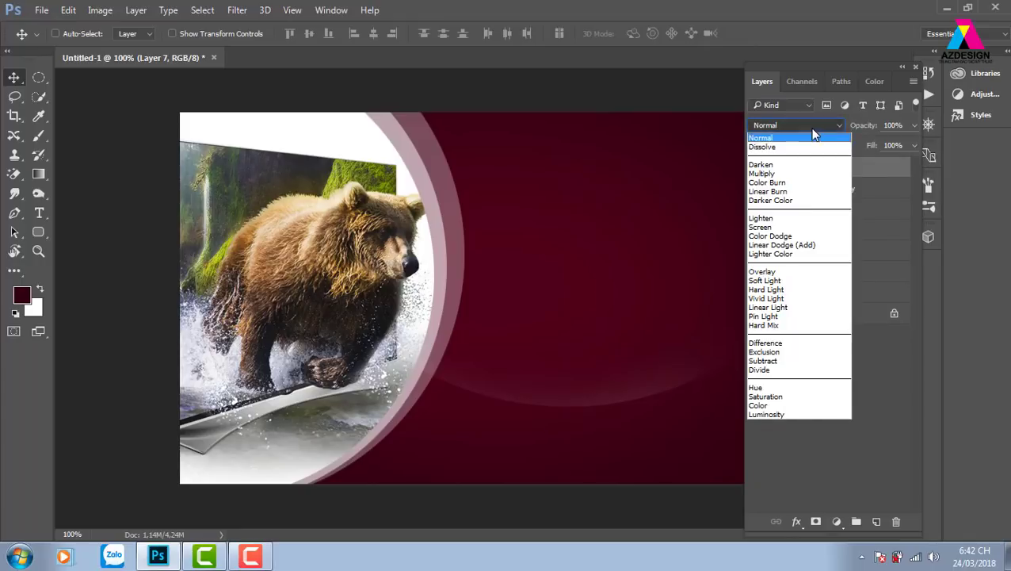
left_click(797, 271)
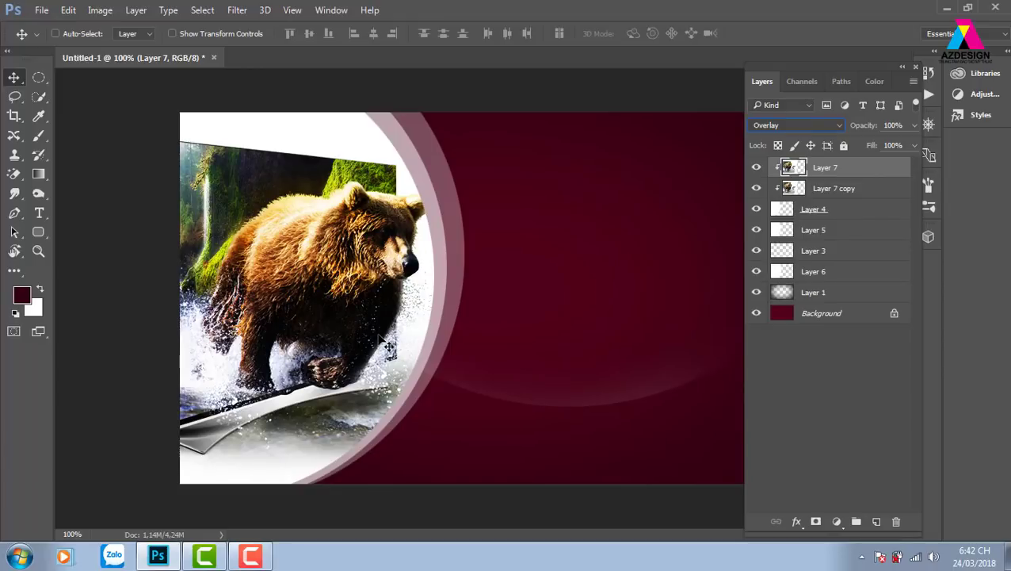
left_click(914, 147)
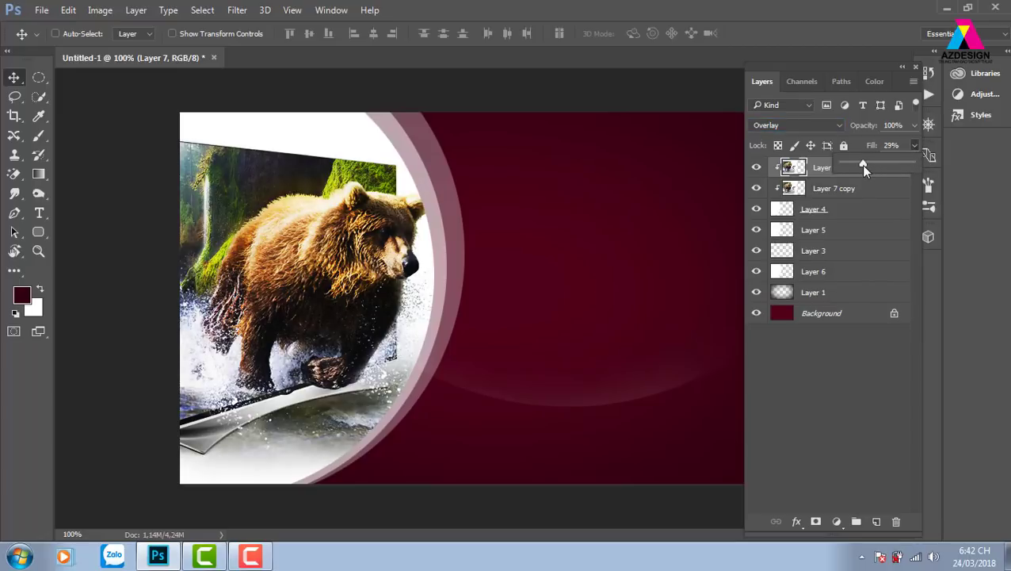
left_click(757, 168)
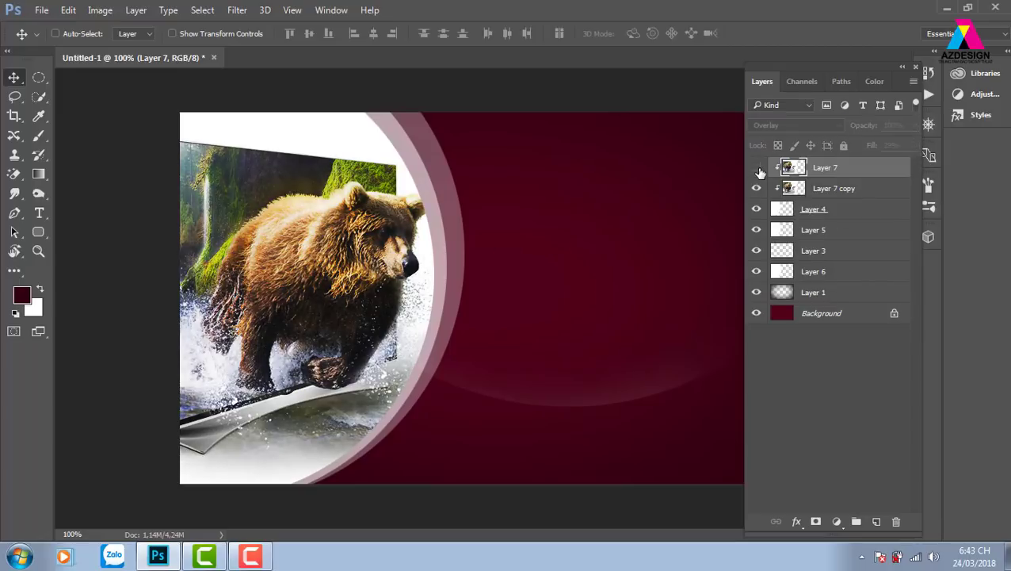
left_click(757, 169)
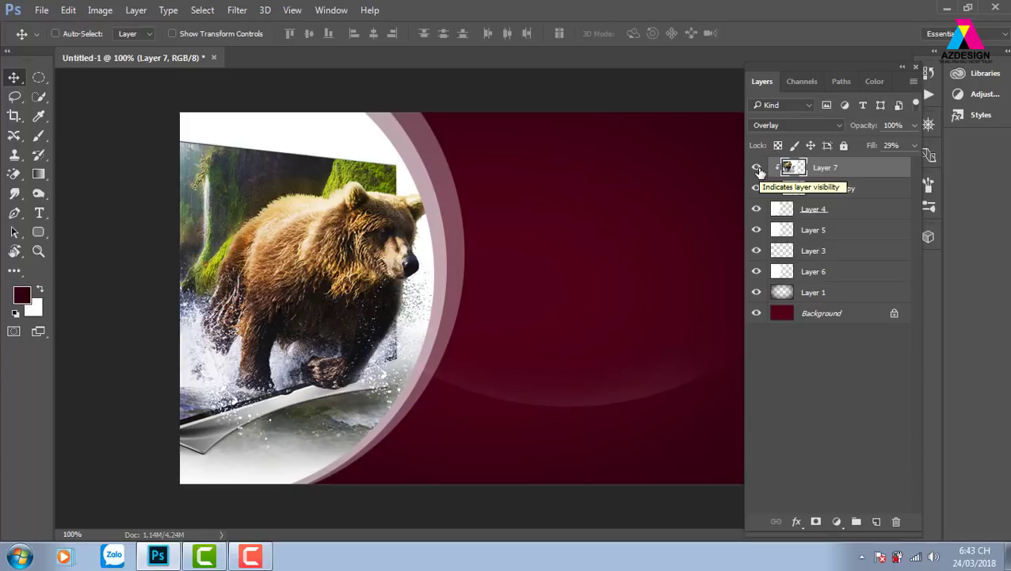
right_click(452, 211)
Select Layer 6's white circle and apply a 2 px white stroke to it.
left_click(504, 221)
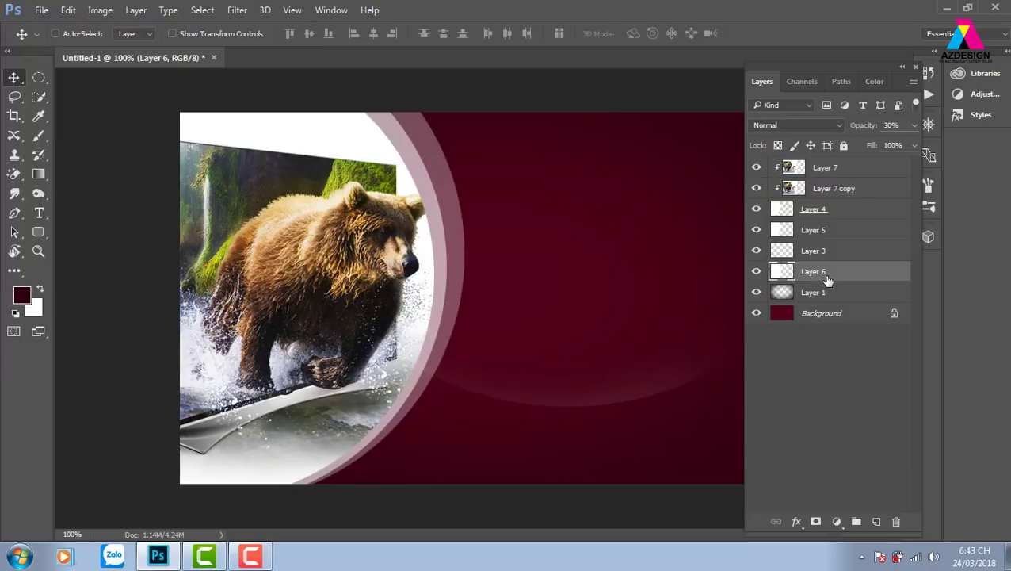
left_click(782, 273, "ctrl")
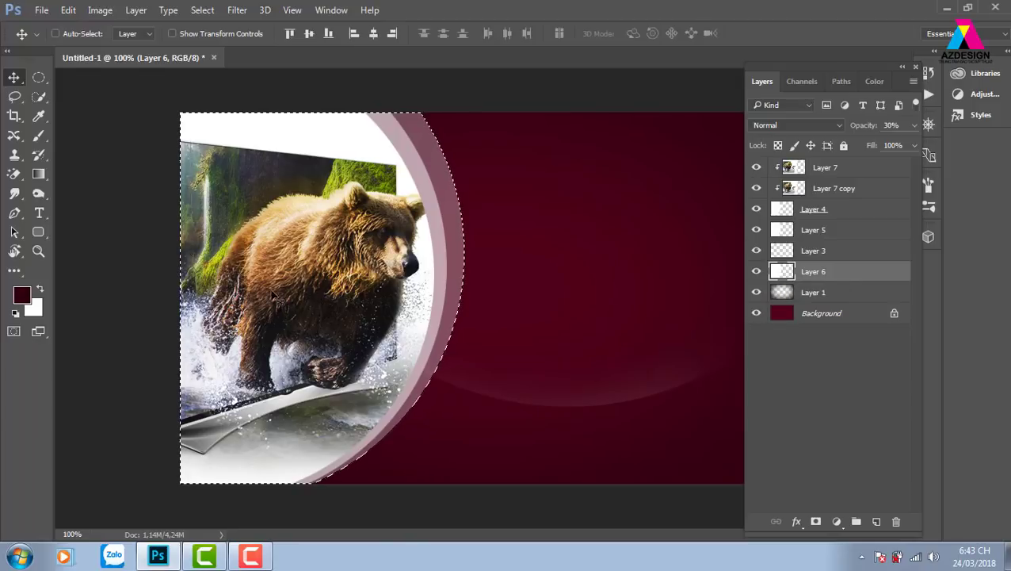
key("m")
right_click(422, 240)
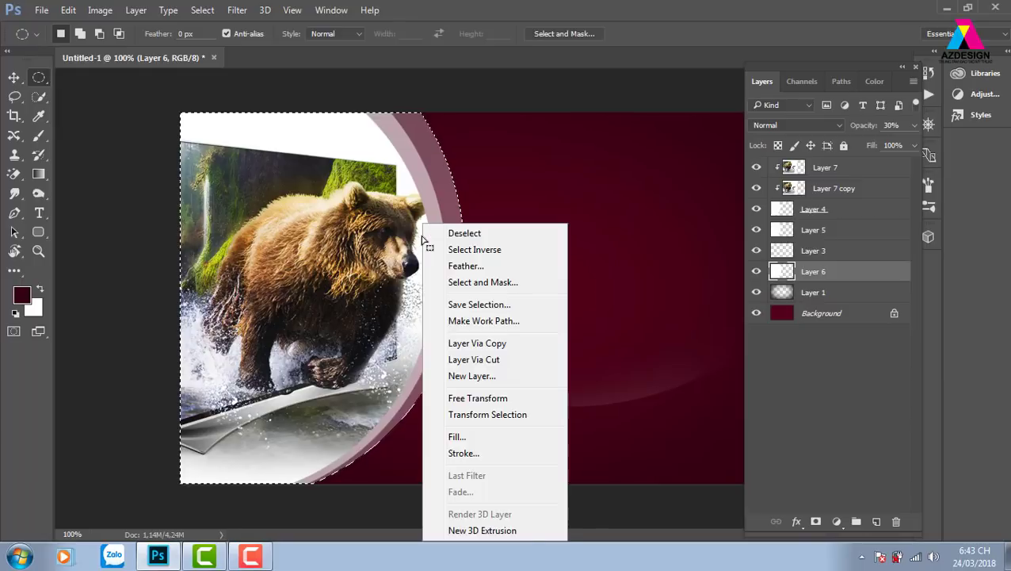
left_click(481, 455)
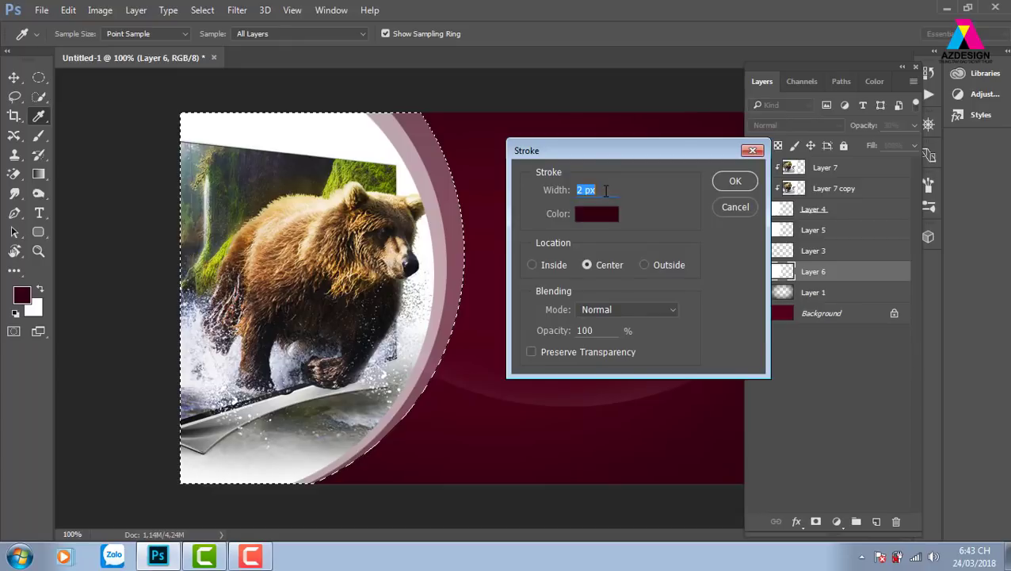
left_click(603, 220)
left_click_drag(589, 292, 557, 287)
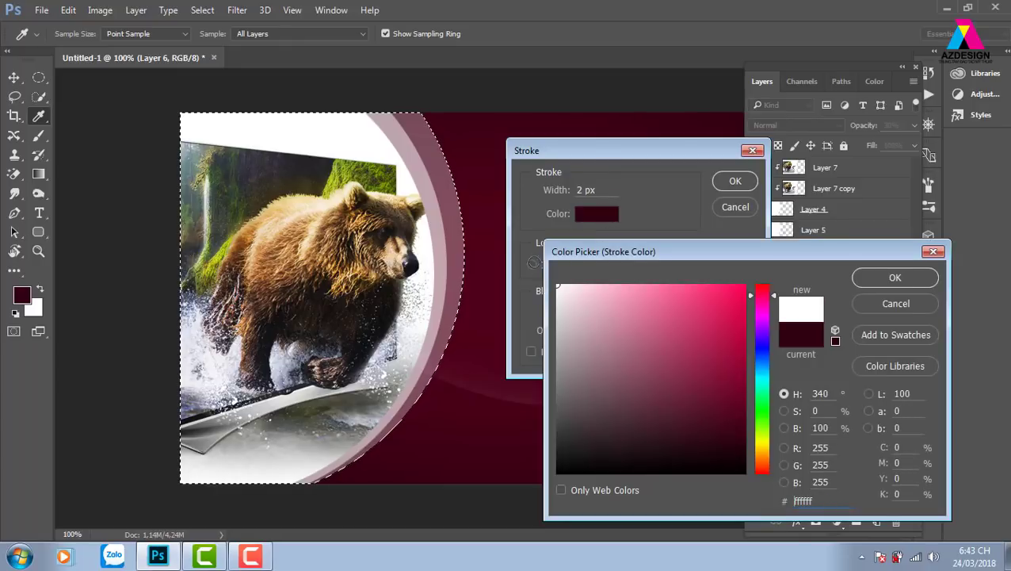
left_click(893, 276)
key("Return")
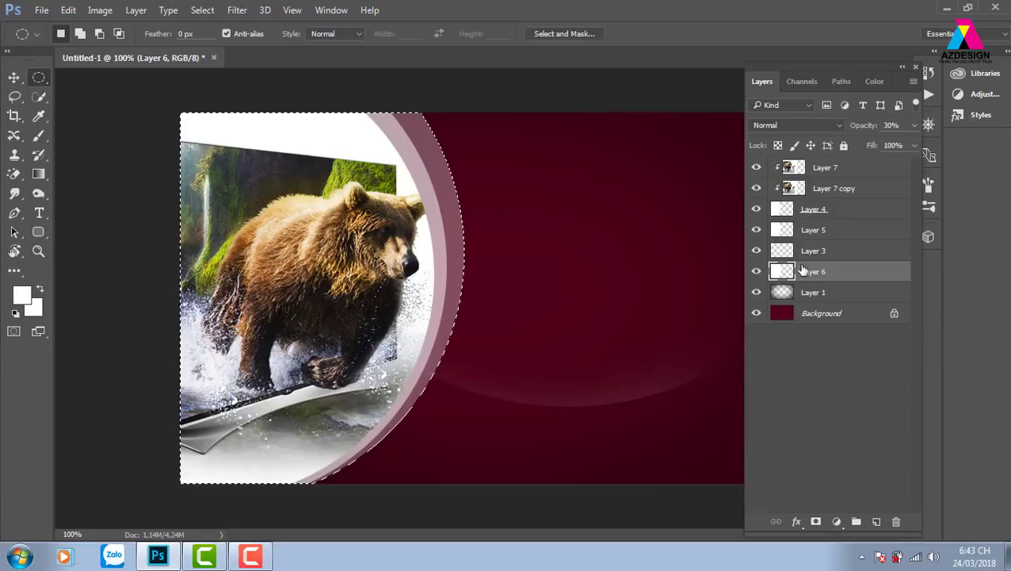
Stroke the circle 2 px white, centred, on new Layer 8, deselect, and blend as Overlay.
left_click(876, 521)
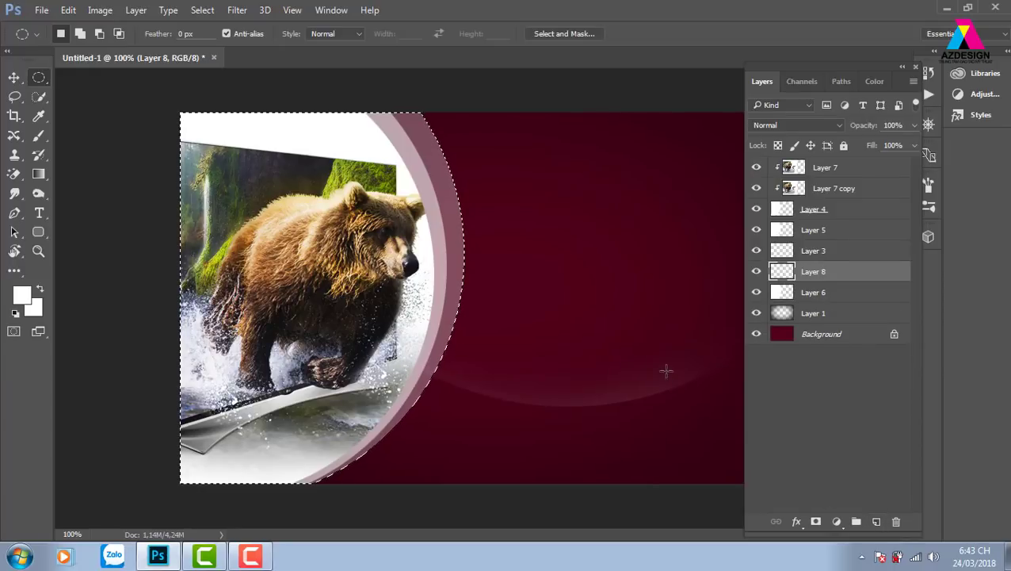
right_click(422, 259)
left_click(474, 454)
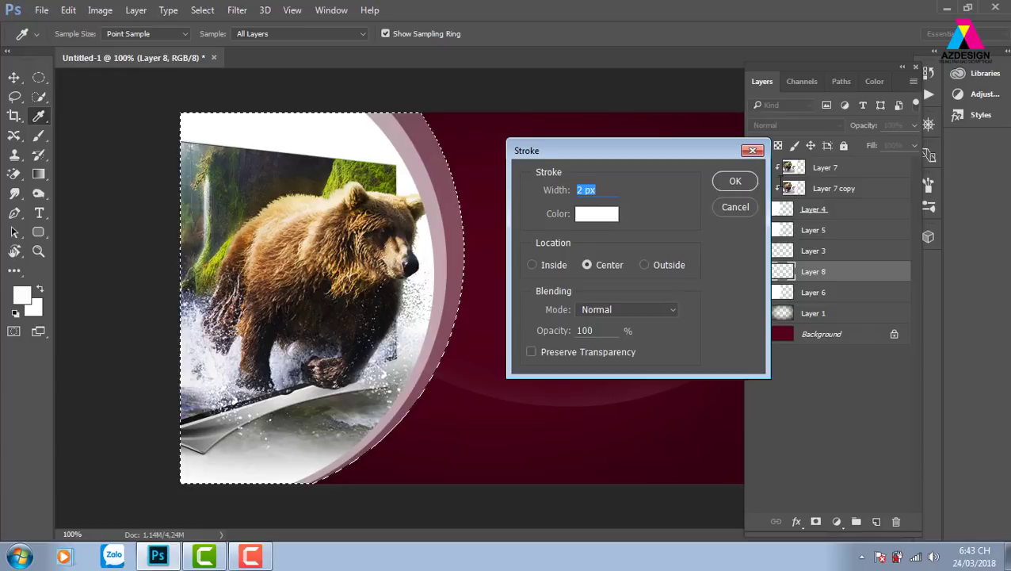
left_click(750, 183)
key("ctrl+d")
key("v")
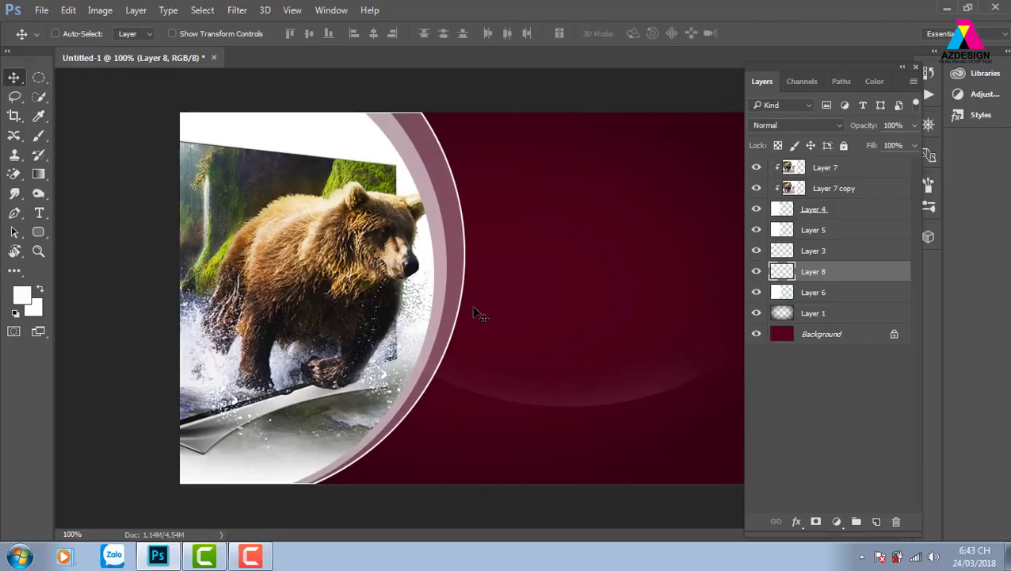
left_click(800, 124)
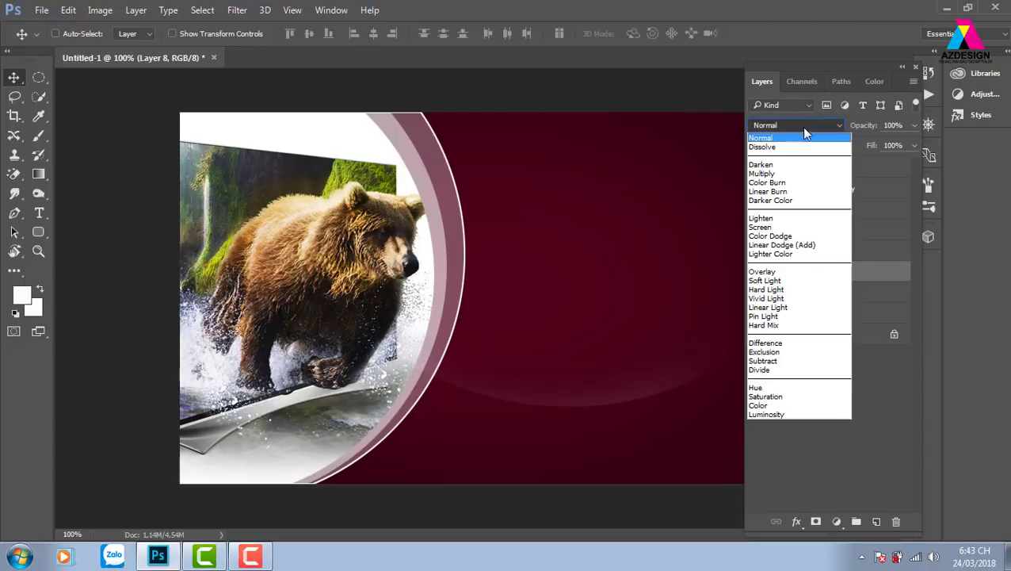
left_click(762, 271)
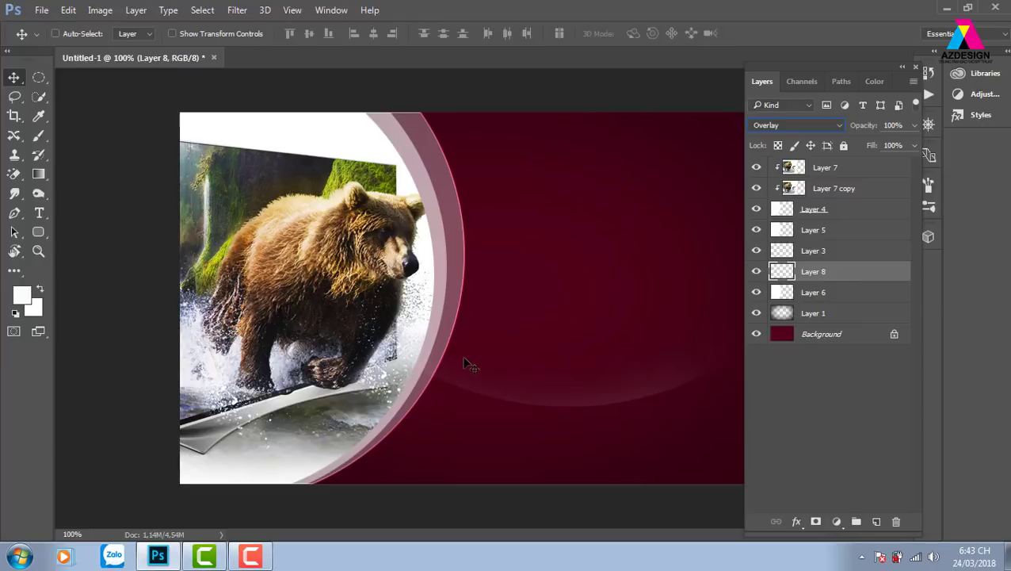
Erase the outline's upper half with a rectangular selection over the top of the banner.
left_click(41, 79)
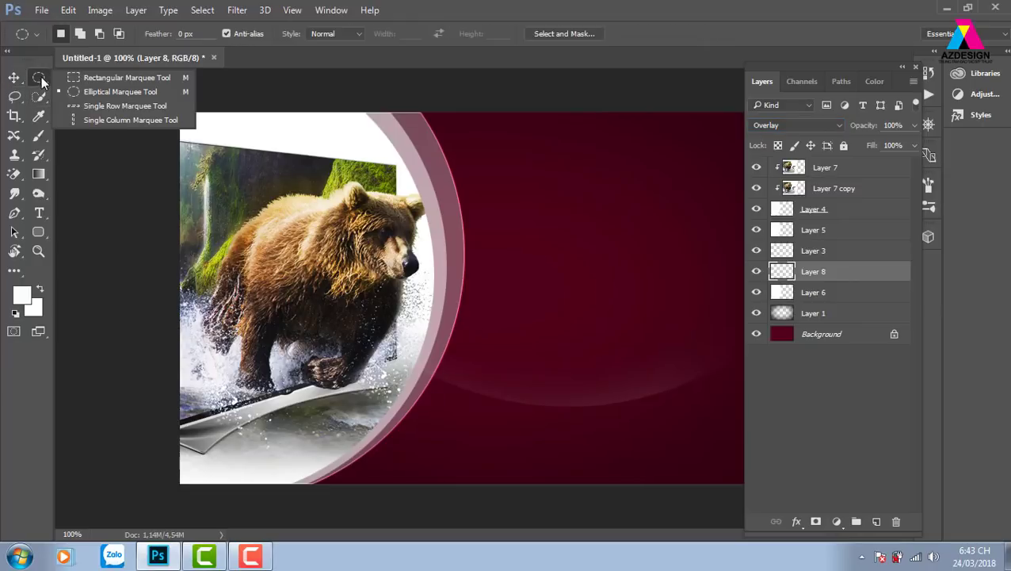
left_click(127, 77)
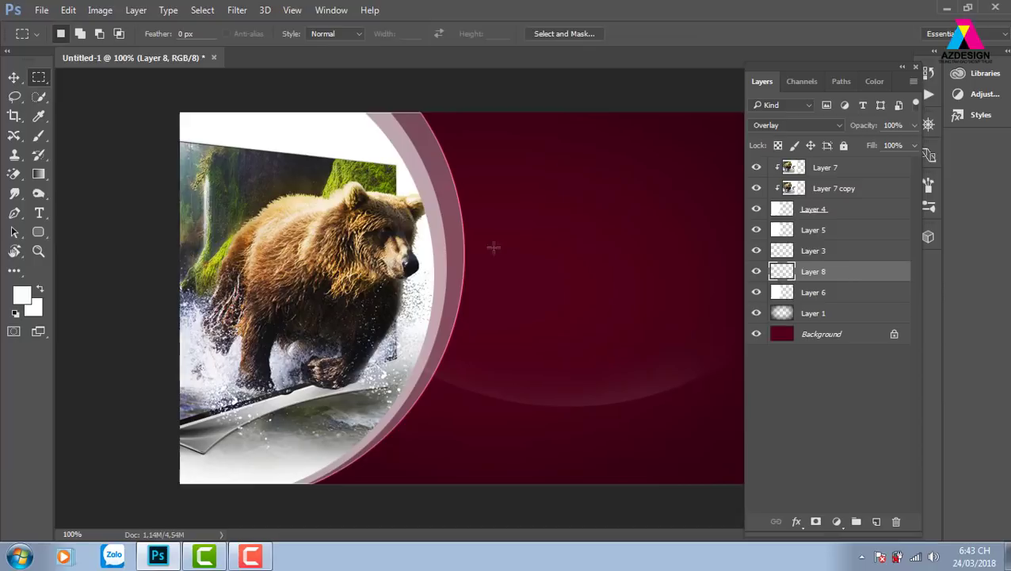
left_click_drag(180, 111, 683, 293)
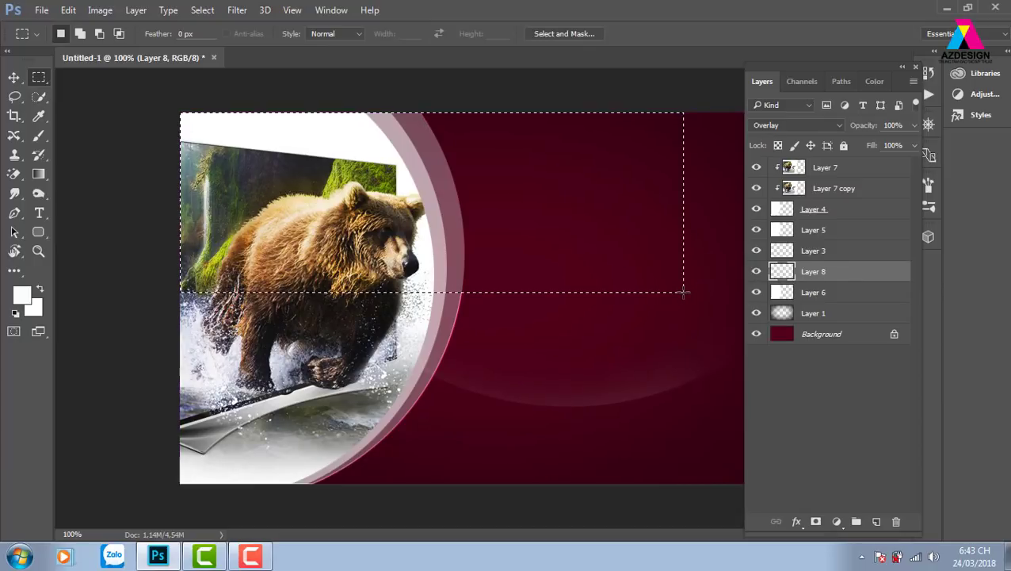
key("v")
key("ctrl+d")
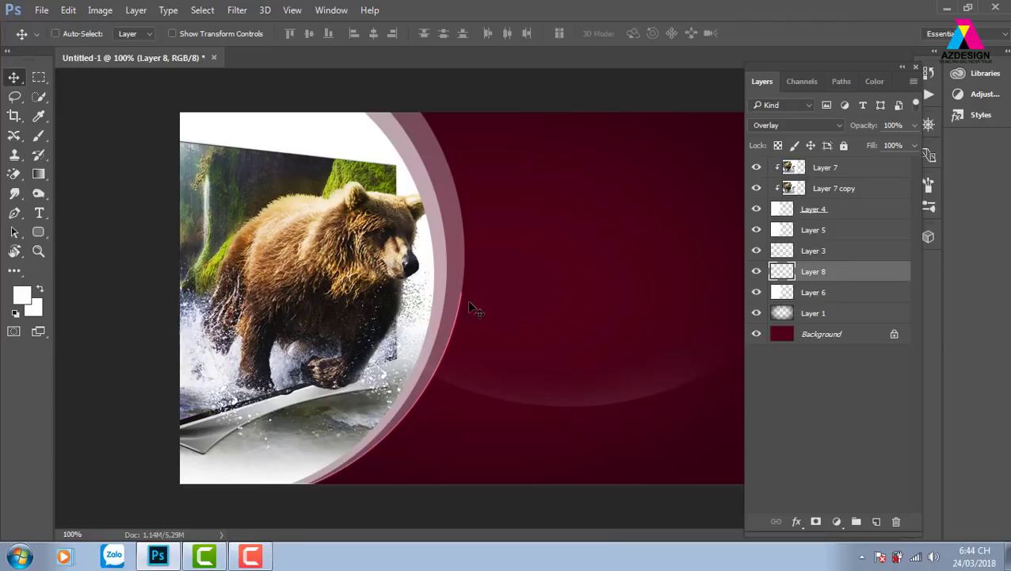
Fill a tiny pink circle at the arc's end, then zoom out.
scroll(471, 308, "up", 1)
scroll(472, 307, "up", 1)
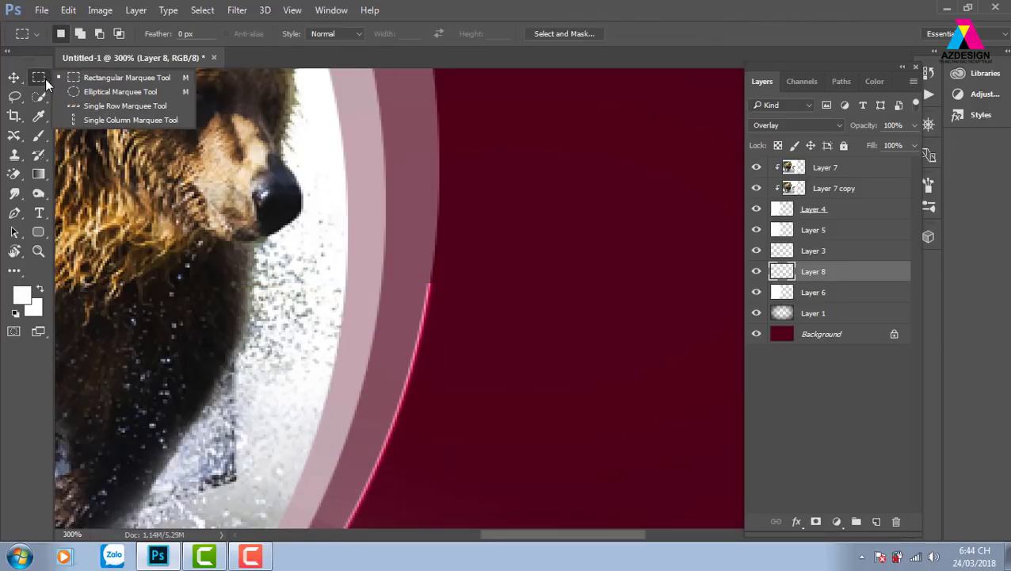
left_click_drag(40, 78, 87, 90)
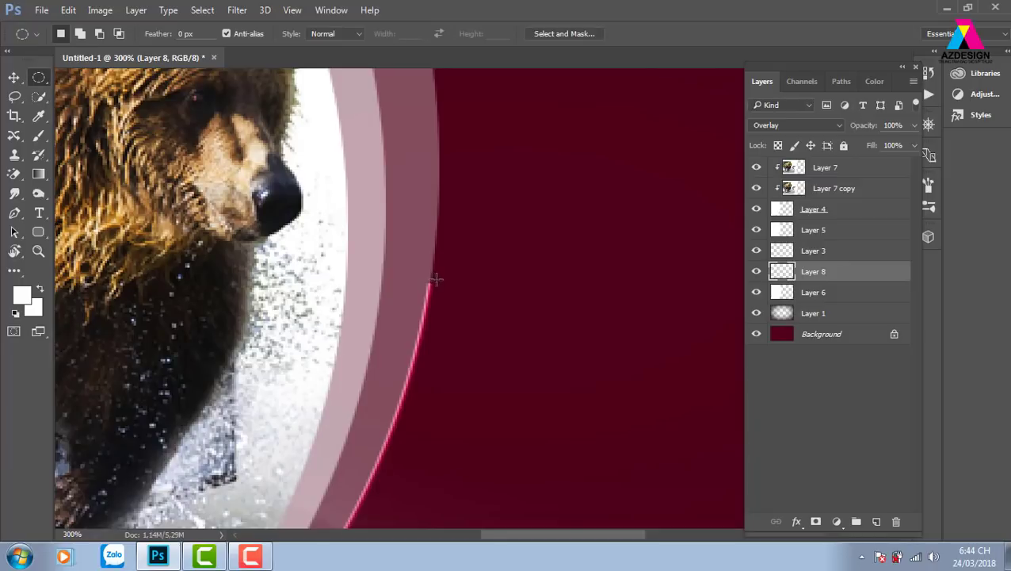
left_click_drag(435, 279, 426, 294)
key("alt+BackSpace")
key("v")
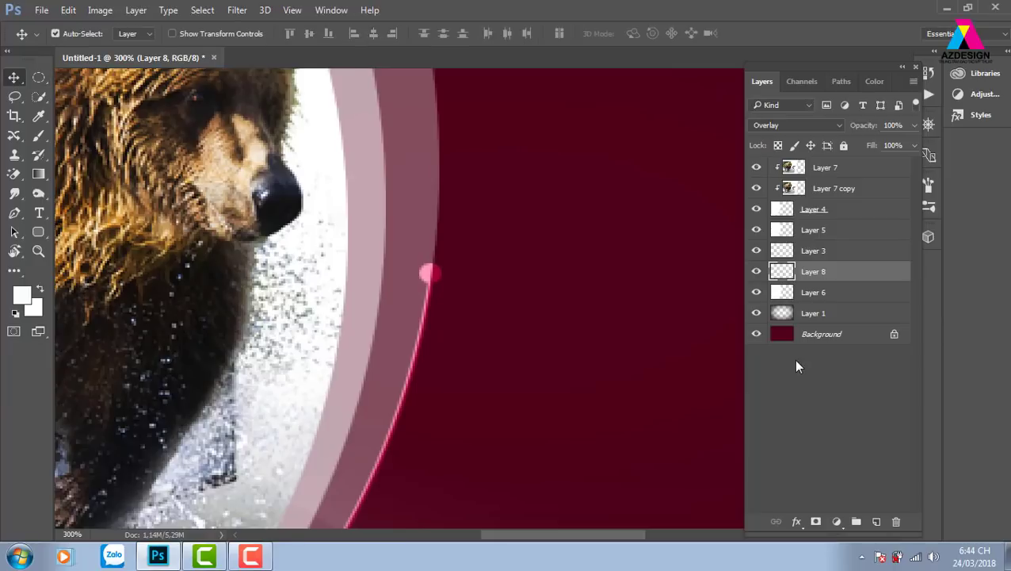
key("ctrl+minus")
key("ctrl+minus")
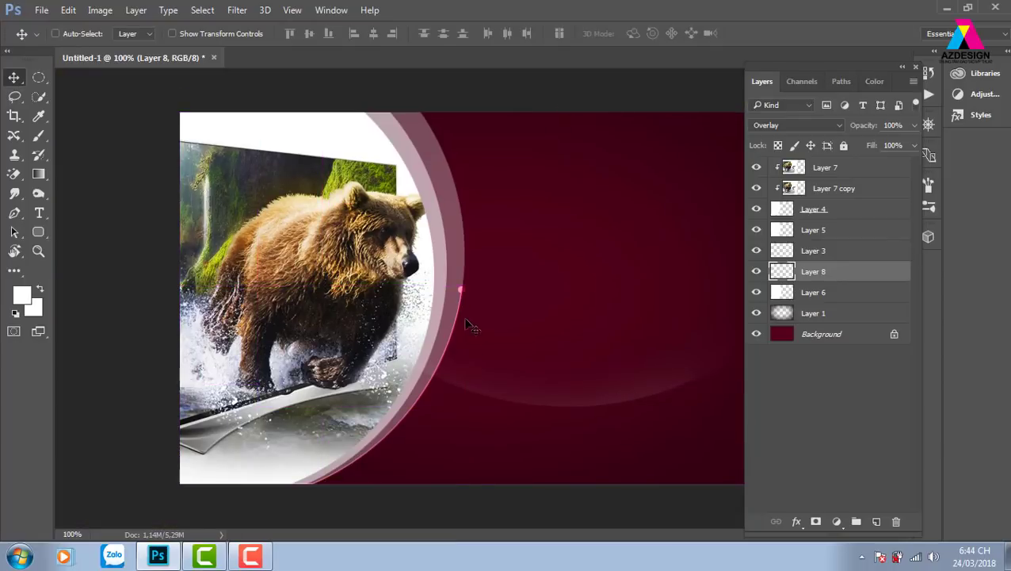
Load Layer 5's circle, stroke it white on new Layer 9, and set Overlay blending.
right_click(436, 227)
left_click(466, 235)
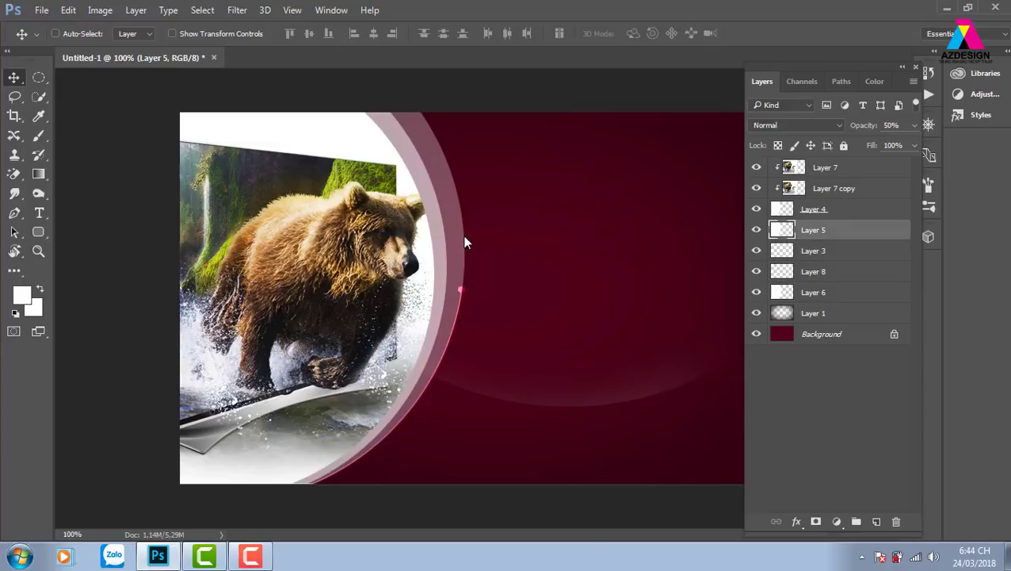
key("ctrl+shift+d")
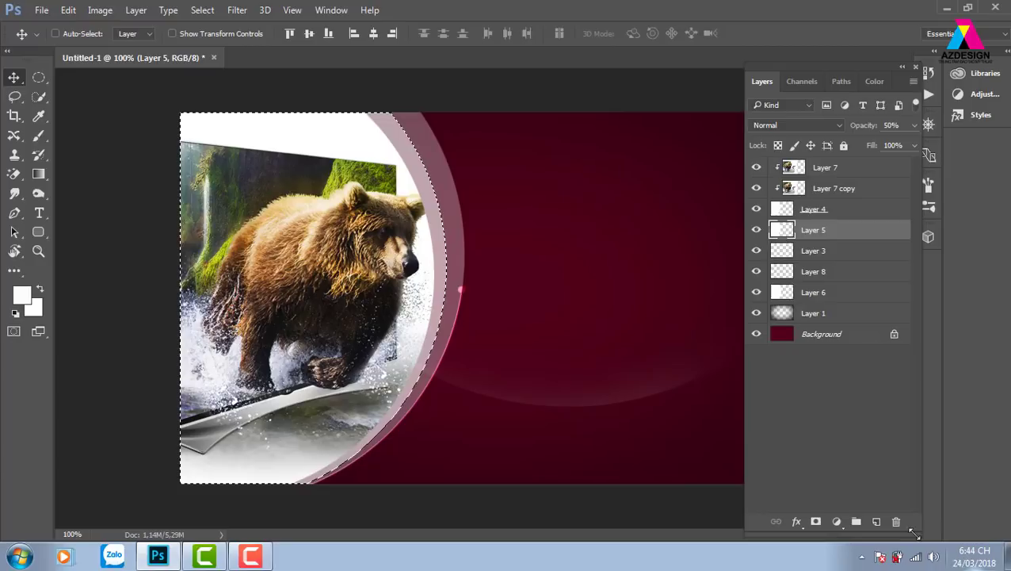
left_click(877, 521)
key("m")
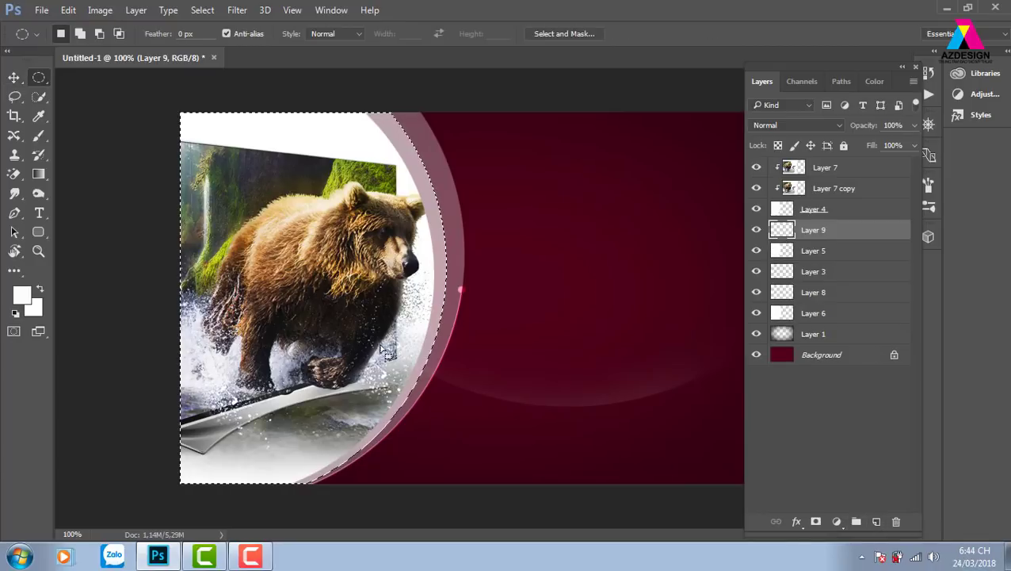
right_click(394, 261)
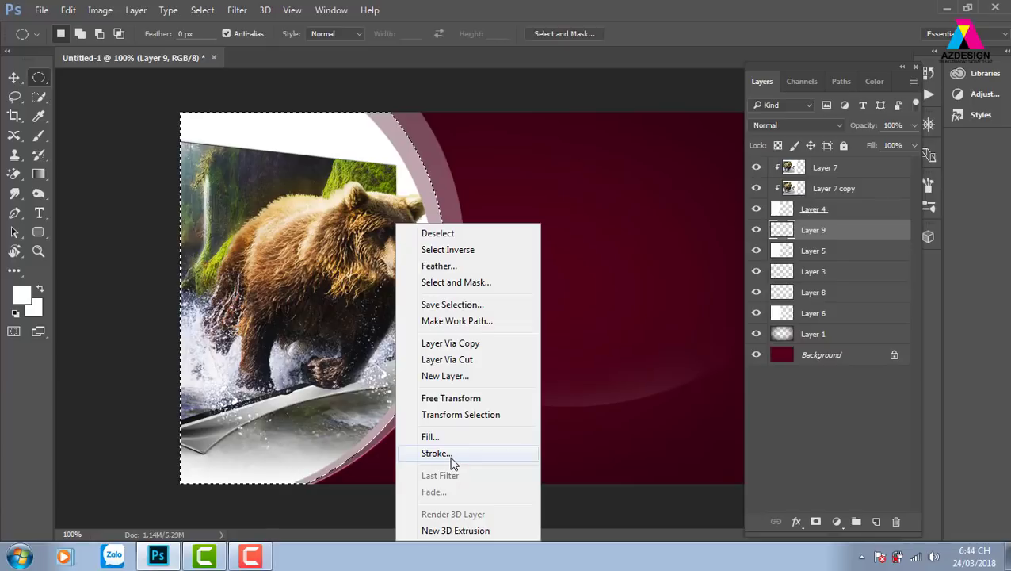
left_click(451, 454)
left_click(735, 181)
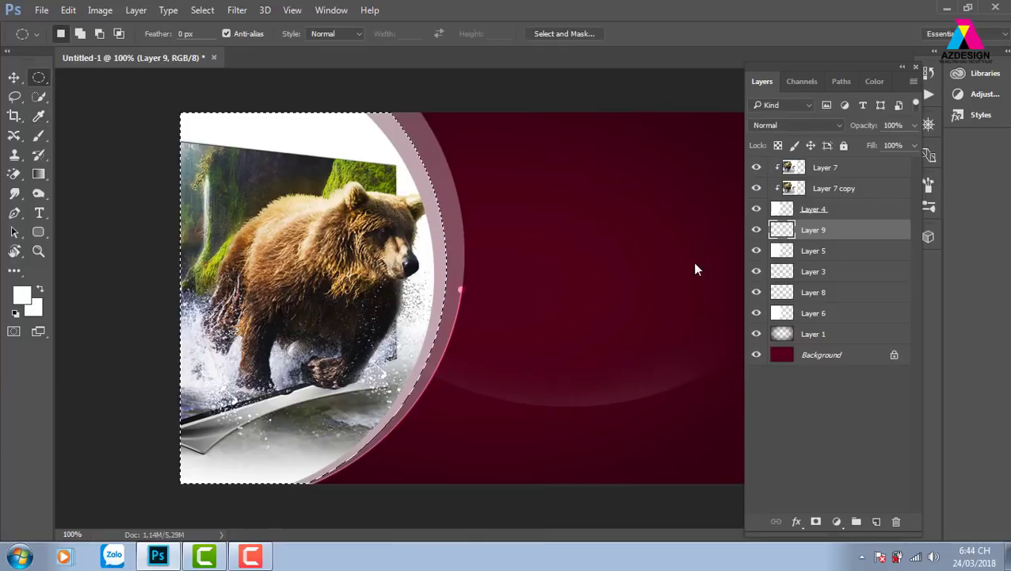
key("ctrl+d")
key("v")
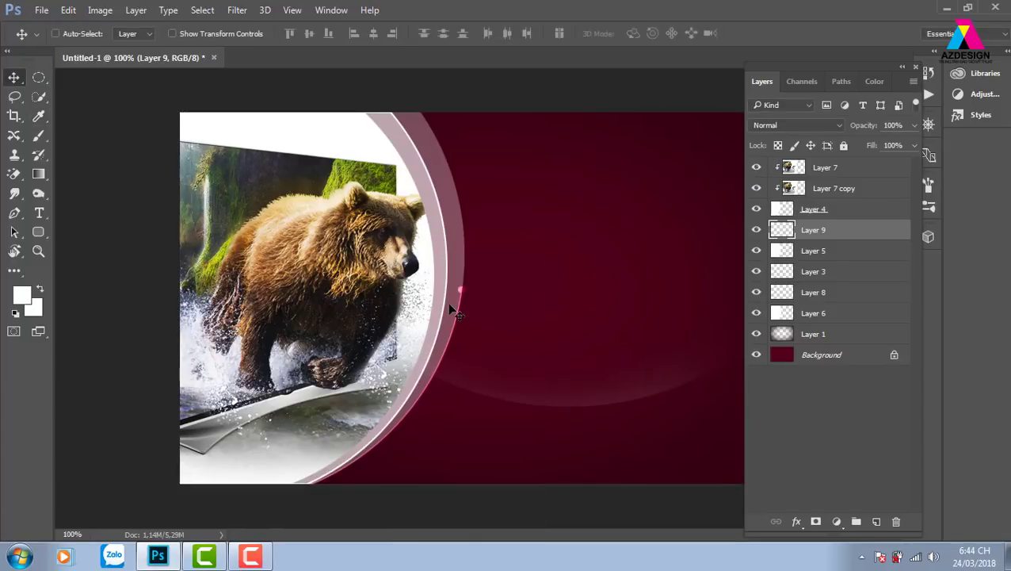
left_click(806, 125)
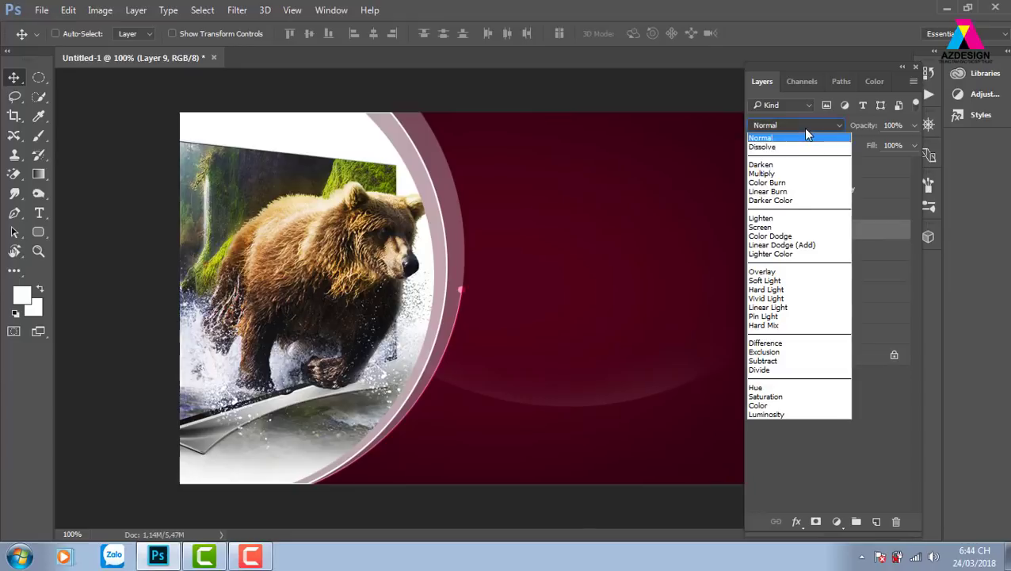
left_click(792, 272)
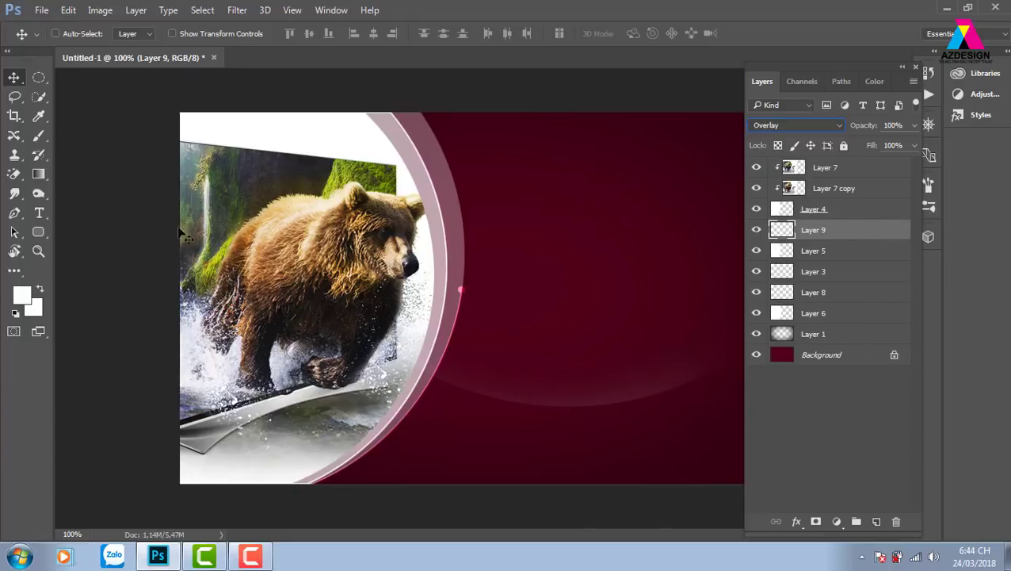
Draw a rectangular selection over the banner's lower left and dismiss a save dialog.
left_click(39, 79)
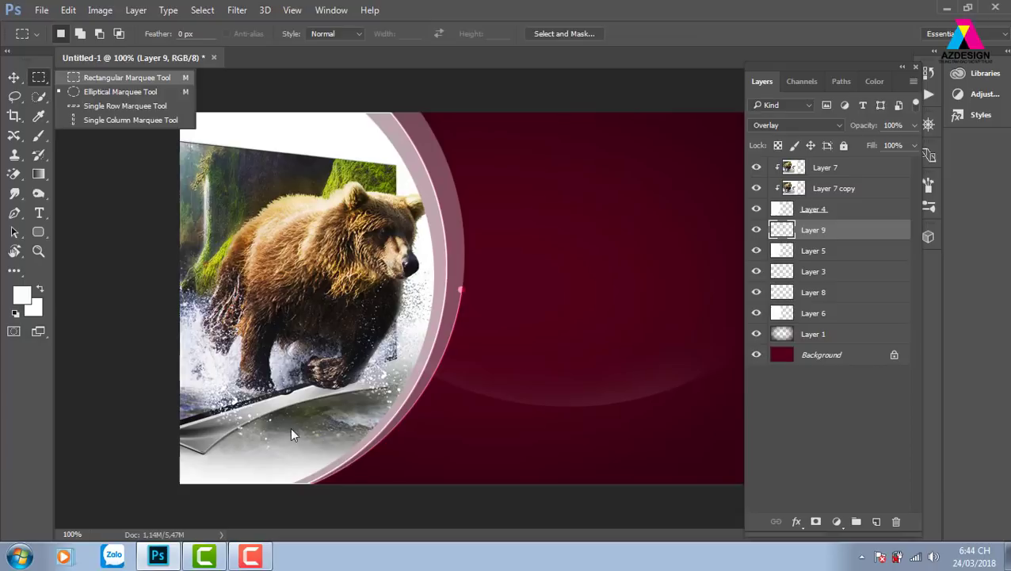
left_click(72, 78)
left_click_drag(559, 529, 582, 522)
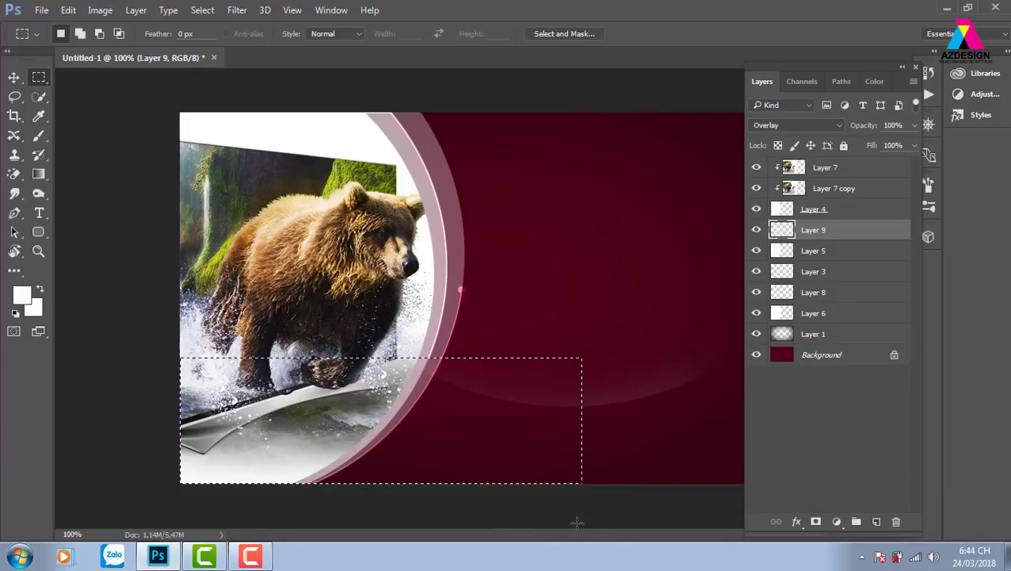
key("v")
key("ctrl+s")
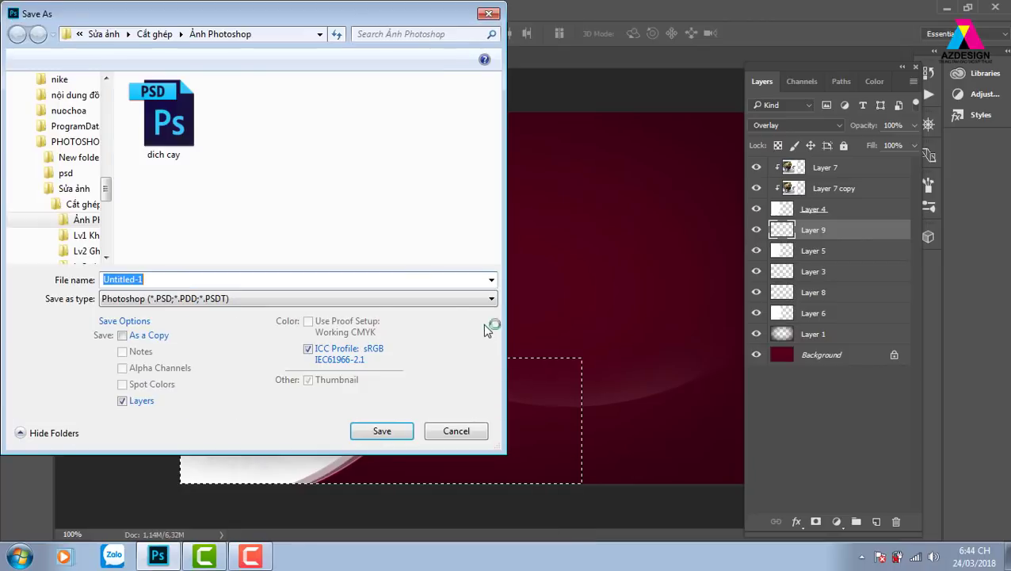
key("Escape")
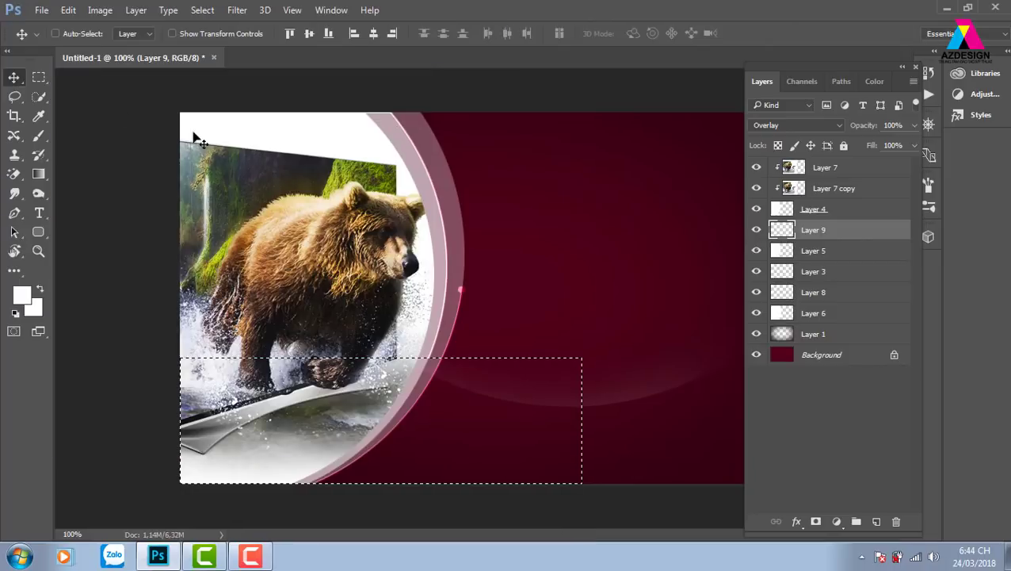
Draw a small circular selection at the inner outline's lower end and zoom in.
left_click(42, 78)
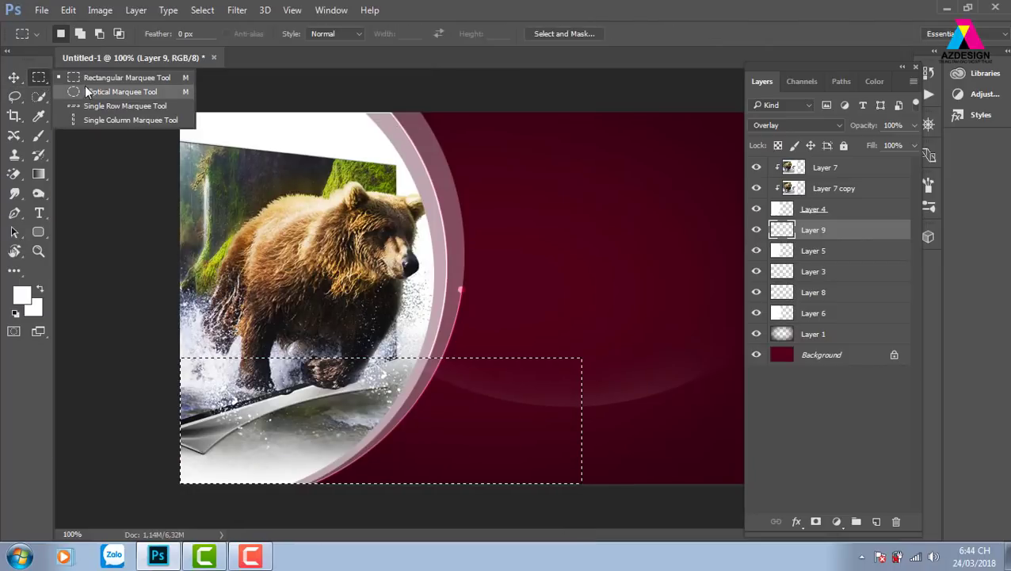
left_click(111, 92)
left_click(431, 366)
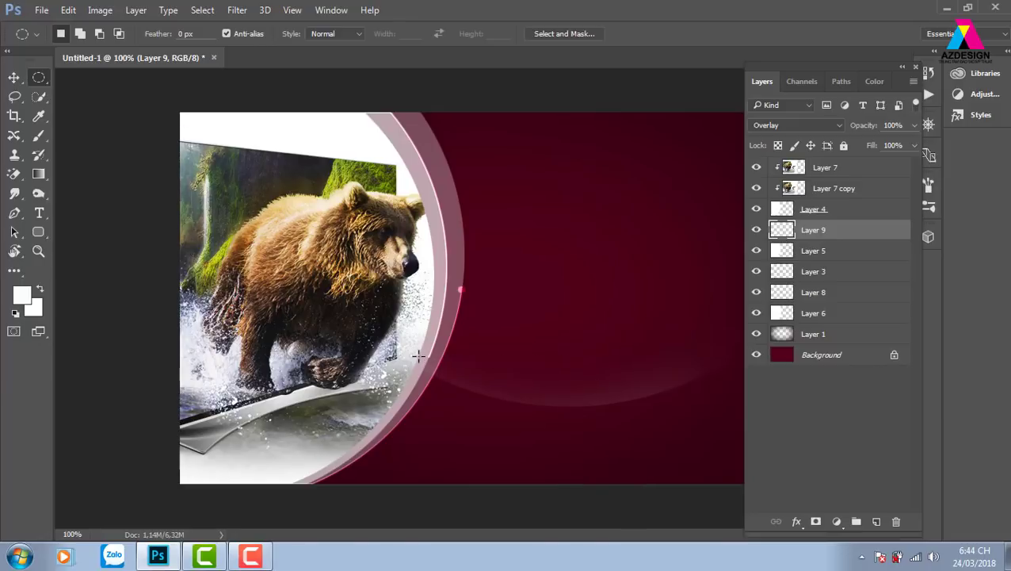
left_click_drag(428, 365, 428, 363)
key("v")
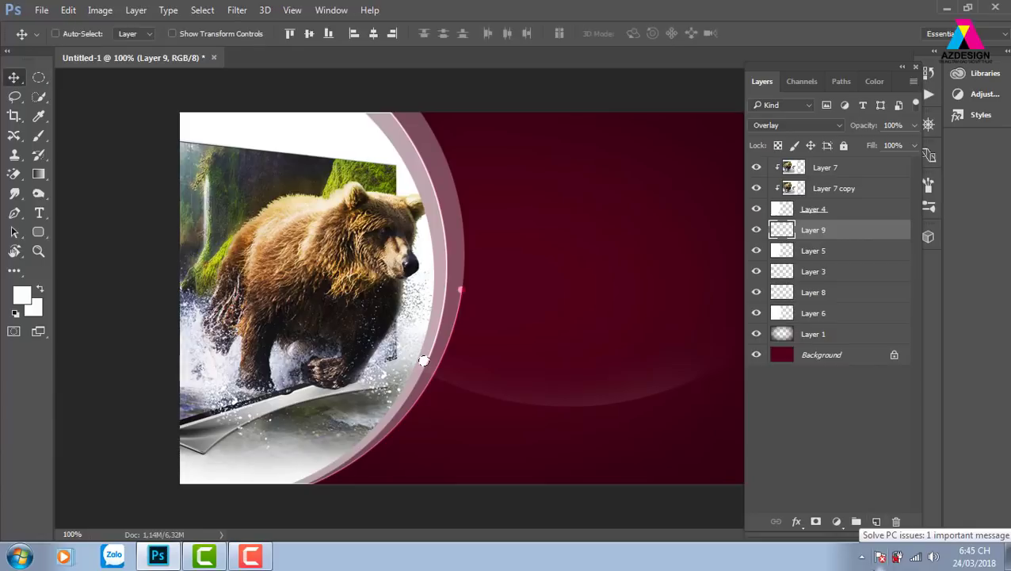
key("Right")
key("Right")
key("Right")
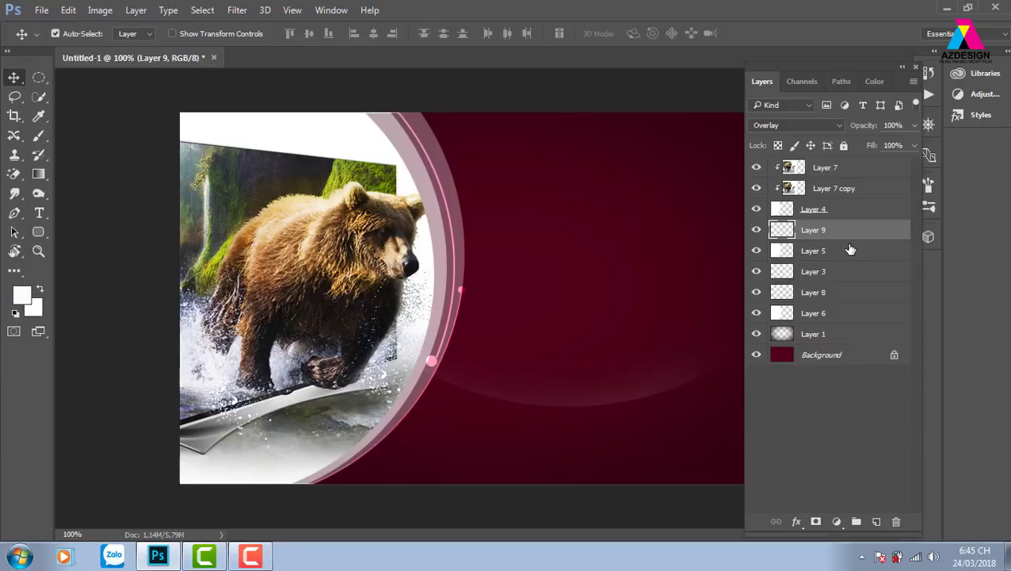
key("Left")
key("Left")
key("Left")
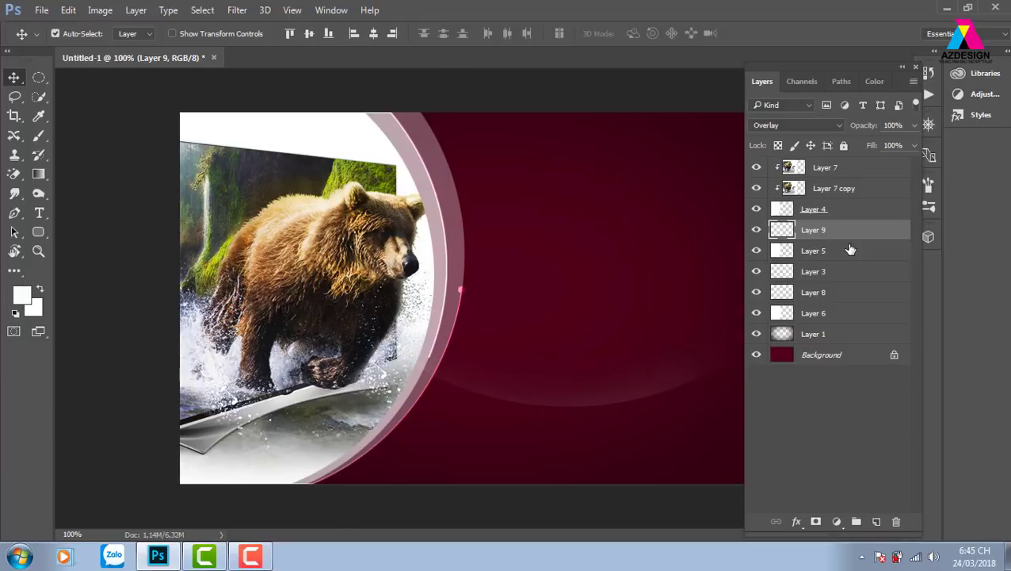
key("ctrl+plus")
key("ctrl+plus")
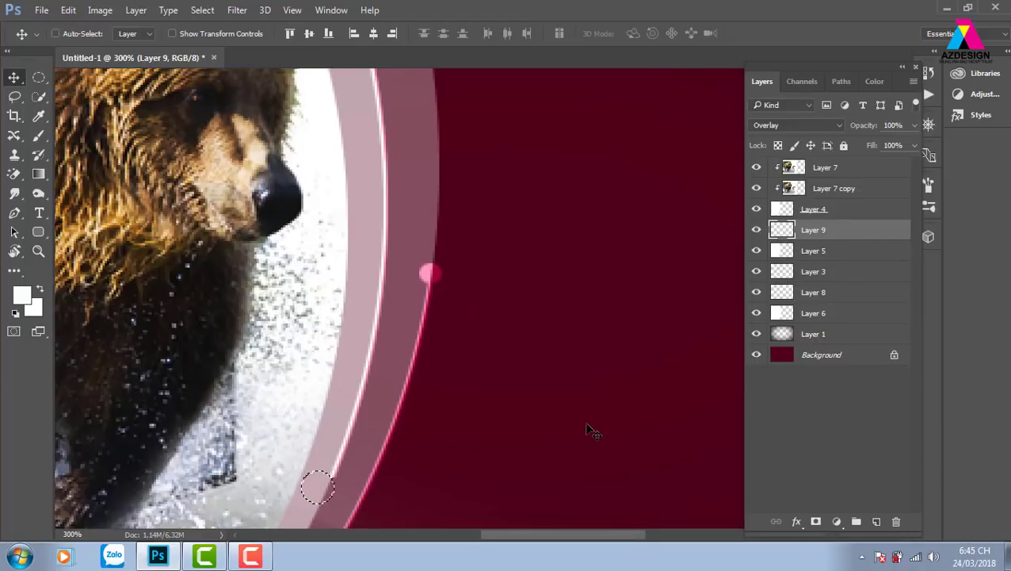
Nudge the small circle into place, fill it light pink, and deselect.
key("m")
key("shift+Right")
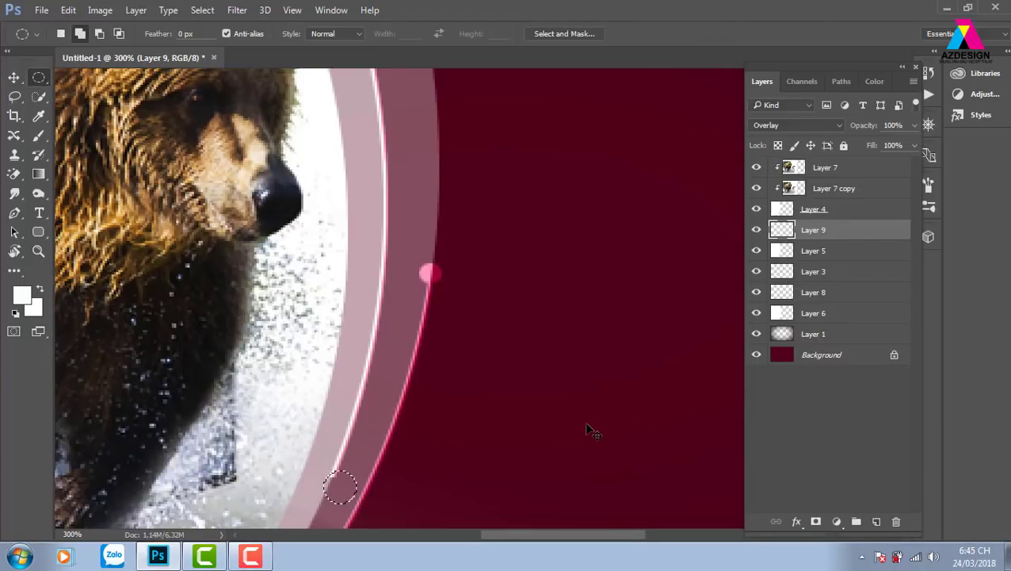
key("Left")
key("Left")
key("Left")
key("Left")
key("Left")
key("Left")
key("Left")
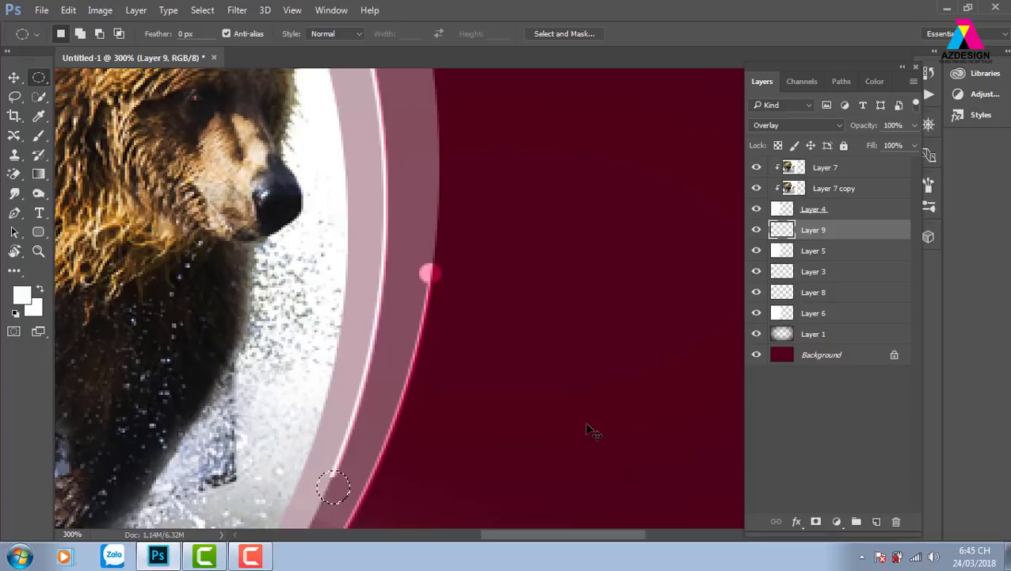
key("Left")
key("Left")
key("alt+BackSpace")
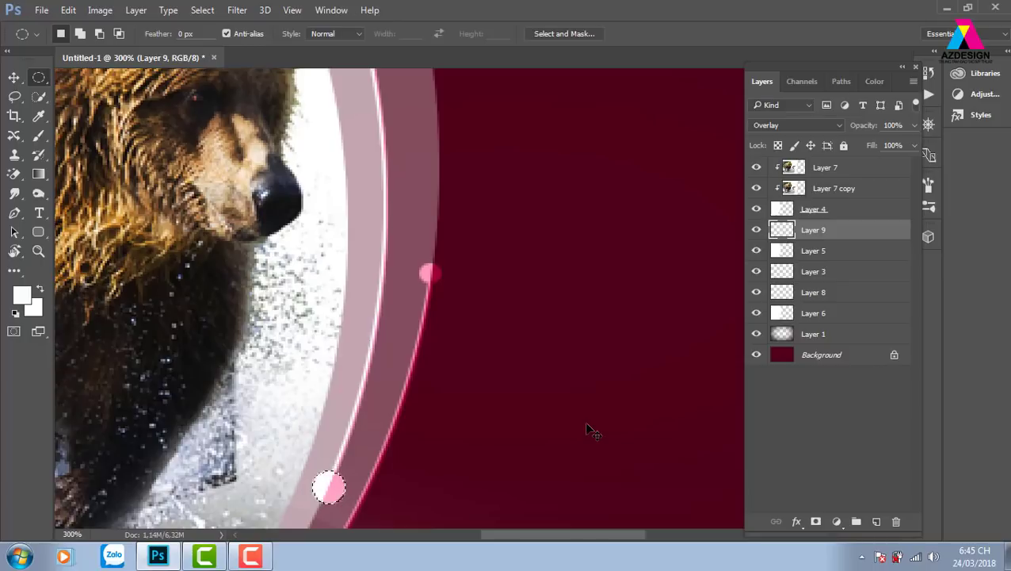
key("v")
key("ctrl+d")
key("Up")
Load the scalloped frame's shape as a selection and add empty Layer 10 above Layer 7.
key("ctrl+minus")
key("ctrl+minus")
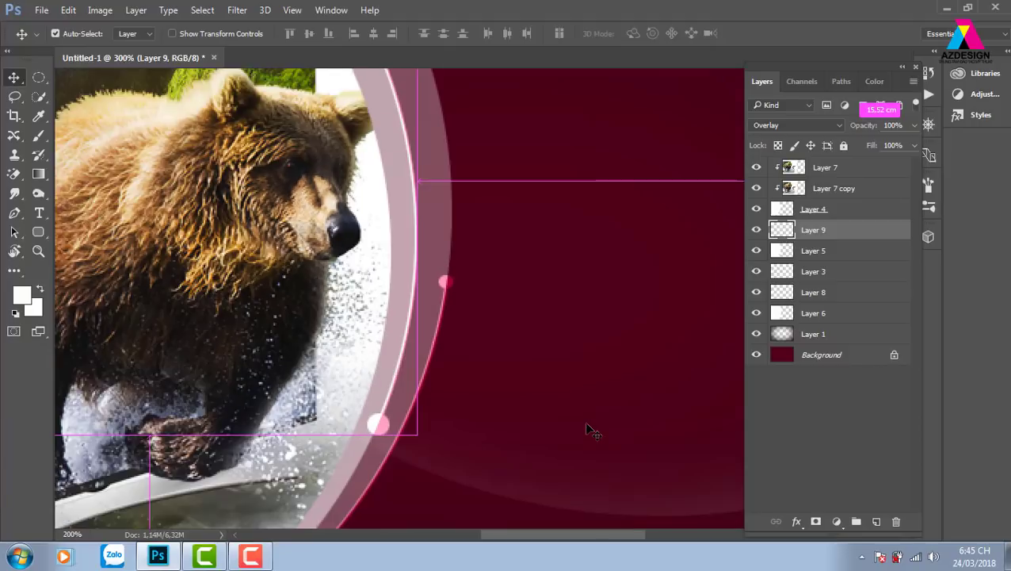
key("ctrl+minus")
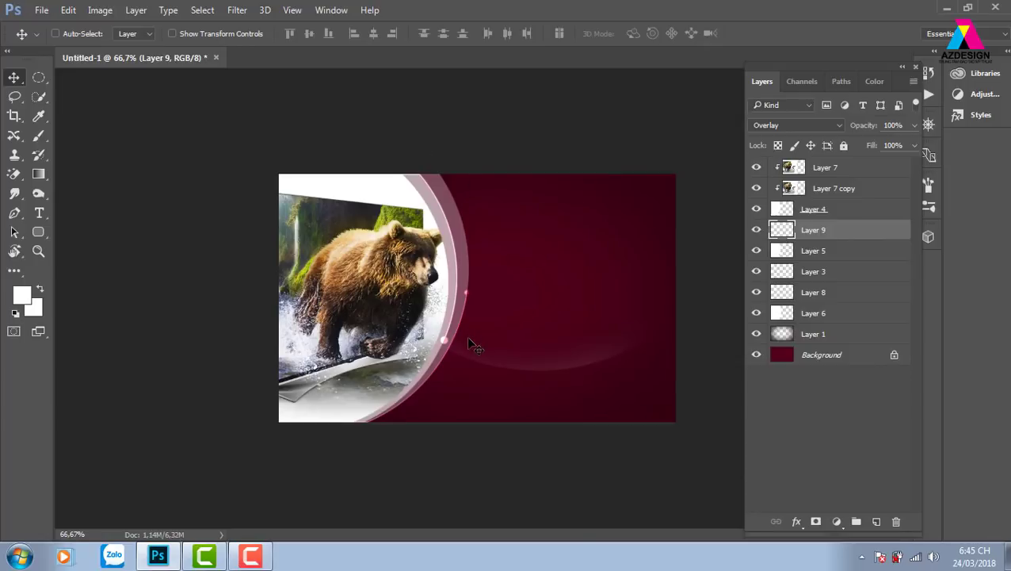
key("ctrl+plus")
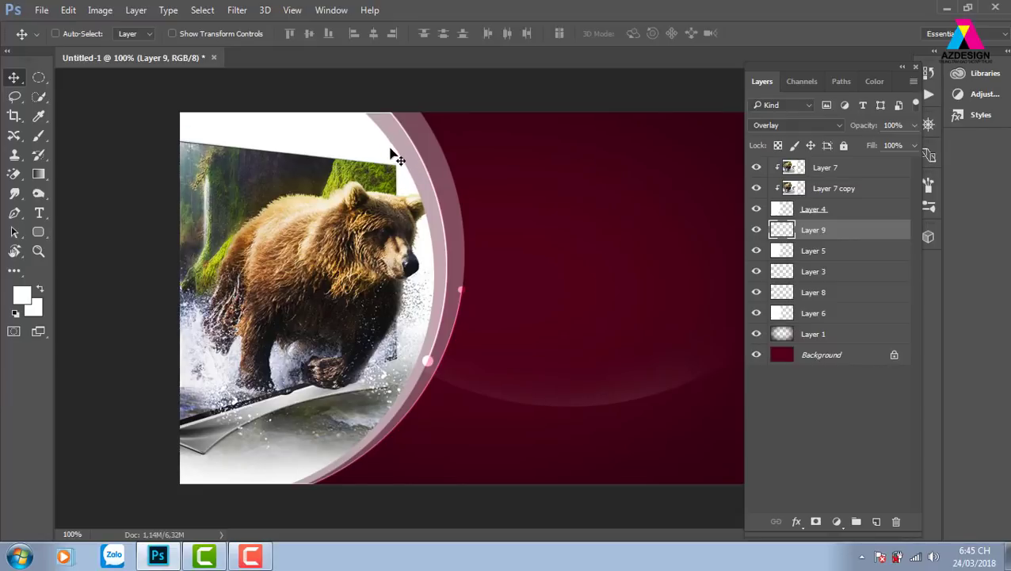
left_click_drag(791, 226, 783, 214)
left_click(783, 213, "ctrl")
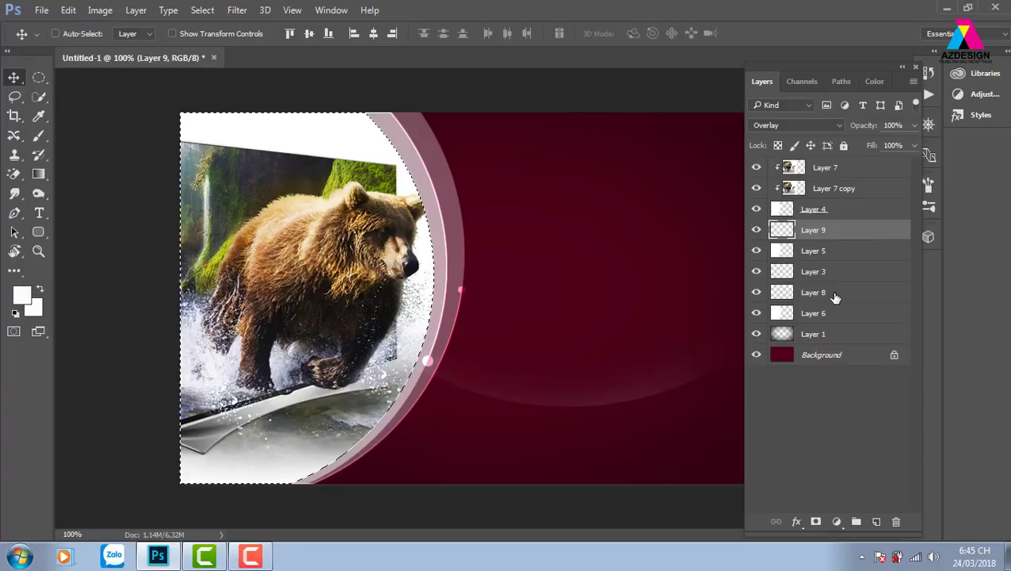
left_click(858, 169)
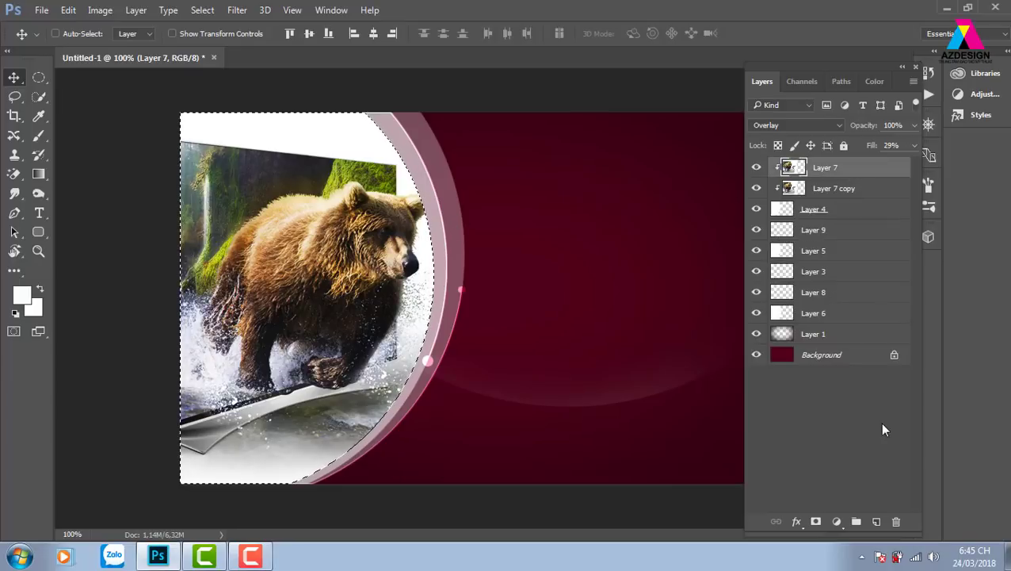
left_click(876, 522)
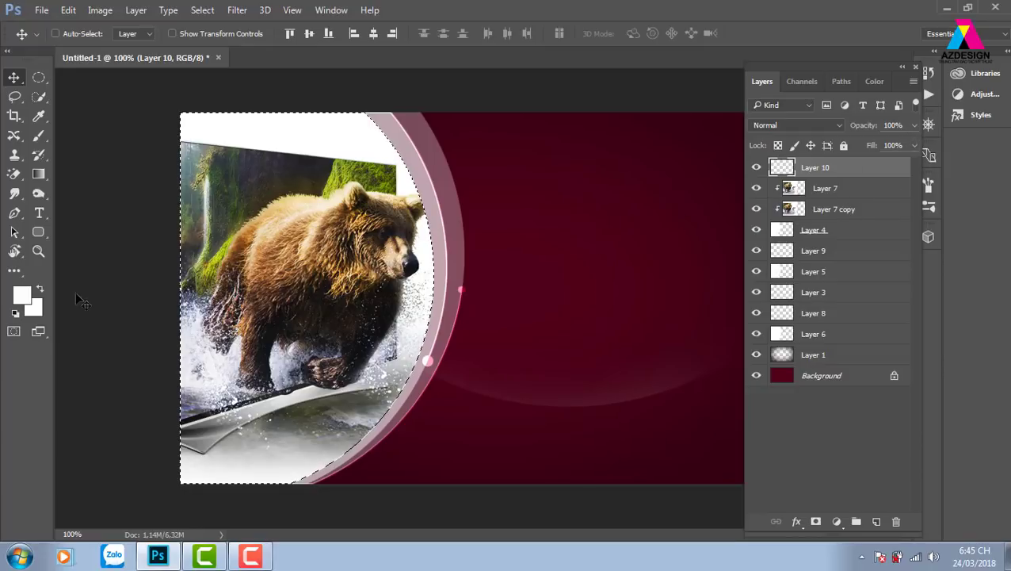
Fill the frame selection with black on Layer 10.
left_click(23, 294)
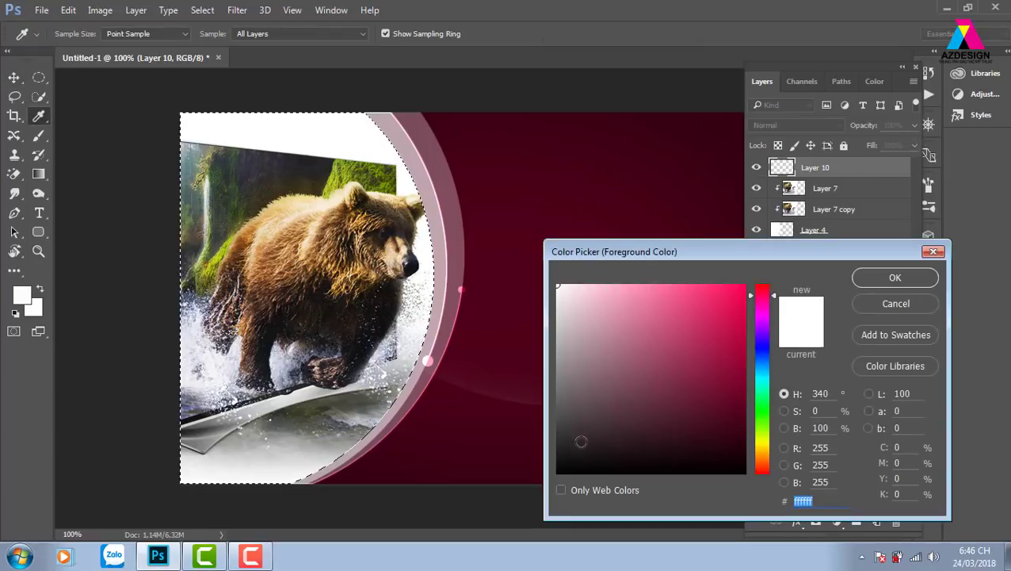
left_click(564, 467)
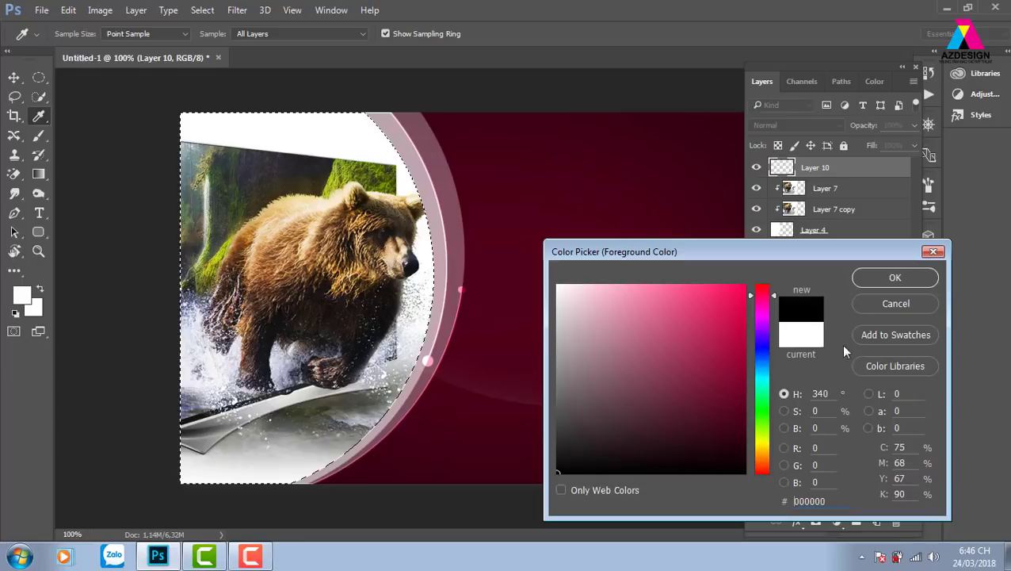
left_click(894, 277)
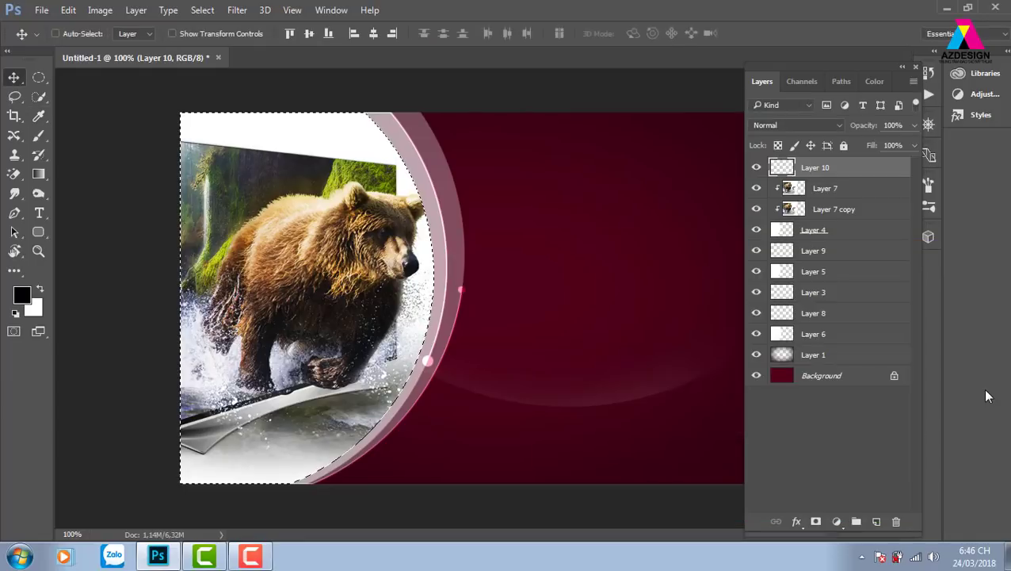
key("alt+BackSpace")
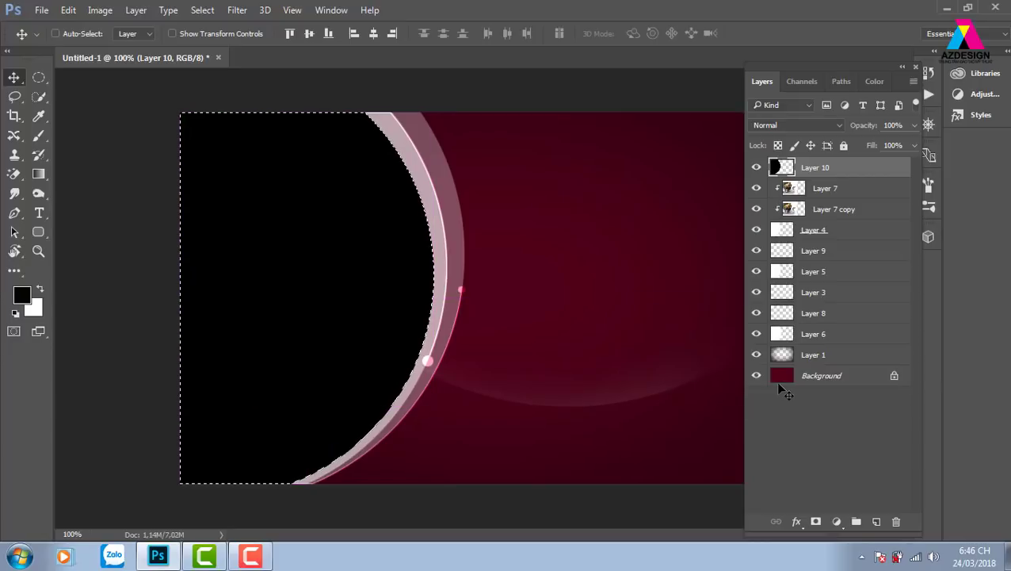
Feather the selection 30 px, delete the centre, and move the dark edge shading over the frame.
key("m")
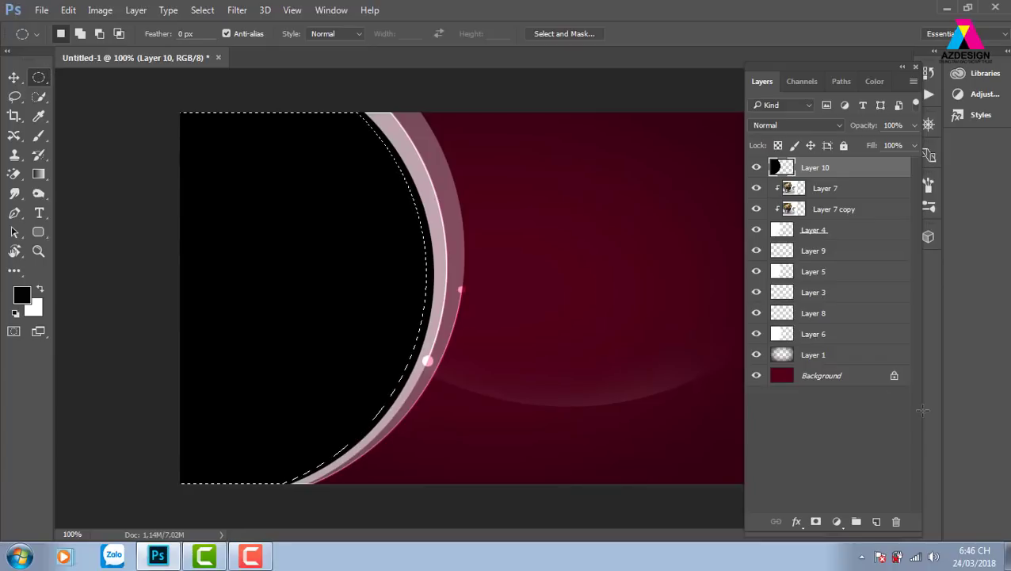
key("shift+F6")
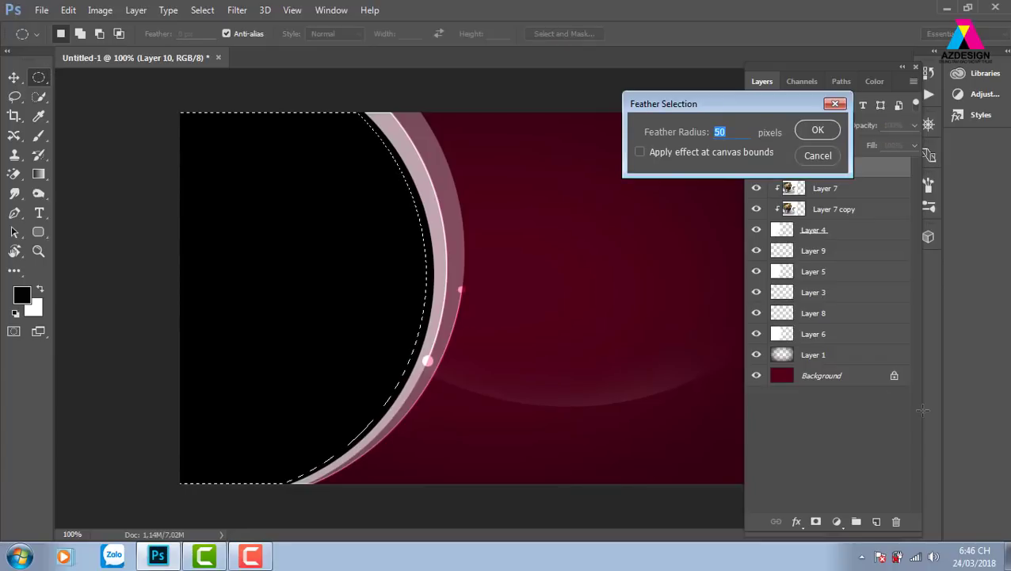
key("Return")
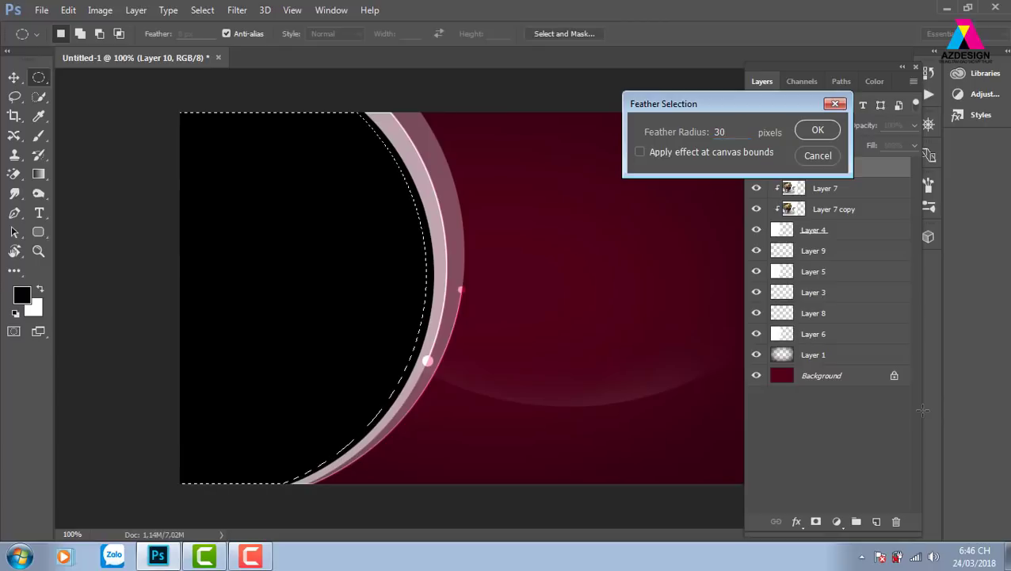
key("Delete")
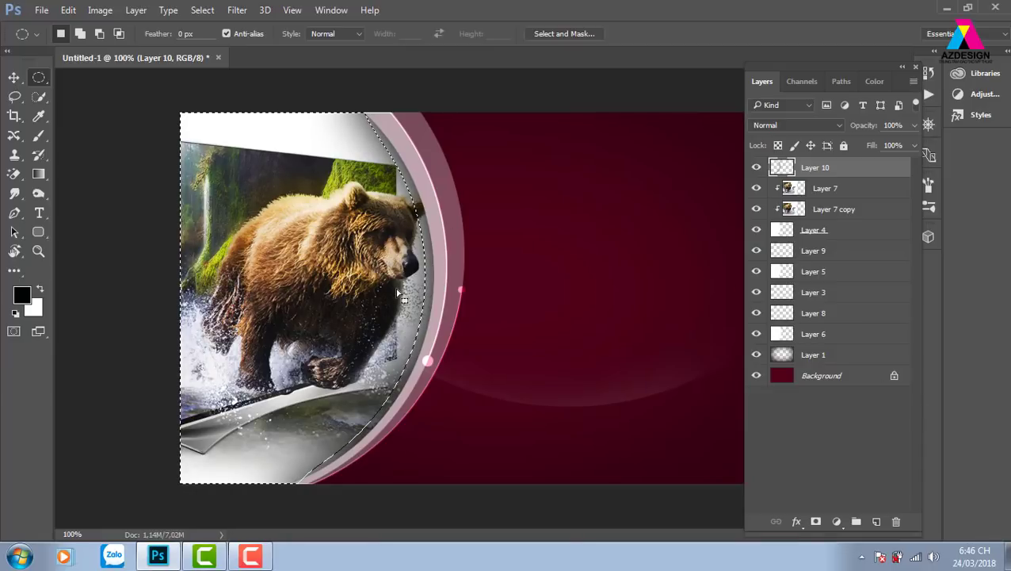
key("v")
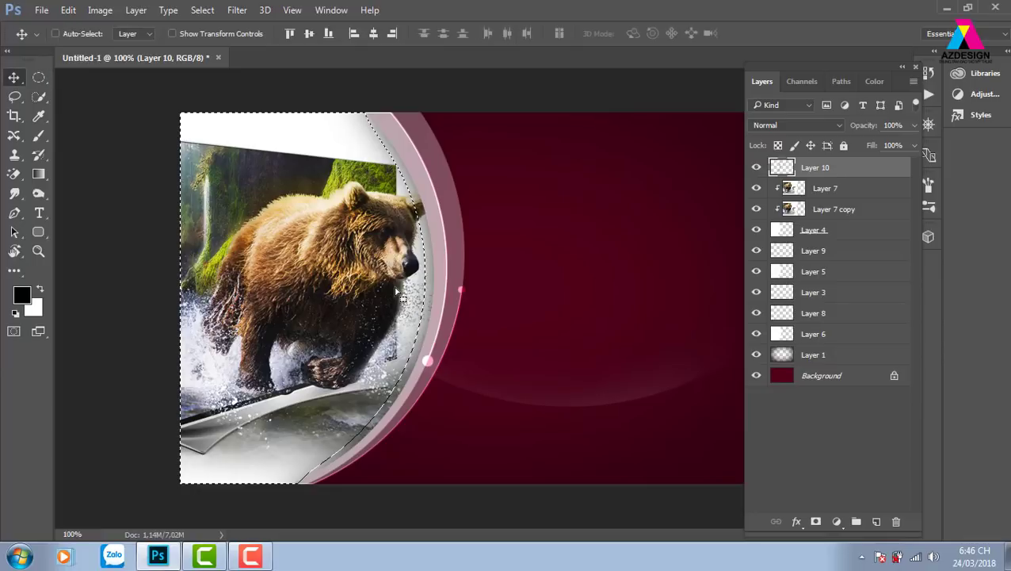
left_click_drag(396, 293, 446, 207)
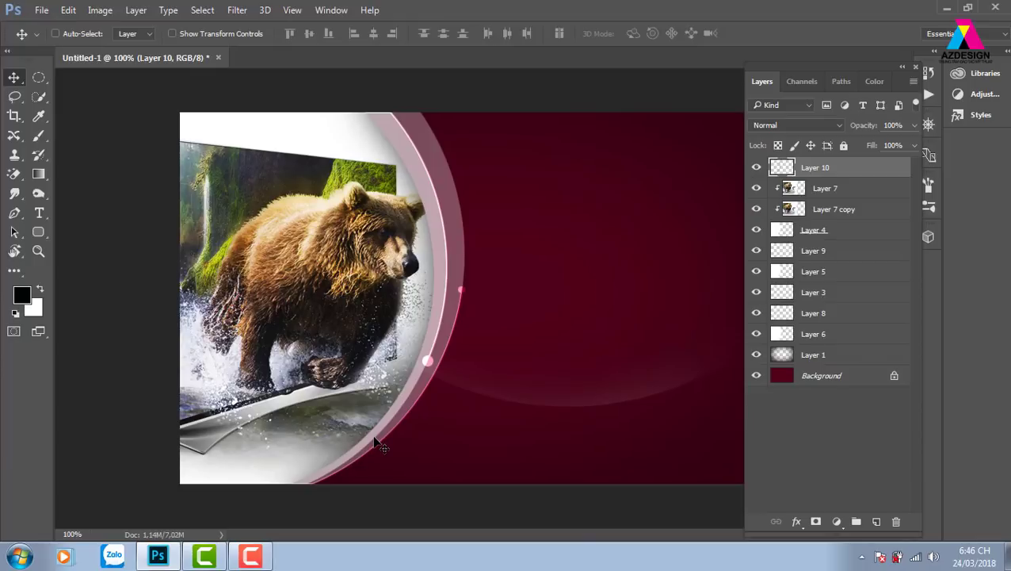
Zoom out and select Layers 10 through 6 together.
key("ctrl+minus")
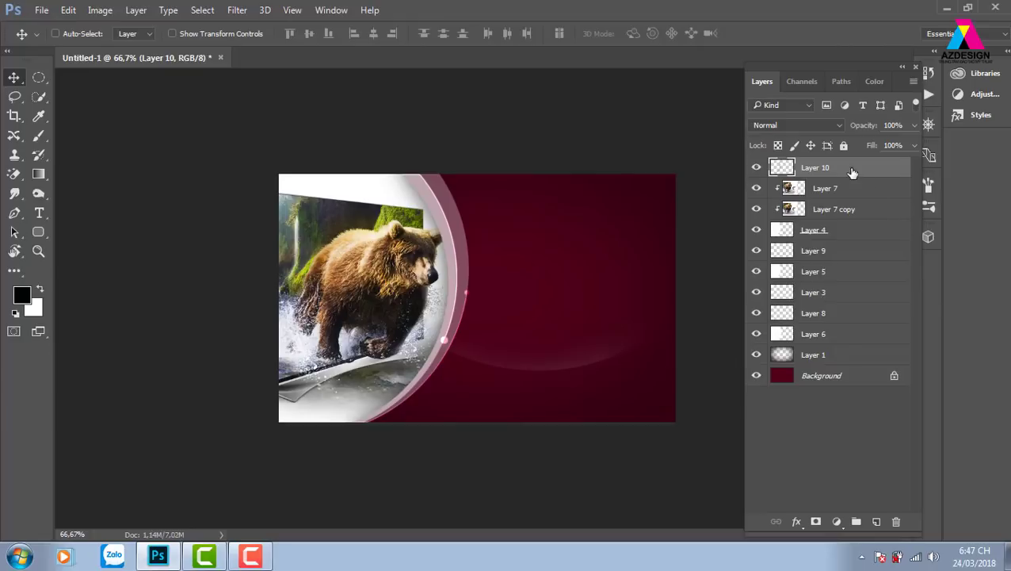
left_click(843, 343, "shift")
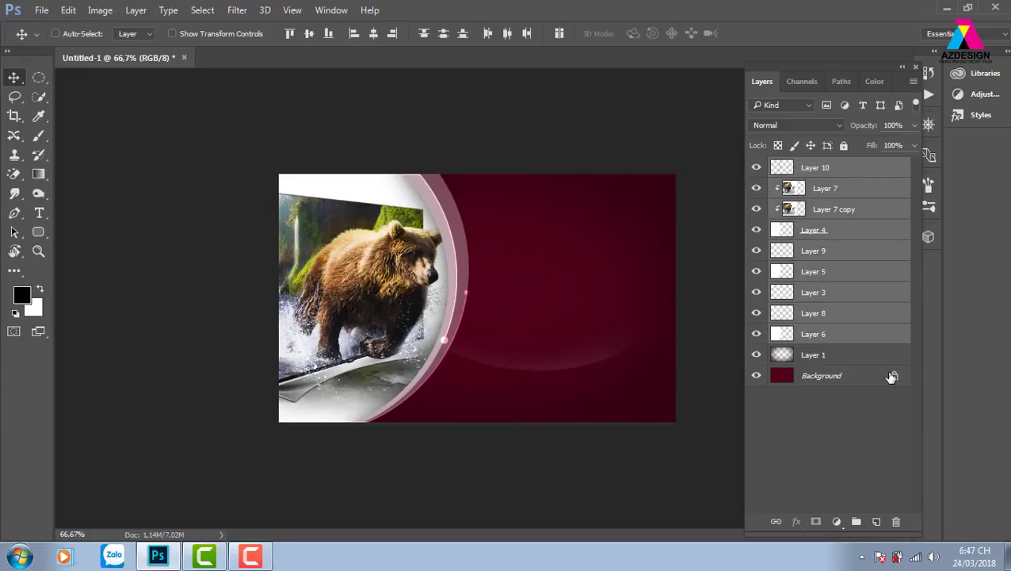
Delete the selected bear-frame layers.
key("Delete")
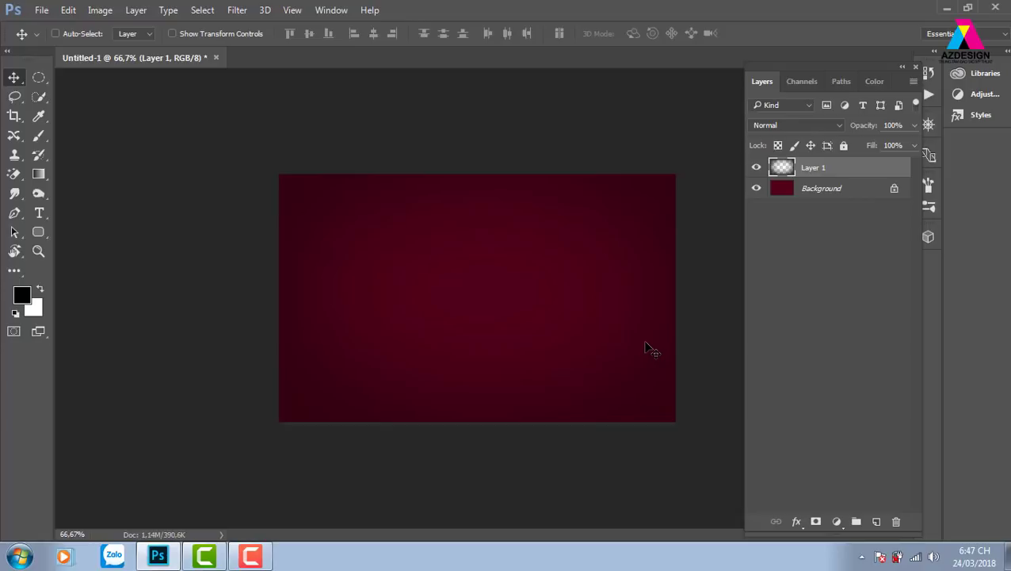
key("ctrl+z")
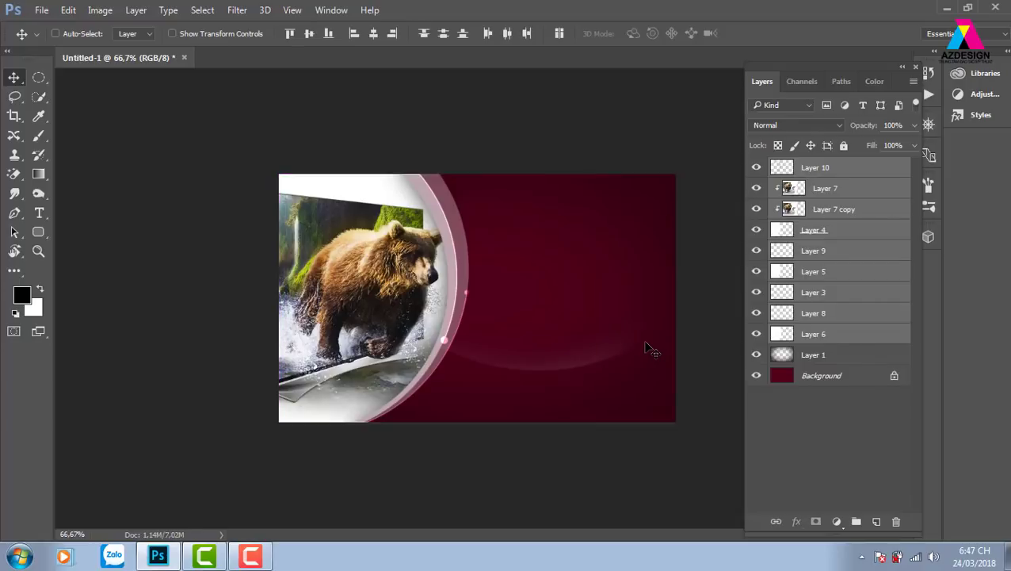
key("Delete")
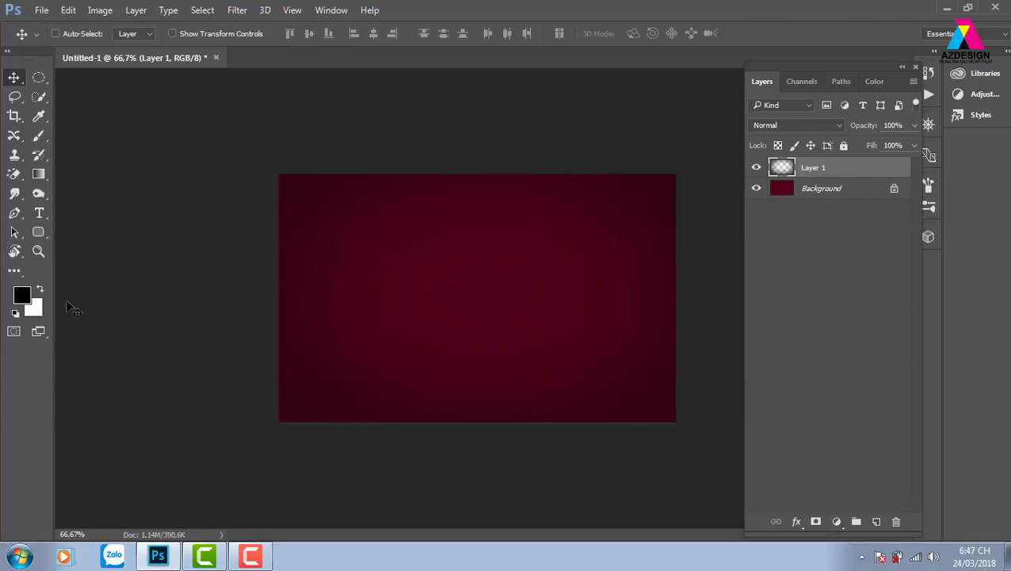
Fill a large circular selection white on new Layer 2, left of centre.
left_click(39, 78)
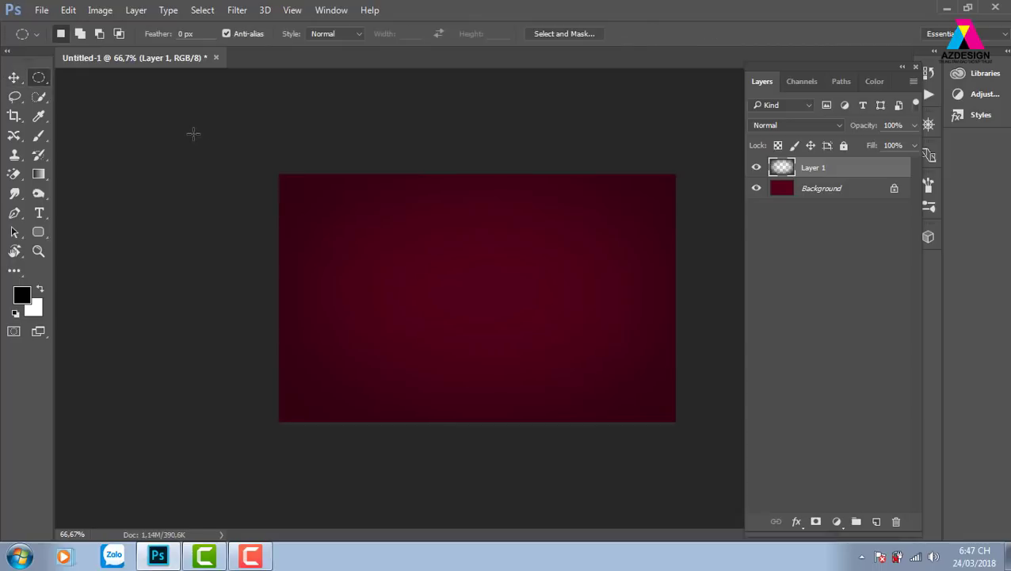
mouse_move(438, 402)
left_mouse_down()
mouse_move(483, 441)
mouse_move(392, 355)
left_mouse_up()
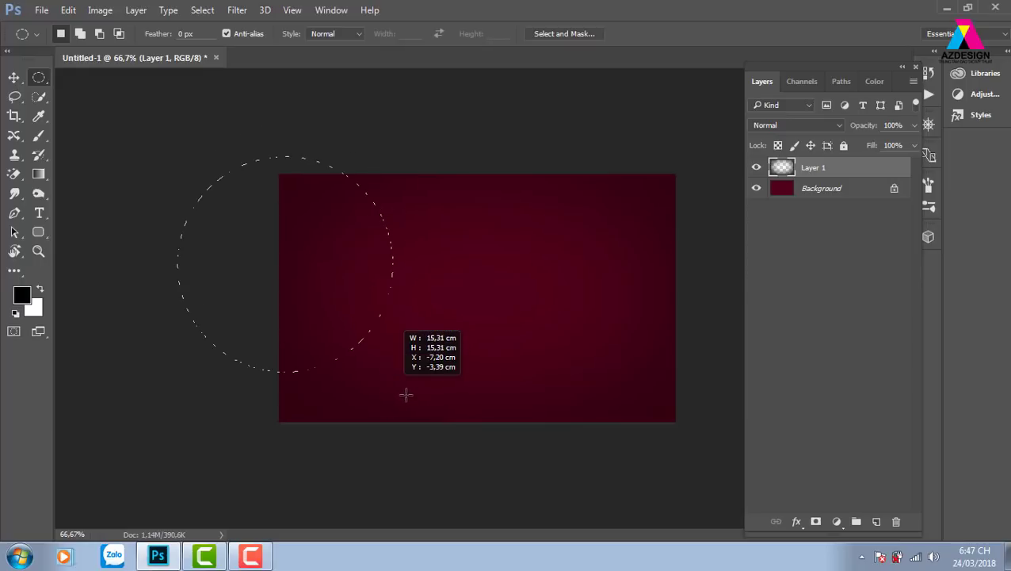
mouse_move(392, 355)
left_mouse_down()
mouse_move(463, 401)
mouse_move(424, 364)
mouse_move(472, 396)
mouse_move(420, 348)
mouse_move(484, 378)
left_mouse_up()
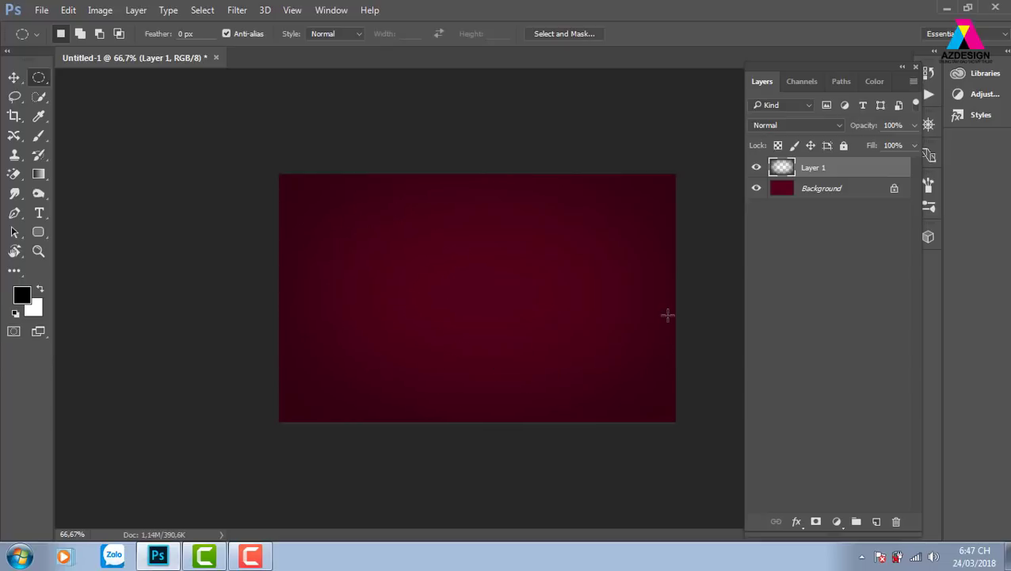
left_click(877, 521)
key("ctrl+BackSpace")
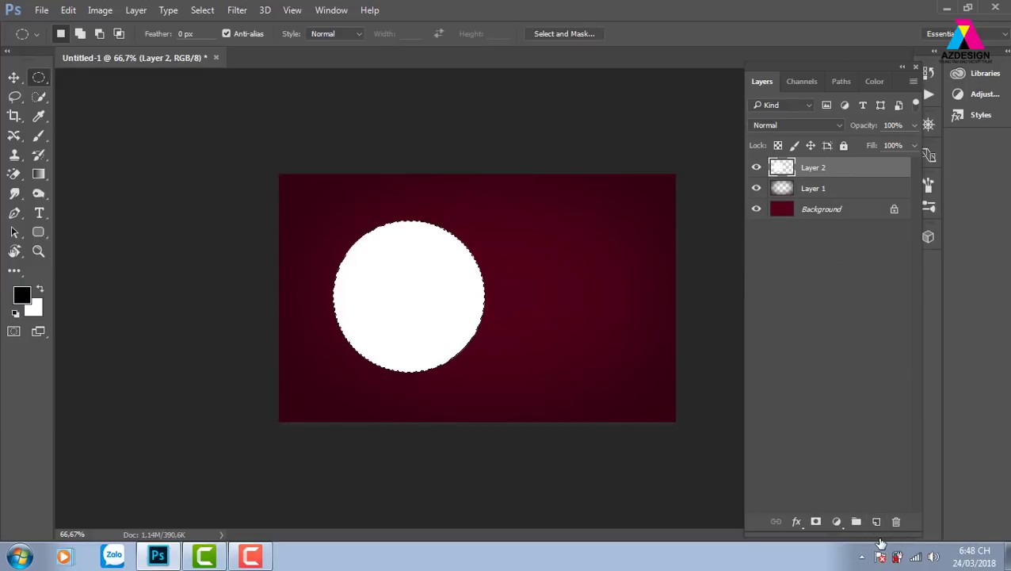
key("v")
key("ctrl+d")
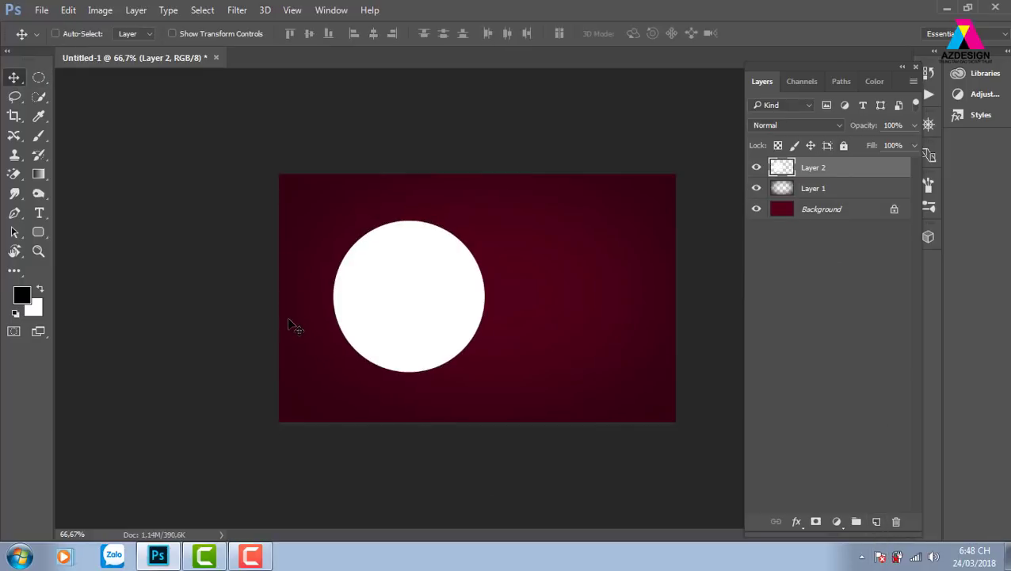
Add a small white circle above the big circle on a new layer.
key("m")
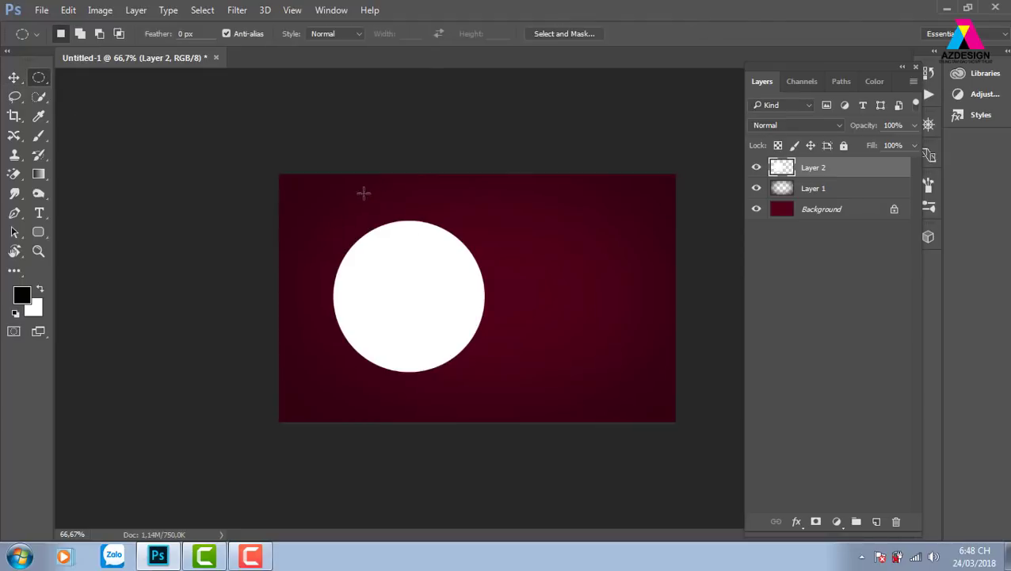
mouse_move(359, 190)
left_mouse_down()
mouse_move(415, 249)
mouse_move(400, 237)
left_mouse_up()
left_click(877, 523)
key("alt+BackSpace")
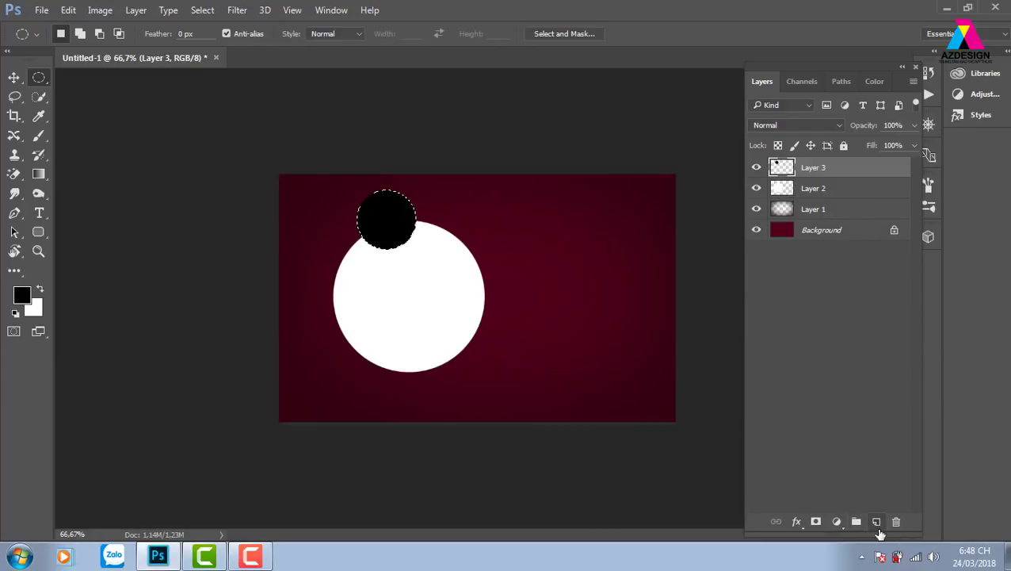
key("ctrl+z")
key("ctrl+BackSpace")
key("v")
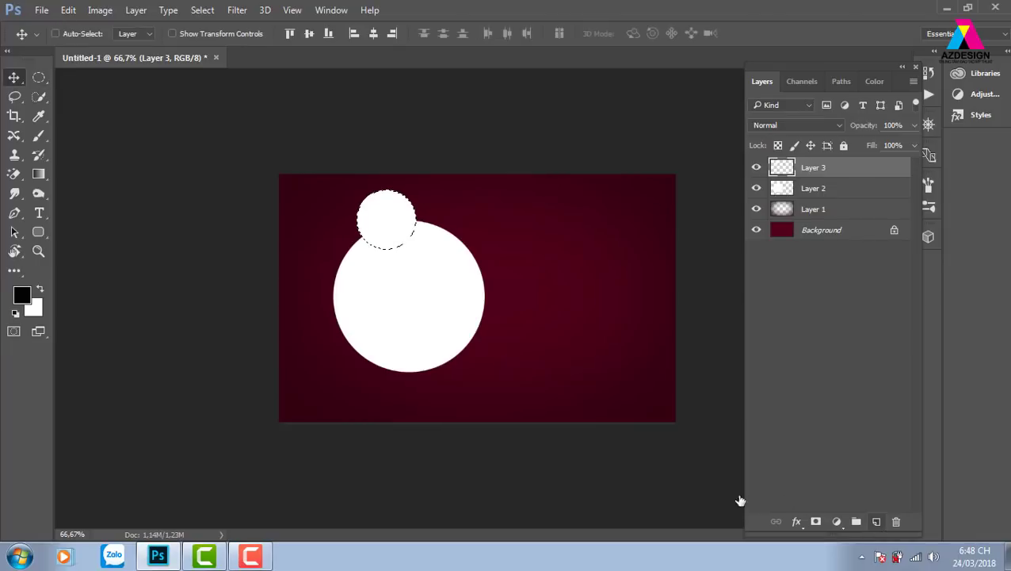
key("ctrl+d")
Add another white circle overlapping the big circle's lower left on a new layer.
left_click(39, 77)
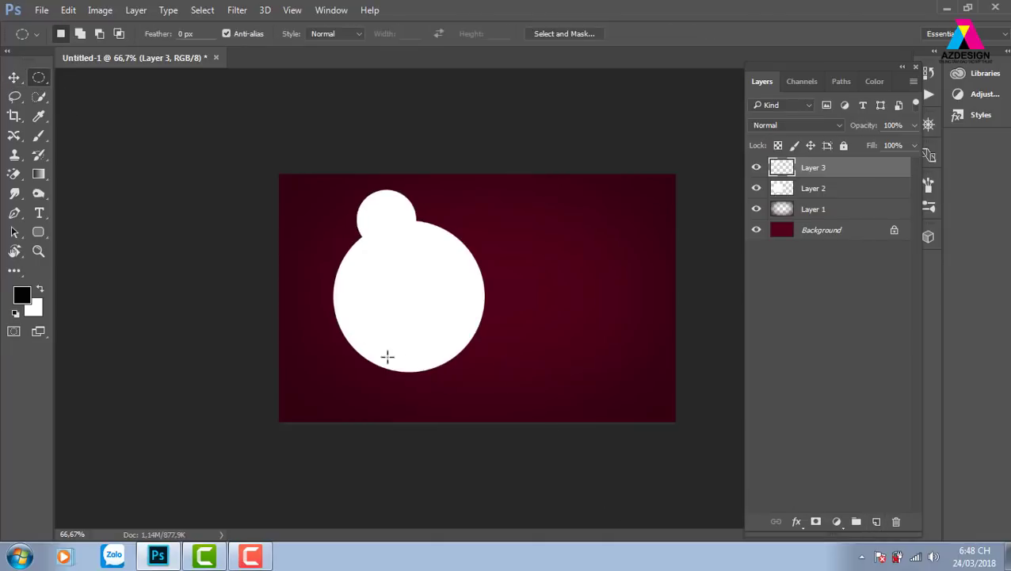
left_click_drag(324, 326, 419, 407)
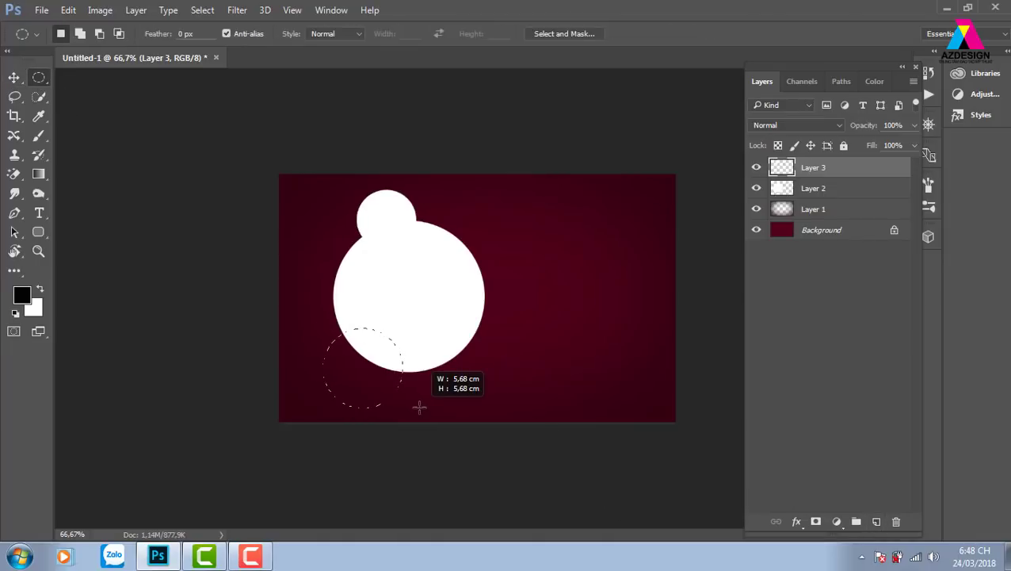
left_click(876, 521)
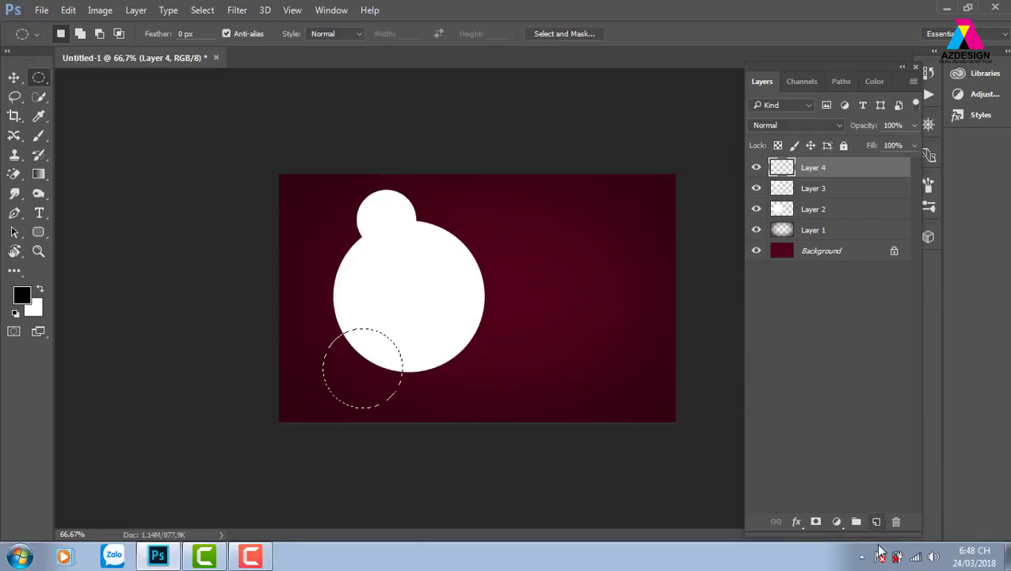
key("ctrl+BackSpace")
key("v")
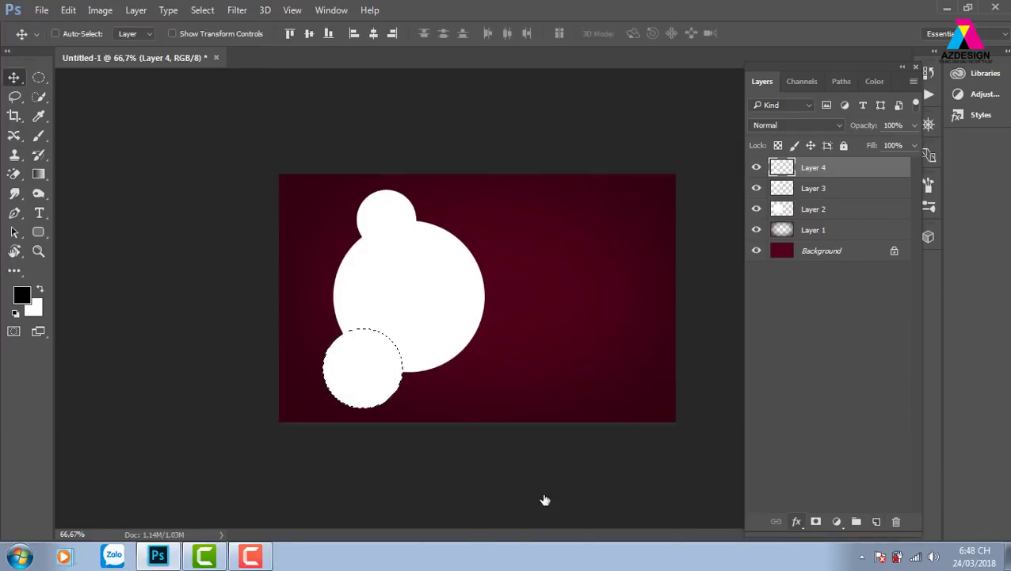
key("ctrl+d")
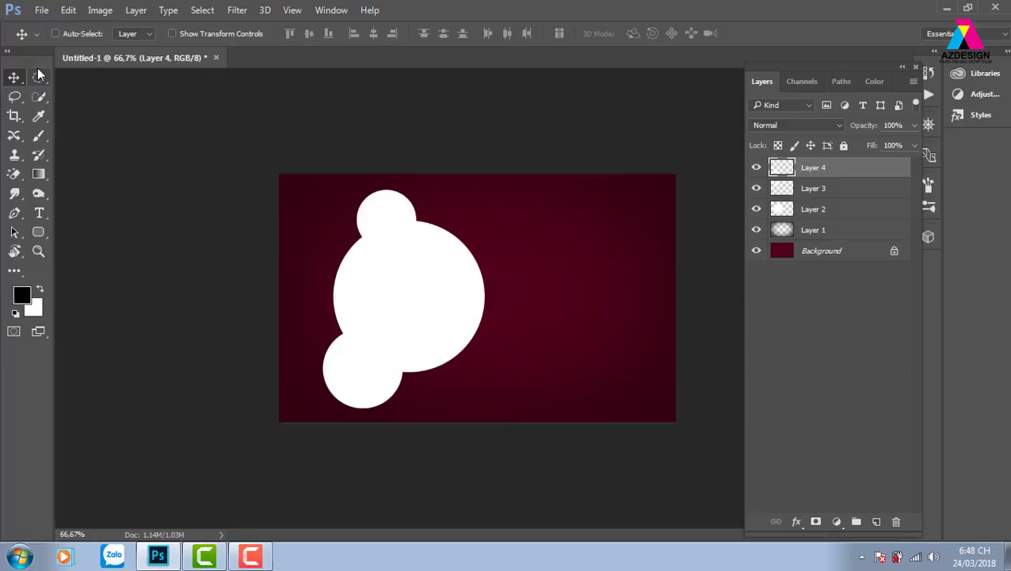
Shrink Layer 2's big circle slightly with Free Transform.
left_click(38, 75)
mouse_move(255, 373)
left_mouse_down()
mouse_move(452, 533)
mouse_move(455, 523)
left_mouse_up()
left_click(458, 363)
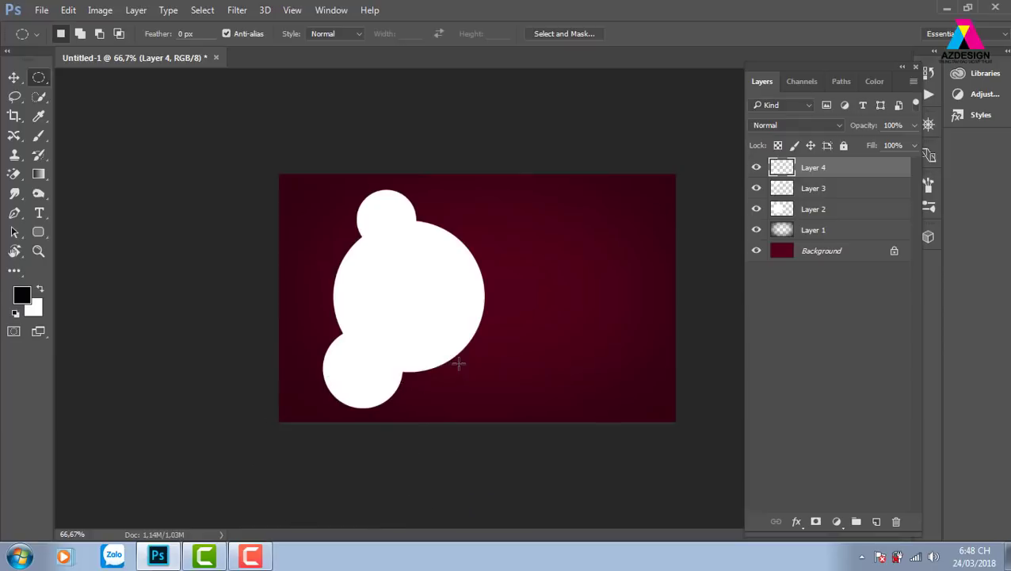
key("ctrl+minus")
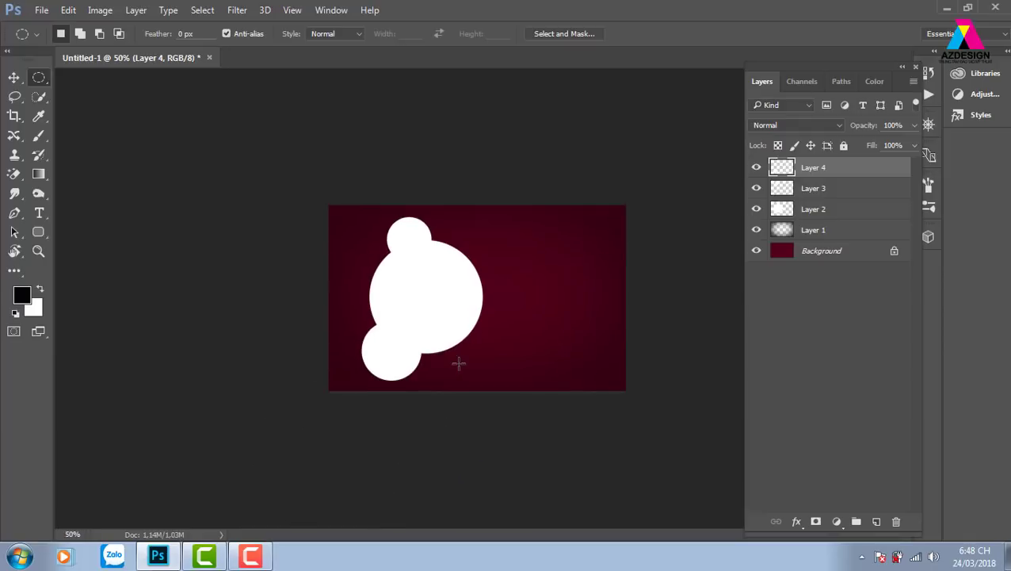
left_click(14, 77)
right_click(442, 295)
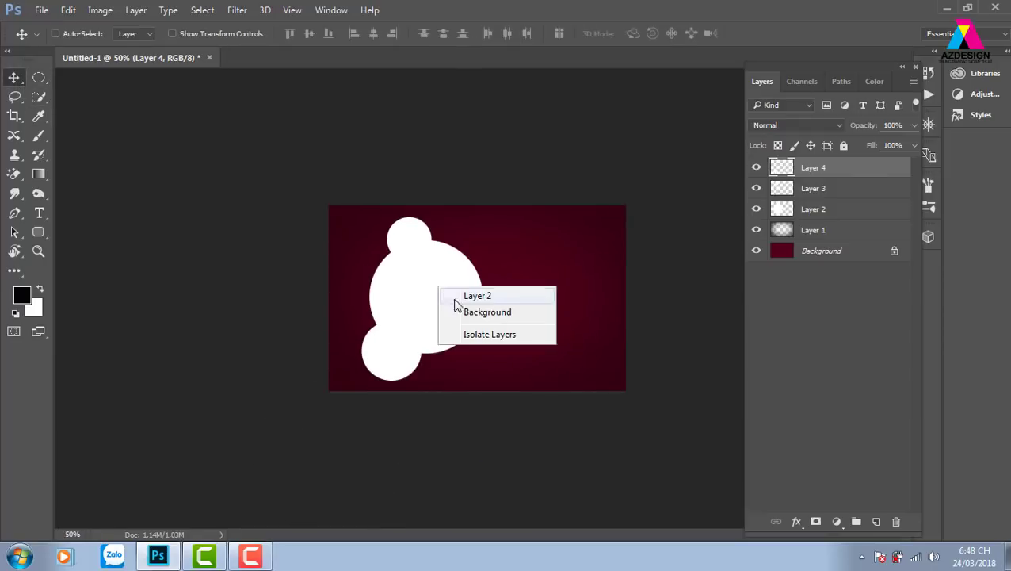
left_click(467, 295)
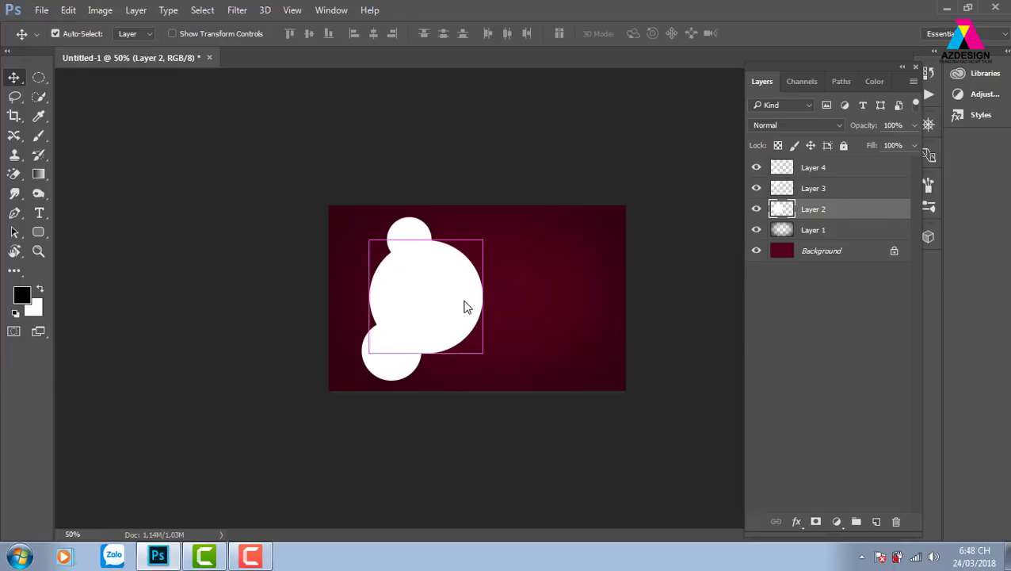
key("ctrl+t")
left_click_drag(481, 241, 473, 248)
key("Return")
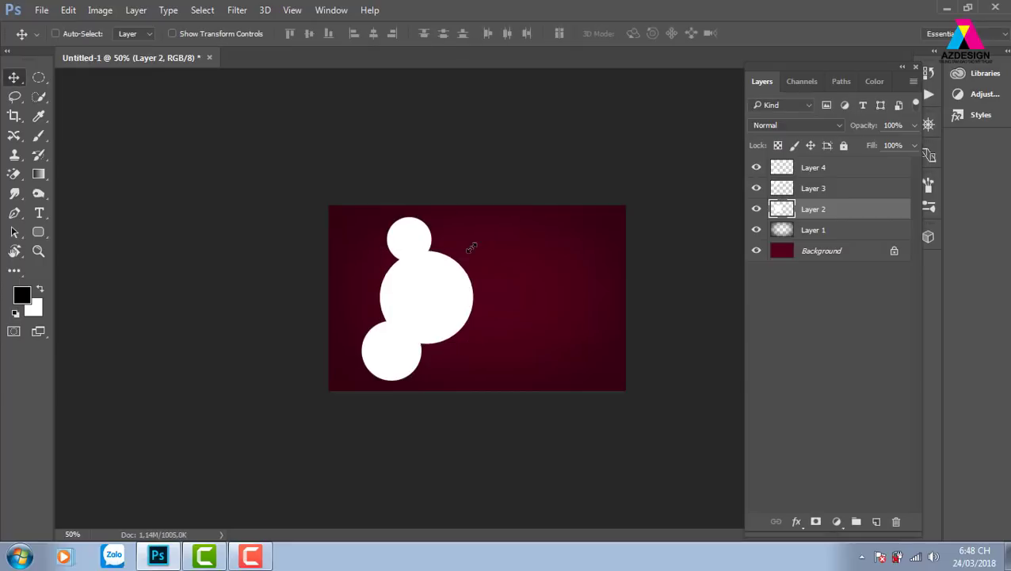
Select Layers 2–4, shift the three circles right, and scale them down together.
right_click(423, 240)
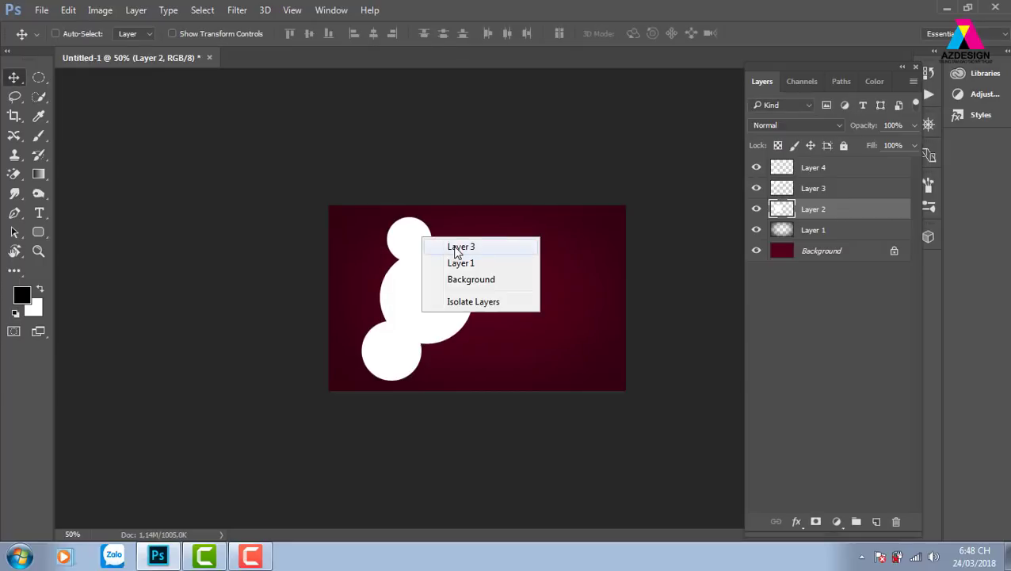
left_click(456, 246, "shift")
right_click(394, 358)
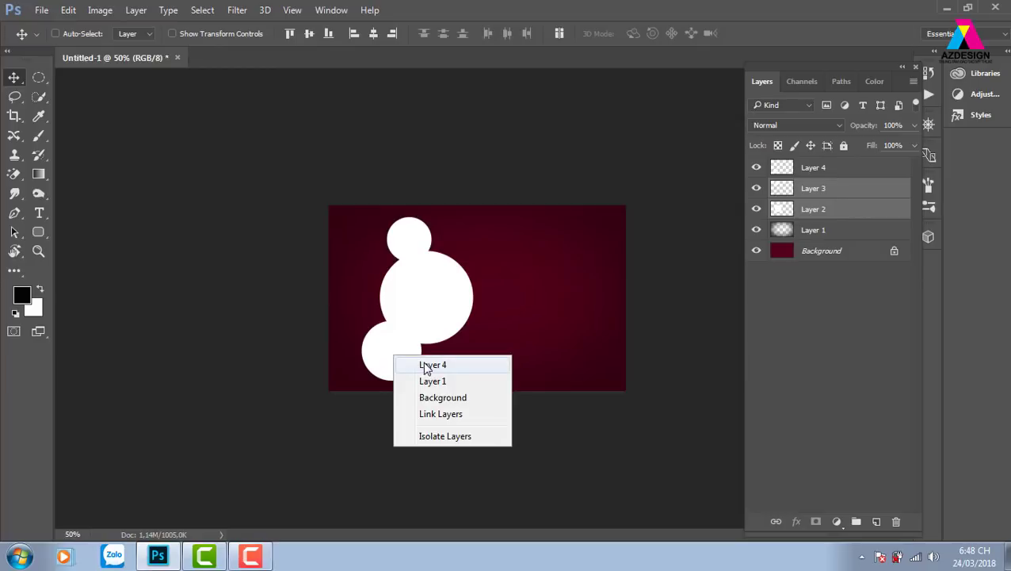
left_click(424, 363, "shift")
left_click_drag(399, 357, 423, 357)
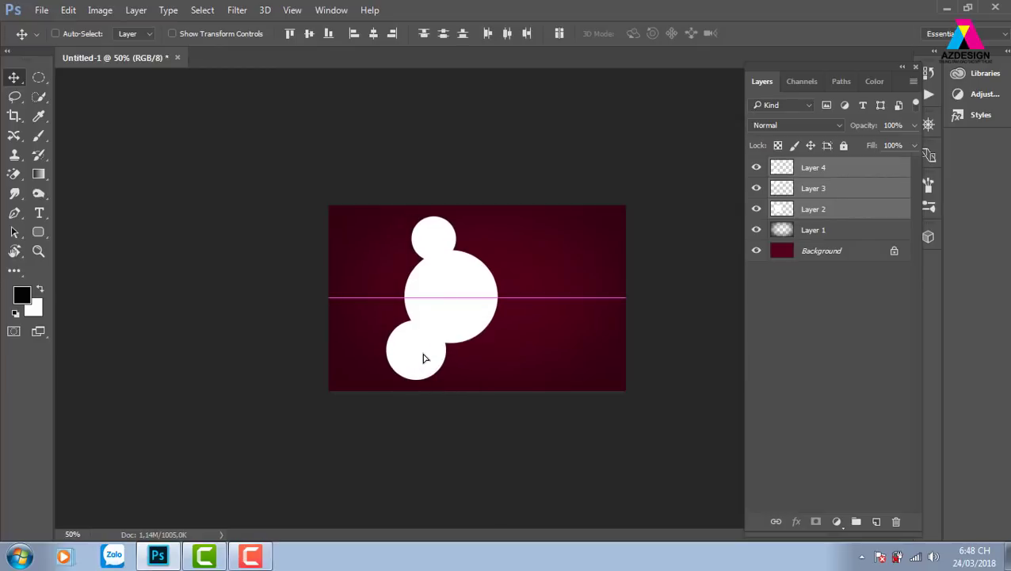
key("ctrl")
key("ctrl+t")
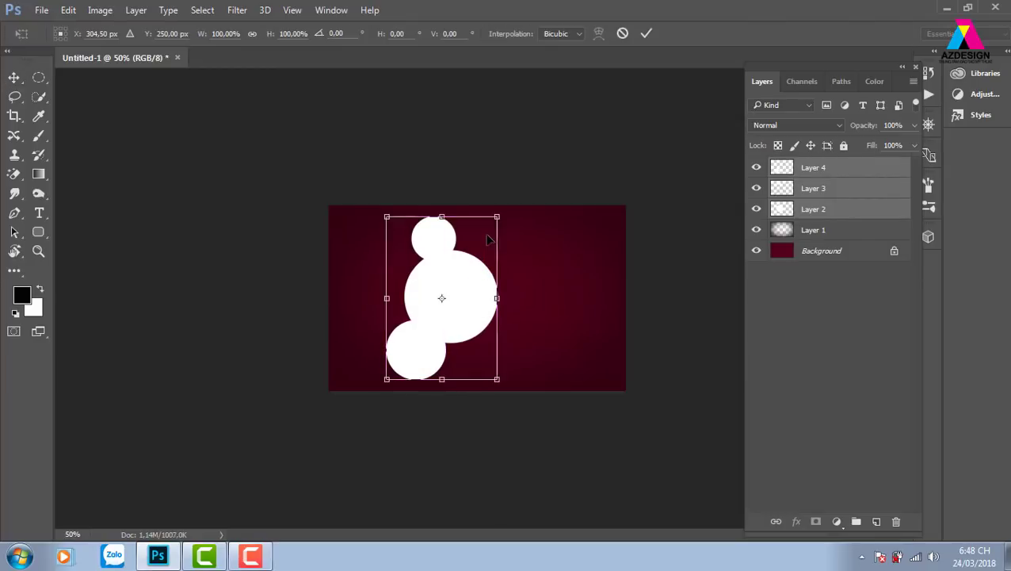
left_click_drag(496, 214, 475, 229)
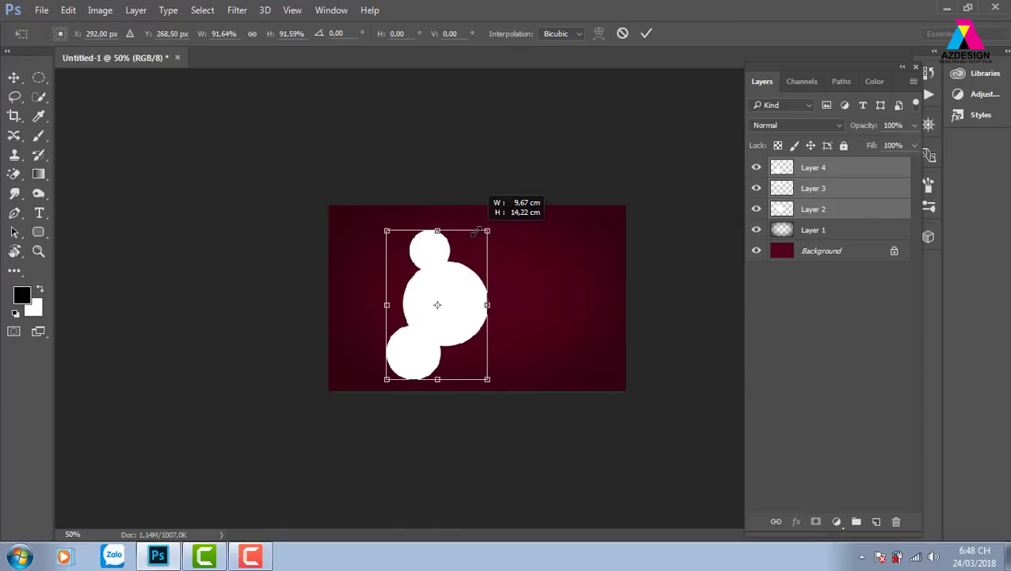
key("Return")
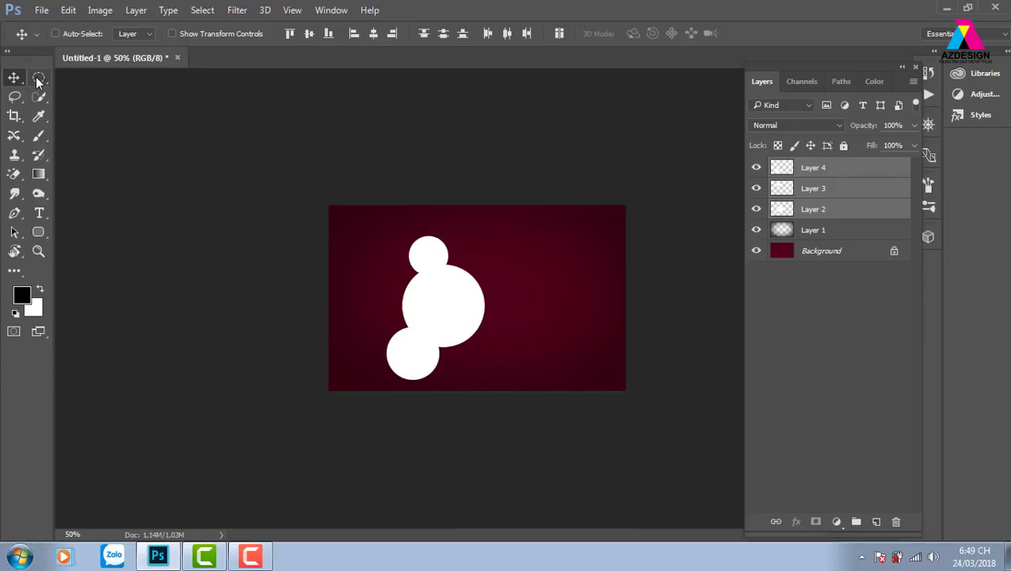
Draw a white-filled circle on a new layer at the banner's top-left and shift it right.
left_click(39, 77)
mouse_move(308, 157)
left_mouse_down()
mouse_move(464, 284)
mouse_move(434, 272)
mouse_move(449, 283)
left_mouse_up()
left_click(876, 521)
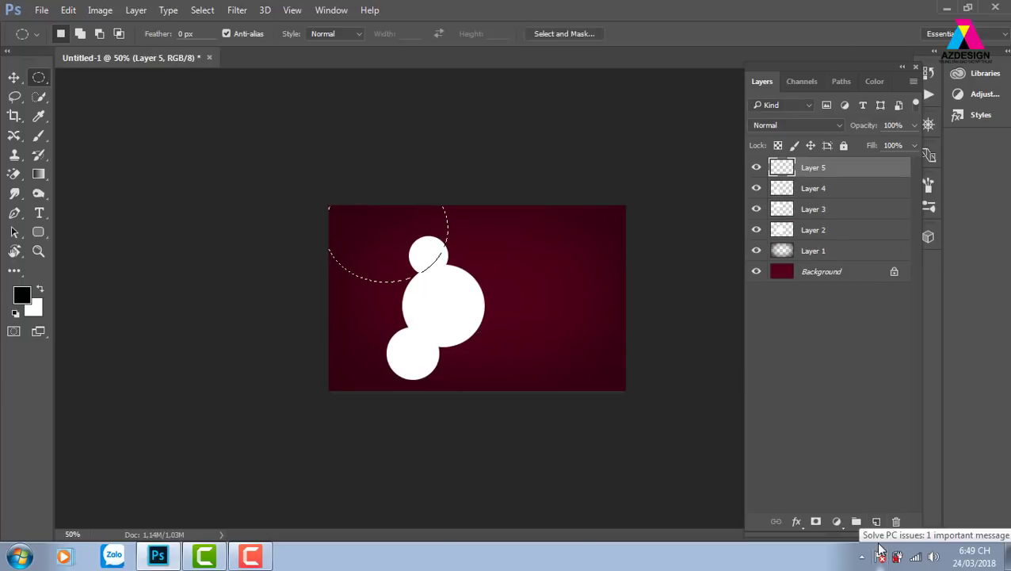
key("ctrl+BackSpace")
key("ctrl+d")
key("v")
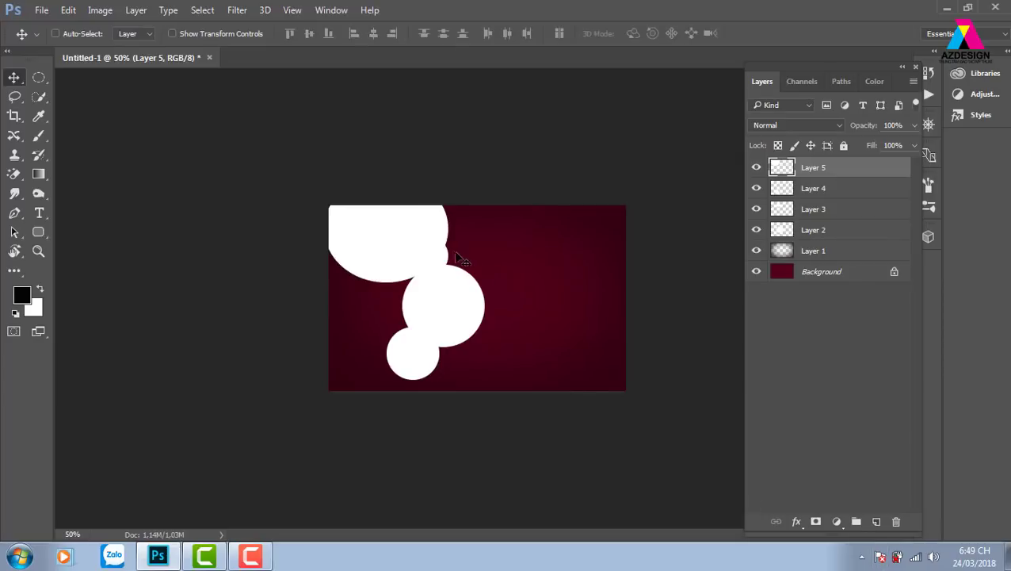
mouse_move(397, 224)
left_mouse_down()
mouse_move(425, 224)
mouse_move(403, 197)
left_mouse_up()
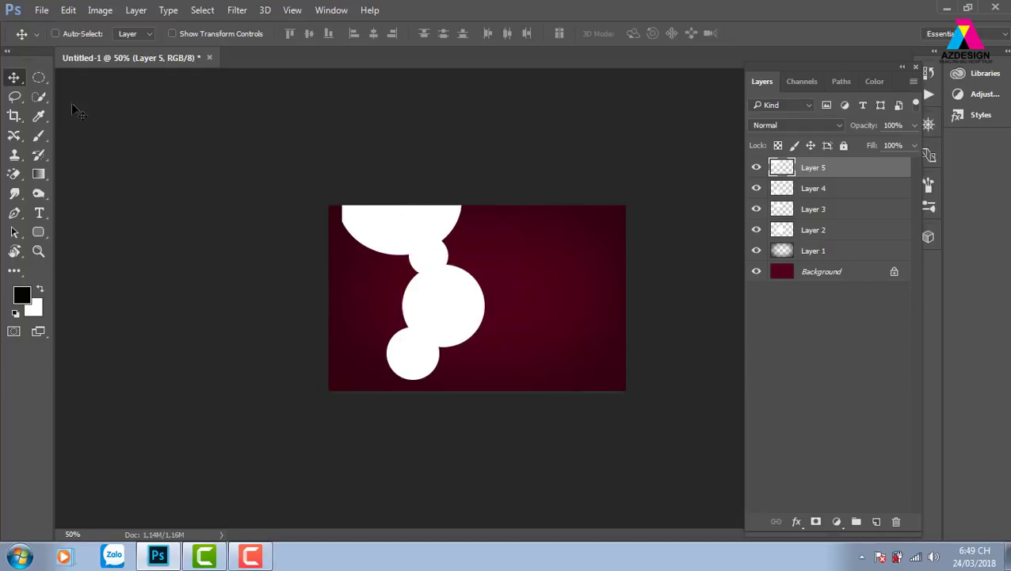
Add a slightly smaller white circle on a new layer at the bottom-left corner.
left_click(38, 77)
left_click_drag(304, 347, 441, 463)
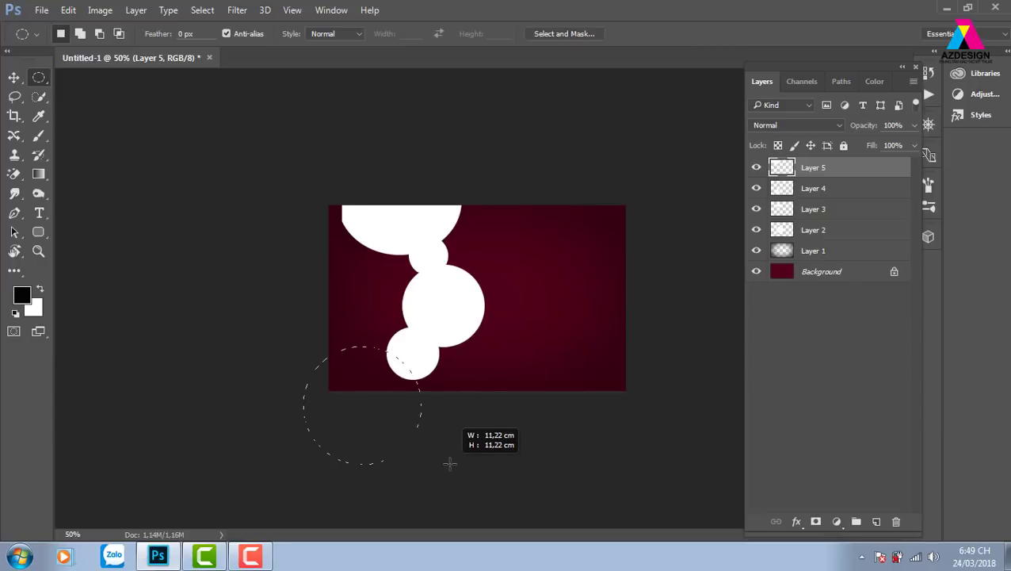
left_click_drag(440, 464, 433, 456)
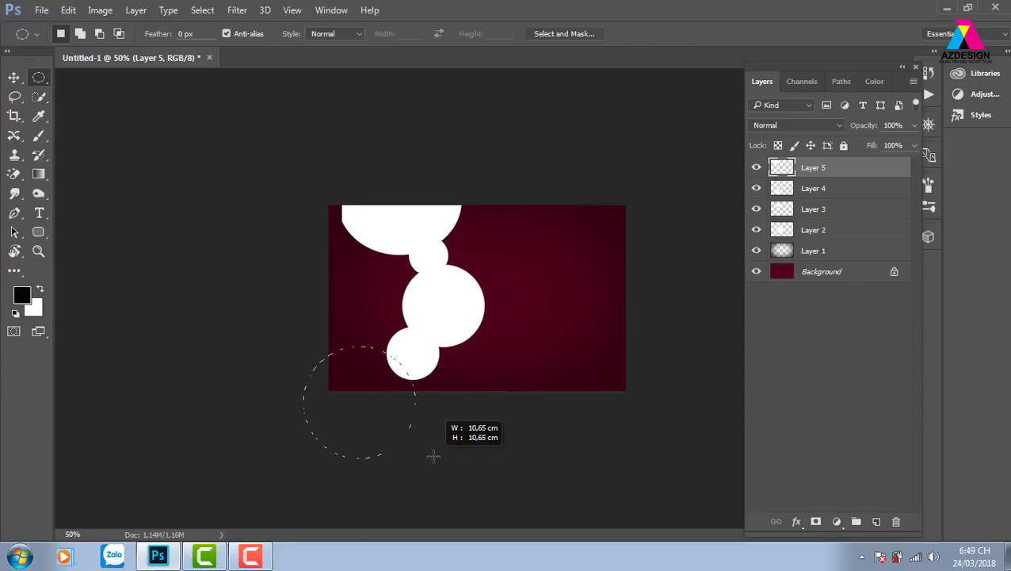
left_click(876, 522)
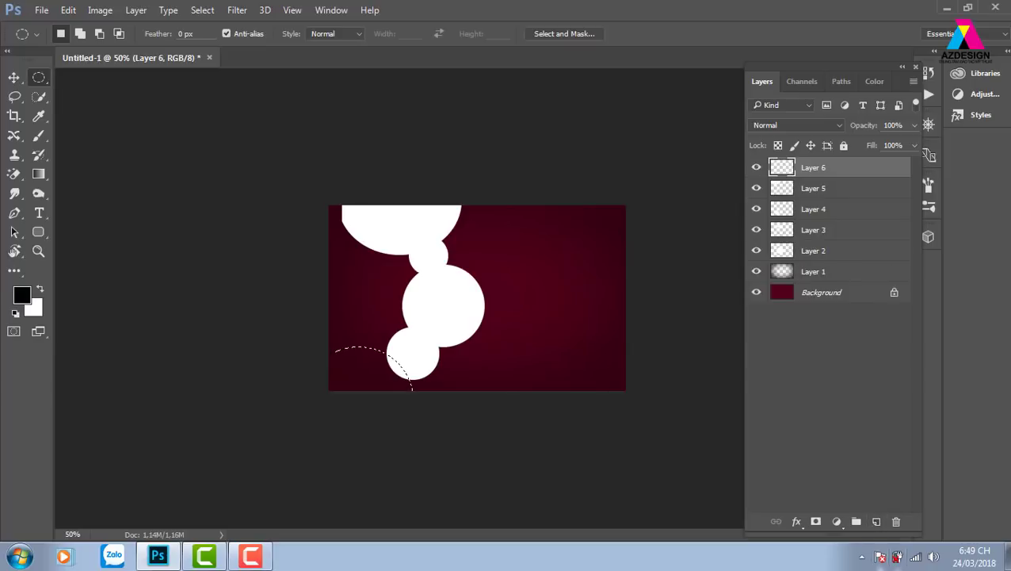
key("ctrl+BackSpace")
key("ctrl+d")
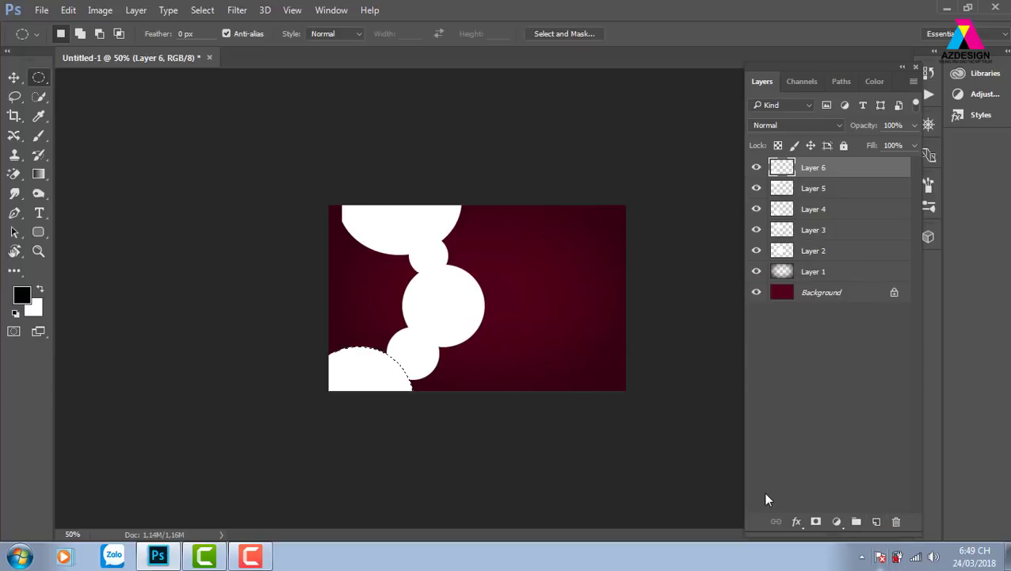
key("v")
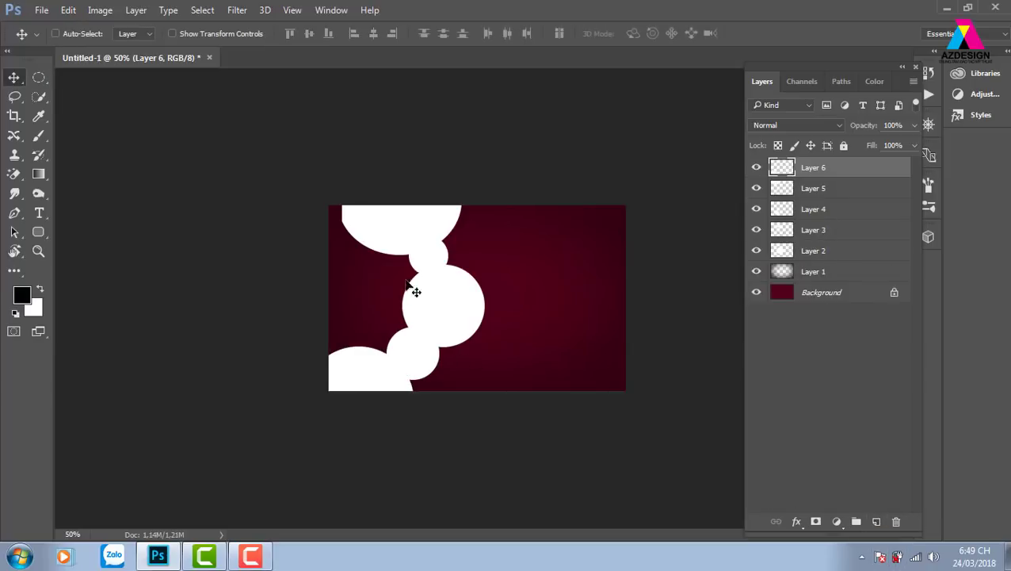
Fill a huge circle covering the left side with white on new Layer 7.
left_click(38, 77)
mouse_move(403, 377)
left_mouse_down()
mouse_move(460, 408)
mouse_move(437, 399)
left_mouse_up()
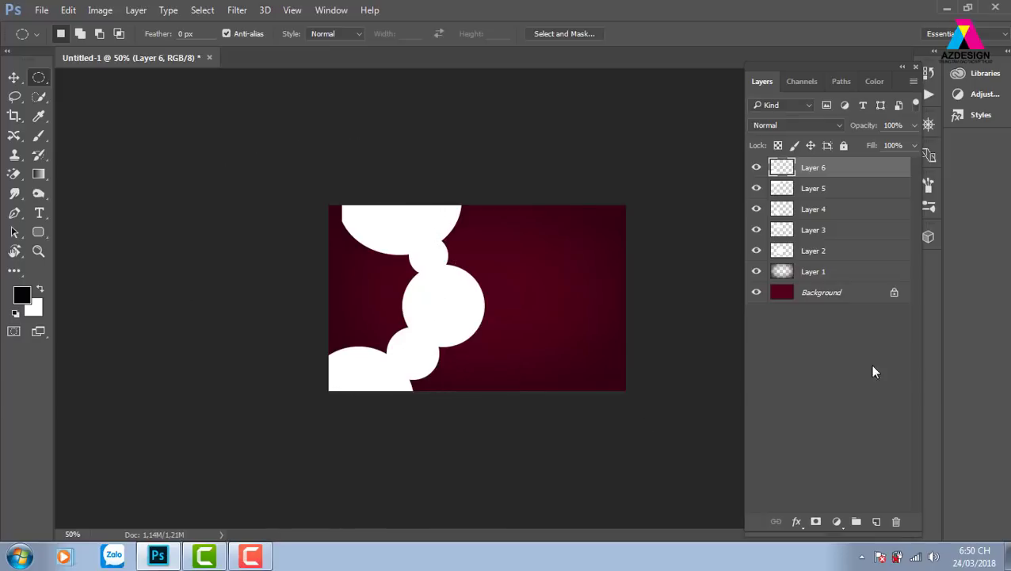
left_click(876, 521)
key("alt+BackSpace")
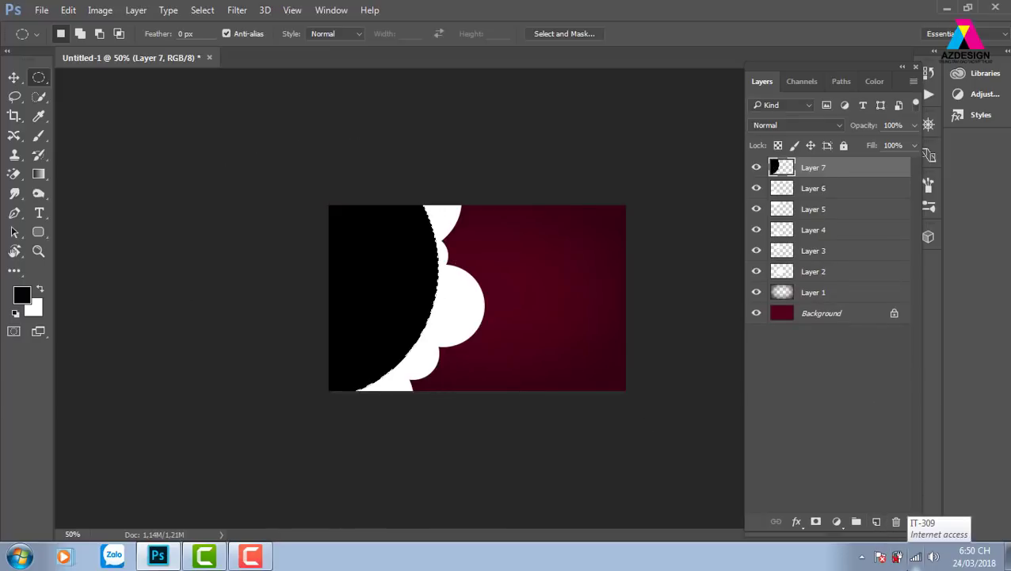
key("v")
key("ctrl+z")
key("ctrl+BackSpace")
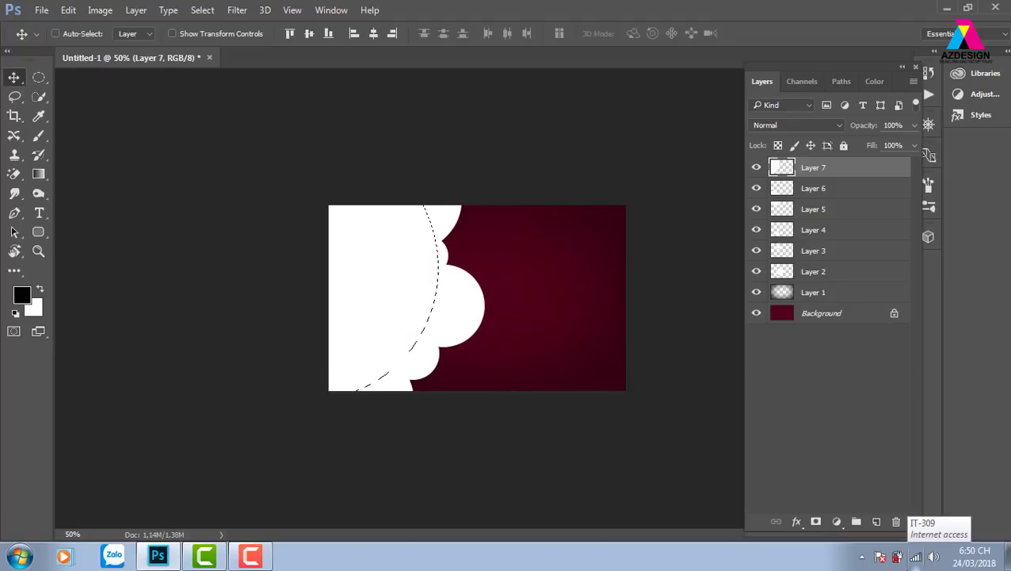
key("ctrl+d")
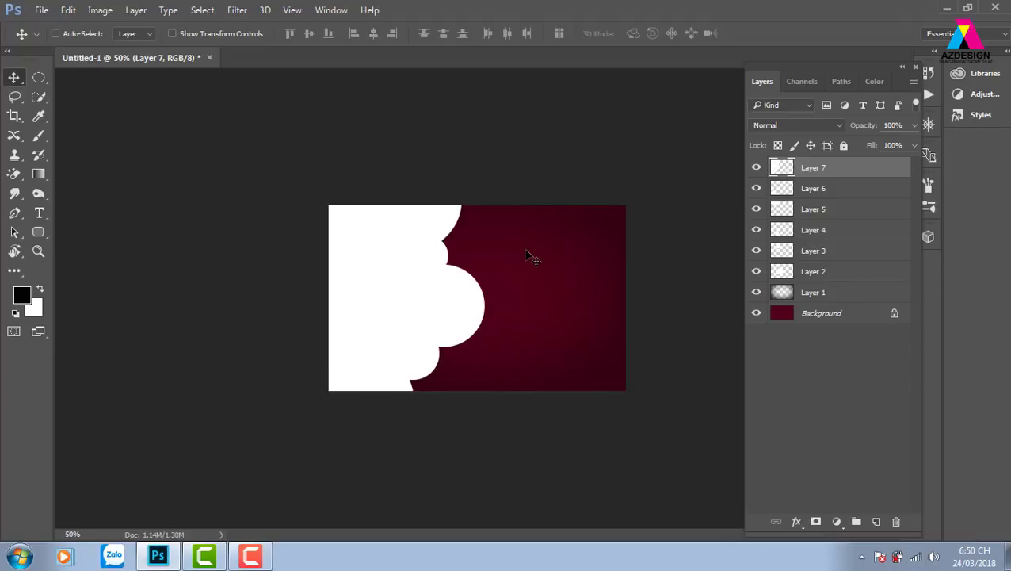
Merge circle layers Layer 2 through Layer 7 into one white scalloped shape.
left_click(830, 277, "shift")
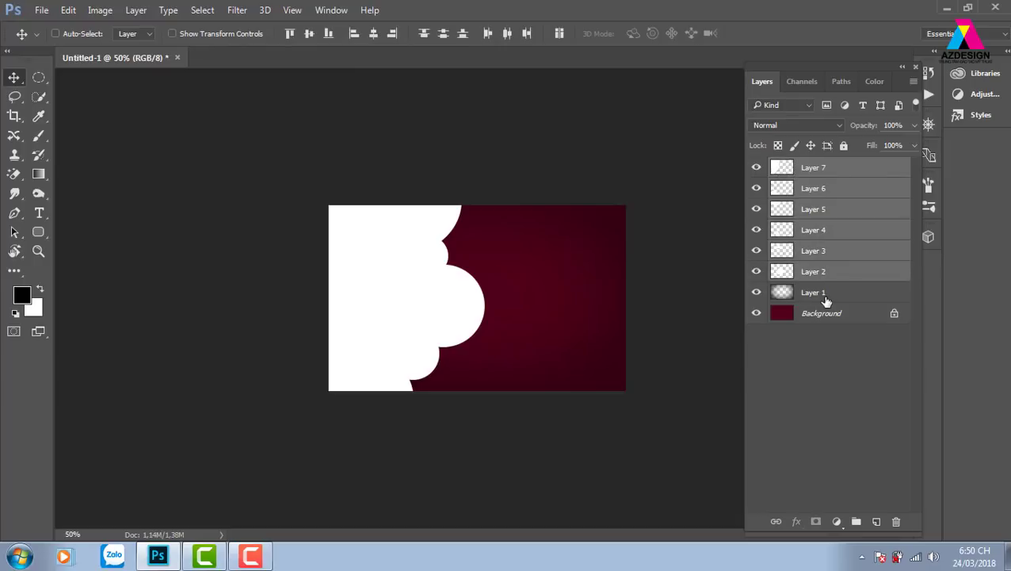
key("ctrl+e")
left_click_drag(440, 278, 548, 292)
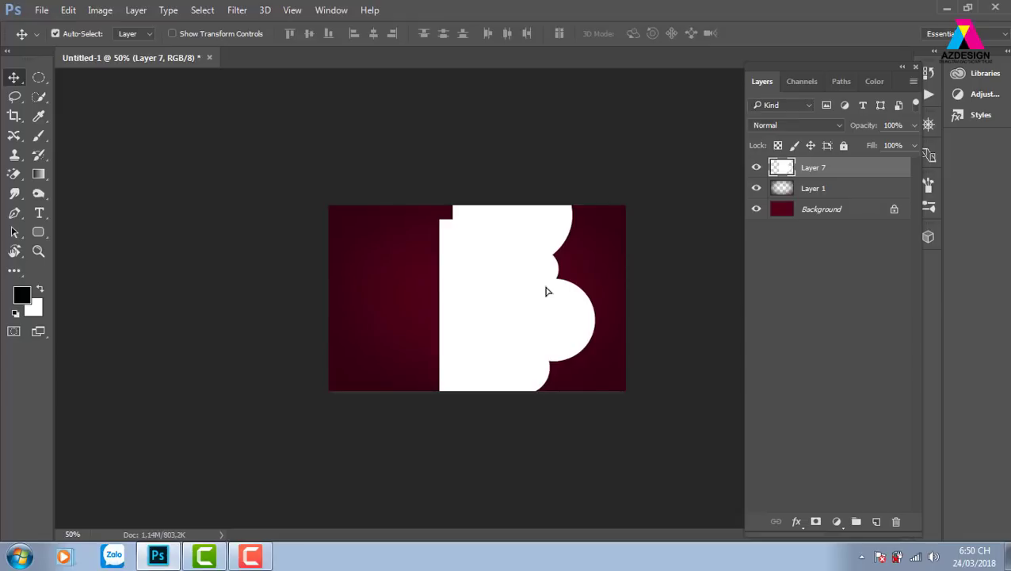
key("ctrl+z")
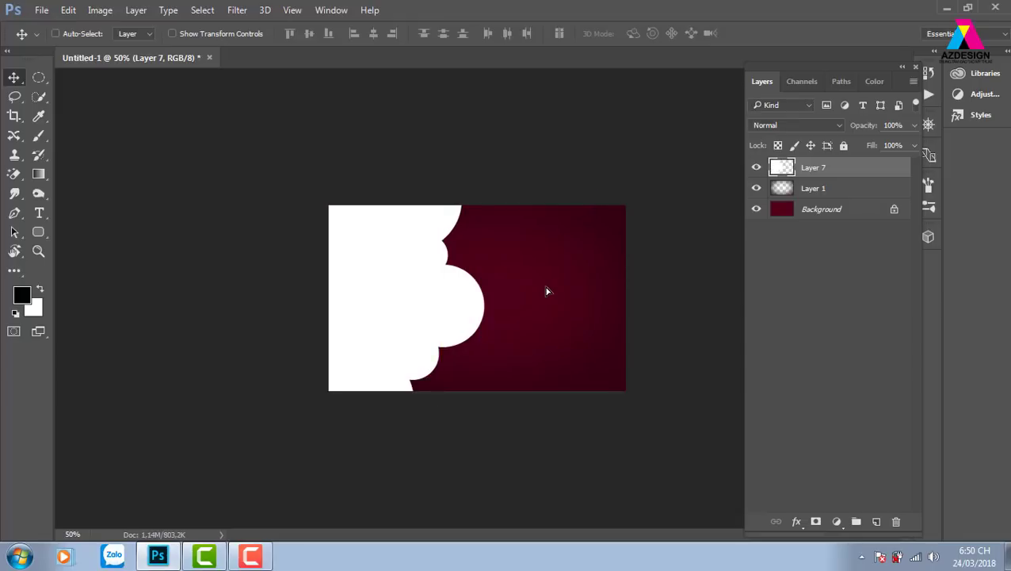
left_click_drag(546, 292, 519, 309)
key("ctrl+plus")
key("ctrl+z")
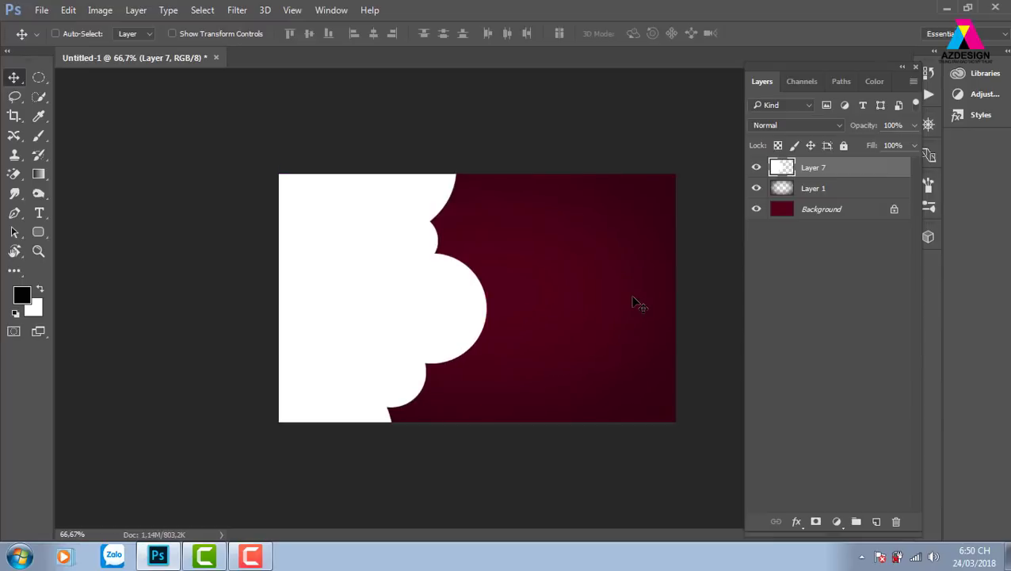
Duplicate the shape, fill the copy solid black, and nudge it left to show a white rim.
key("ctrl+j")
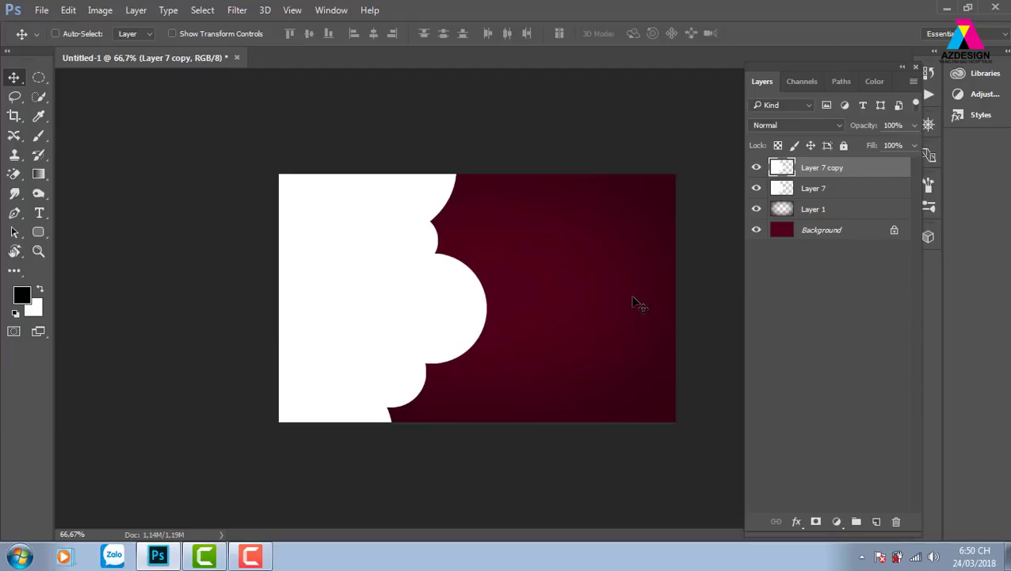
key("shift+alt+BackSpace")
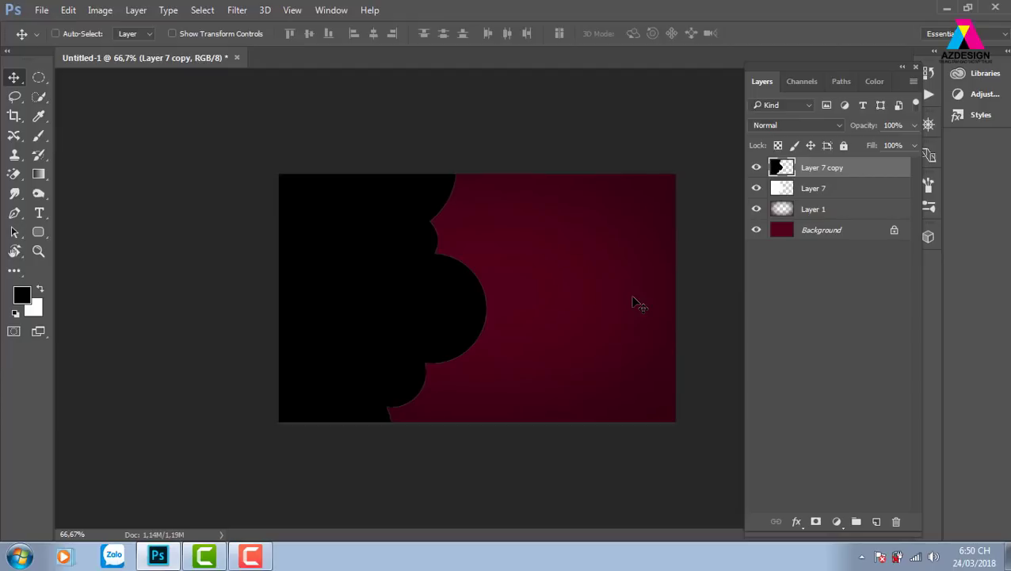
key("shift+Left")
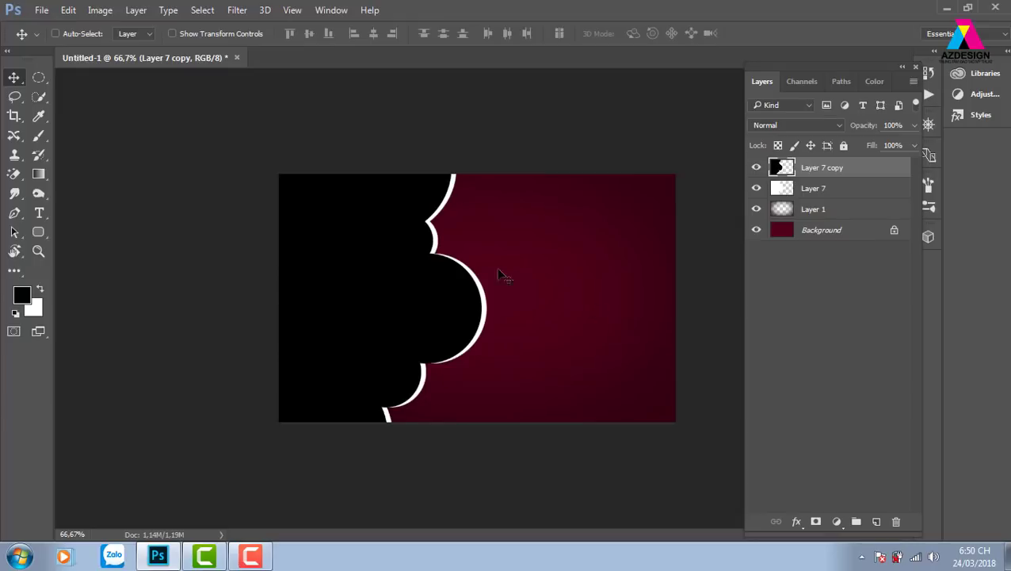
Open the tiered cake photo with pink roses from the thuvienanh/banhngot folder.
key("ctrl+o")
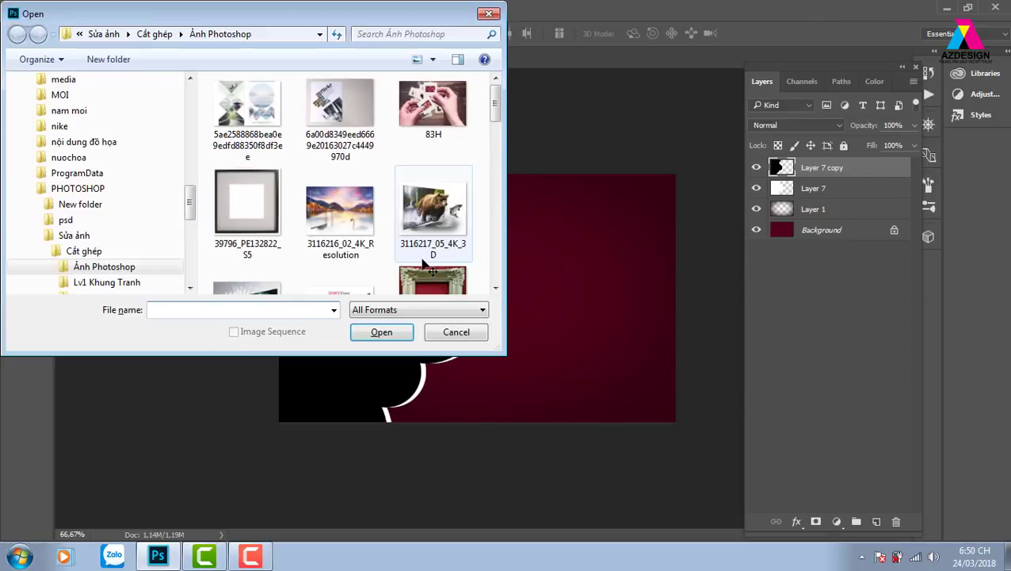
left_click(107, 34)
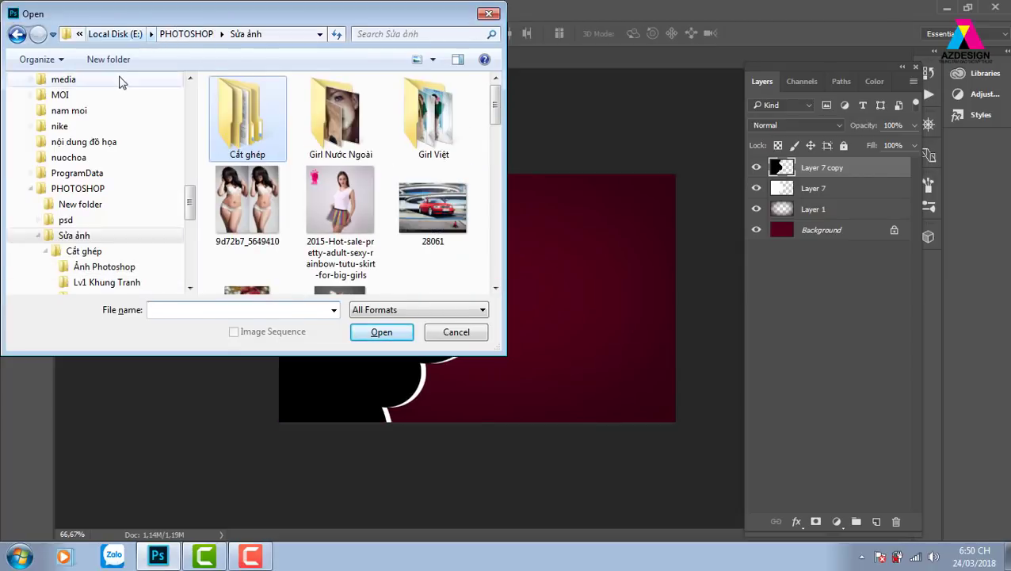
left_click(133, 34)
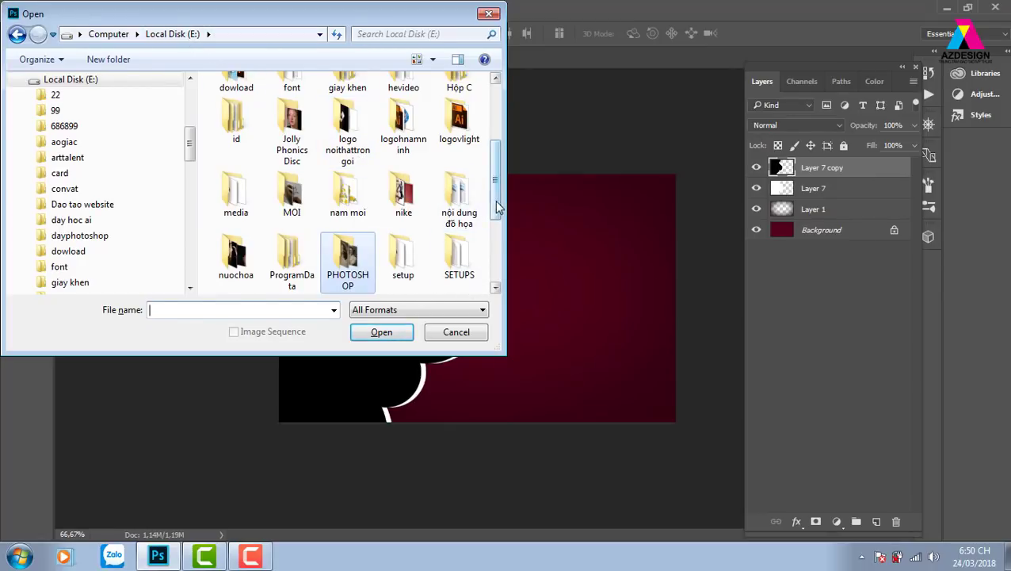
scroll(481, 198, "down", 3)
double_click(347, 155)
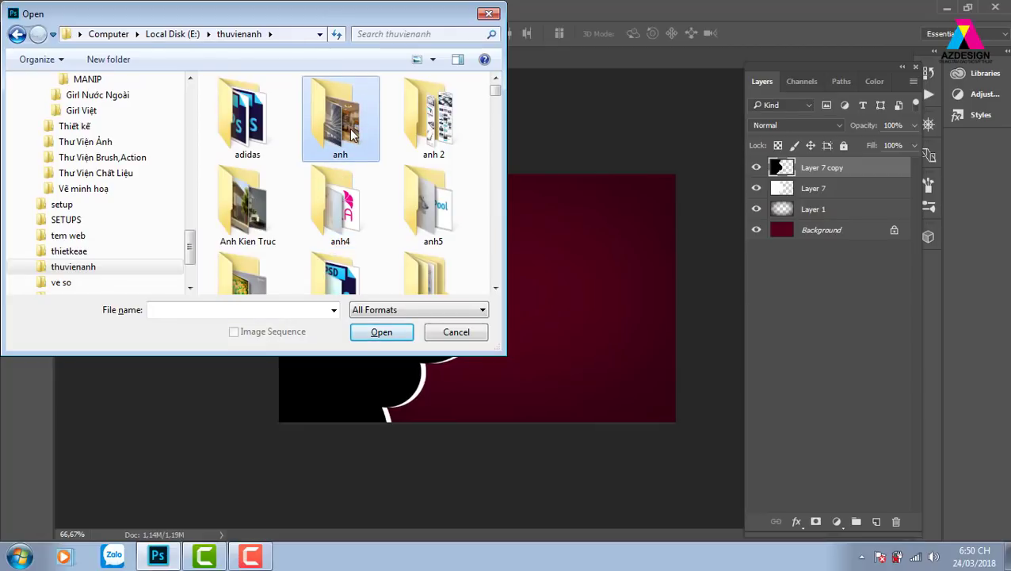
left_click(345, 219)
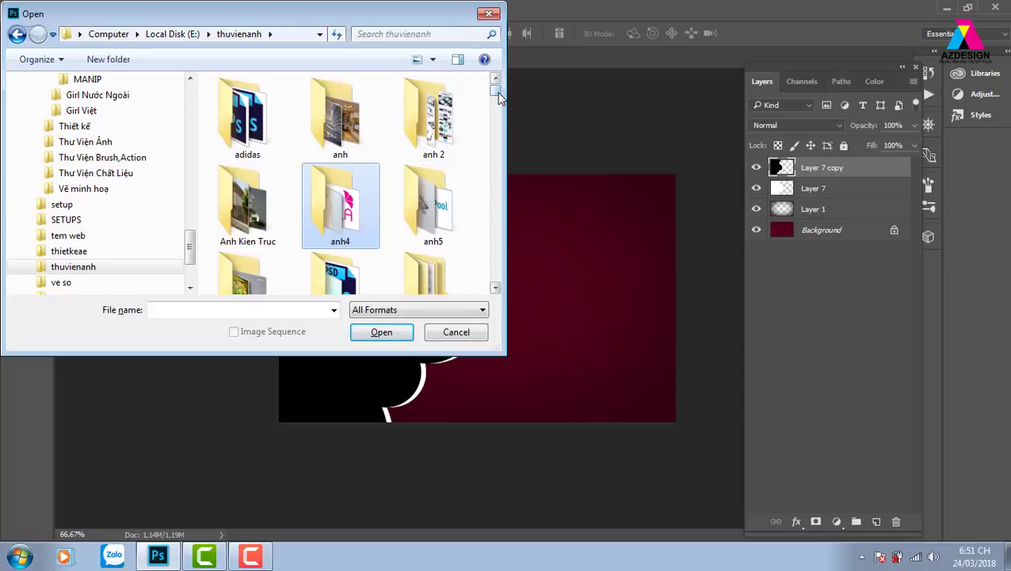
left_click_drag(497, 93, 498, 99)
left_click(354, 202)
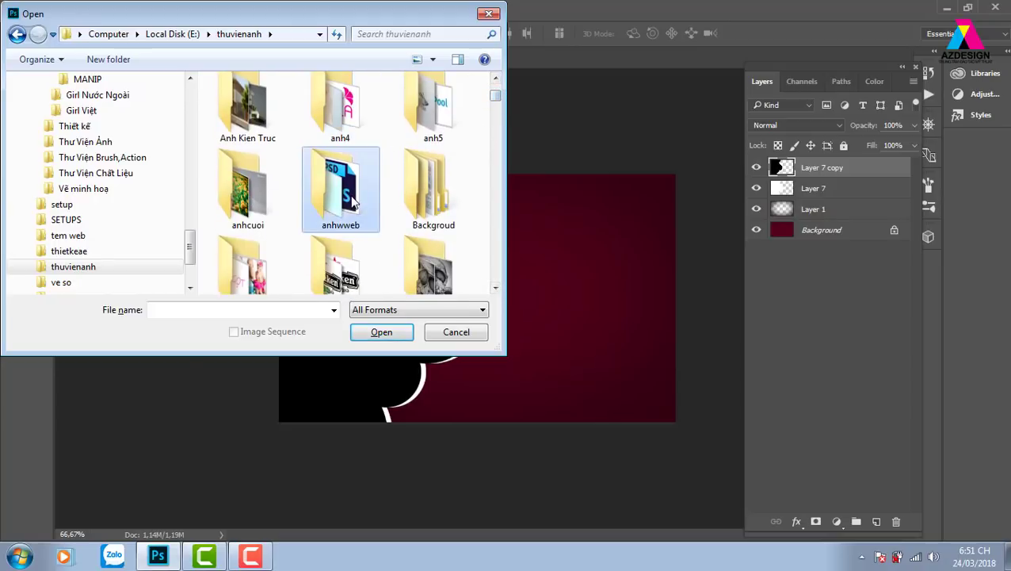
key("Right")
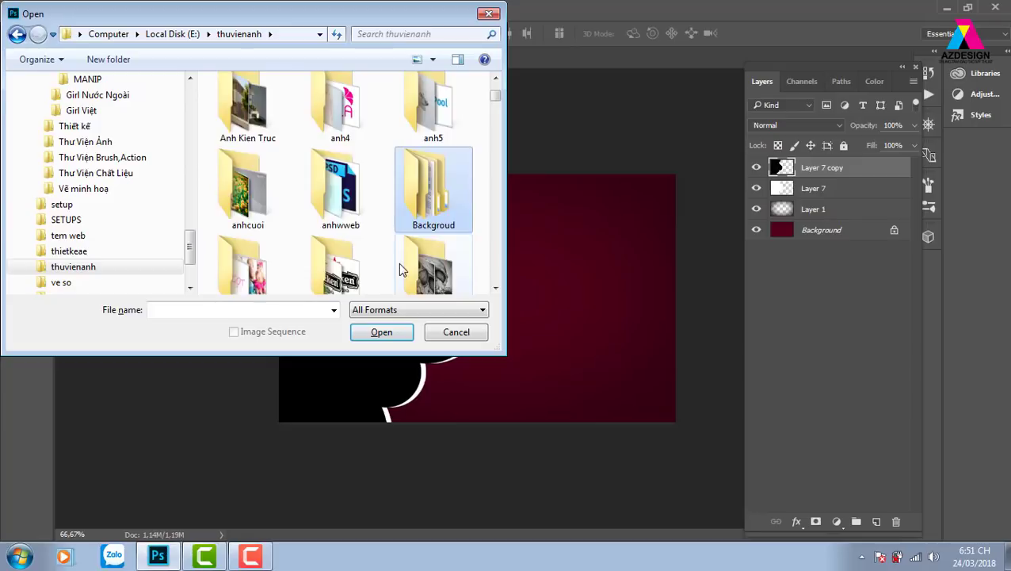
key("Right")
double_click(246, 102)
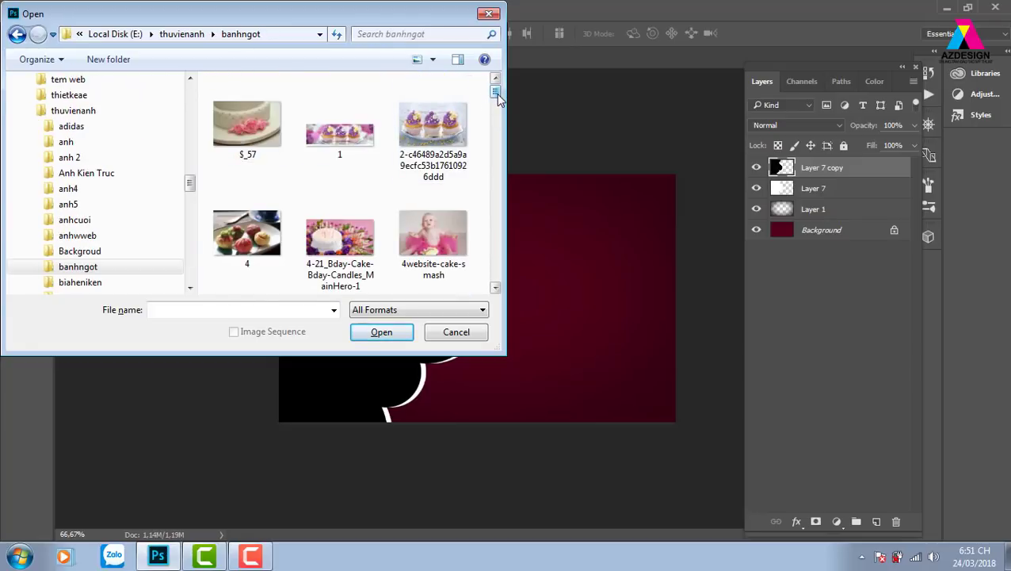
left_click_drag(498, 92, 499, 98)
scroll(497, 99, "down", 2)
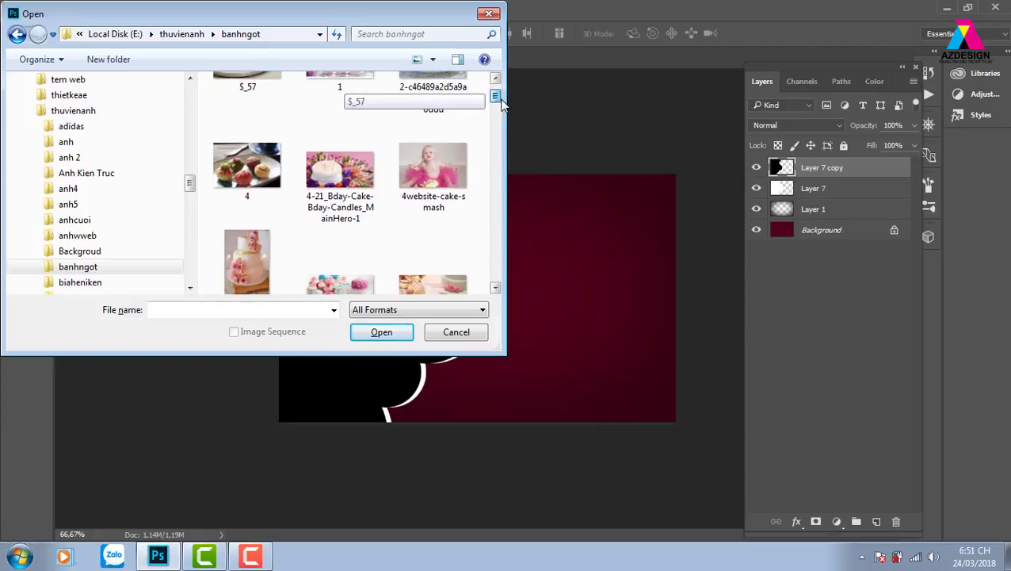
left_click(247, 221)
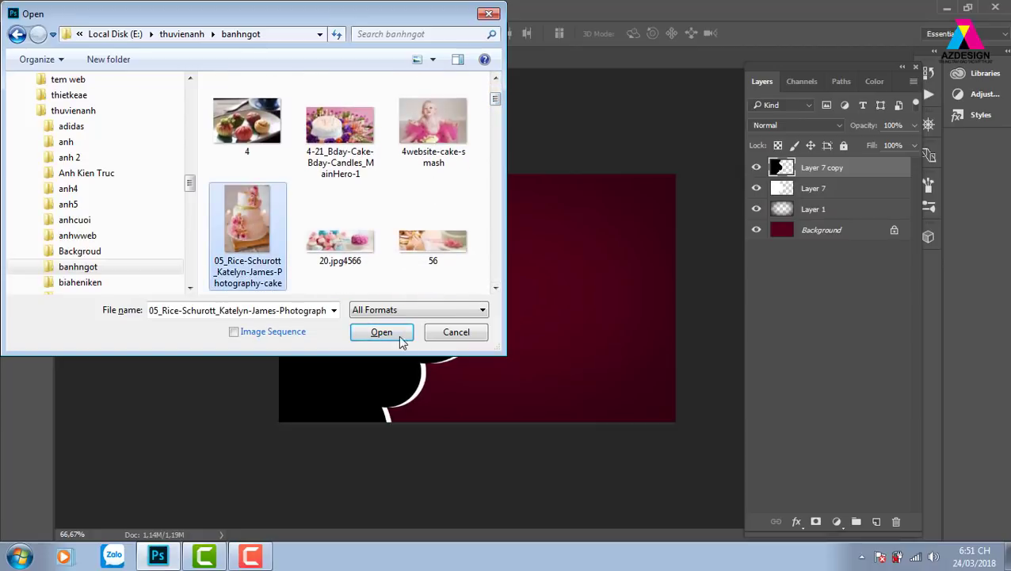
left_click(384, 333)
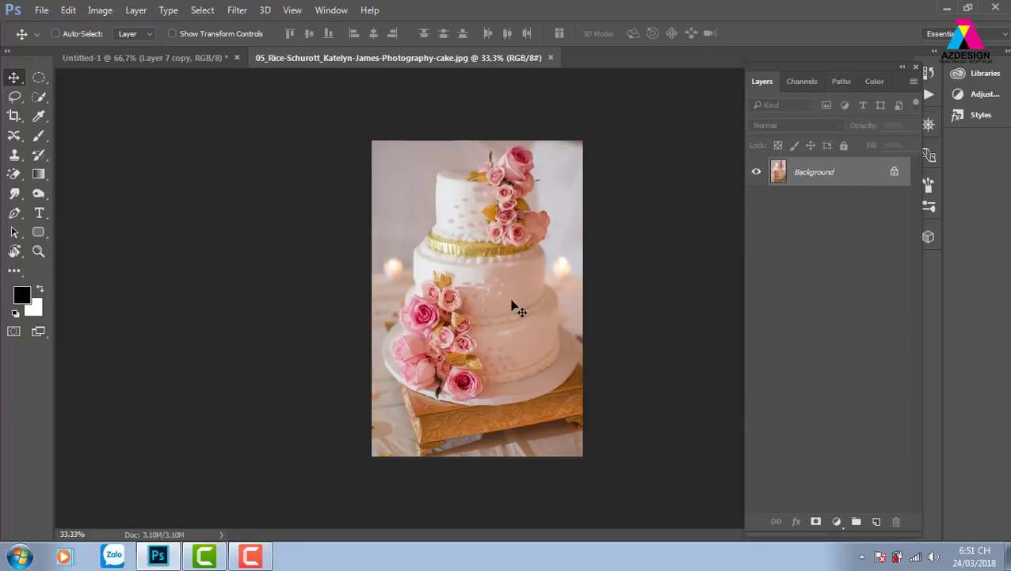
Bring the whole cake photo into the banner as a layer clipped to the black shape.
key("ctrl+a")
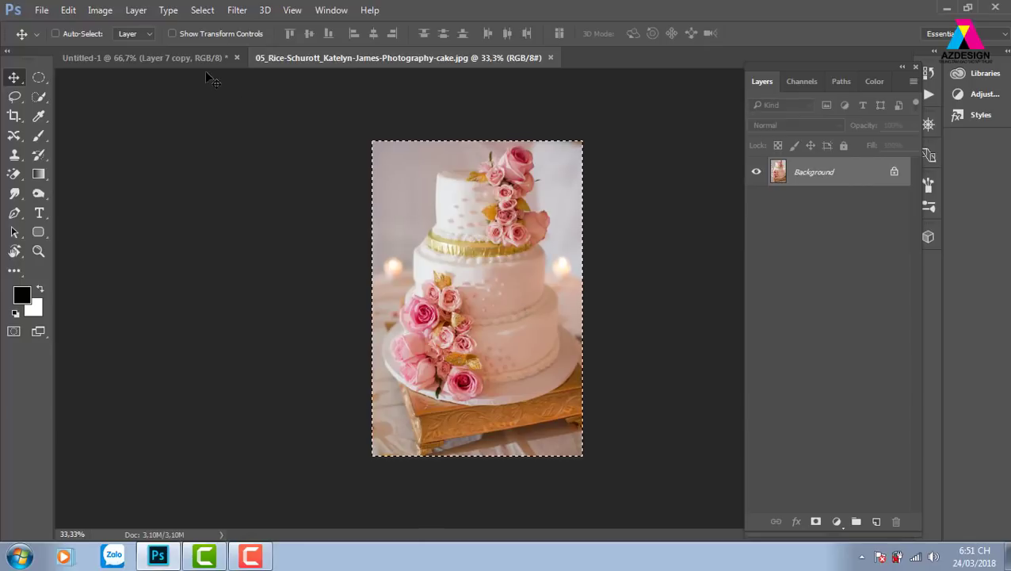
left_click(55, 33)
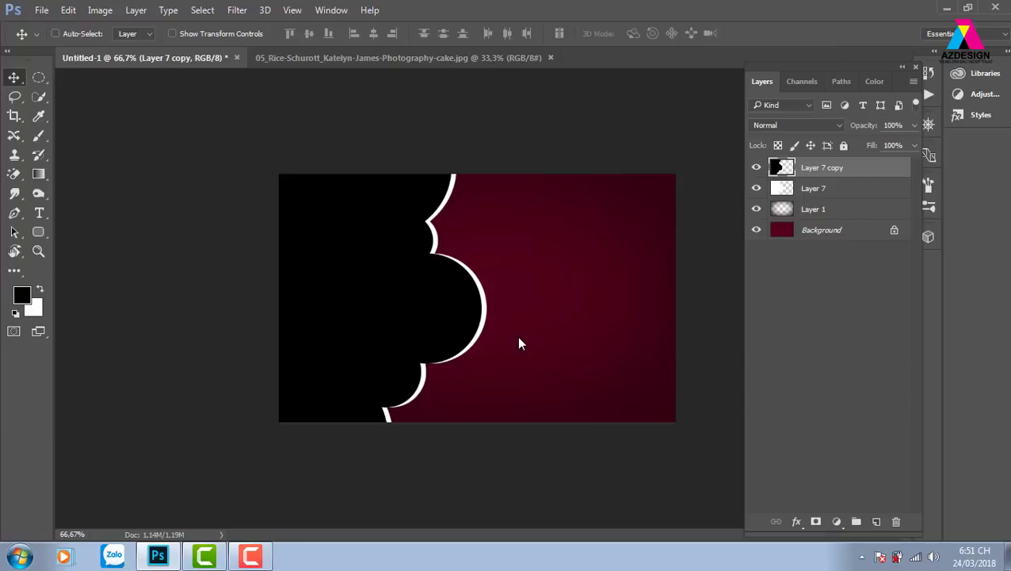
left_click_drag(519, 343, 519, 342)
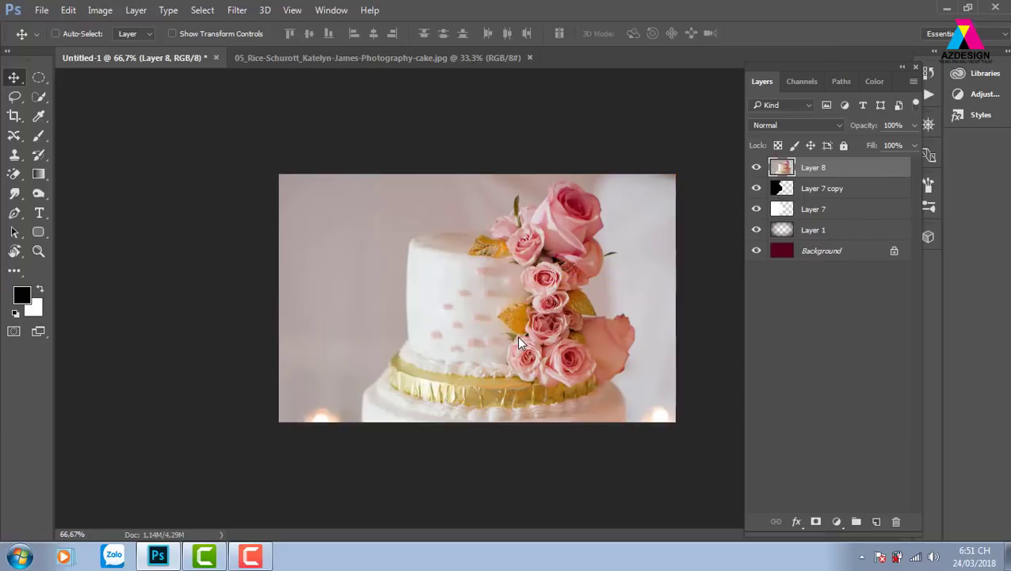
key("ctrl+alt+g")
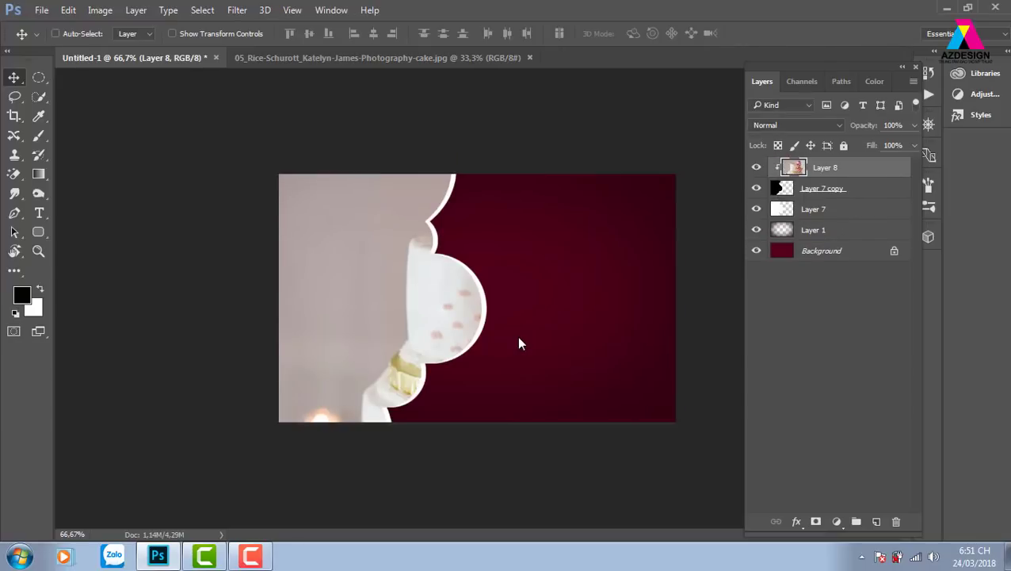
Scale the cake photo to about 42.9% and fit it into the frame's left part.
key("ctrl+t")
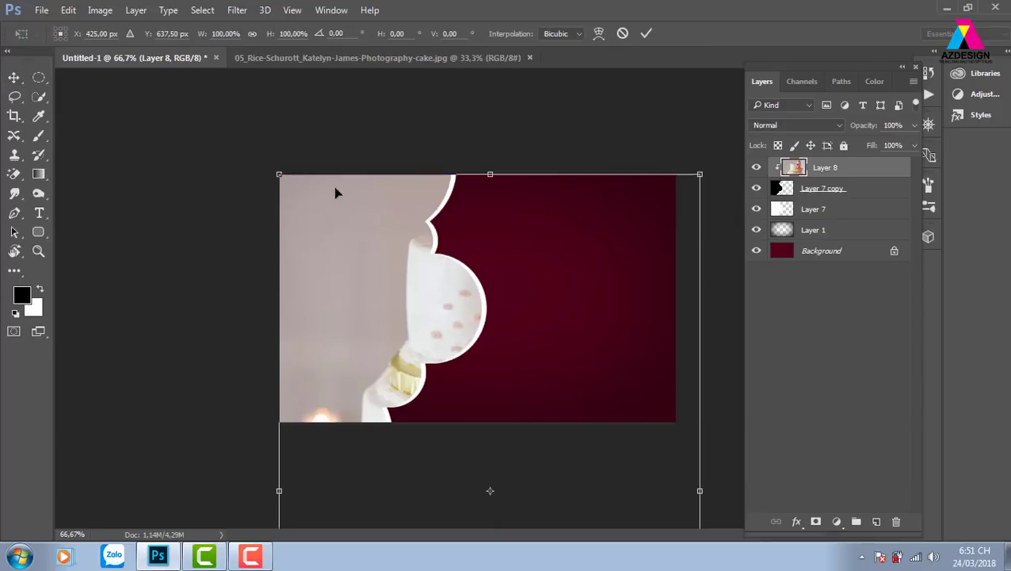
left_click_drag(283, 175, 443, 272)
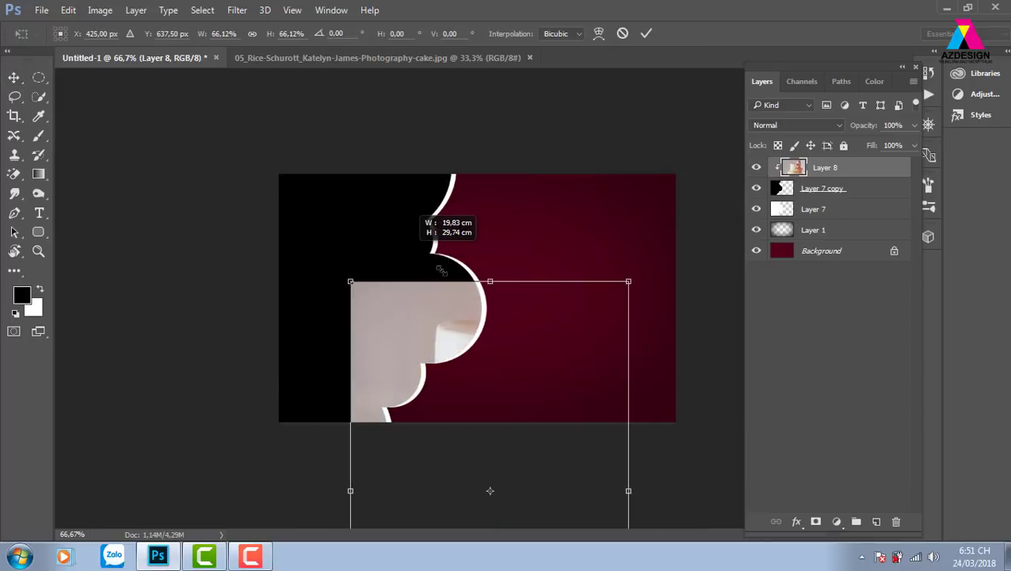
mouse_move(542, 357)
left_mouse_down()
mouse_move(413, 216)
mouse_move(435, 205)
left_mouse_up()
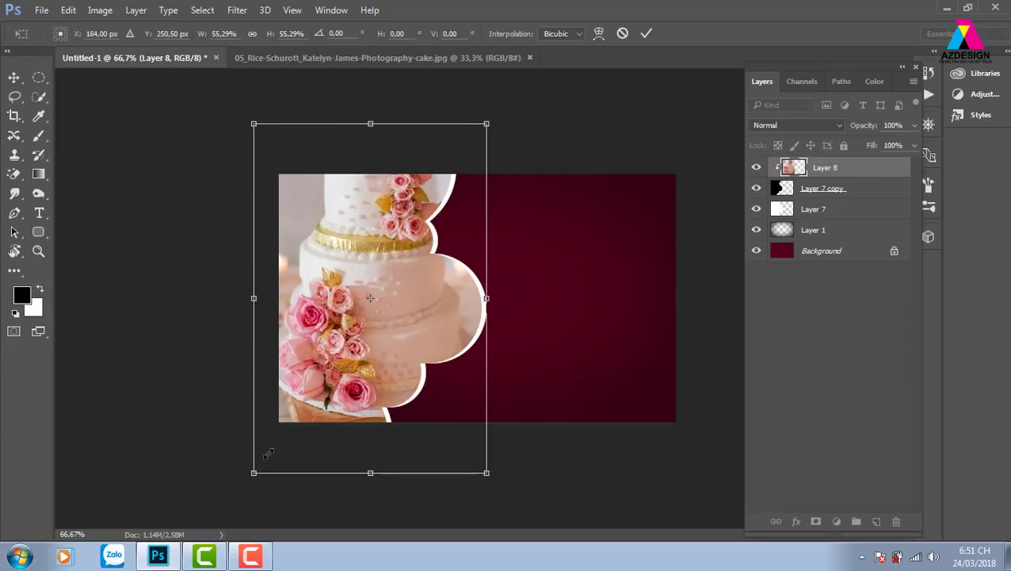
left_click_drag(269, 453, 281, 434)
left_click_drag(485, 127, 458, 168)
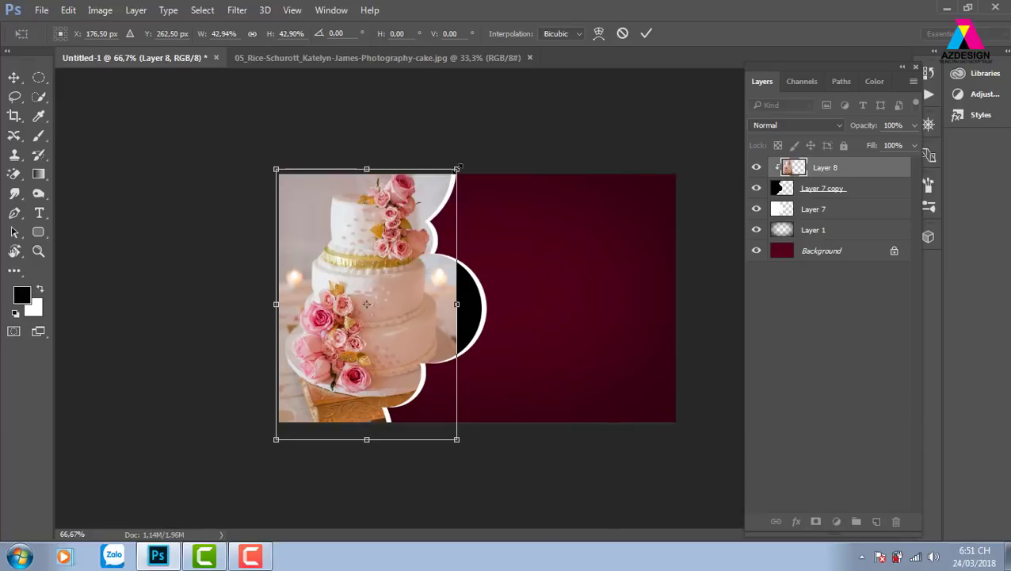
key("Return")
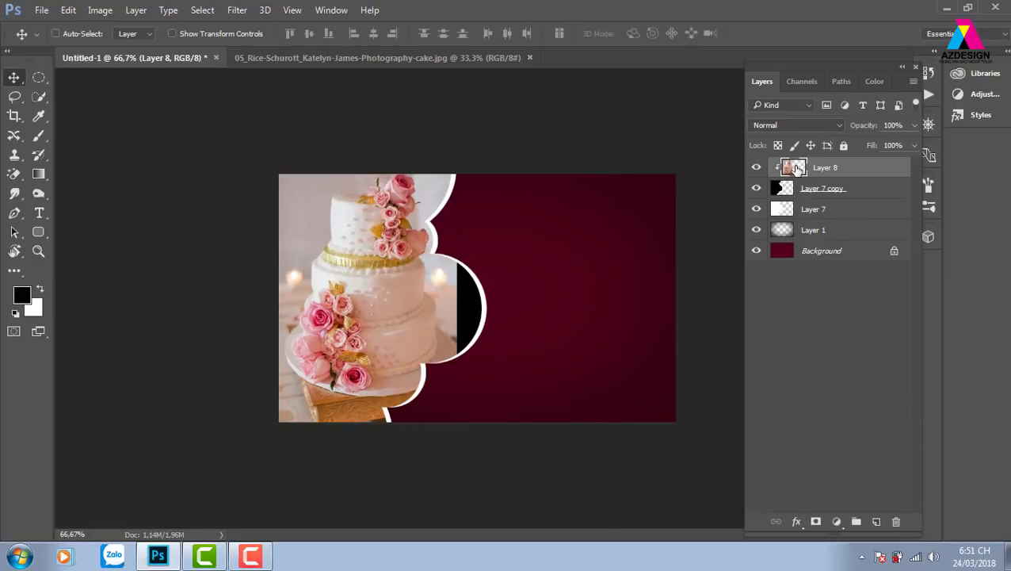
Add a clipped, horizontally flipped copy of the cake photo and merge it with Layer 8.
key("ctrl+j")
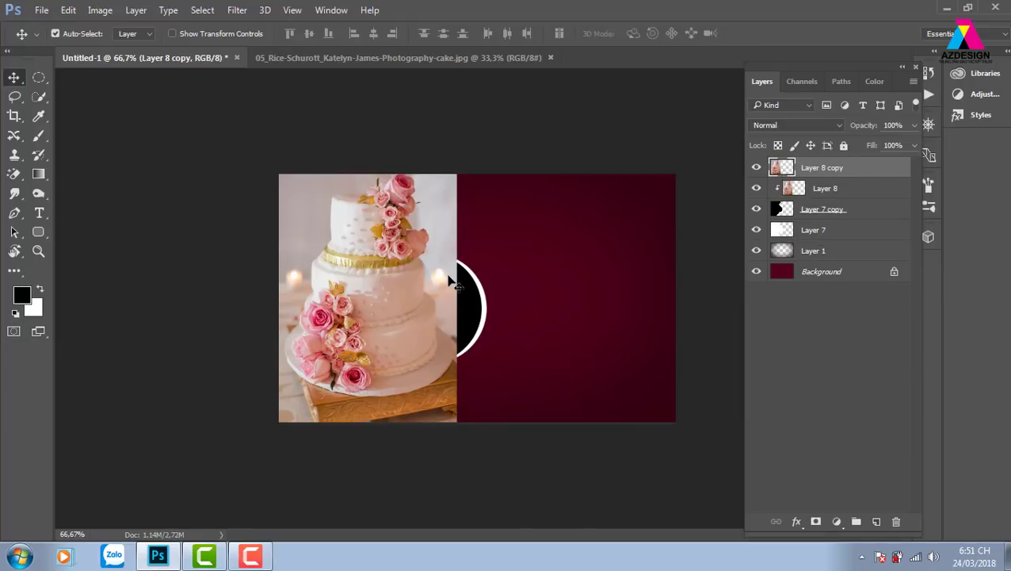
key("ctrl+alt+g")
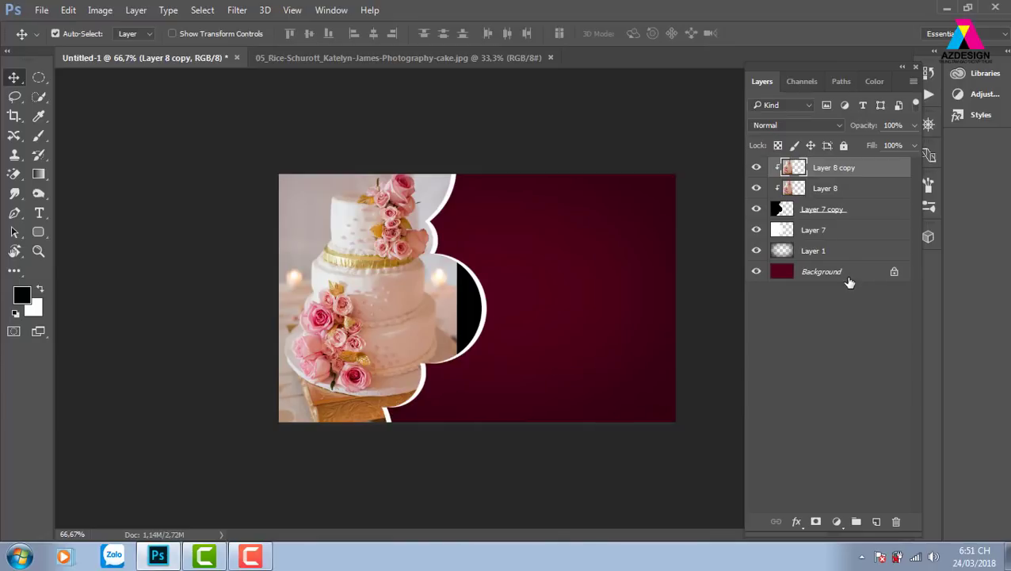
key("ctrl+t")
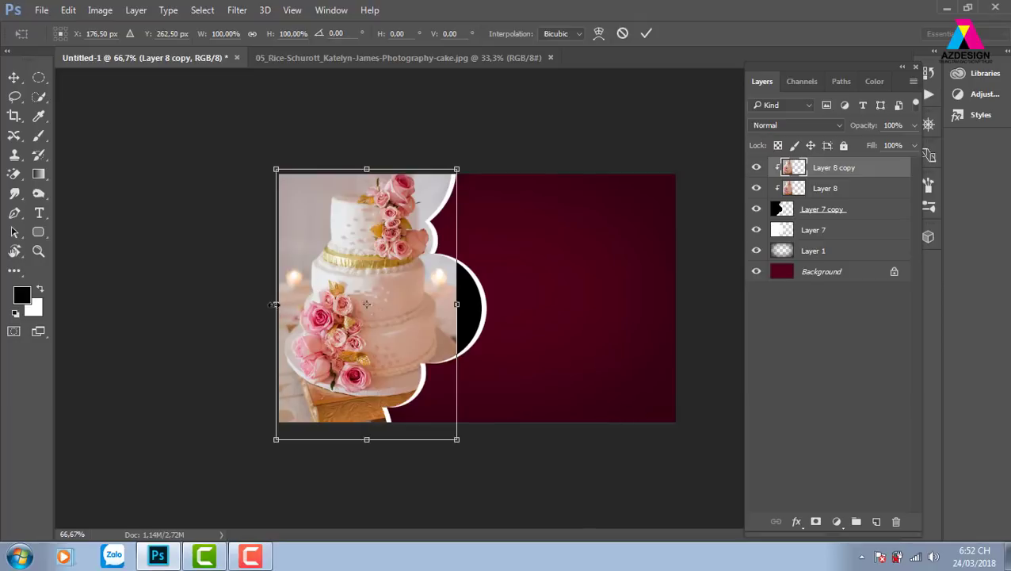
left_click_drag(274, 304, 646, 304)
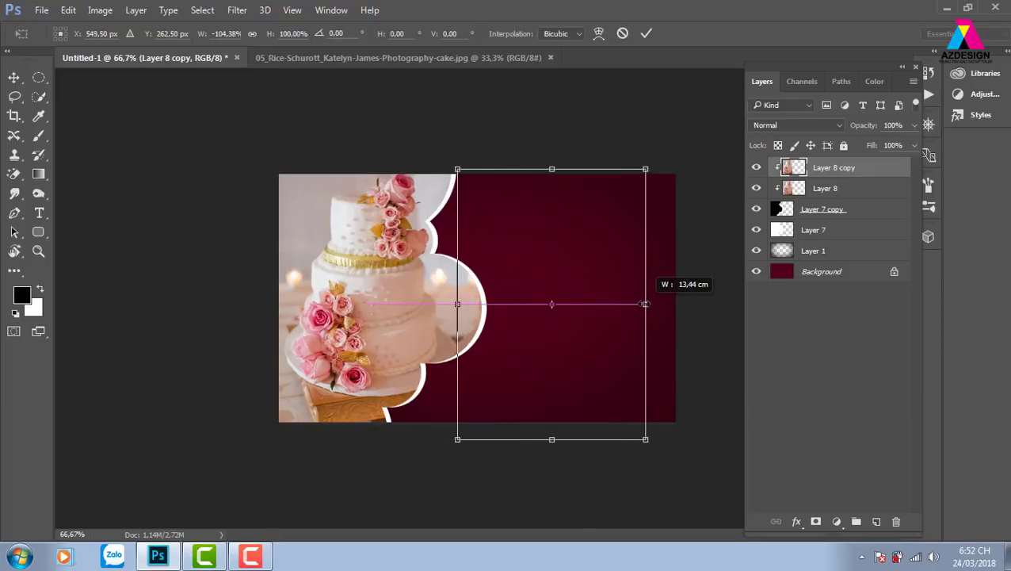
key("Return")
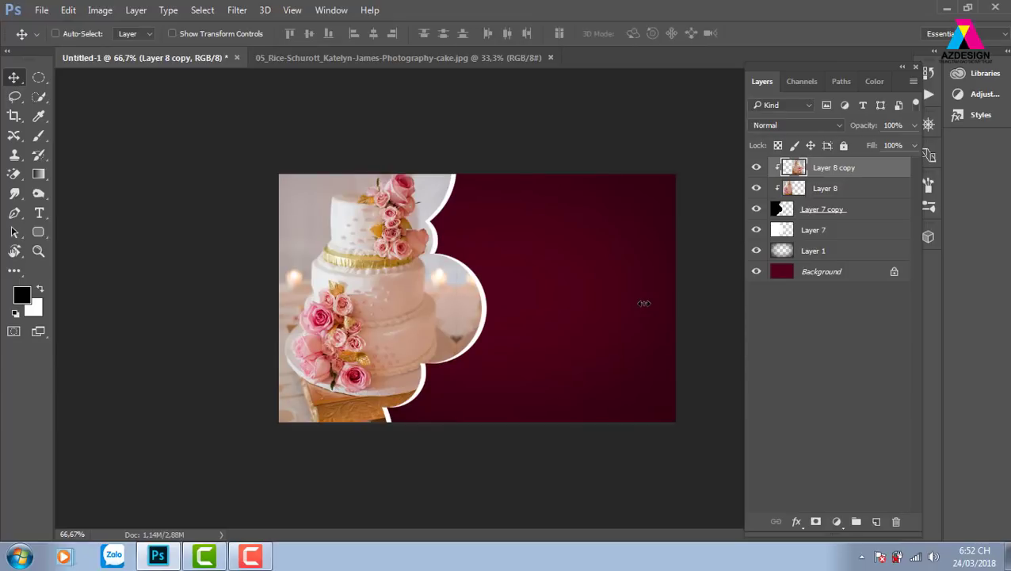
left_click(868, 190, "shift")
key("ctrl+e")
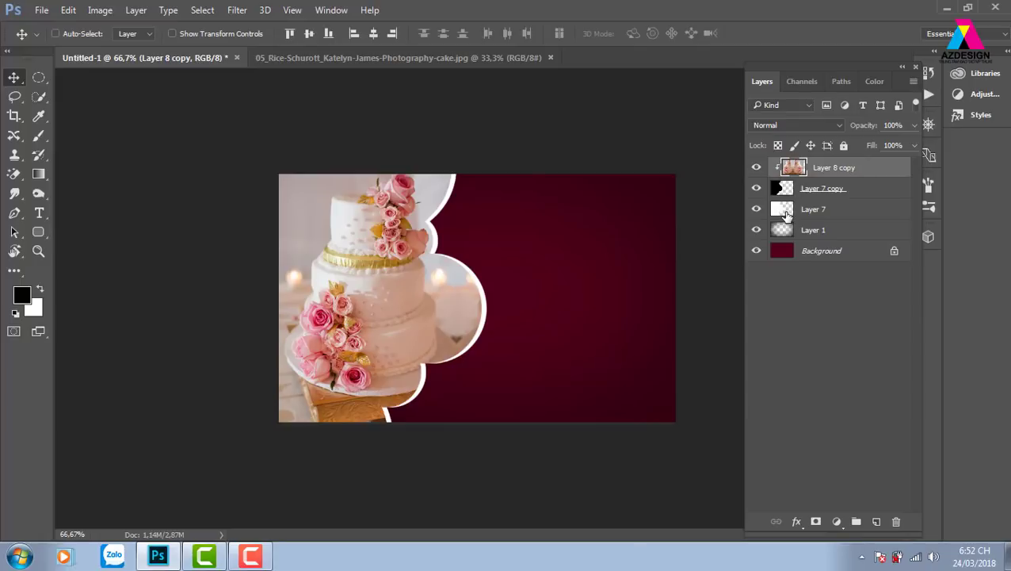
Select the scalloped frame's outline and stroke it in pink ffc0d5.
left_click(786, 214, "ctrl")
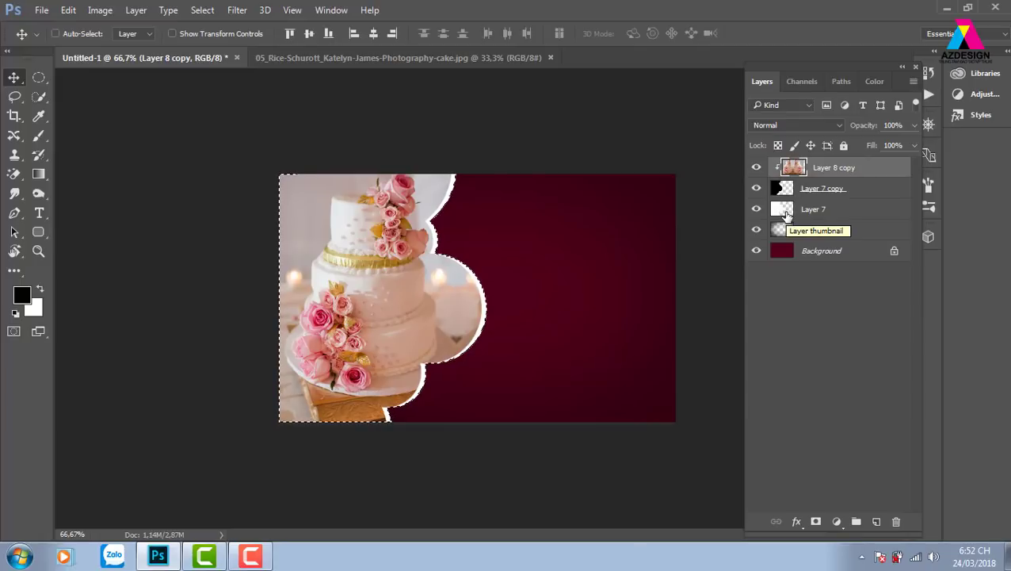
key("m")
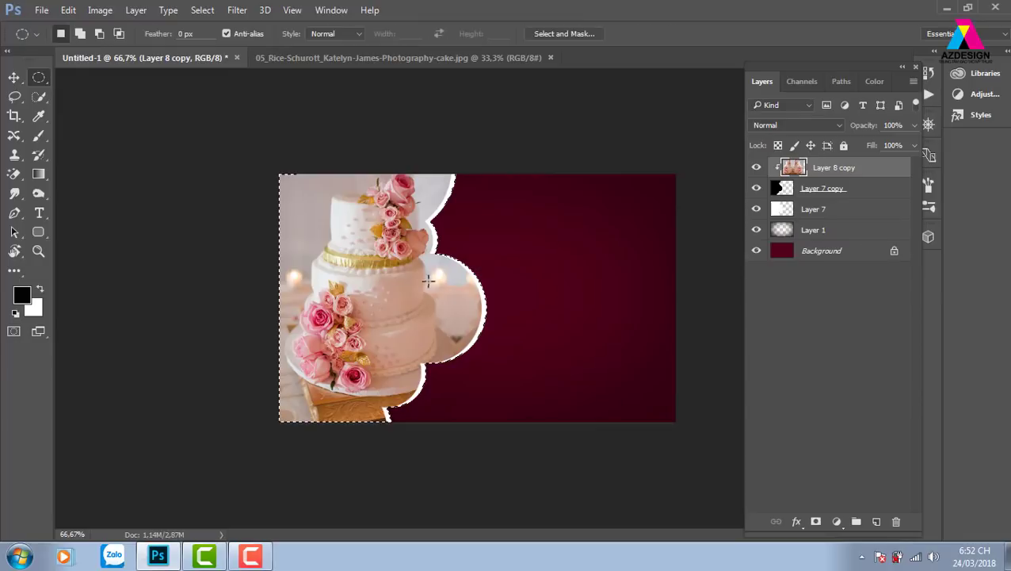
right_click(462, 277)
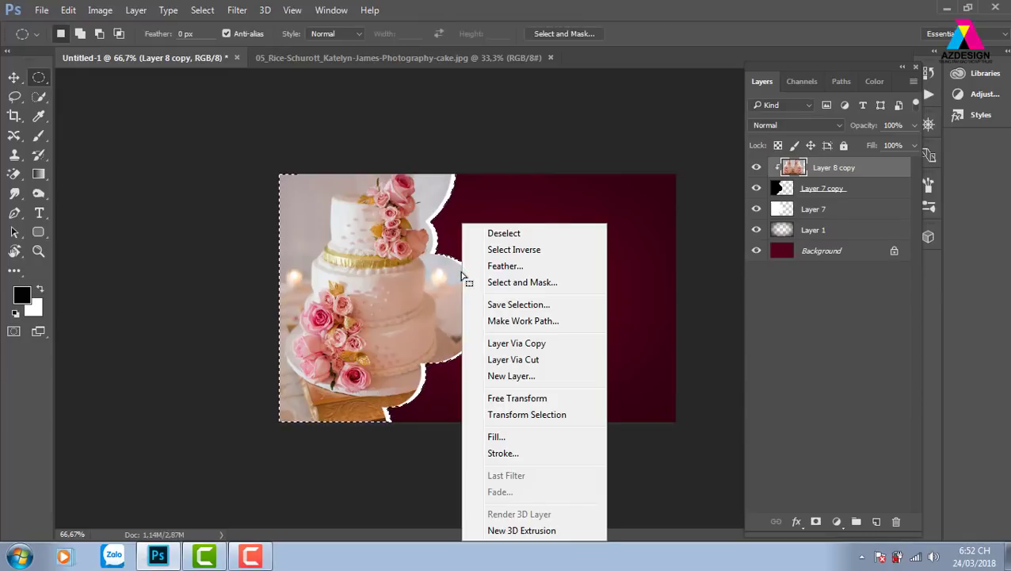
left_click(517, 456)
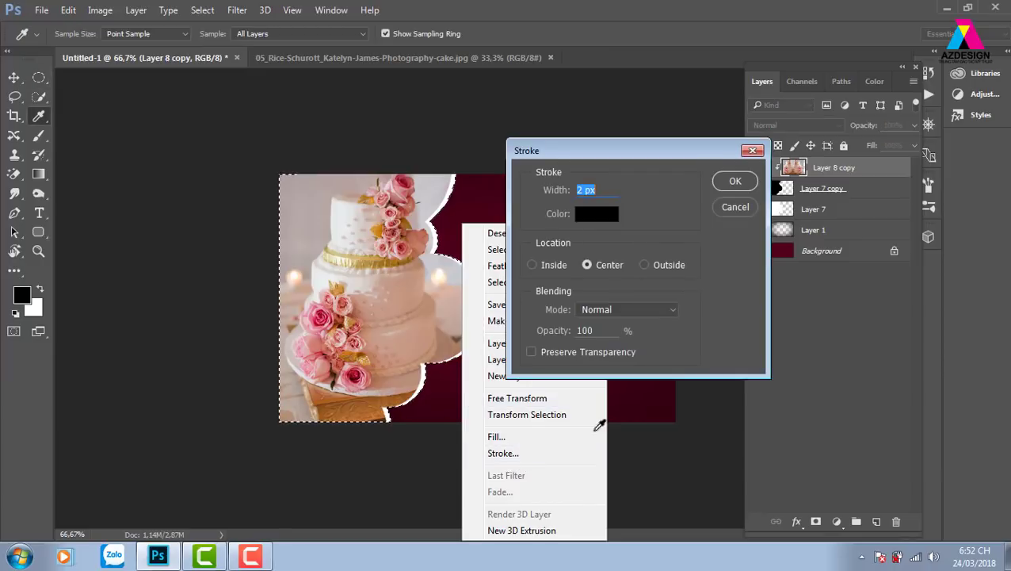
left_click(589, 212)
type("ffc0d5")
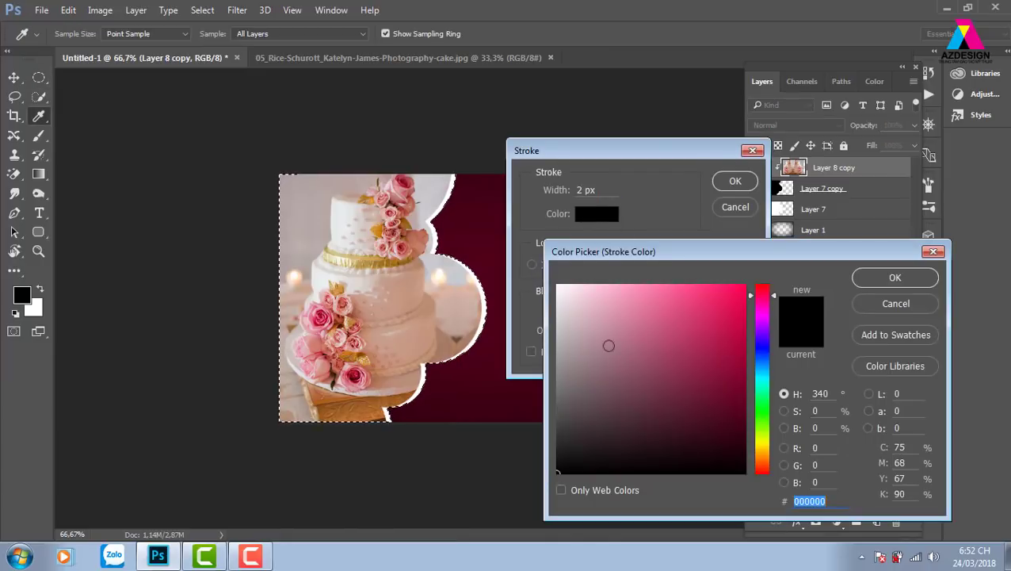
left_click(875, 284)
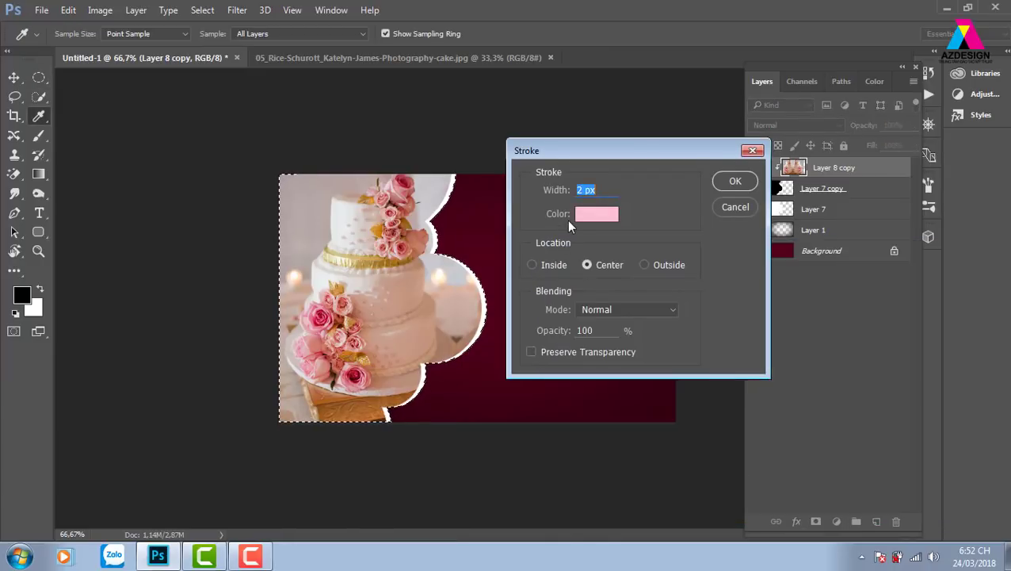
left_click_drag(736, 181, 781, 192)
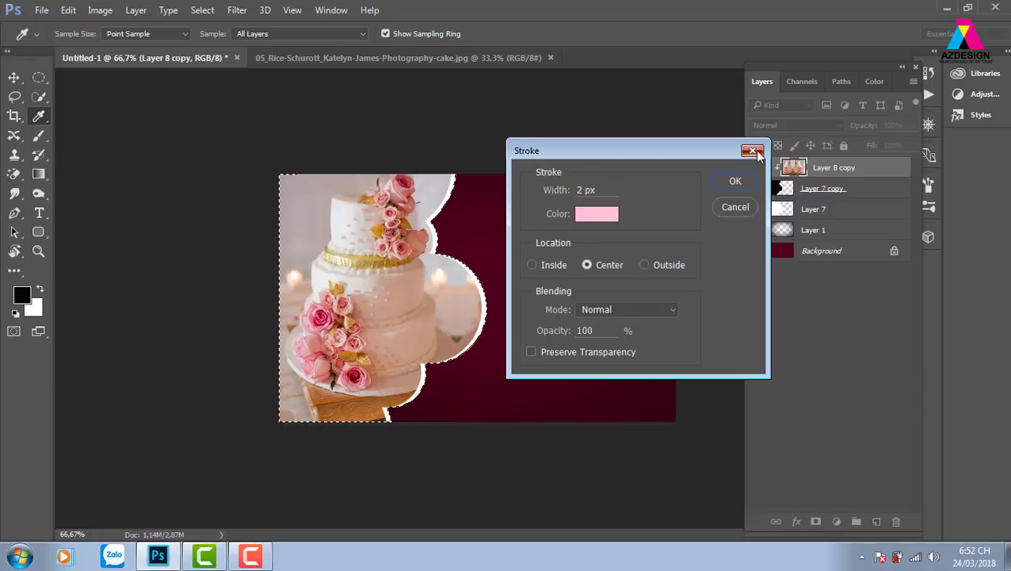
left_click(736, 181)
On a new Layer 8, stroke the frame selection 2 px light pink, then deselect.
left_click(878, 522)
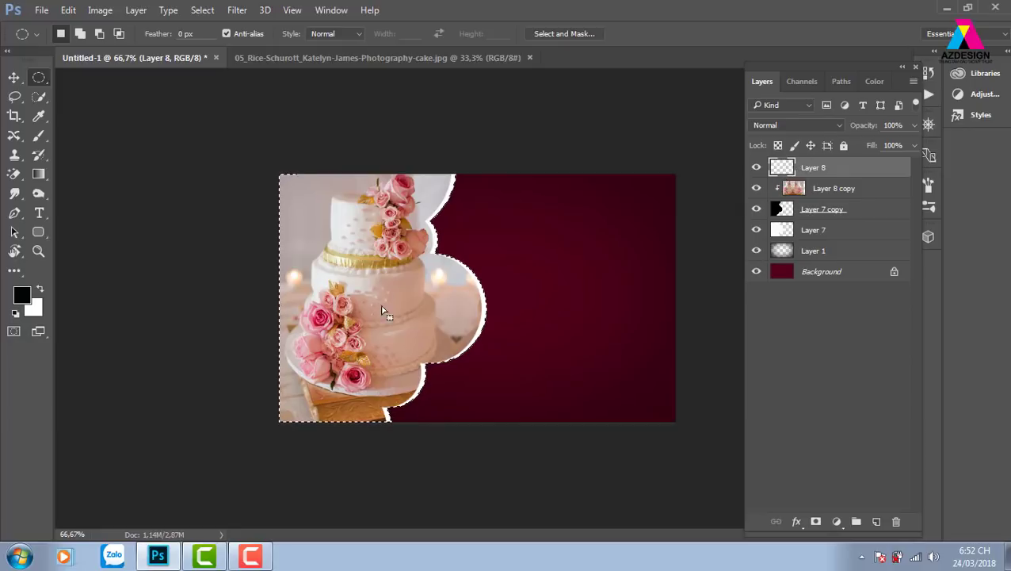
right_click(402, 279)
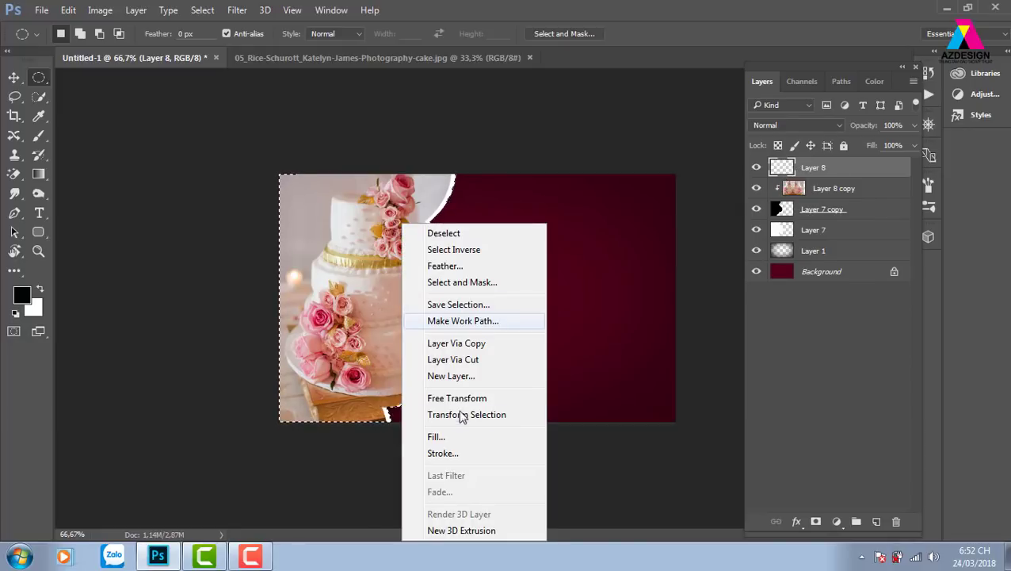
left_click(454, 453)
left_click(725, 181)
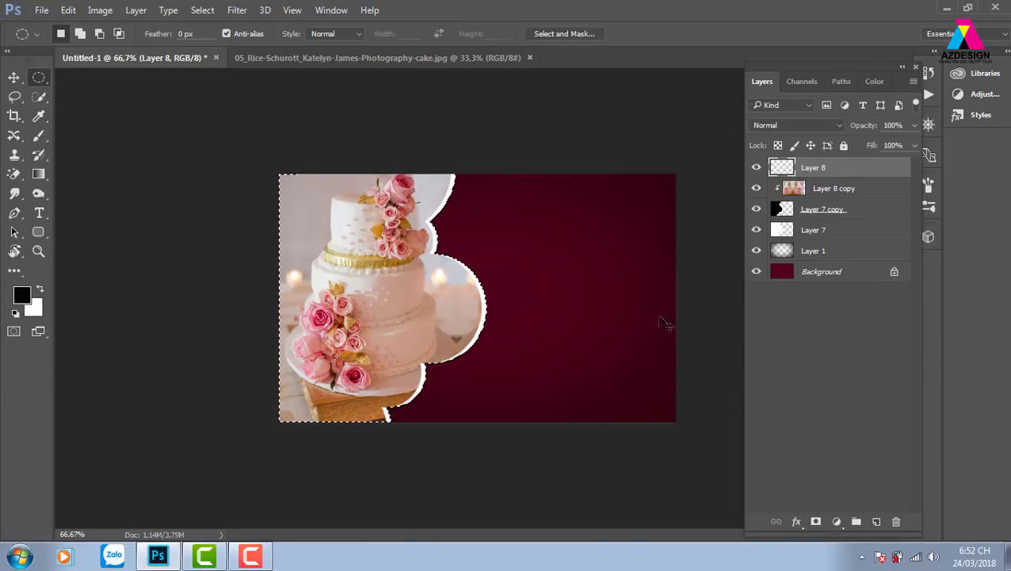
right_click(436, 275)
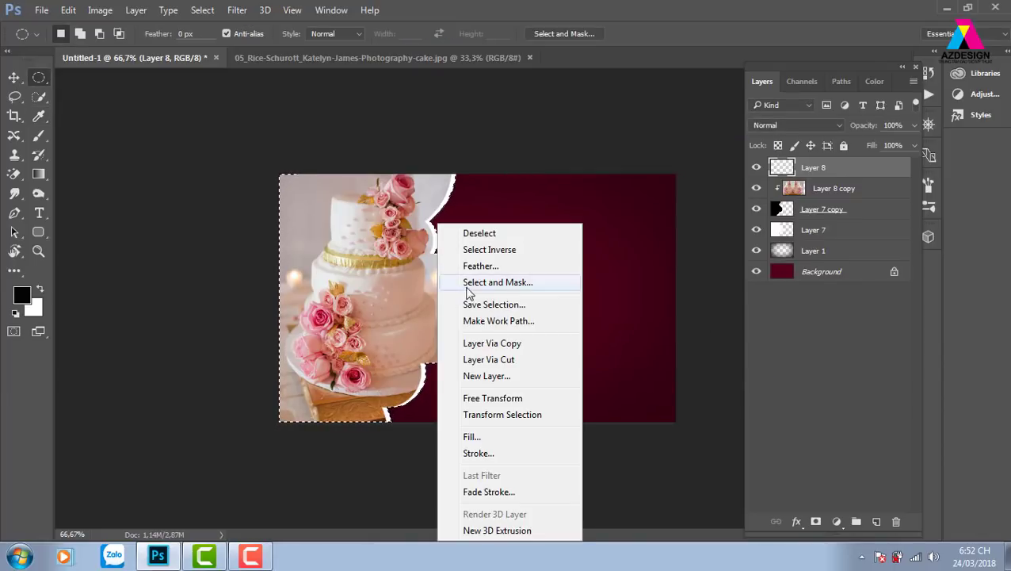
left_click(480, 453)
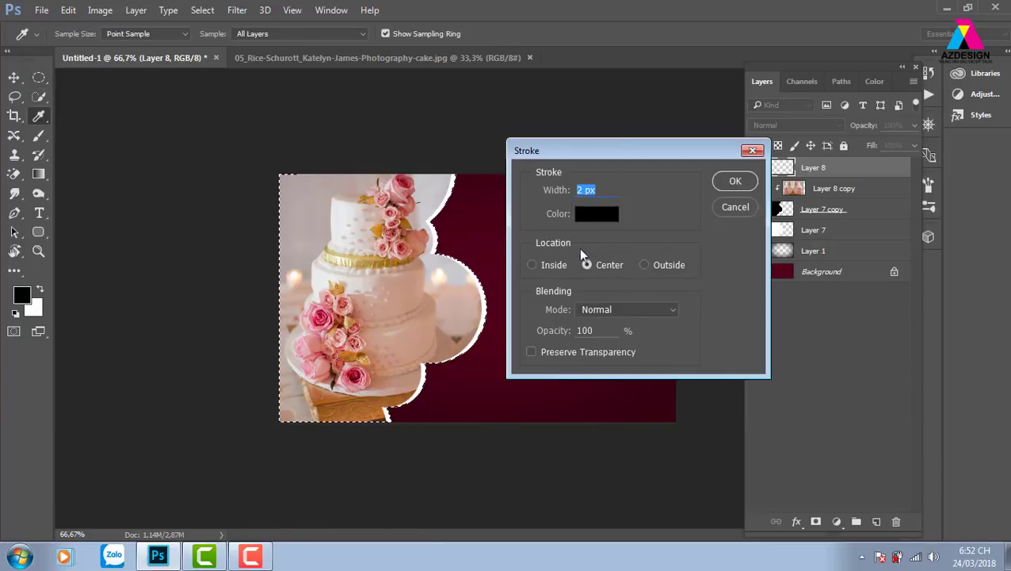
left_click(597, 213)
left_click(612, 281)
left_click(893, 278)
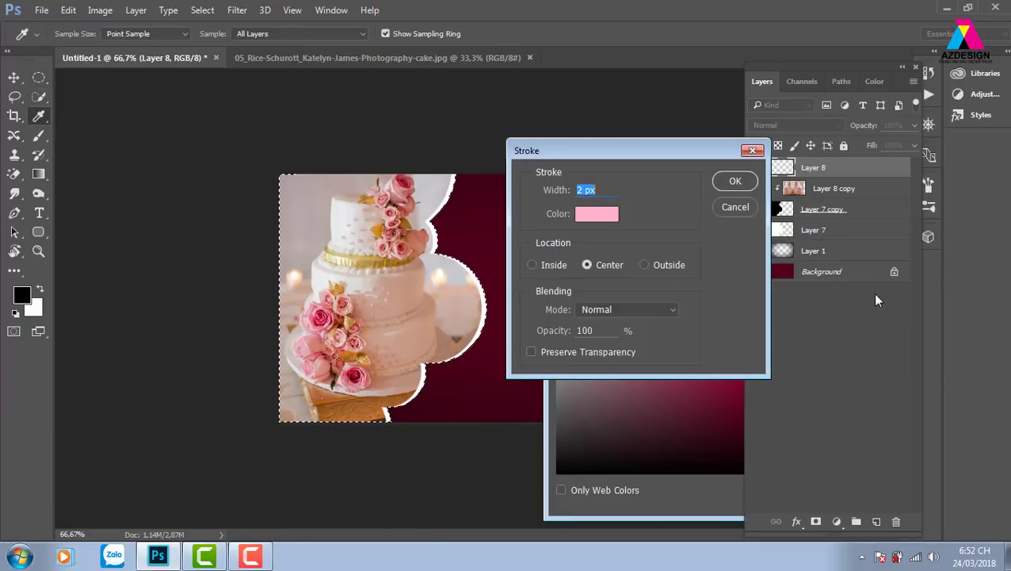
left_click(734, 183)
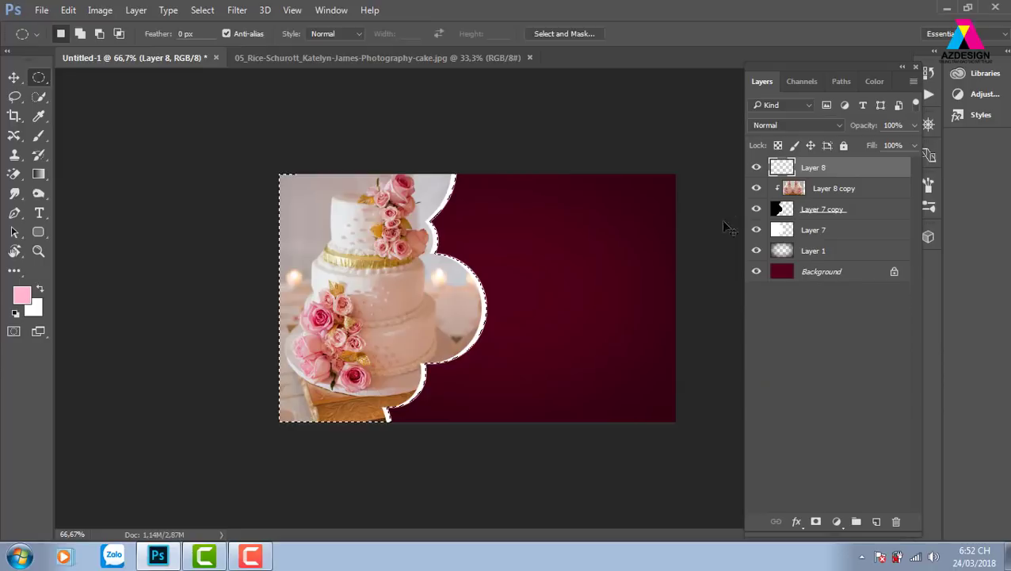
key("v")
key("ctrl+d")
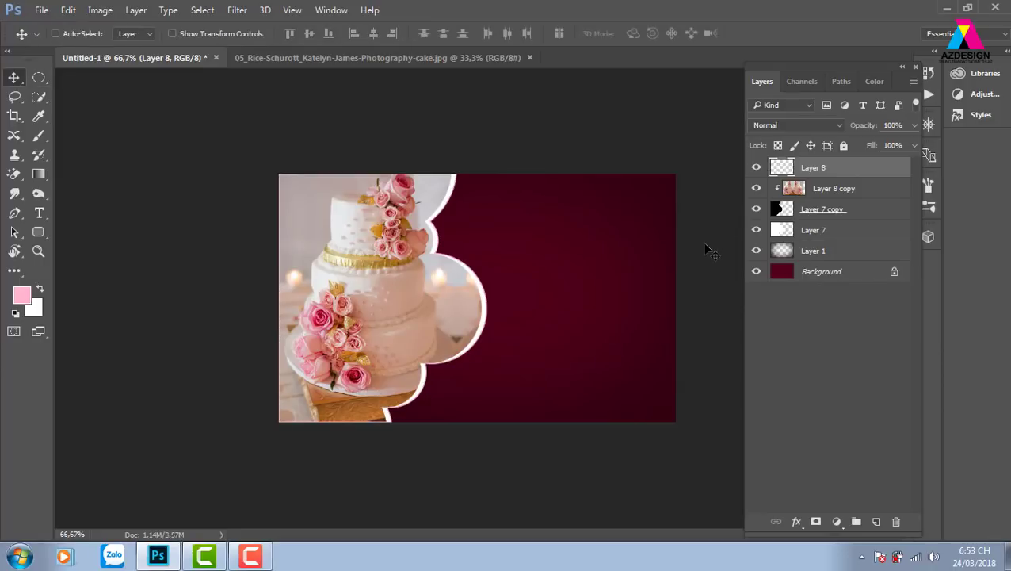
Nudge the pink outline right and add a copy offset further right at 50% opacity.
left_click_drag(432, 293, 491, 292)
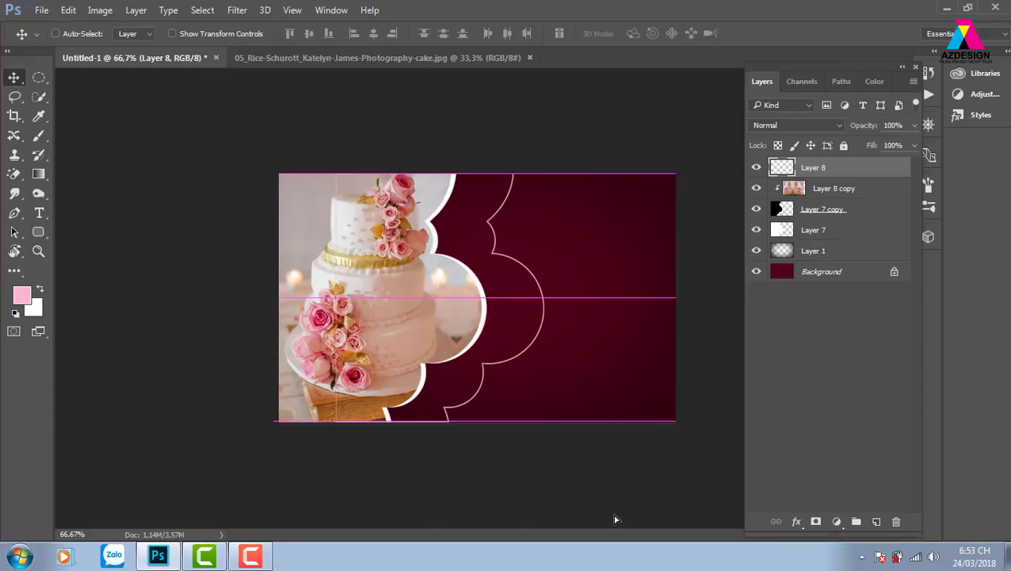
key("ctrl+z")
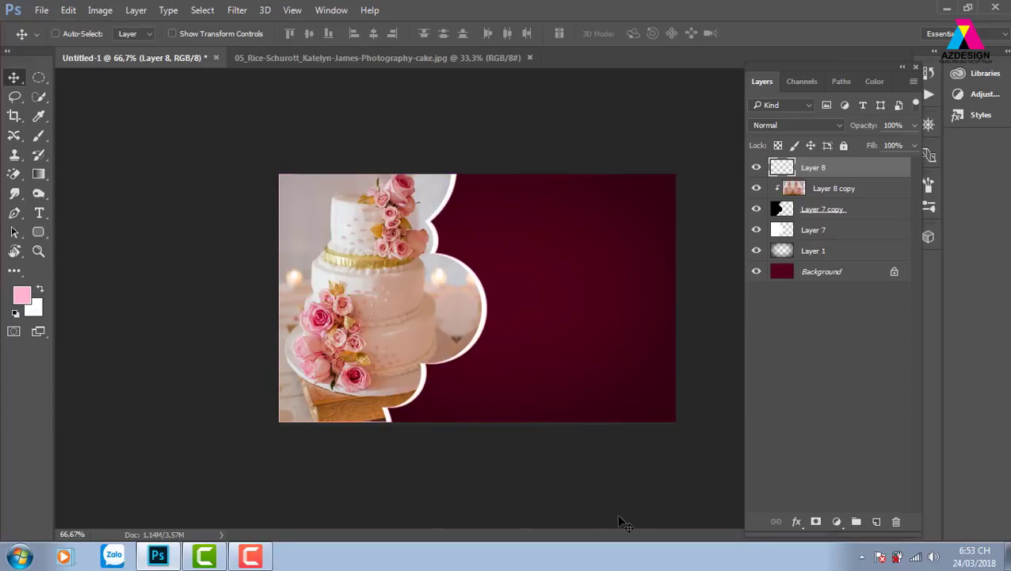
key("shift+Right")
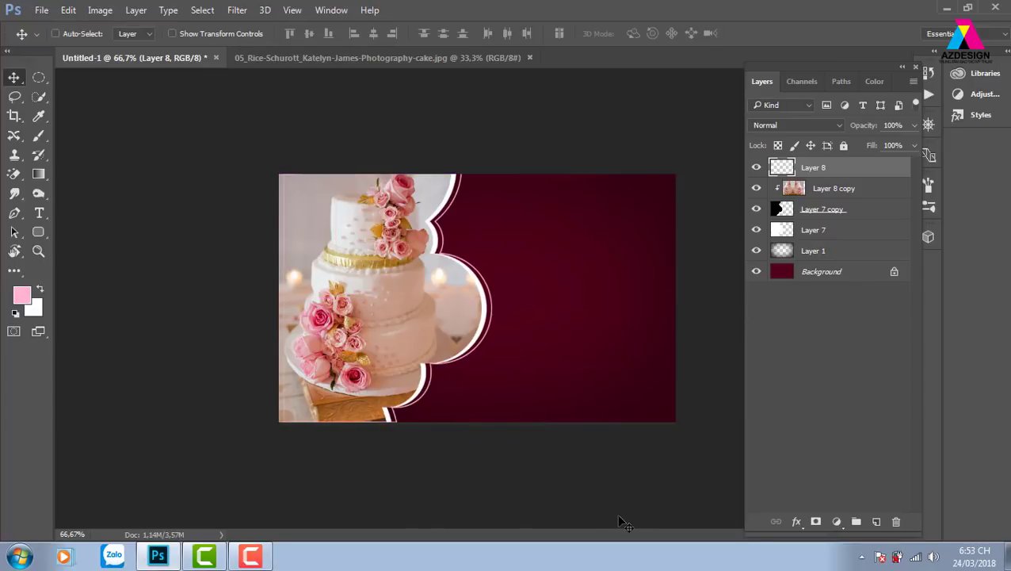
key("ctrl+j")
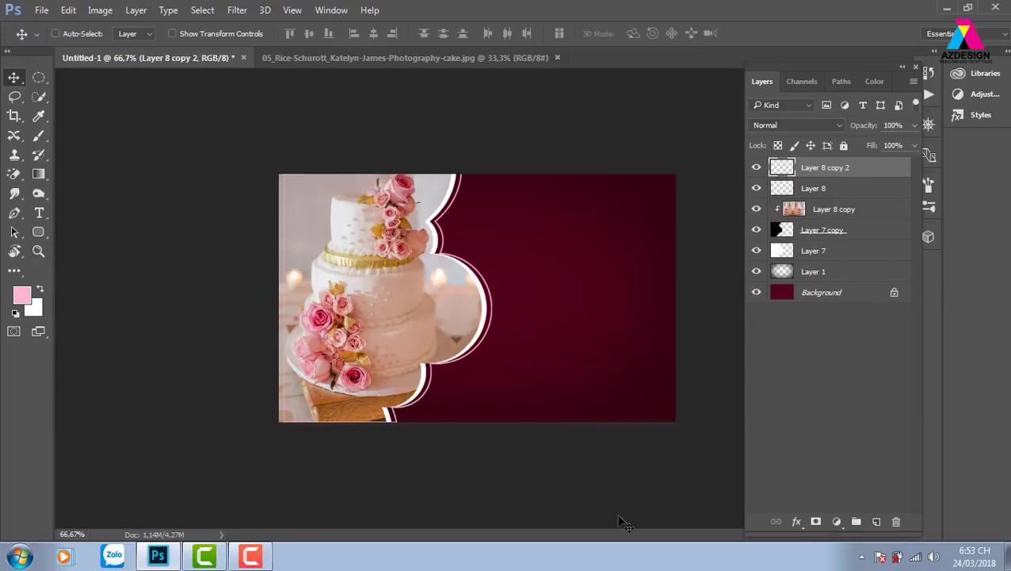
key("shift+Right")
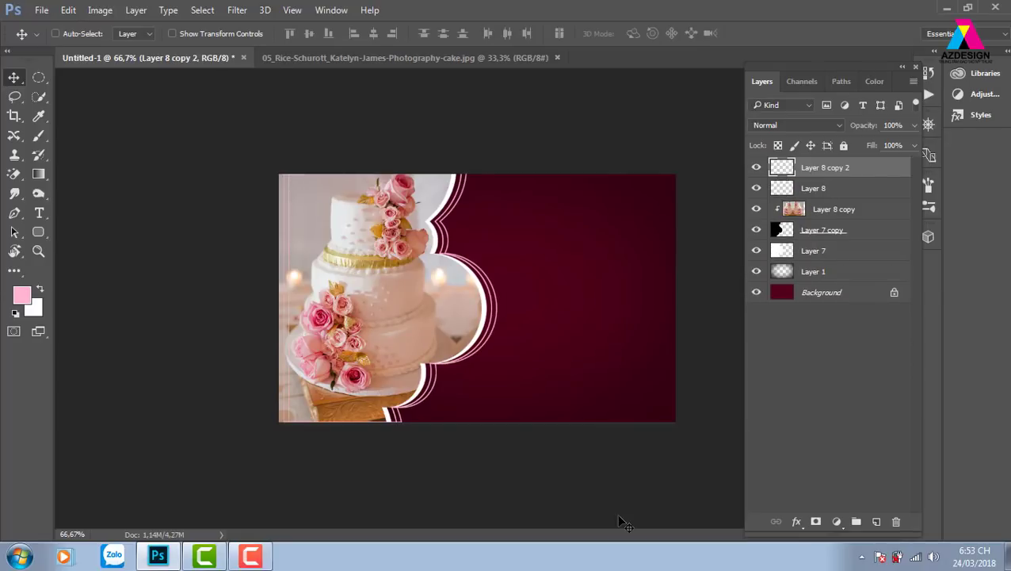
key("5")
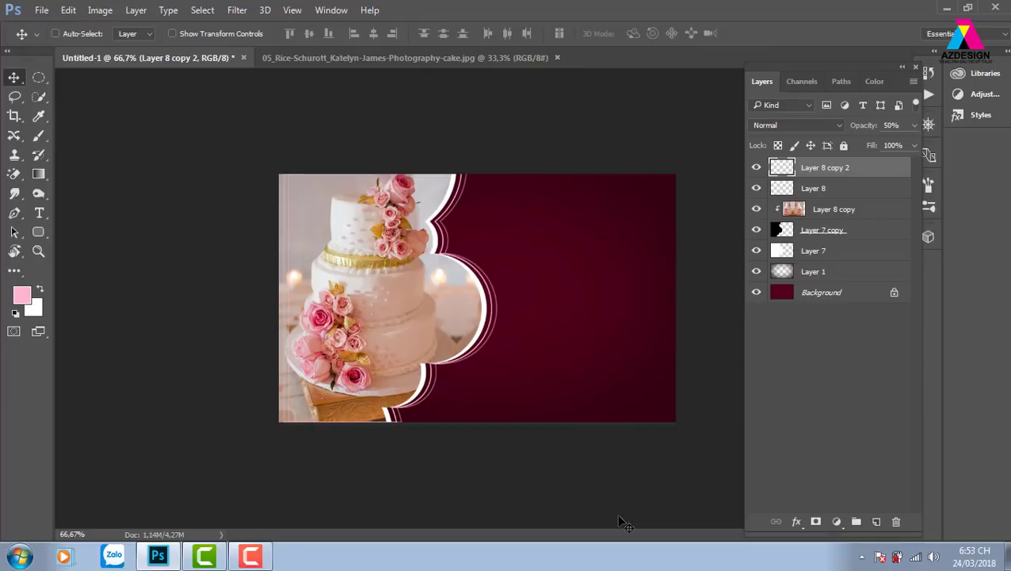
key("shift+Right")
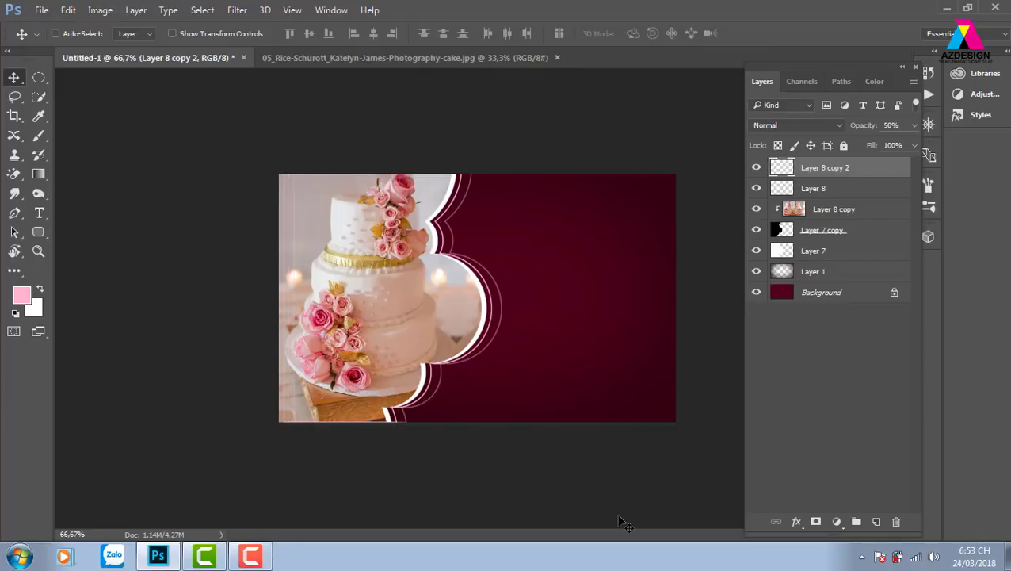
Add another outline copy, shifted further right and faded to 30% opacity.
key("ctrl+j")
key("shift+Right")
key("shift+Right")
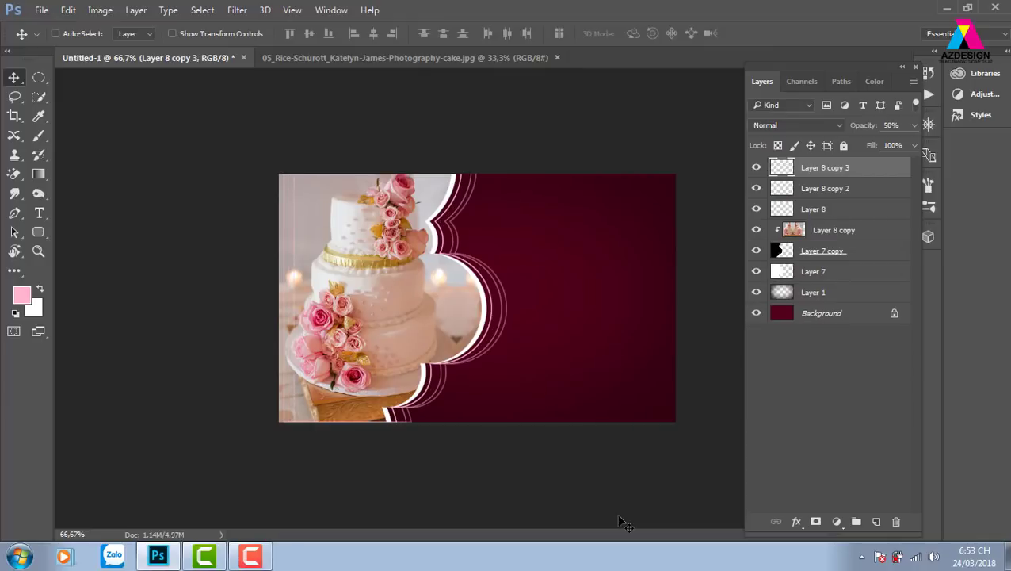
key("shift+Right")
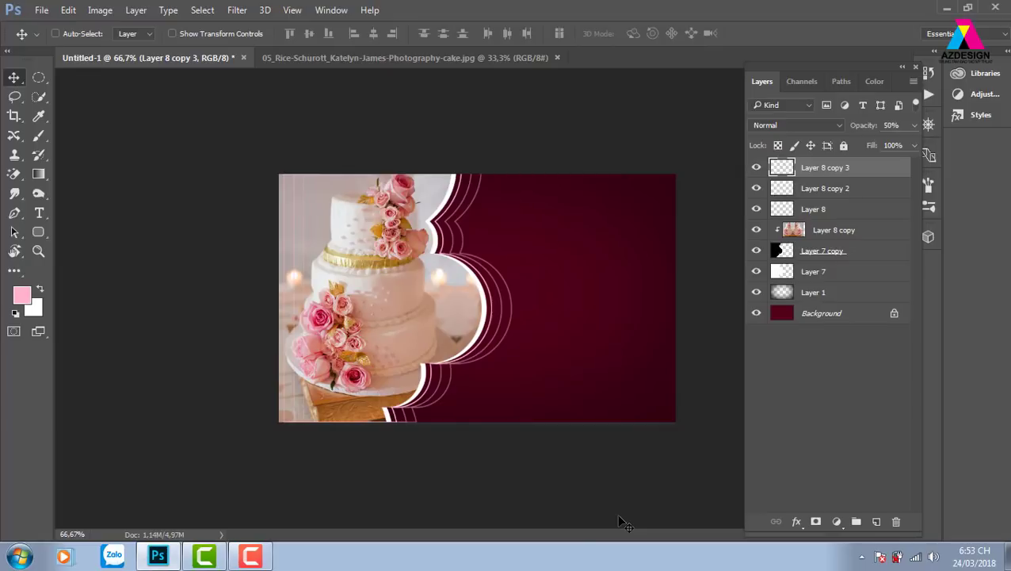
key("3")
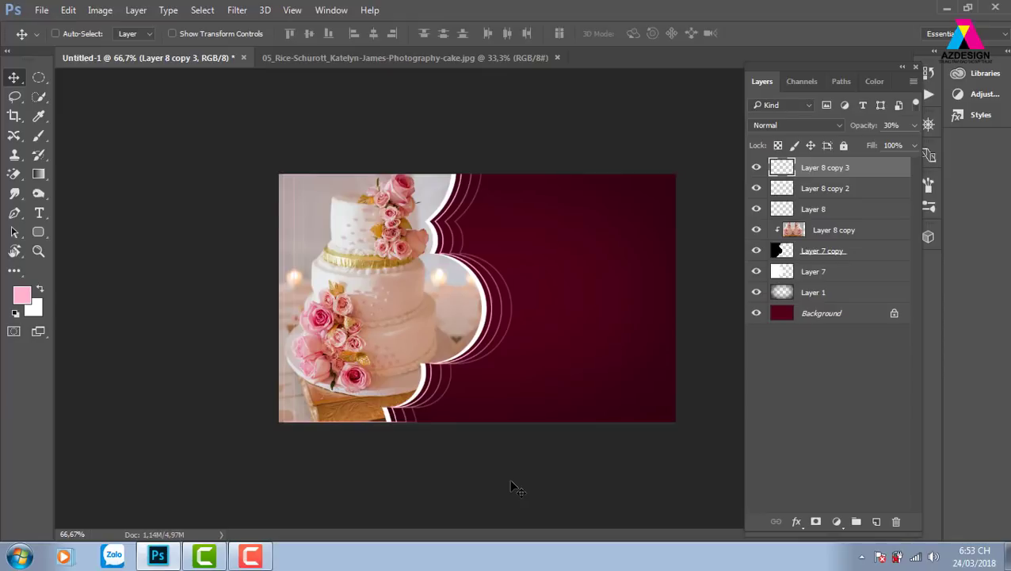
key("ctrl+o")
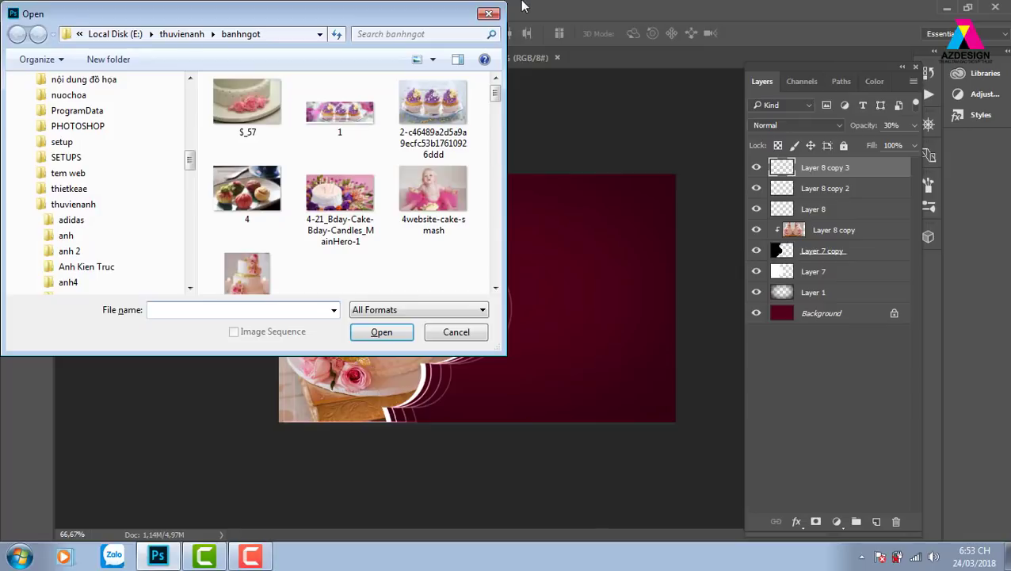
left_click(190, 34)
left_click(337, 169)
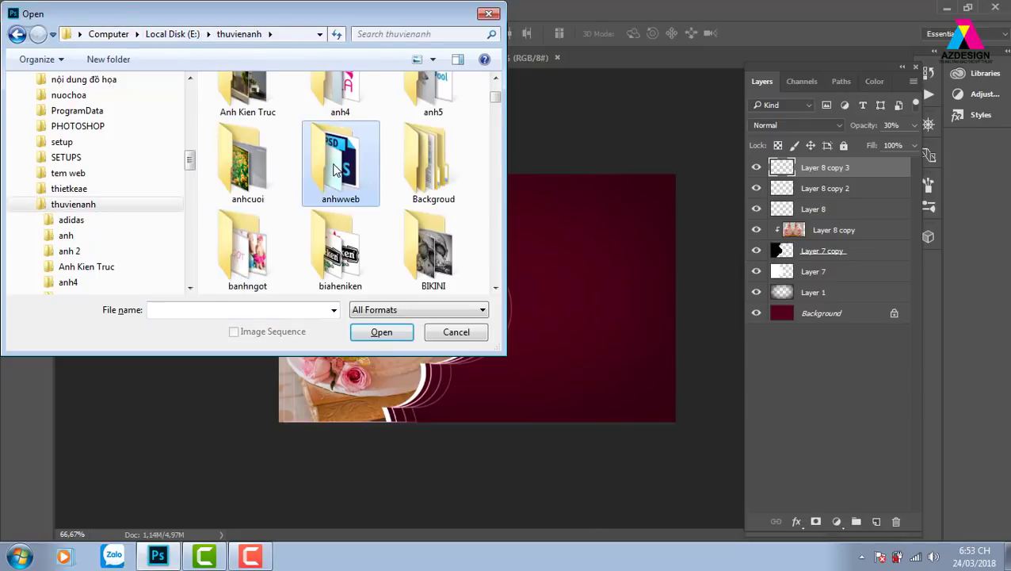
type("omo")
key("Return")
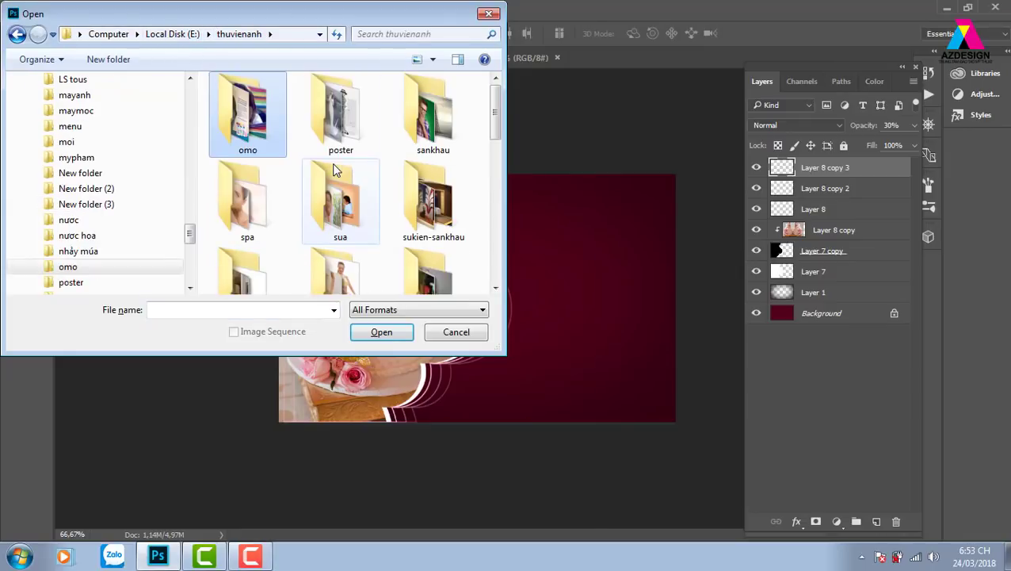
scroll(420, 230, "down", 2)
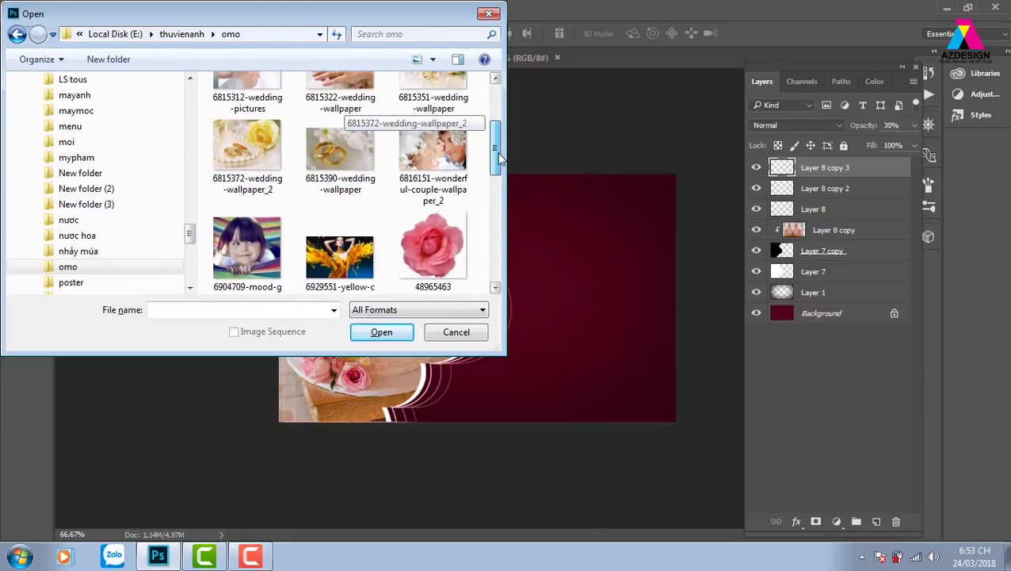
left_click(431, 222)
left_click(381, 332)
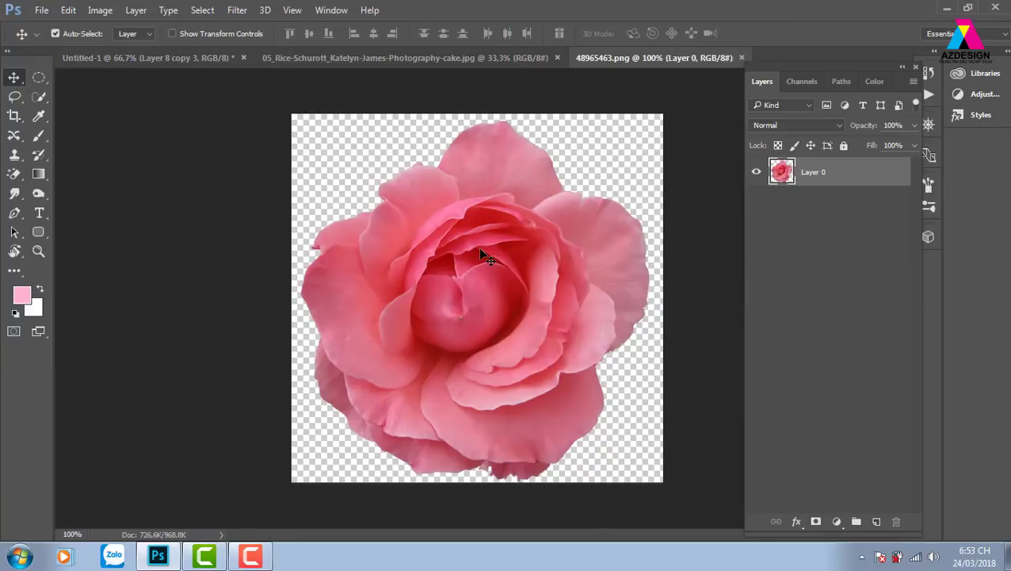
key("ctrl+a")
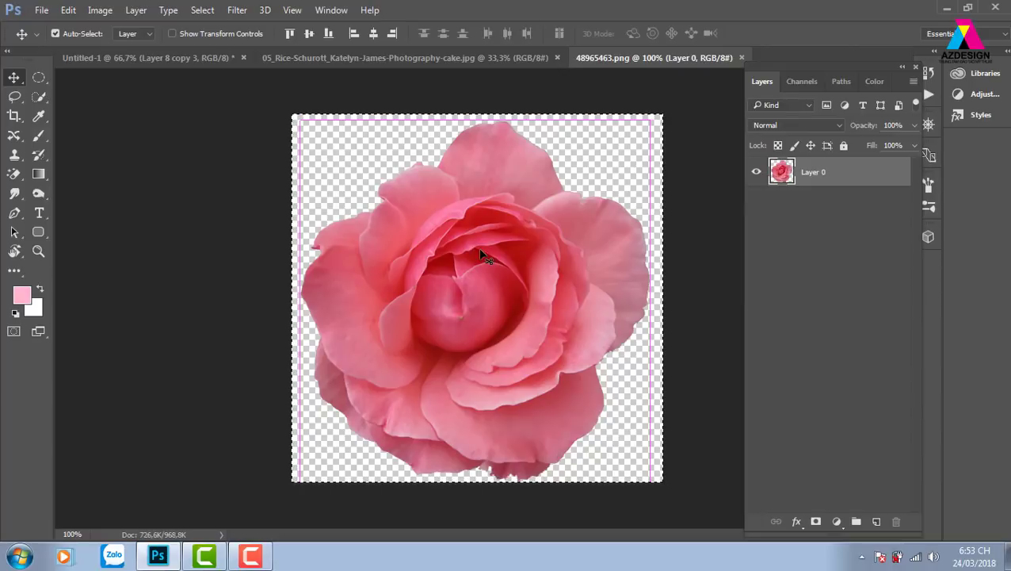
key("ctrl+w")
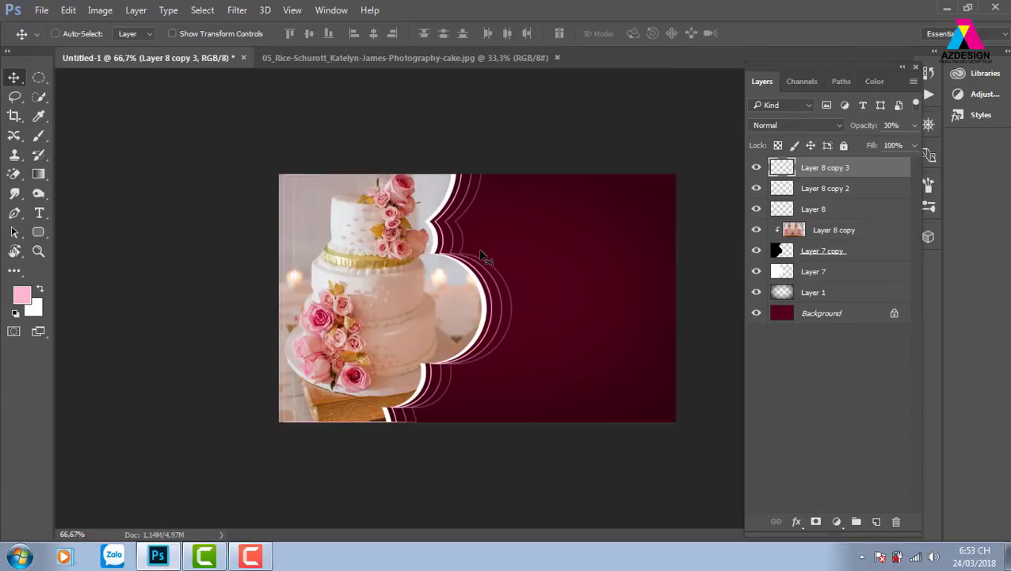
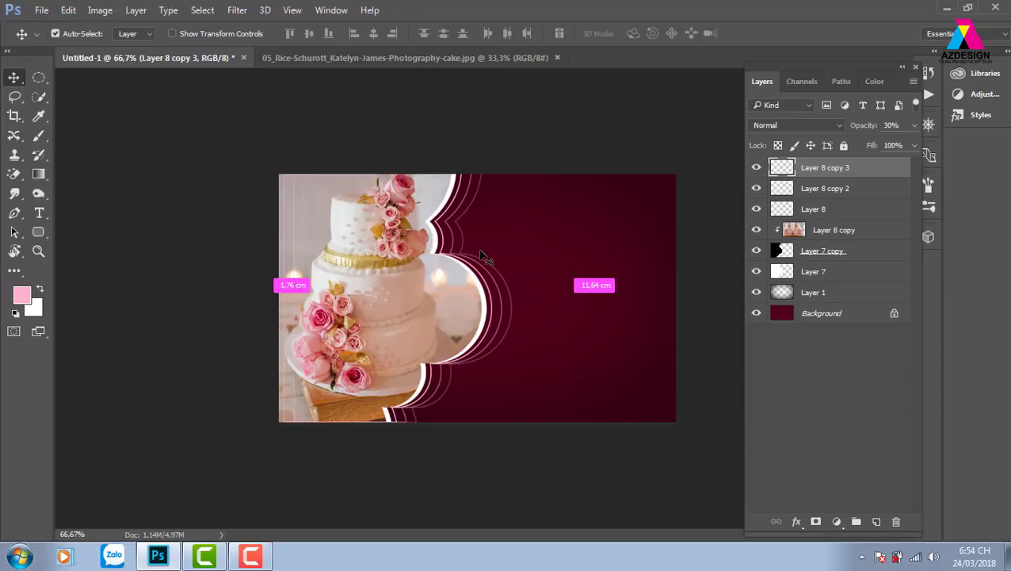
Place the pink rose, scale it to about a quarter size, and move it onto the curved edge.
left_click_drag(479, 255, 559, 311)
key("ctrl+t")
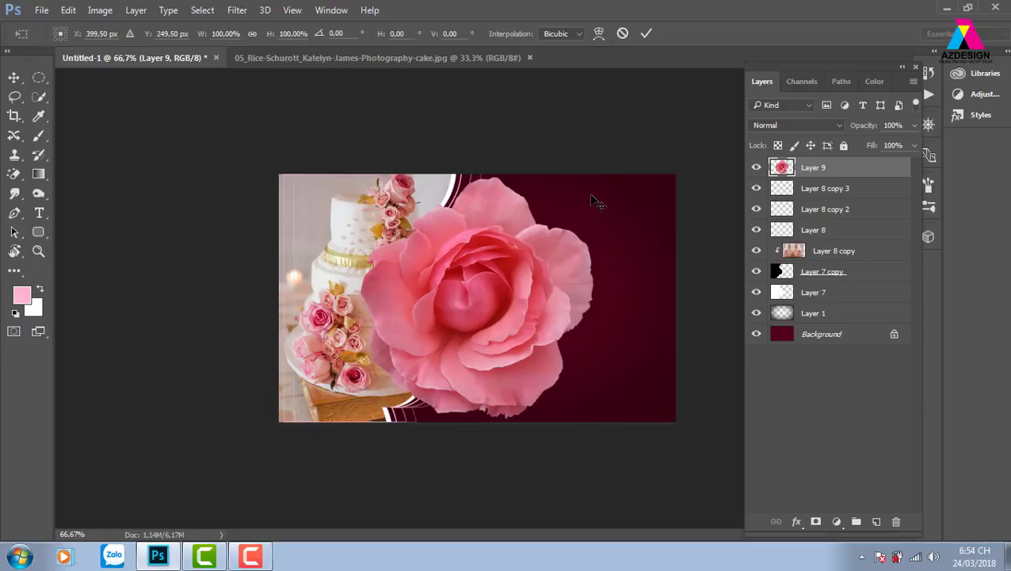
left_click_drag(593, 176, 508, 264)
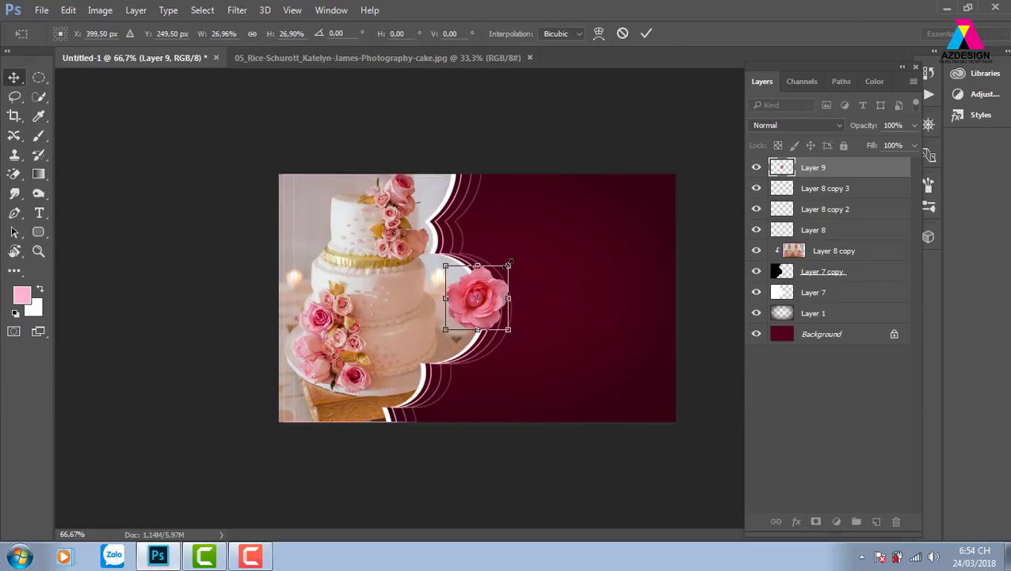
key("Return")
left_click_drag(484, 298, 468, 247)
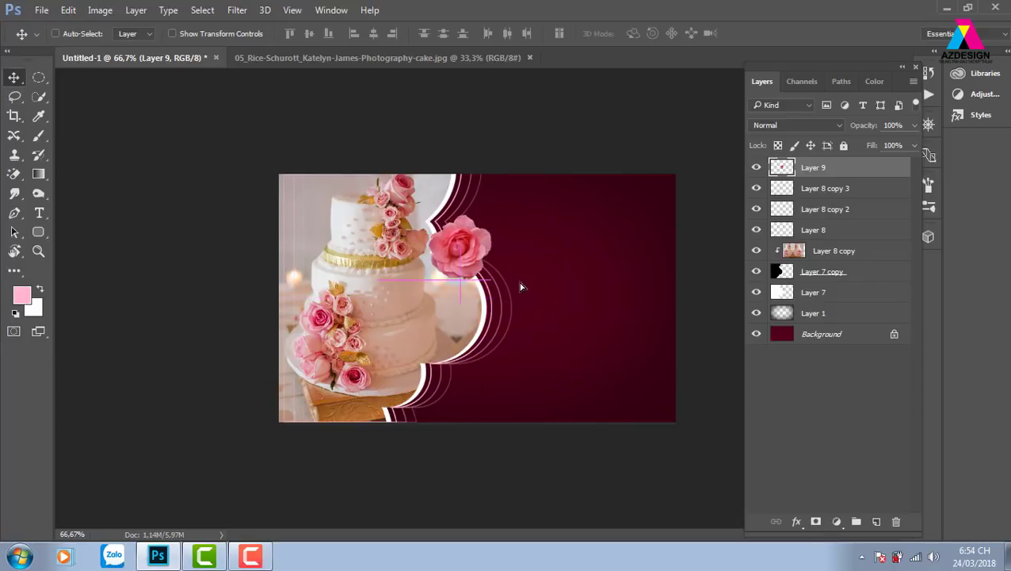
Zoom in and shrink the rose further to about two-thirds size.
key("ctrl+1")
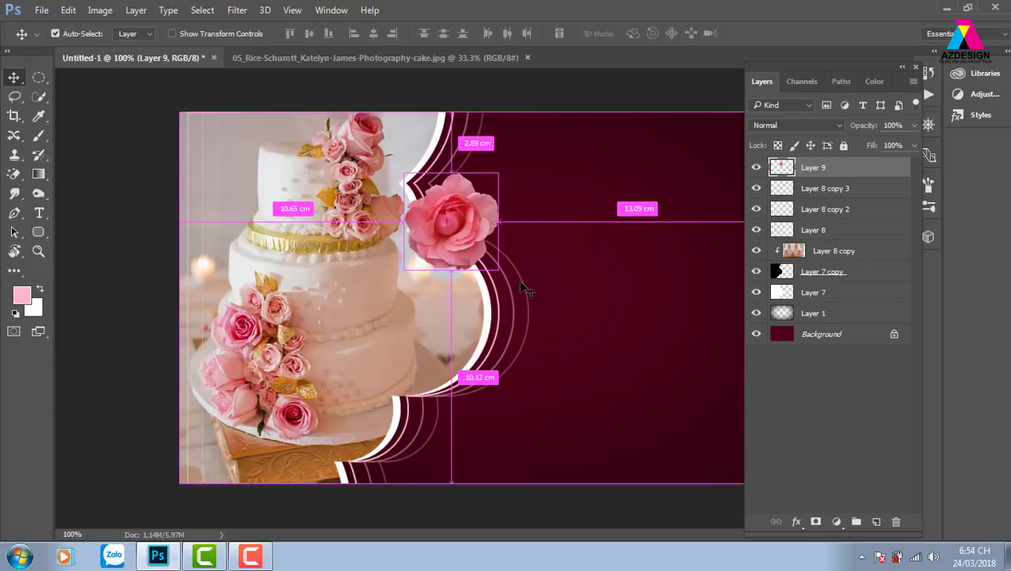
key("ctrl+plus")
key("ctrl+t")
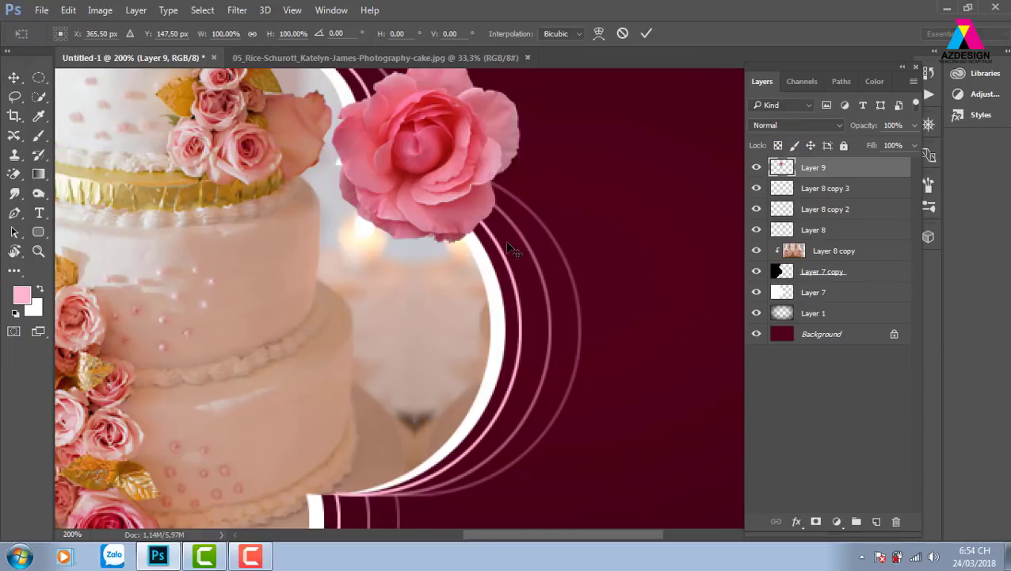
mouse_move(515, 238)
left_mouse_down()
mouse_move(478, 199)
mouse_move(499, 203)
left_mouse_up()
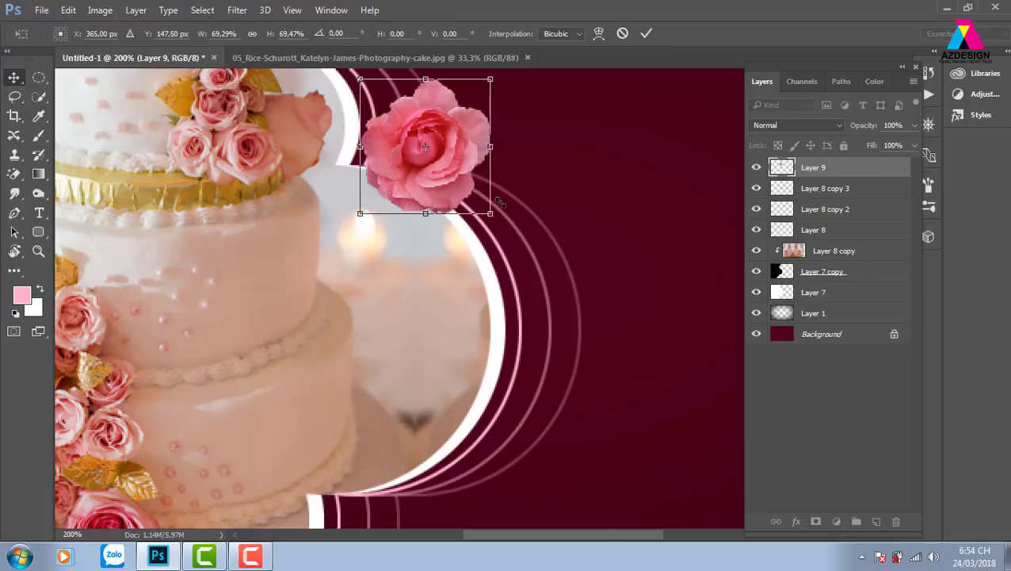
key("Return")
Alt-drag a copy of the rose below-right and shrink it to about 64%.
left_click_drag(489, 122, 539, 189)
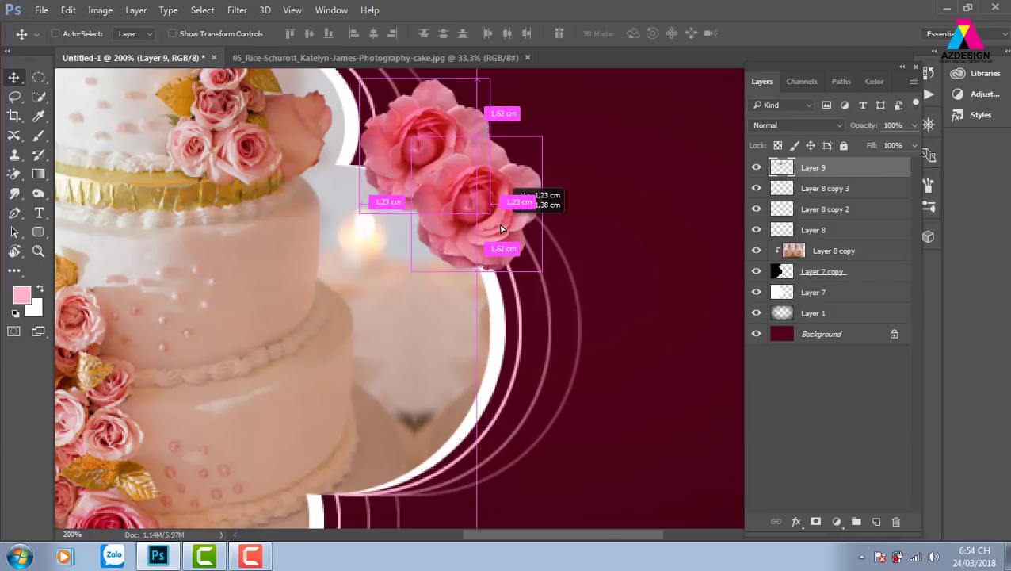
key("ctrl+t")
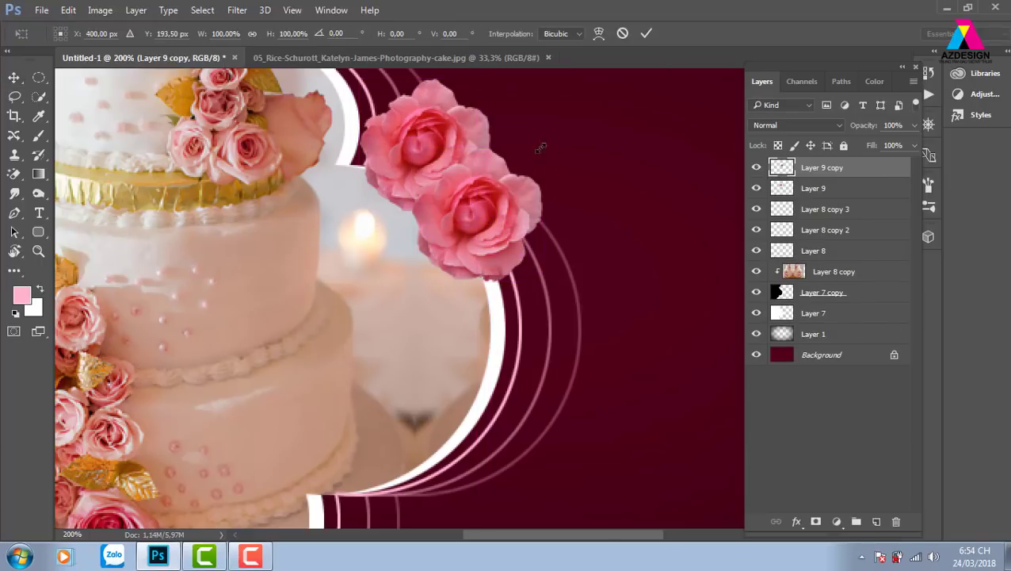
left_click_drag(542, 147, 517, 171)
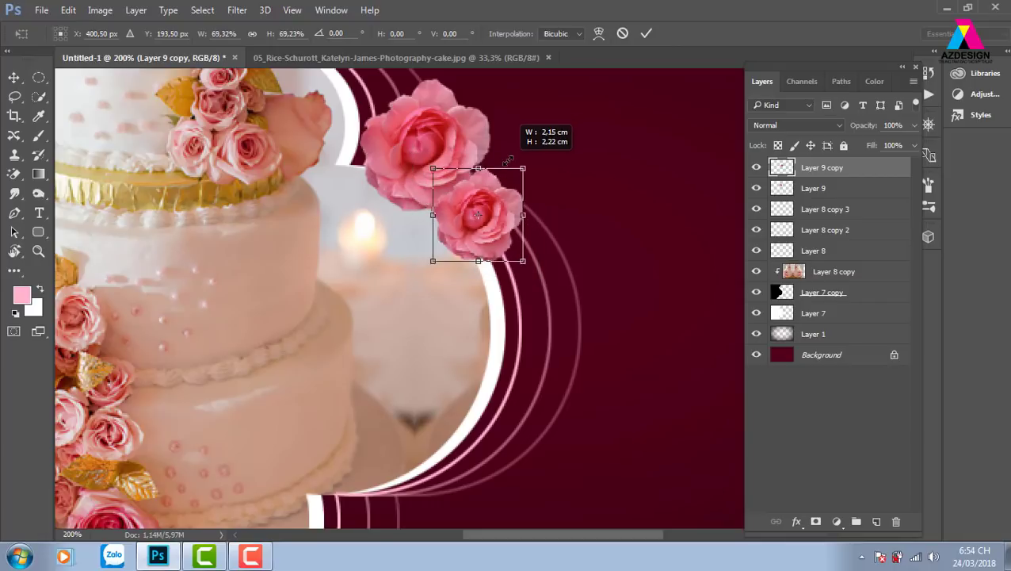
key("Return")
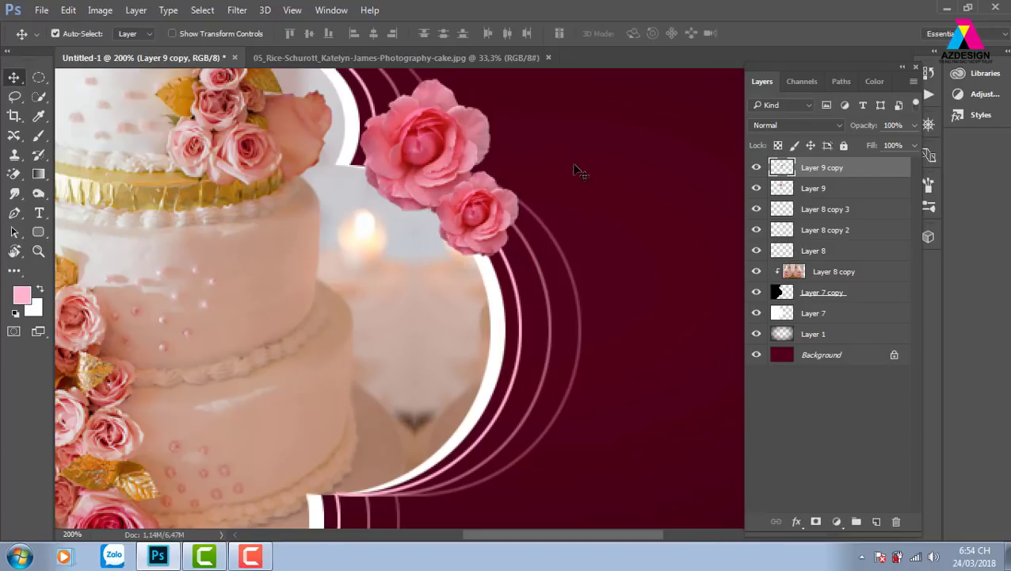
Rotate the small rose copy about 42 degrees, then zoom out to view the design.
key("ctrl+t")
left_click_drag(563, 183, 569, 225)
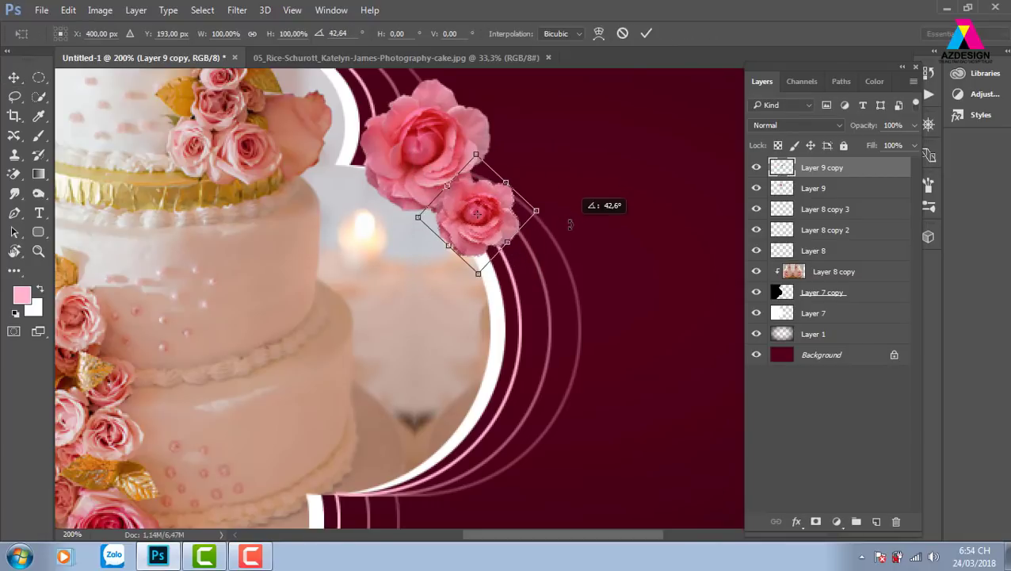
key("Return")
key("ctrl")
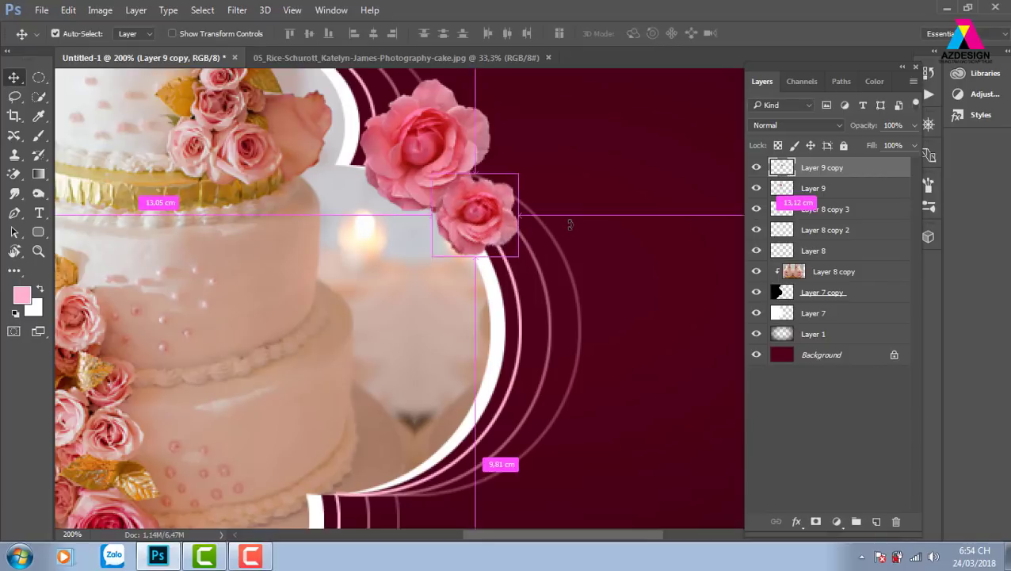
key("ctrl+minus")
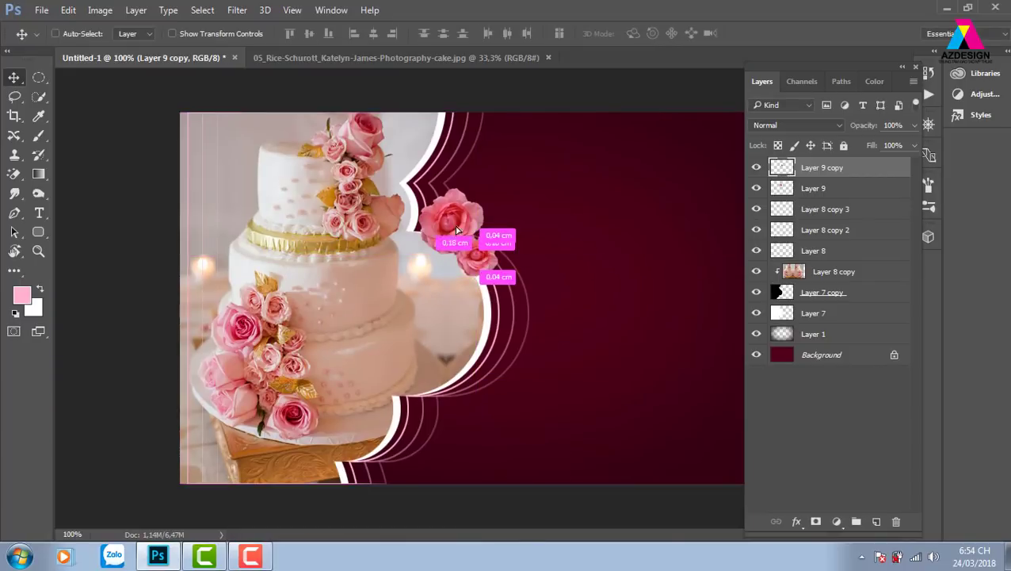
Add a third rose copy and move the large rose (Layer 9) down beside the rings.
mouse_move(434, 184)
left_mouse_down()
mouse_move(449, 182)
mouse_move(423, 186)
mouse_move(443, 198)
left_mouse_up()
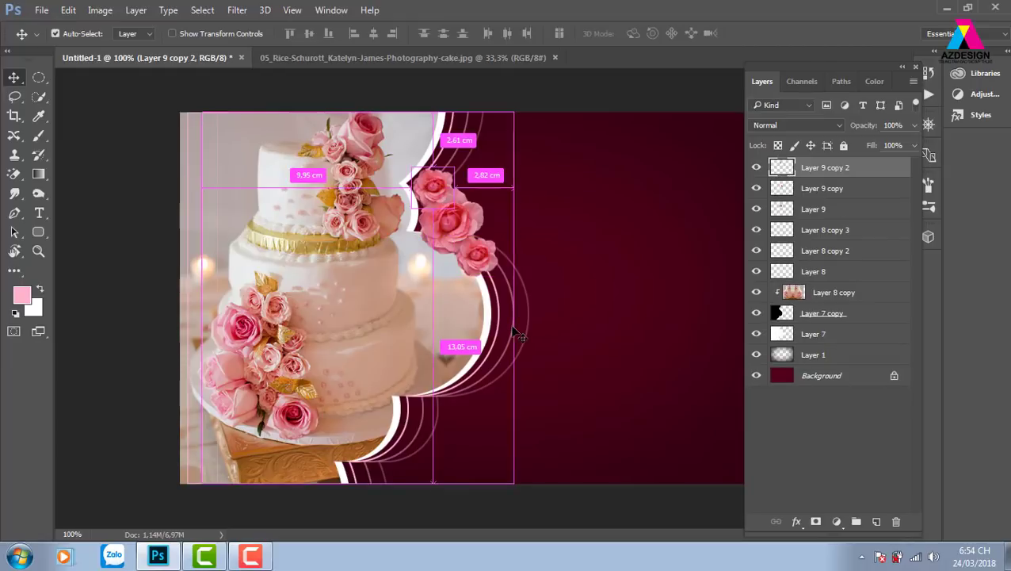
key("ctrl+plus")
right_click(460, 153)
left_click(475, 156)
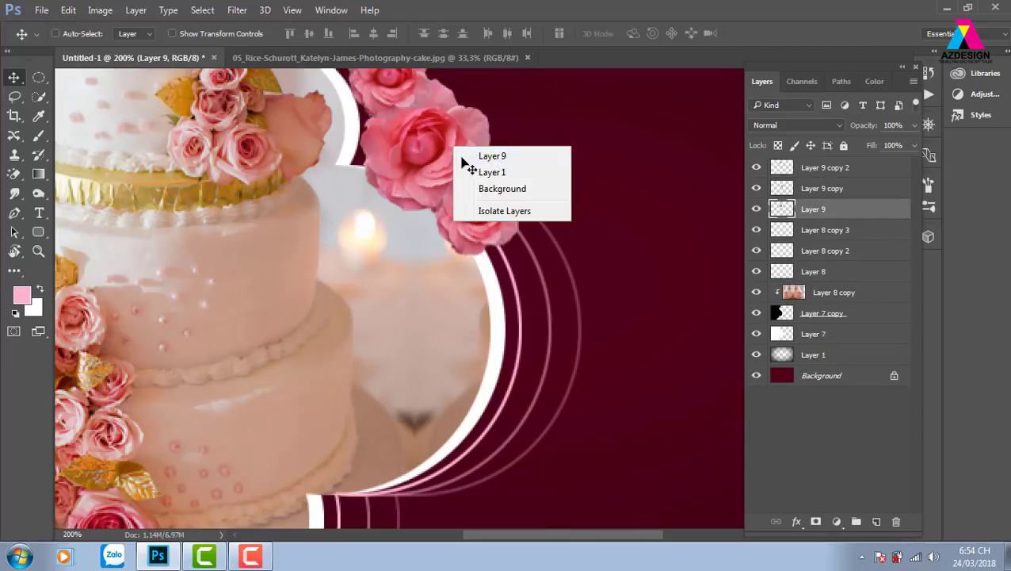
key("Right")
key("Right")
key("Right")
left_click_drag(445, 145, 575, 308)
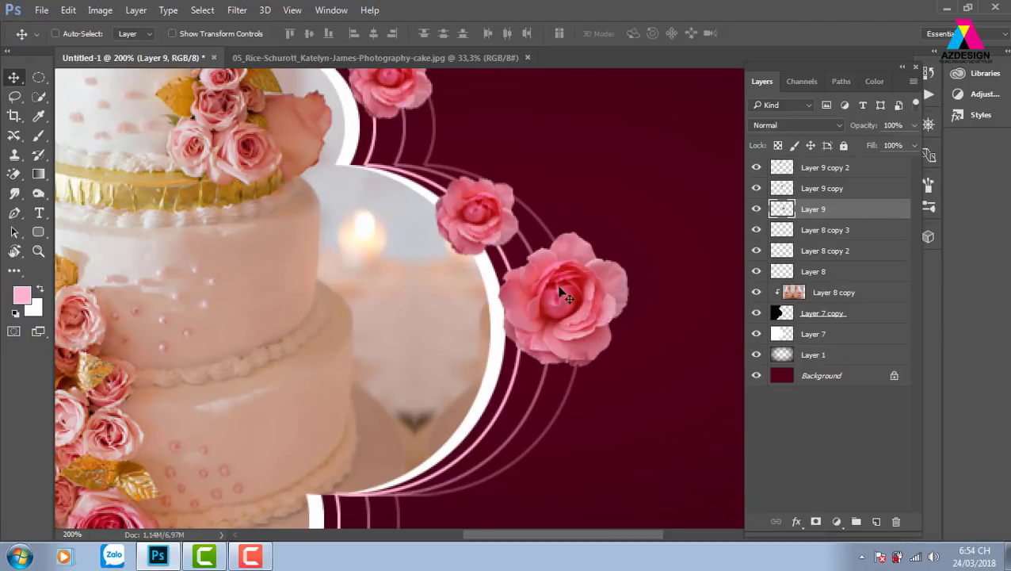
Move the small rose (Layer 9 copy) and top rose (Layer 9 copy 2) down beside the rings.
right_click(492, 222)
left_click(523, 229)
mouse_move(498, 226)
left_mouse_down()
mouse_move(571, 386)
mouse_move(547, 393)
left_mouse_up()
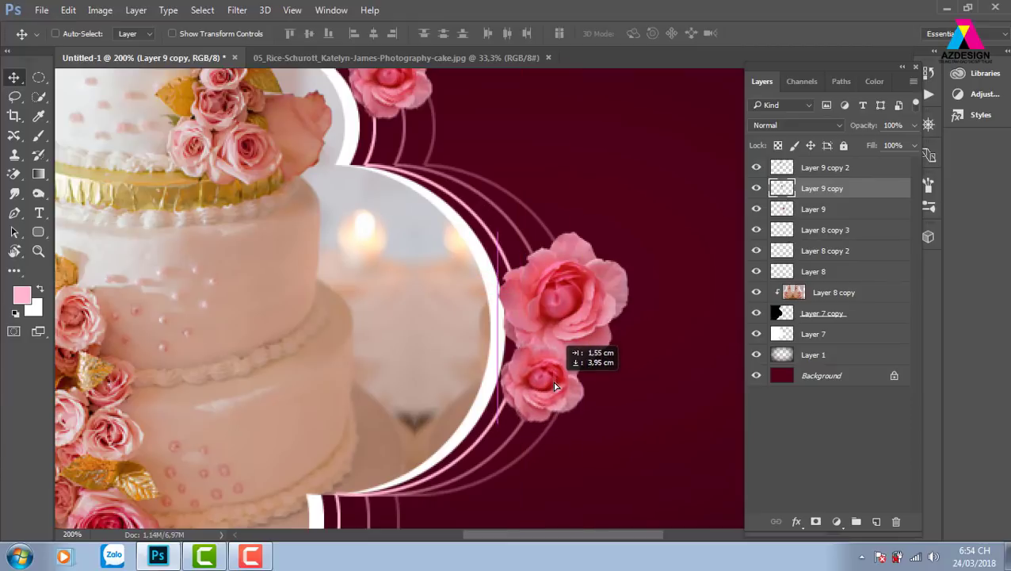
left_click_drag(547, 393, 553, 380)
right_click(412, 76)
left_click(459, 84)
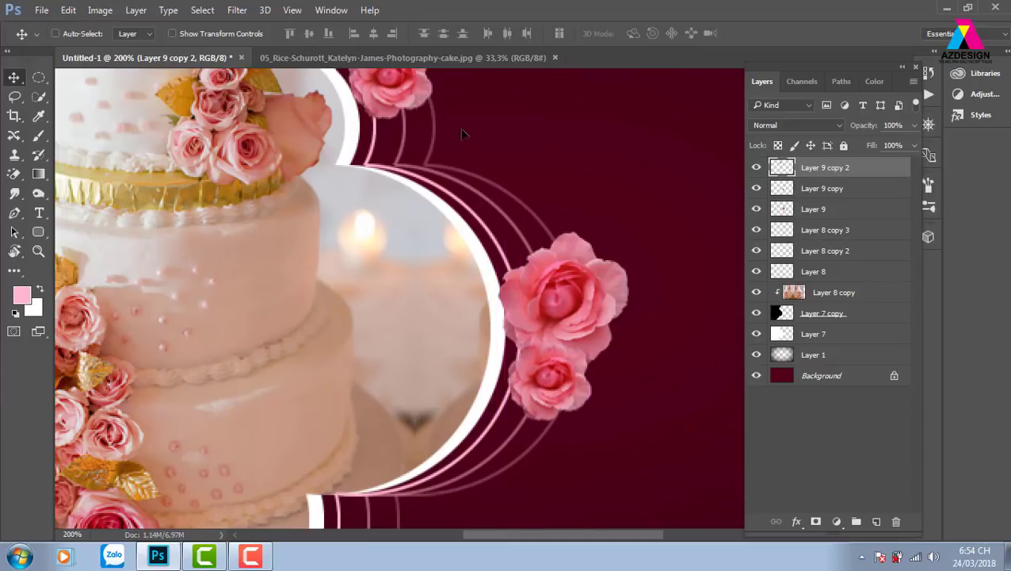
mouse_move(459, 128)
left_mouse_down()
mouse_move(552, 267)
mouse_move(544, 241)
left_mouse_up()
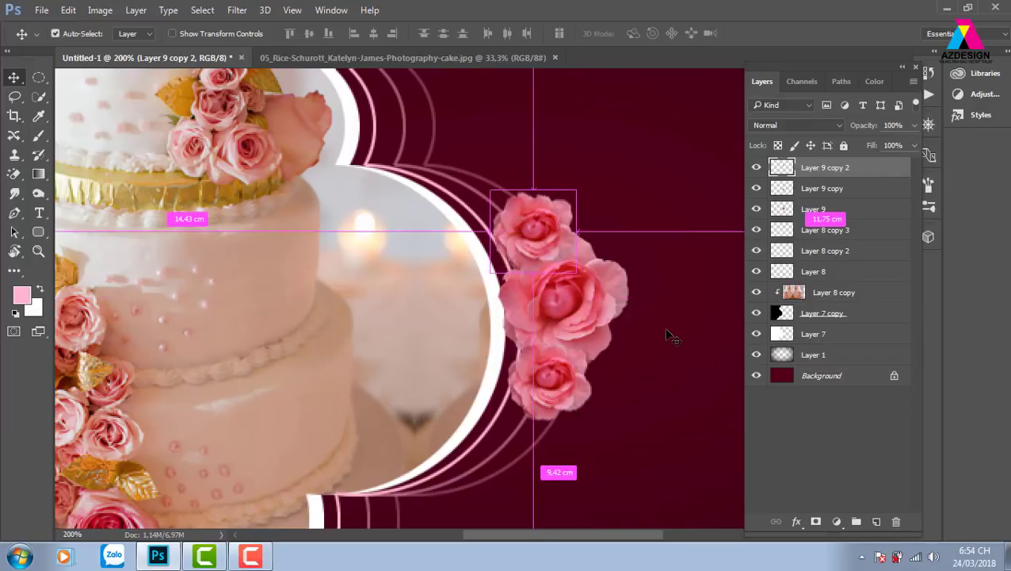
Zoom out, hide extras, and move the large rose up-left next to the cake.
key("ctrl+minus")
key("ctrl+h")
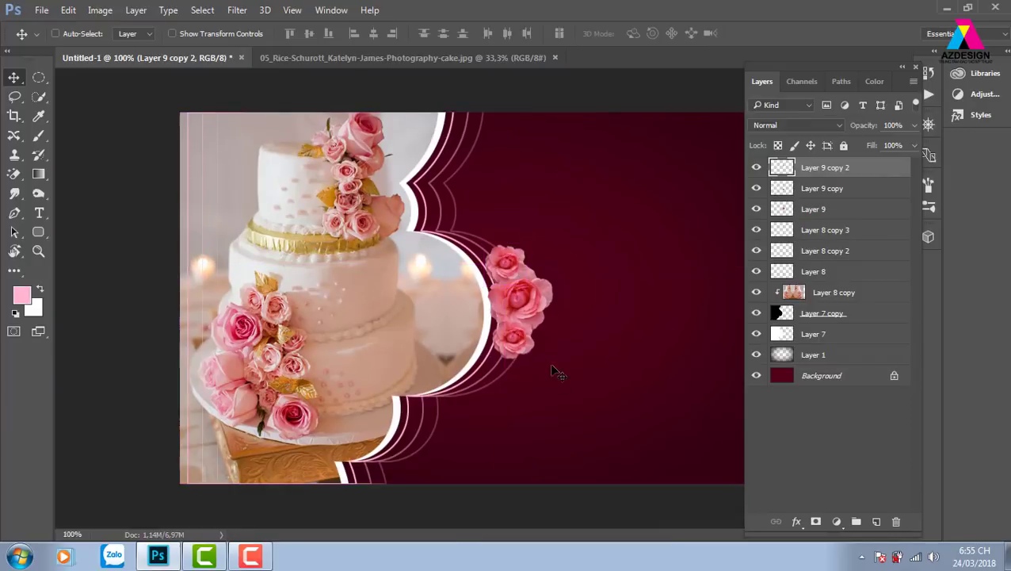
right_click(530, 306)
left_click(540, 310)
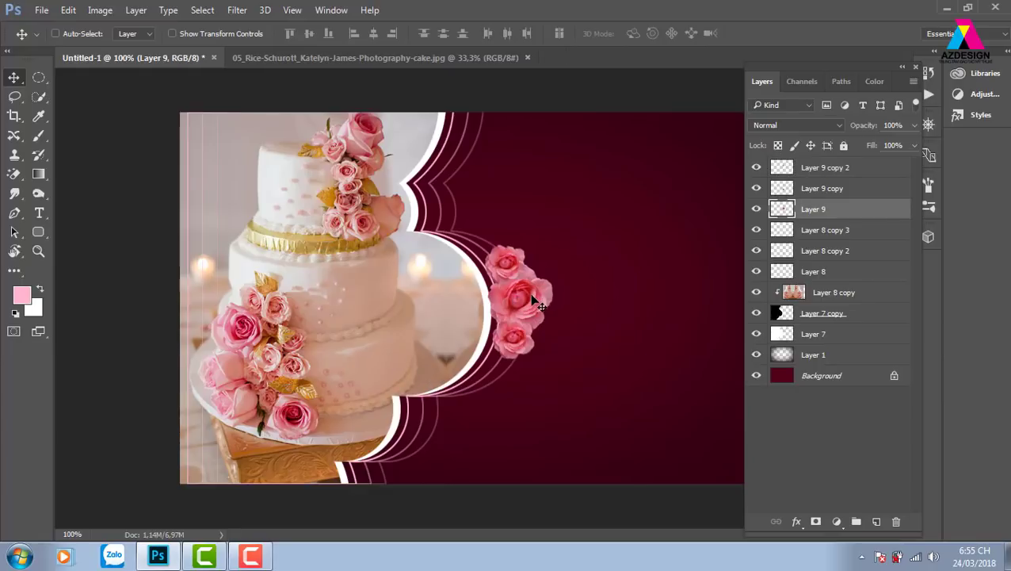
right_click(532, 306)
left_click(557, 302)
left_click_drag(424, 260, 424, 243)
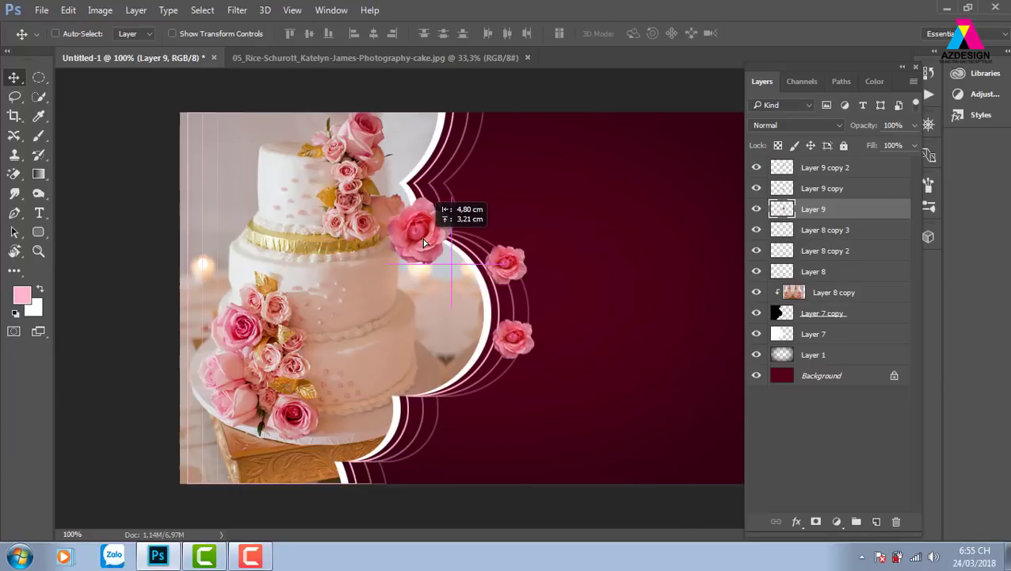
Shift Layer 9 copy 2 slightly left and move the small rose down to the cake's bottom.
right_click(513, 262)
left_click(546, 271)
mouse_move(467, 219)
left_mouse_down()
mouse_move(443, 395)
mouse_move(422, 396)
left_mouse_up()
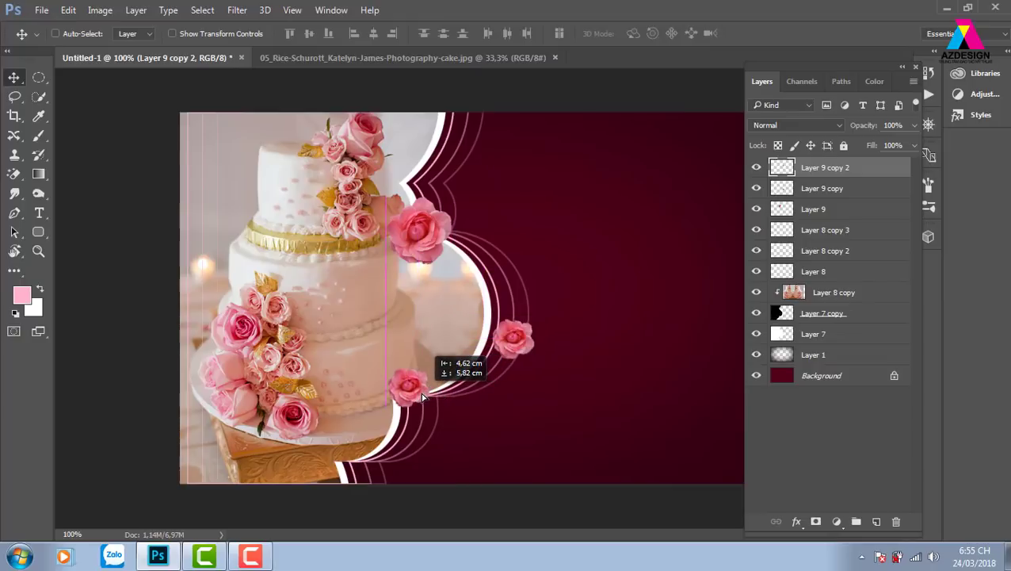
left_click_drag(422, 395, 410, 396)
right_click(516, 342)
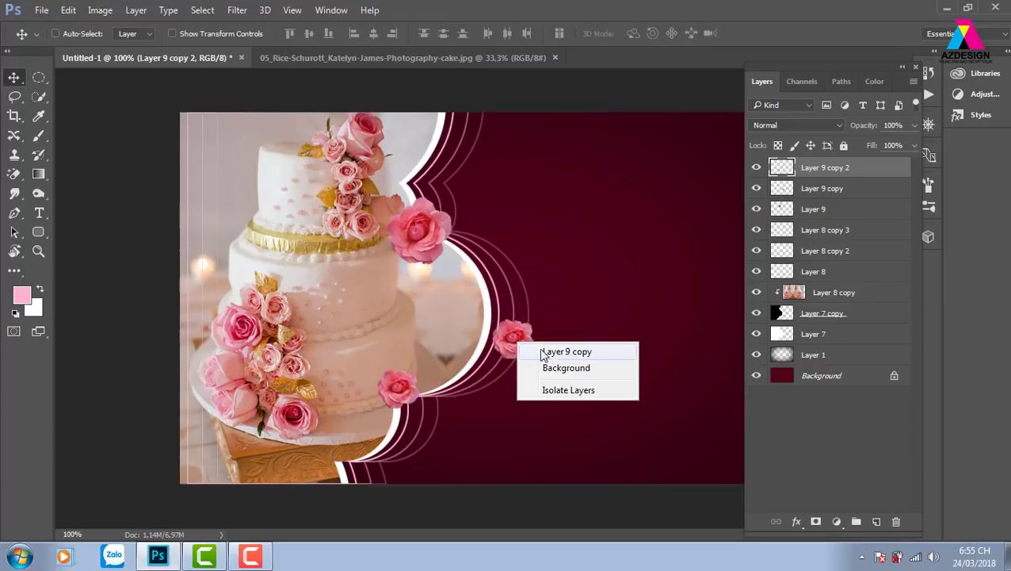
left_click(542, 352)
left_click_drag(515, 356, 339, 471)
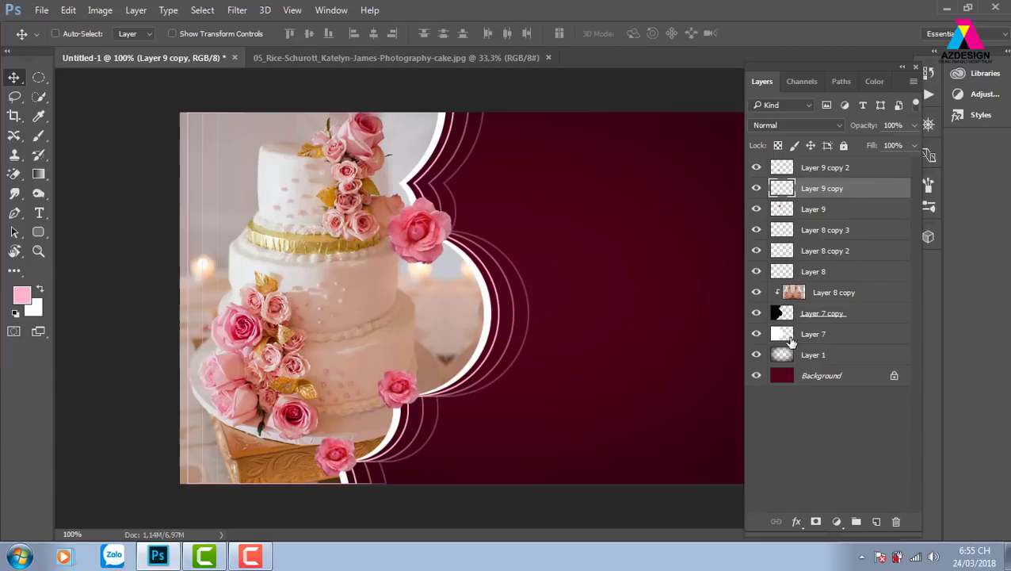
Load the cake photo's outline as a selection on a new empty layer.
left_click(787, 338, "ctrl")
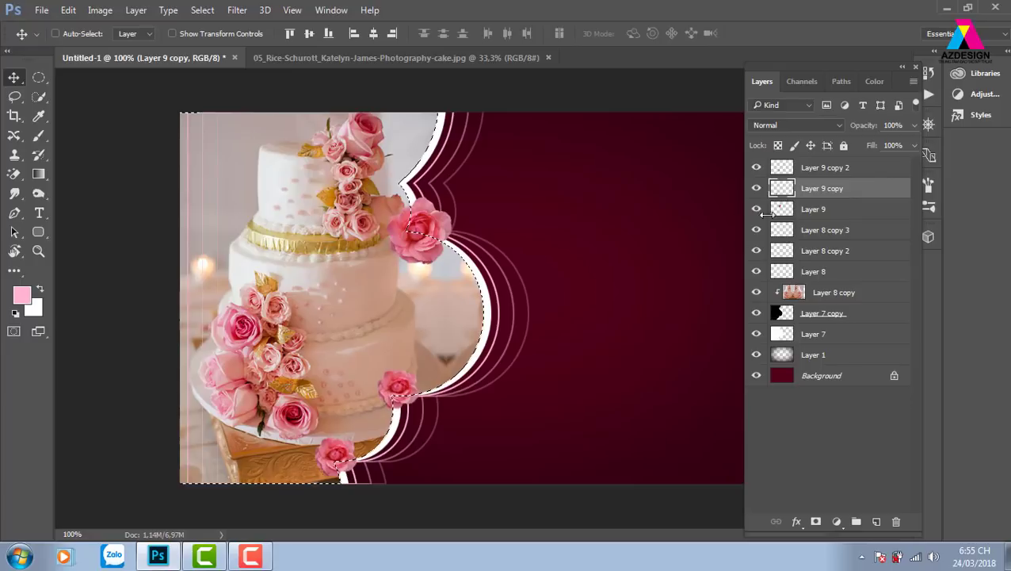
left_click(876, 521)
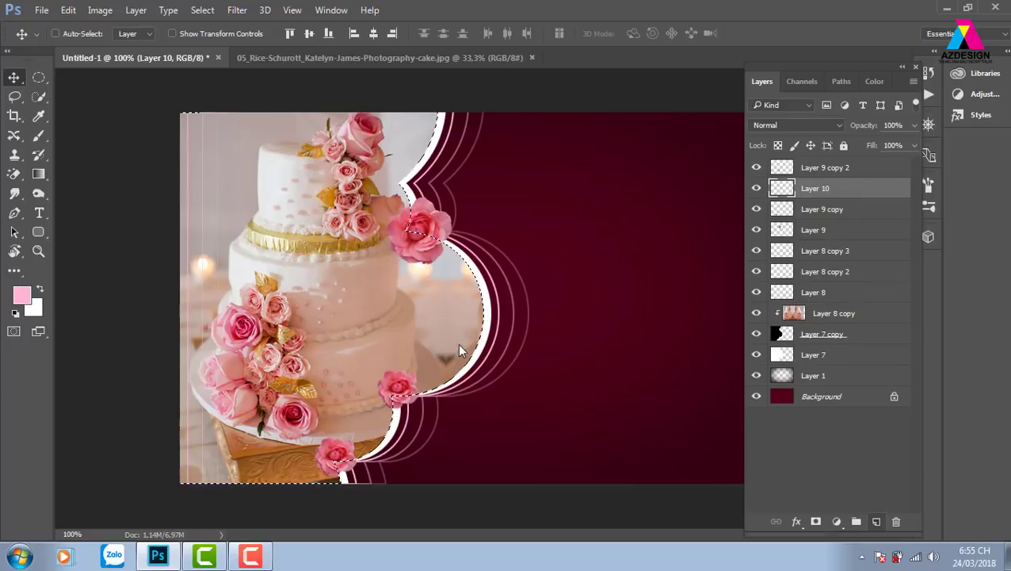
key("m")
right_click(429, 305)
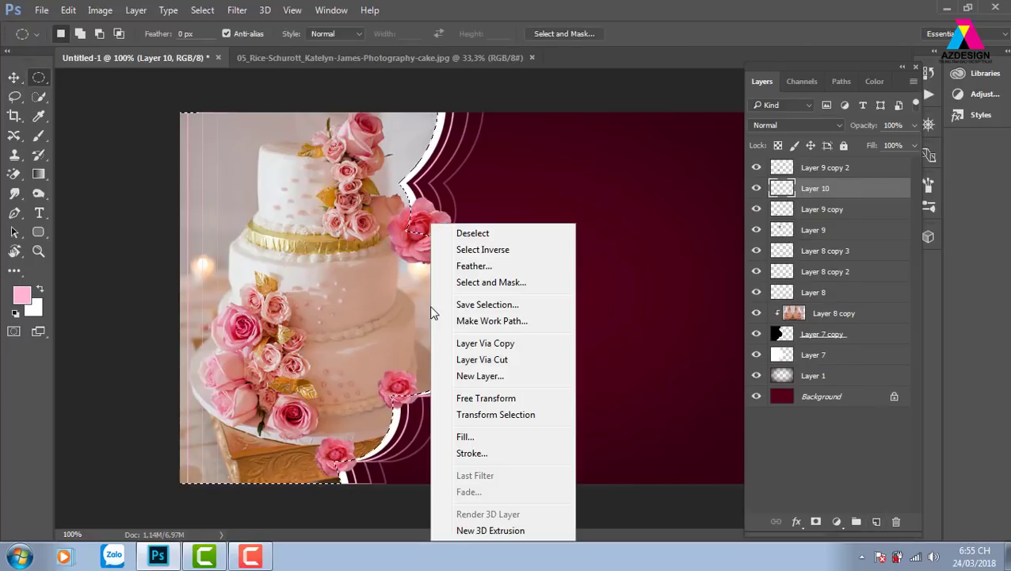
Stroke the selection with a 5 px green line, then deselect.
left_click(476, 453)
left_click(583, 216)
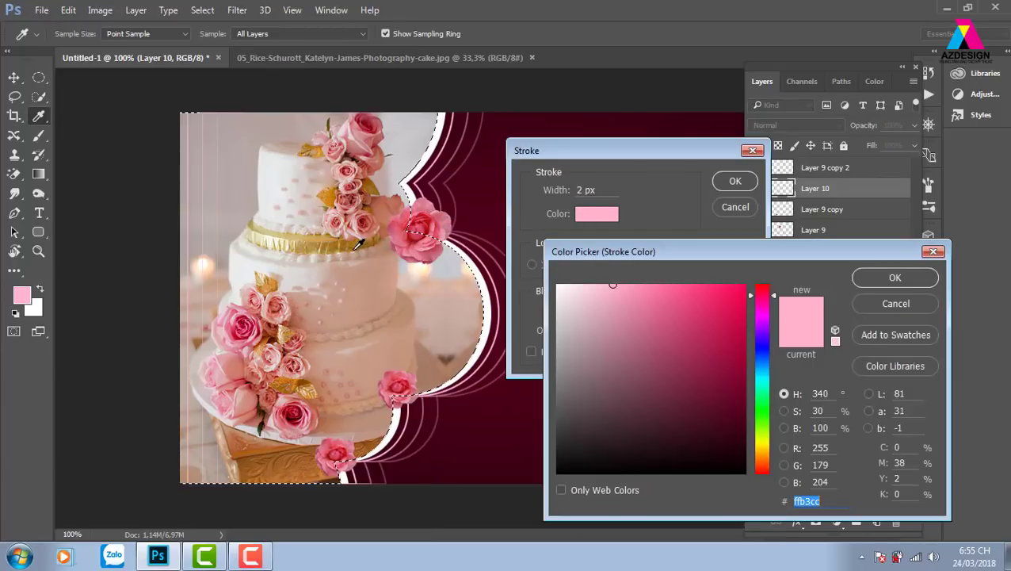
left_click(354, 247)
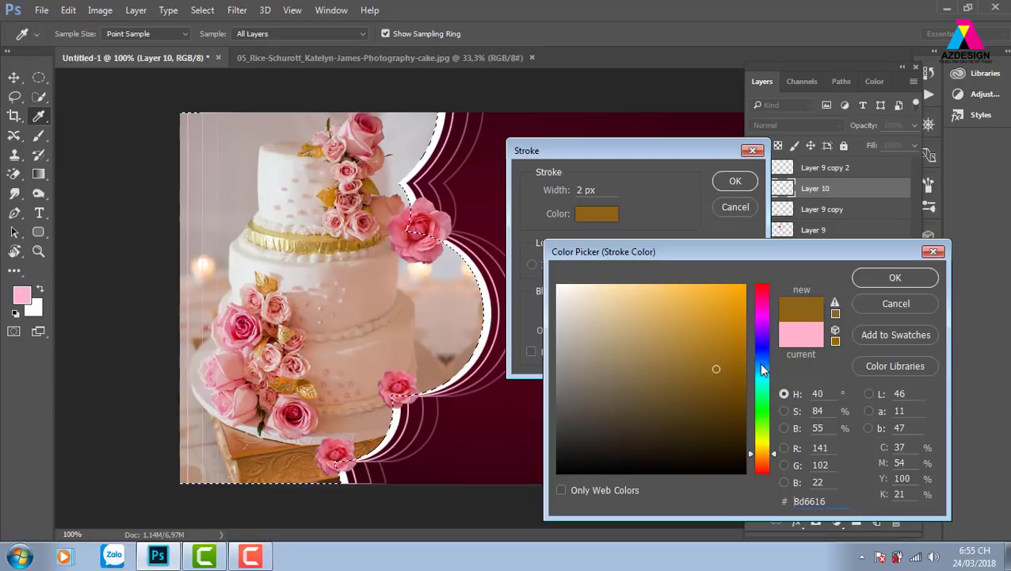
left_click(761, 429)
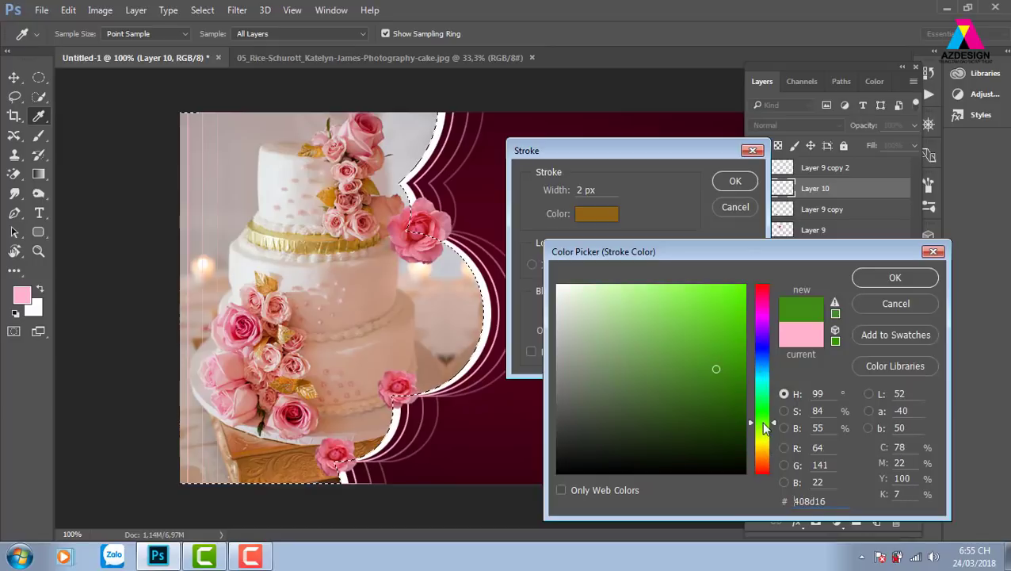
left_click(694, 371)
left_click(895, 277)
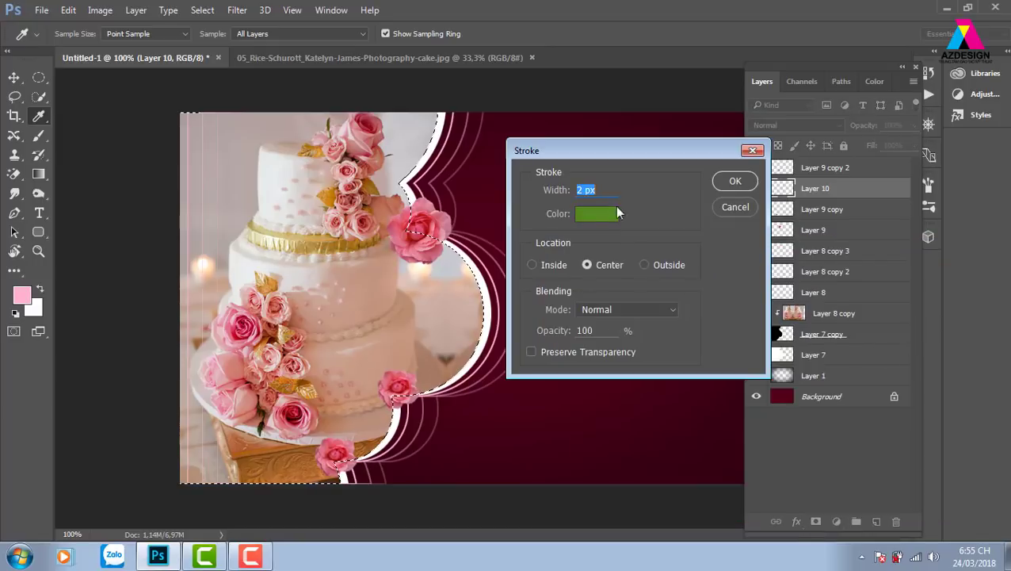
type("5")
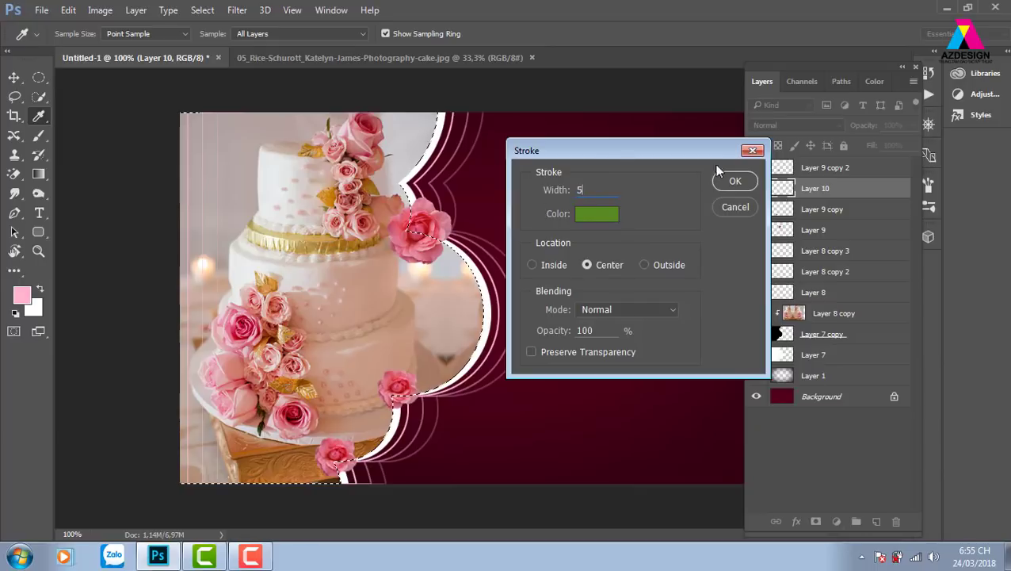
left_click(733, 180)
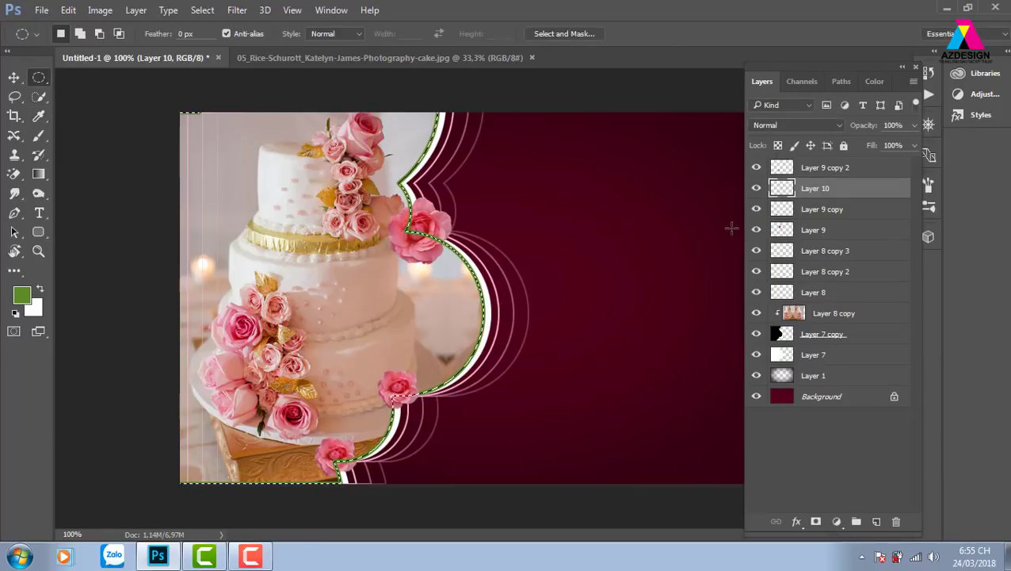
key("v")
key("ctrl+d")
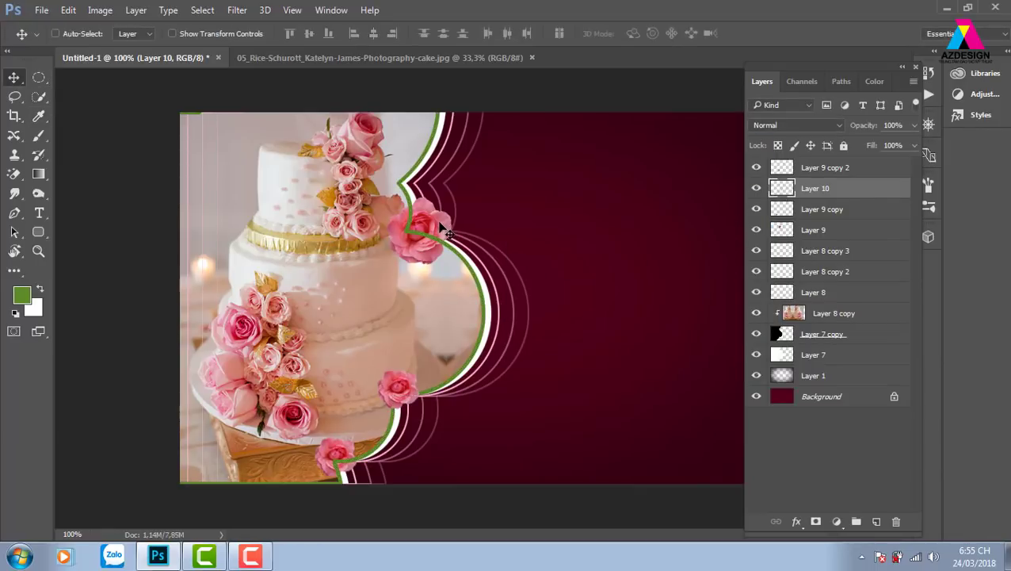
Bring Layer 9 and Layer 9 copy to the top of the layer stack.
right_click(463, 231)
left_click(464, 230)
key("ctrl+shift+bracketright")
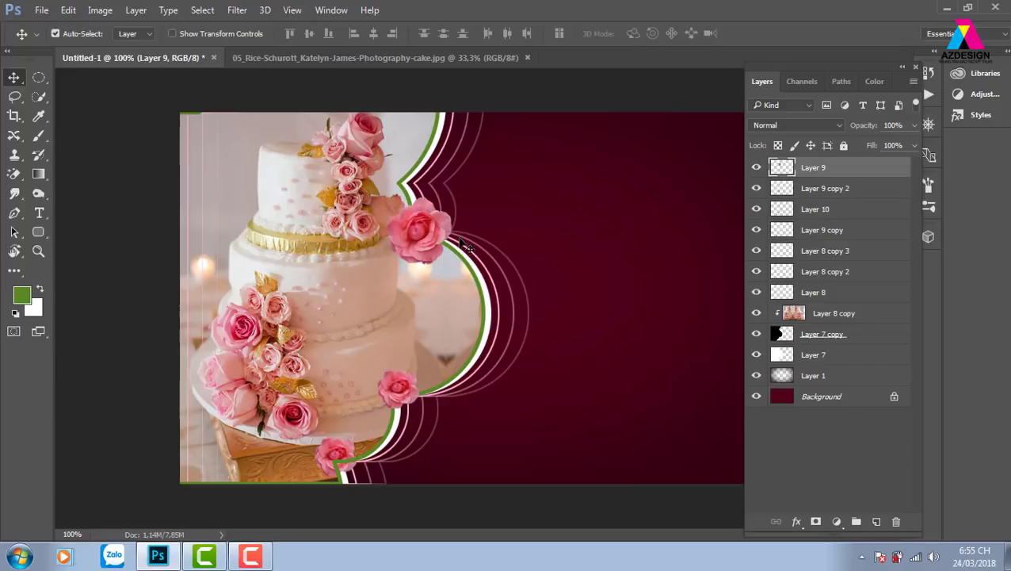
right_click(336, 450)
left_click(393, 335)
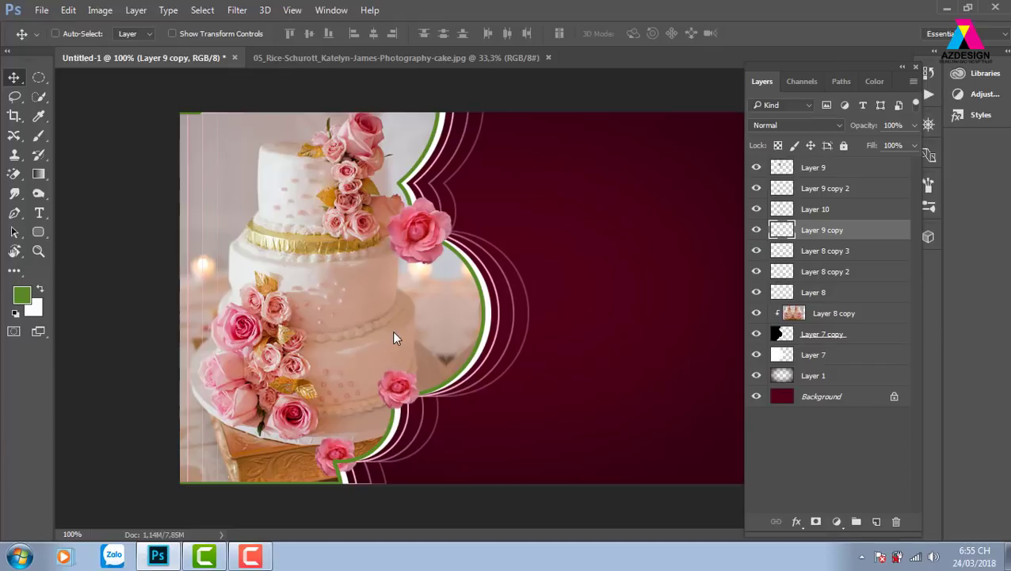
key("ctrl+shift+bracketright")
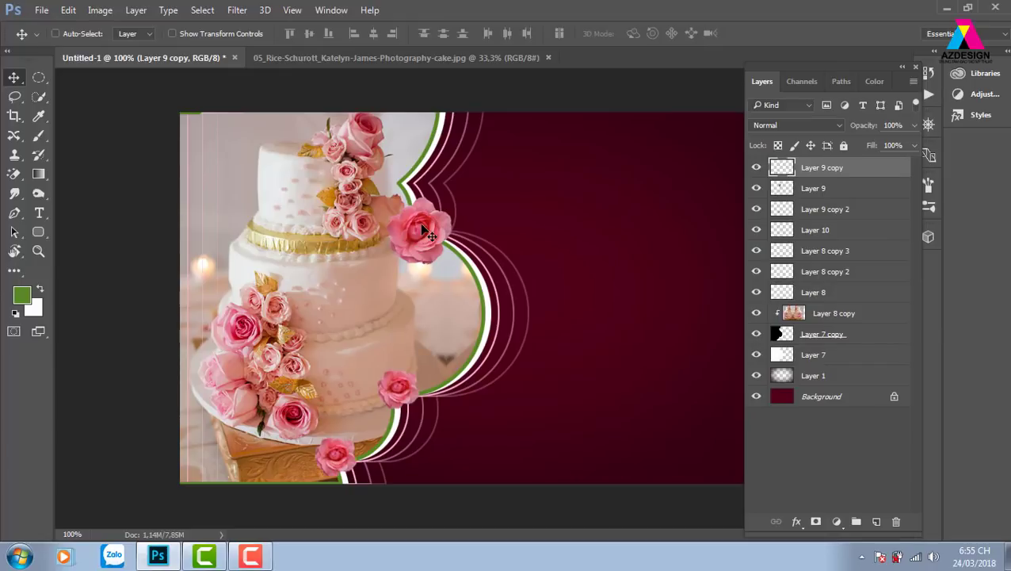
Fill the upper rose's shape with green on a new Layer 11 and deselect.
right_click(427, 234)
left_click(447, 233)
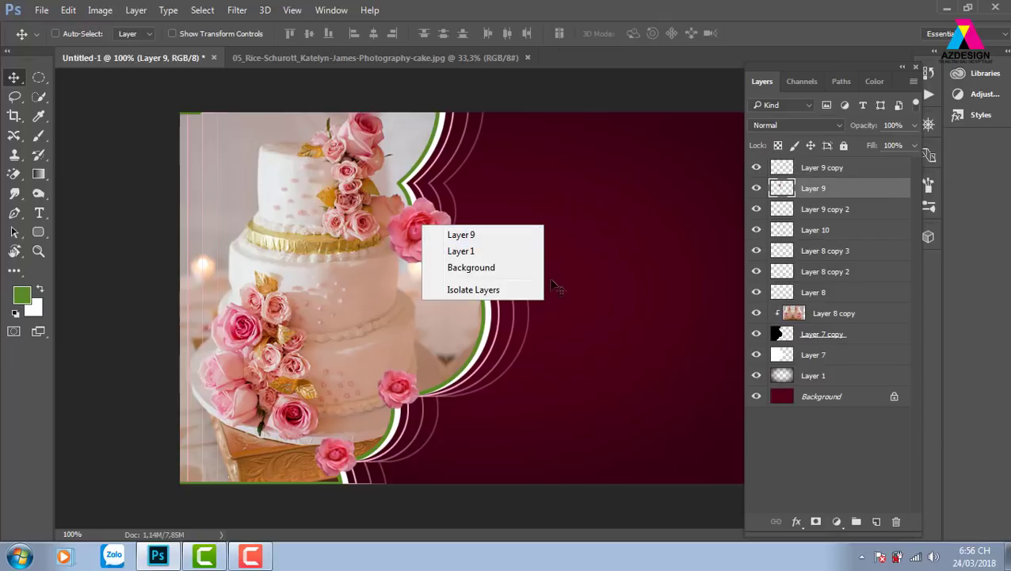
left_click(781, 190, "ctrl")
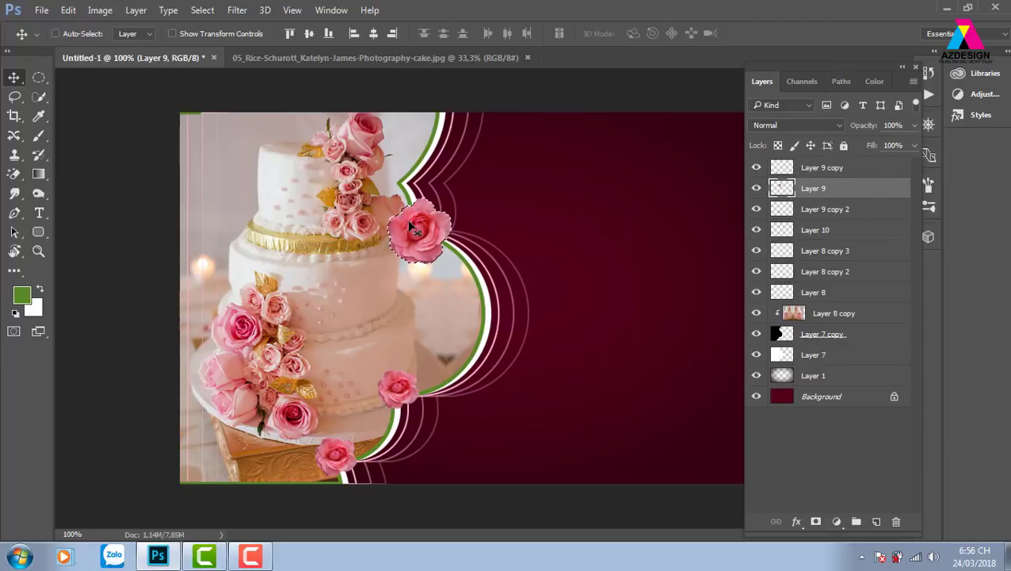
left_click(876, 523)
key("alt+BackSpace")
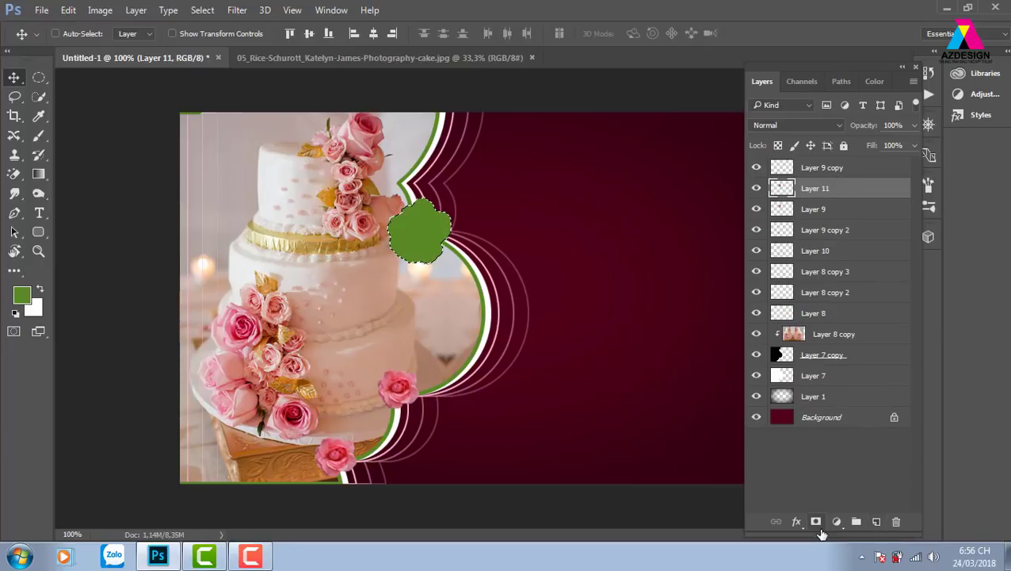
key("ctrl+d")
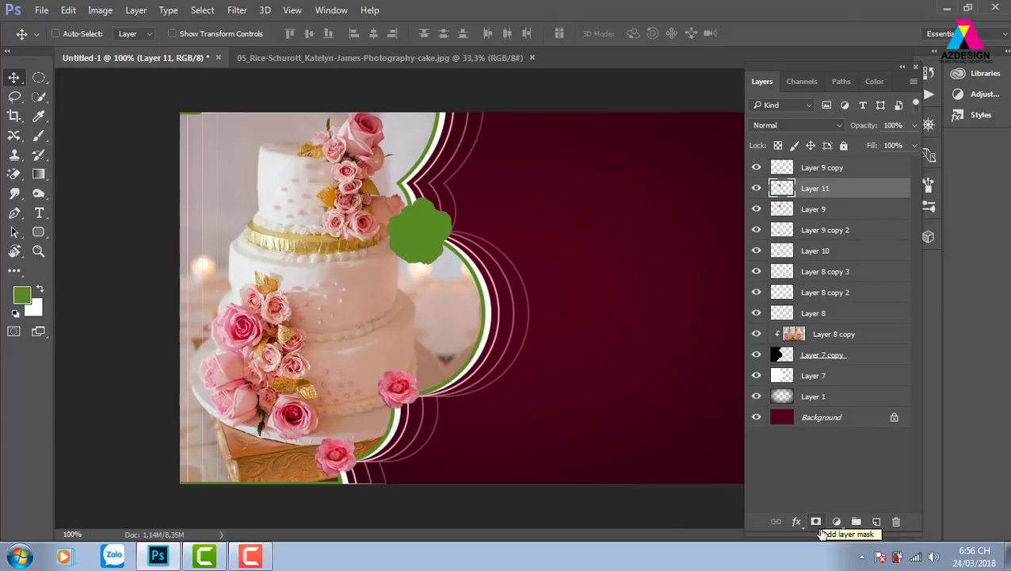
Desaturate the green shape to grey and move it behind the upper rose.
key("ctrl")
key("ctrl+shift+u")
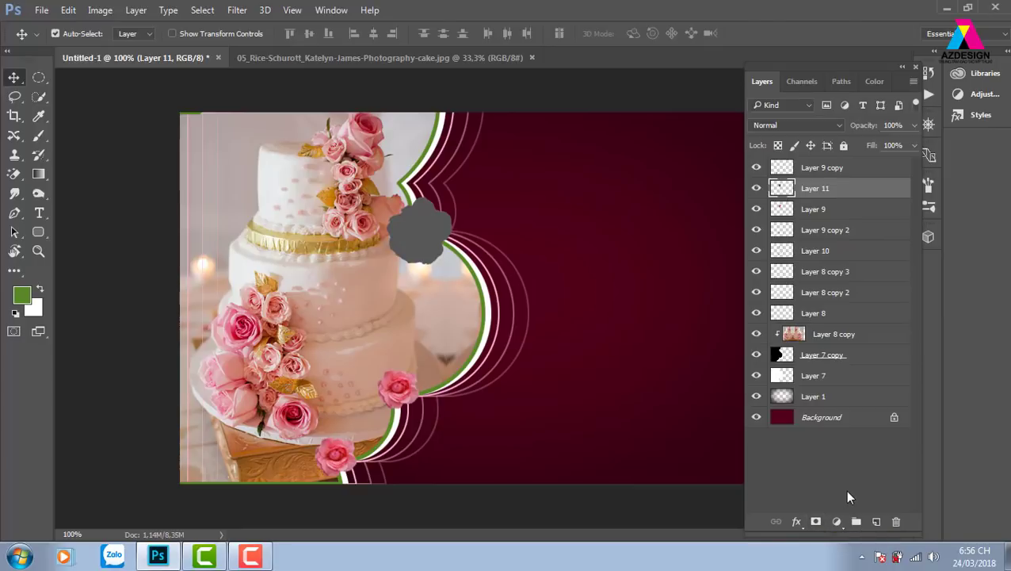
key("ctrl+bracketleft")
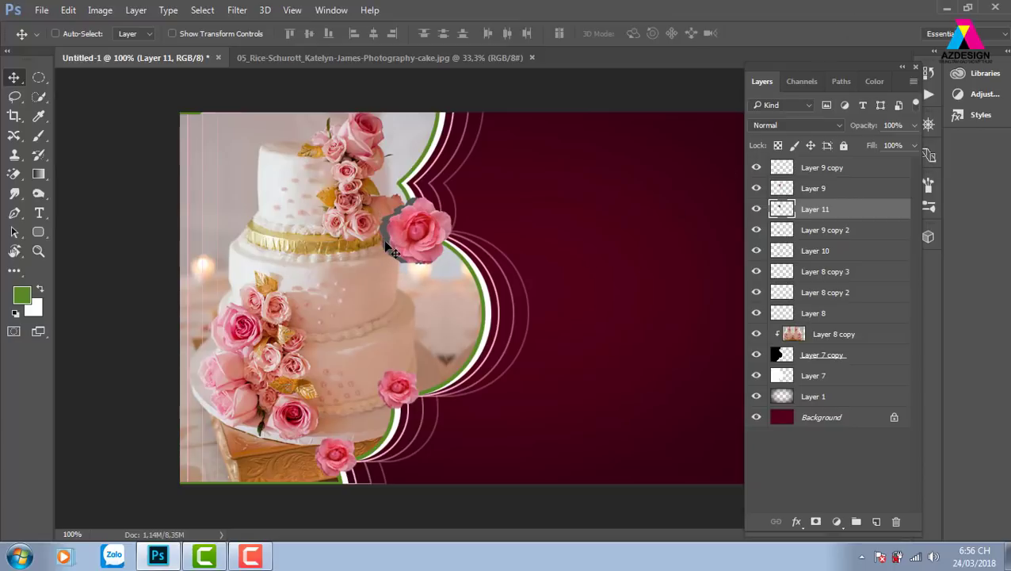
left_click(816, 125)
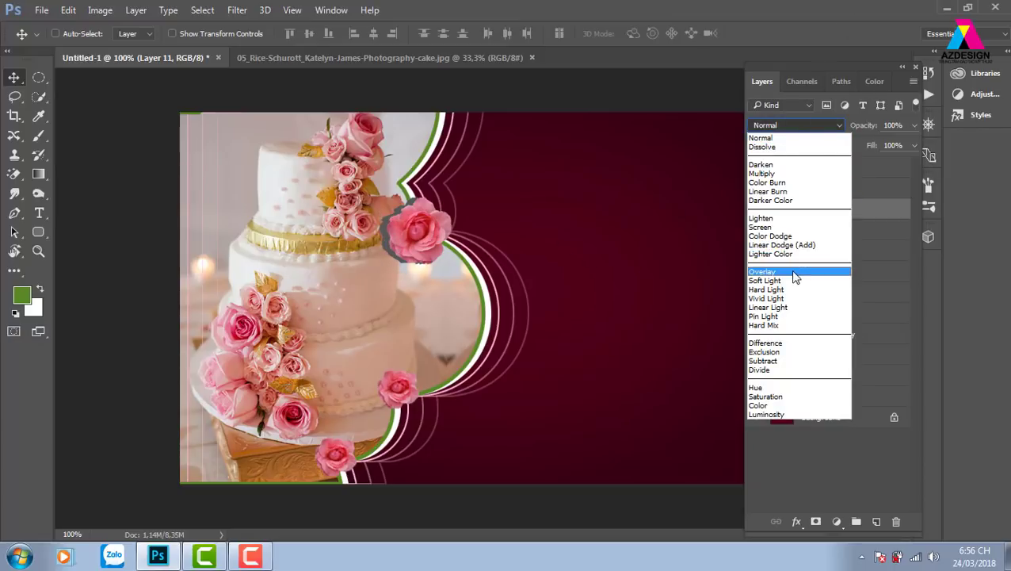
Set Layer 11 to Multiply with a small Gaussian Blur, then Alt-drag a copy toward the lower rose.
left_click(765, 173)
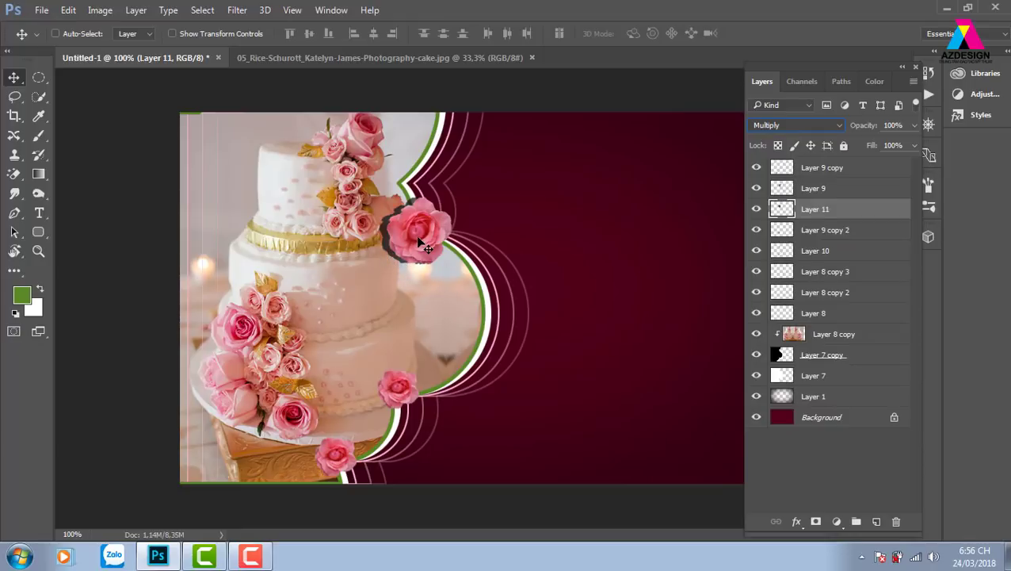
left_click(239, 11)
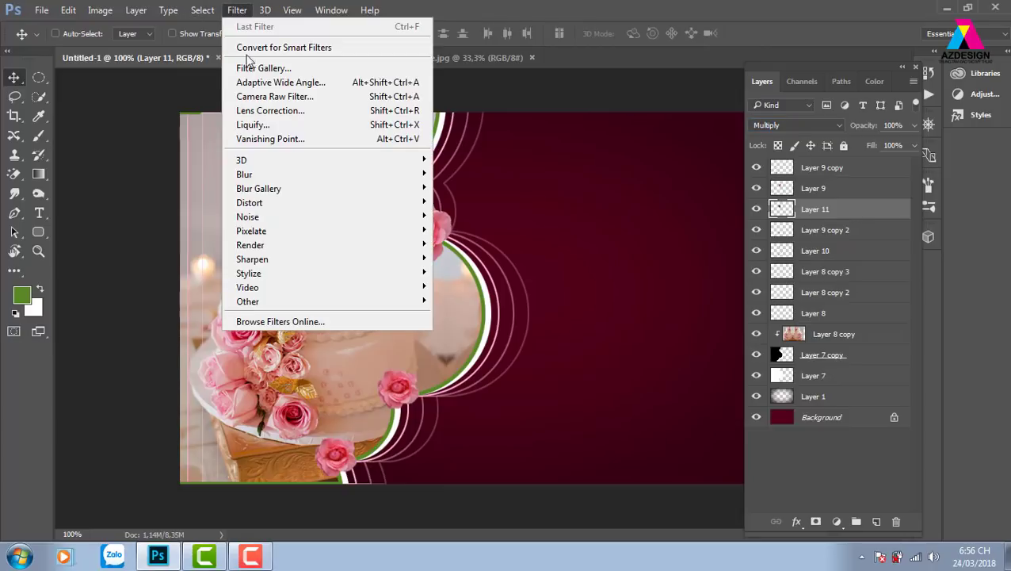
mouse_move(244, 173)
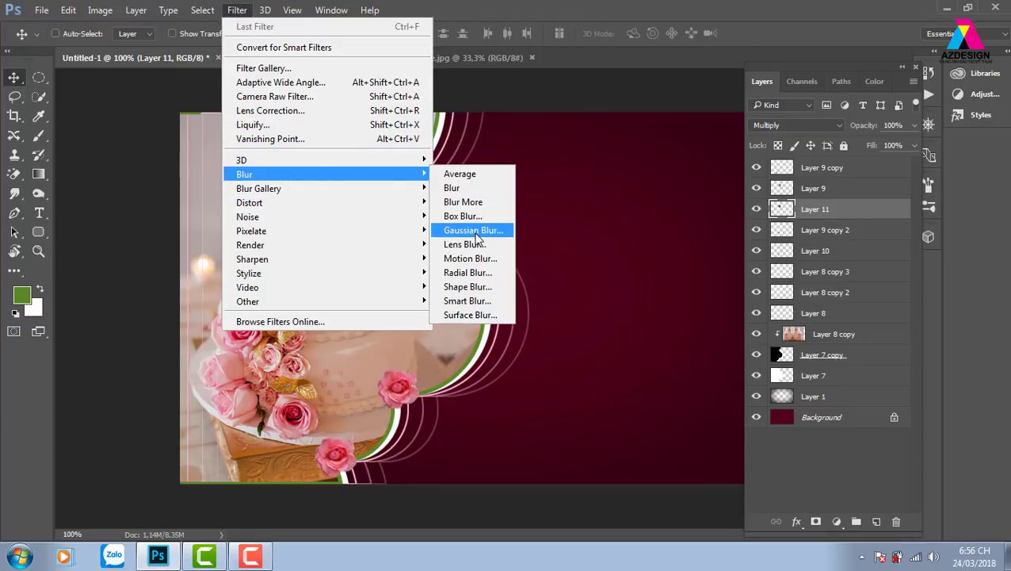
left_click(475, 230)
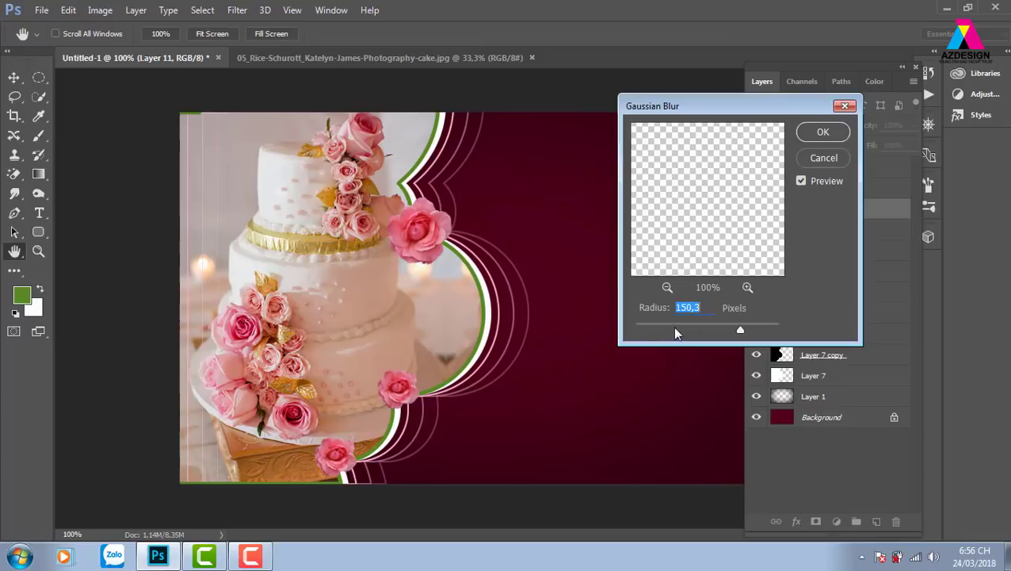
left_click_drag(648, 324, 669, 325)
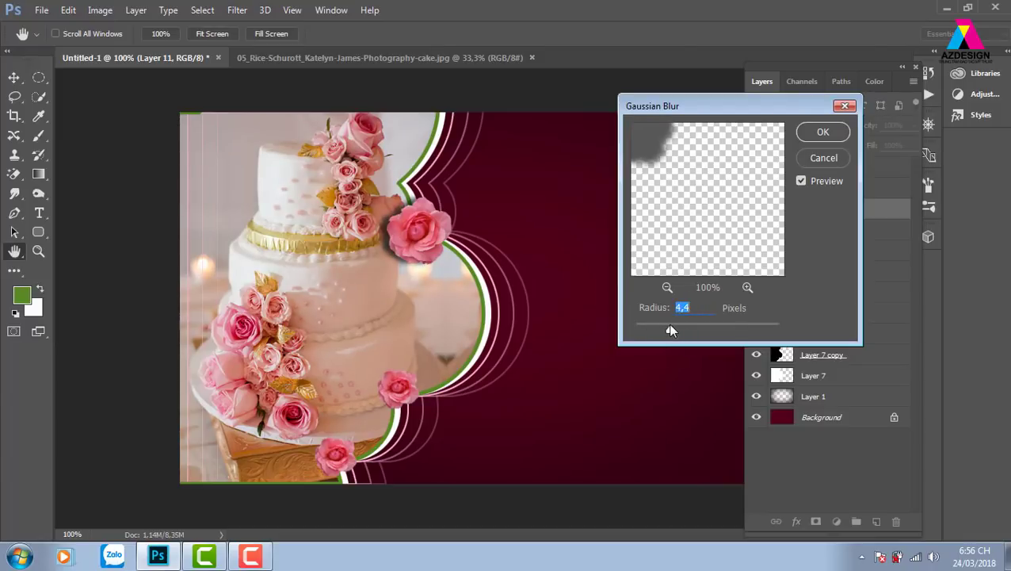
left_click(822, 131)
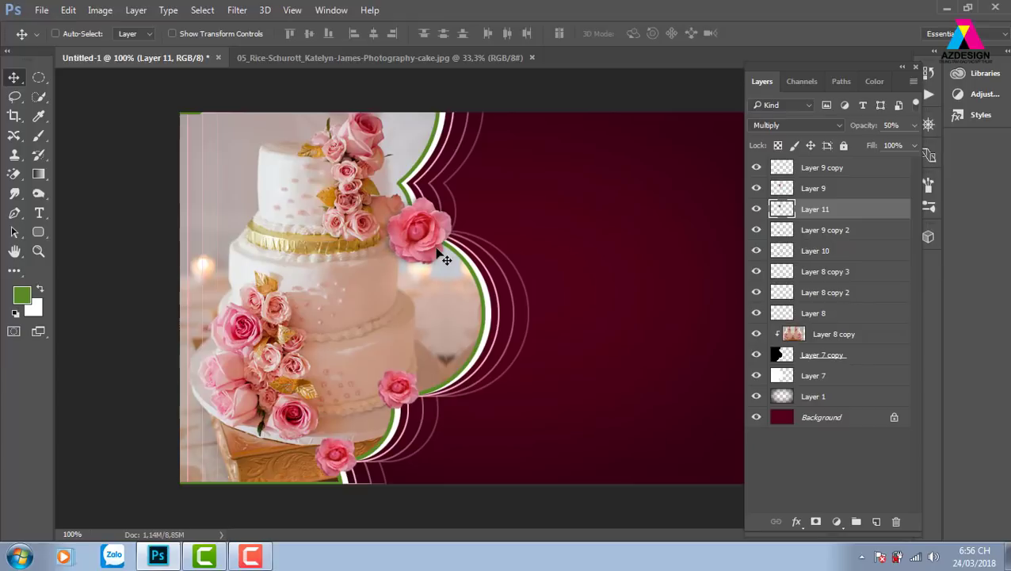
mouse_move(440, 255)
left_mouse_down()
mouse_move(404, 393)
mouse_move(396, 387)
left_mouse_up()
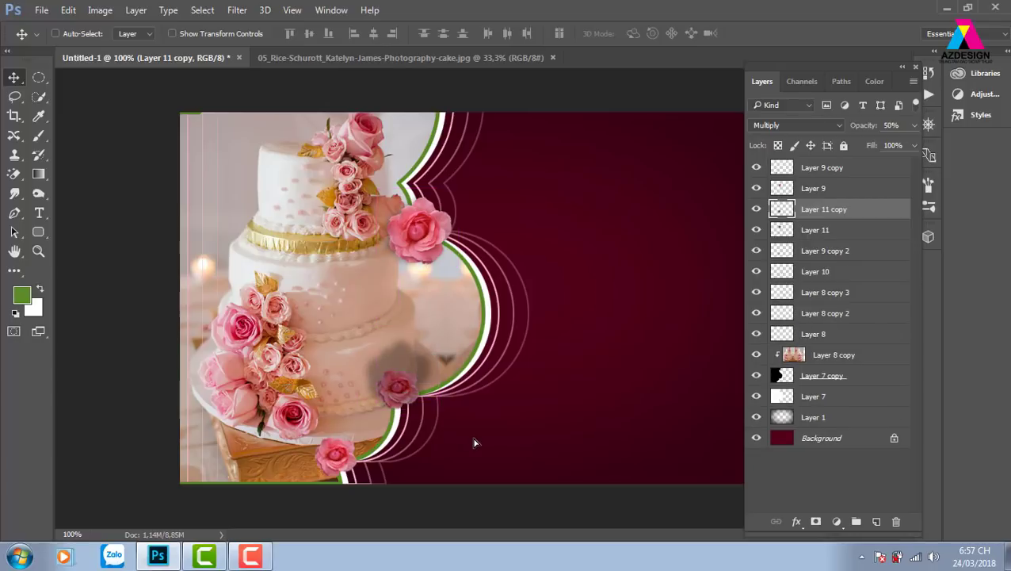
Send the shadow copy behind the lower rose, shrink it to two-thirds, and copy it behind the bottom rose.
key("ctrl+bracketleft")
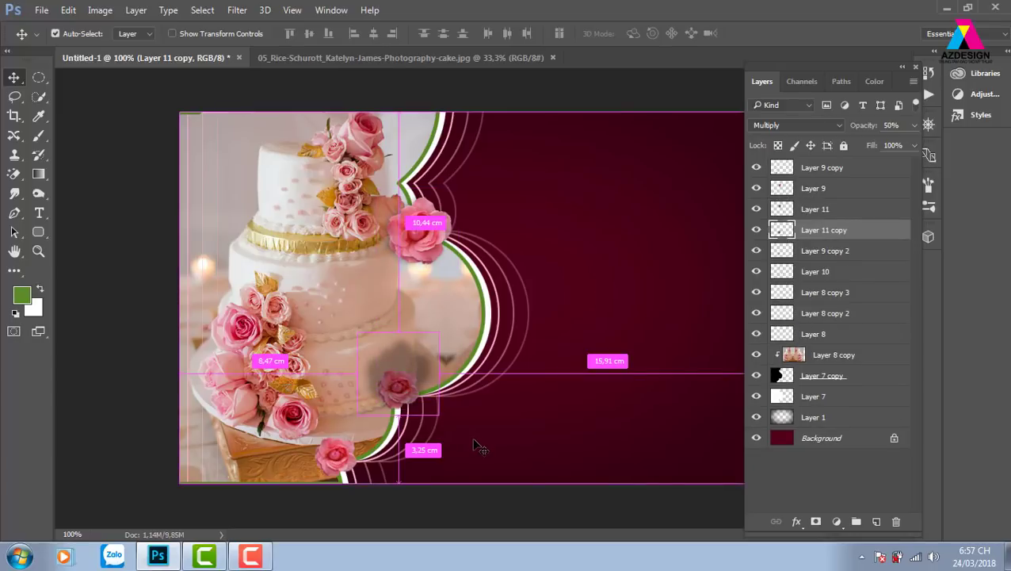
key("ctrl+bracketleft")
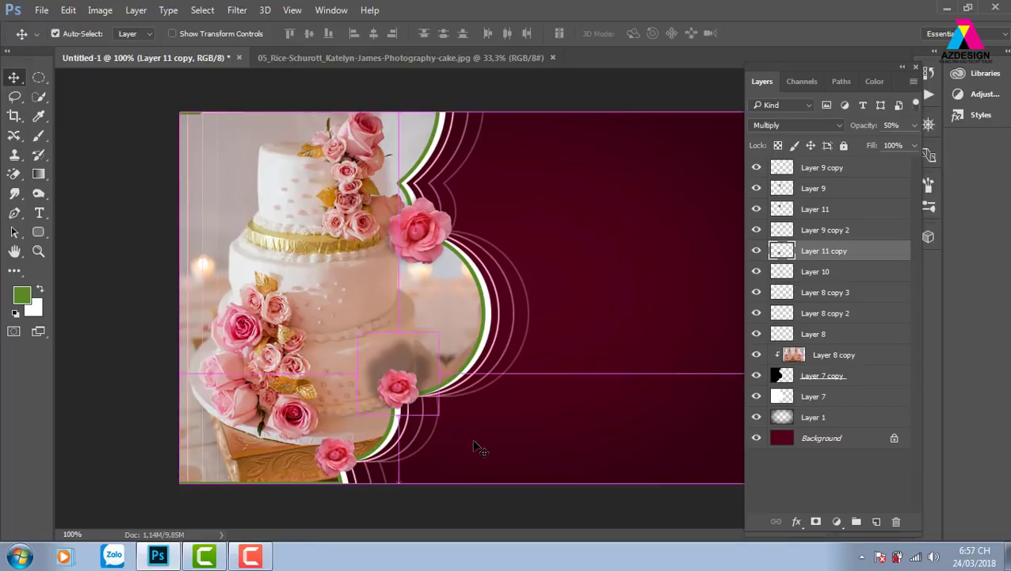
key("ctrl+t")
left_click_drag(439, 334, 412, 363)
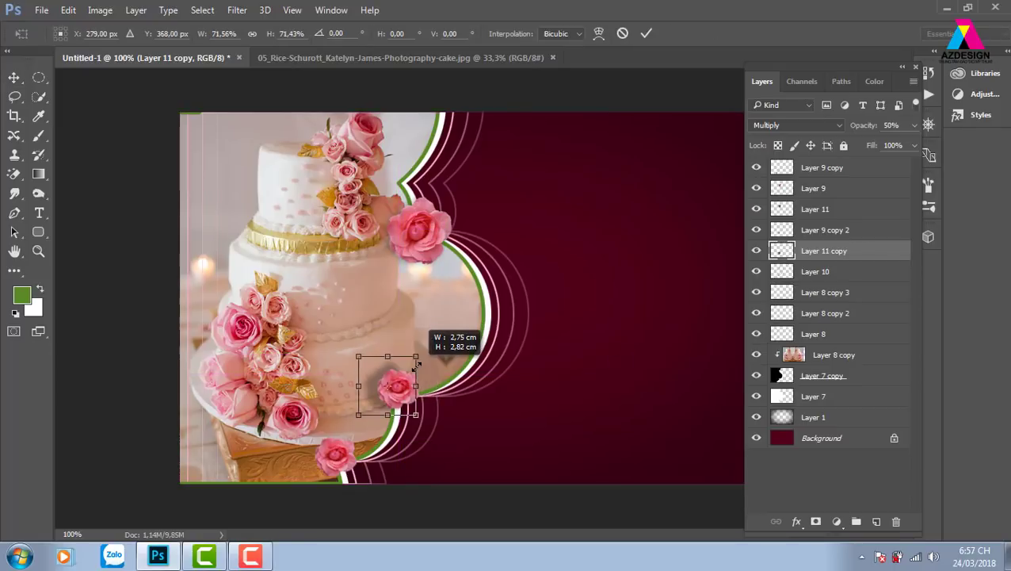
key("Return")
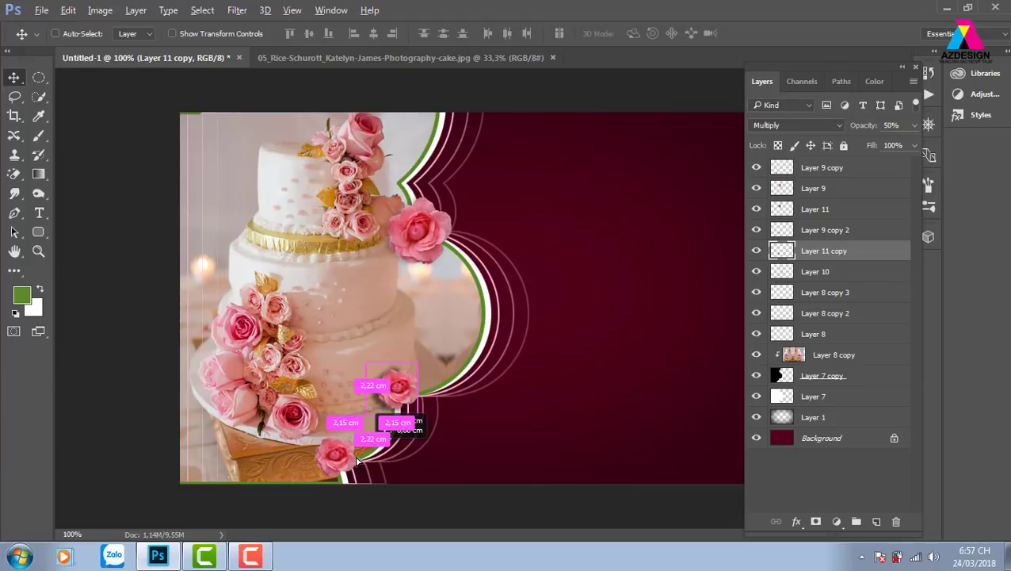
left_click_drag(346, 464, 345, 465)
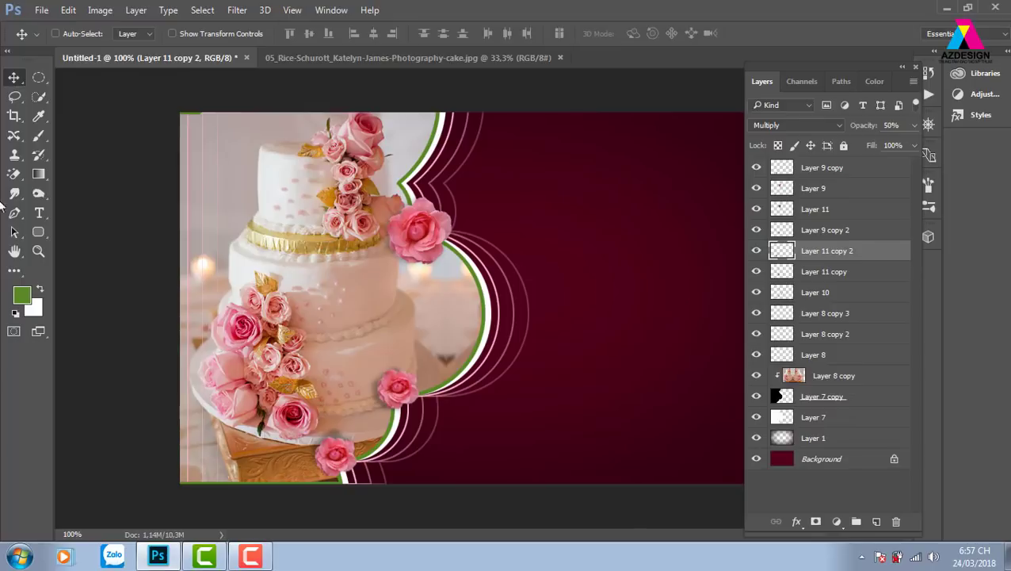
Make a leaf-shaped selection by intersecting two ellipses on a new layer.
left_click(39, 77)
left_click_drag(559, 293, 582, 316)
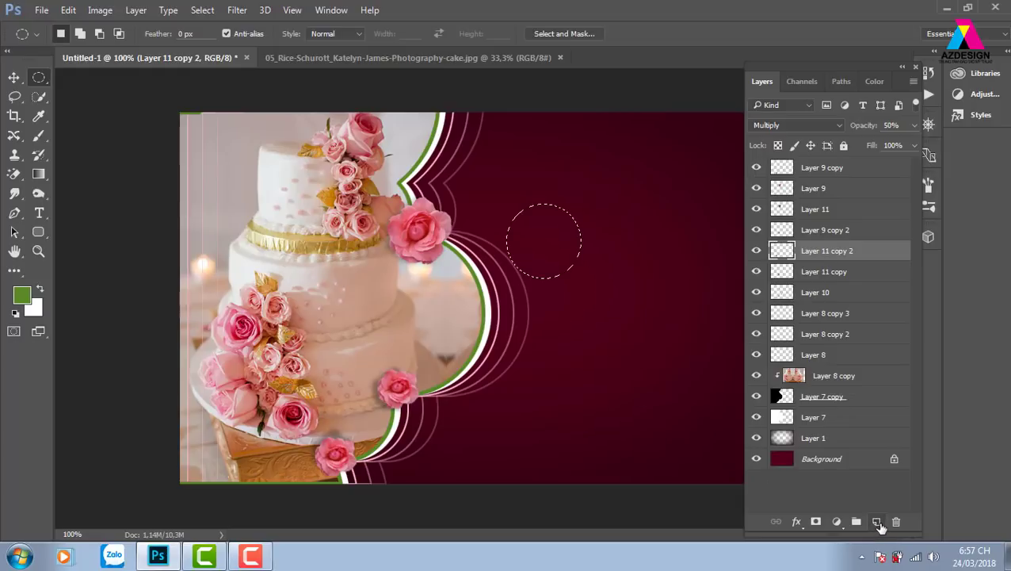
left_click(877, 522)
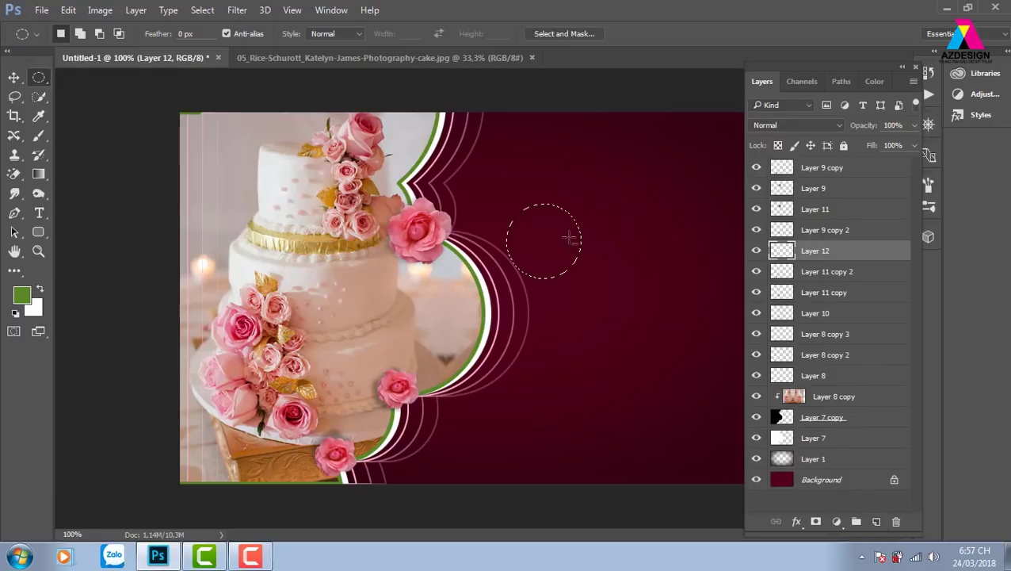
key("alt+shift")
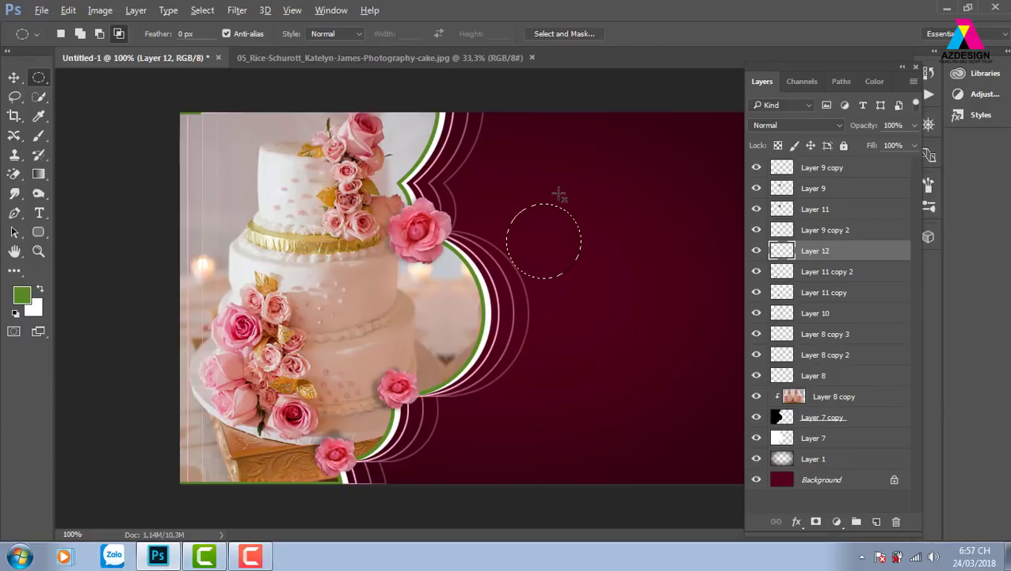
left_click_drag(547, 142, 611, 249)
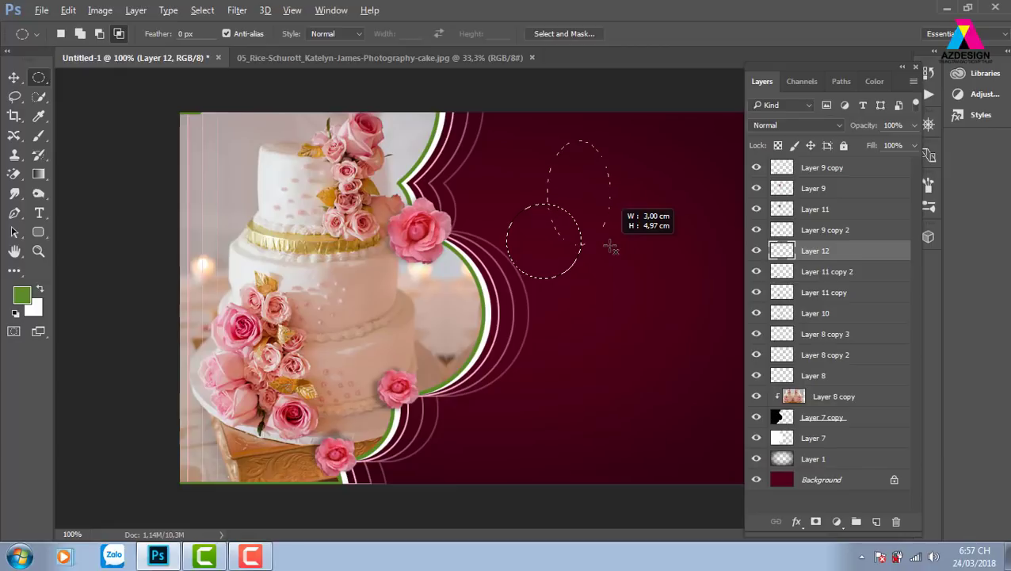
left_click_drag(611, 248, 572, 246)
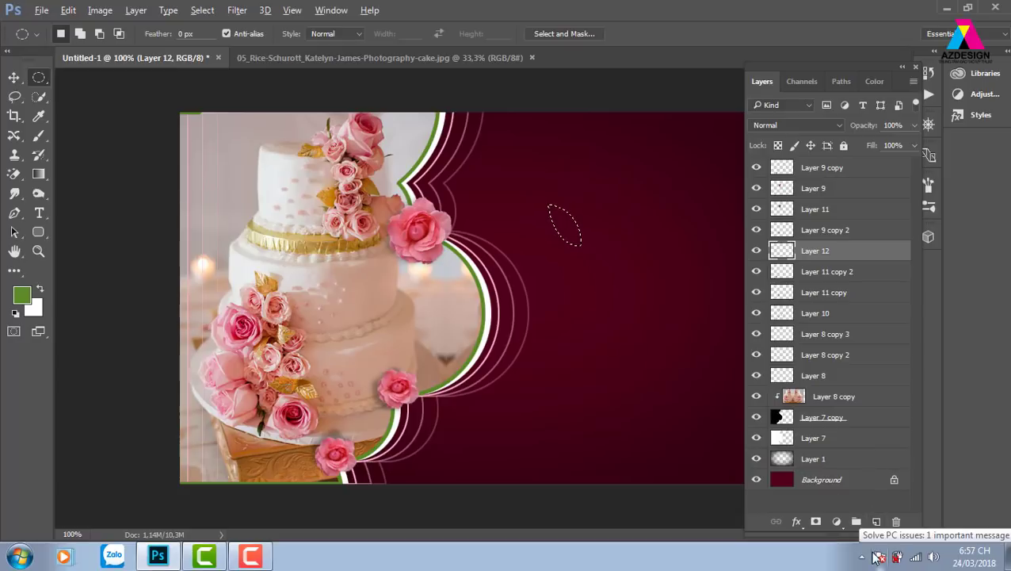
Fill the leaf with green and move it beside the upper rose, zoomed to 200%.
key("alt+BackSpace")
key("v")
key("ctrl+d")
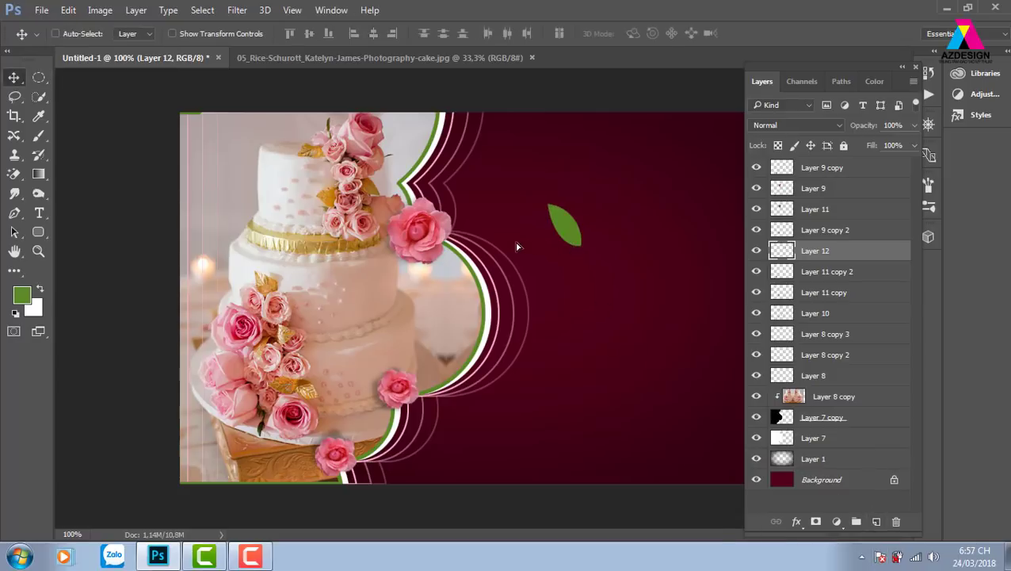
left_click_drag(576, 252, 412, 210)
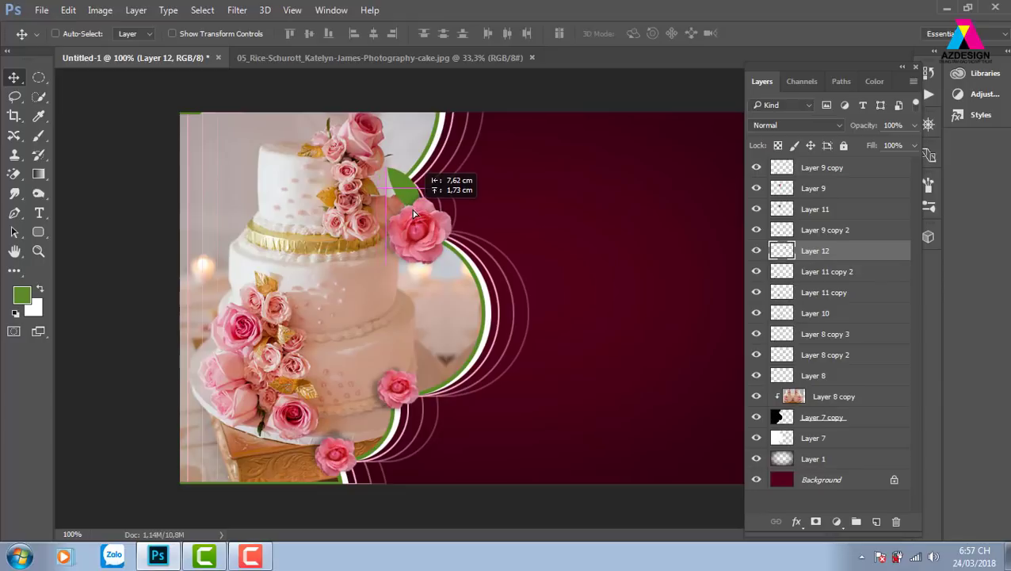
key("ctrl")
key("ctrl+plus")
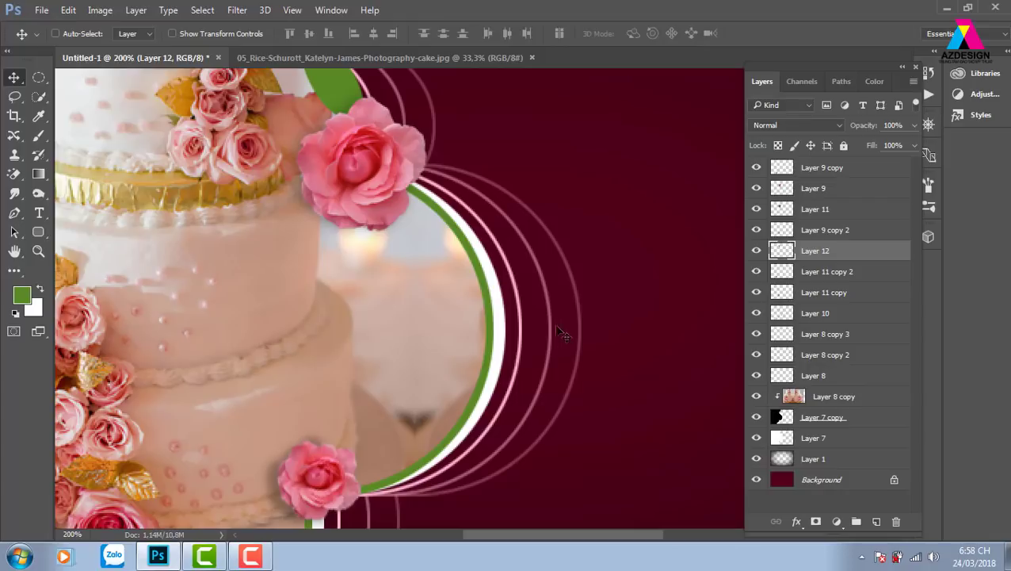
left_click_drag(379, 185, 393, 257)
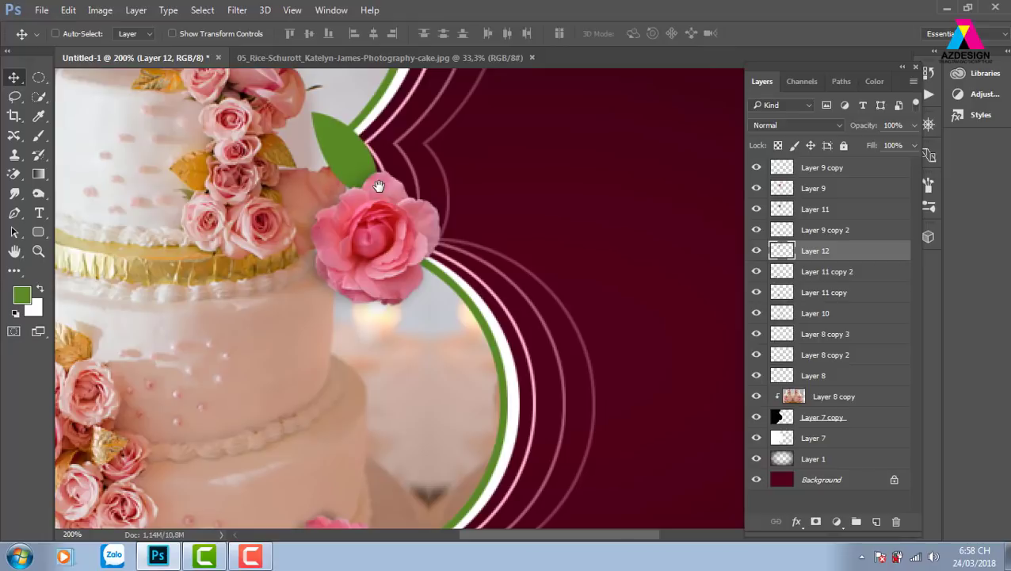
Shrink the leaf to about 72% and place a copy rotated 79 degrees right of the rose.
key("ctrl+t")
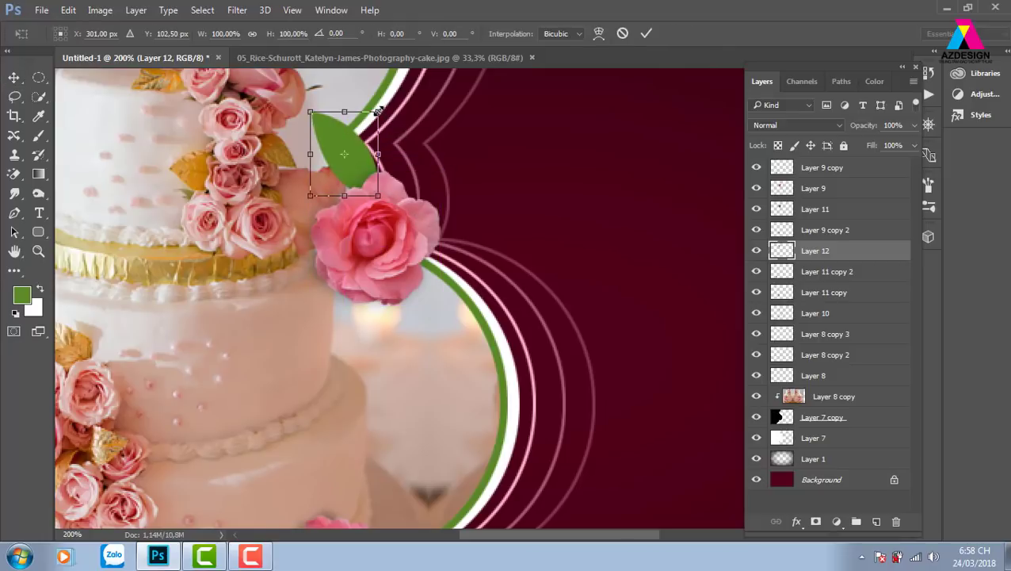
left_click_drag(379, 111, 360, 136)
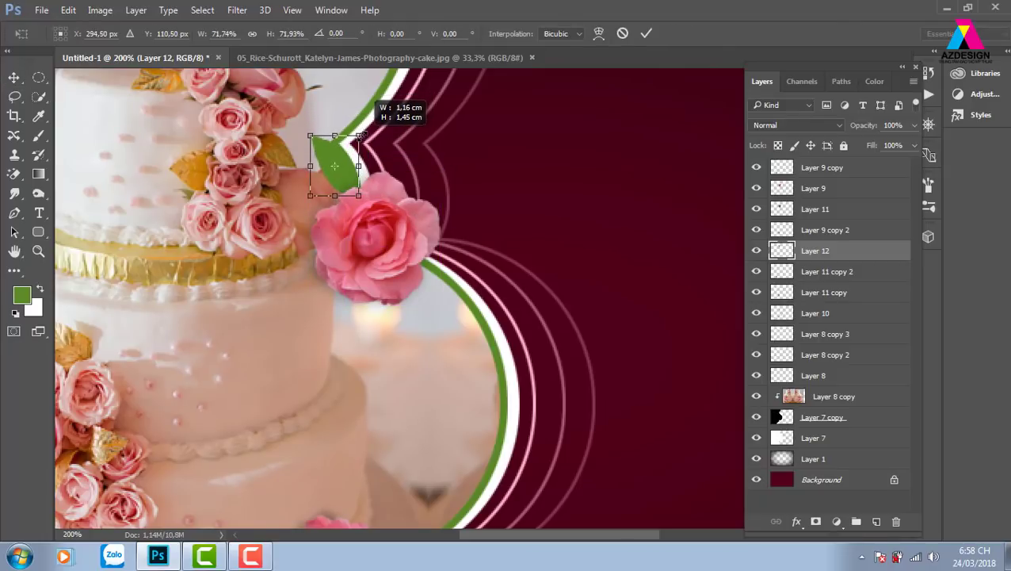
key("Return")
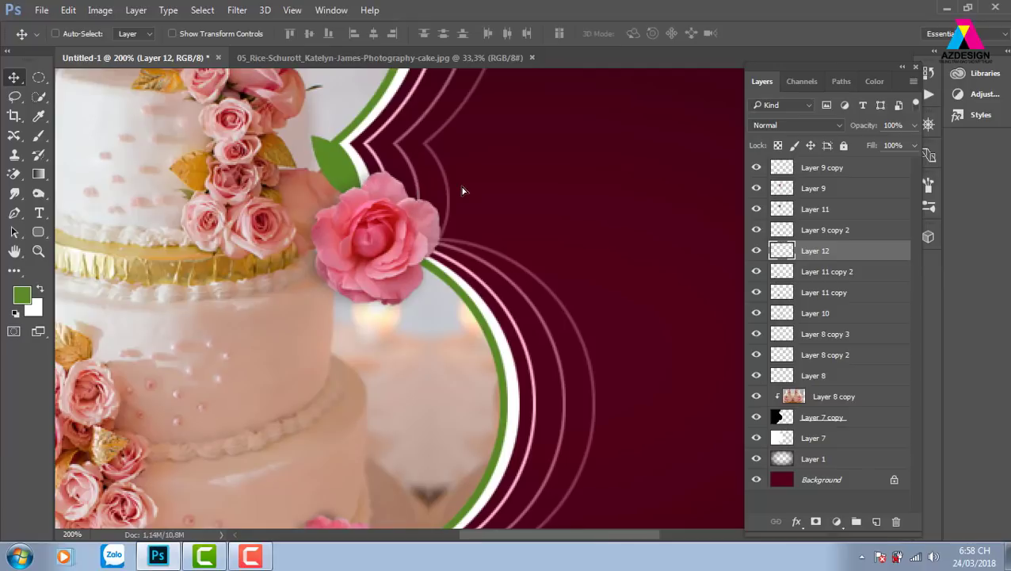
left_click_drag(464, 190, 540, 166)
key("ctrl+t")
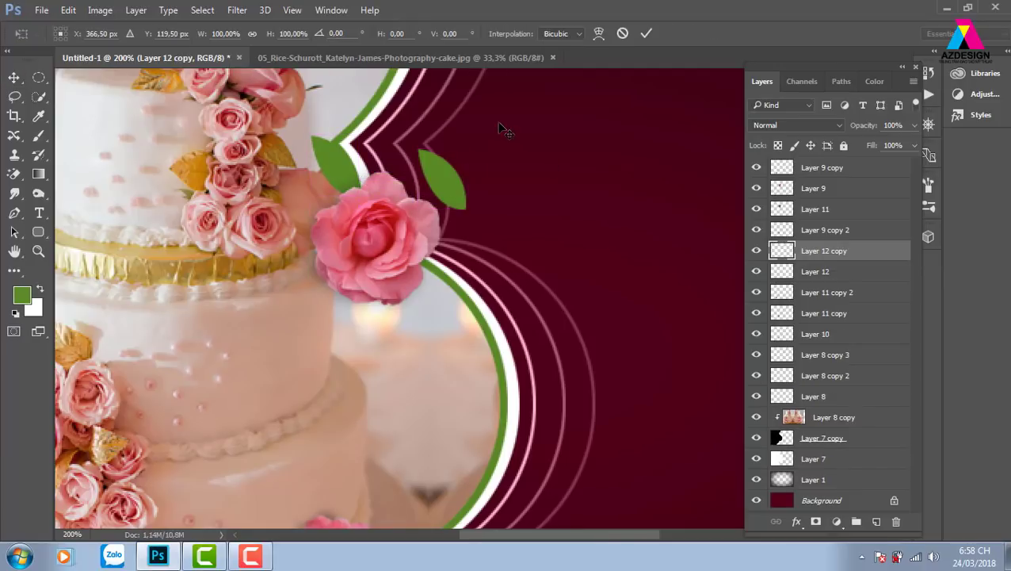
left_click_drag(506, 131, 519, 239)
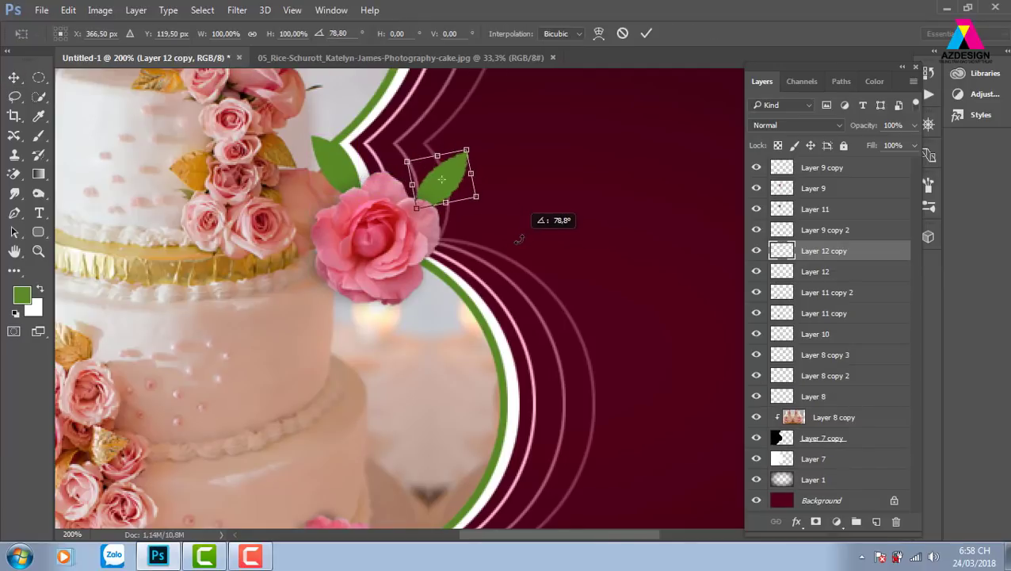
key("Return")
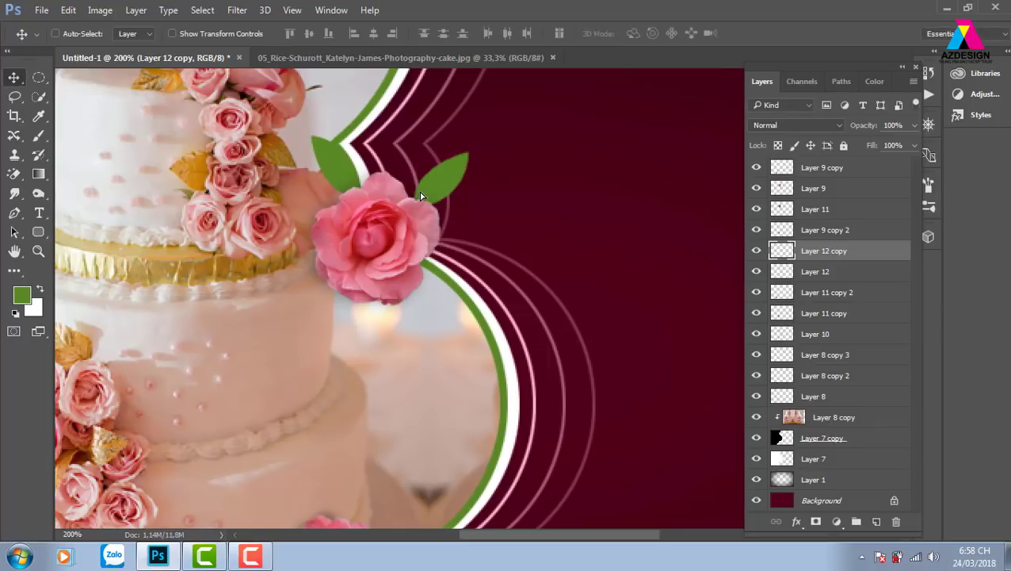
Place a third leaf rotated about 47 degrees below the rose's right side, then zoom out.
mouse_move(420, 195)
left_mouse_down()
mouse_move(432, 189)
mouse_move(507, 276)
left_mouse_up()
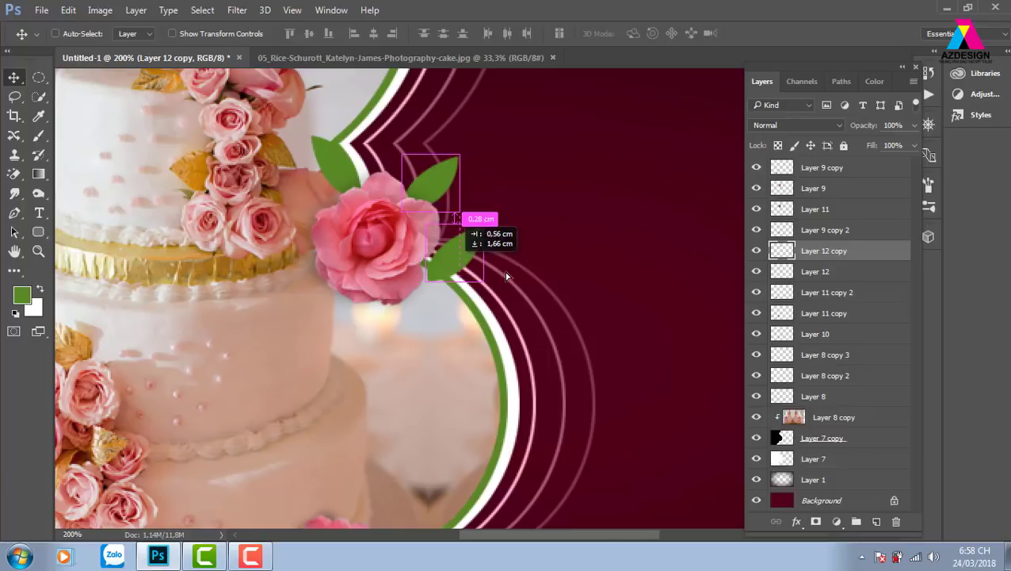
key("ctrl+t")
mouse_move(490, 224)
left_mouse_down()
mouse_move(512, 269)
mouse_move(513, 258)
left_mouse_up()
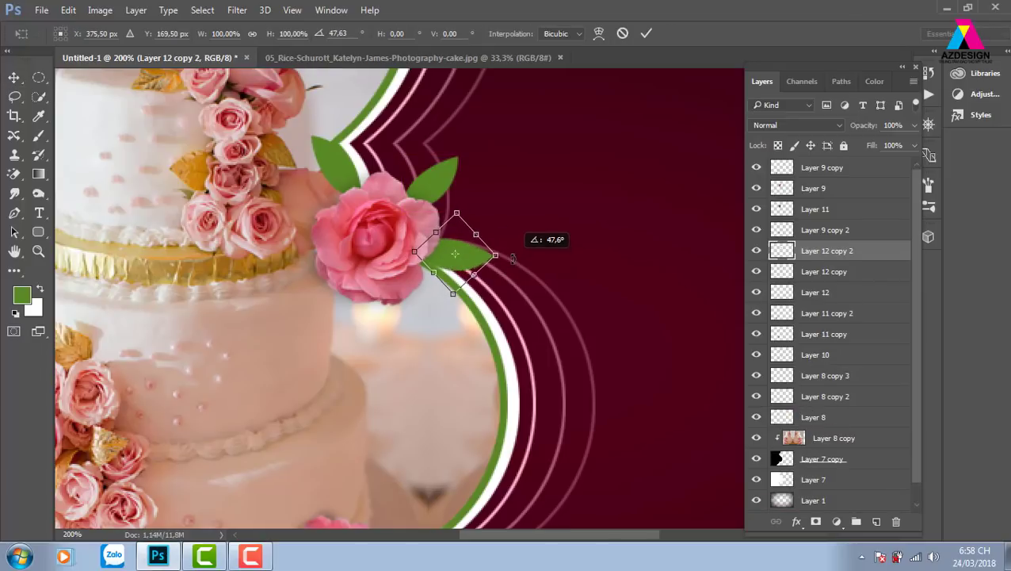
key("Return")
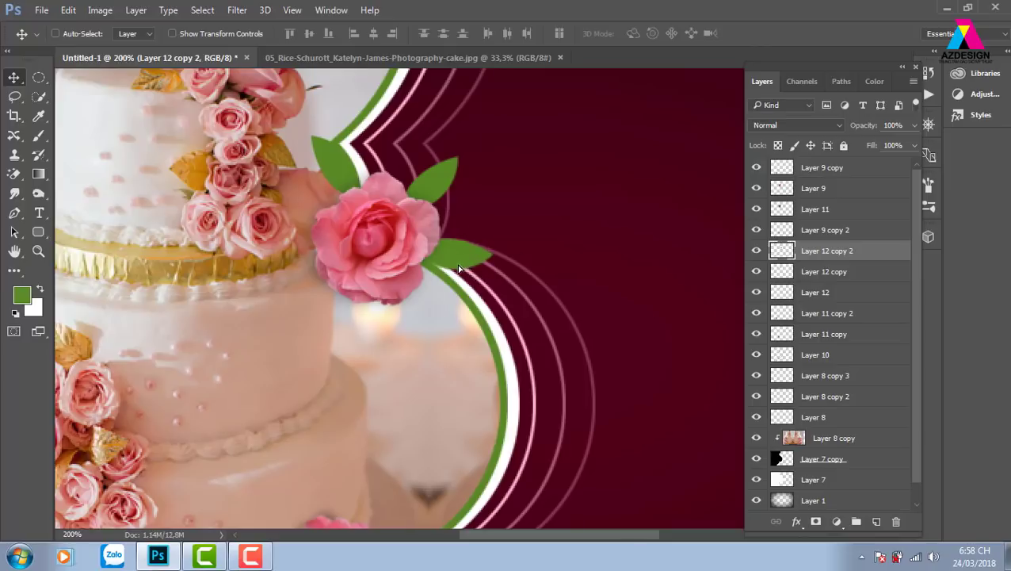
left_click_drag(458, 270, 446, 267)
key("ctrl")
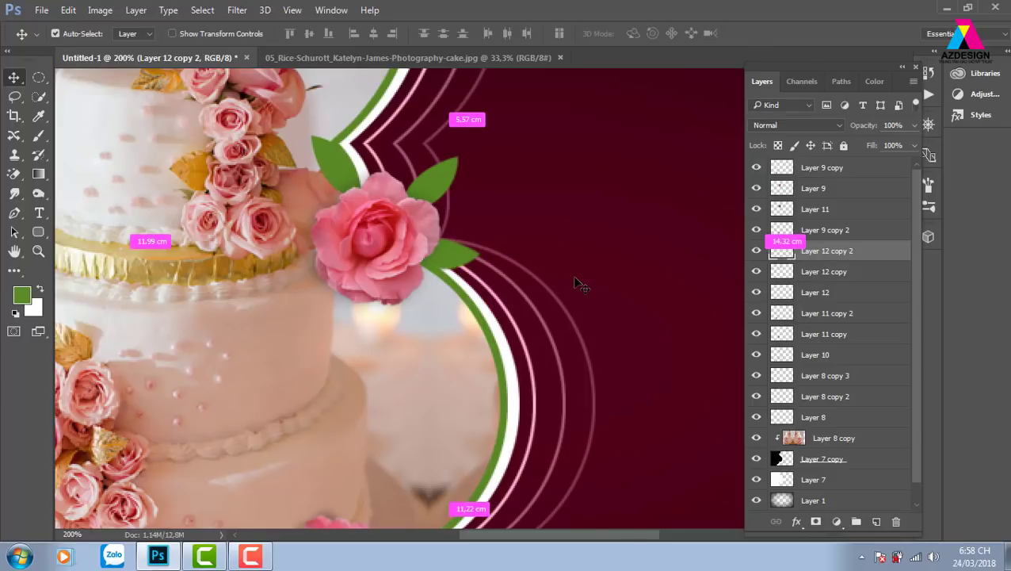
key("ctrl+minus")
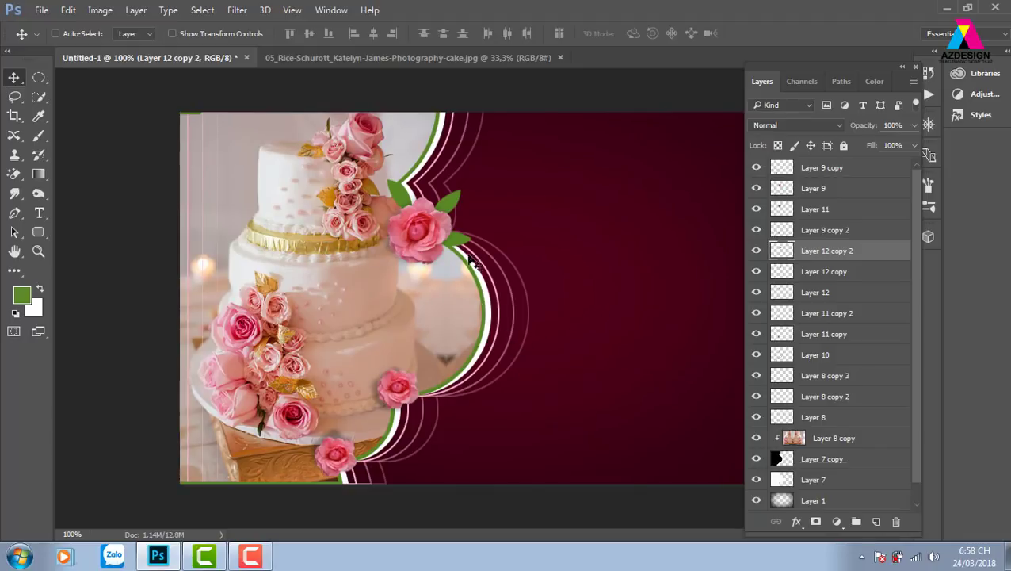
Select all three leaf layers and set them to 80% opacity.
right_click(454, 204)
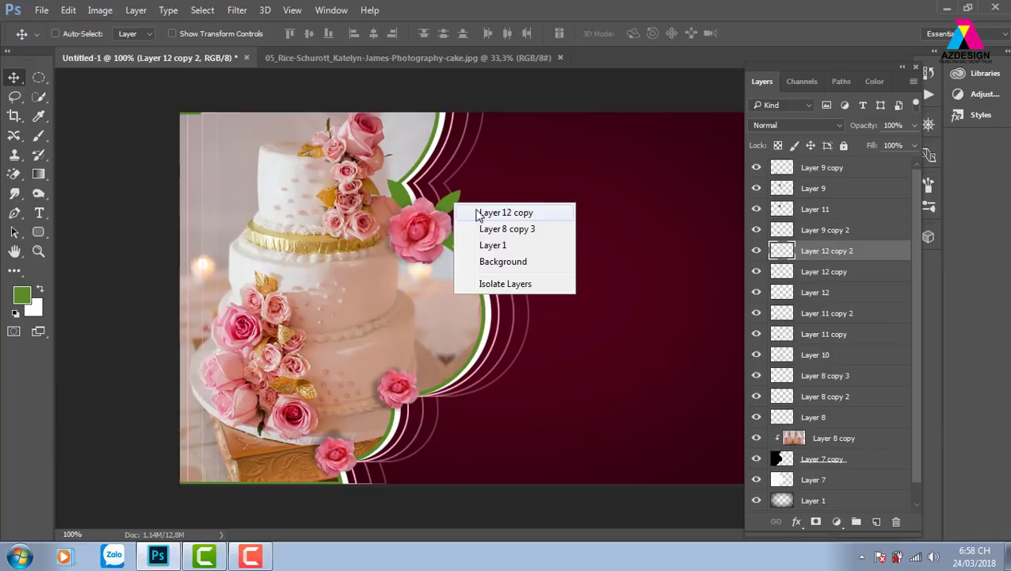
left_click(476, 214, "shift")
right_click(397, 191)
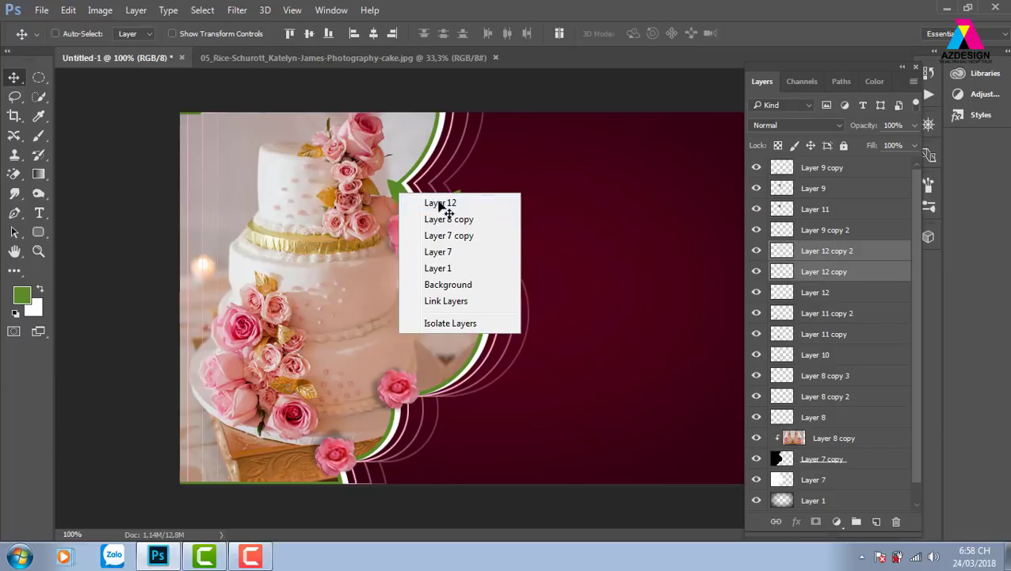
left_click(434, 204, "shift")
left_click_drag(437, 213, 515, 208)
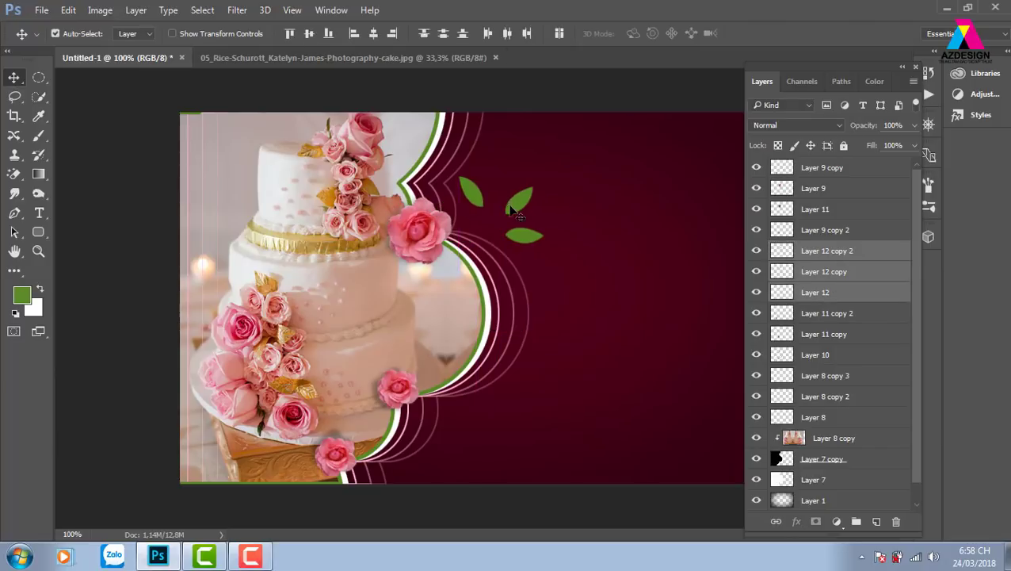
key("ctrl+z")
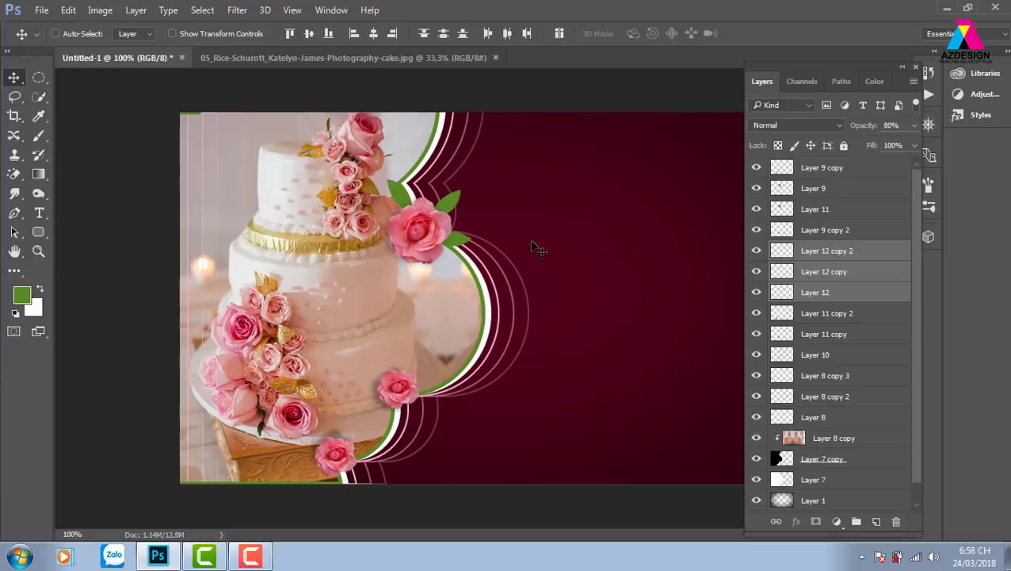
key("ctrl+z")
Copy the leaves down to the lower rose, group them, and shrink the group to fit.
left_click_drag(461, 240, 455, 386)
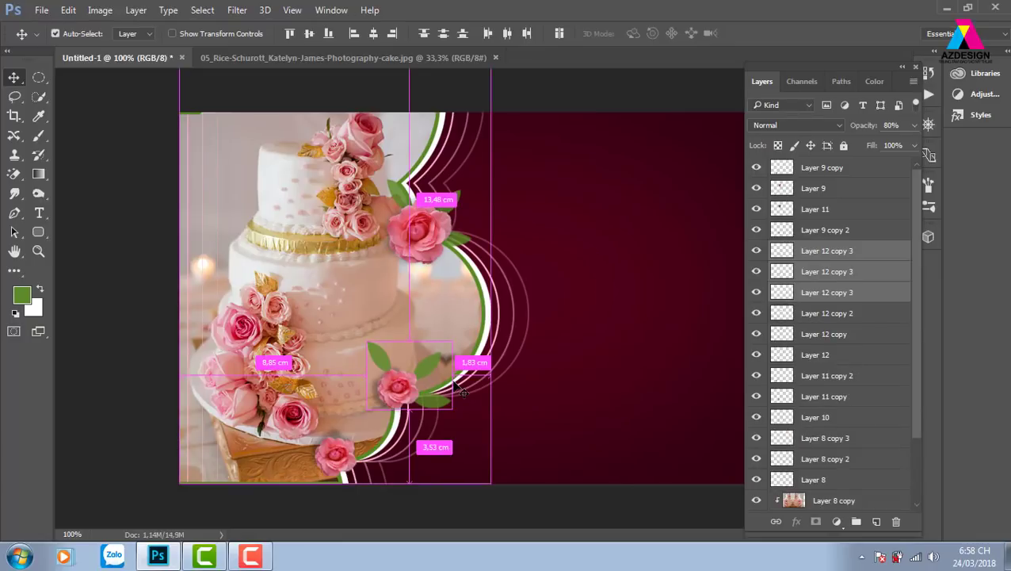
key("ctrl+g")
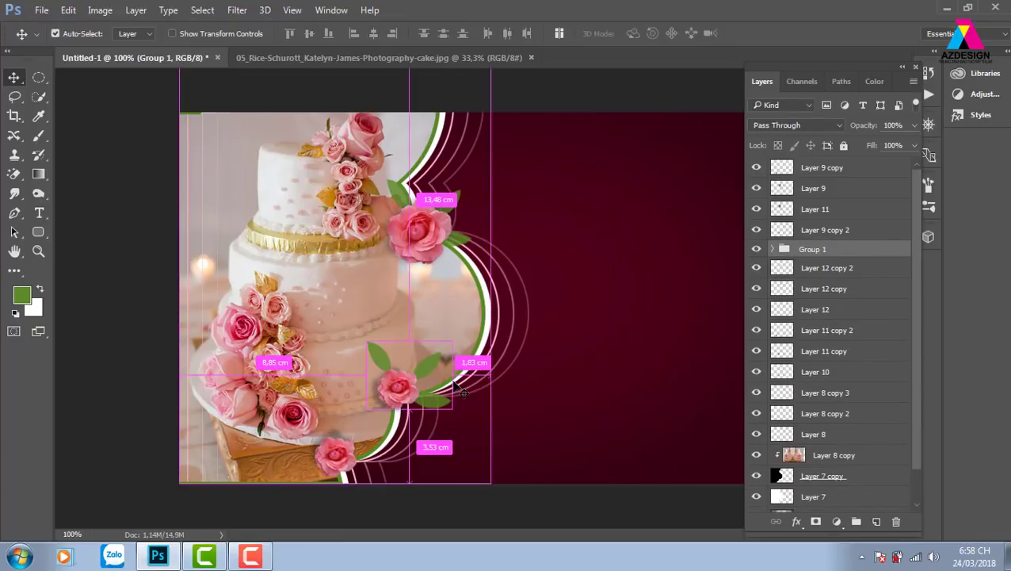
key("ctrl+t")
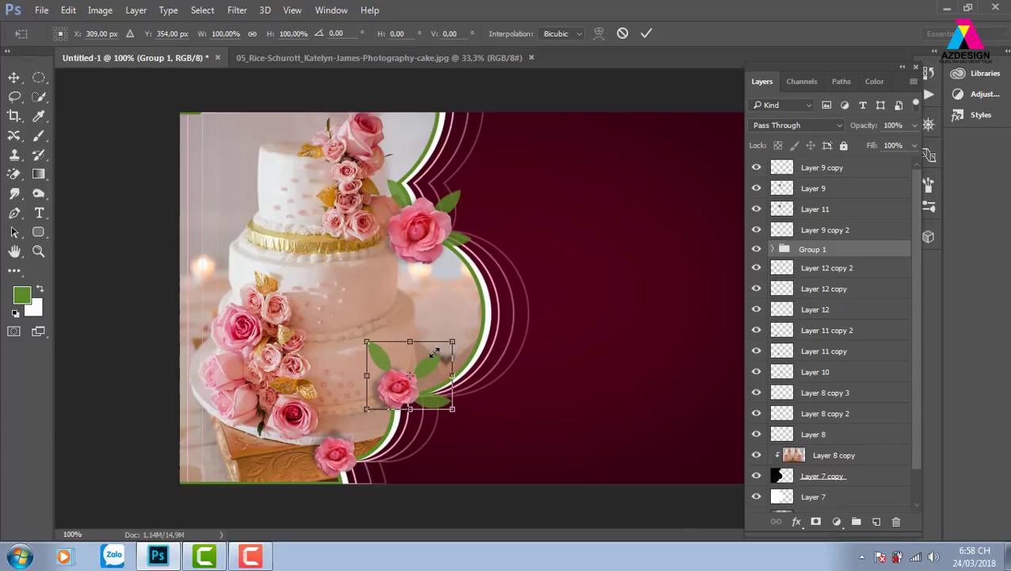
left_click_drag(453, 342, 432, 355)
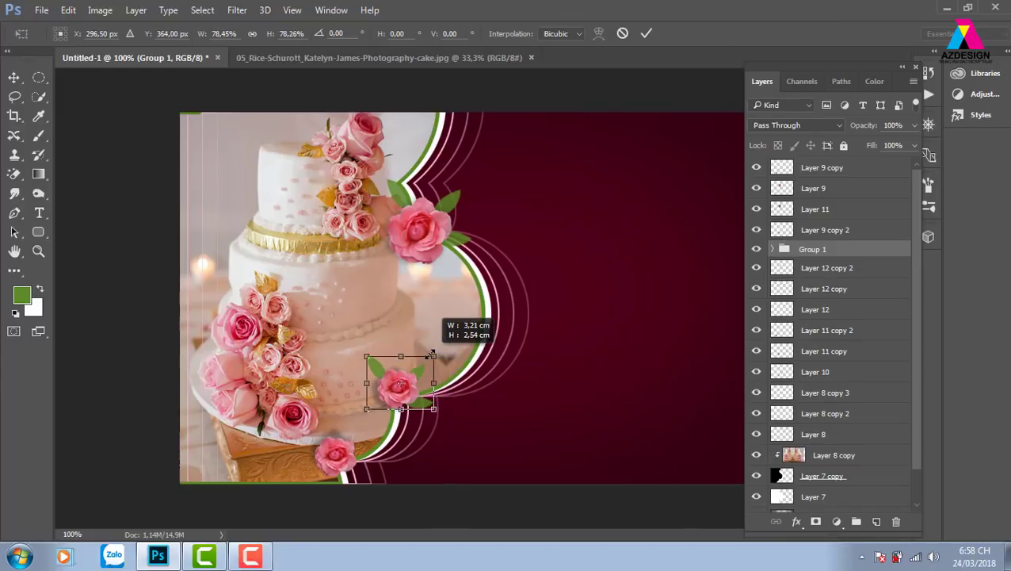
key("Return")
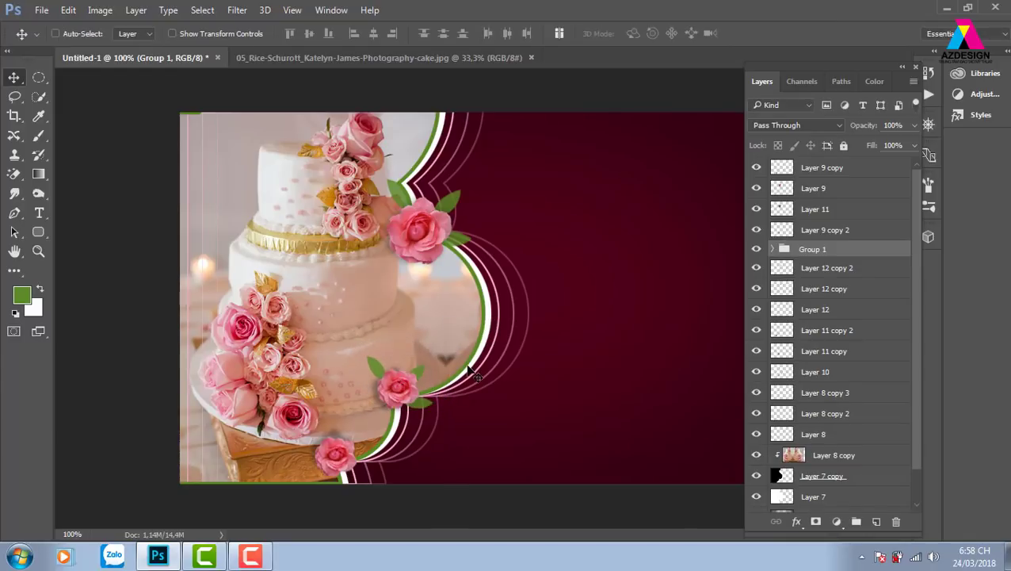
Rotate the leaf group about 93 degrees and nudge it into place around the rose.
key("ctrl+t")
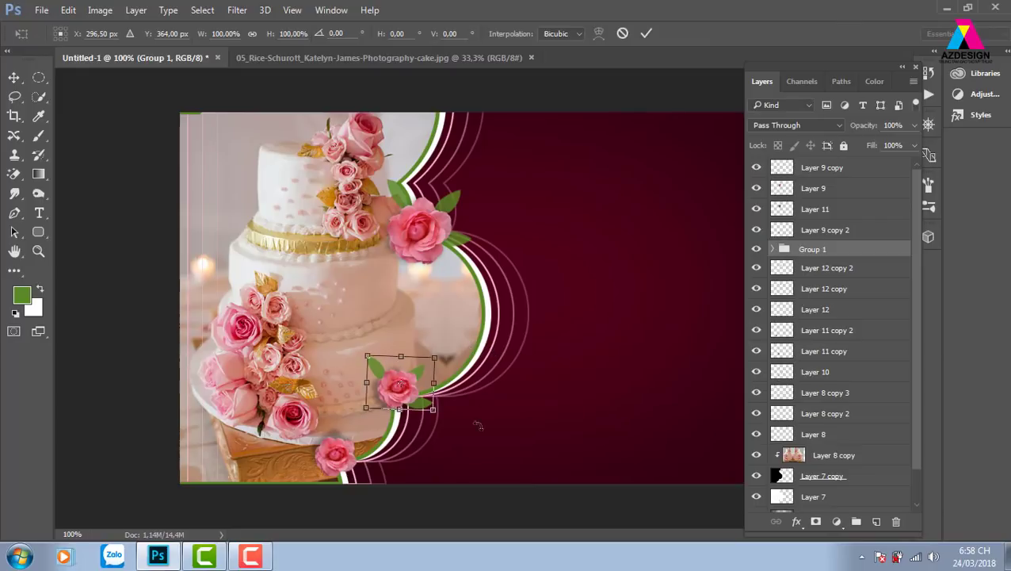
left_click_drag(478, 425, 444, 462)
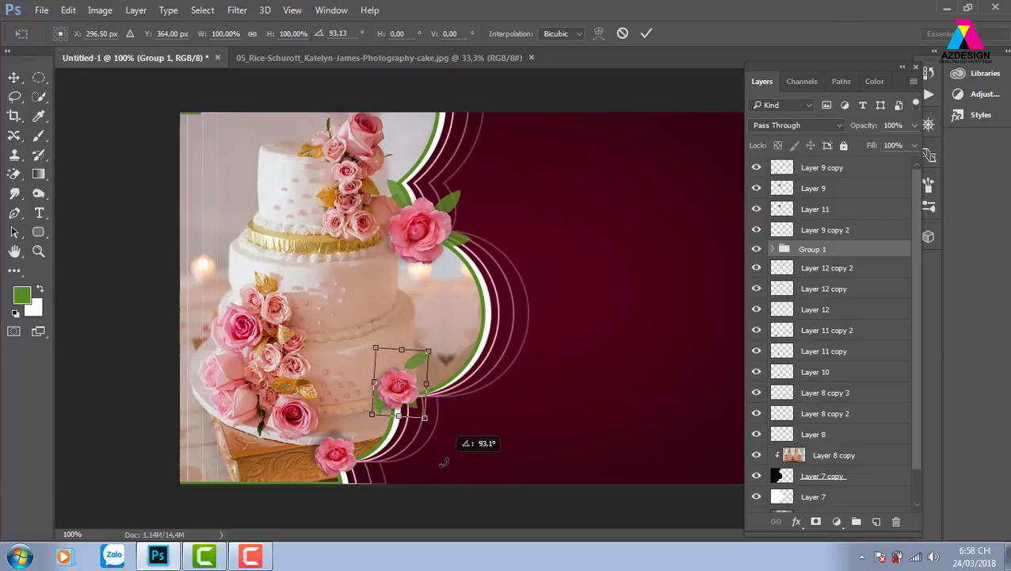
key("Return")
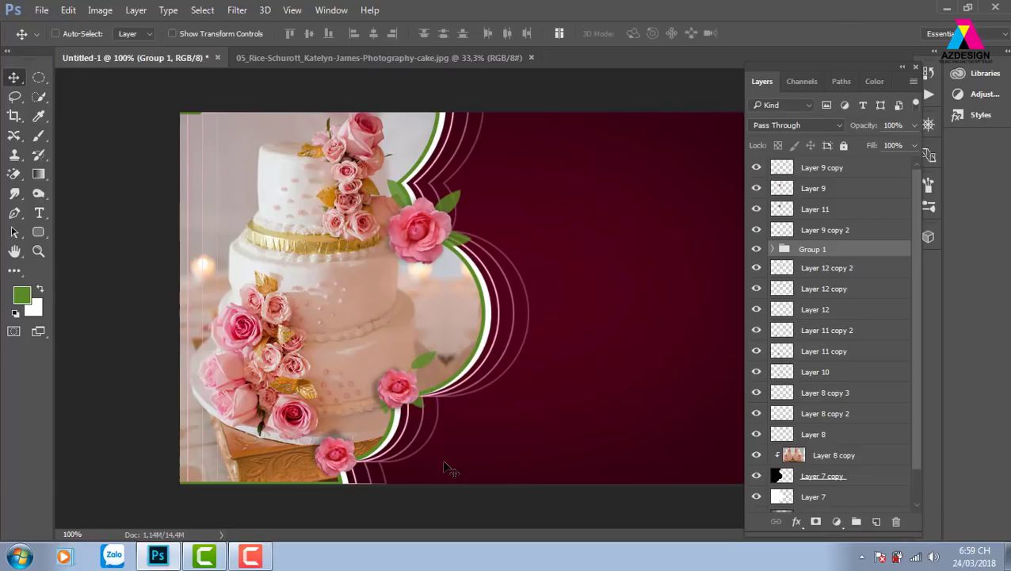
key("Down")
key("Down")
key("Down")
key("Left")
key("Left")
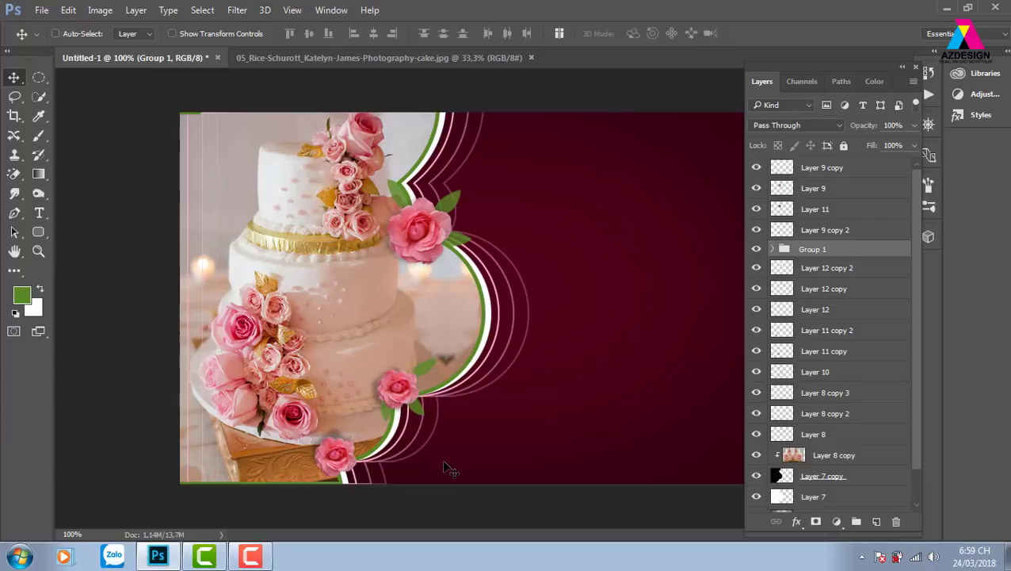
key("Down")
key("Down")
key("Down")
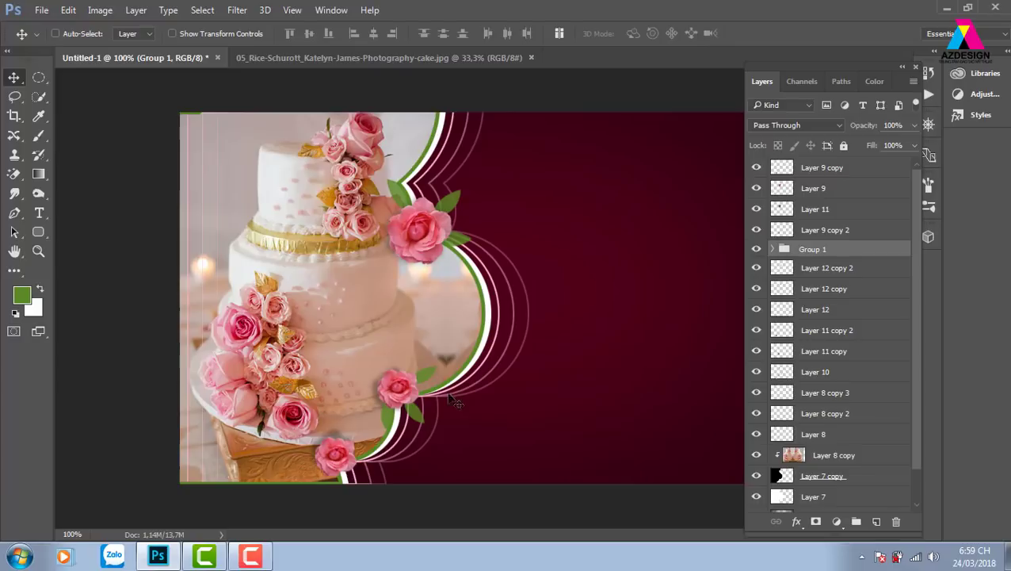
Fill a small circle on the outer arc beside the cake photo green on new Layer 13.
left_click(45, 79)
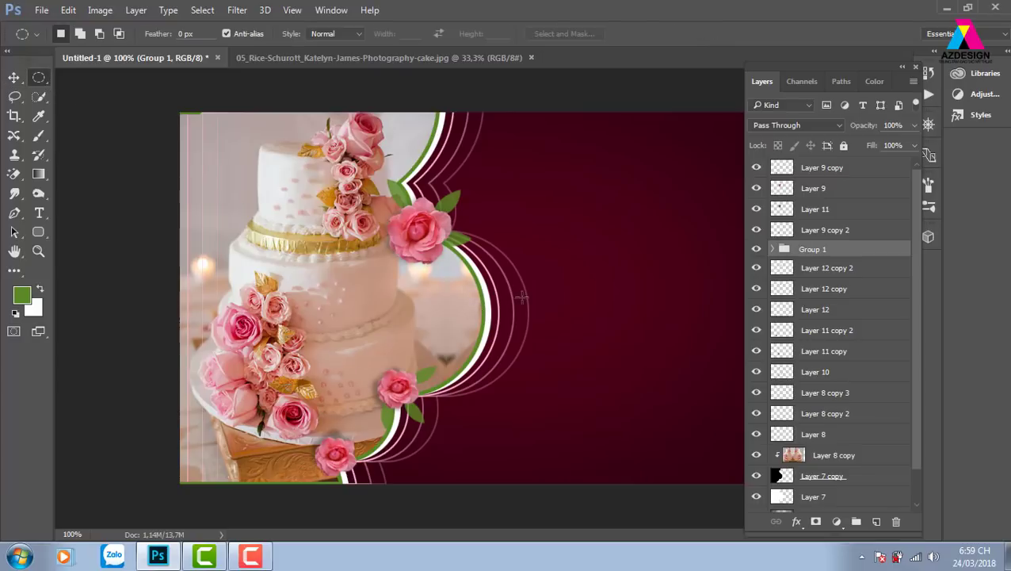
left_click_drag(503, 278, 513, 288)
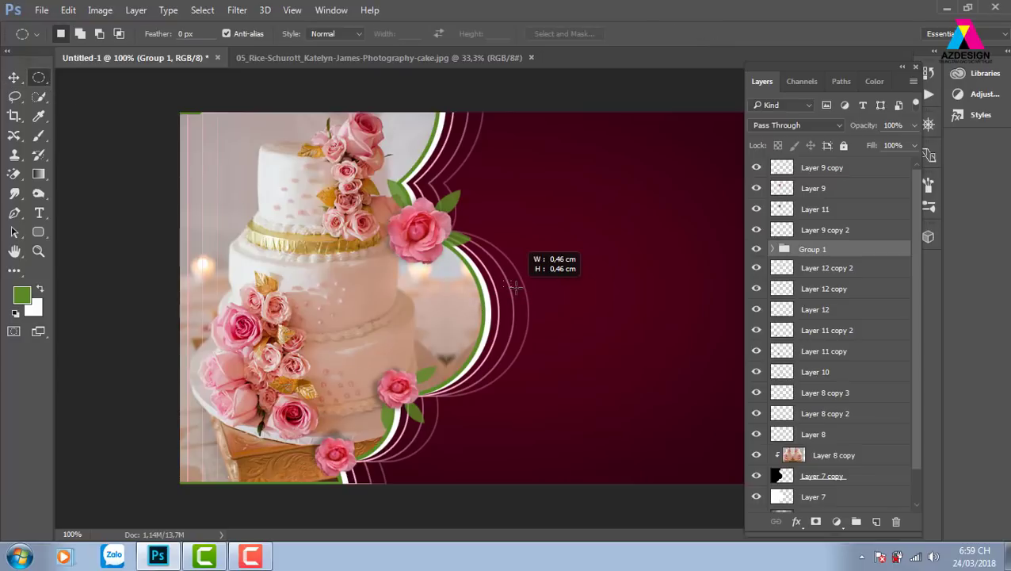
key("ctrl+shift+alt+n")
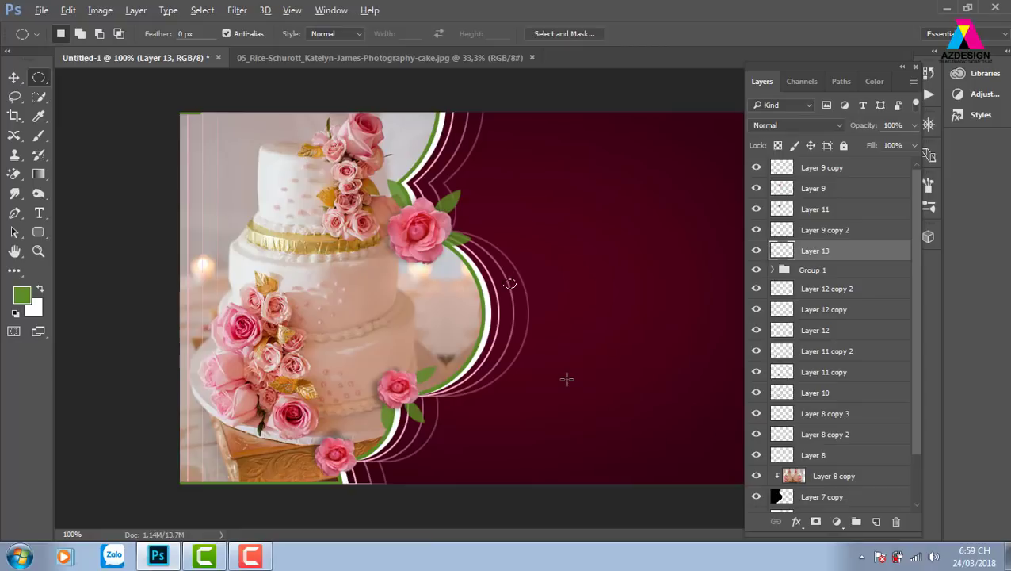
key("v")
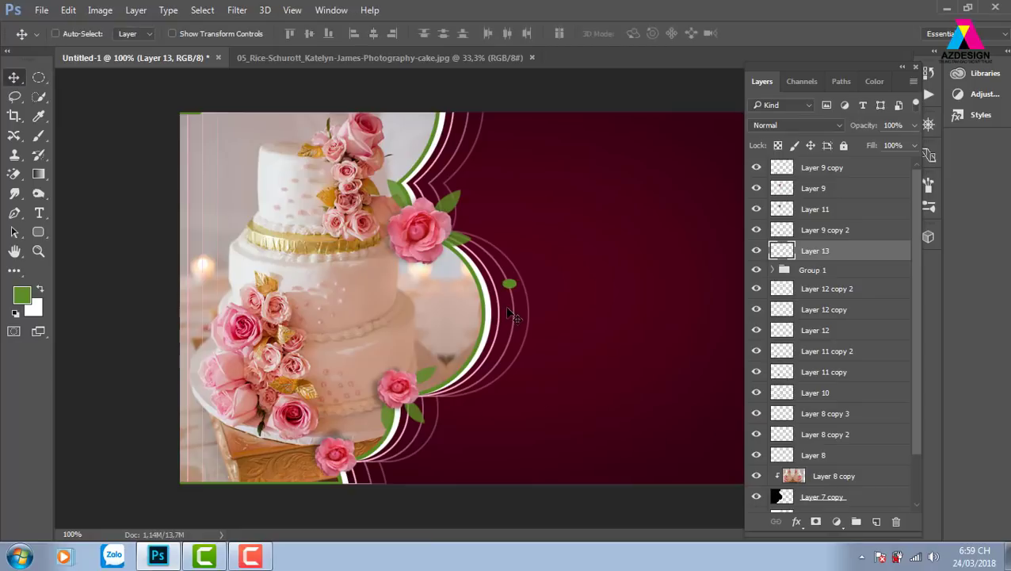
key("Delete")
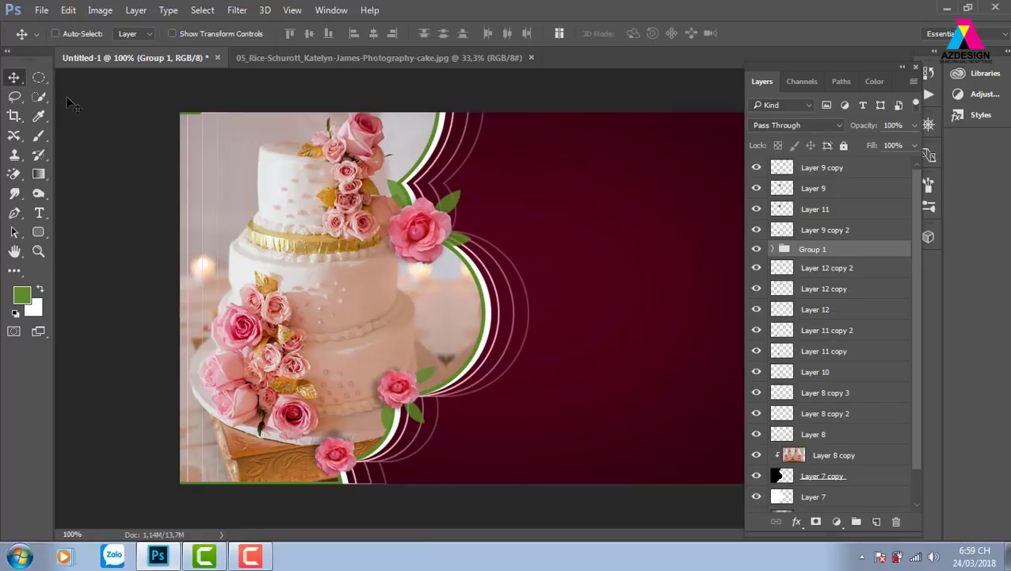
key("m")
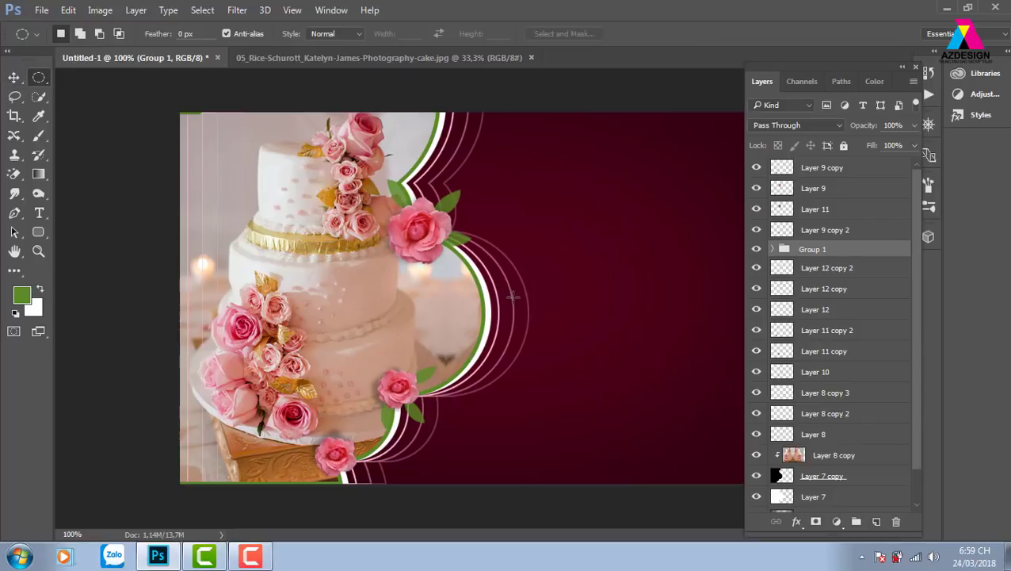
left_click_drag(513, 296, 507, 296)
key("ctrl+z")
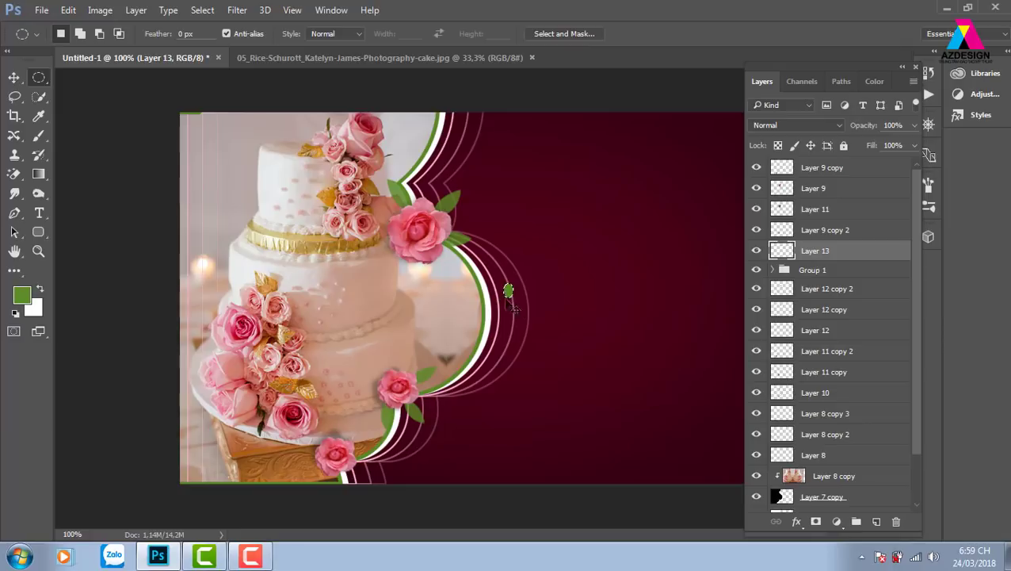
key("Delete")
left_click_drag(515, 296, 514, 295)
left_click(629, 409)
Duplicate the green dot and scale the copy down to about 79%.
key("v")
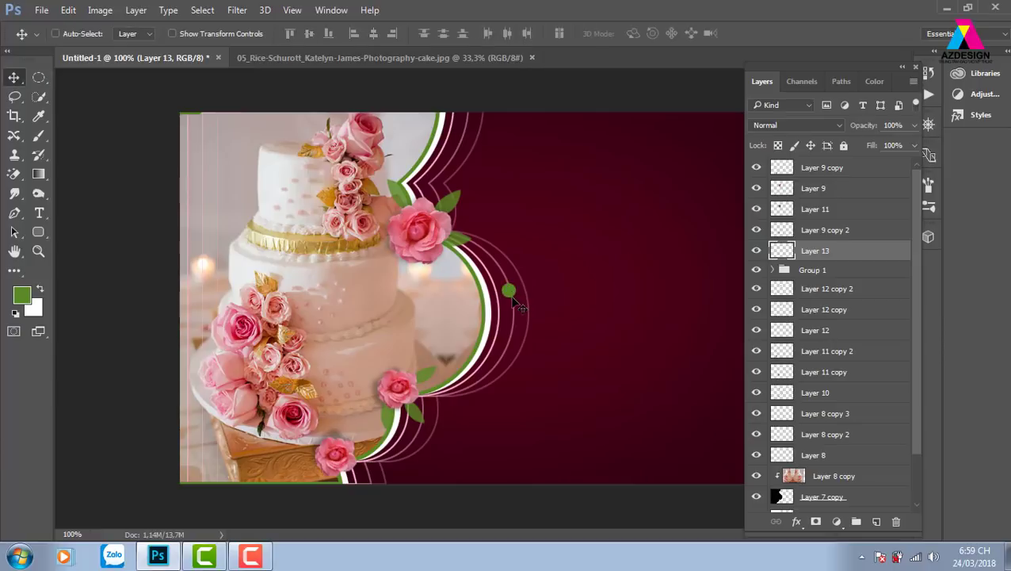
left_click_drag(506, 309, 386, 449)
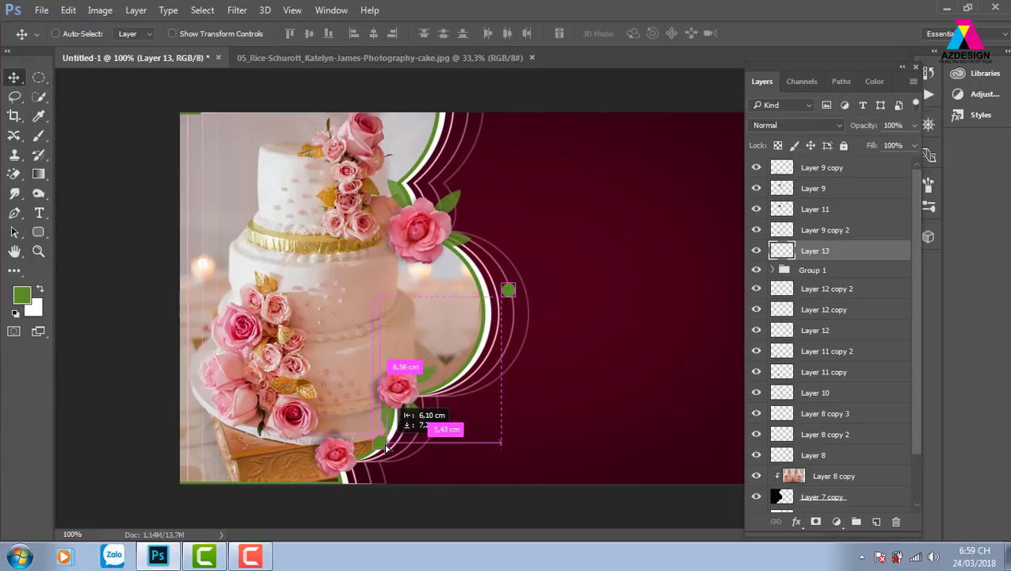
left_click_drag(386, 449, 384, 459)
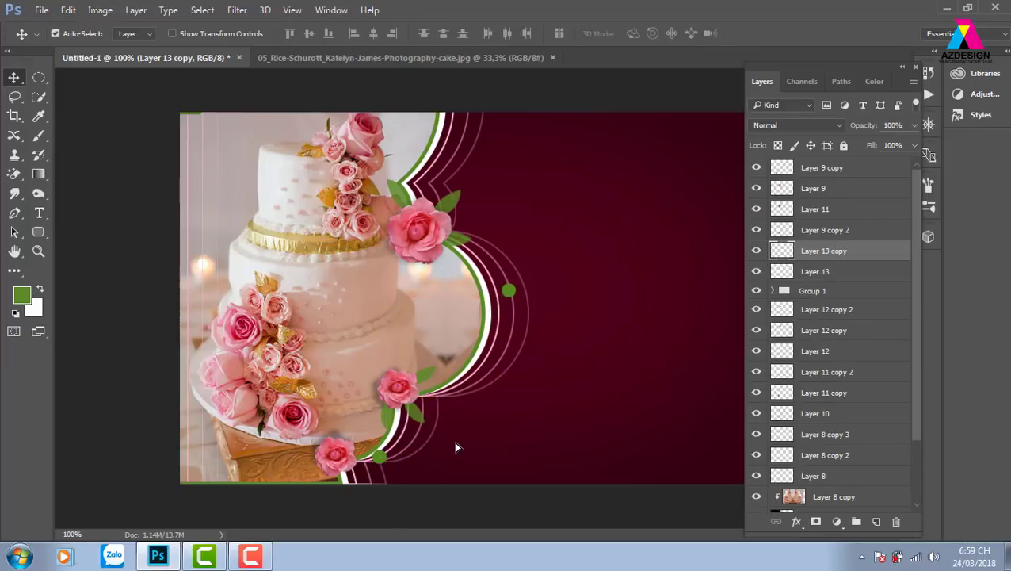
key("ctrl+plus")
scroll(458, 251, "down", 5)
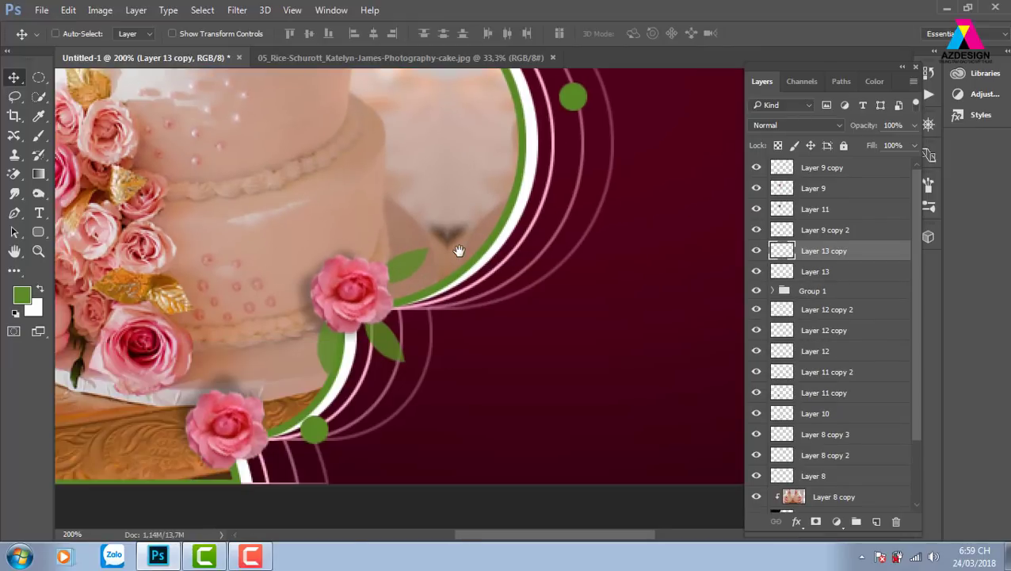
key("ctrl+t")
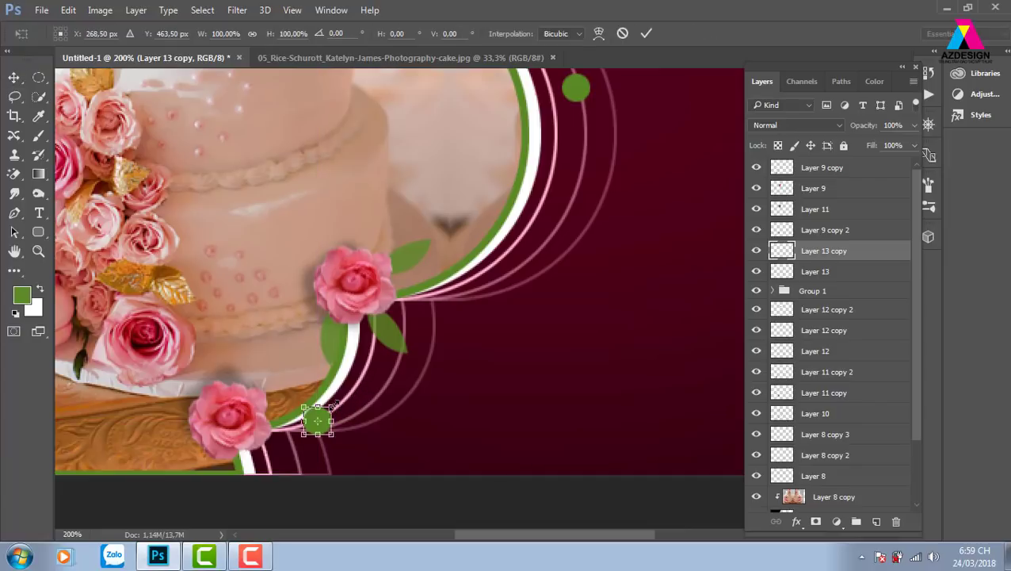
left_click_drag(333, 403, 327, 410)
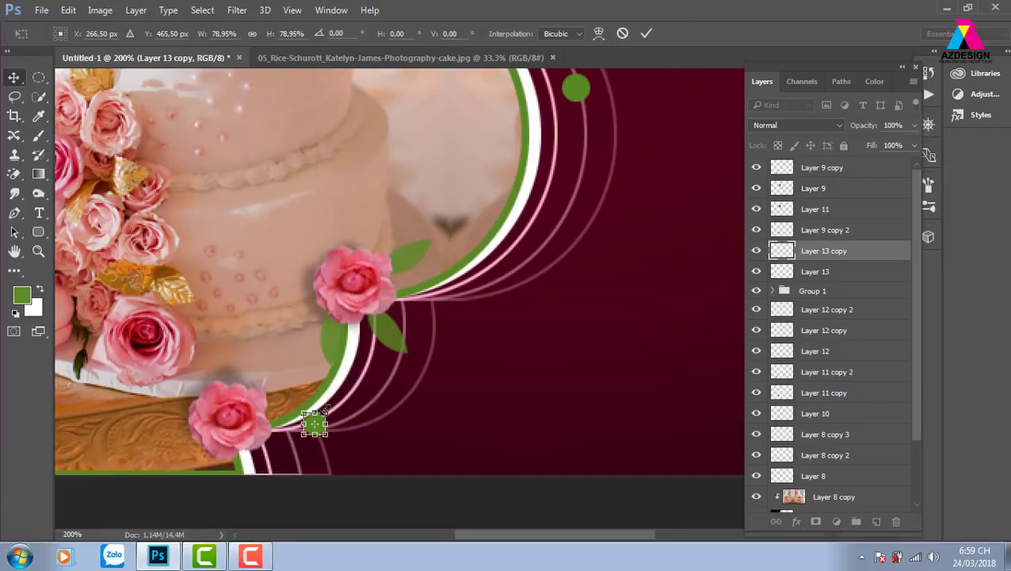
key("Return")
Move the smaller dot copy to the top of the curved lines.
key("ctrl+minus")
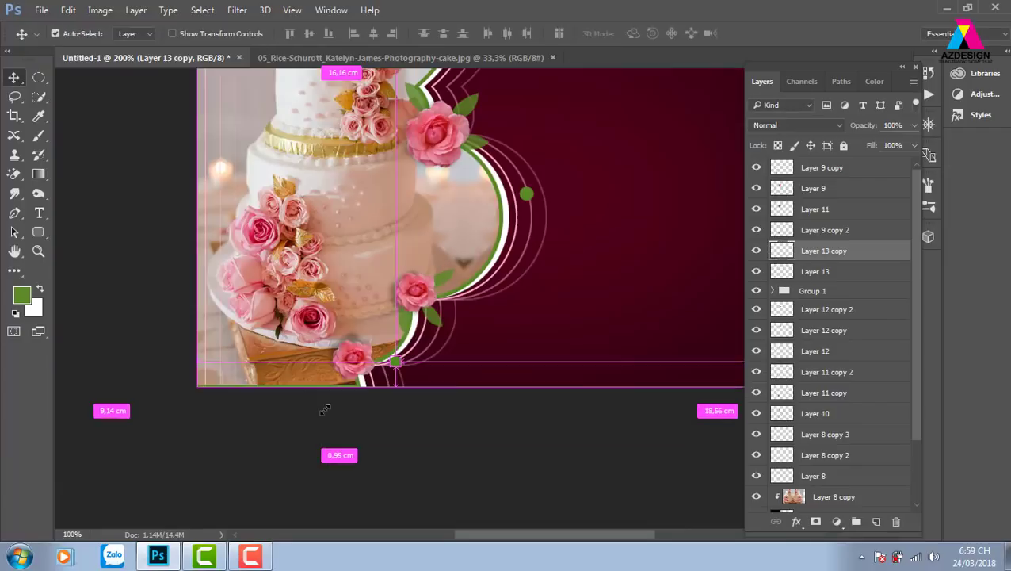
key("ctrl+minus")
left_click_drag(421, 419, 478, 205)
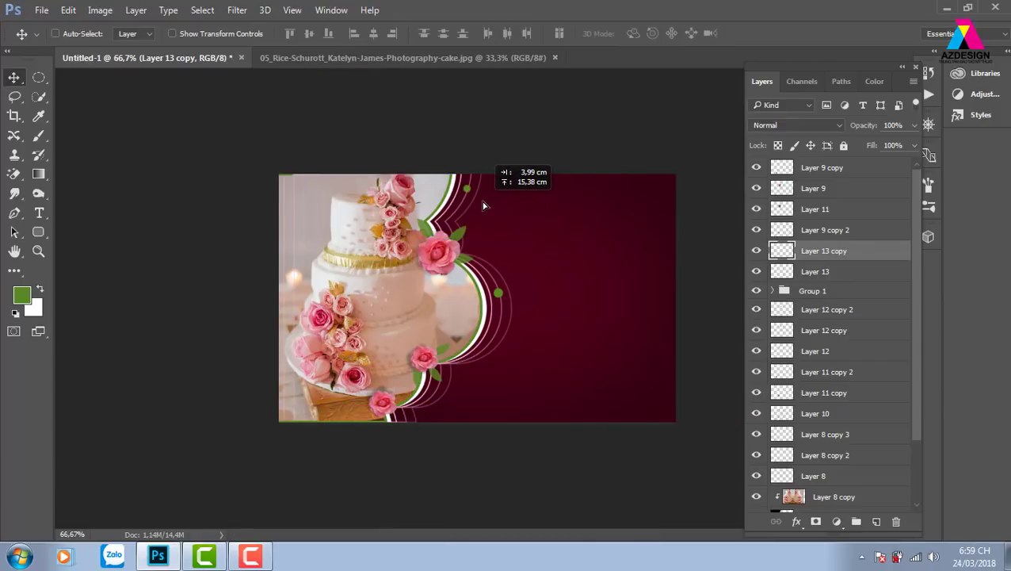
left_click_drag(478, 205, 478, 204)
key("ctrl+plus")
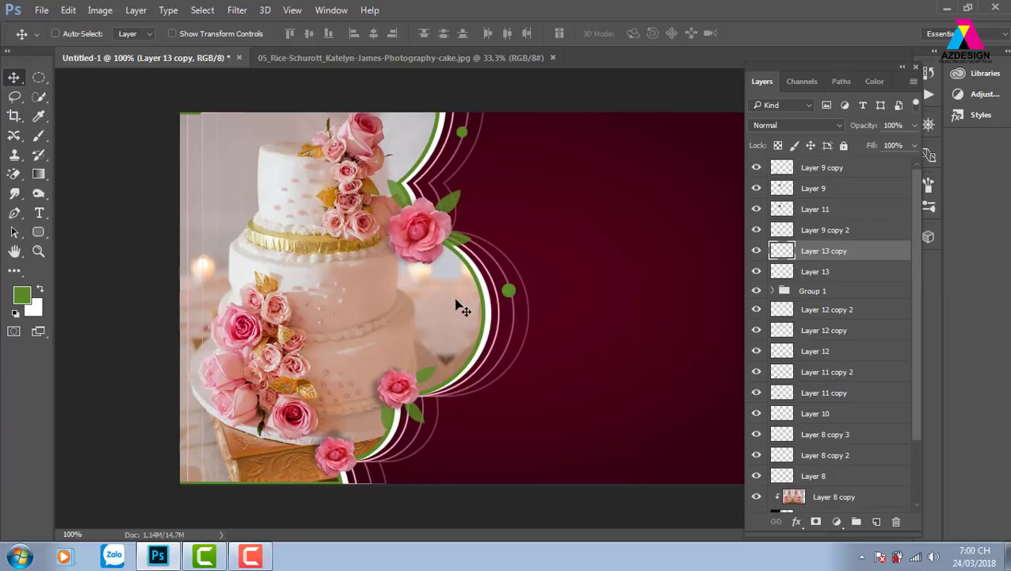
scroll(456, 307, "down", 1)
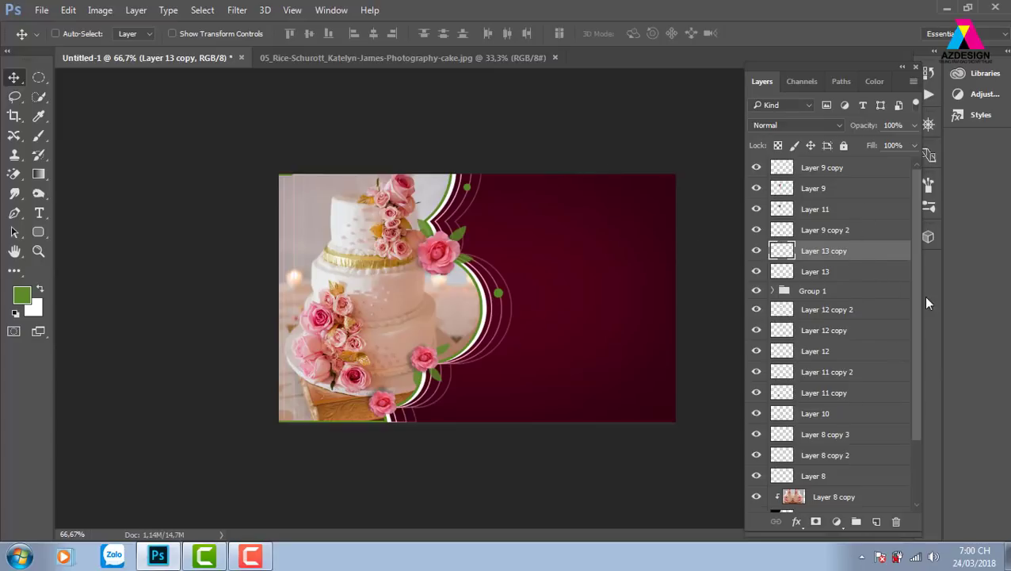
Delete the layer range from Layer 7 up to Layer 9 copy.
left_click_drag(915, 305, 913, 362)
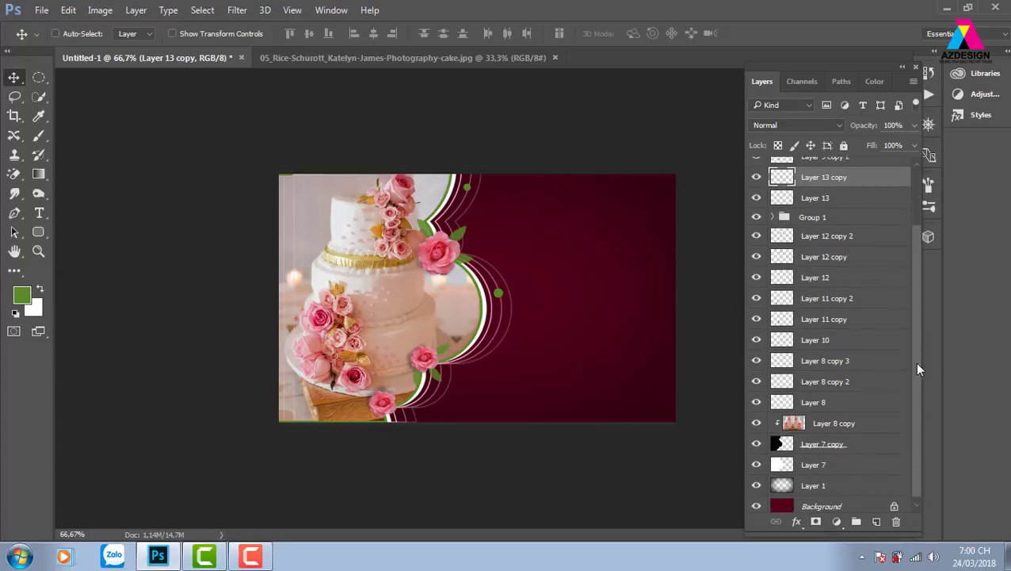
left_click(862, 464)
left_click_drag(915, 433, 916, 306)
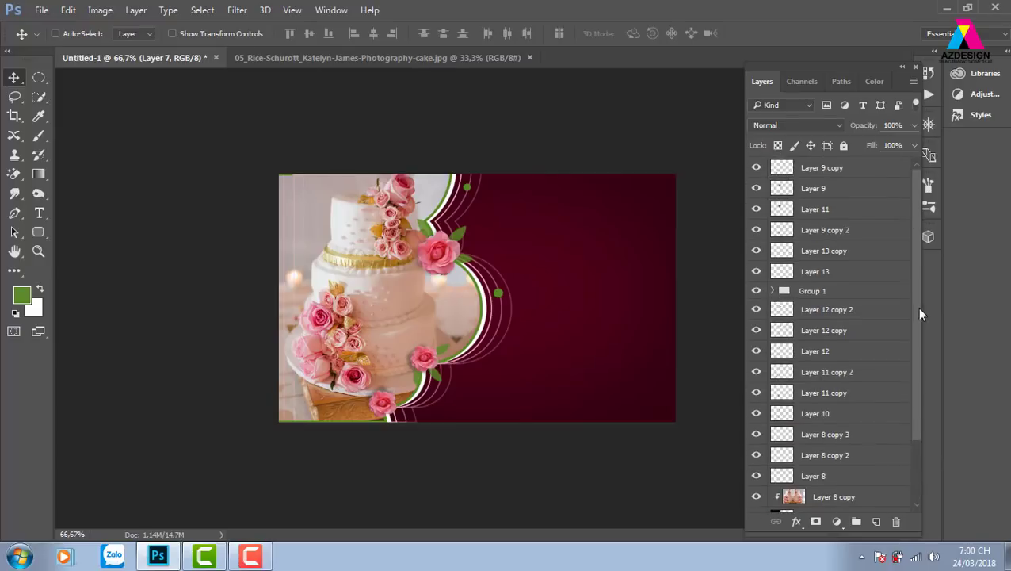
left_click(853, 170, "shift")
key("Delete")
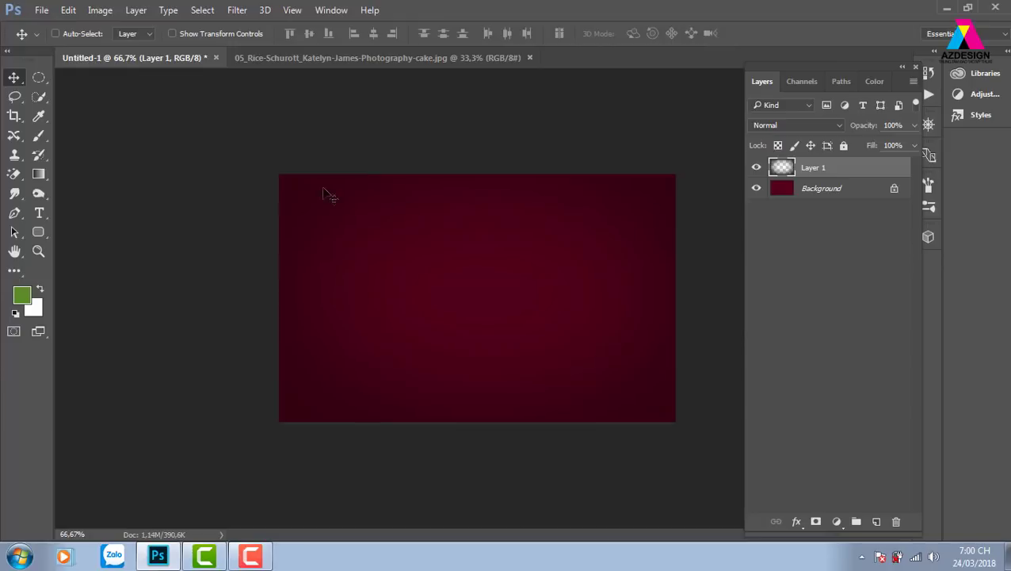
Fill a large circle at the canvas left edge with white on new Layer 2.
left_click(39, 77)
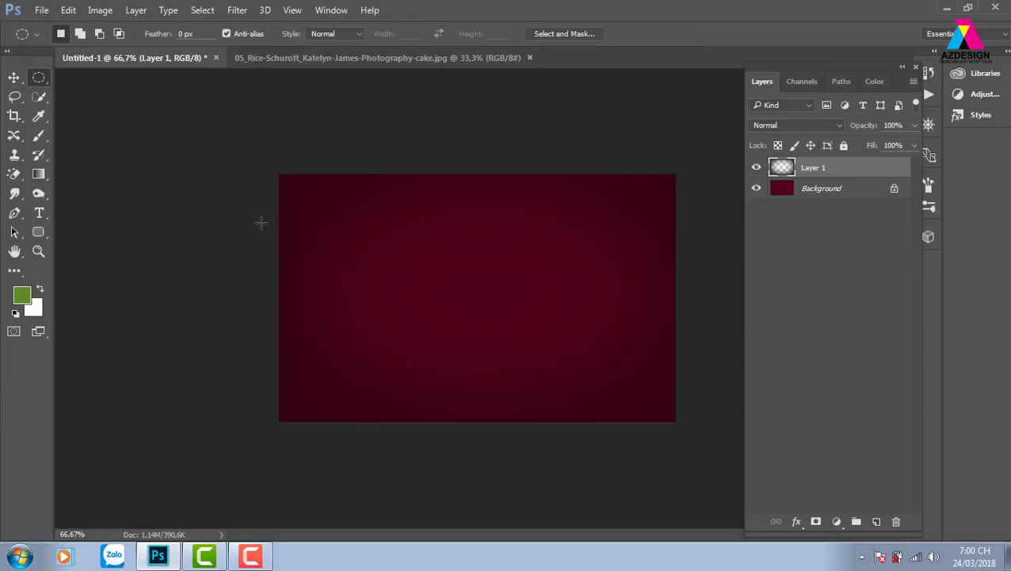
mouse_move(204, 140)
left_mouse_down()
mouse_move(463, 430)
mouse_move(452, 434)
left_mouse_up()
left_click(876, 522)
key("ctrl+BackSpace")
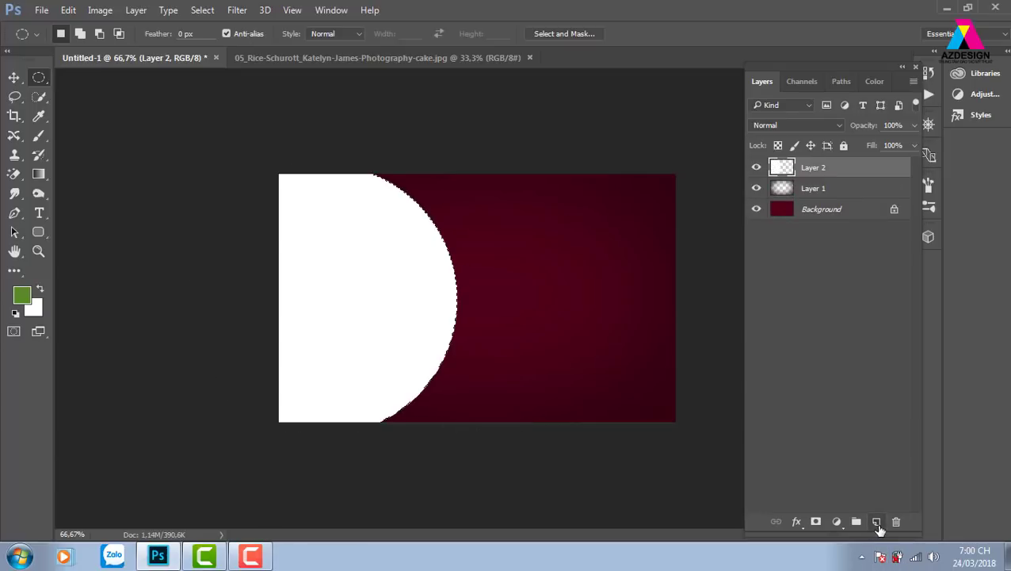
key("v")
key("ctrl+d")
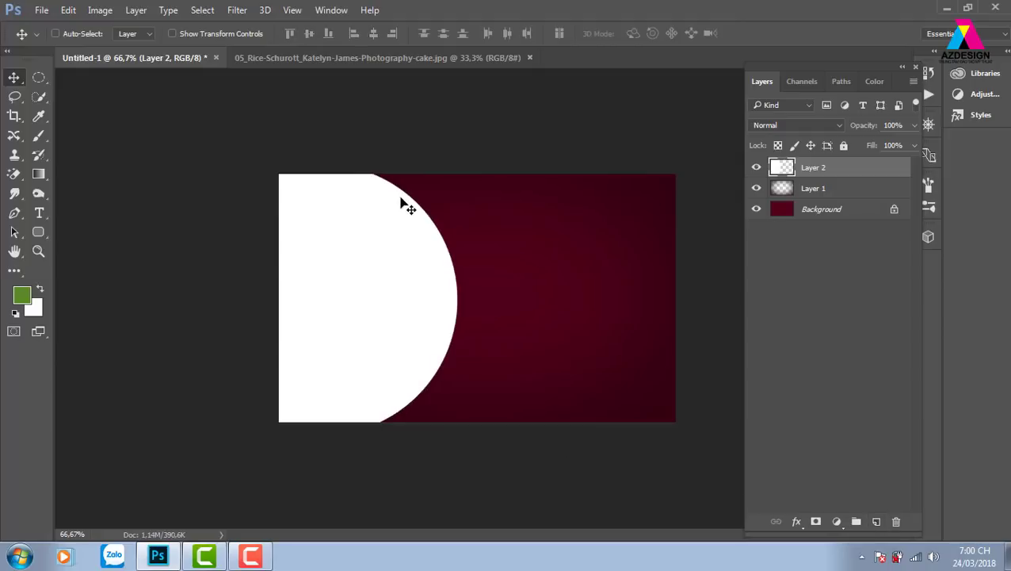
Fill a larger circle around it with white on new Layer 3.
left_click(40, 80)
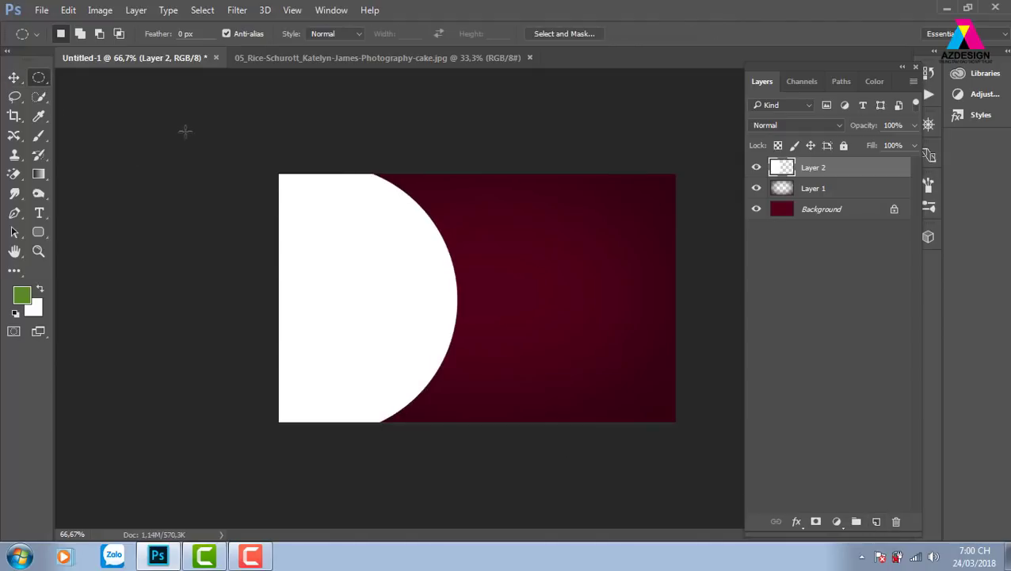
mouse_move(185, 131)
left_mouse_down()
mouse_move(504, 492)
mouse_move(458, 481)
mouse_move(466, 502)
mouse_move(464, 482)
left_mouse_up()
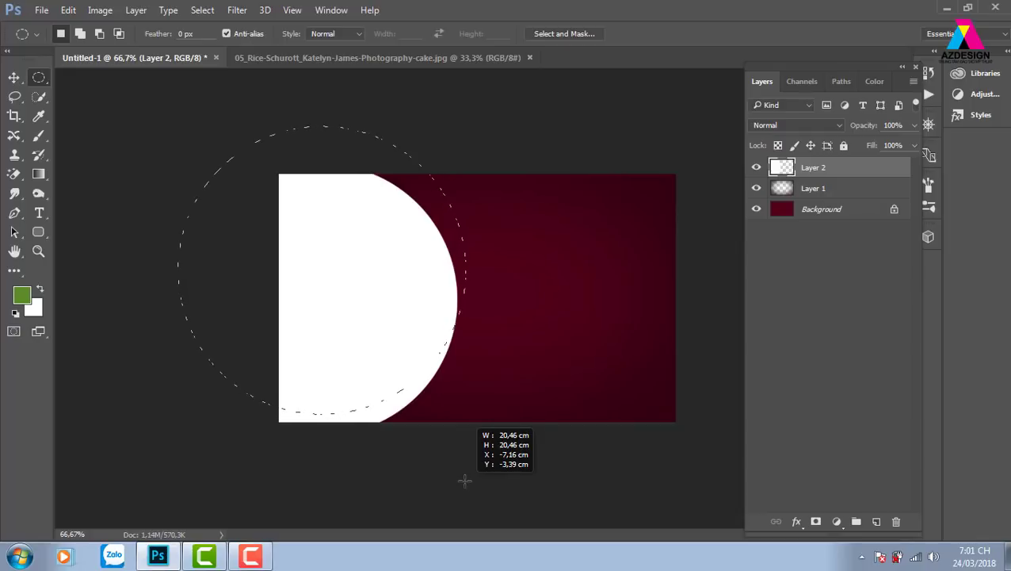
left_click_drag(464, 480, 464, 481)
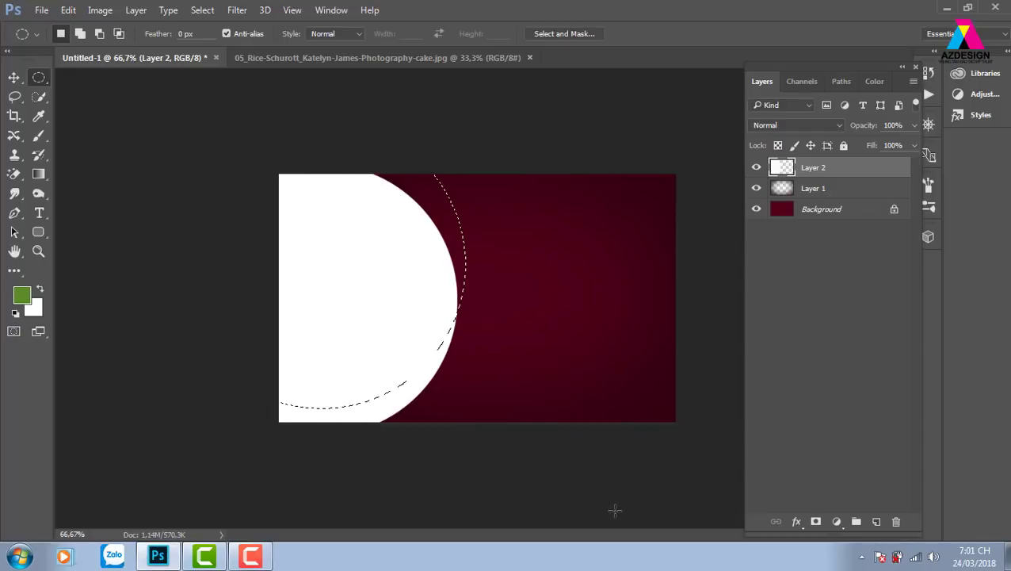
left_click(878, 521)
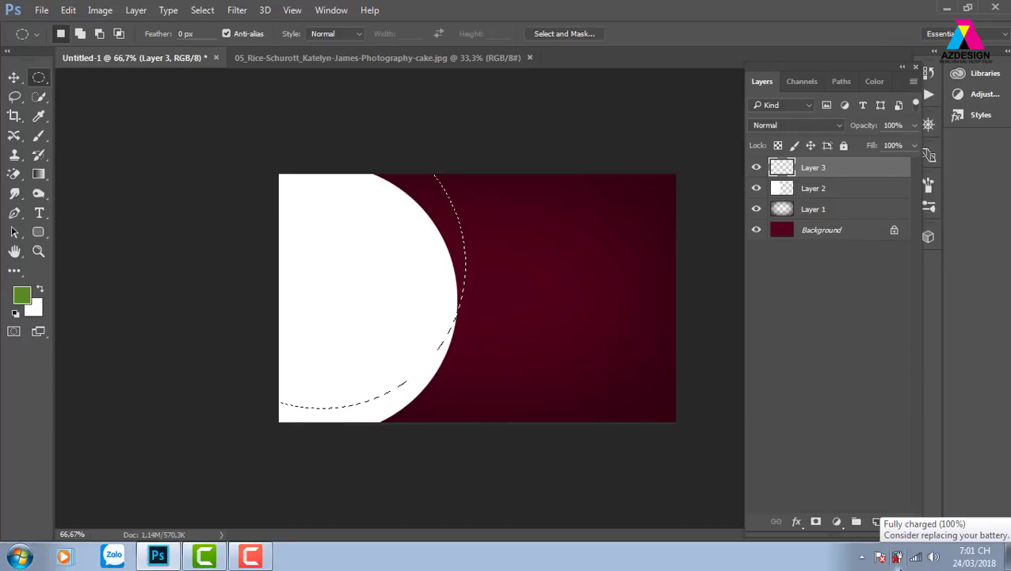
key("ctrl+BackSpace")
key("v")
key("ctrl+d")
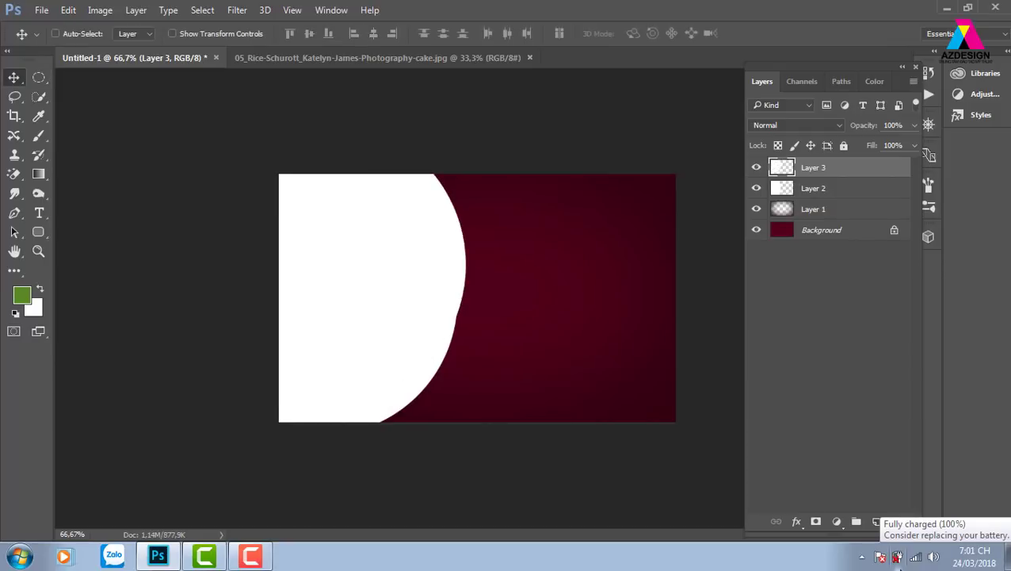
Select Layer 2 and load the inner circle's shape as a selection.
right_click(381, 416)
left_click(436, 441)
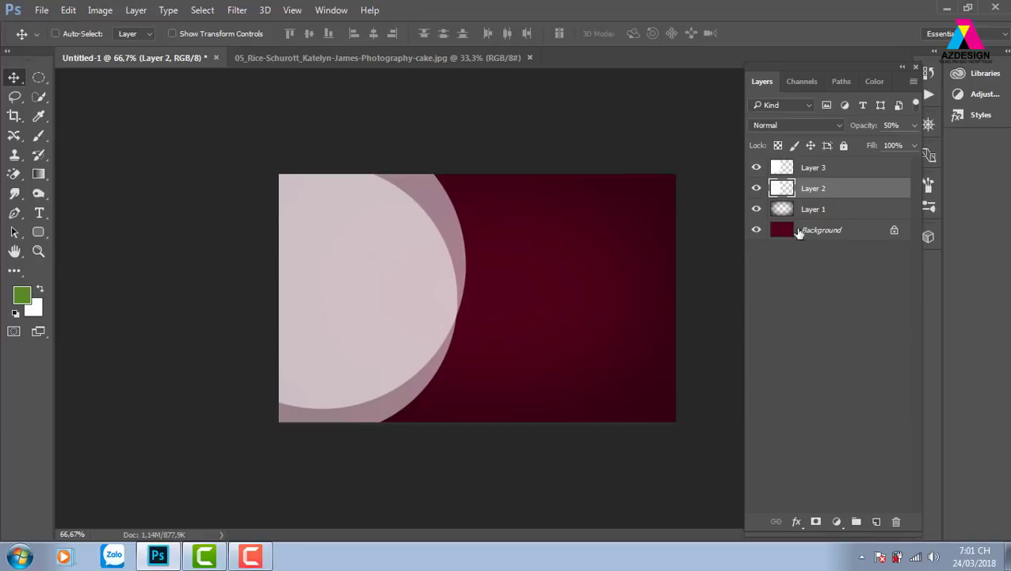
left_click(782, 189, "ctrl")
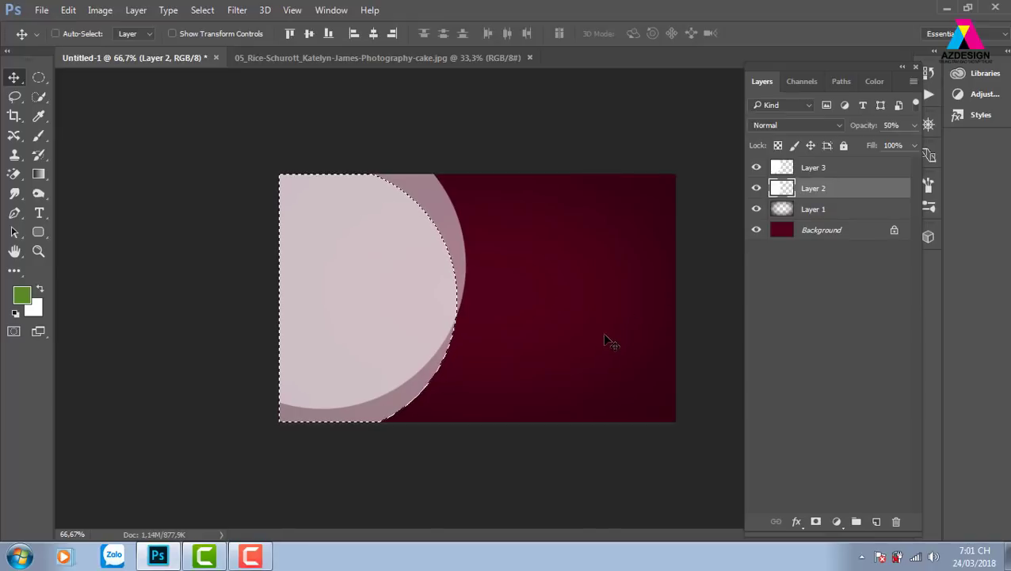
Duplicate the circle onto Layer 4, undoing trial moves of the copy.
right_click(445, 206)
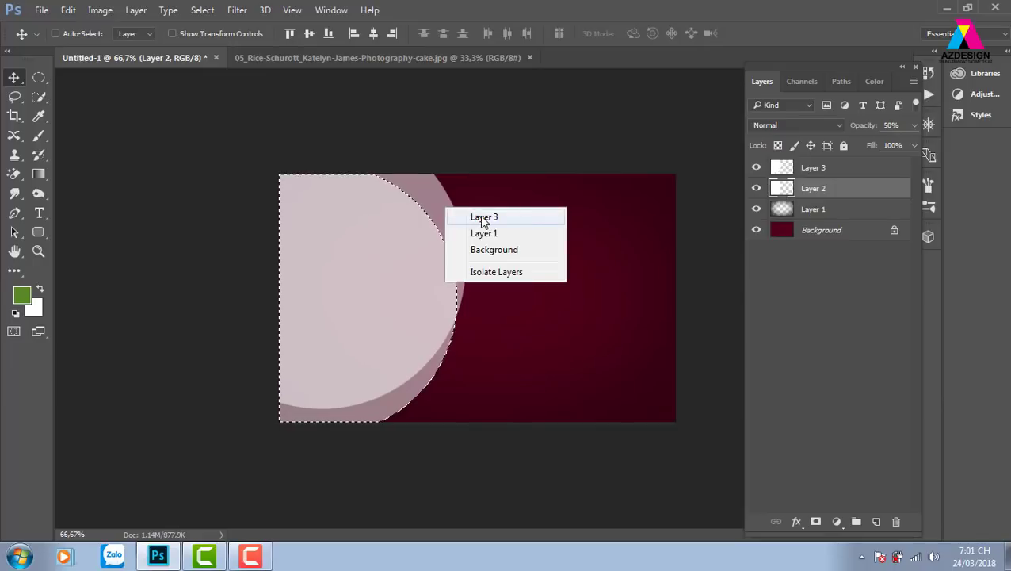
left_click(479, 212)
mouse_move(451, 214)
left_mouse_down()
mouse_move(611, 214)
mouse_move(602, 223)
left_mouse_up()
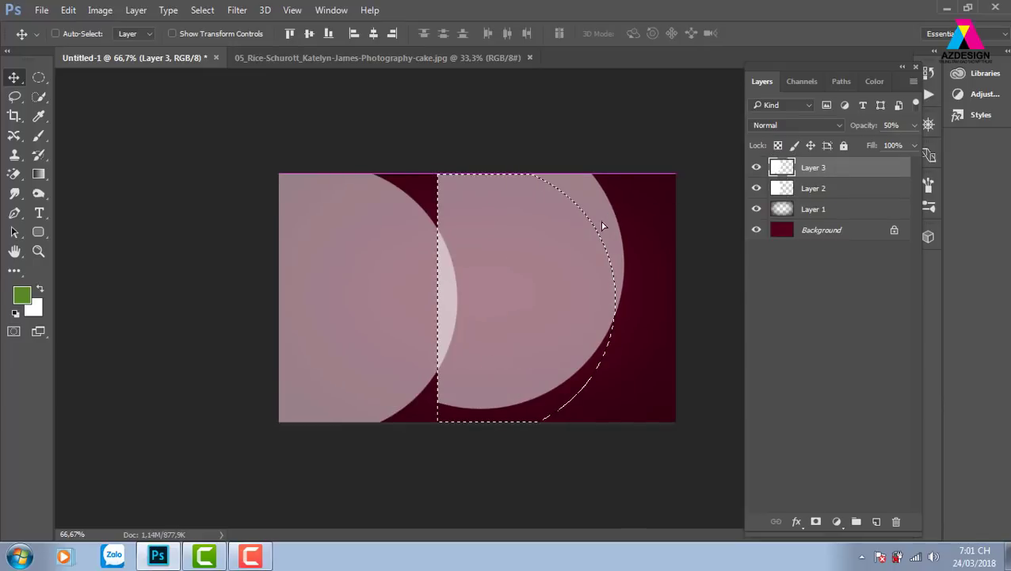
key("ctrl+alt+z")
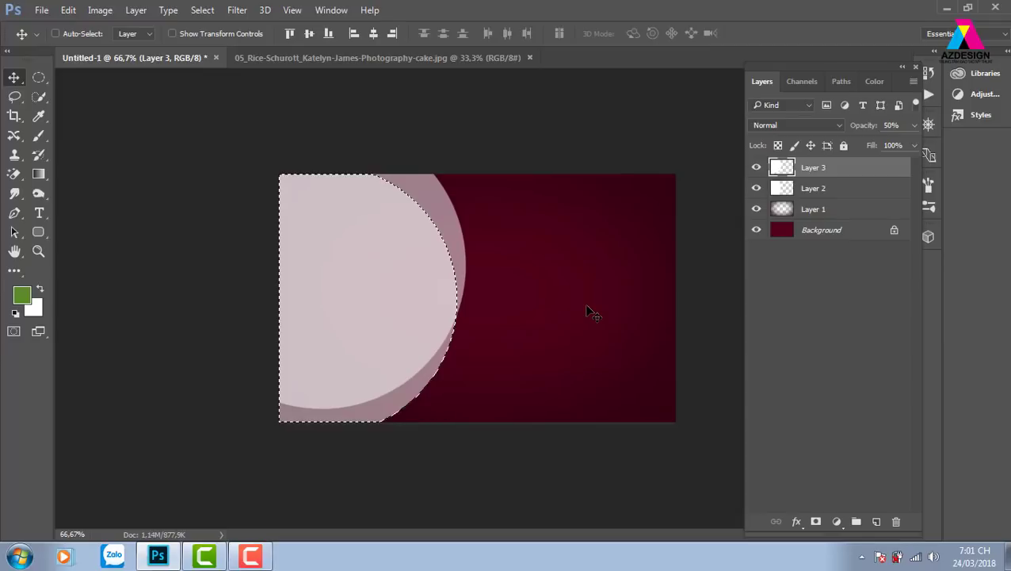
key("ctrl+j")
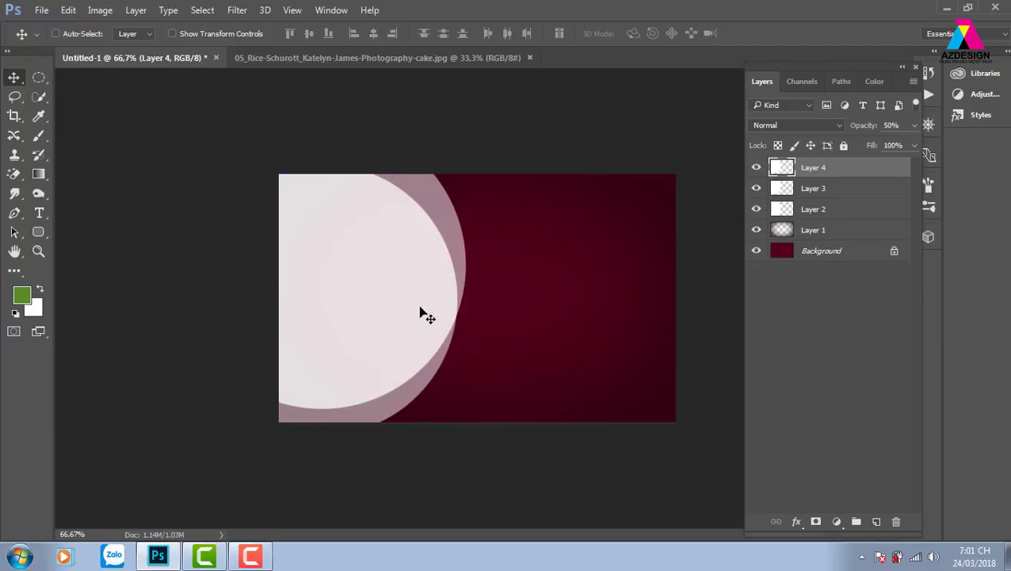
left_click_drag(420, 314, 600, 315)
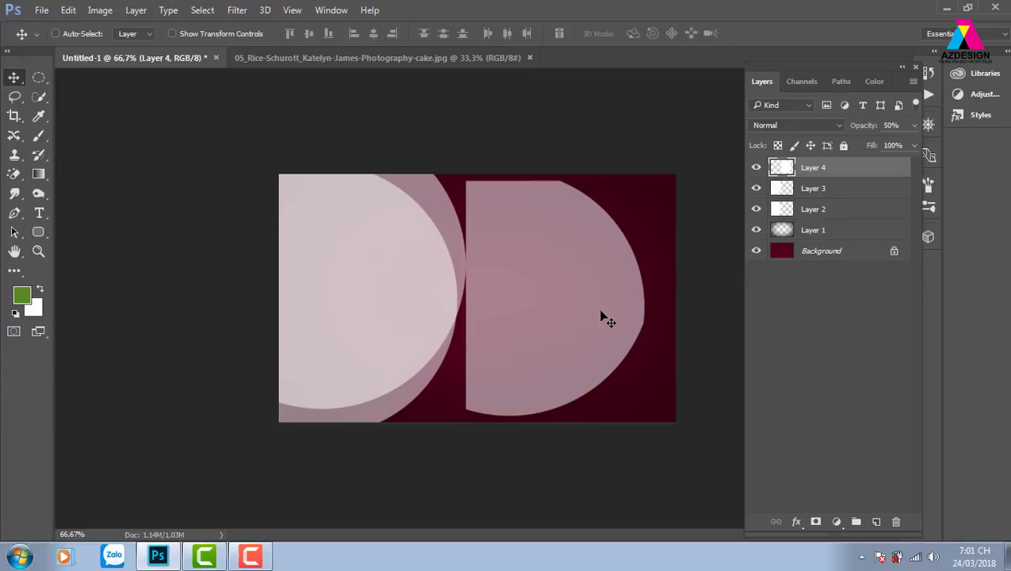
key("ctrl+z")
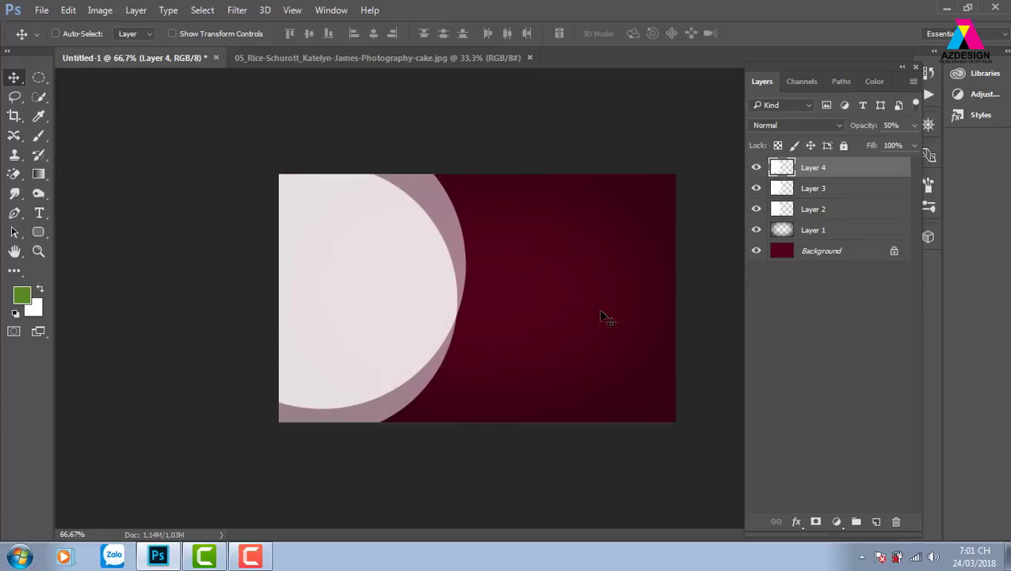
Duplicate Layer 4's circle again onto new Layer 5.
right_click(440, 202)
left_click(466, 211)
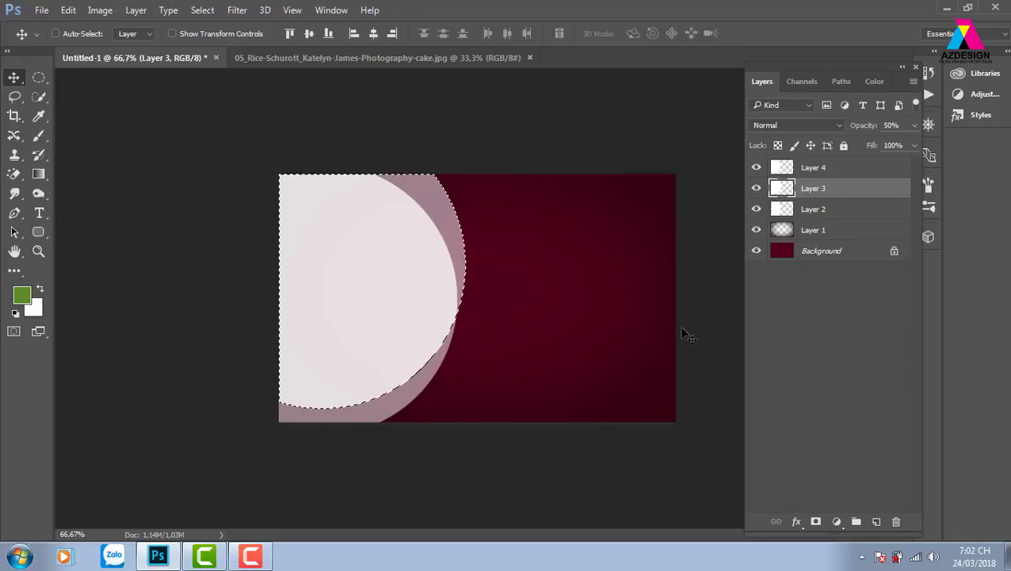
left_click(840, 168)
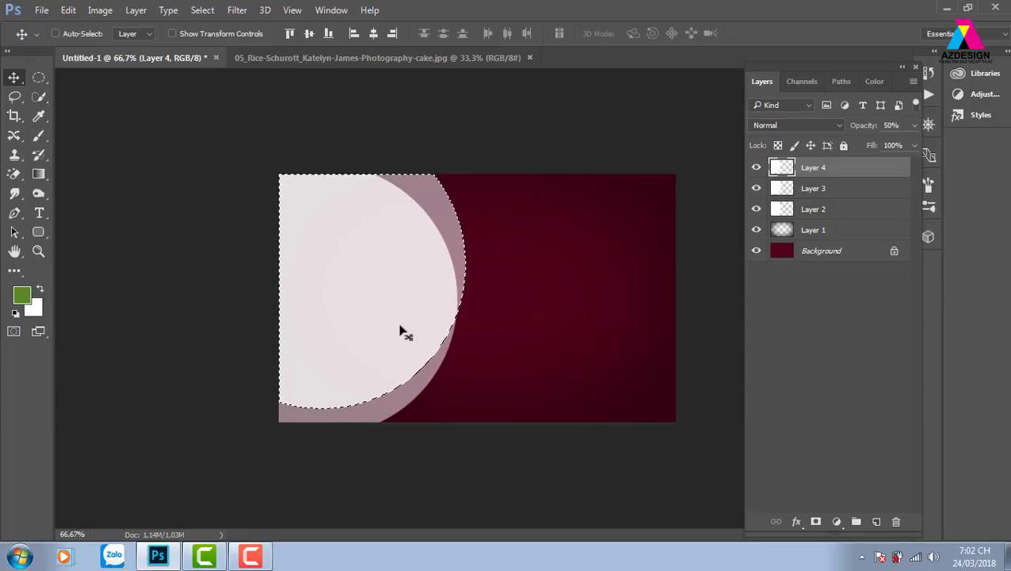
key("ctrl")
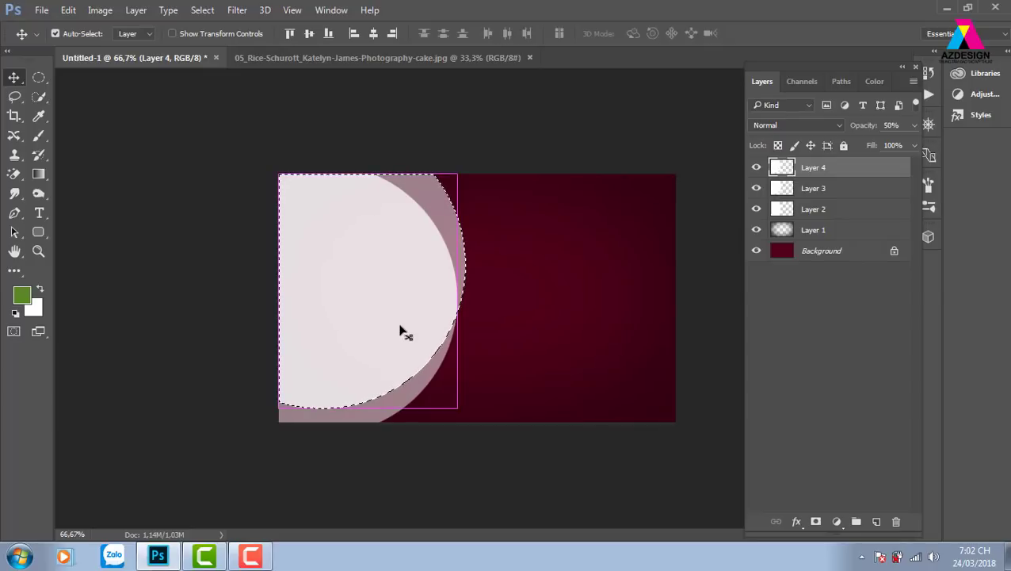
key("ctrl+j")
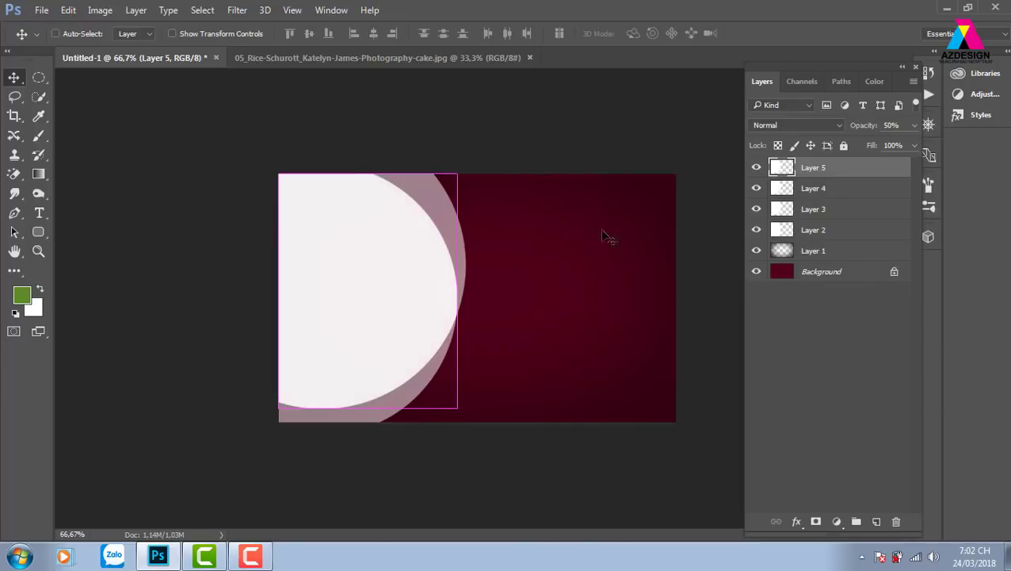
Raise Layer 5's opacity to 100%.
left_click(915, 125)
left_click_drag(877, 143, 934, 142)
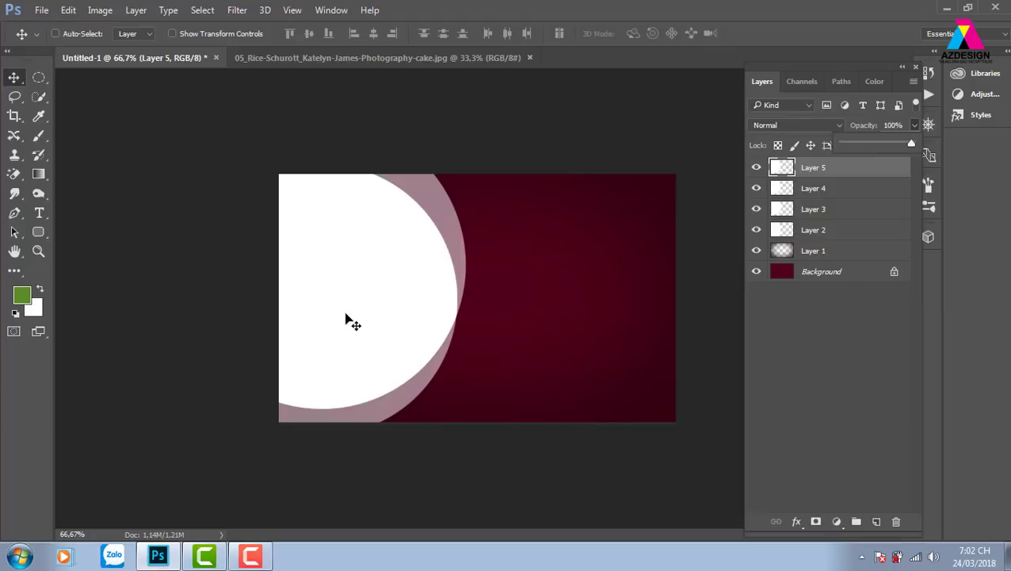
left_click_drag(381, 300, 499, 319)
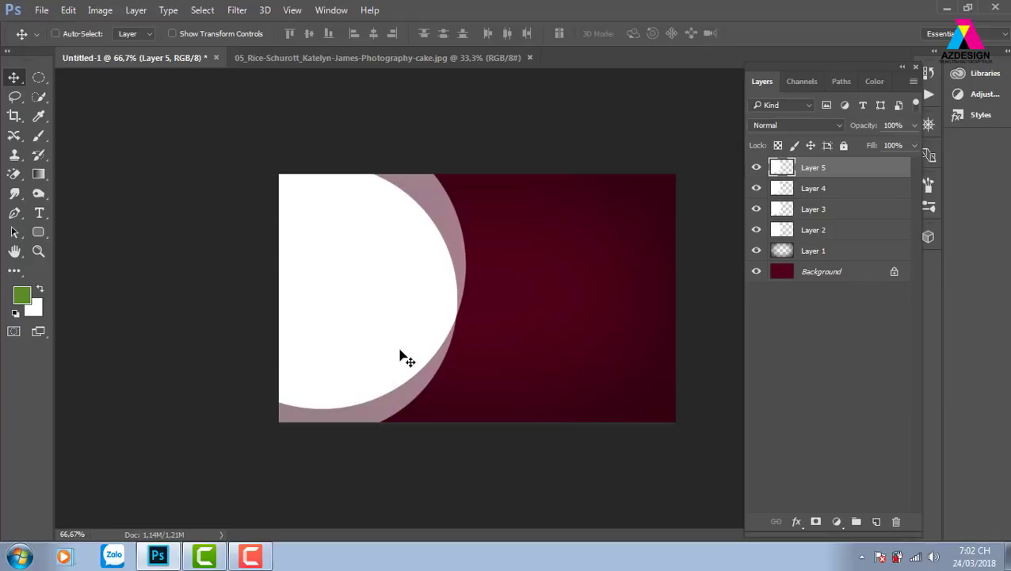
Set Layer 3's blend mode to Overlay.
right_click(446, 211)
left_click(472, 222)
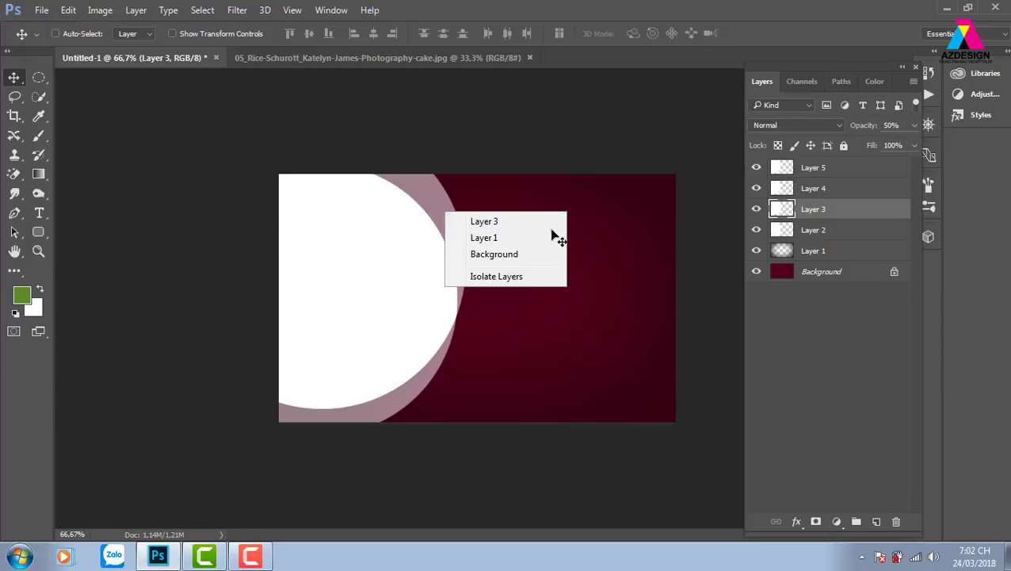
left_click(825, 127)
left_click(792, 272)
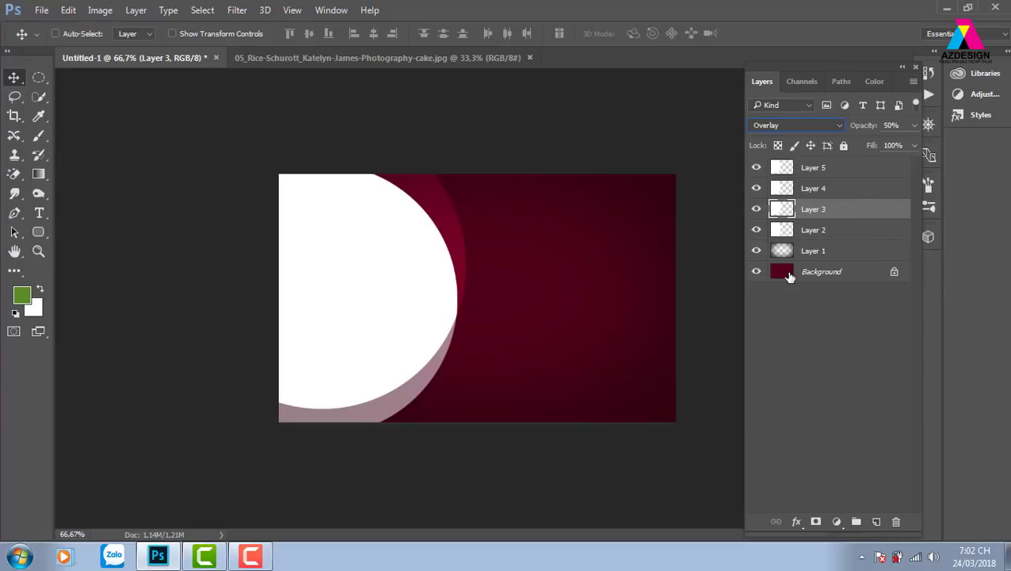
right_click(418, 386)
Set Layer 2's blend mode to Soft Light.
left_click(456, 389)
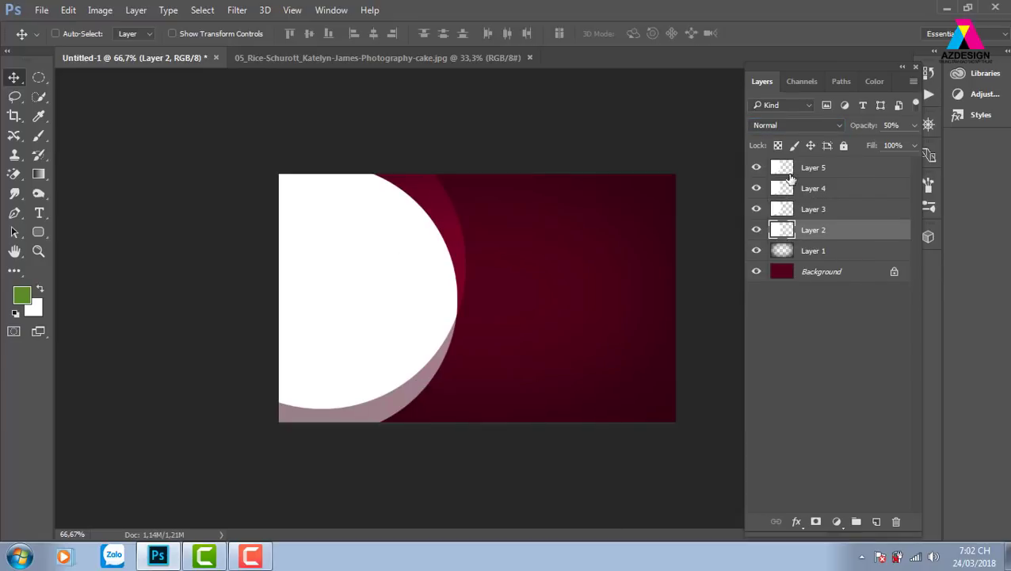
left_click(803, 126)
left_click(765, 281)
Duplicate Layer 3 and enlarge the copy to about 108%.
right_click(450, 225)
left_click(478, 230)
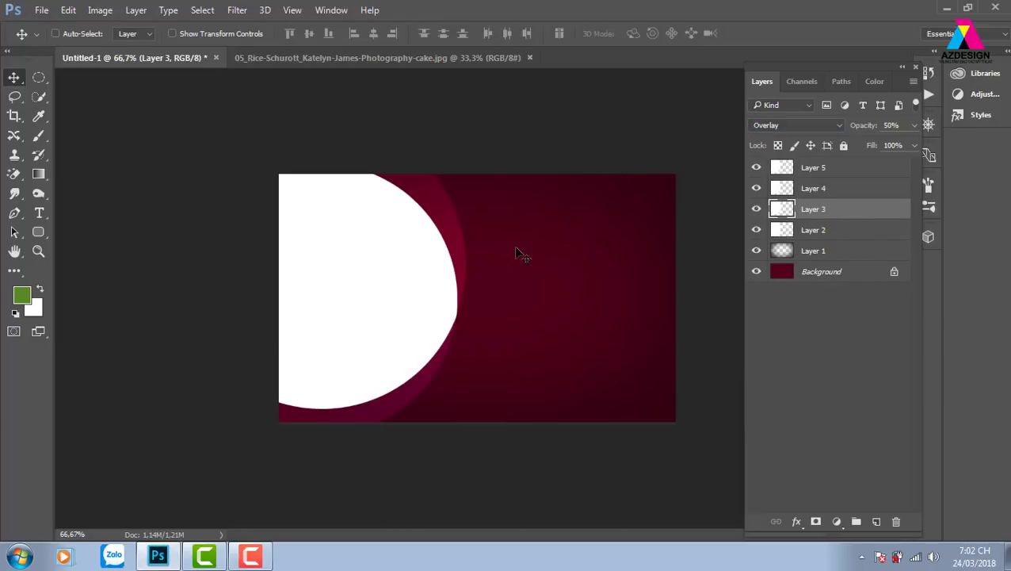
key("ctrl+j")
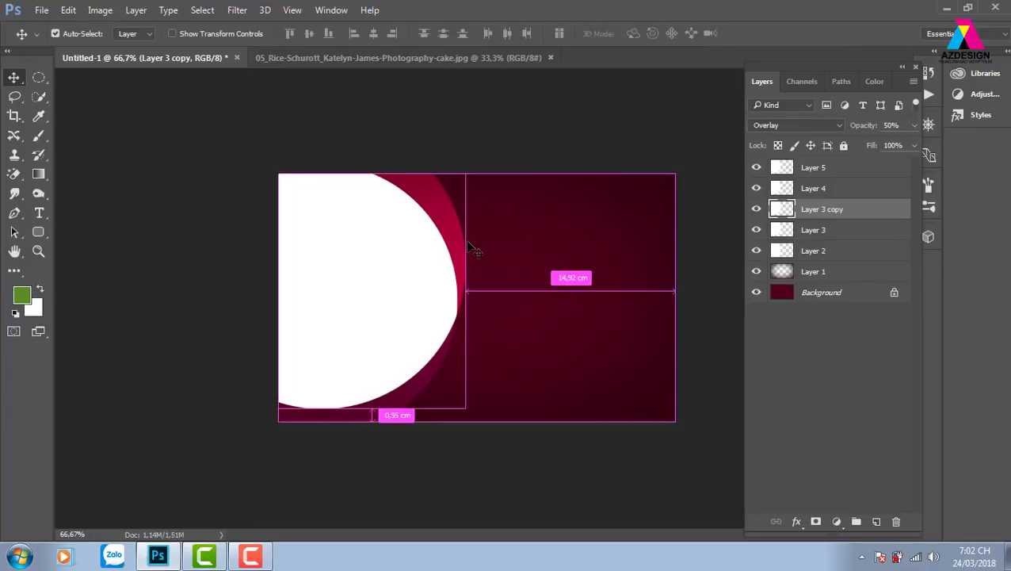
key("ctrl+t")
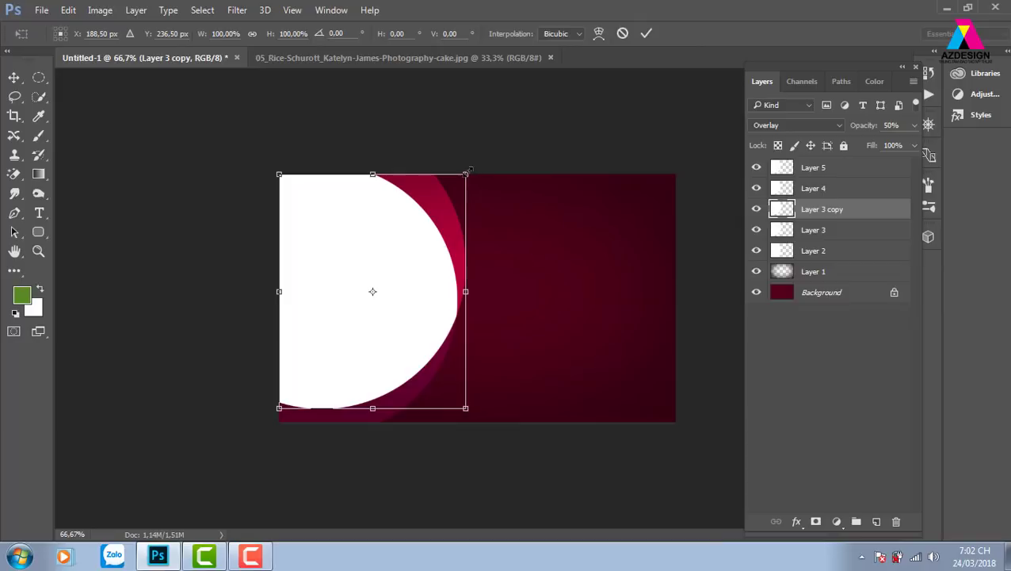
left_click_drag(472, 179, 489, 158)
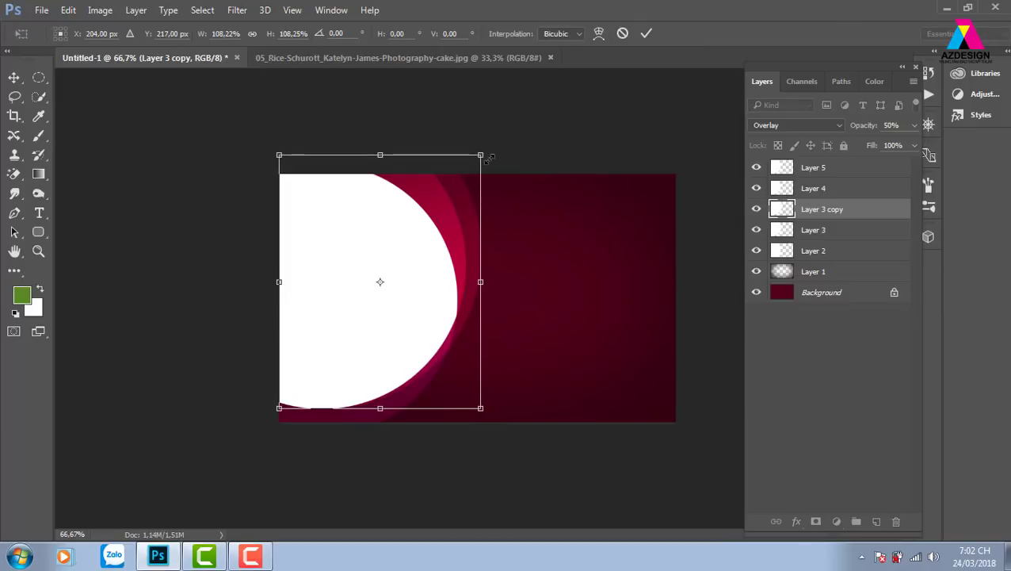
key("Return")
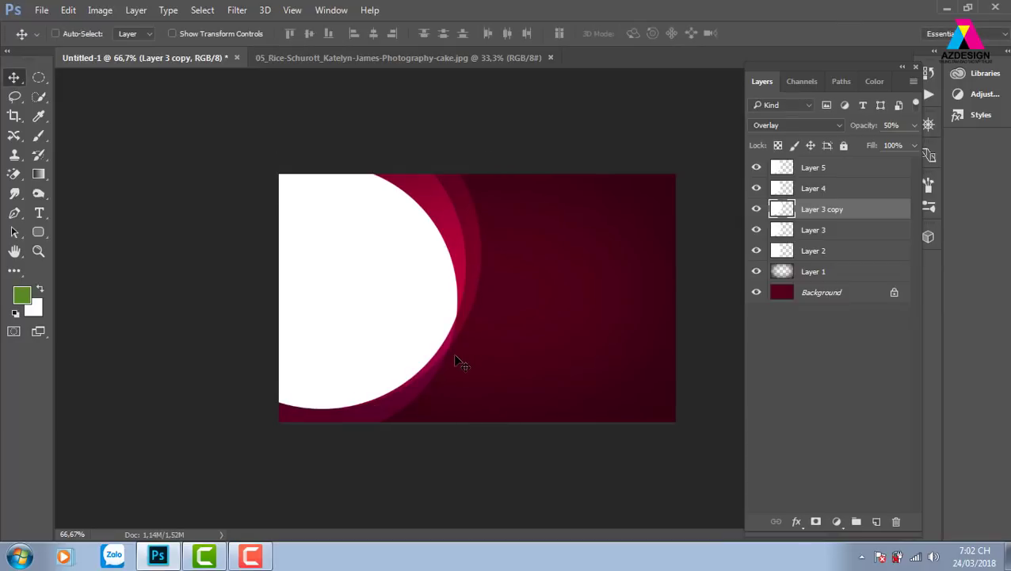
Add an enlarged Layer 2 copy, then make Layer 5 active.
right_click(381, 406)
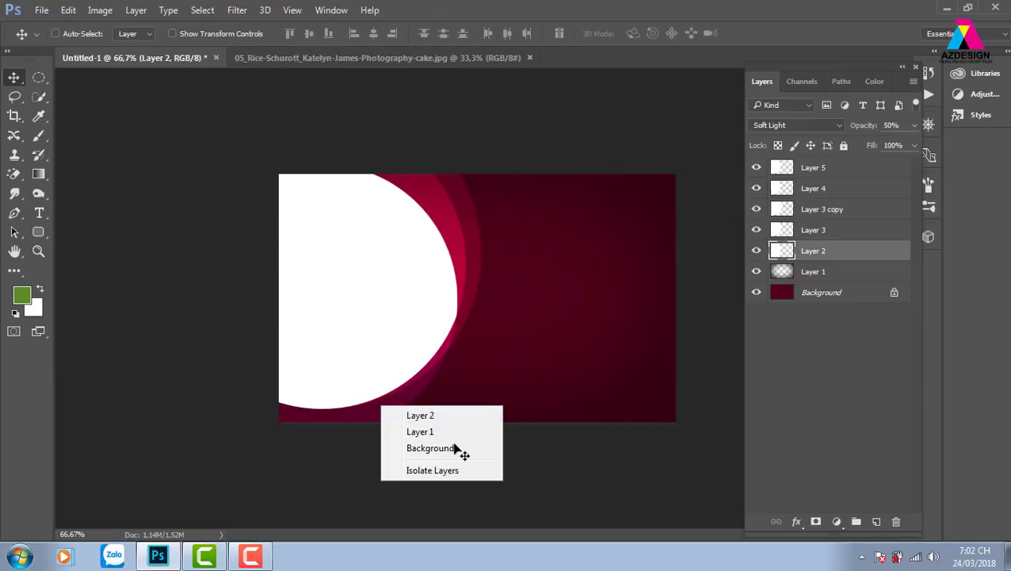
key("Escape")
mouse_move(458, 449)
left_mouse_down()
mouse_move(420, 368)
mouse_move(458, 440)
mouse_move(476, 446)
left_mouse_up()
key("ctrl+t")
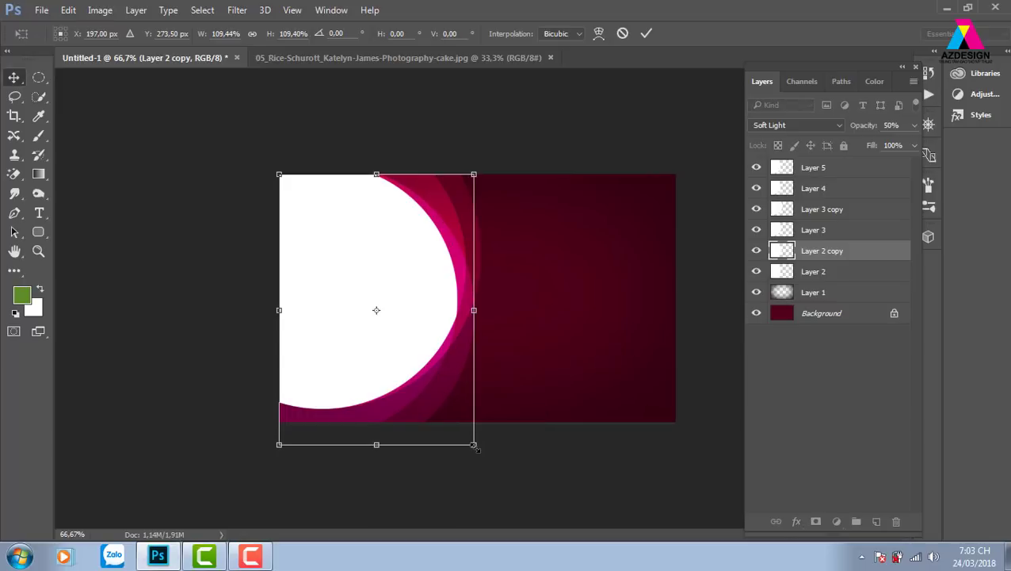
key("Return")
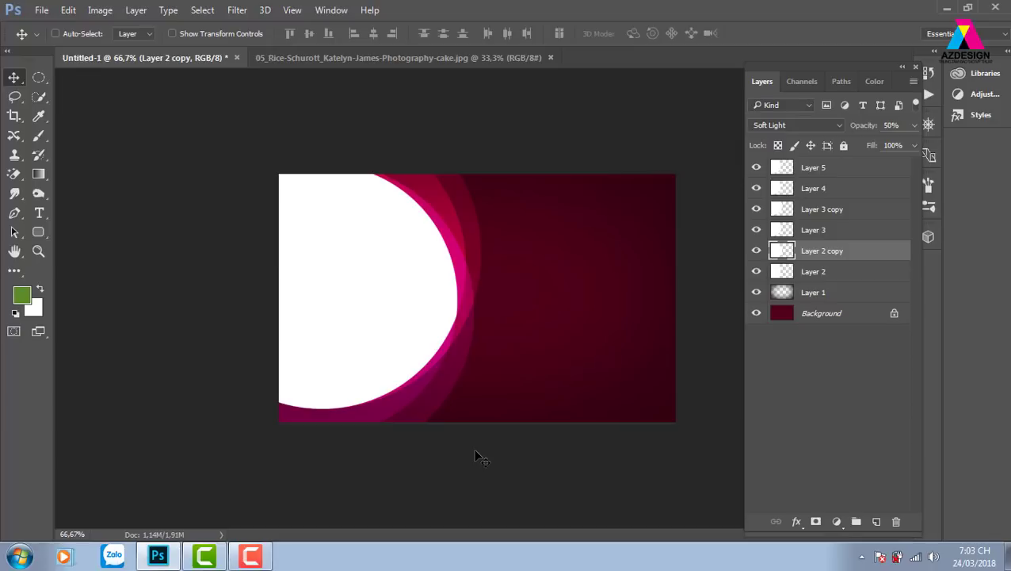
right_click(419, 247)
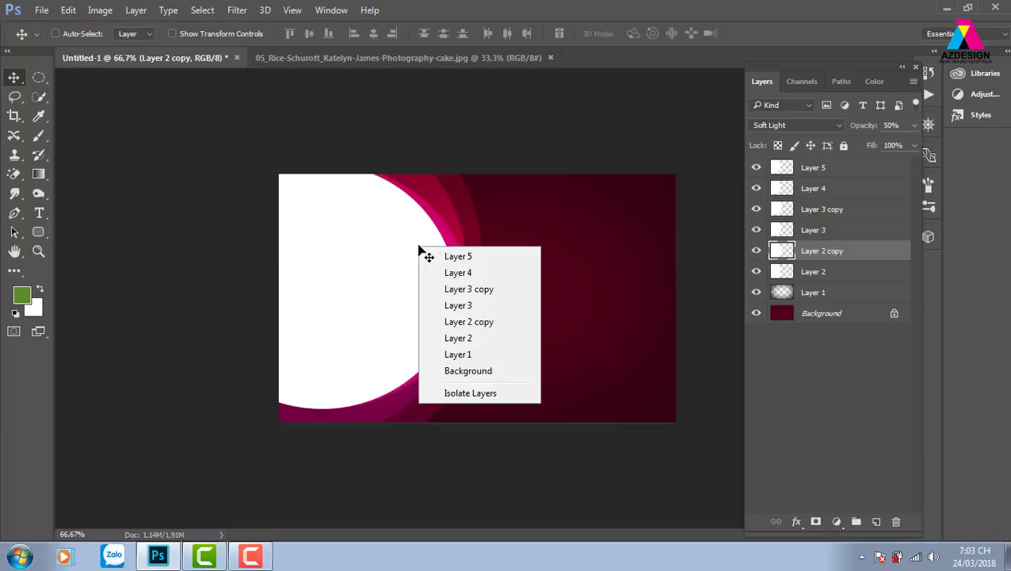
left_click(458, 257)
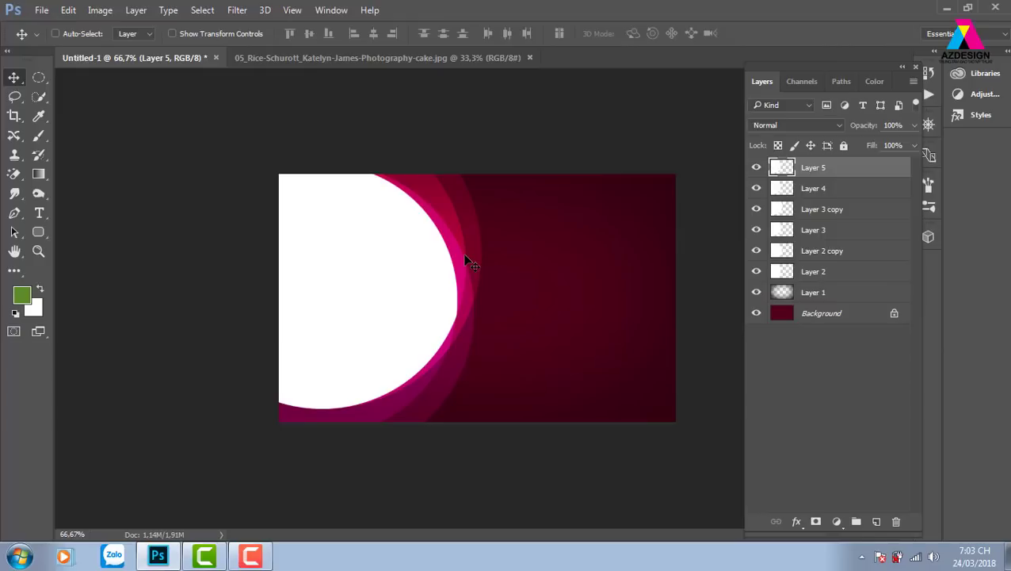
Turn a copy of the white circle black, narrow it to about 97%, then view the cake photo.
left_click_drag(468, 260, 480, 296, "alt")
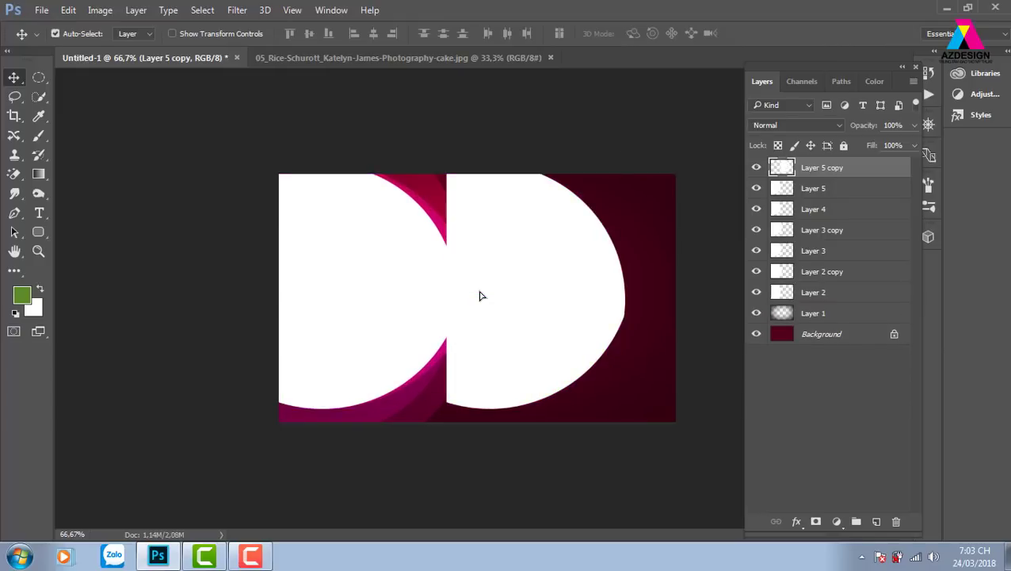
key("ctrl+z")
key("ctrl+i")
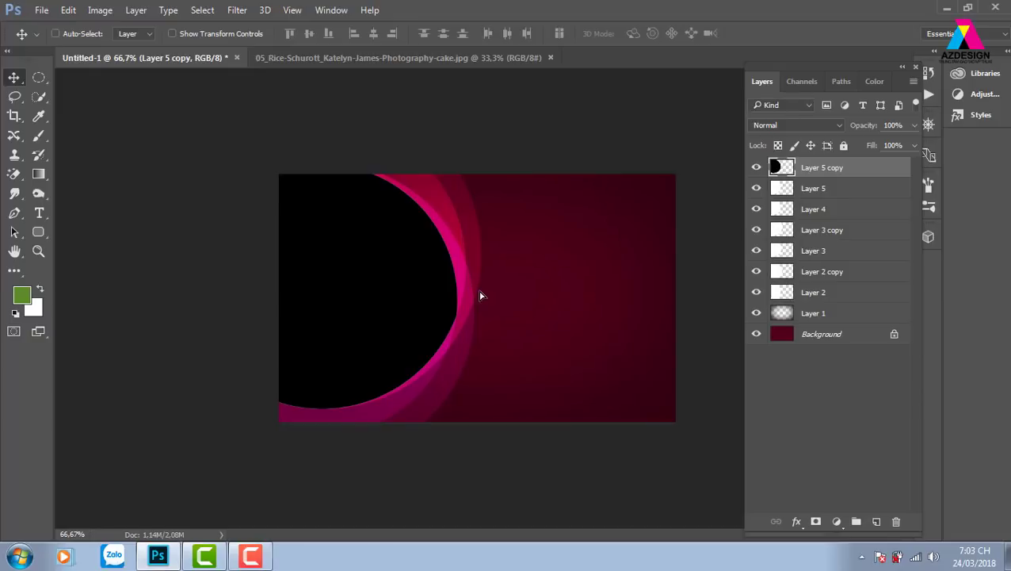
key("ctrl+t")
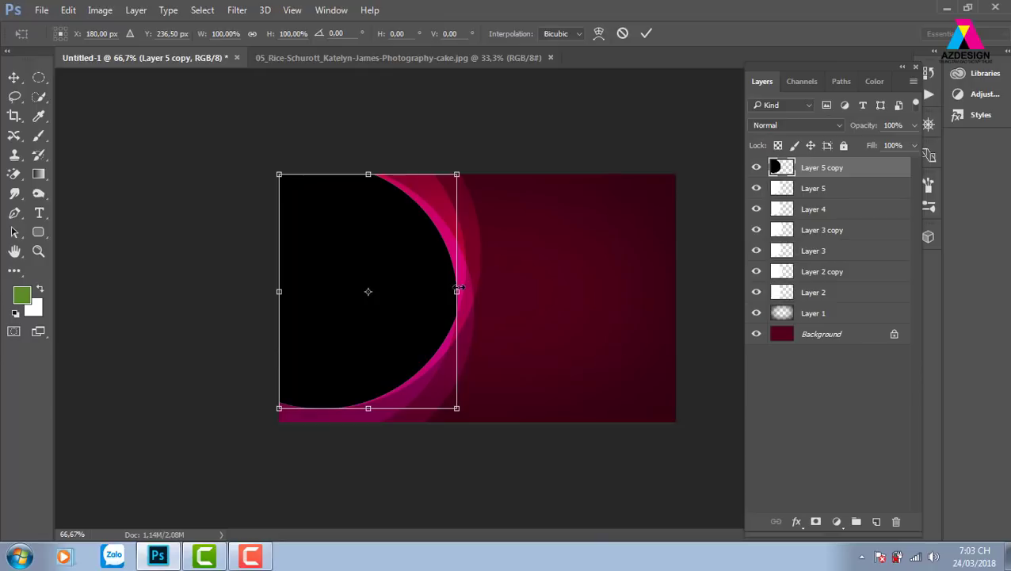
left_click_drag(456, 290, 451, 290)
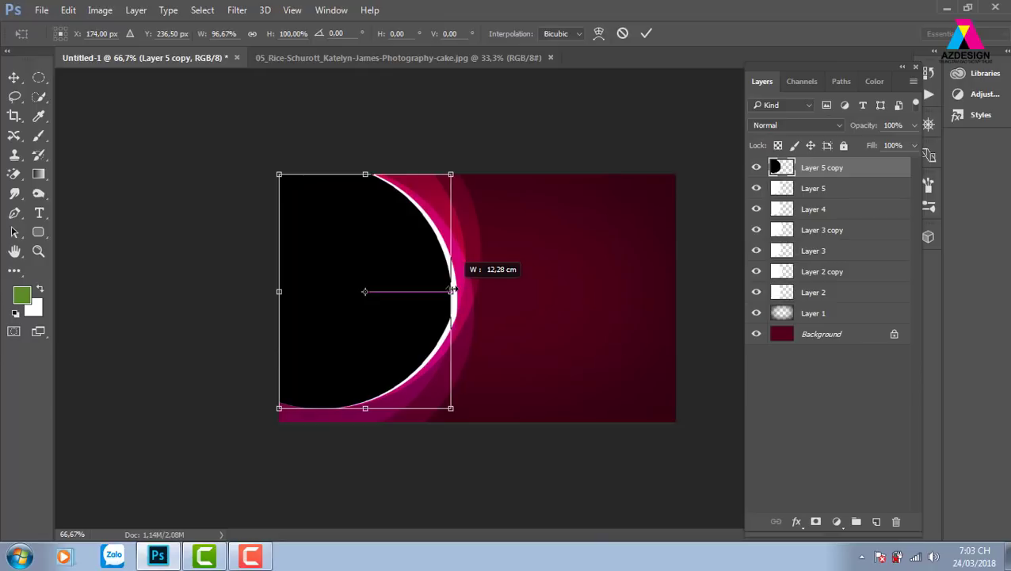
key("Return")
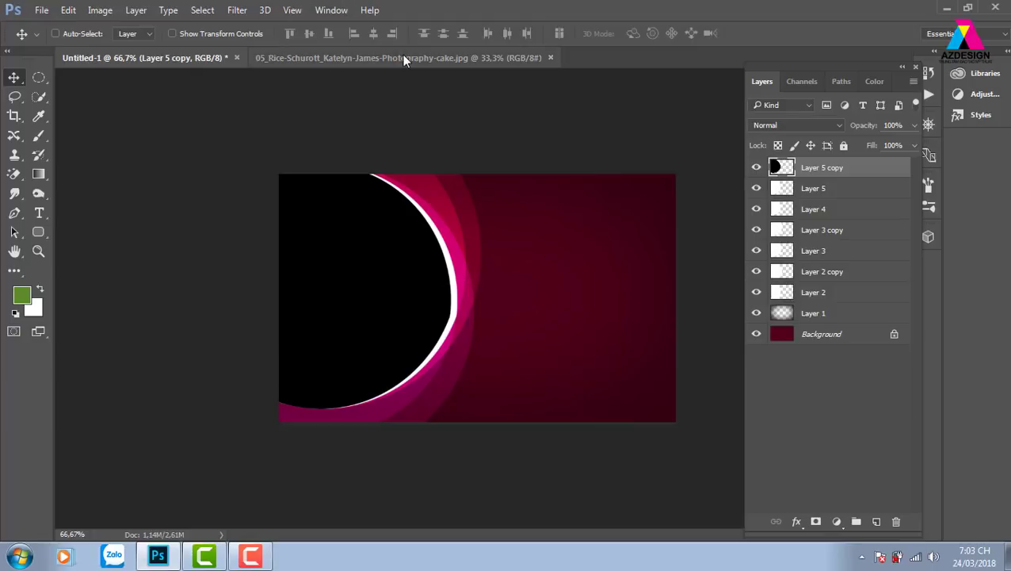
key("ctrl+Tab")
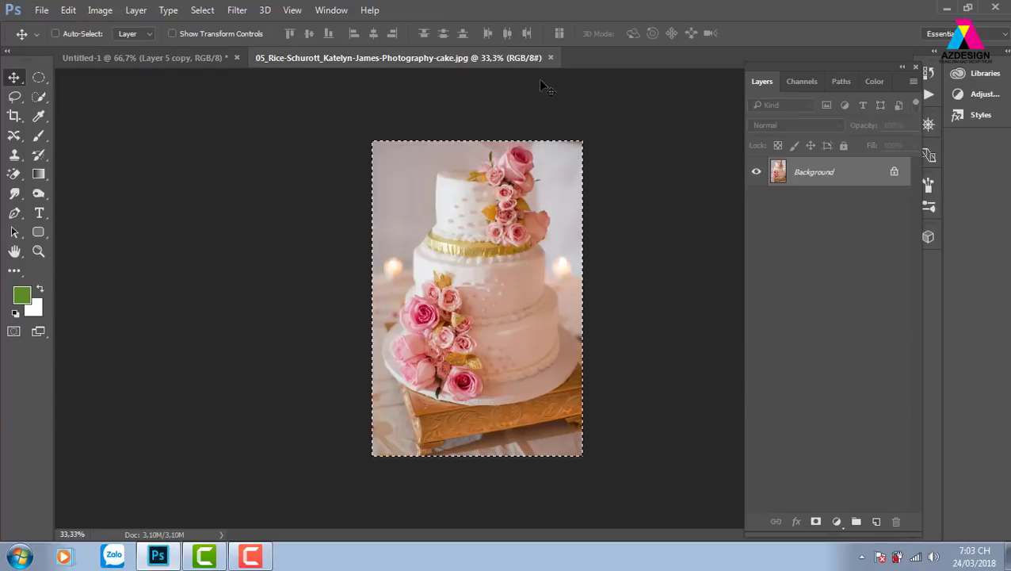
Close the cake photo, open the girl-in-hammock JPG, select all, then close it.
key("ctrl+w")
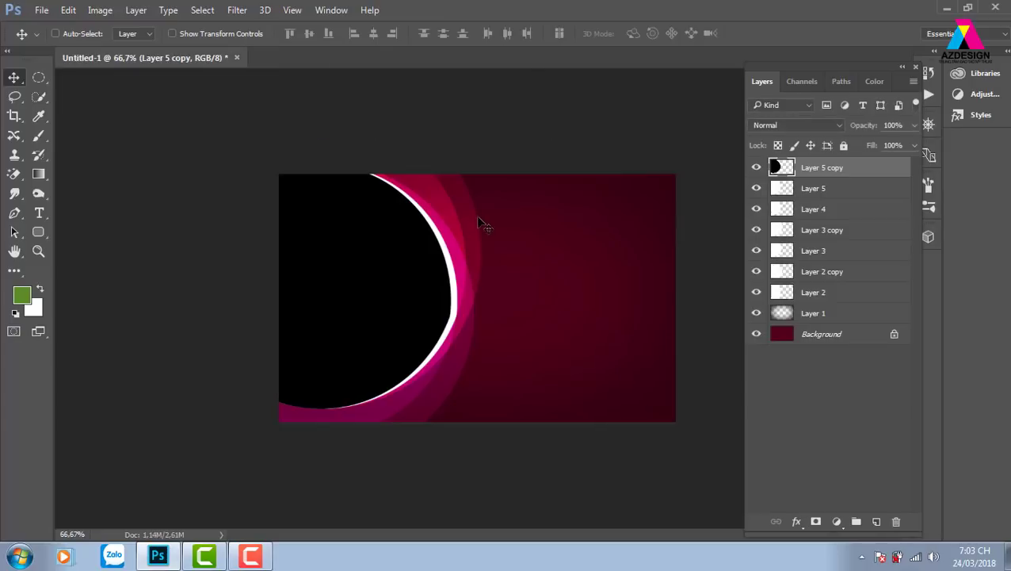
key("ctrl+o")
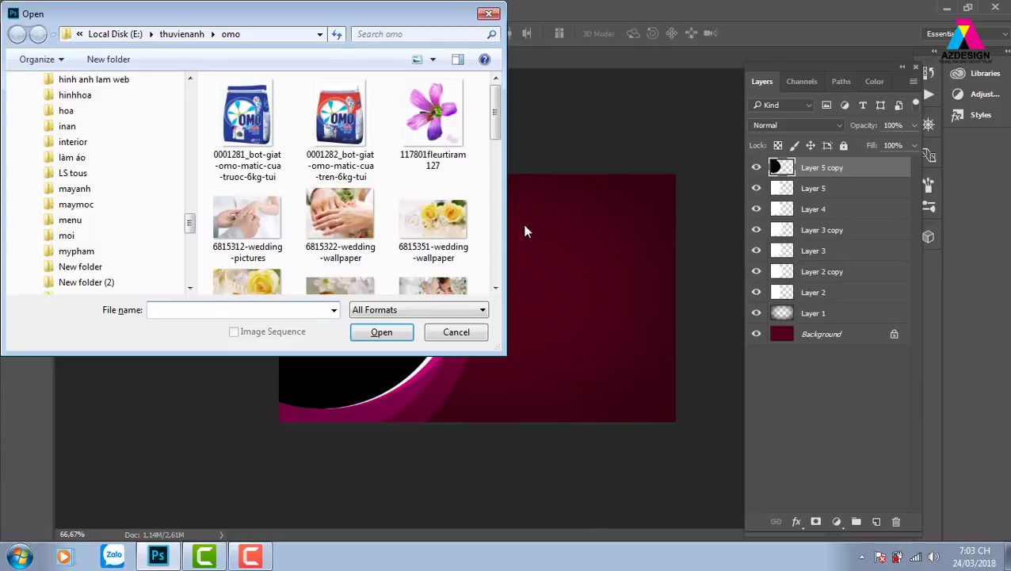
left_click_drag(496, 120, 496, 179)
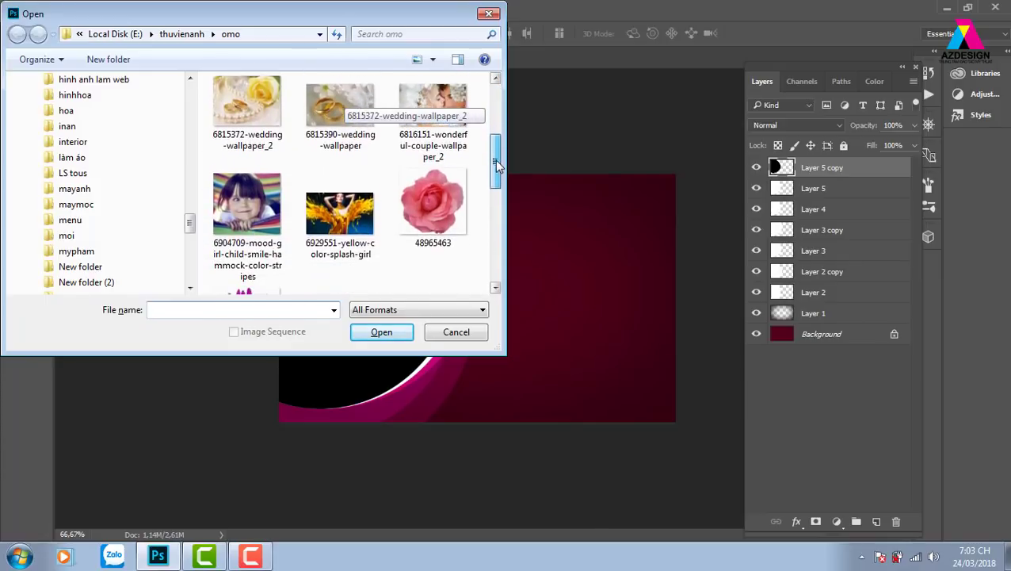
left_click(276, 206)
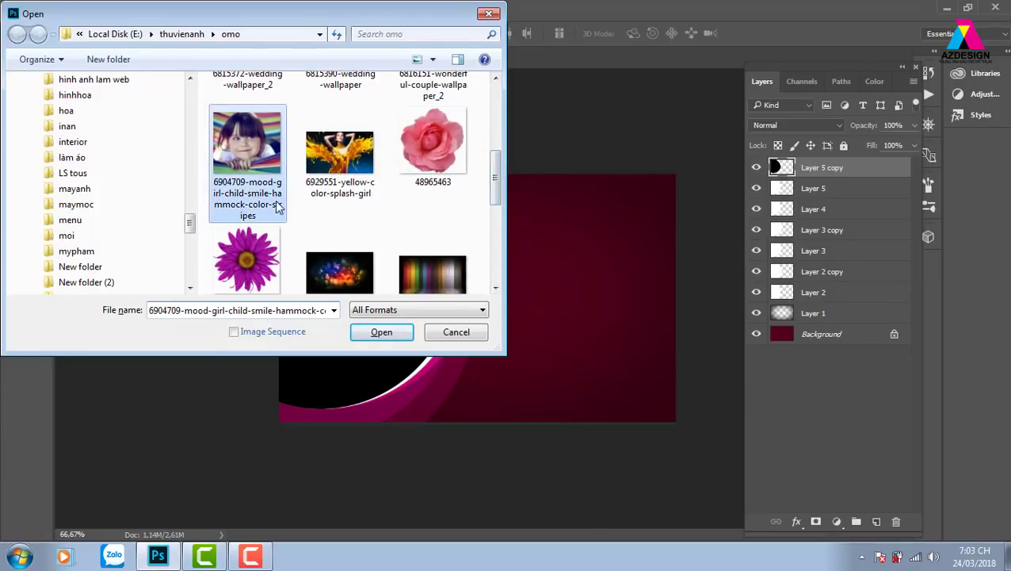
left_click(381, 332)
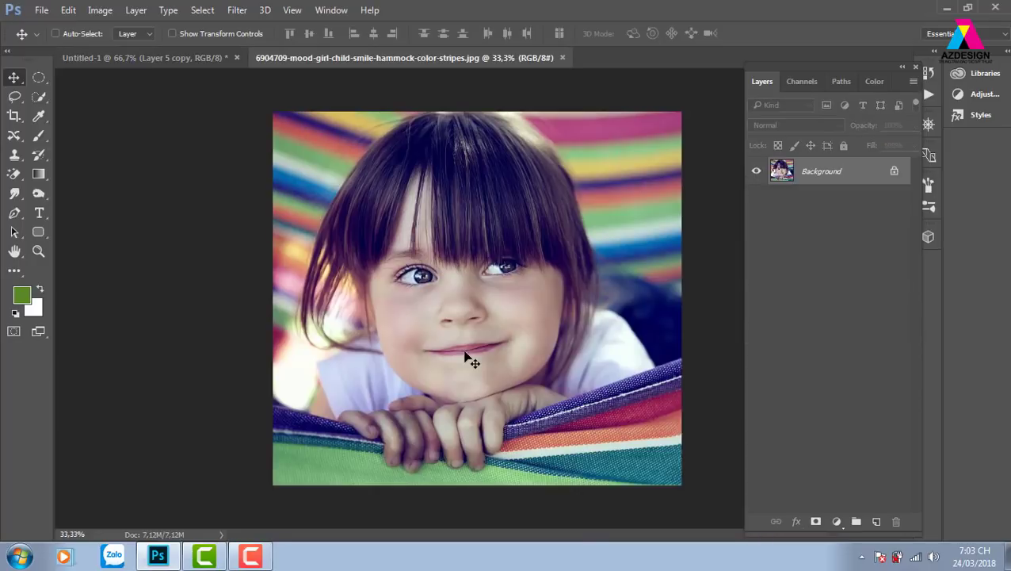
key("ctrl+a")
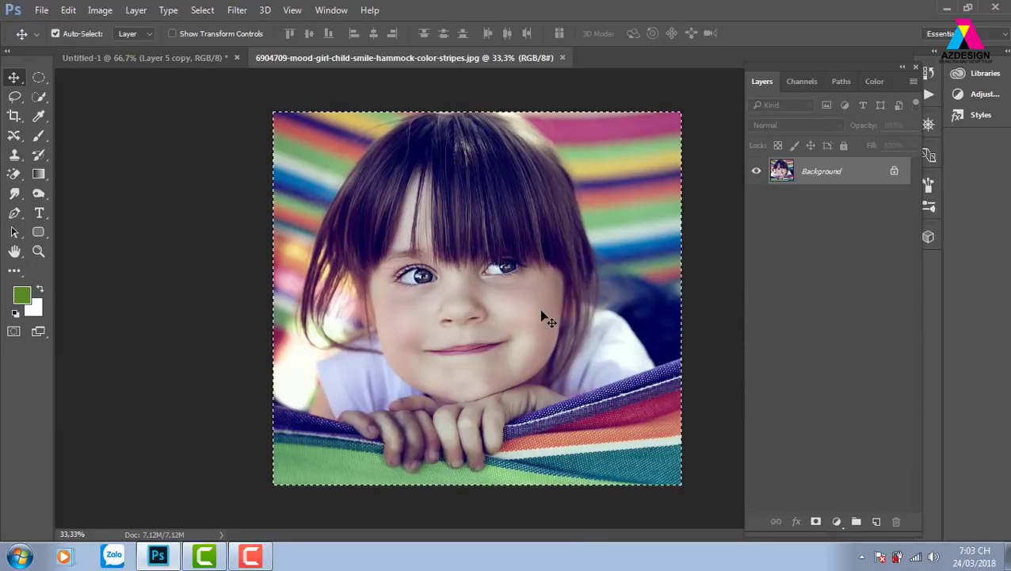
key("ctrl+w")
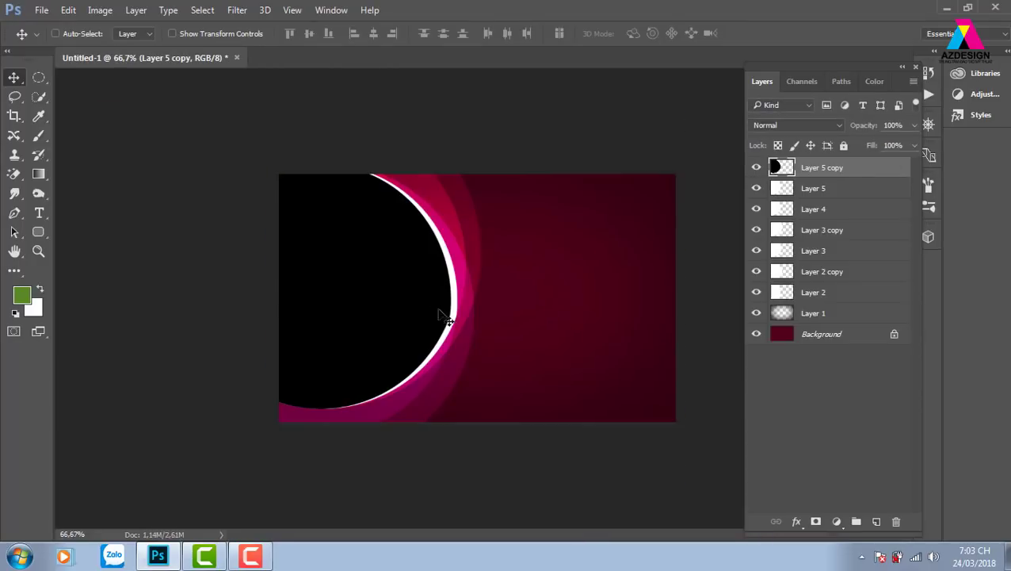
Paste the girl photo as Layer 6 and clip it to the black circle.
right_click(393, 274)
key("Escape")
key("ctrl+v")
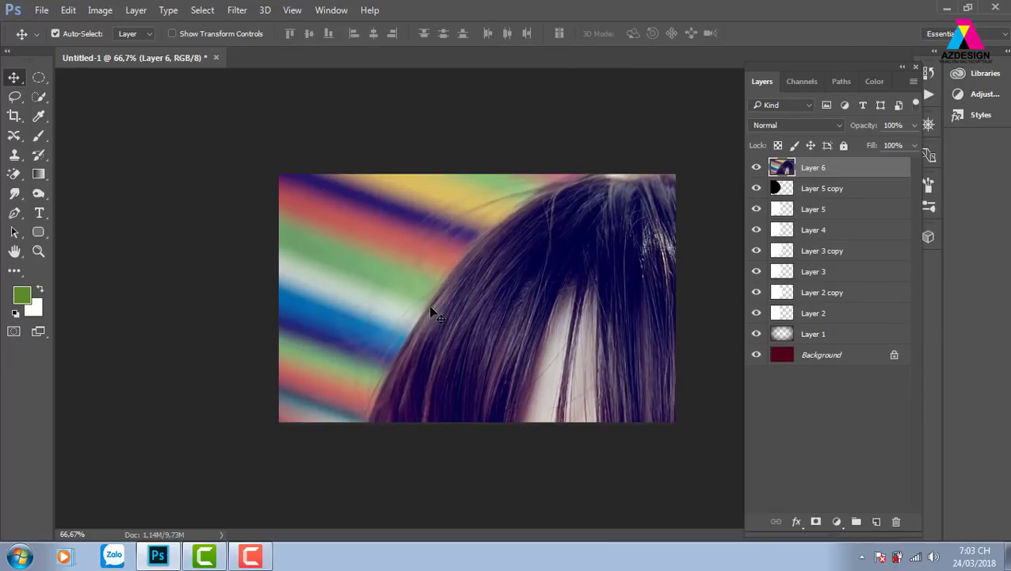
key("ctrl+alt+g")
Scale the girl photo to about 32% and position her face inside the circle.
key("ctrl+t")
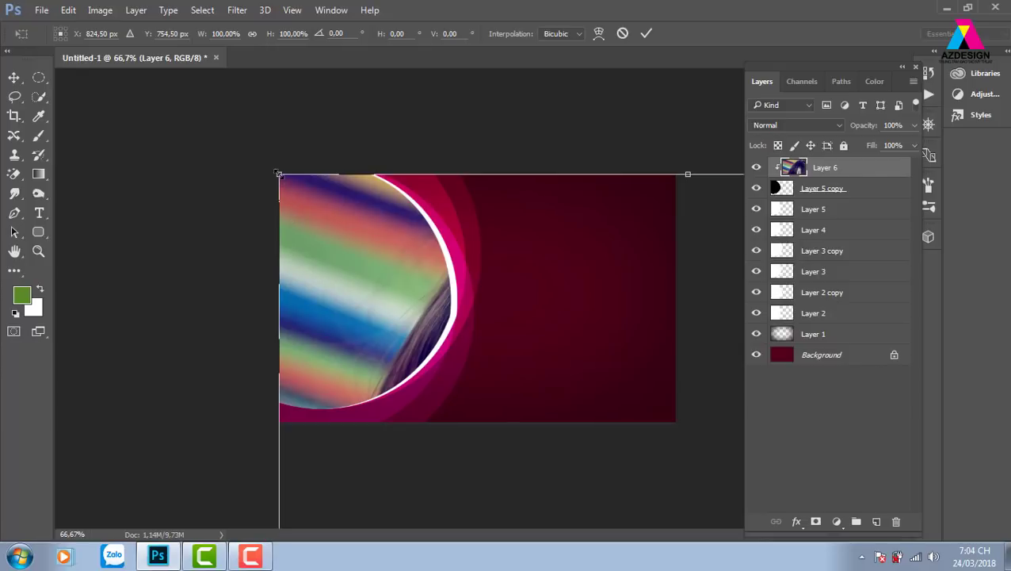
left_click_drag(279, 174, 451, 285)
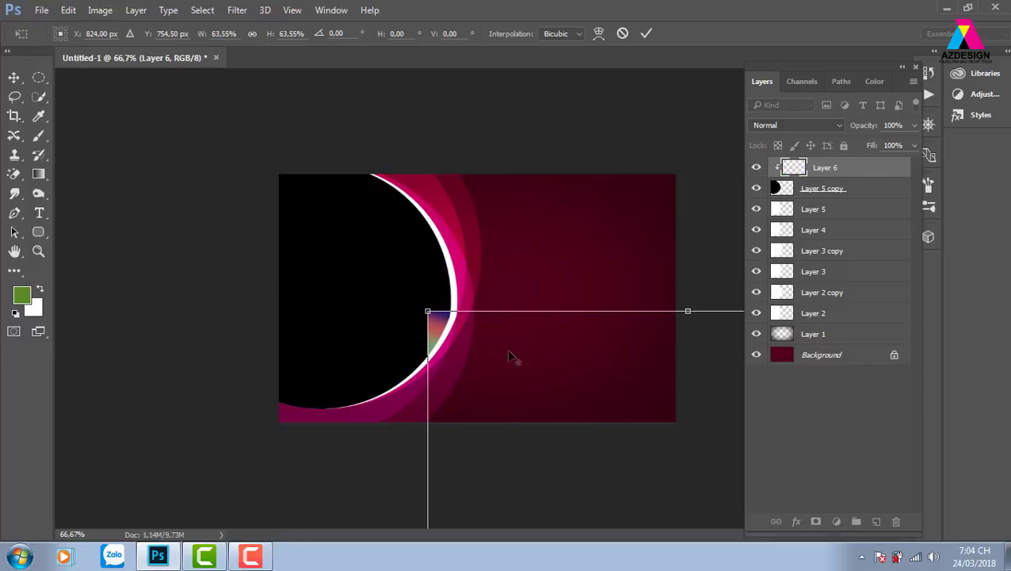
left_click_drag(492, 343, 308, 180)
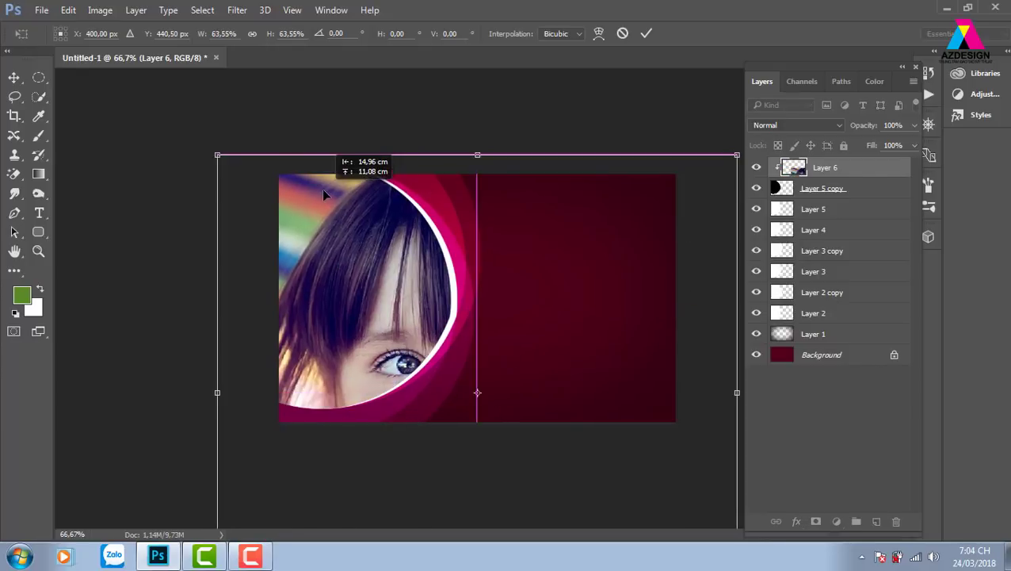
mouse_move(219, 151)
left_mouse_down()
mouse_move(390, 264)
mouse_move(356, 257)
left_mouse_up()
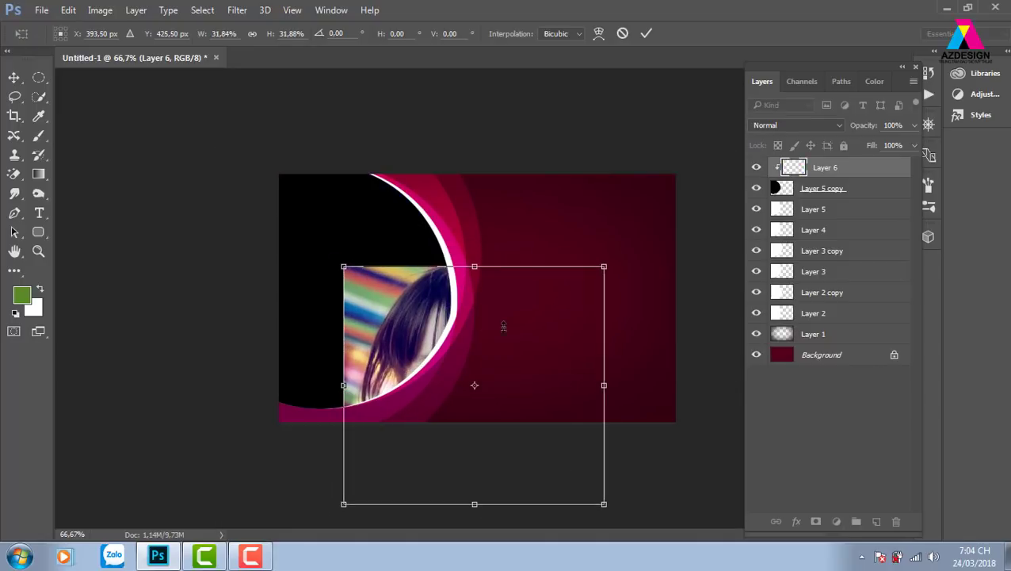
mouse_move(541, 332)
left_mouse_down()
mouse_move(411, 220)
mouse_move(421, 244)
left_mouse_up()
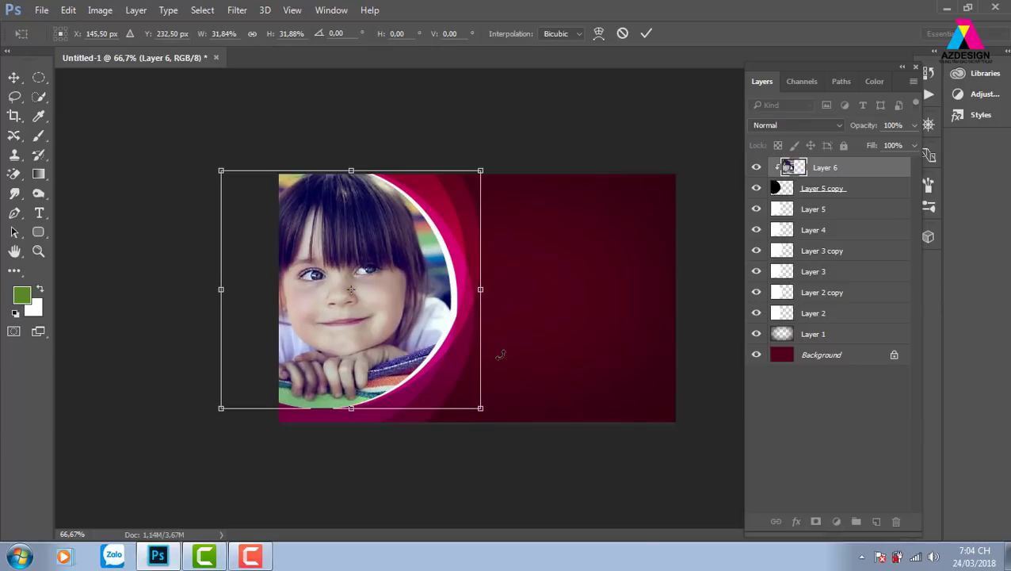
Commit the girl photo's resize on Layer 6 so her face fills the white-rimmed circle.
key("Return")
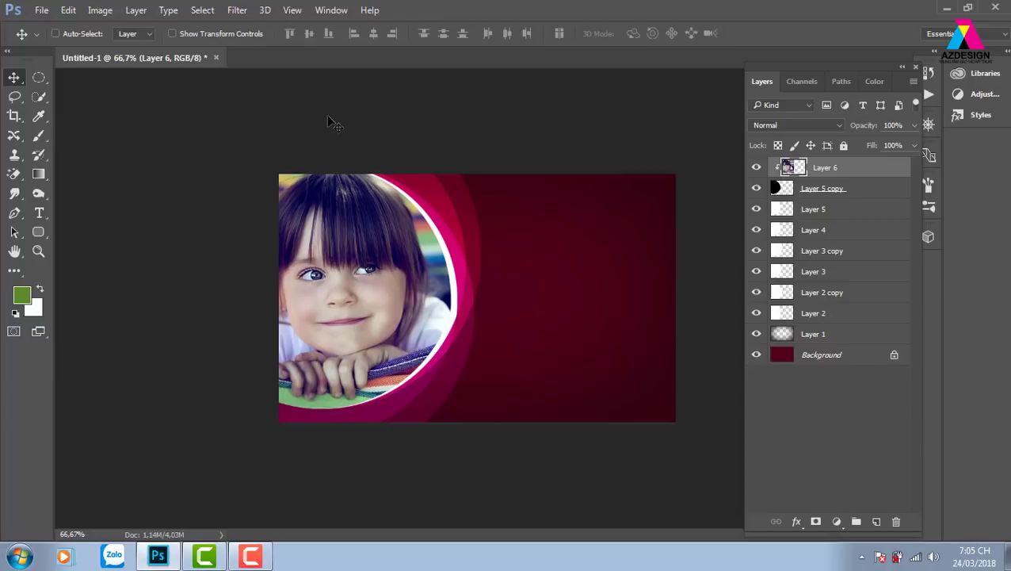
Discard the circle mockup and create a new blank 1200 × 1200 px document.
left_click(217, 62)
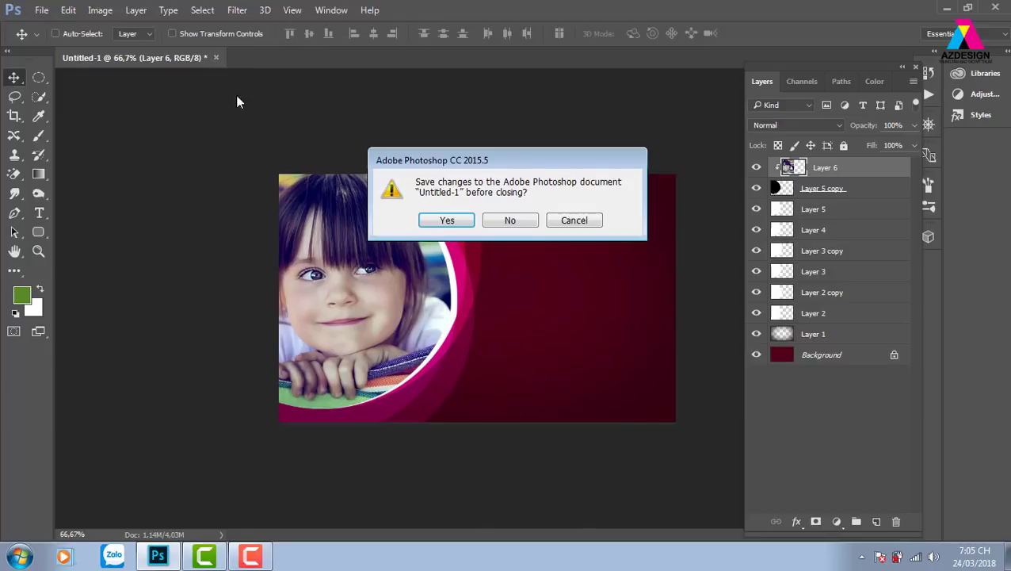
left_click(539, 227)
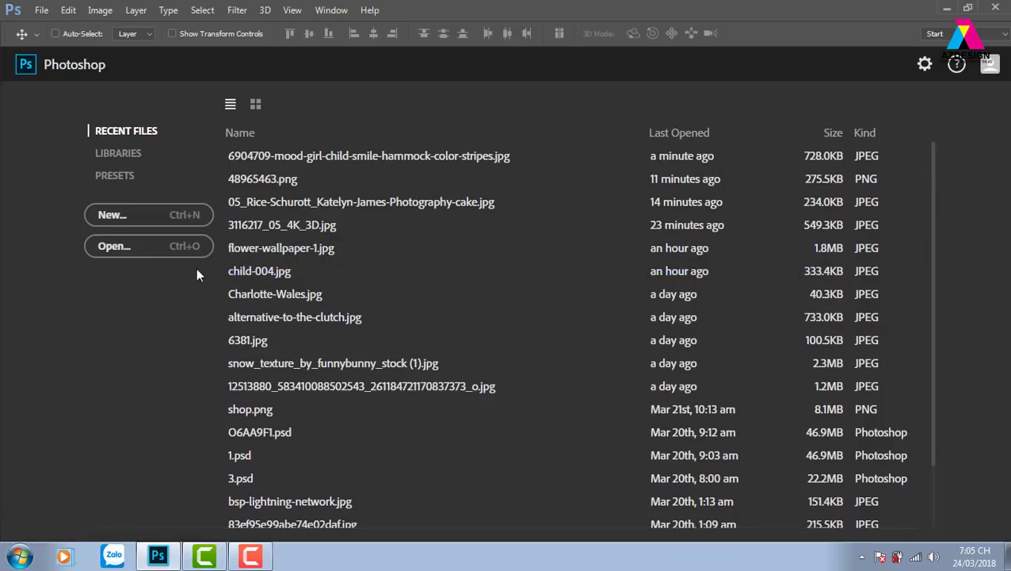
left_click(187, 216)
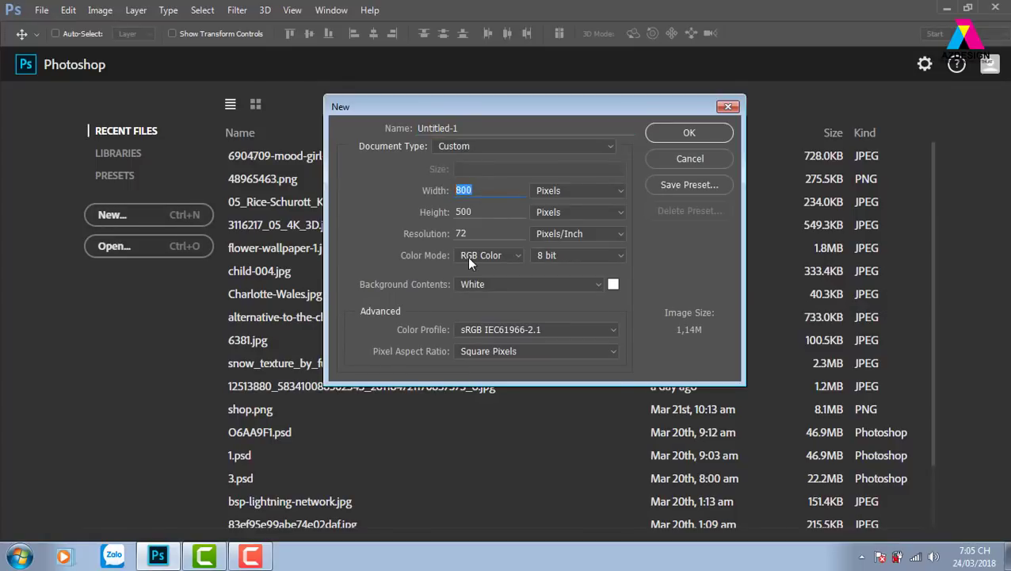
type("1200")
left_click_drag(488, 214, 376, 218)
type("120")
type("0")
left_click(690, 133)
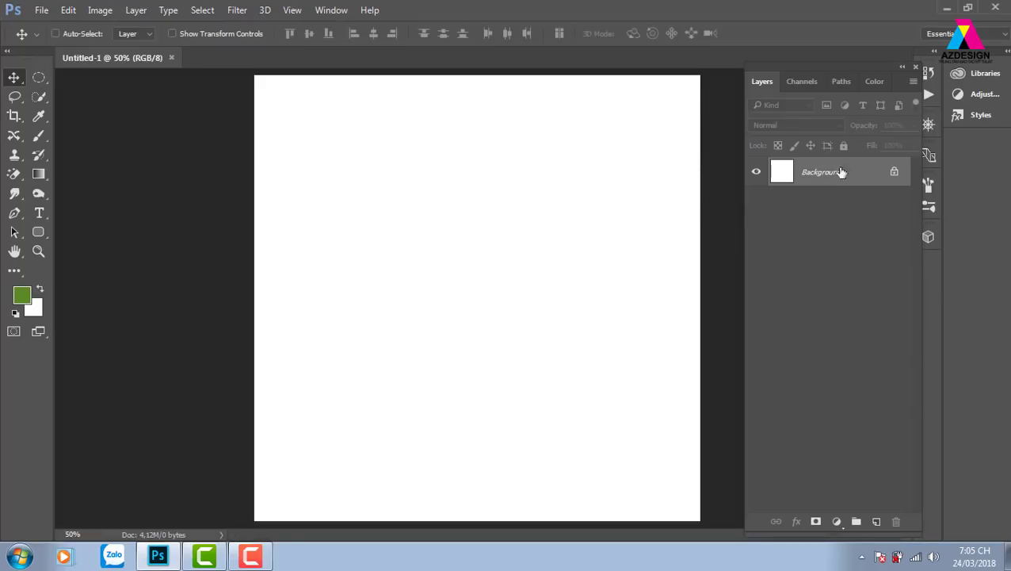
Hide the layers panel group and minimise everything to show the desktop.
left_click(917, 67)
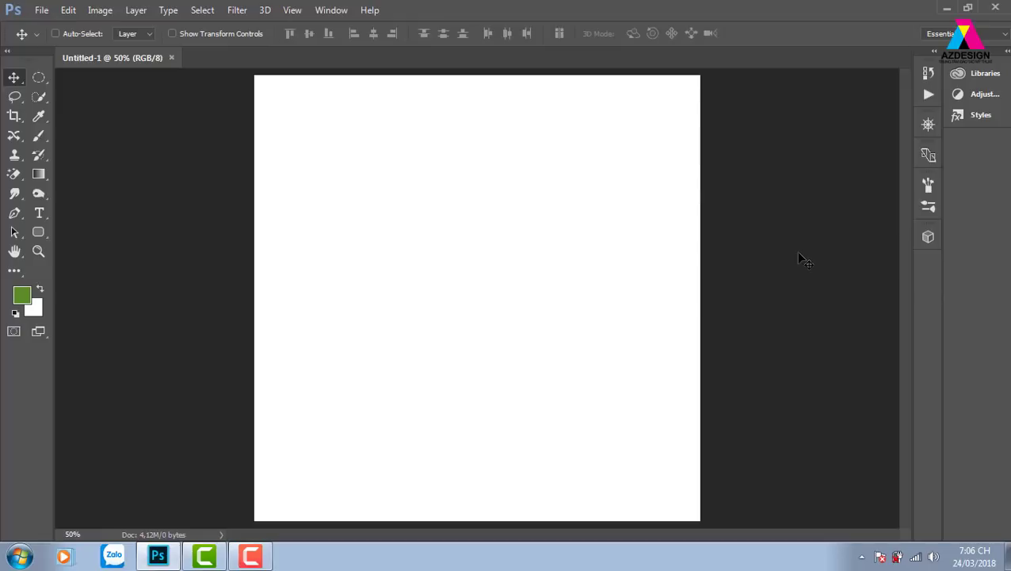
key("super+d")
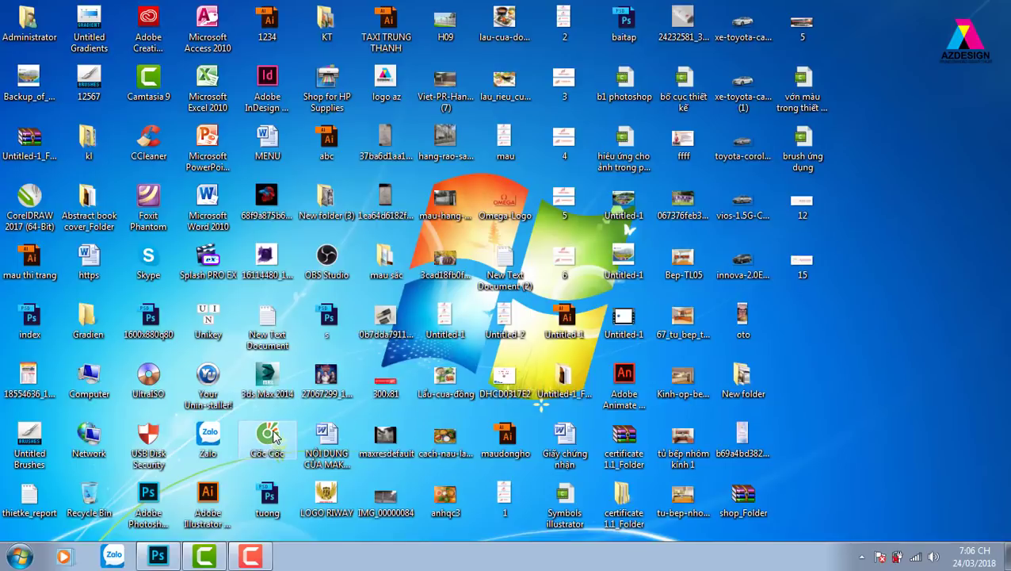
Restore Photoshop from the taskbar, showing the blank white Untitled-1 canvas.
left_click(157, 556)
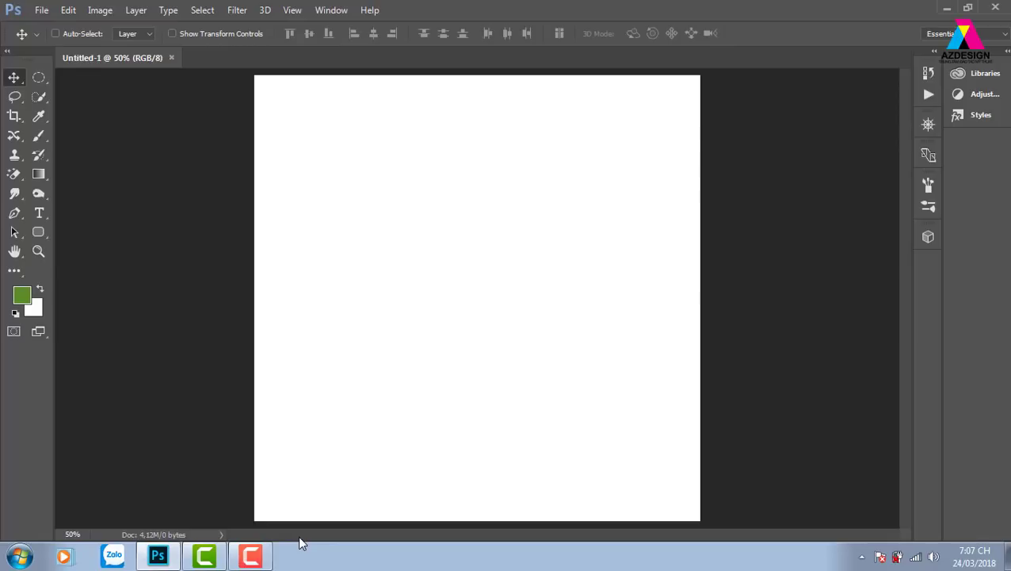
Open Windows Explorer on Computer with Win+E and maximise the window.
key("super+e")
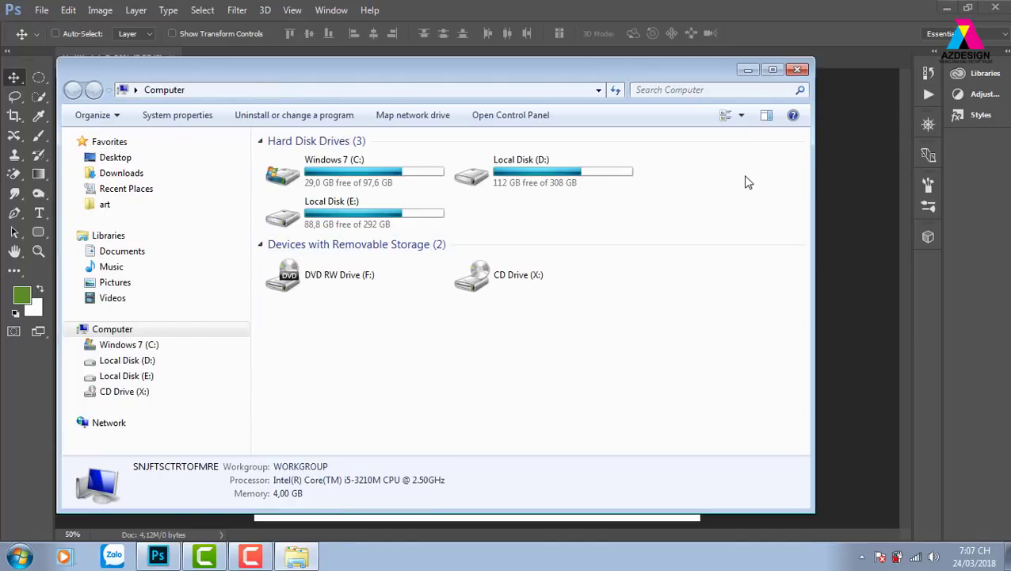
left_click(770, 72)
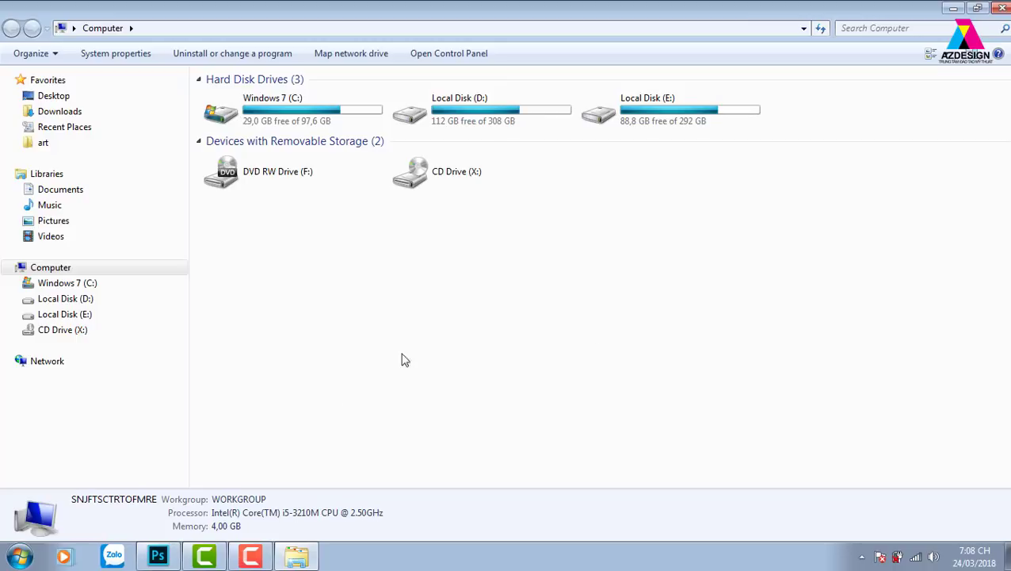
Return to Photoshop and make the Rectangular Marquee Tool active.
left_click(159, 556)
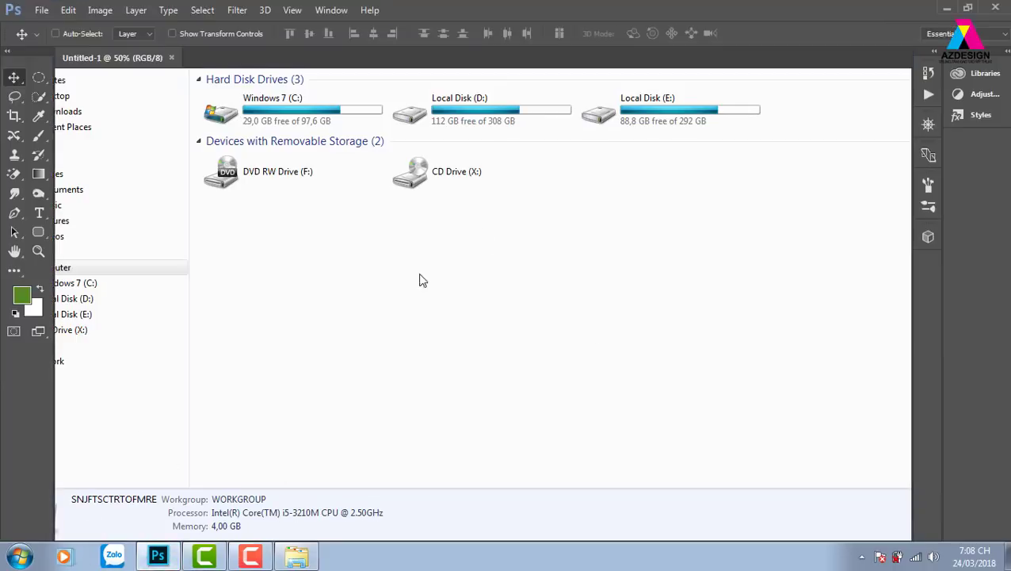
left_click(39, 79)
right_click(40, 79)
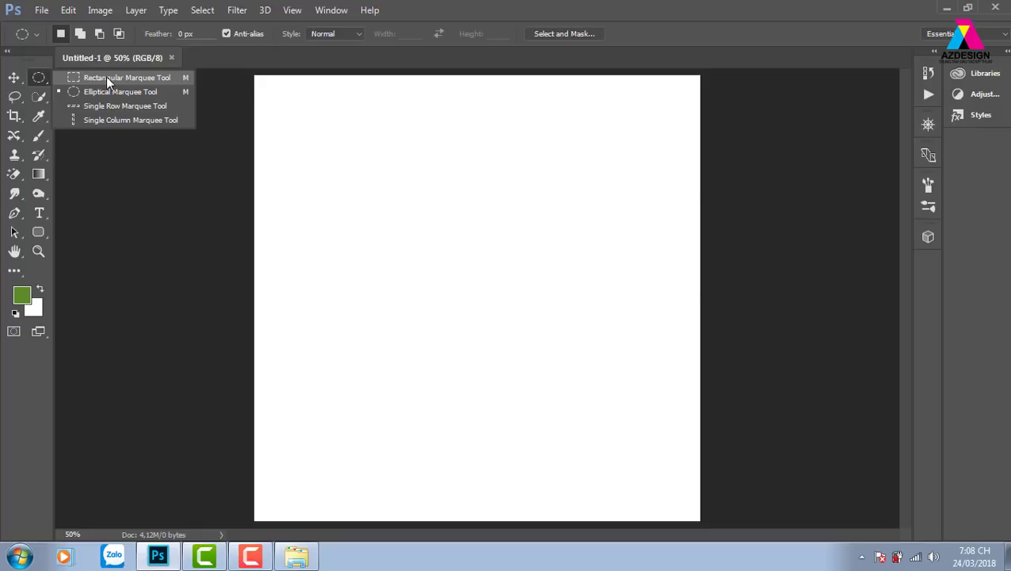
left_click(106, 77)
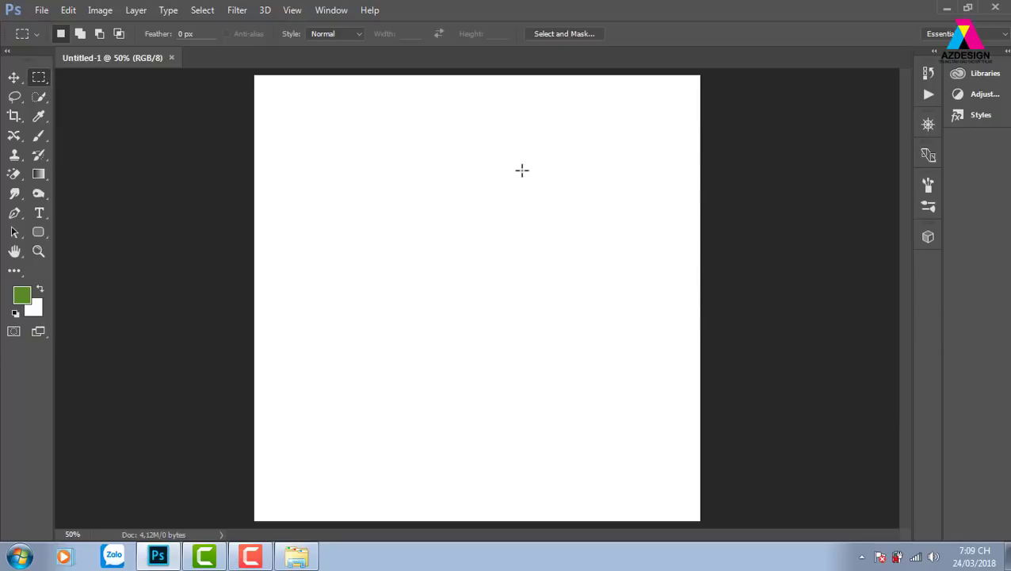
Show rulers around the canvas and keep their units in centimetres.
key("ctrl+r")
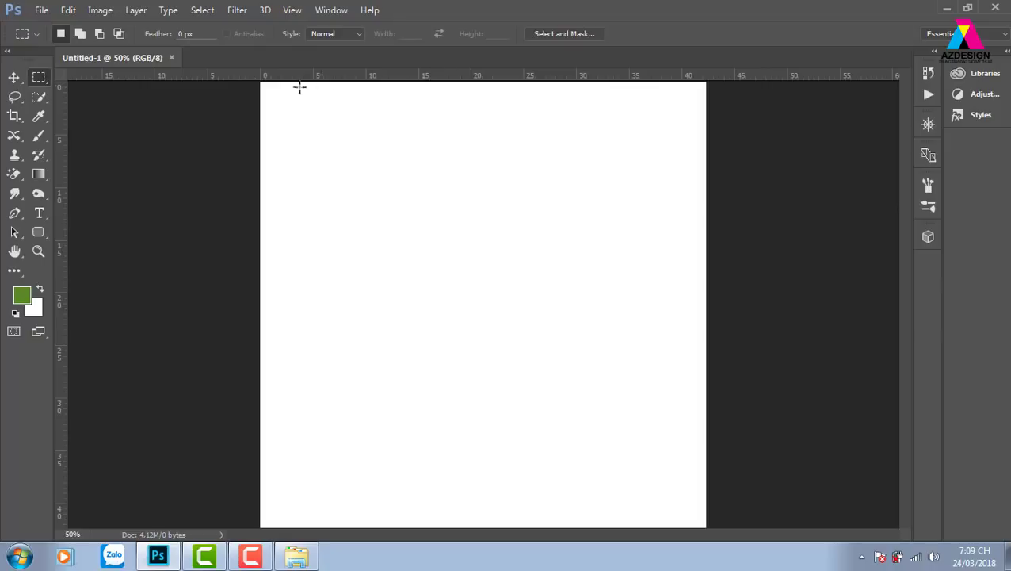
mouse_move(266, 76)
left_mouse_down()
mouse_move(318, 122)
mouse_move(542, 57)
left_mouse_up()
mouse_move(260, 144)
left_mouse_down()
mouse_move(708, 56)
mouse_move(311, 129)
left_mouse_up()
key("ctrl+d")
right_click(659, 78)
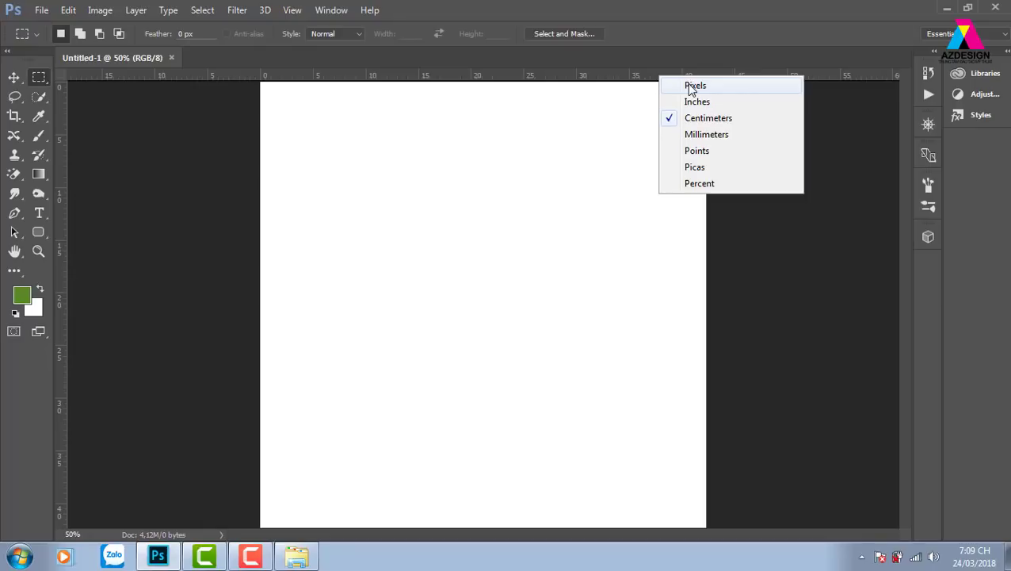
left_click(538, 189)
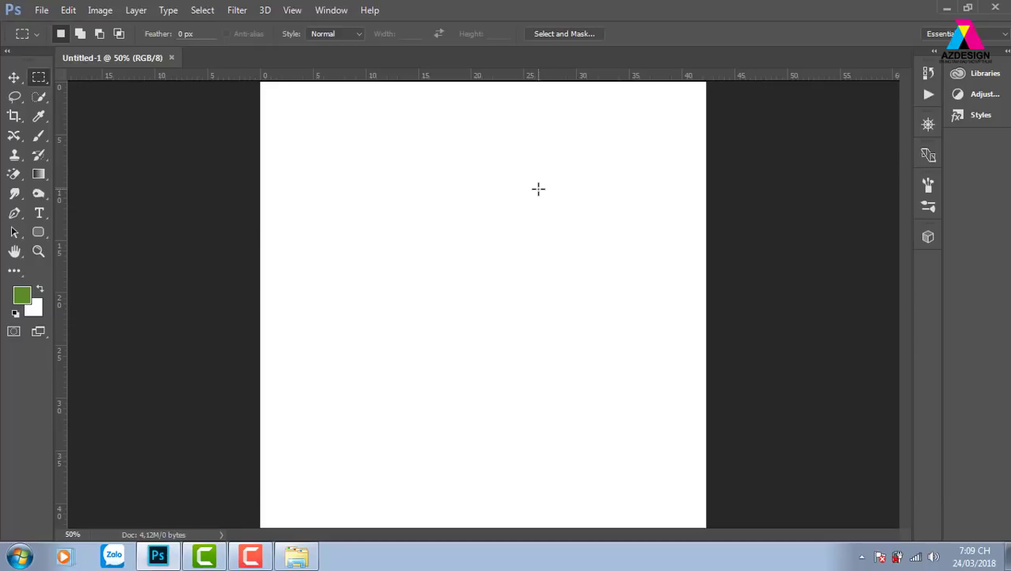
Hide the rulers and set the Rectangular Marquee to Fixed Size 1200 × 90 px.
key("ctrl+r")
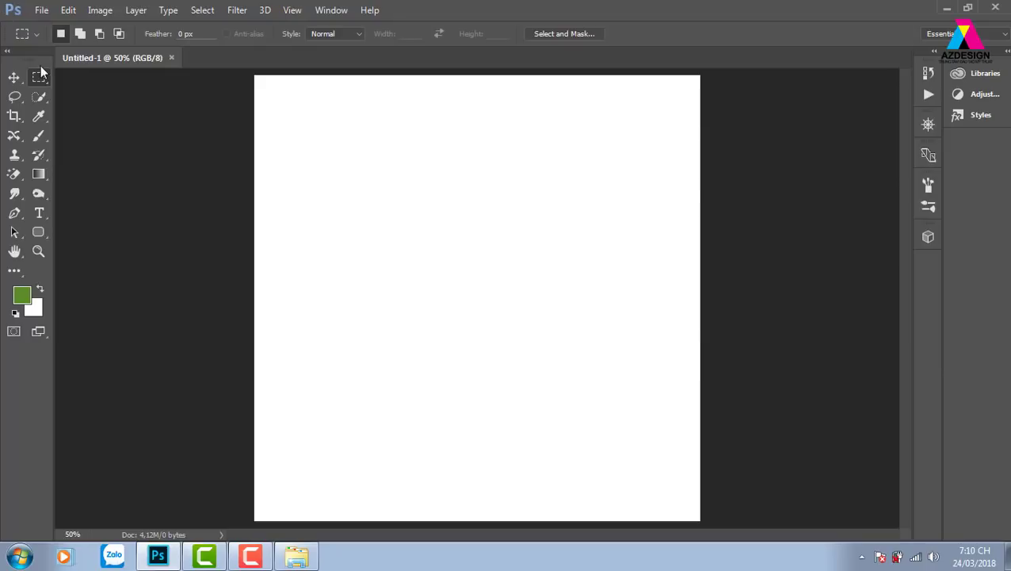
left_click(352, 33)
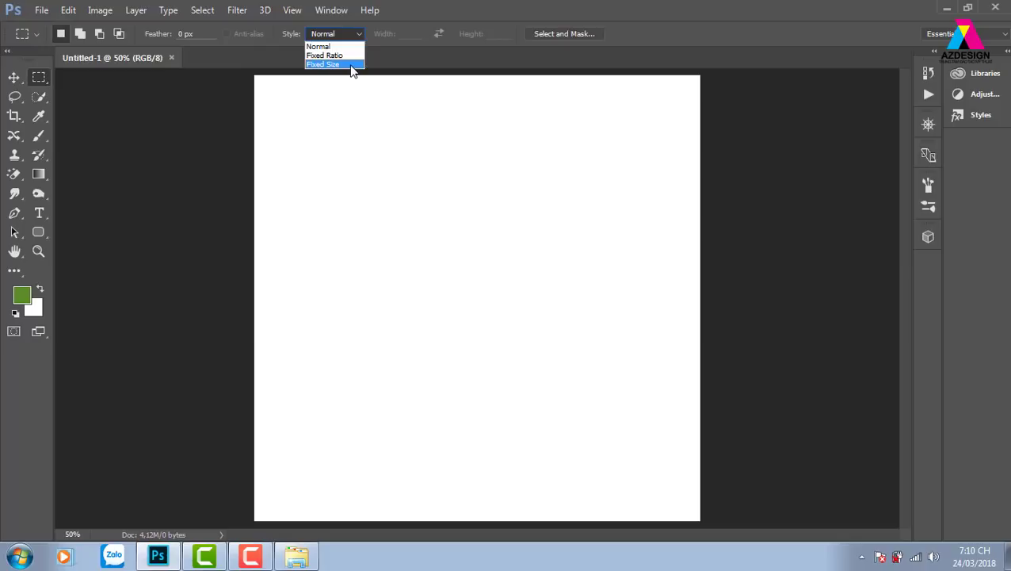
left_click(353, 65)
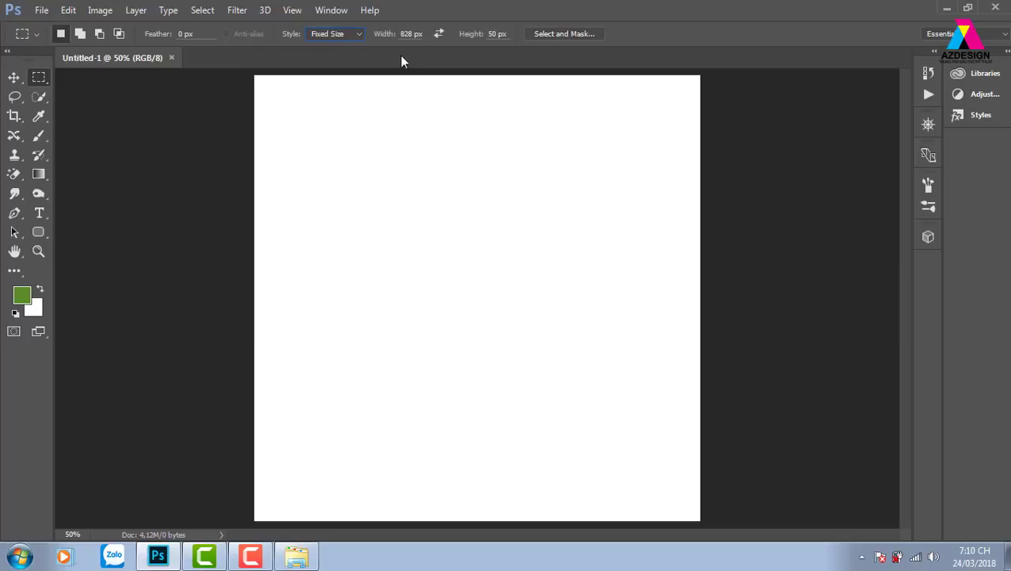
double_click(407, 33)
type("1200")
key("Tab")
type("90")
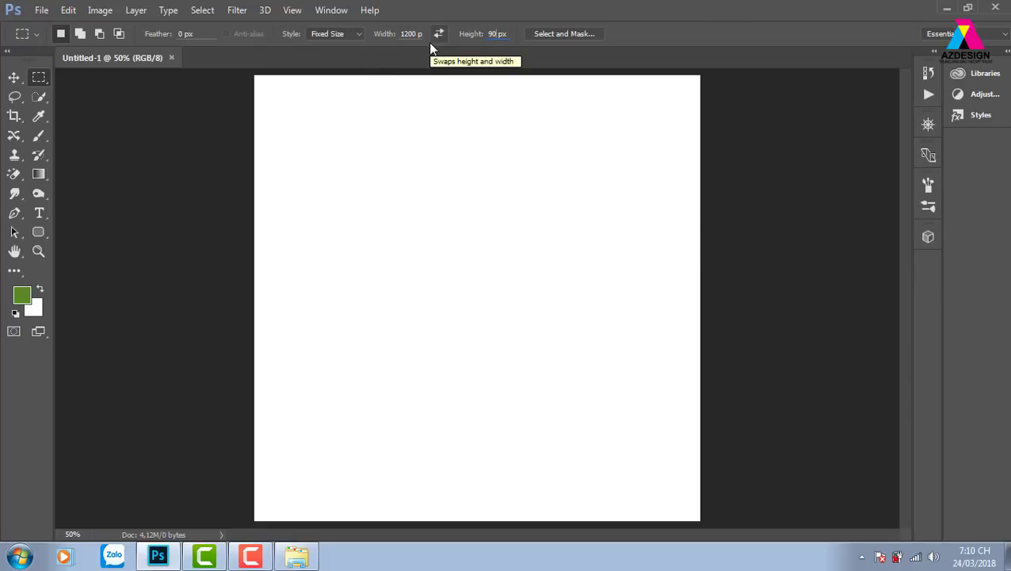
key("Return")
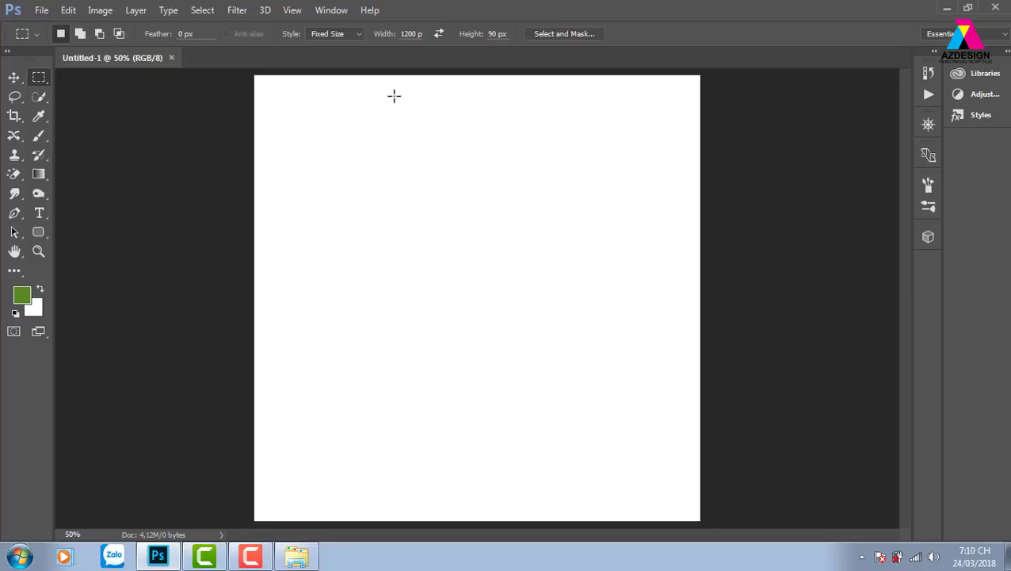
Fill a 1200 × 90 px selection at the canvas top with green on new Layer 1.
left_click(394, 96)
left_click_drag(546, 108, 546, 91)
key("F7")
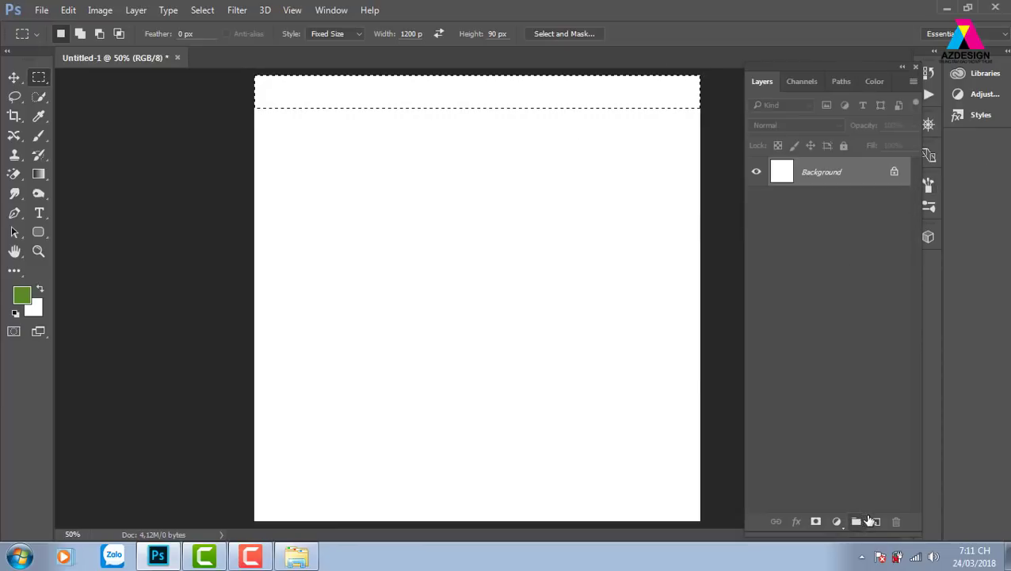
left_click(871, 521)
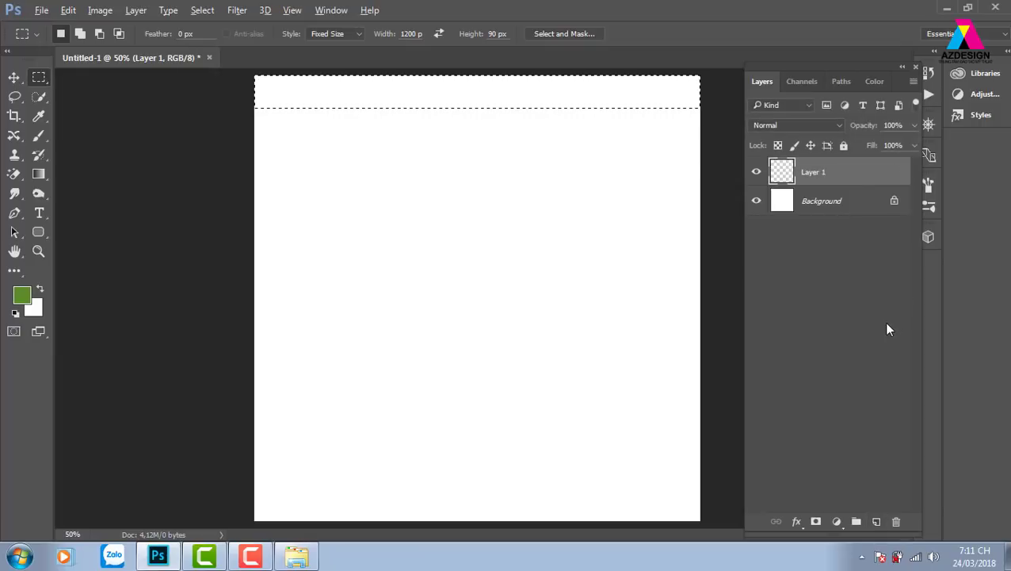
key("alt+BackSpace")
key("v")
key("ctrl+d")
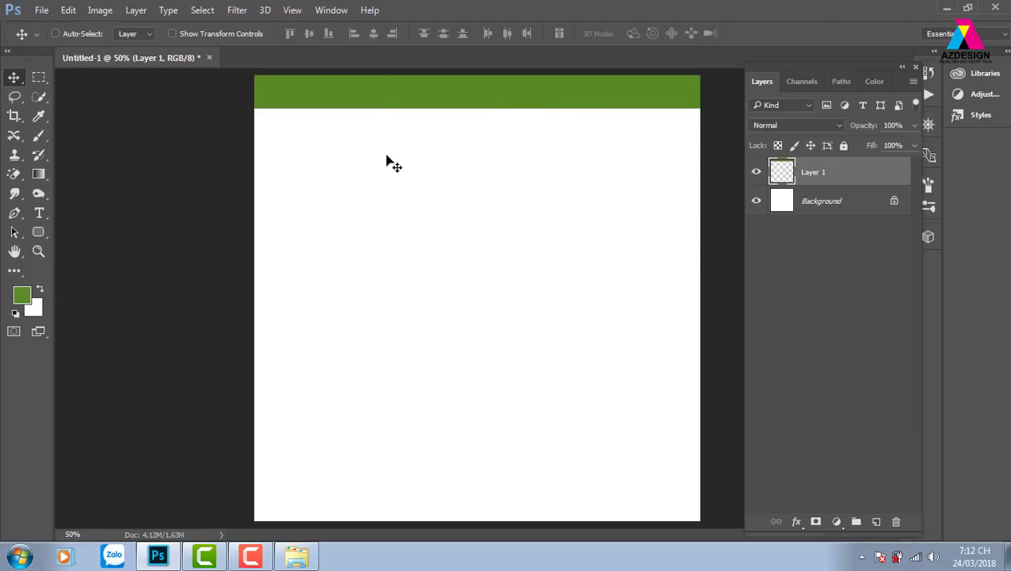
left_click_drag(394, 164, 394, 164)
In the Open dialog, browse to the tuwlieu logo folder on Local Disk (D:).
key("ctrl+o")
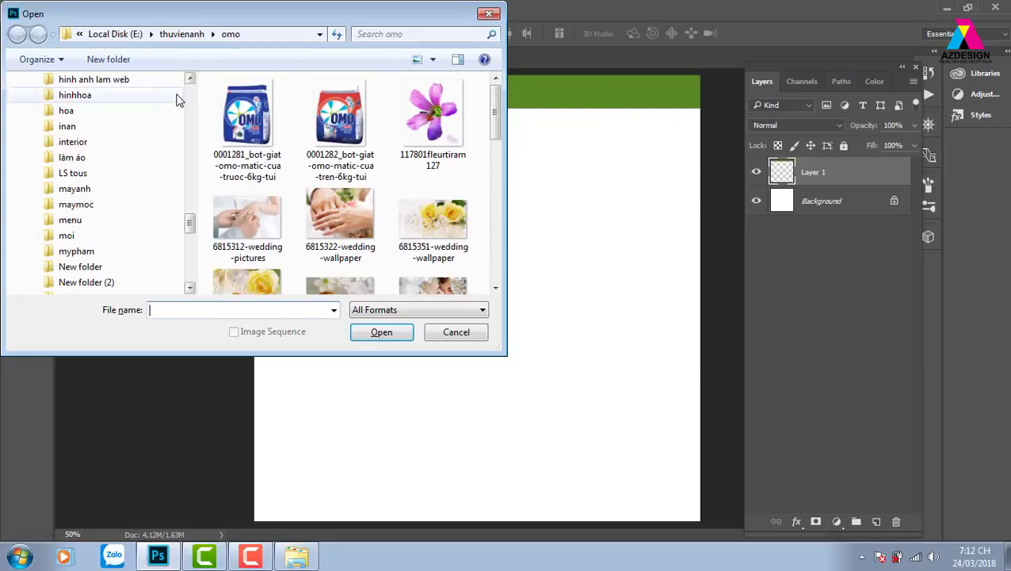
left_click(193, 37)
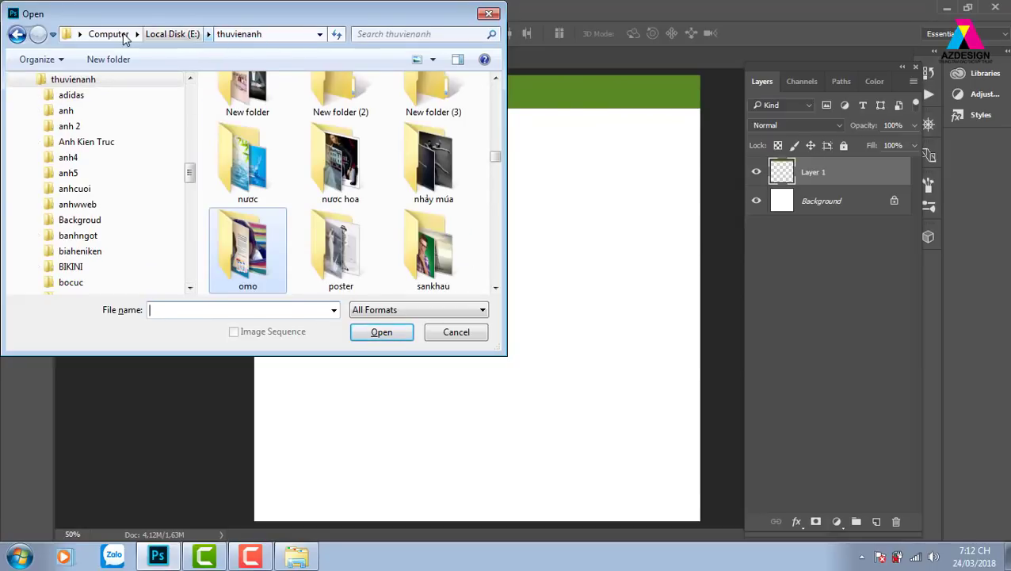
left_click(138, 36)
left_click(175, 83)
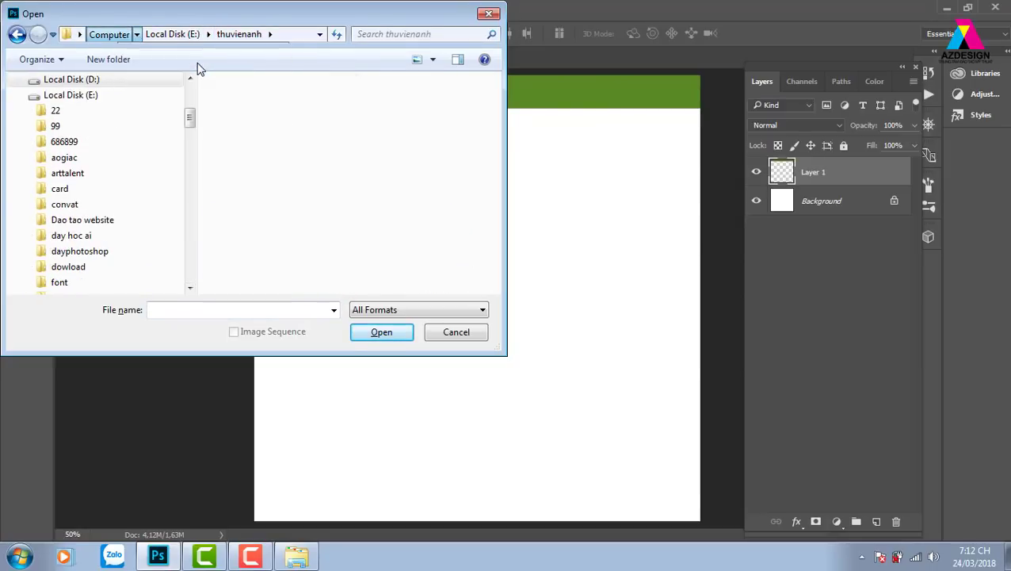
left_click(349, 128)
scroll(349, 129, "down", 5)
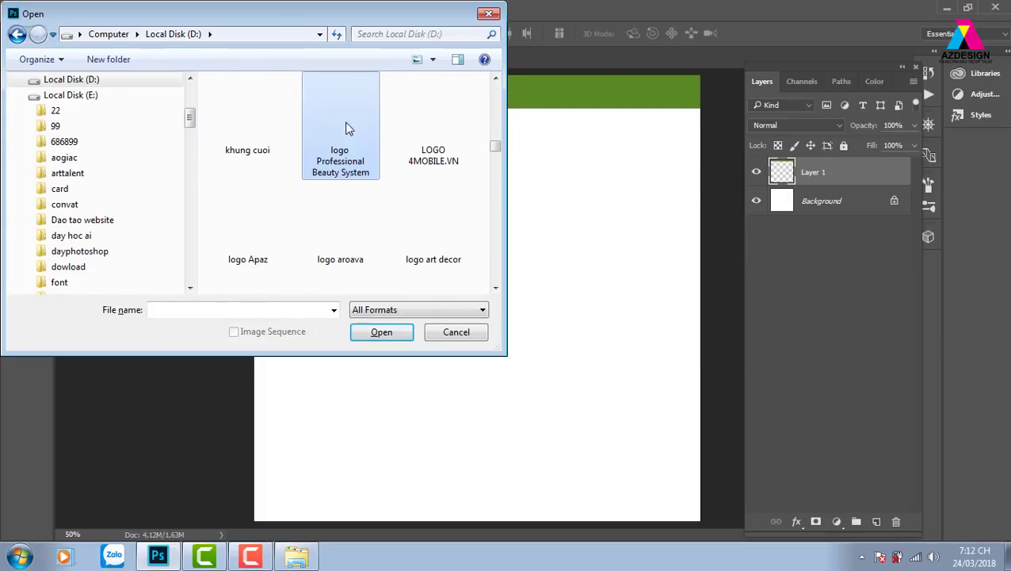
scroll(346, 128, "down", 5)
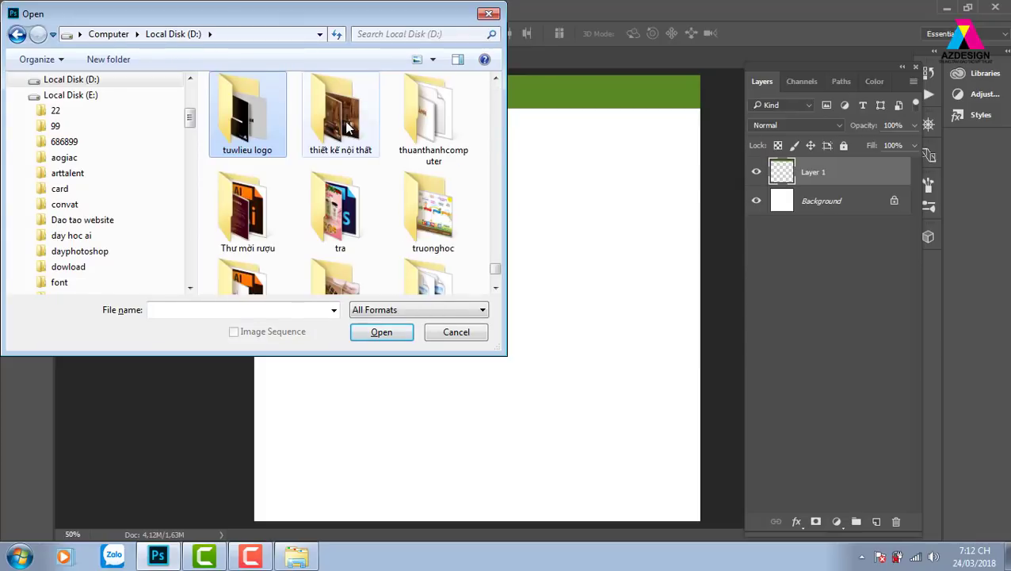
double_click(243, 129)
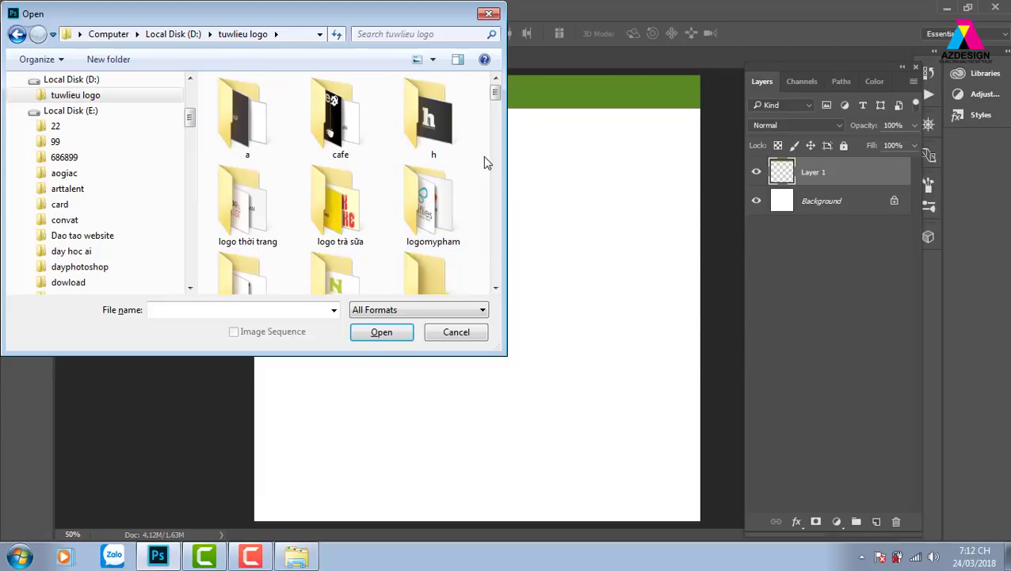
Open the NaturalPress logo from folder n and select the entire image.
left_click(347, 276)
left_click(381, 332)
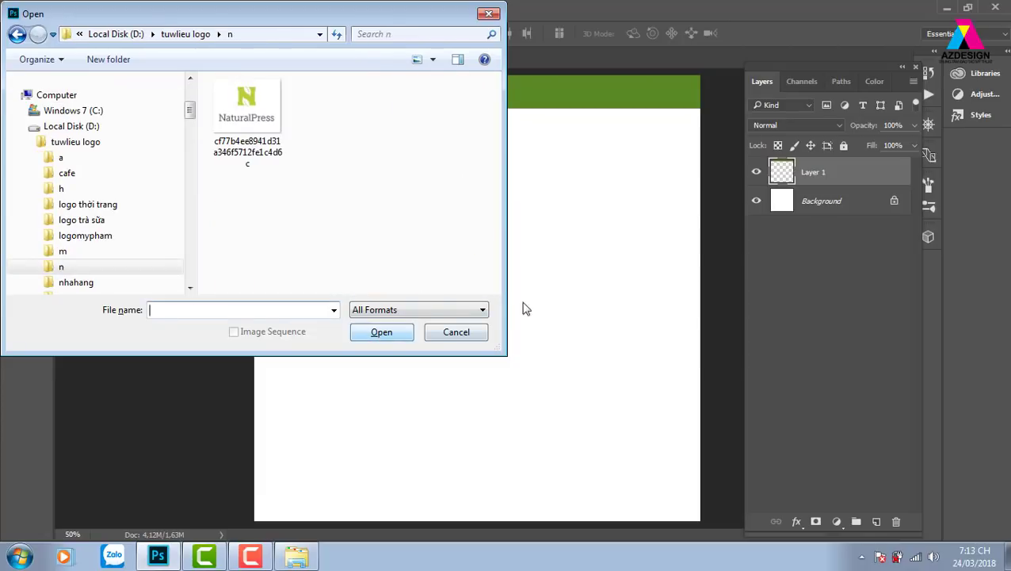
left_click(261, 141)
left_click(384, 332)
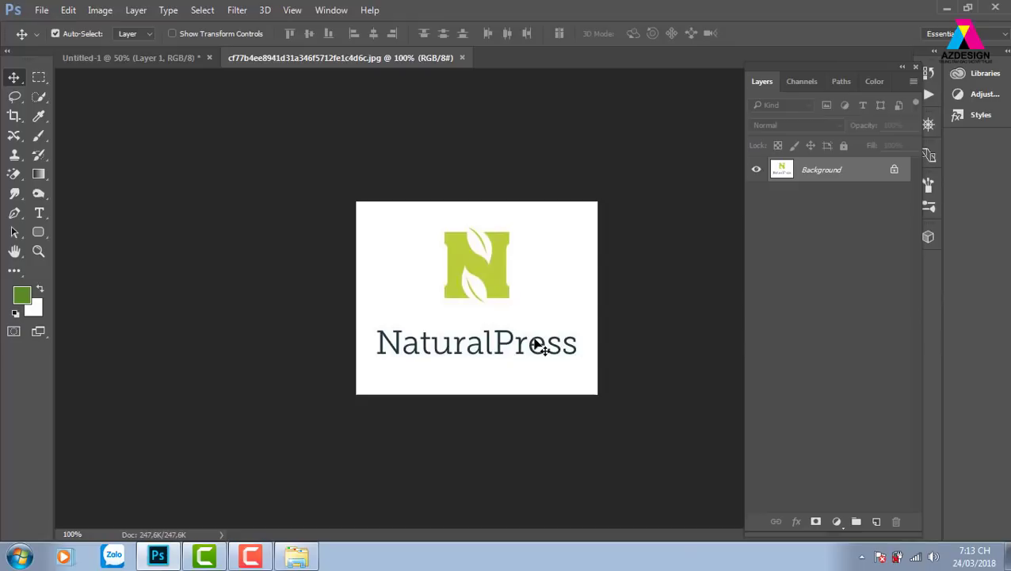
key("ctrl+a")
Paste the NaturalPress logo, scale it to about 68%, and place it top-left over the green bar.
key("ctrl+w")
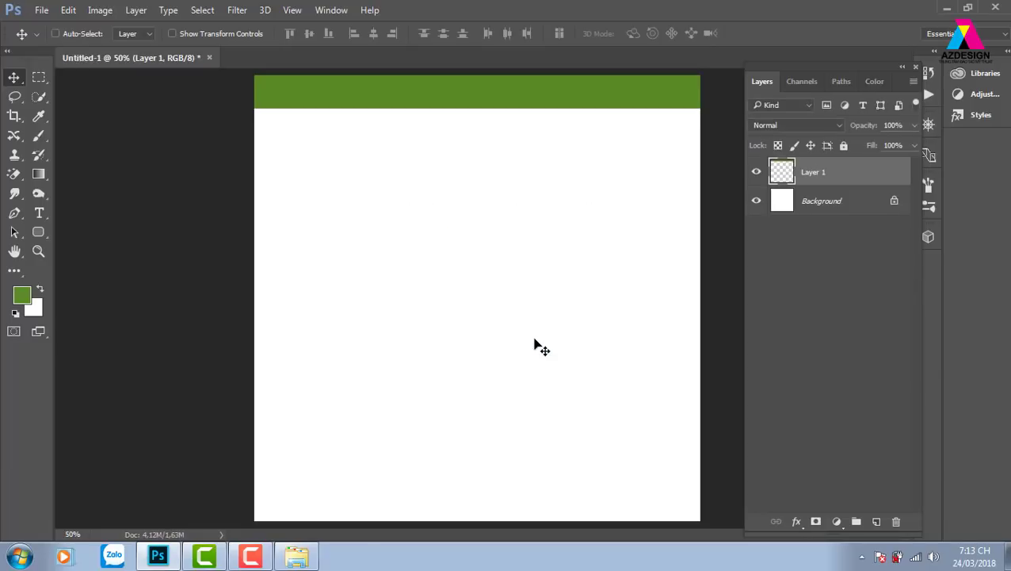
key("ctrl+v")
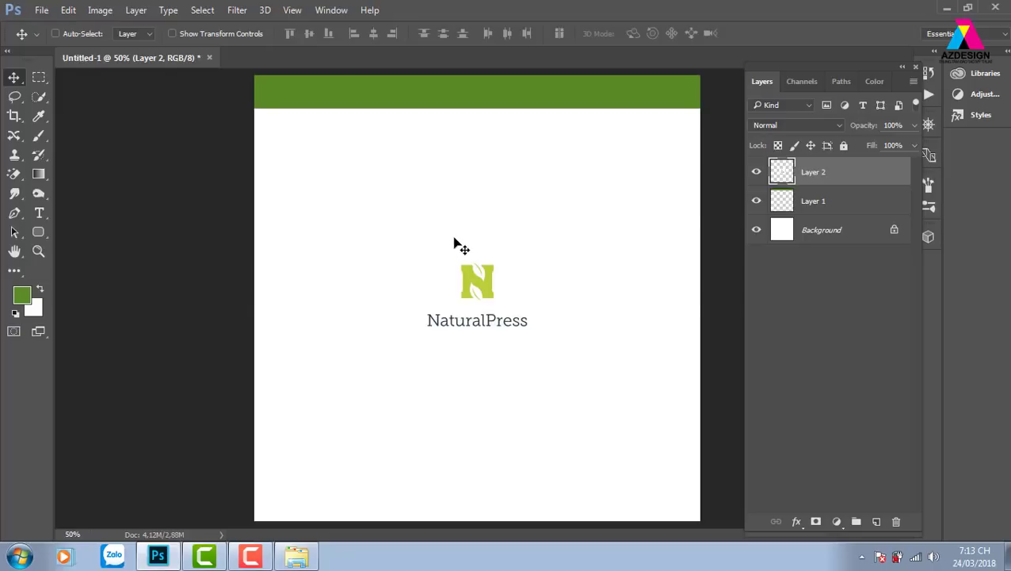
key("ctrl+t")
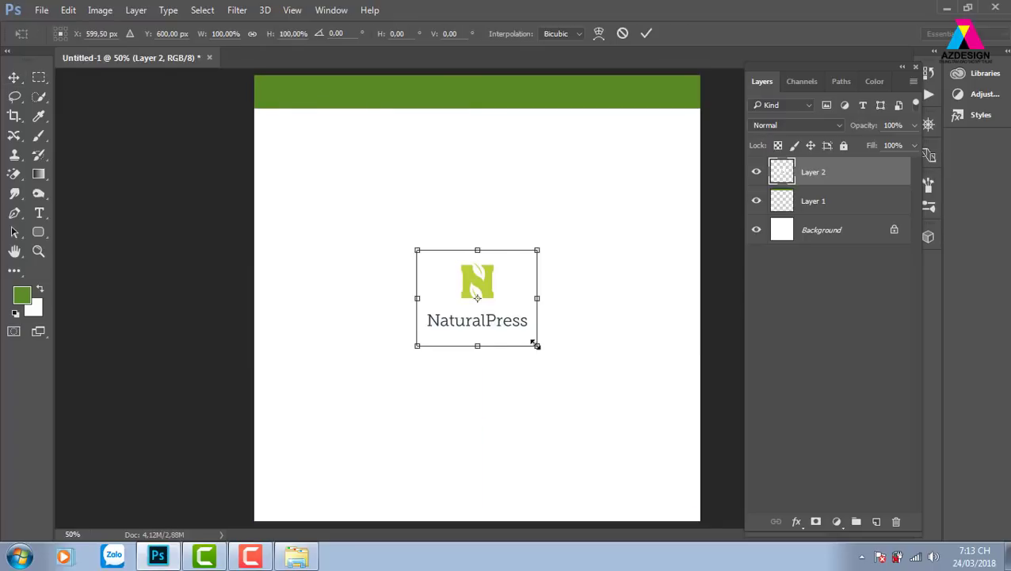
left_click_drag(538, 345, 497, 313)
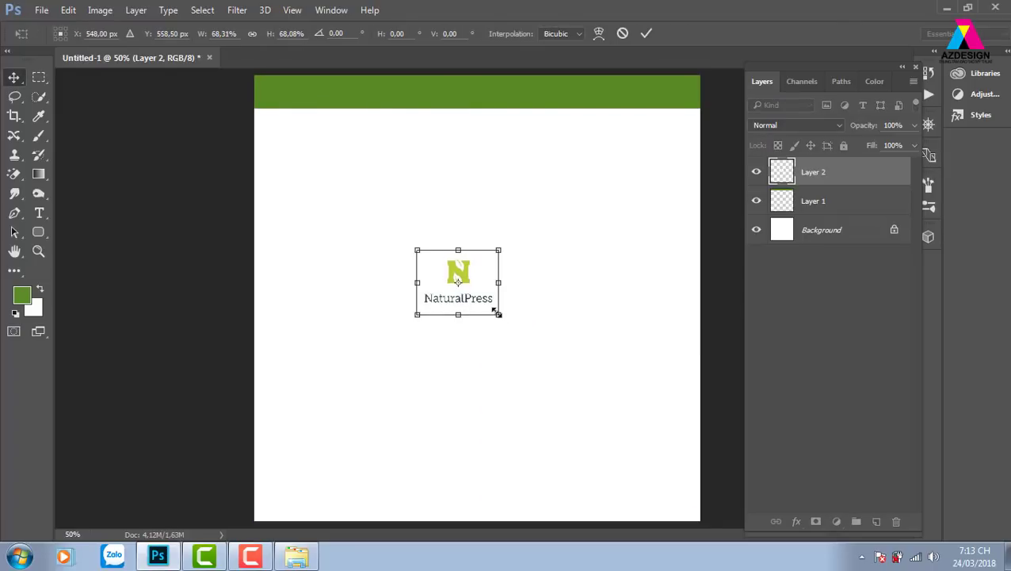
key("Return")
mouse_move(447, 231)
left_mouse_down()
mouse_move(336, 126)
mouse_move(340, 106)
left_mouse_up()
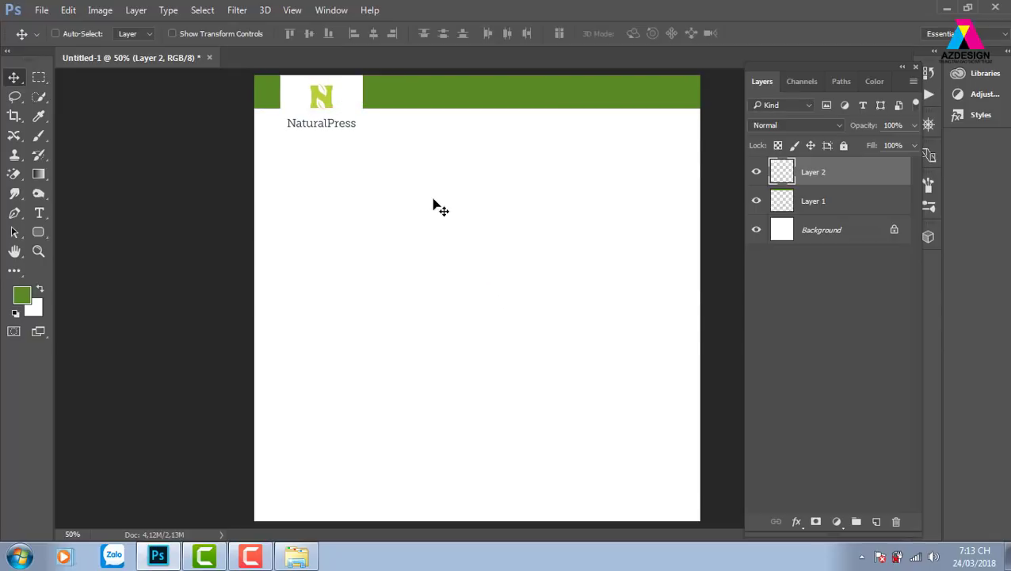
Zoom the header to 100% and load Layer 2's logo outline as a selection.
key("ctrl+plus")
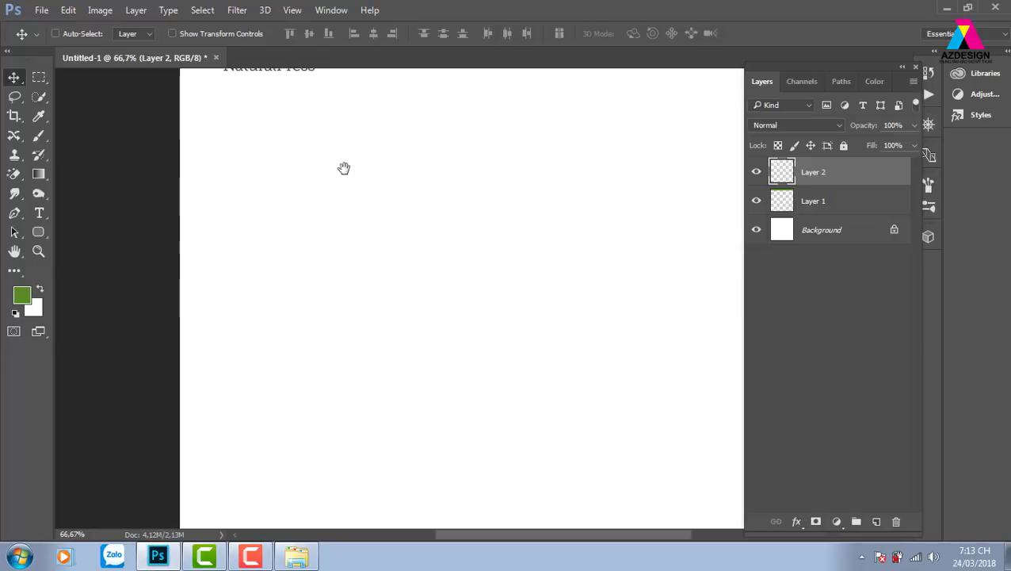
left_click_drag(343, 167, 447, 273)
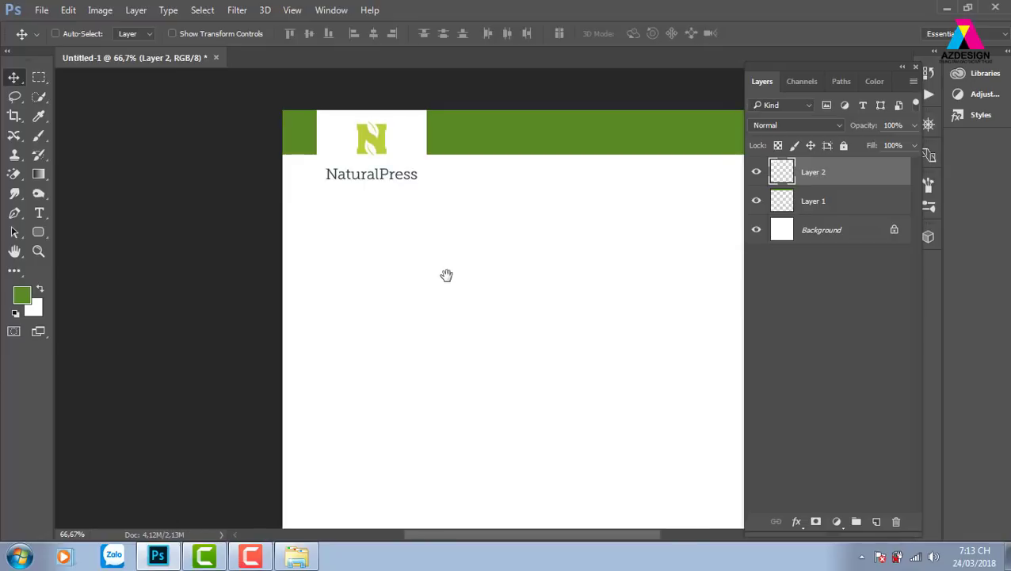
key("ctrl+plus")
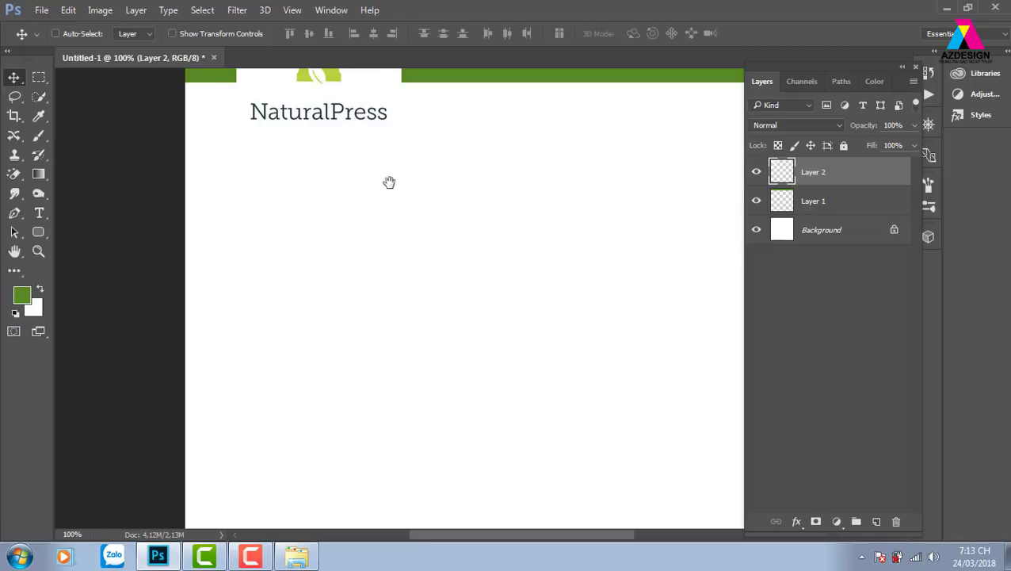
left_click_drag(354, 116, 400, 203)
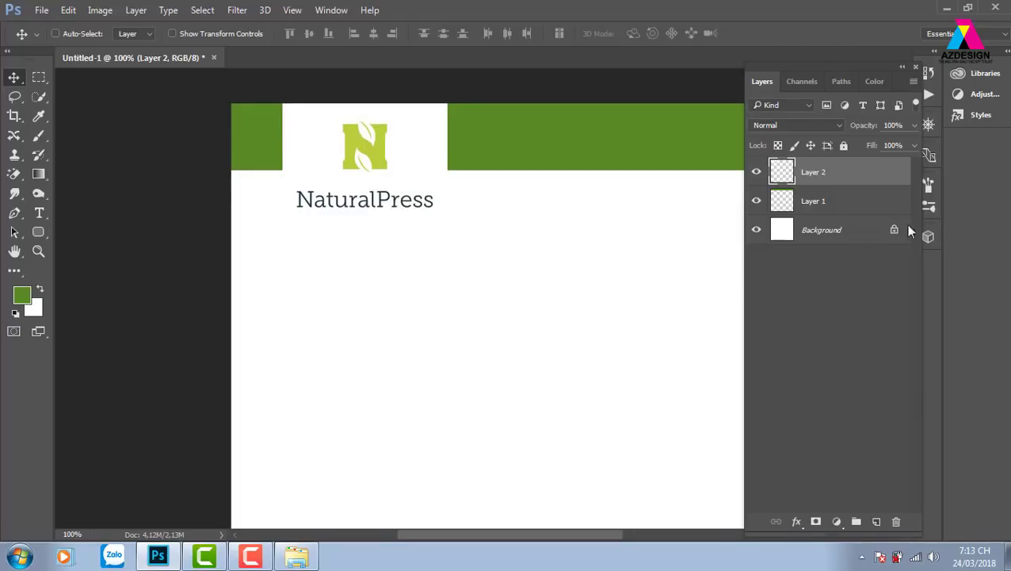
key("ctrl")
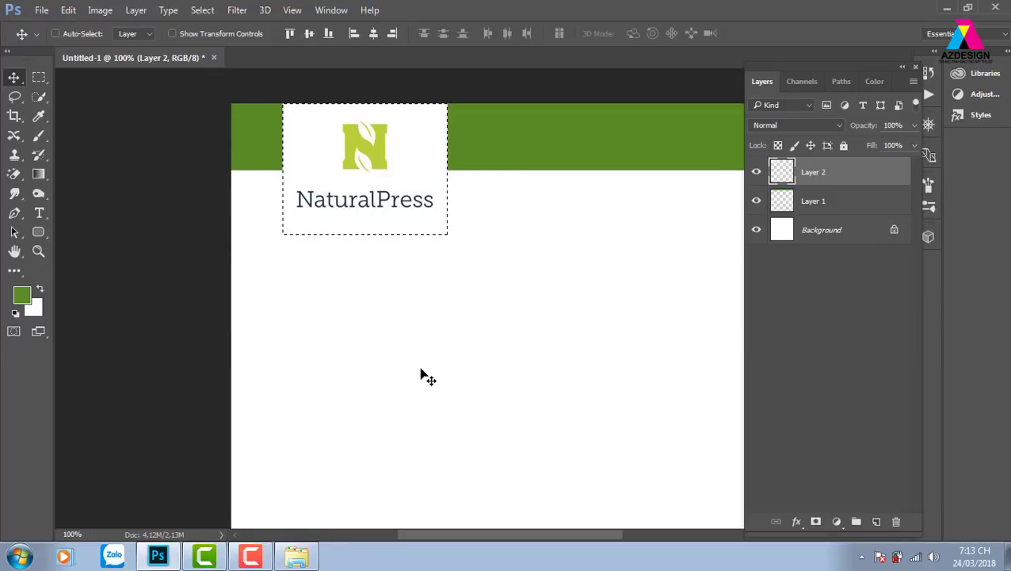
Fill the logo-box selection on new Layer 3 and make it flat dark grey.
key("ctrl")
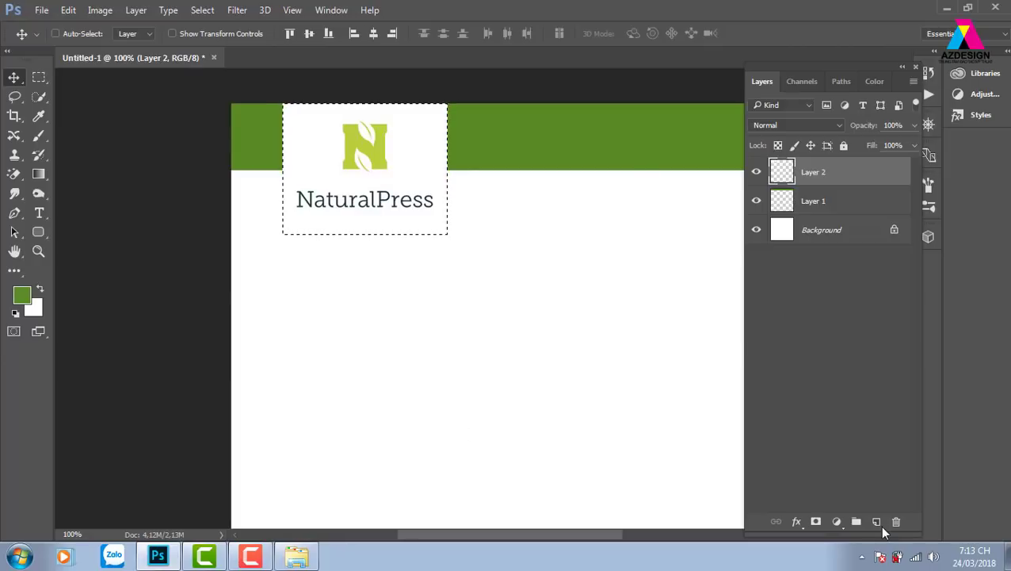
key("ctrl")
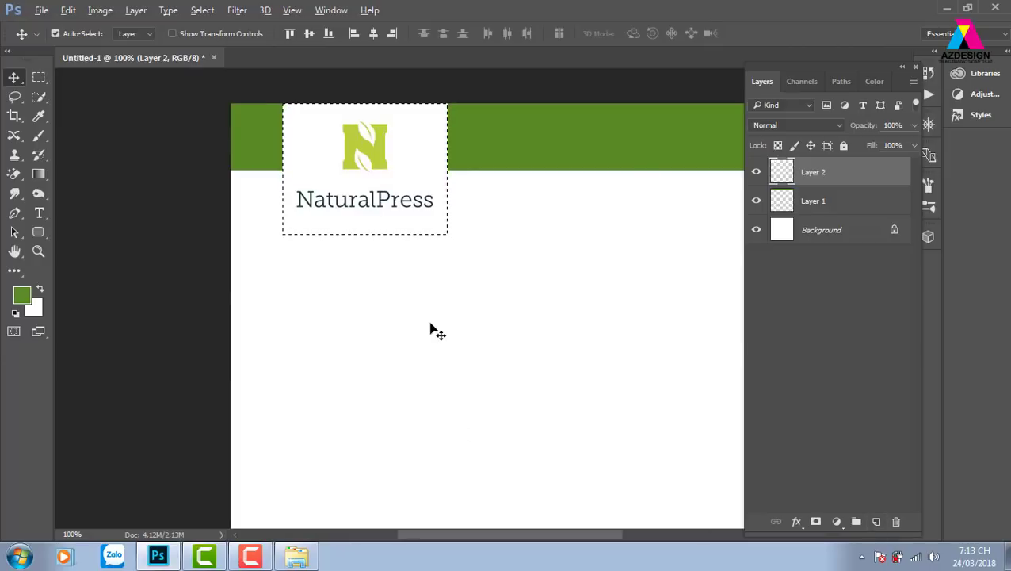
key("ctrl+shift+alt+n")
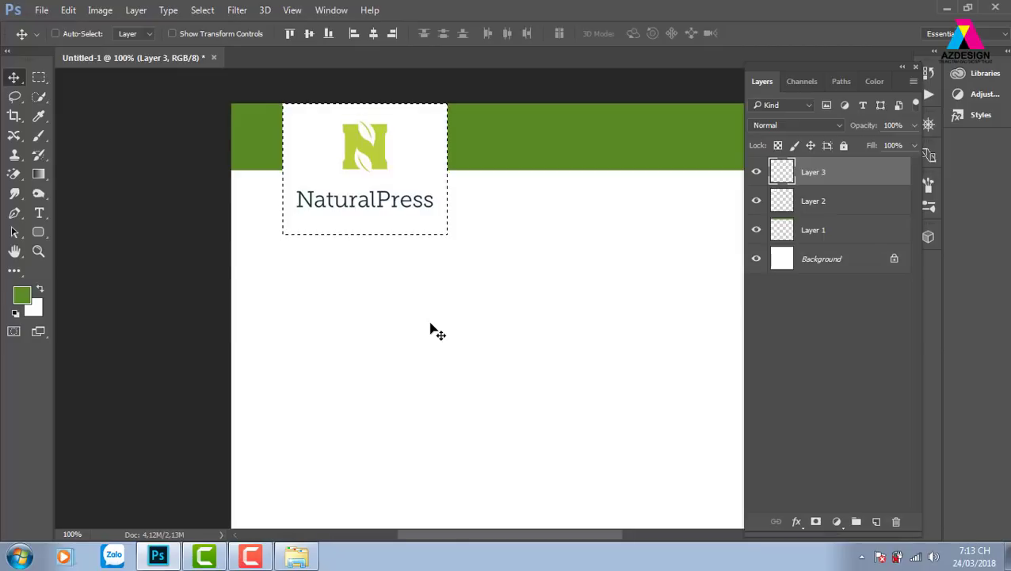
key("ctrl")
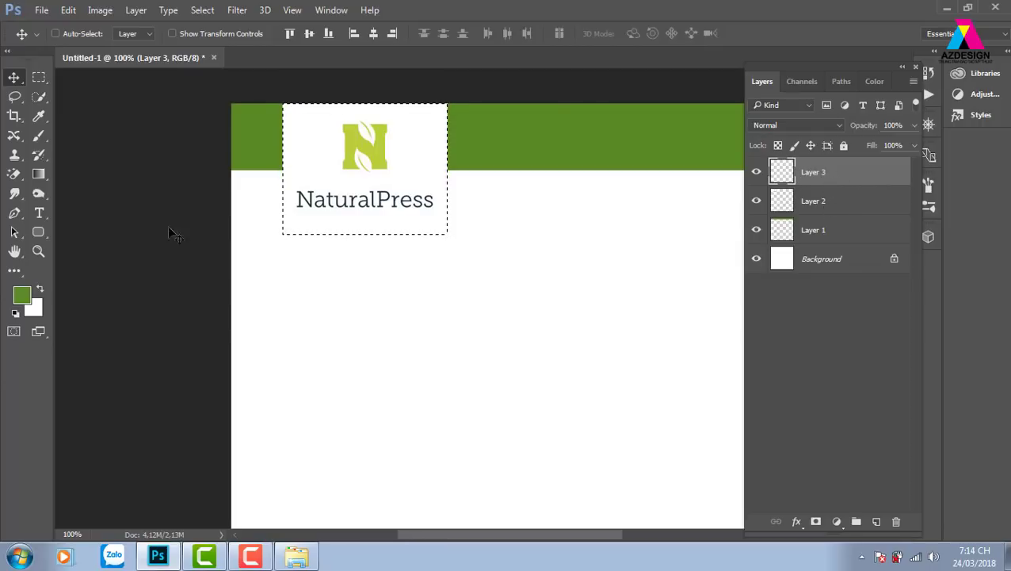
key("alt+BackSpace")
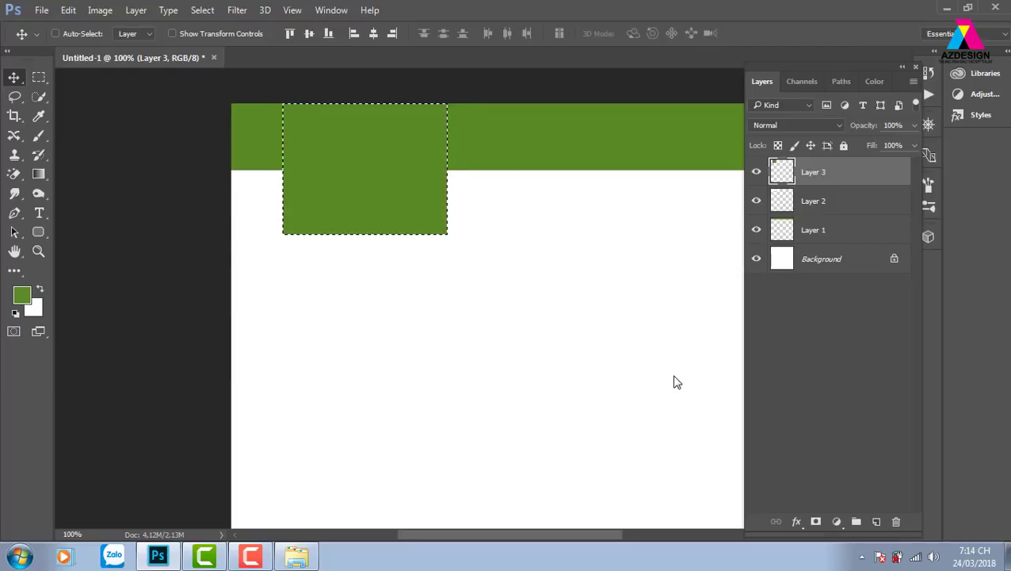
key("ctrl+d")
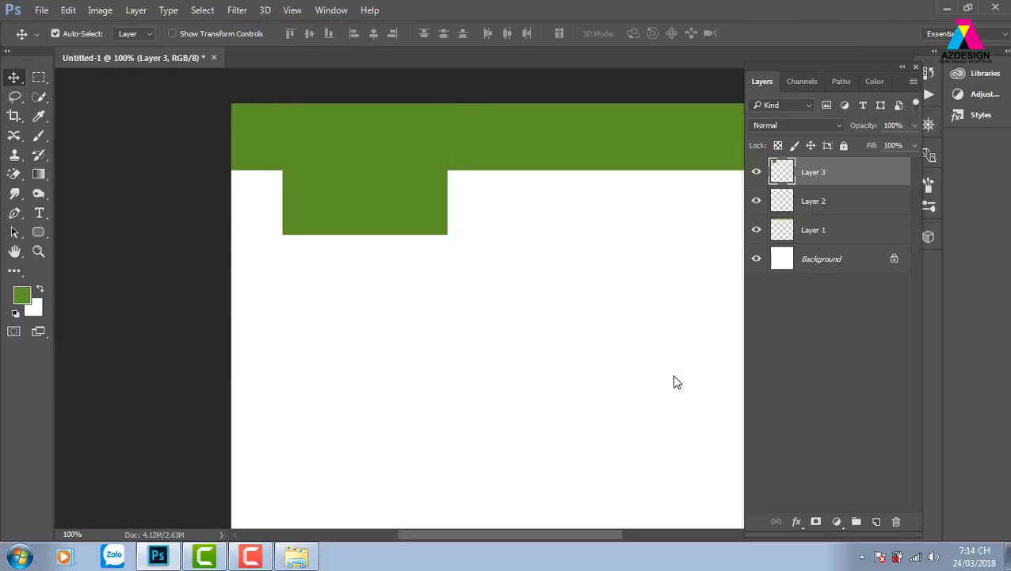
key("ctrl+x")
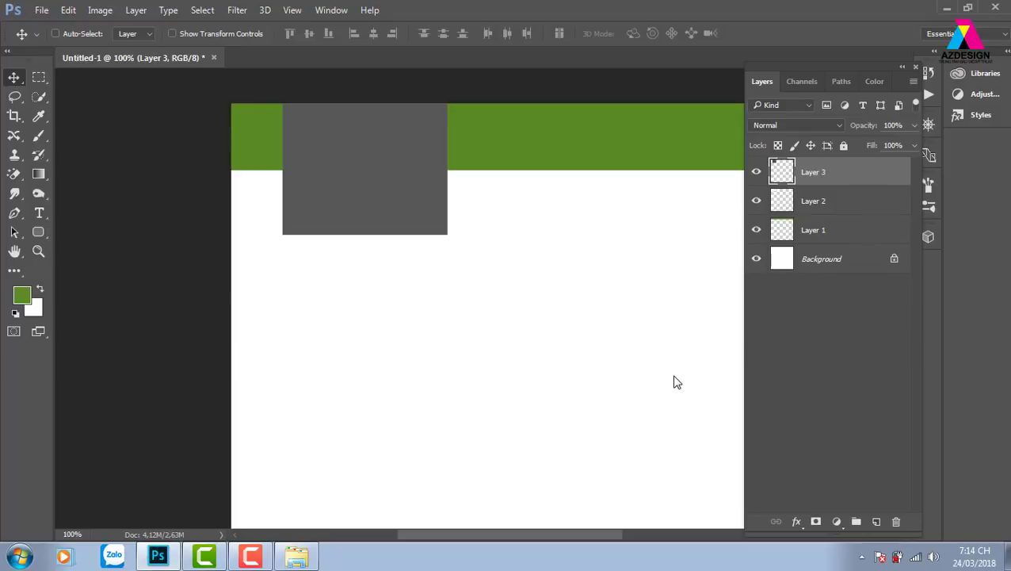
Switch the Rectangular Marquee from a fixed 1200x90 size back to free-form selection.
key("m")
left_click_drag(548, 183, 565, 119)
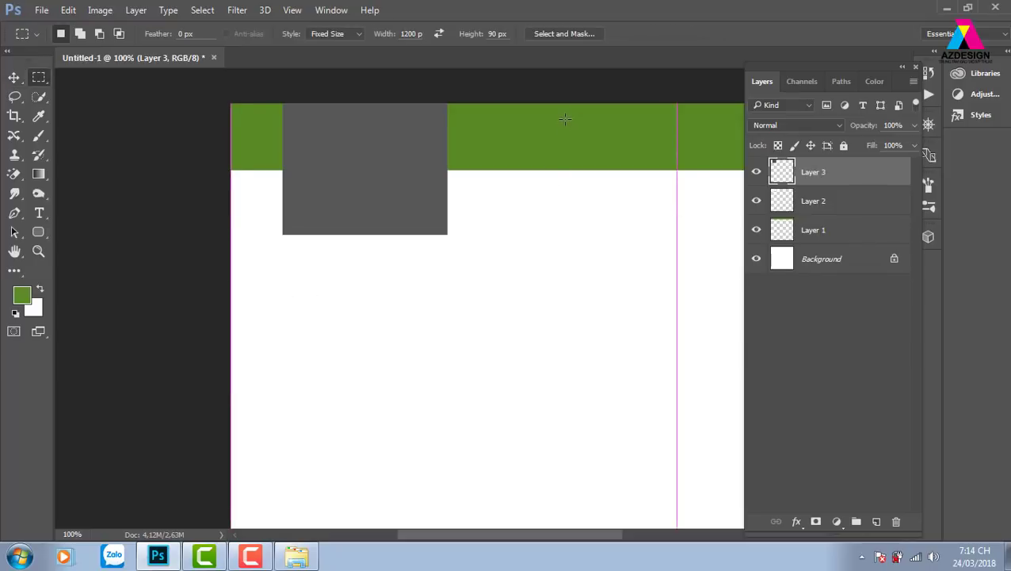
left_click(565, 119)
key("ctrl+d")
left_click(332, 33)
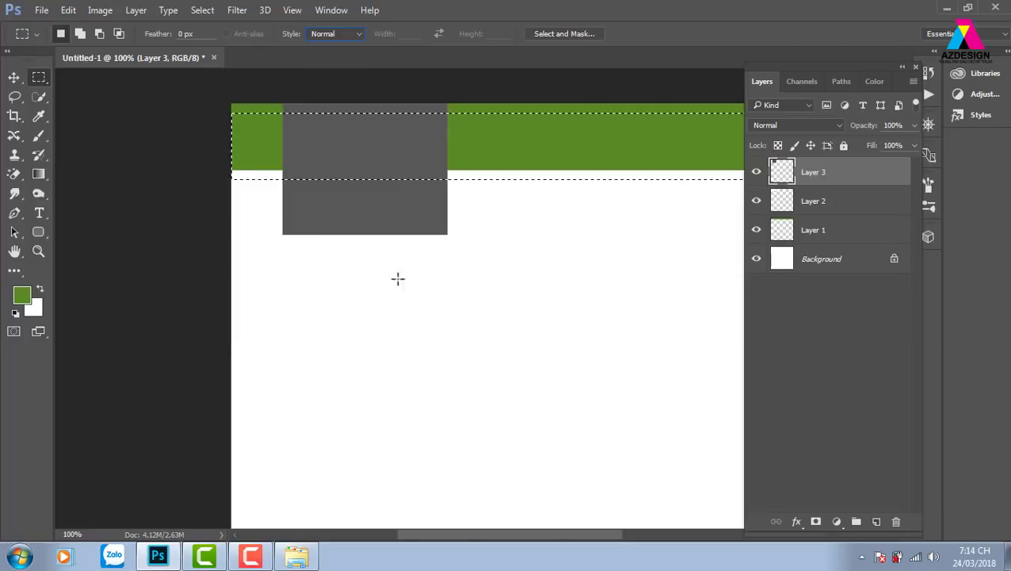
Select most of the grey box, feather it 30 px, and erase it, leaving faint top shading.
left_click_drag(232, 334, 519, 111)
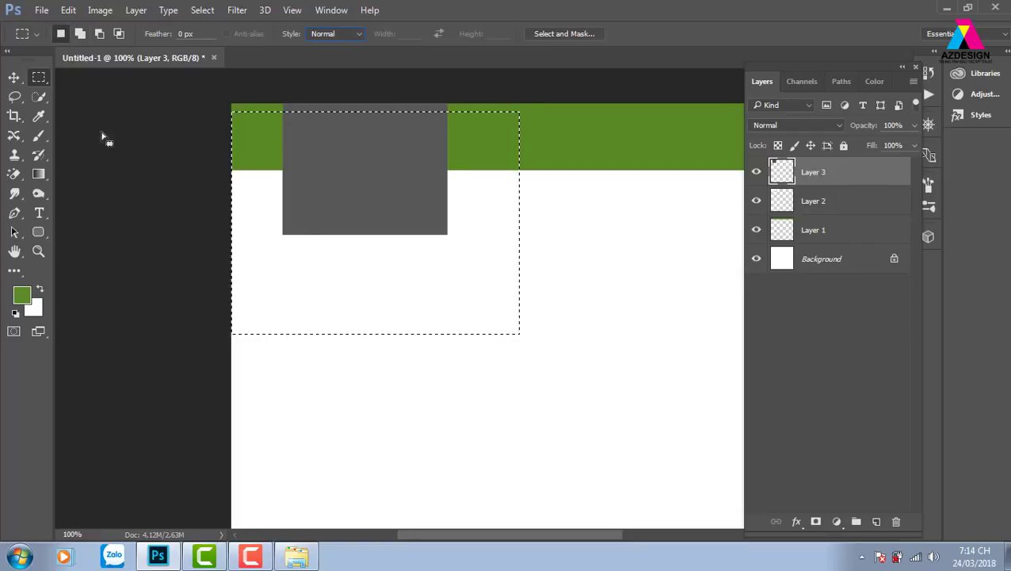
left_click(13, 77)
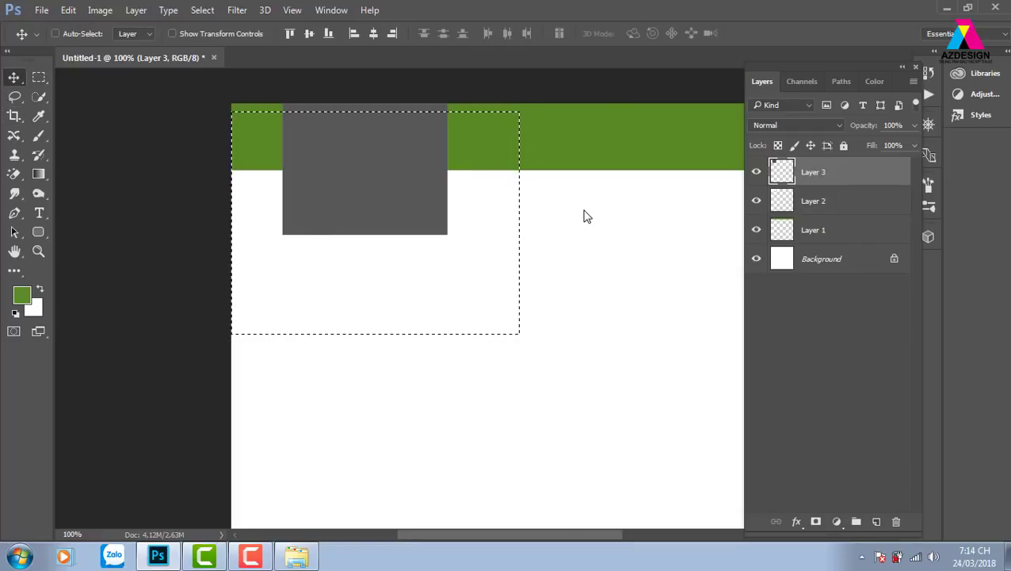
key("shift+F6")
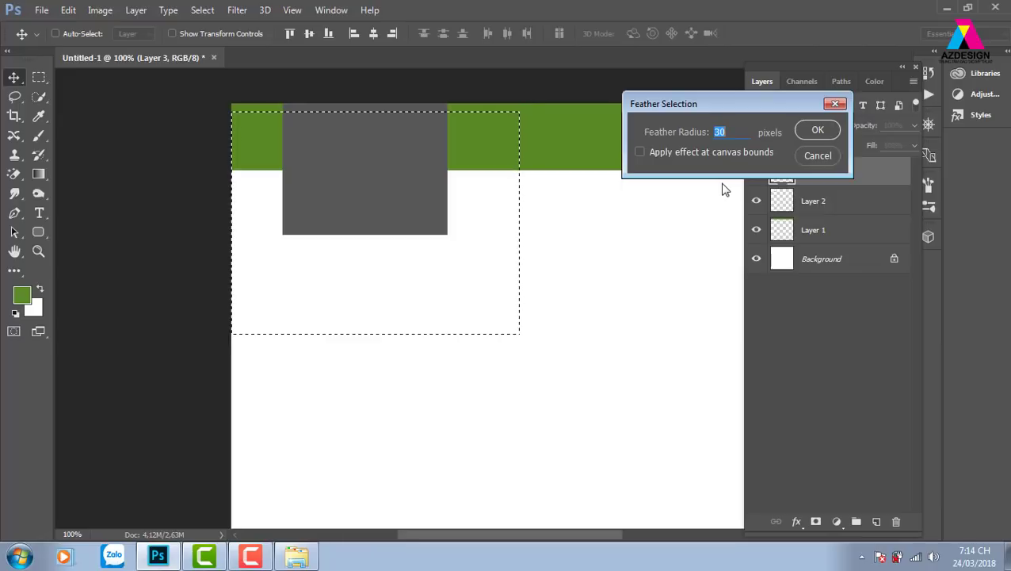
key("Return")
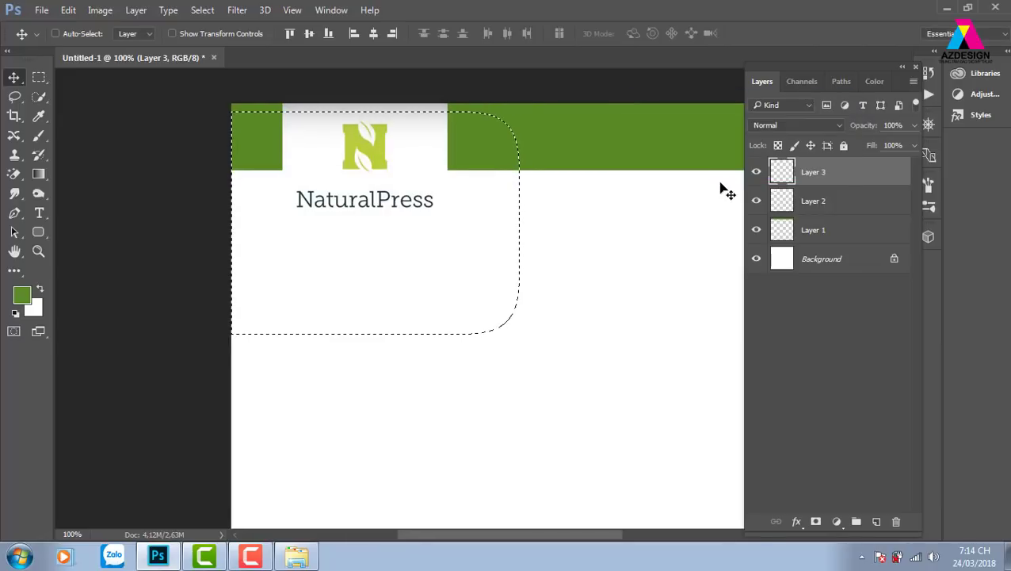
key("ctrl+d")
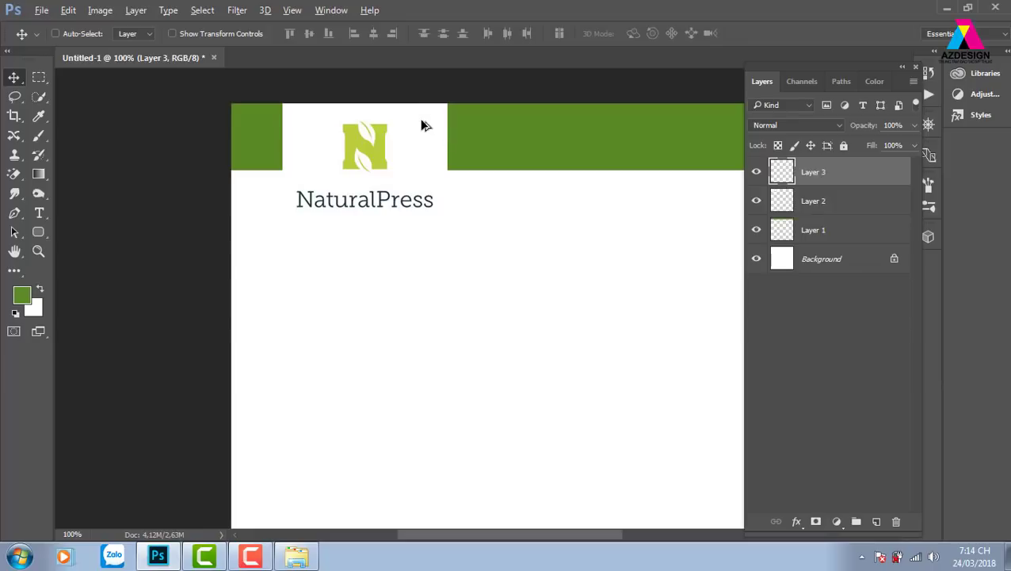
left_click_drag(423, 124, 418, 266)
Copy the grey shading below the logo text, flip it vertically, nudge it up, and set 50% opacity.
key("ctrl+z")
key("ctrl+z")
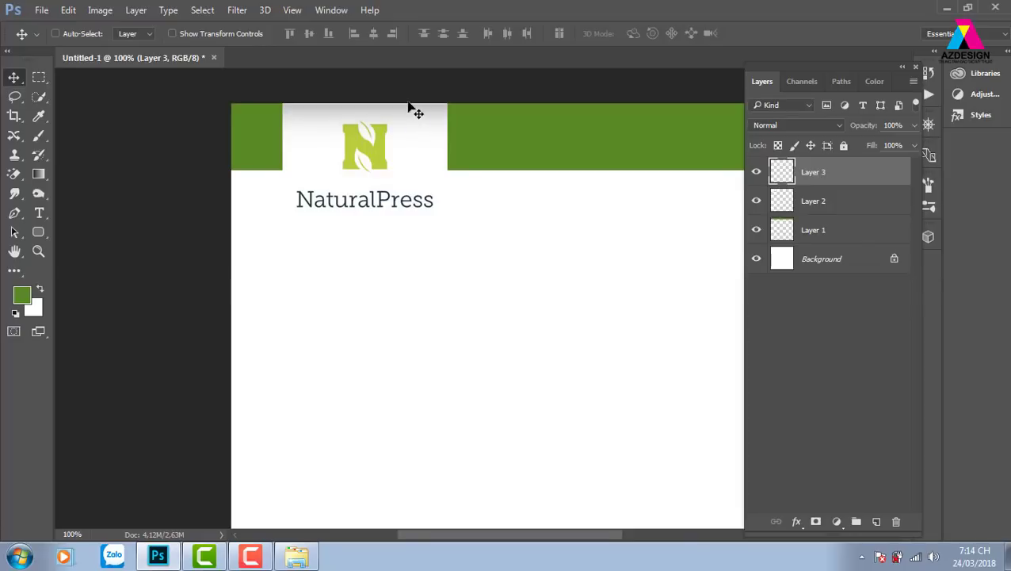
left_click_drag(412, 124, 408, 230)
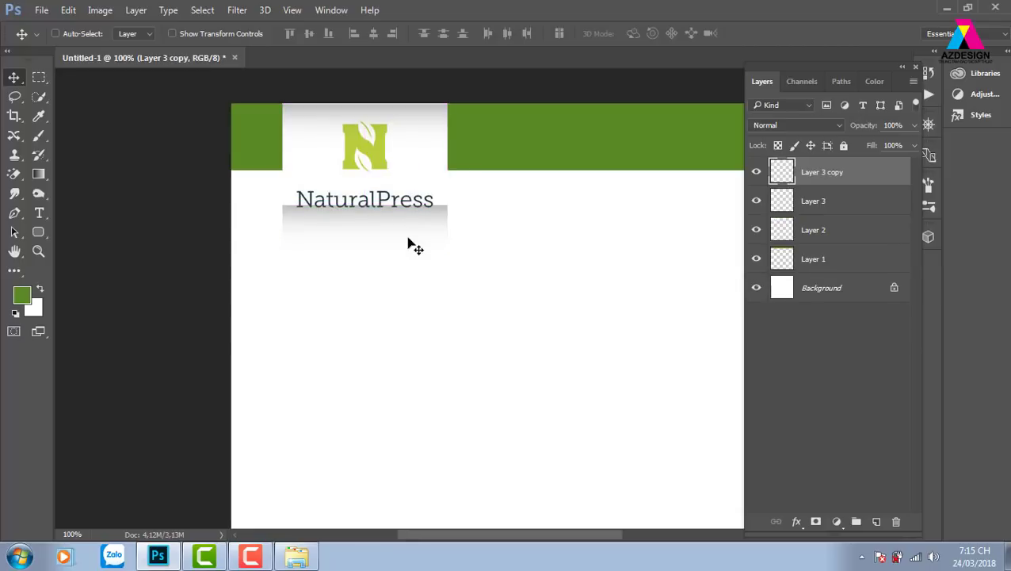
left_click(411, 246)
key("ctrl+t")
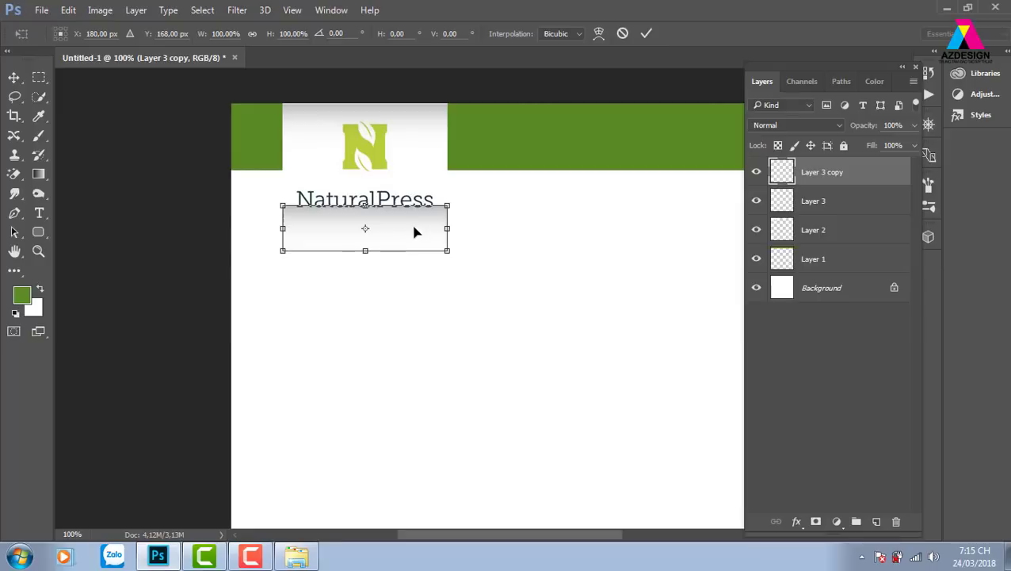
right_click(418, 209)
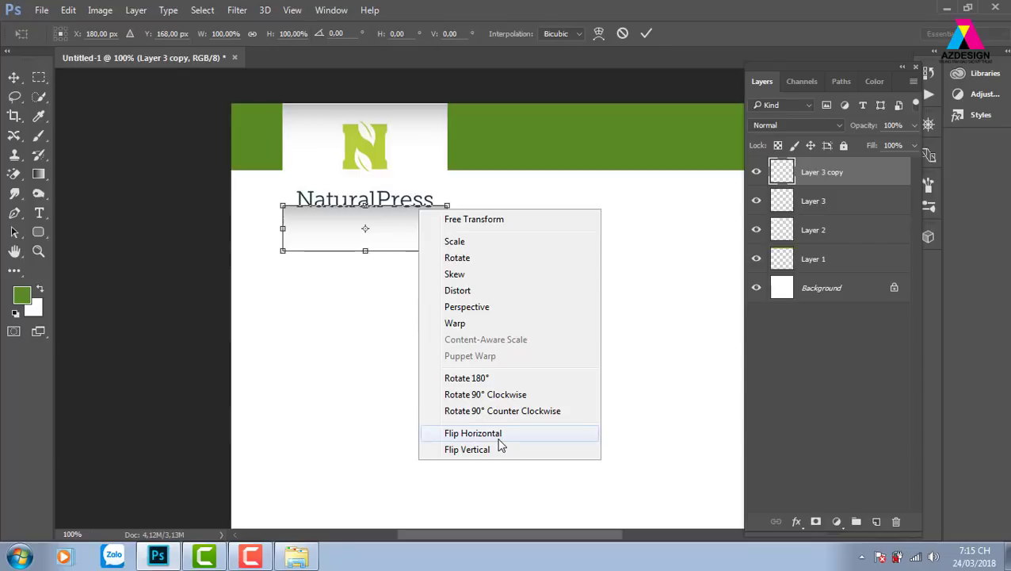
left_click(498, 449)
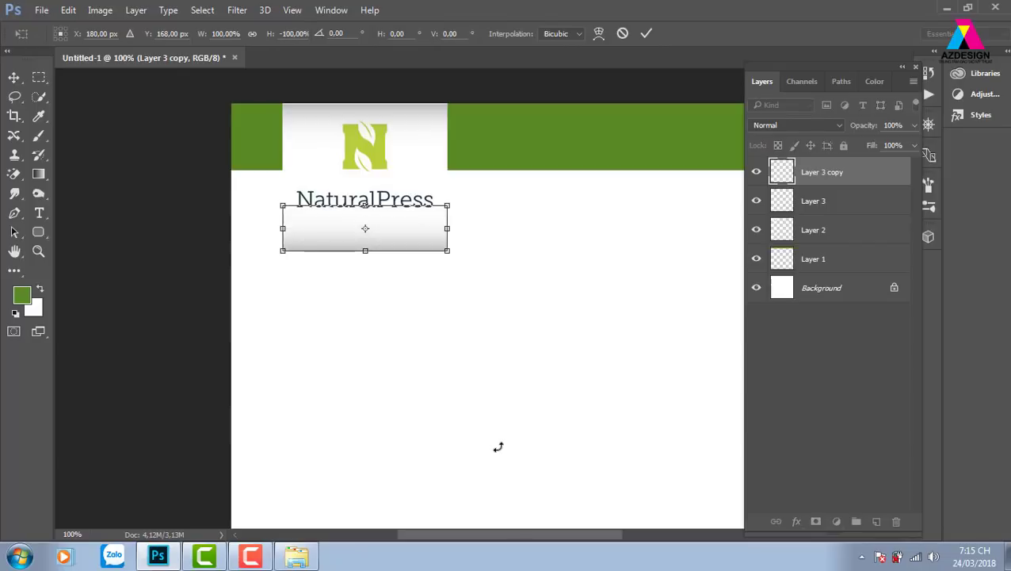
key("Return")
key("shift+Up")
key("shift+Up")
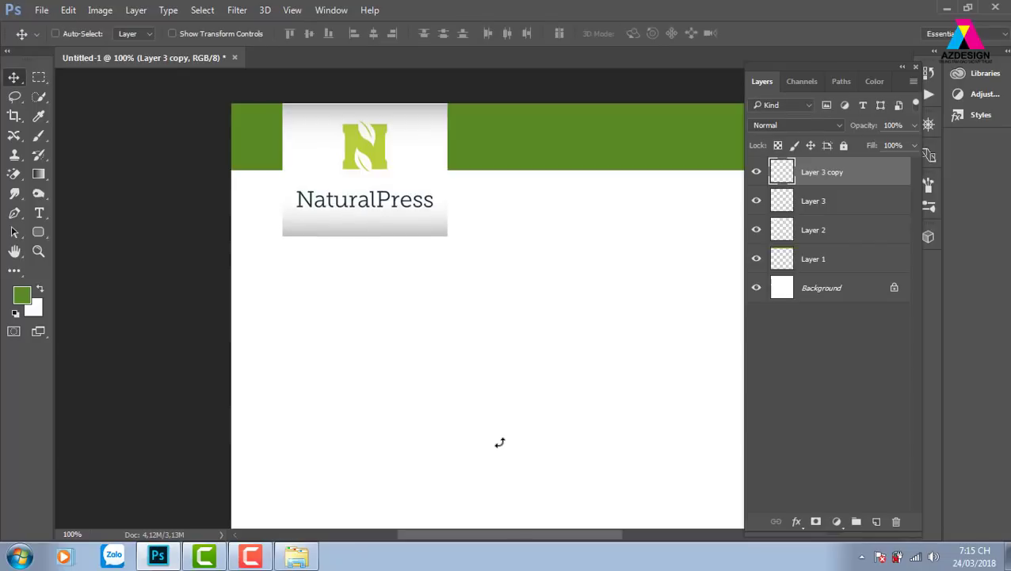
key("shift+Up")
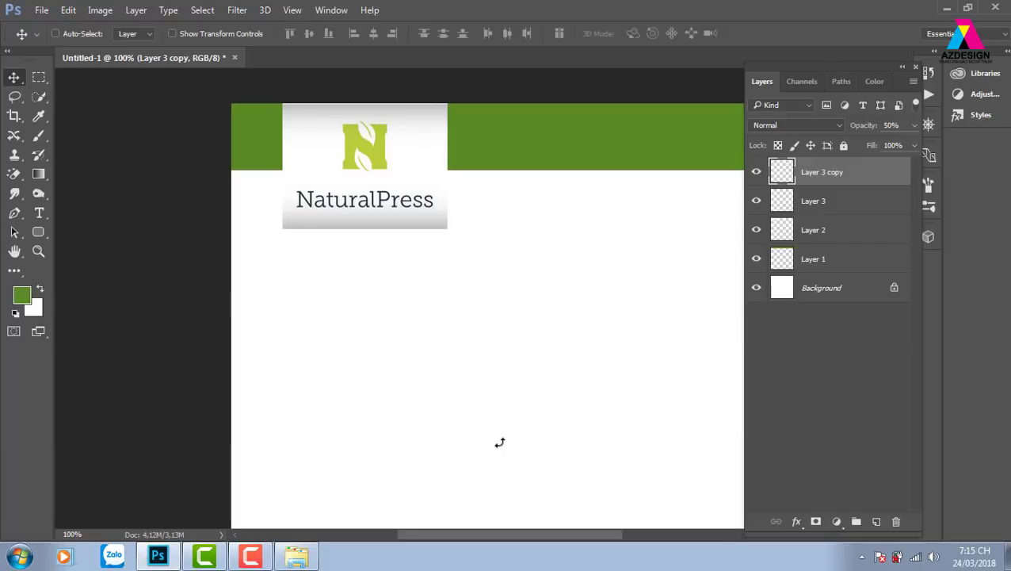
key("shift+Up")
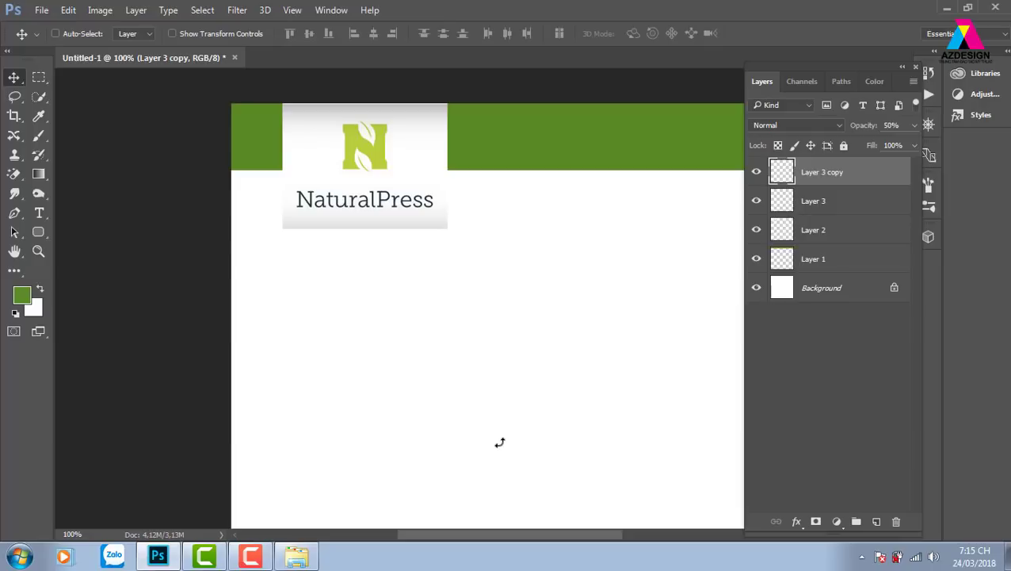
Select Layer 2, Layer 3 and Layer 3 copy together from the canvas.
right_click(433, 147)
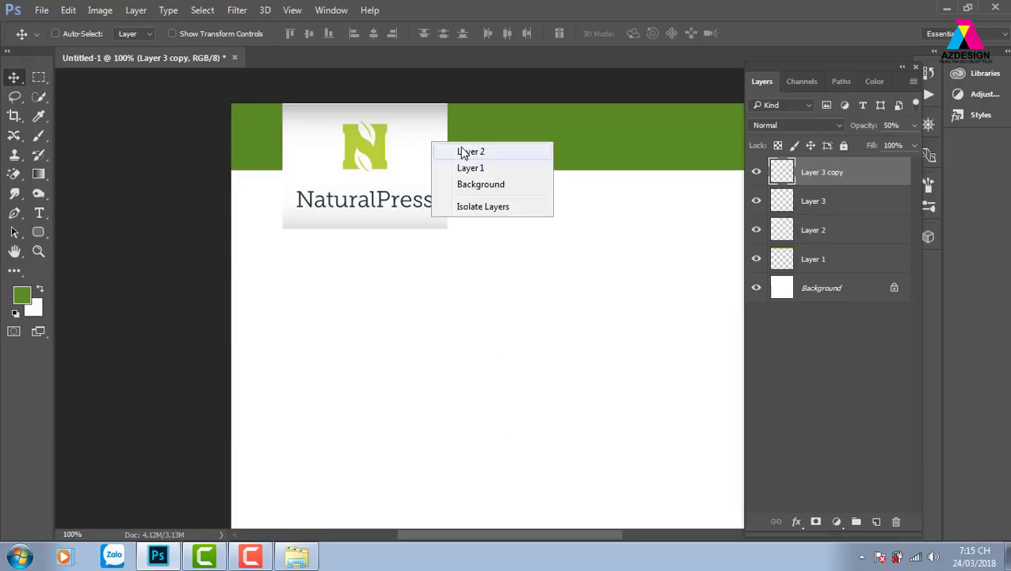
left_click(469, 152)
left_click(480, 249)
right_click(417, 133)
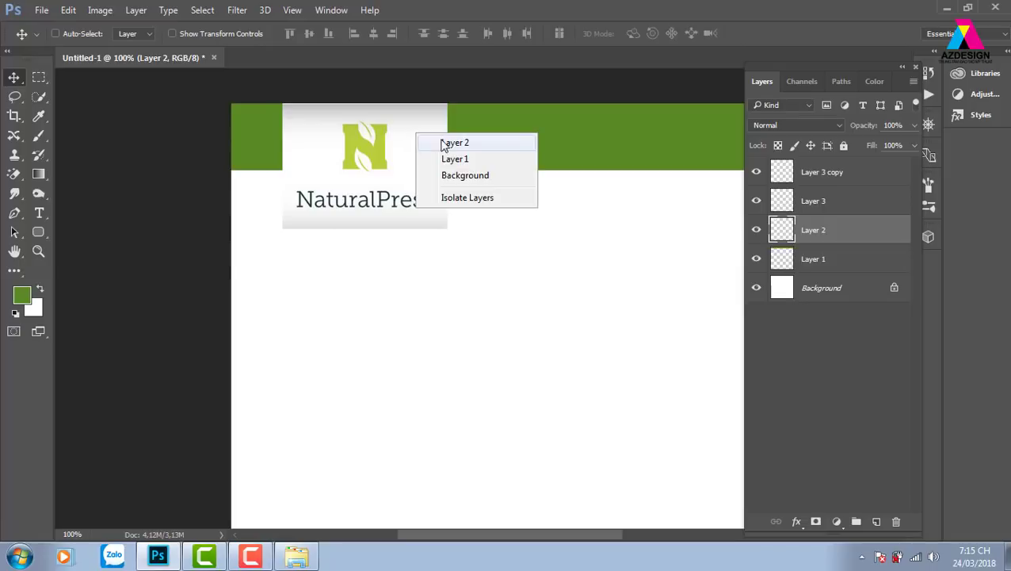
left_click(424, 116)
right_click(423, 113)
left_click(452, 120, "shift")
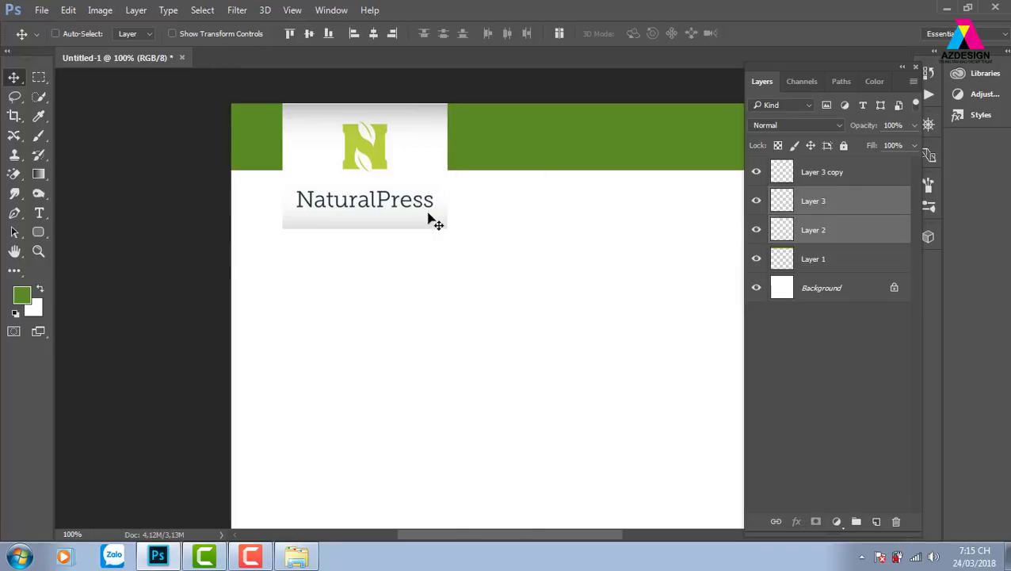
right_click(425, 221)
left_click(453, 227, "shift")
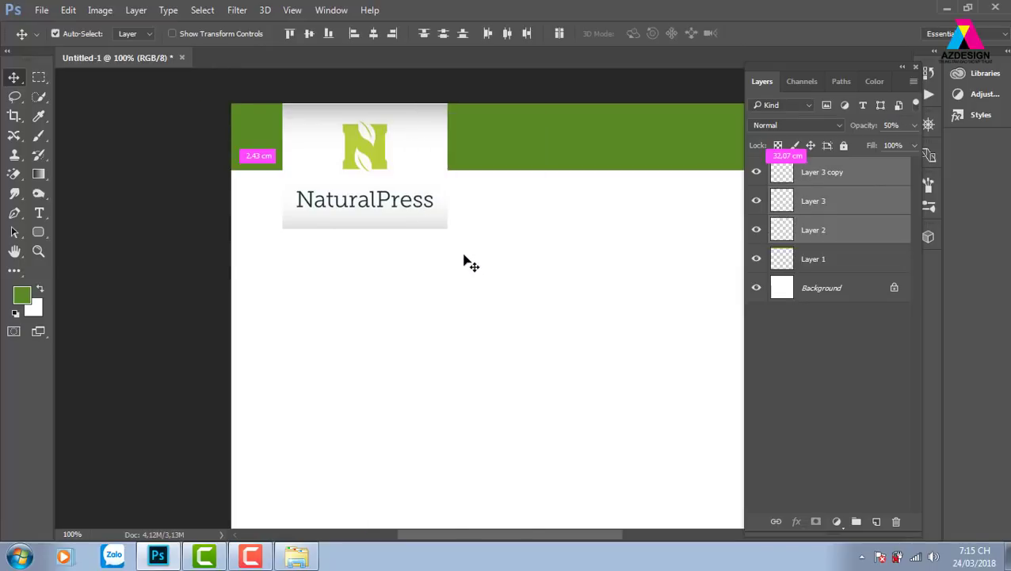
Scale the three layers to about 66% and zoom in to 200%.
key("ctrl+t")
mouse_move(445, 228)
left_mouse_down()
mouse_move(423, 202)
mouse_move(385, 195)
left_mouse_up()
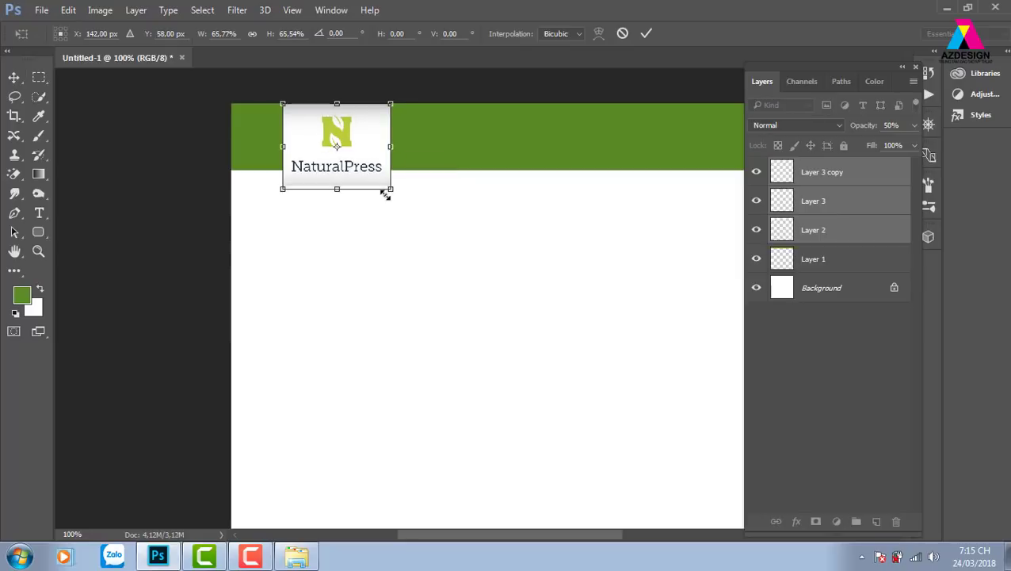
key("Return")
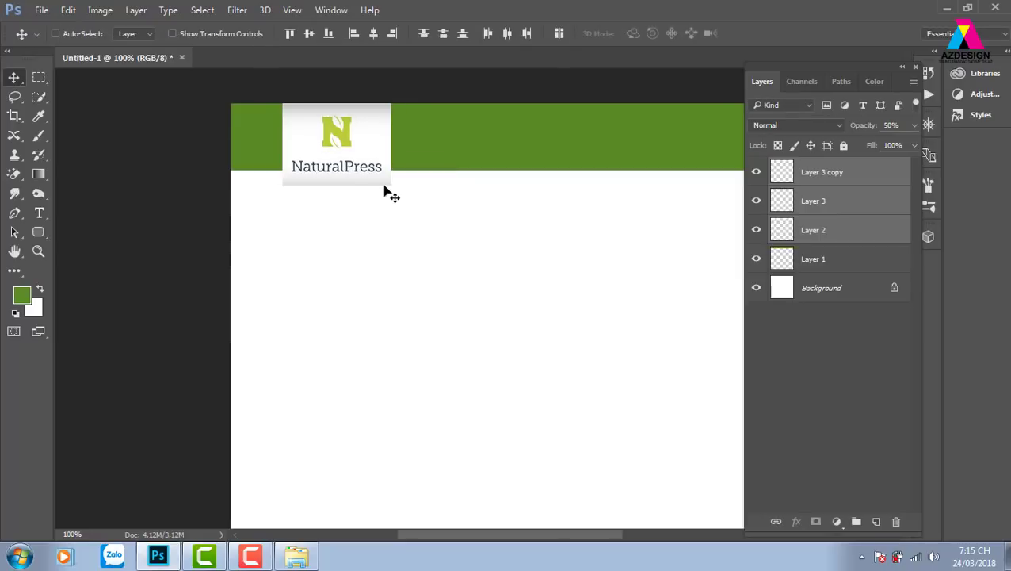
key("ctrl")
key("ctrl+plus")
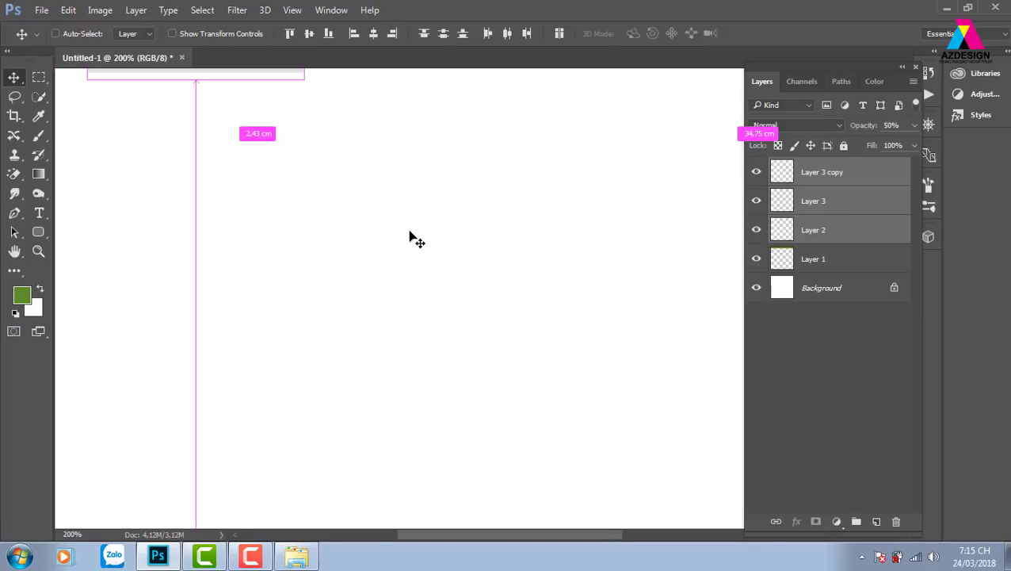
left_click_drag(282, 133, 560, 362)
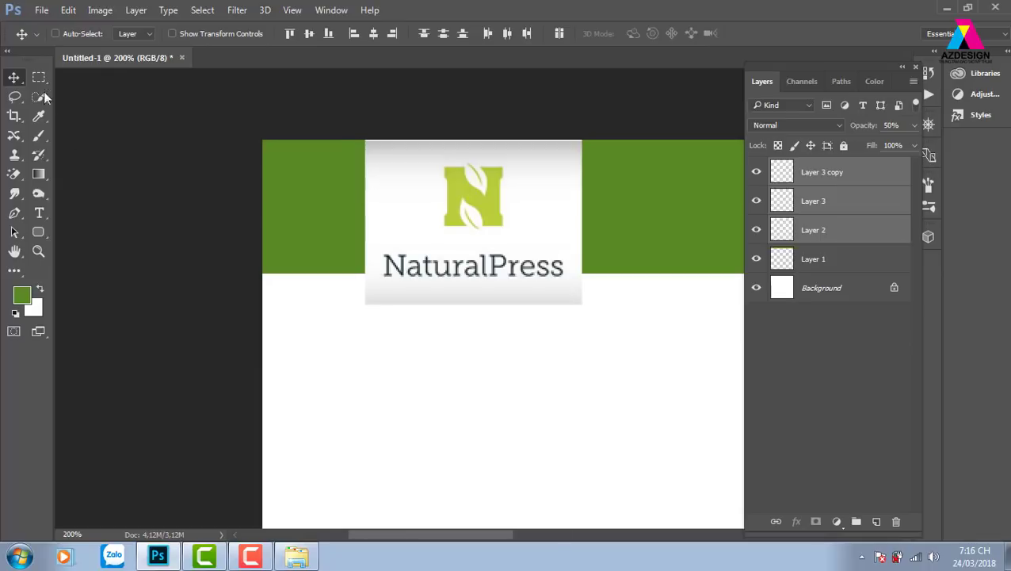
Make a small dark grey rectangle on new Layer 4 at the tab's lower right, sent to the back.
key("m")
left_click_drag(552, 271, 604, 303)
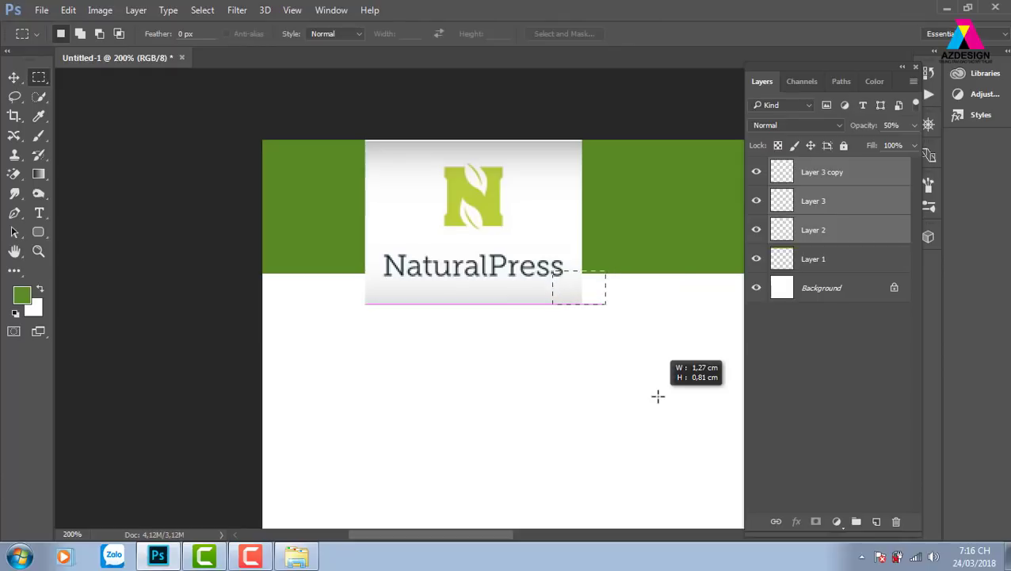
left_click(876, 521)
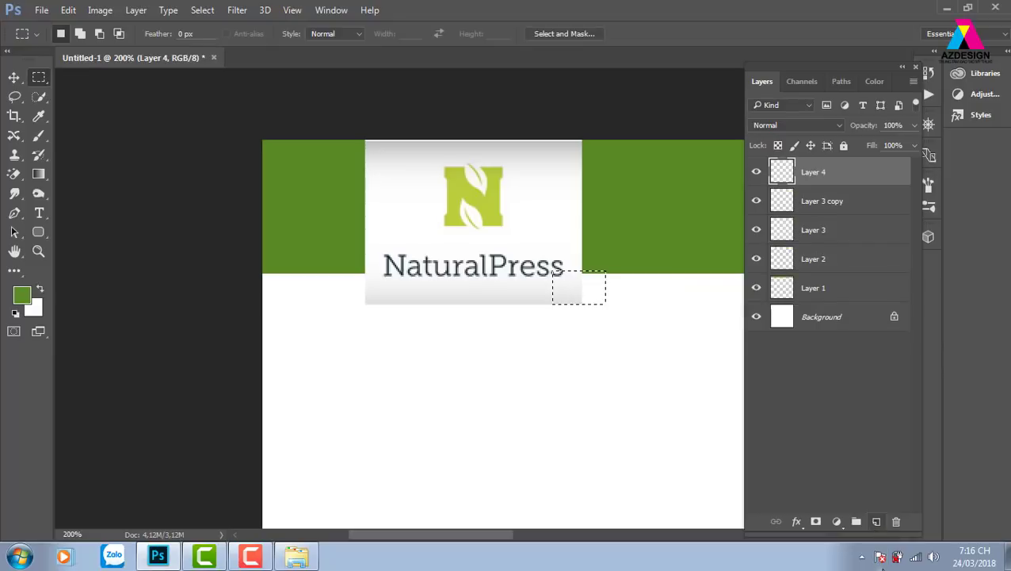
key("alt+BackSpace")
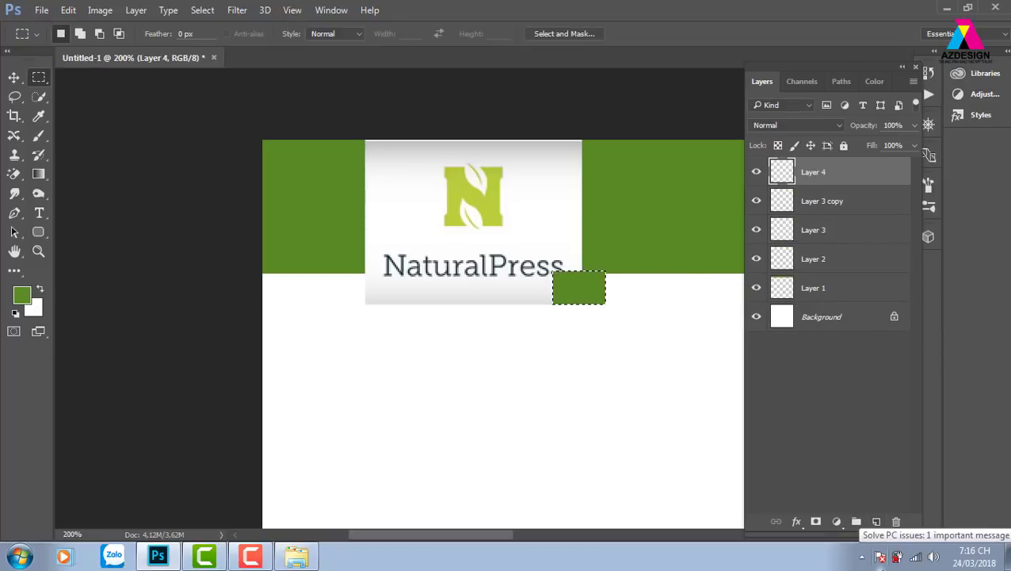
key("ctrl+d")
key("ctrl+shift+u")
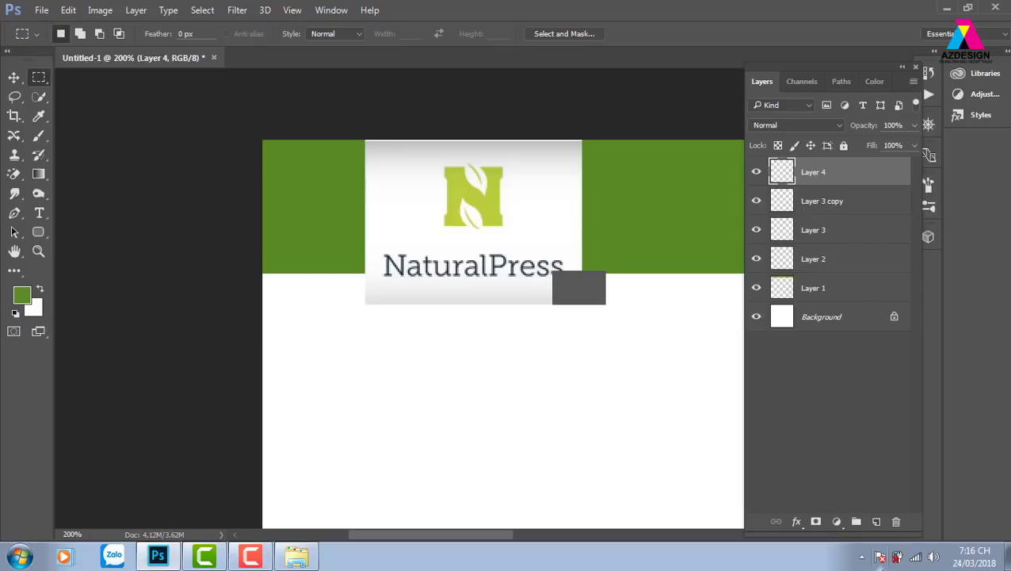
key("ctrl+shift+bracketleft")
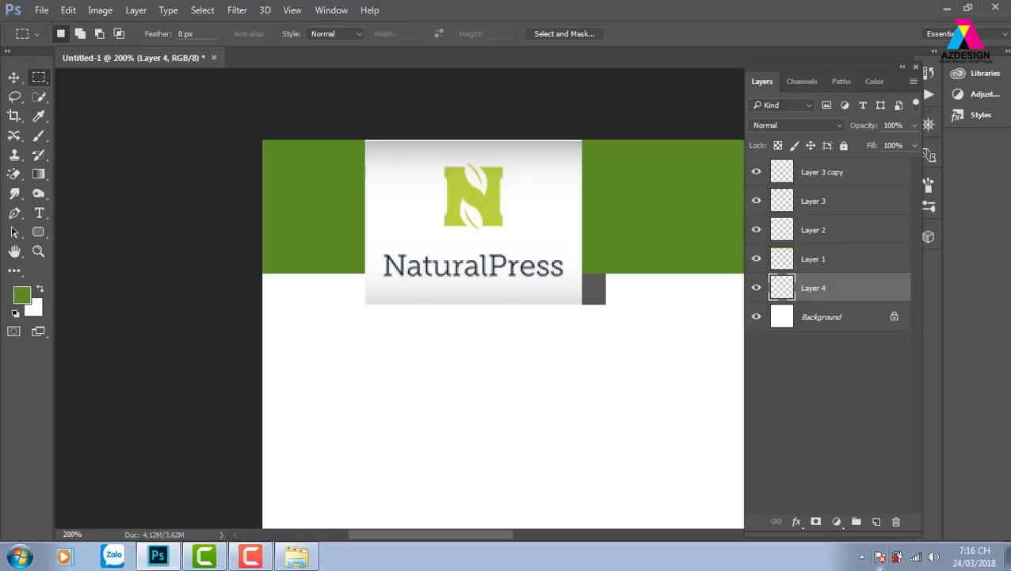
key("ctrl+t")
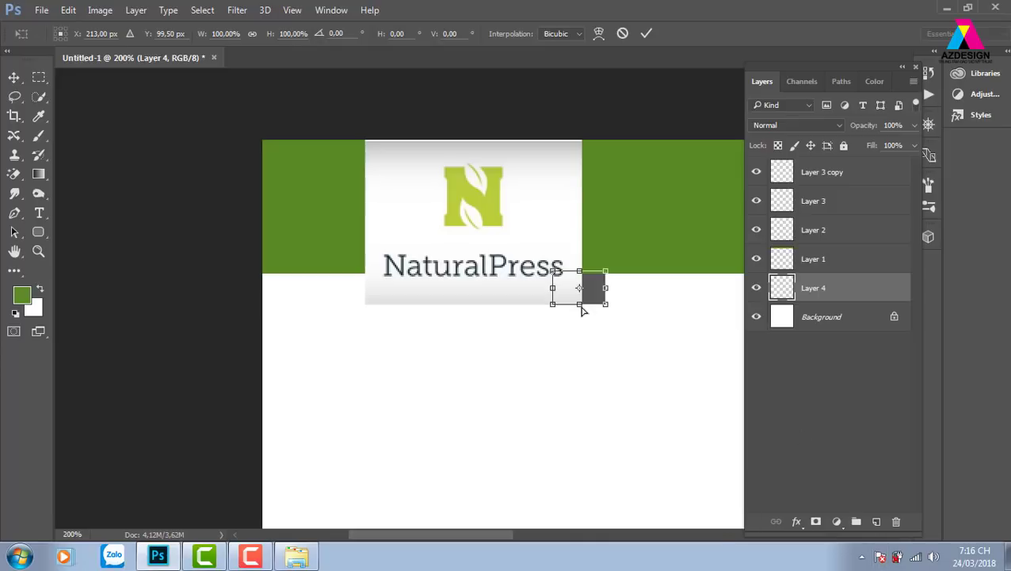
Skew the grey rectangle into a folded-corner triangle at the tab's lower right, then zoom out.
left_click_drag(580, 307, 557, 310)
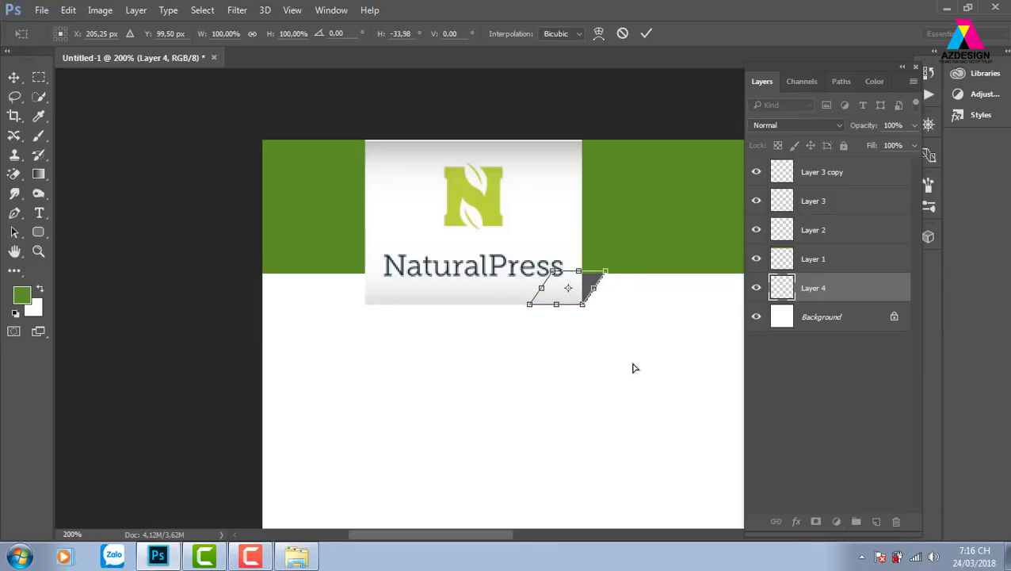
key("m")
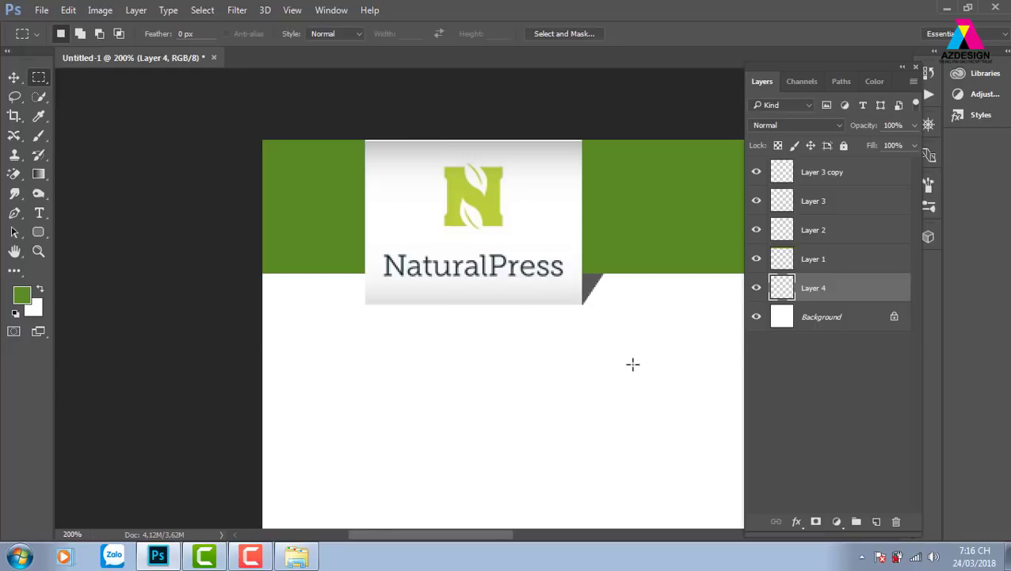
key("ctrl+minus")
key("ctrl+minus")
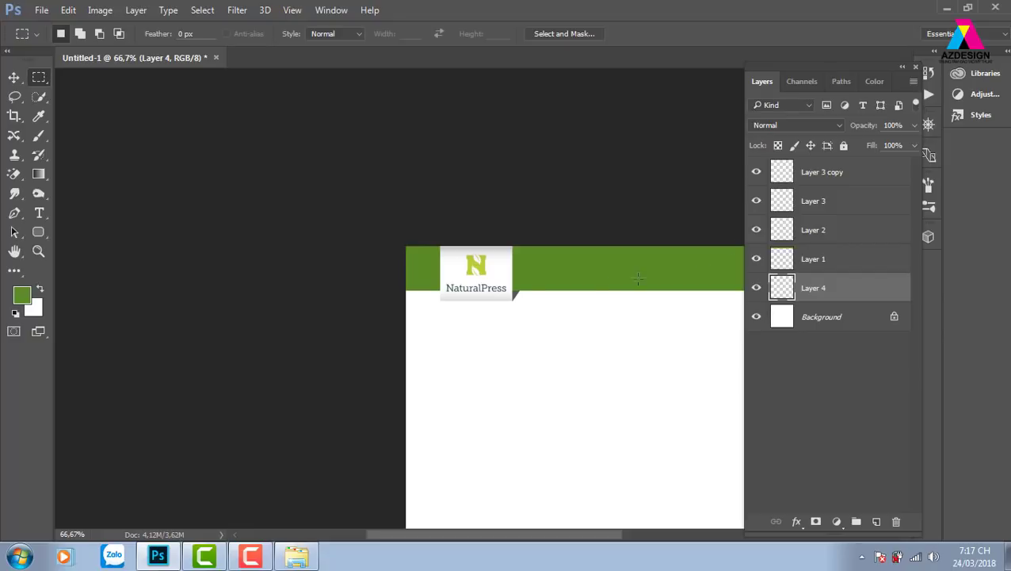
Move the NaturalPress logo tab on Layer 2 to the right, then undo the move.
key("v")
right_click(508, 273)
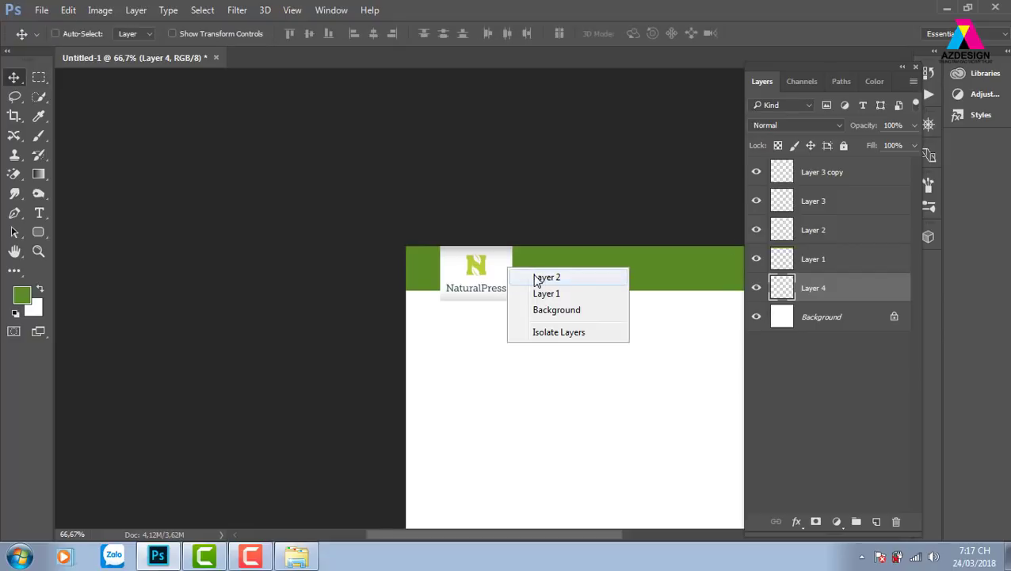
left_click(529, 276)
left_click_drag(523, 275, 555, 276)
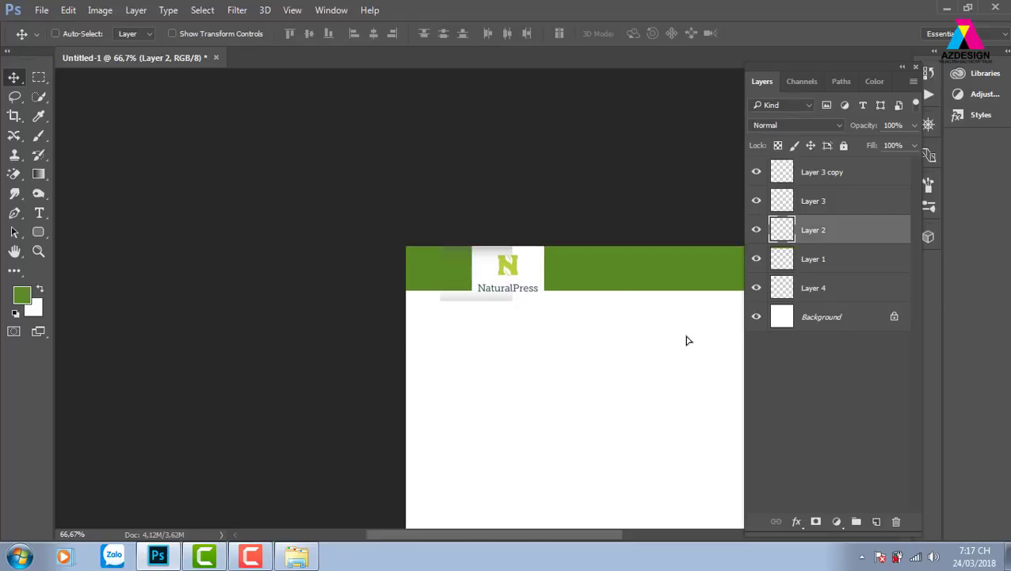
key("ctrl+z")
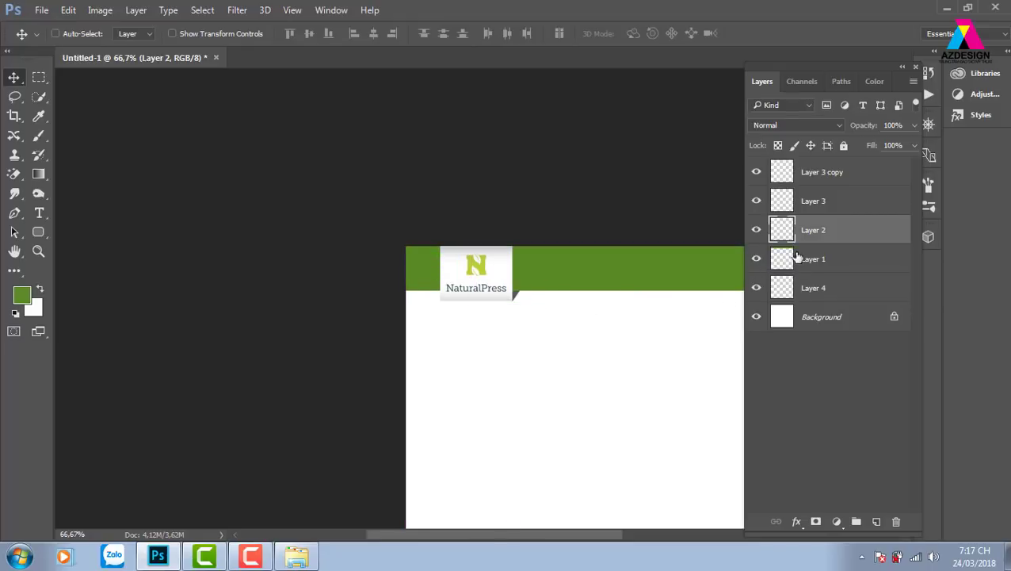
Fill the tab outline grey on new Layer 5, move it below the tab, and nudge it right.
left_click(788, 232, "ctrl")
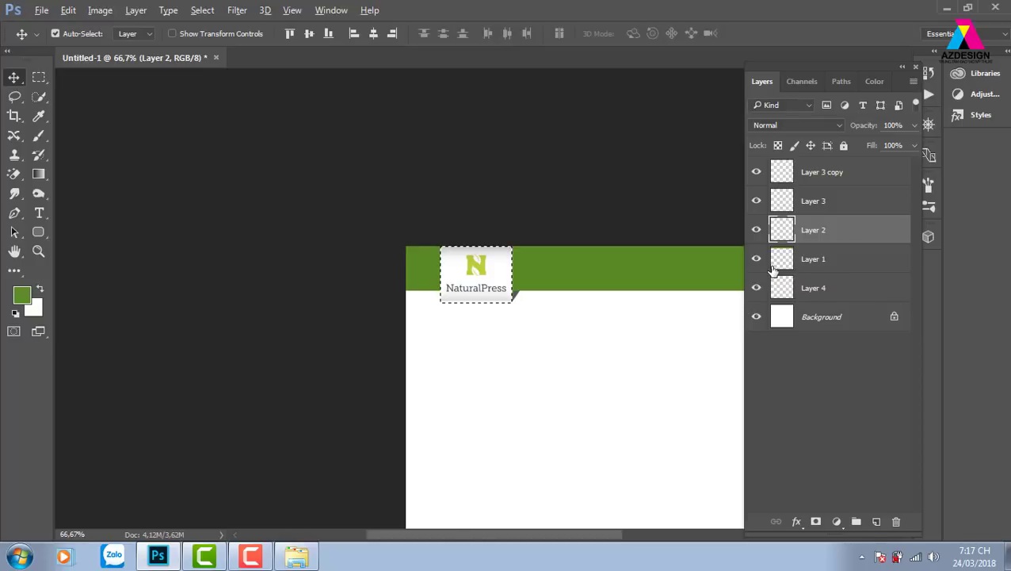
key("ctrl+shift+alt+n")
key("alt+BackSpace")
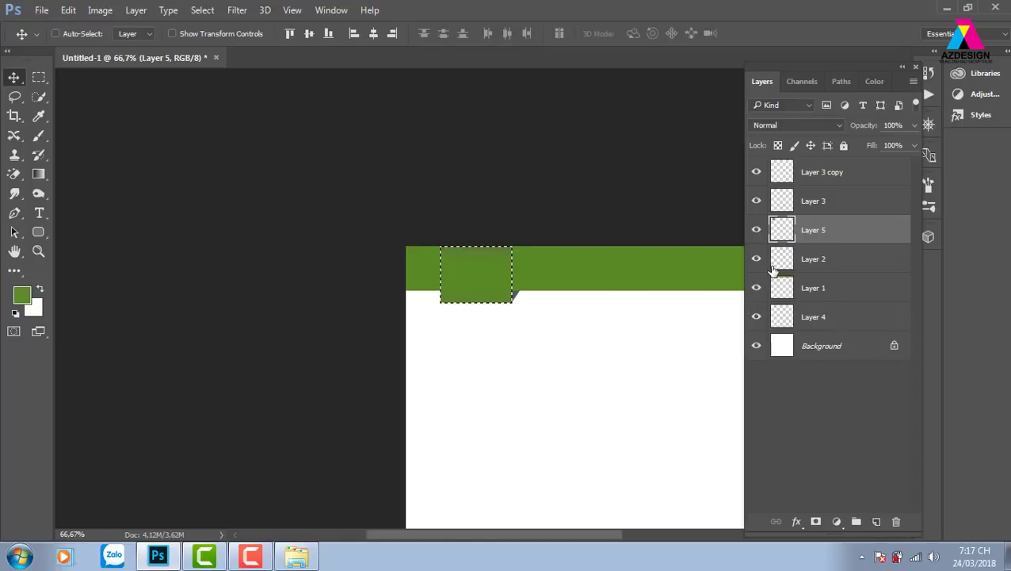
key("ctrl+d")
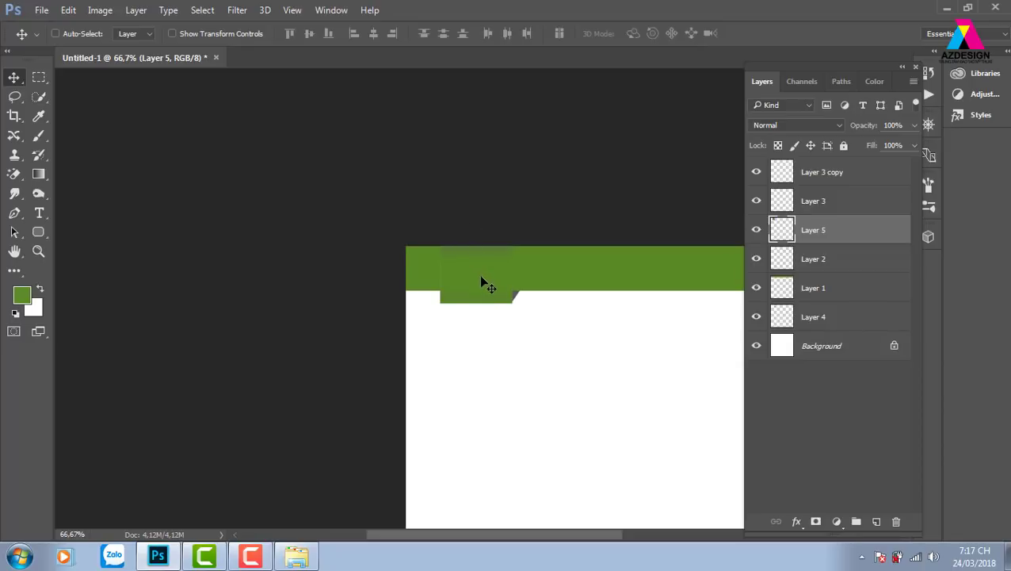
key("ctrl+shift+u")
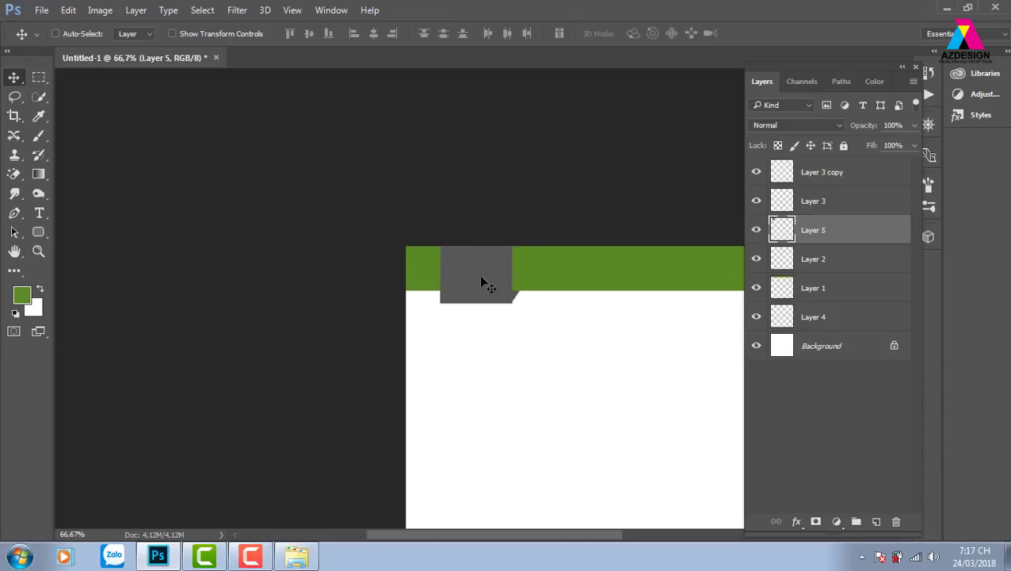
key("ctrl")
key("ctrl+bracketleft")
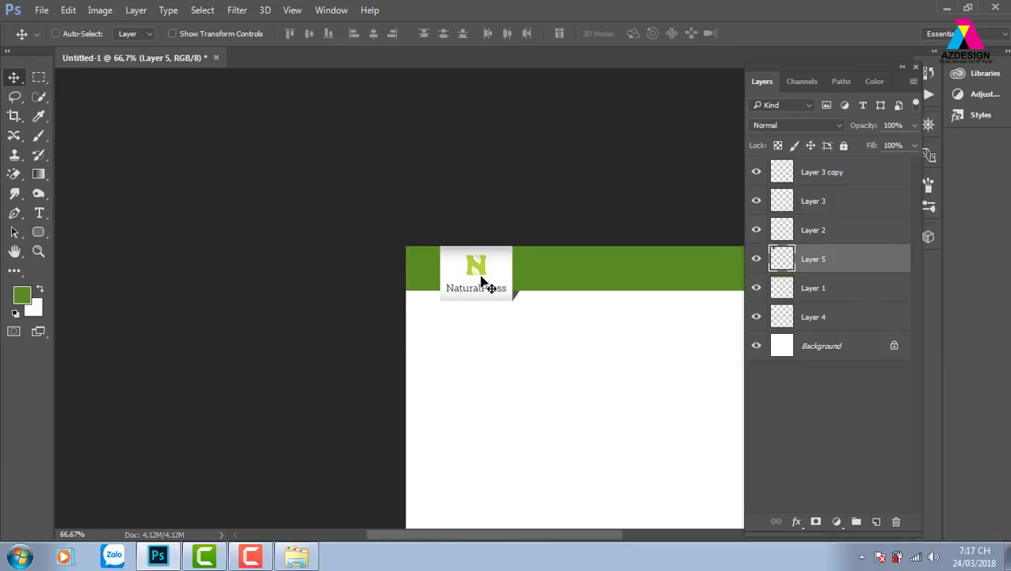
key("shift+Right")
Apply a 4,4 px Gaussian Blur to Layer 5 and set its blend mode to Multiply.
left_click(235, 11)
mouse_move(246, 174)
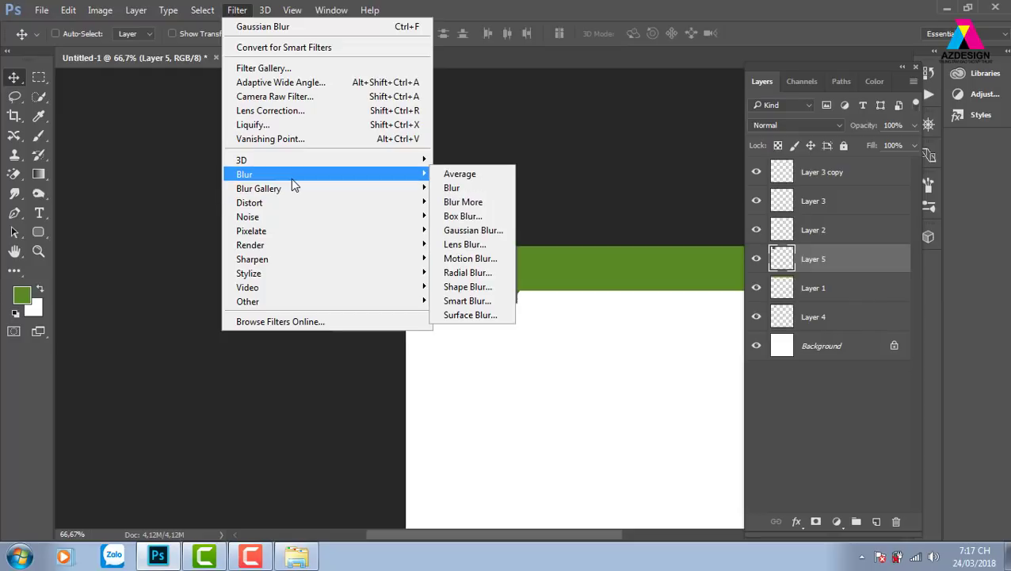
left_click(484, 231)
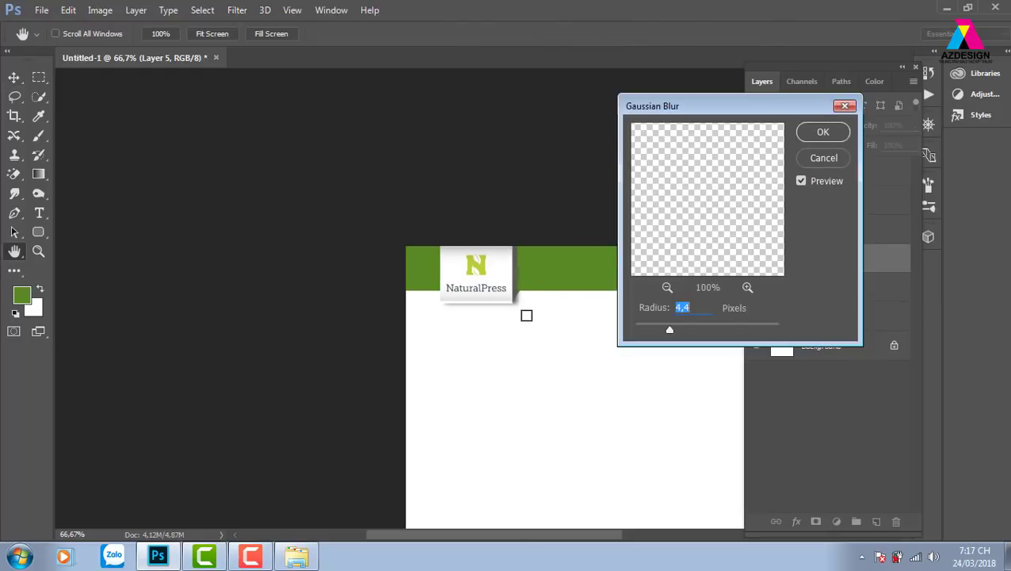
left_click(812, 136)
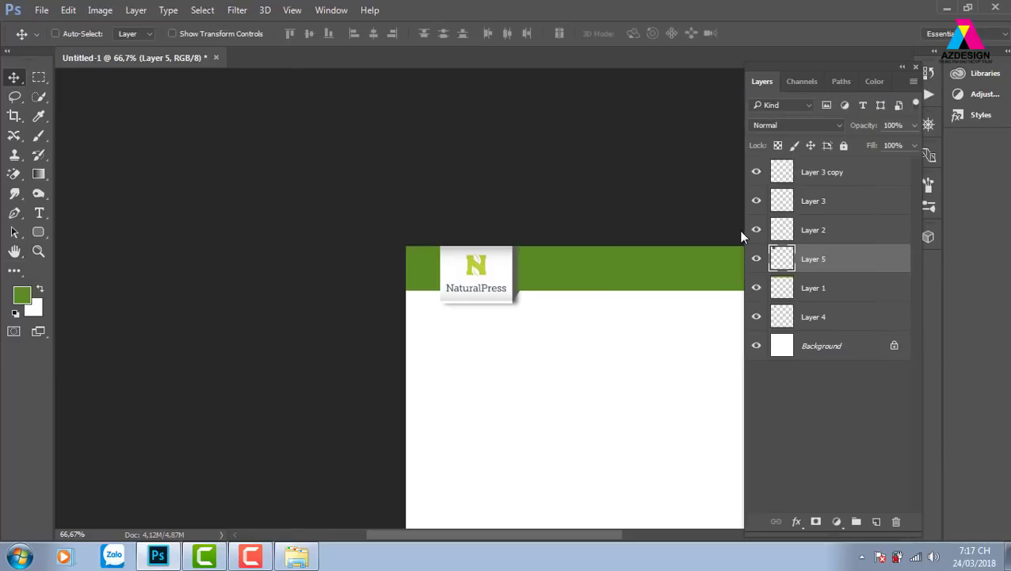
key("ctrl+1")
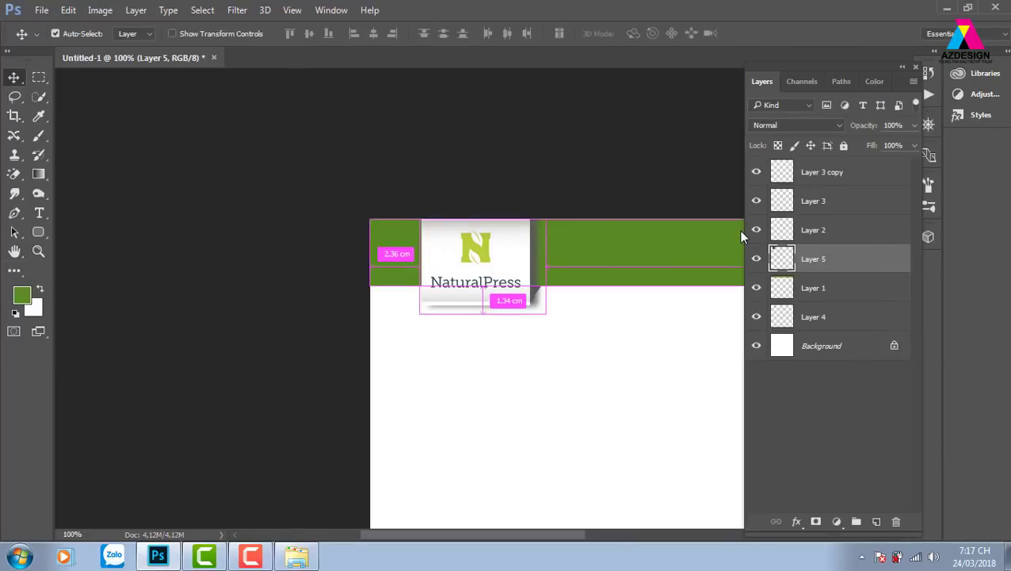
key("ctrl+plus")
left_click(817, 123)
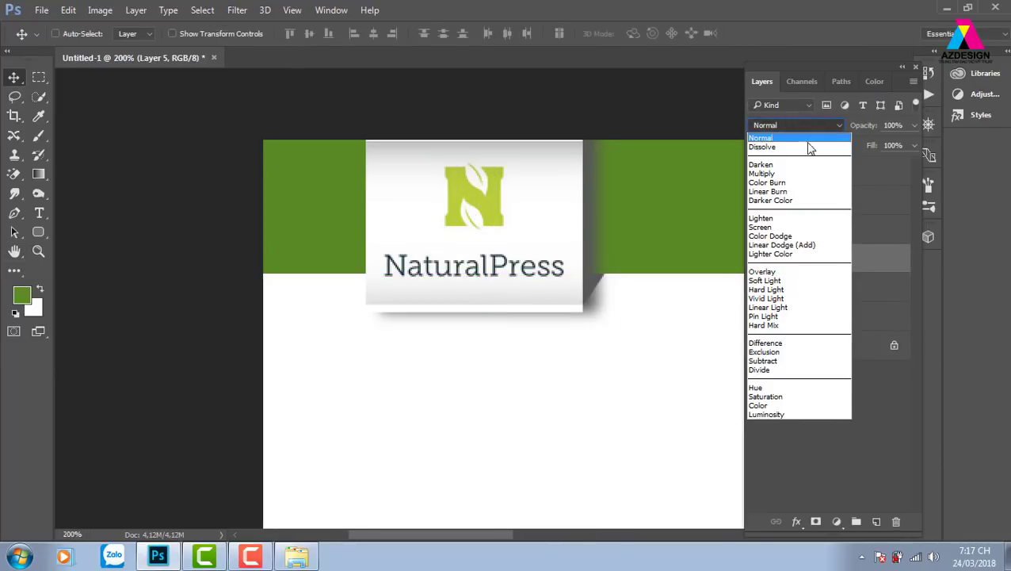
left_click(790, 174)
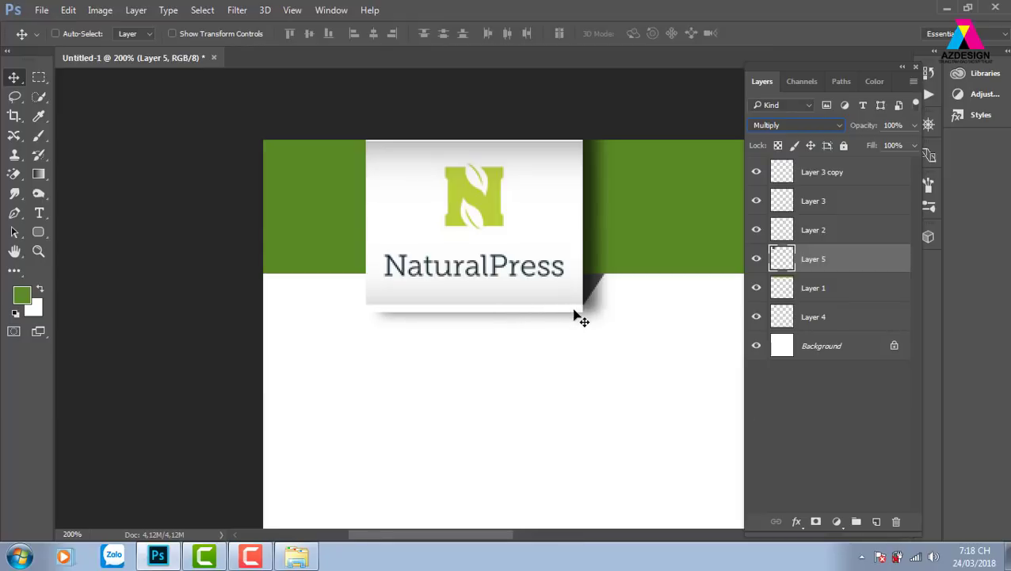
Shorten the shadow to about 90% height and skew its lower edge to the left.
key("ctrl+t")
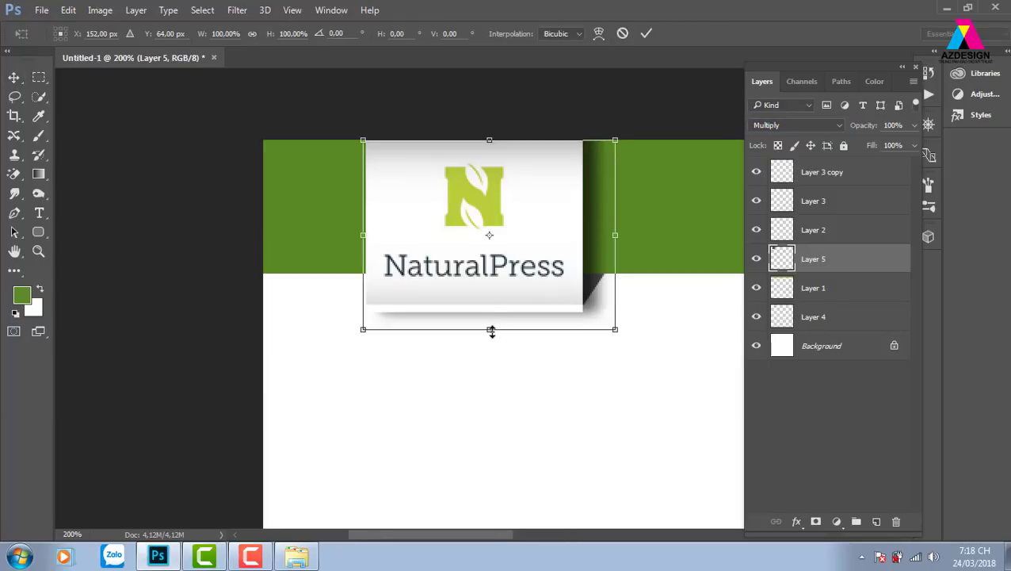
left_click_drag(492, 332, 491, 316)
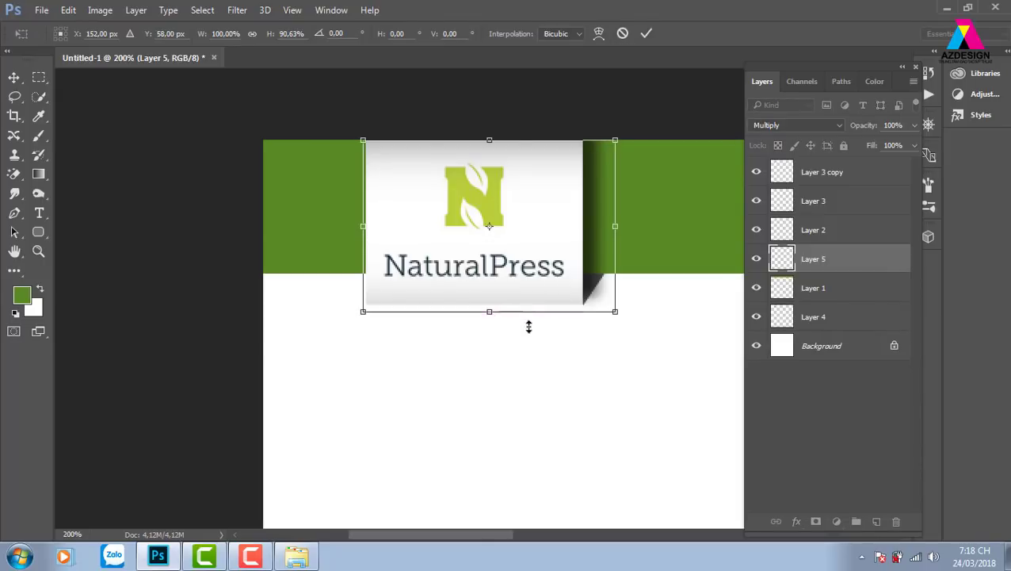
left_click_drag(480, 315, 472, 316)
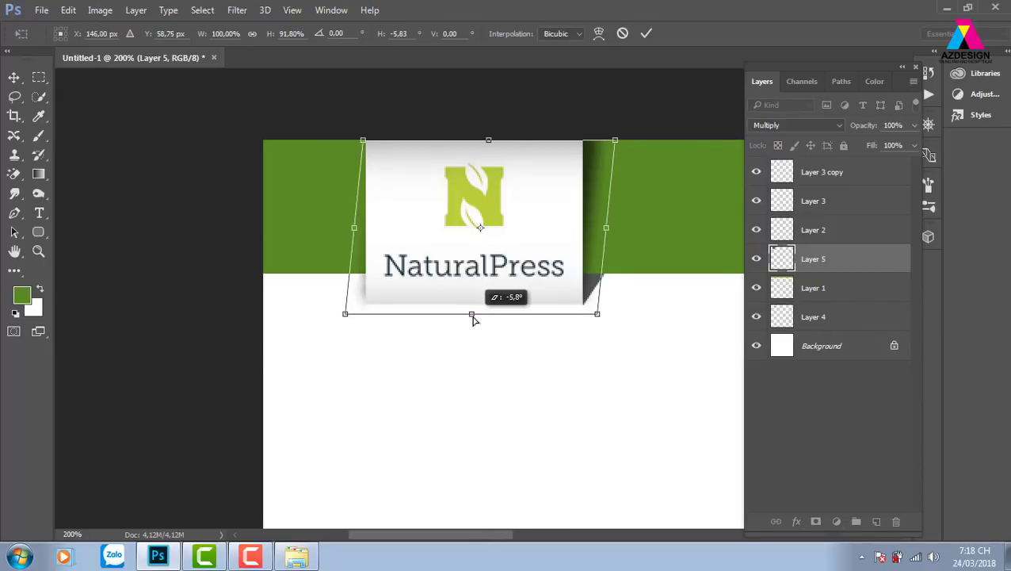
key("Return")
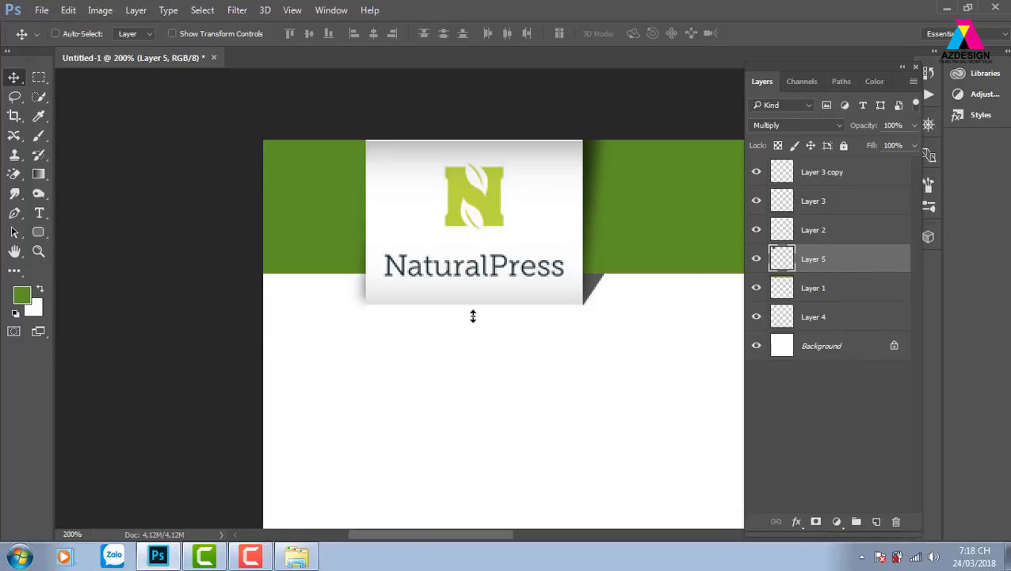
key("ctrl+minus")
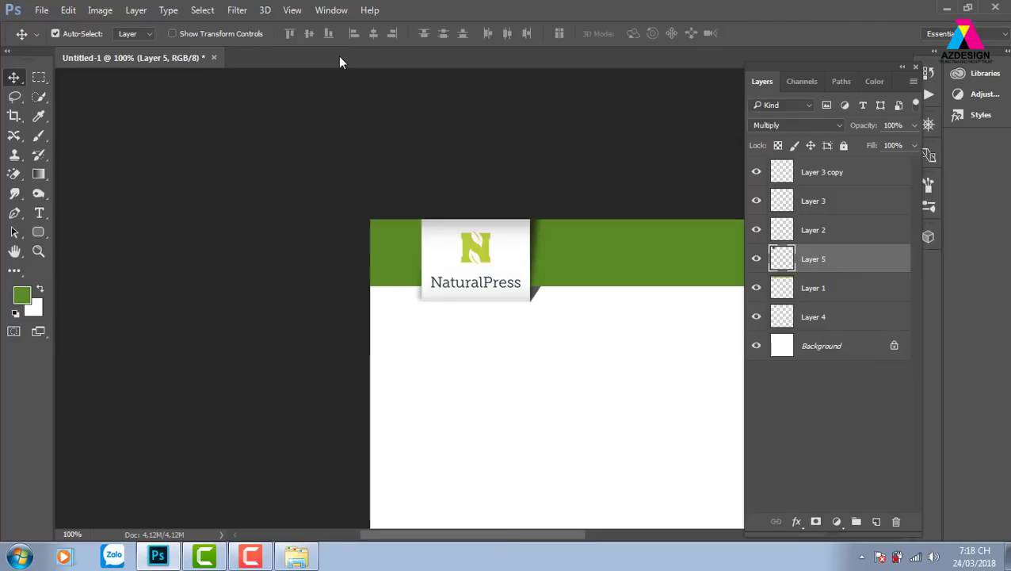
key("ctrl+minus")
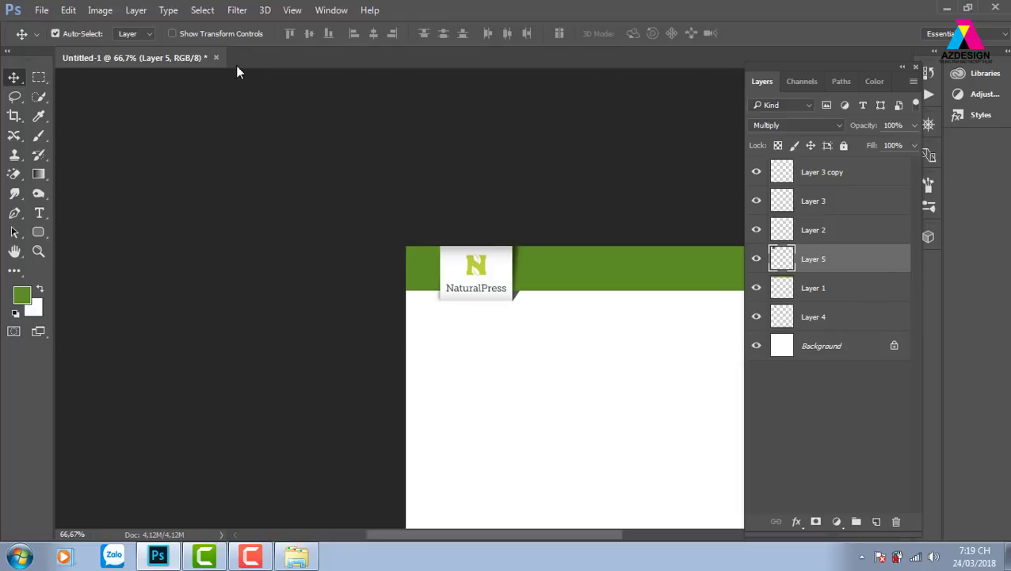
key("ctrl+minus")
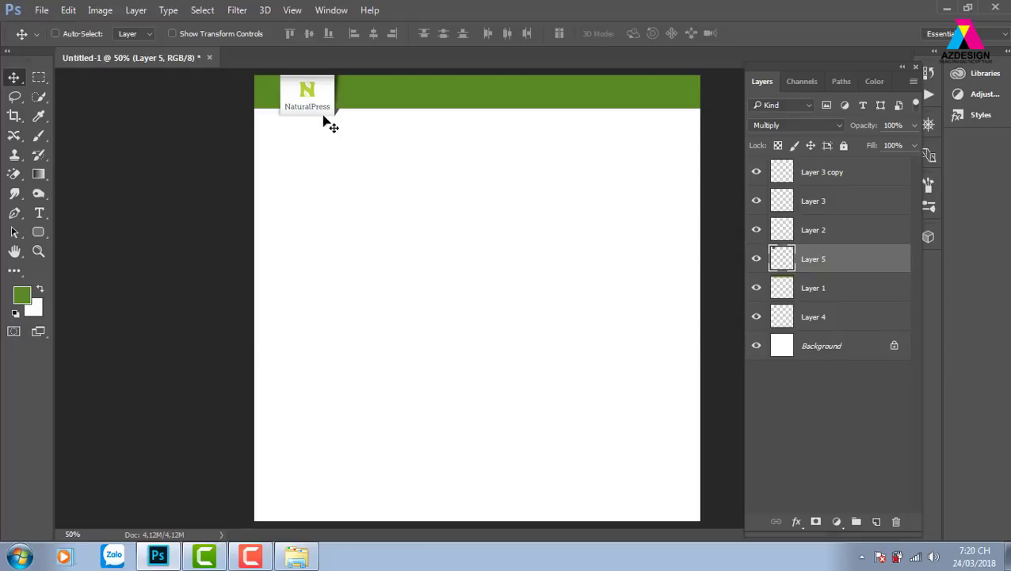
Delete the NaturalPress logo layer (Layer 2), Layer 5 and Layer 3 copy.
right_click(310, 93)
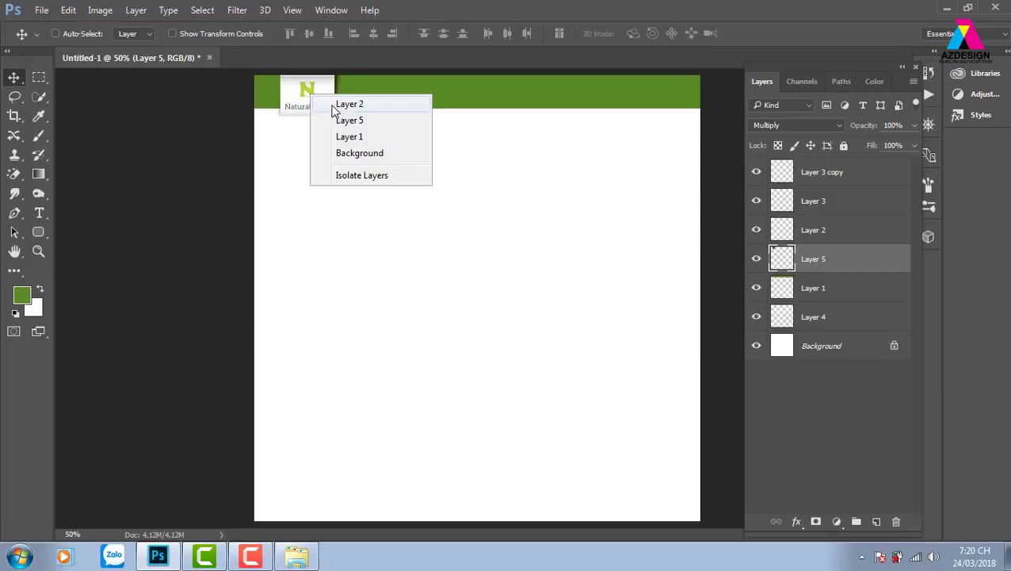
left_click(340, 104)
key("Delete")
right_click(317, 89)
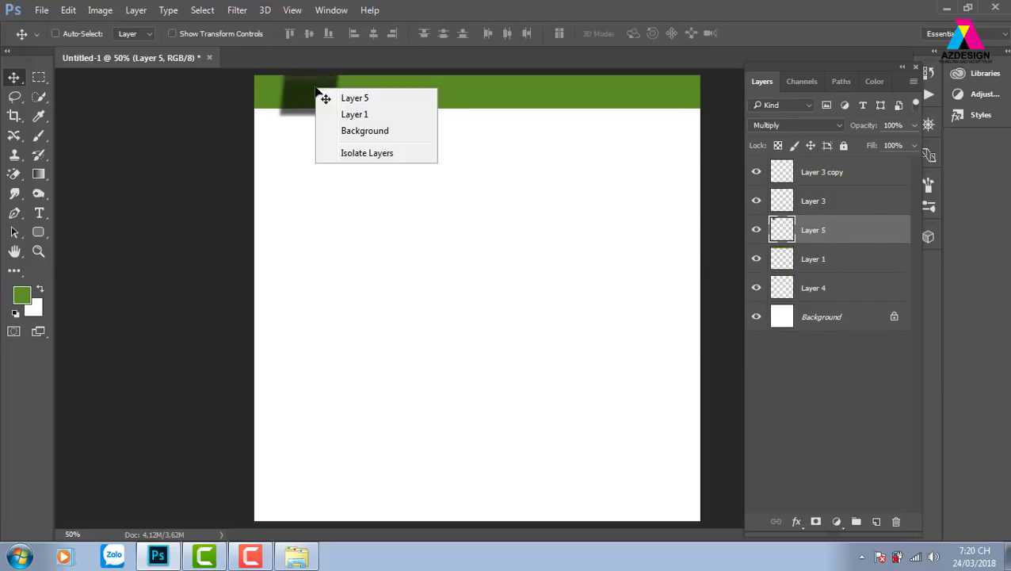
left_click(351, 103)
key("Delete")
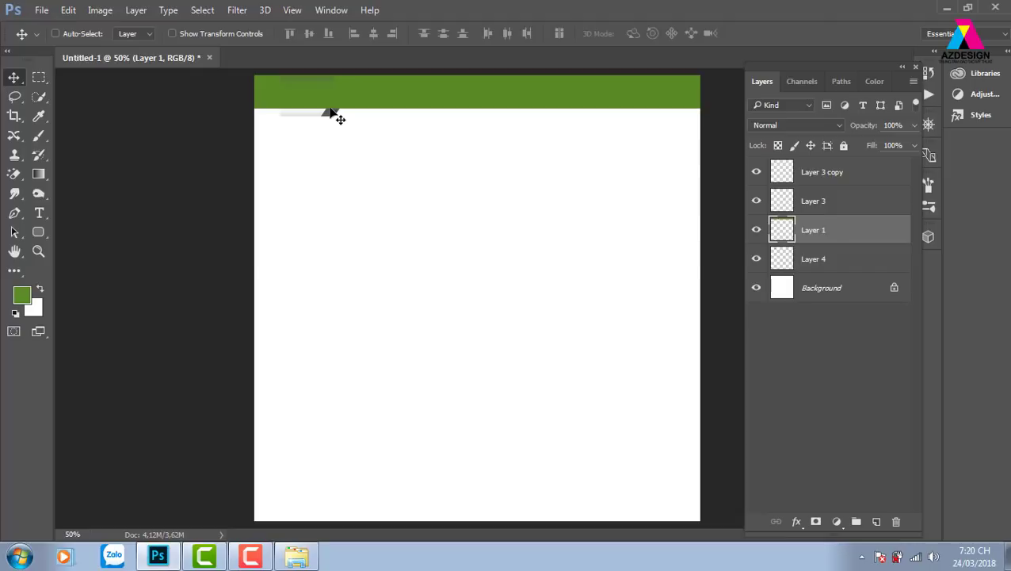
right_click(333, 114)
left_click(349, 124)
key("Delete")
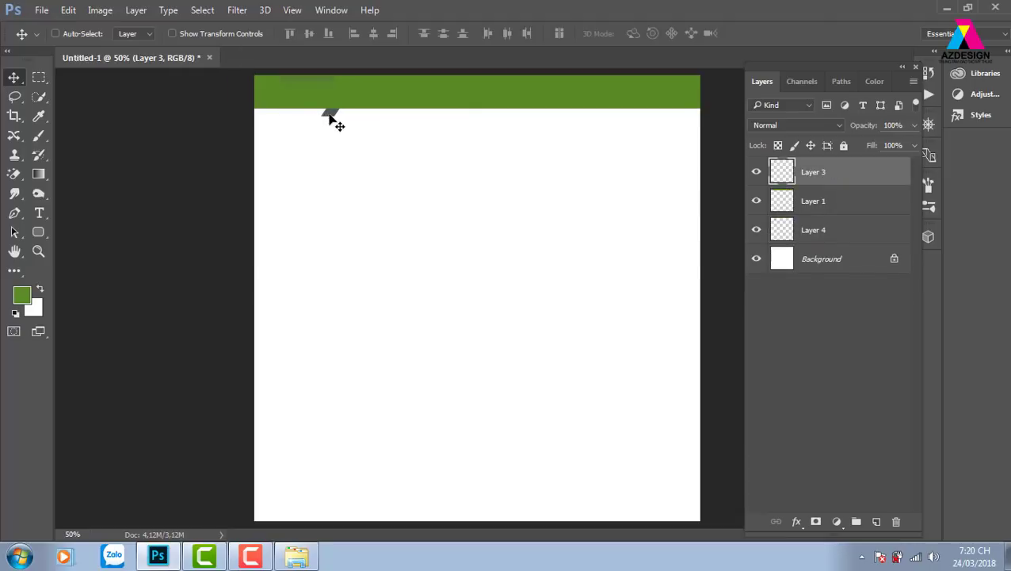
Delete Layer 4 and Layer 3, leaving only Layer 1 and Background.
right_click(331, 114)
left_click(348, 124)
key("Delete")
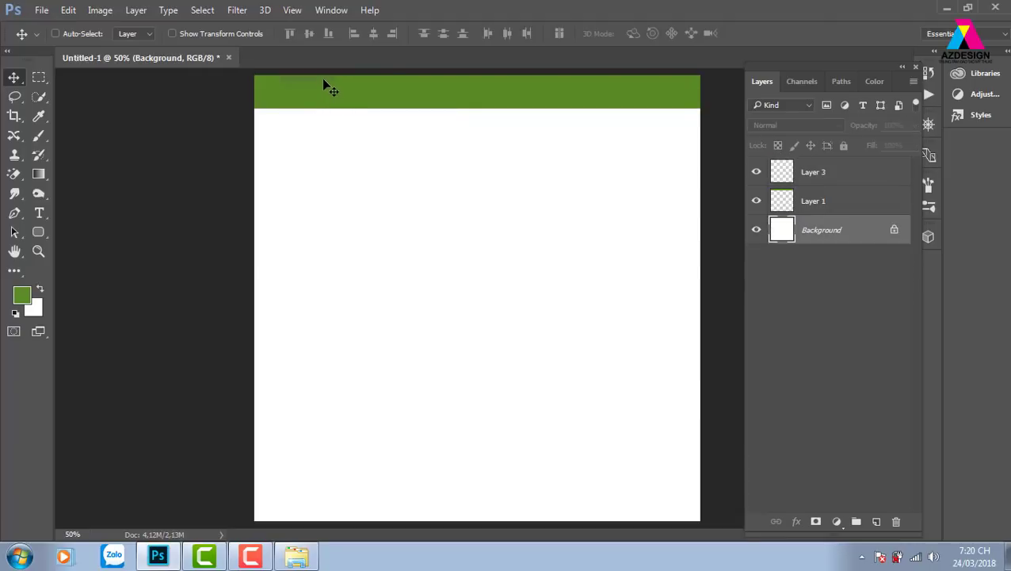
right_click(323, 79)
left_click(351, 85)
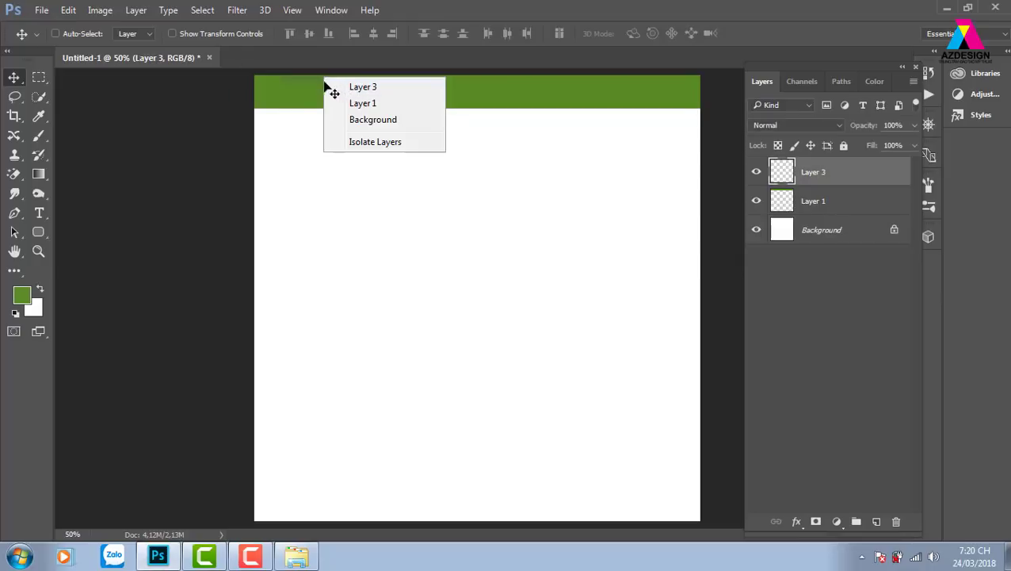
left_click_drag(339, 104, 356, 141)
key("Delete")
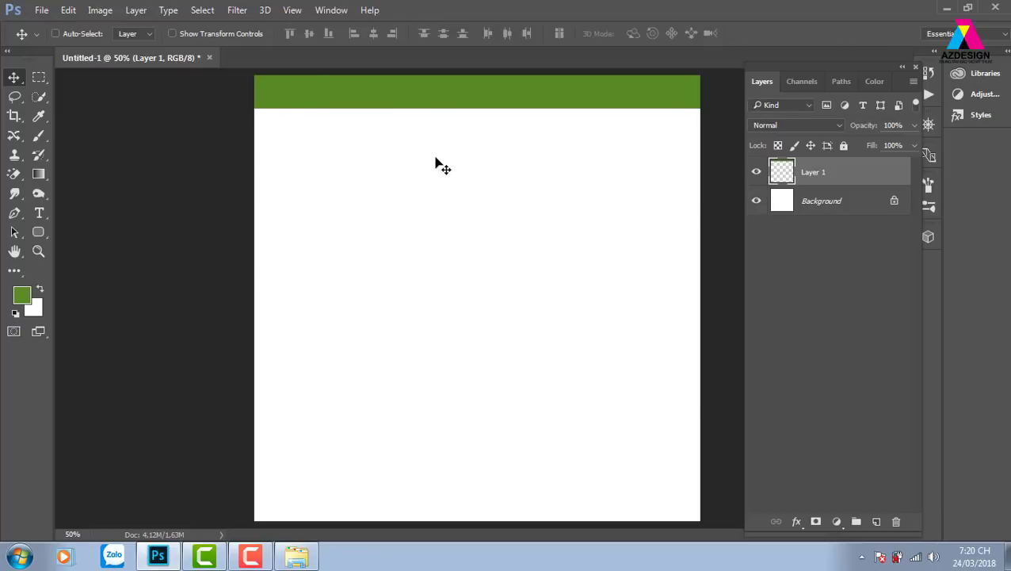
Open the NaturalPress logo image and try a rectangular selection around its N emblem.
key("ctrl")
key("ctrl+o")
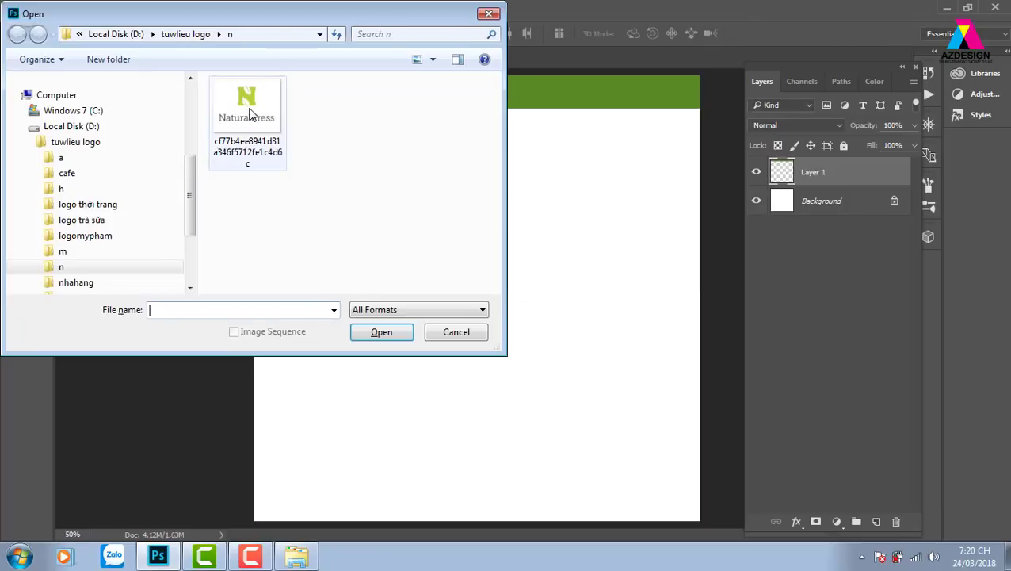
left_click(247, 109)
left_click(404, 339)
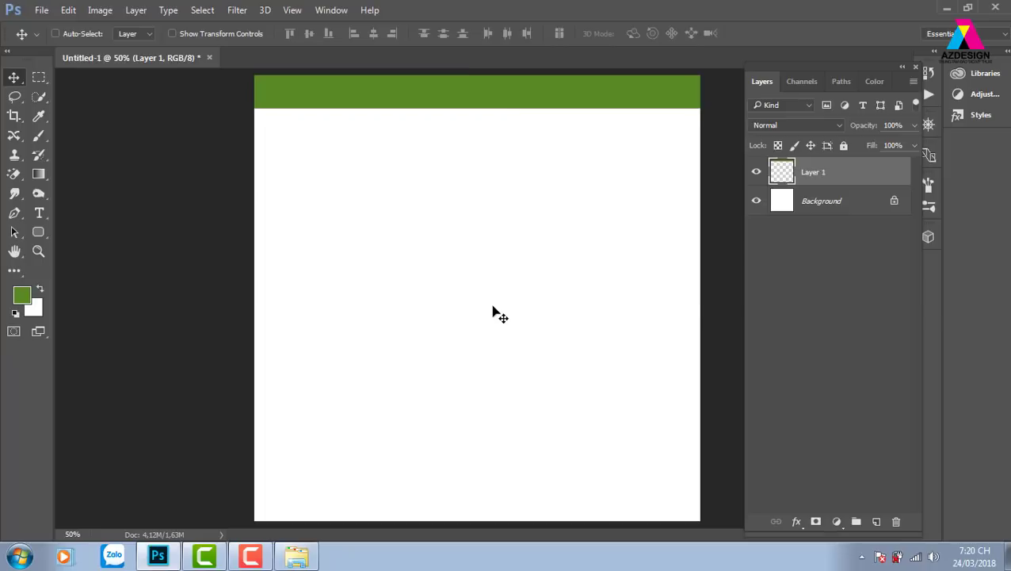
key("ctrl+plus")
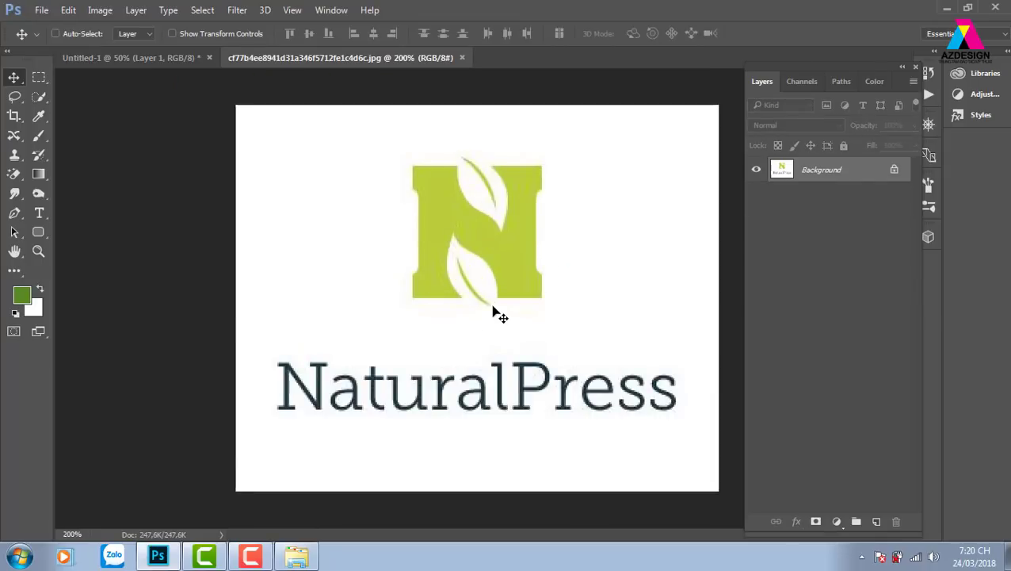
key("m")
left_click_drag(386, 150, 557, 323)
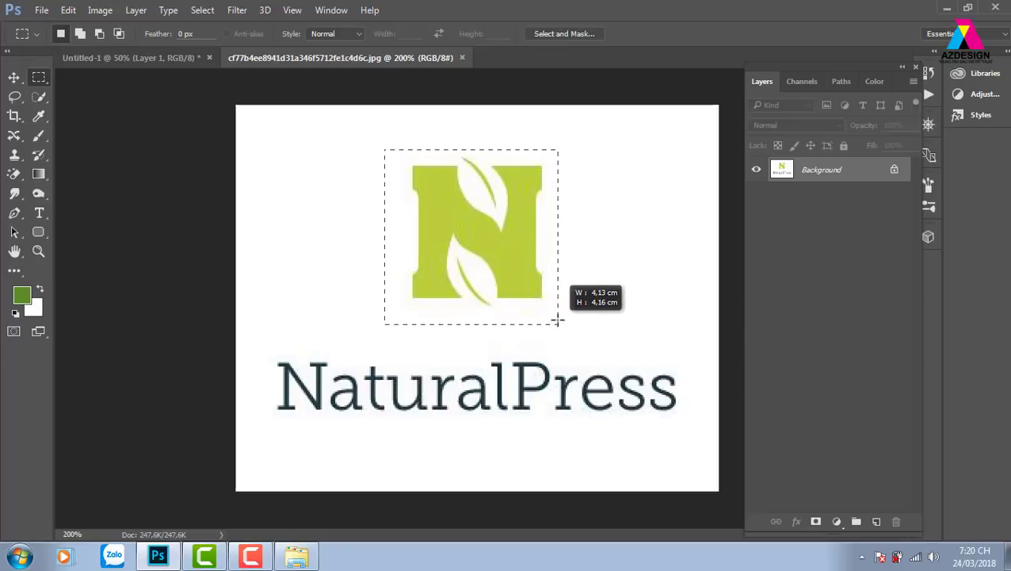
left_click_drag(558, 323, 557, 324)
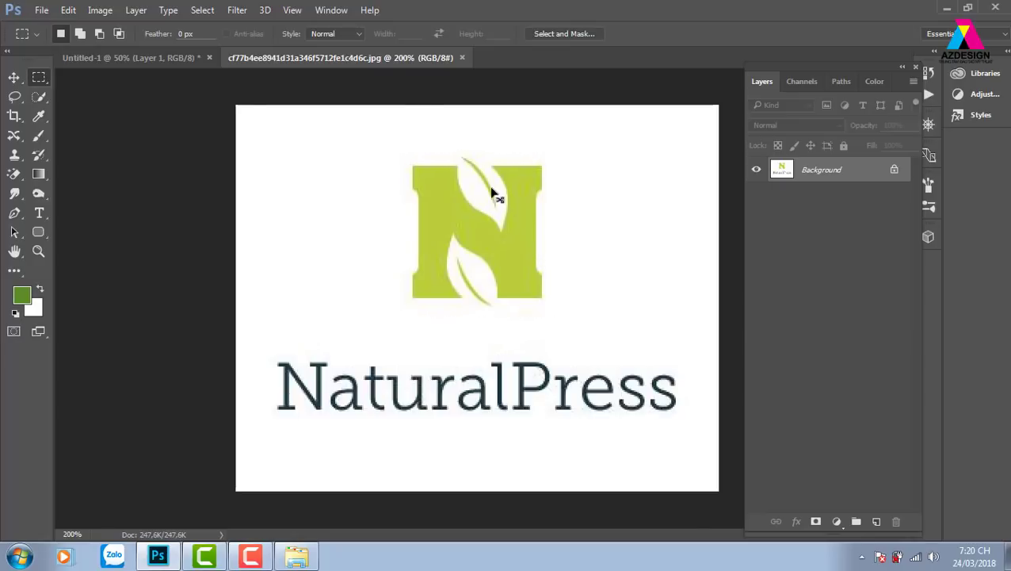
key("ctrl+Tab")
Open the black guitar 'A' logo from folder 'a' and paste it into the web page.
key("ctrl+o")
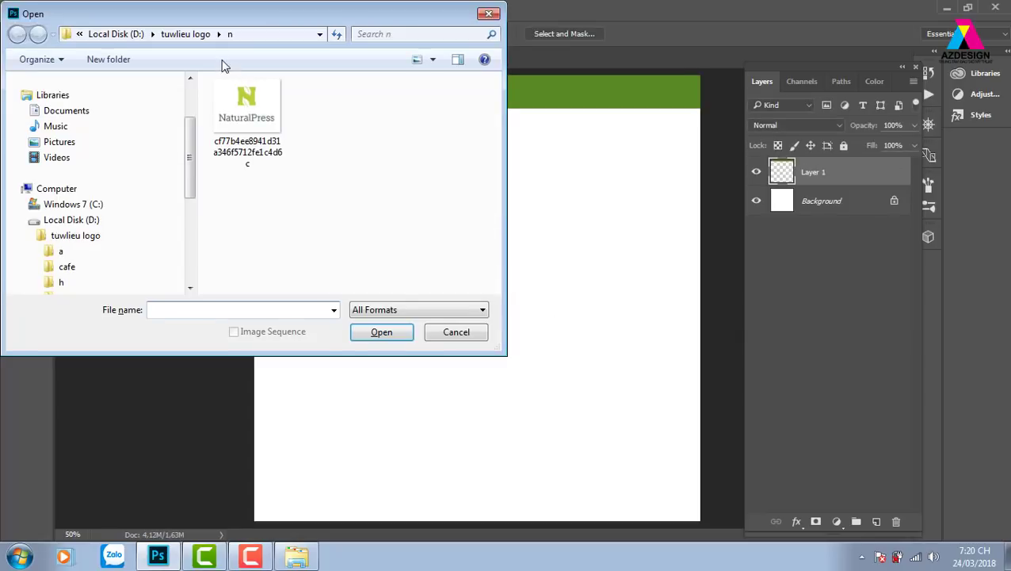
left_click(191, 34)
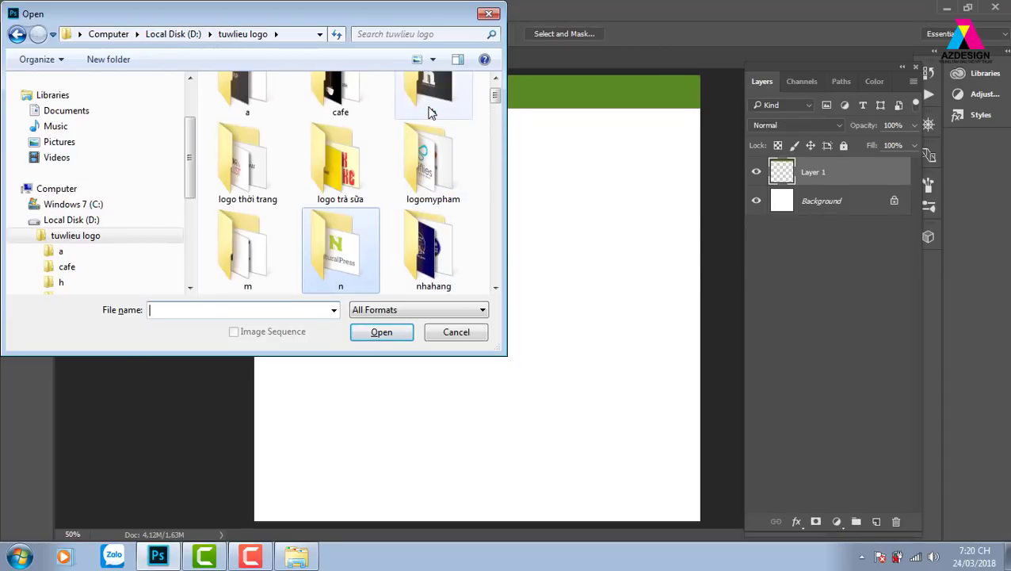
double_click(260, 95)
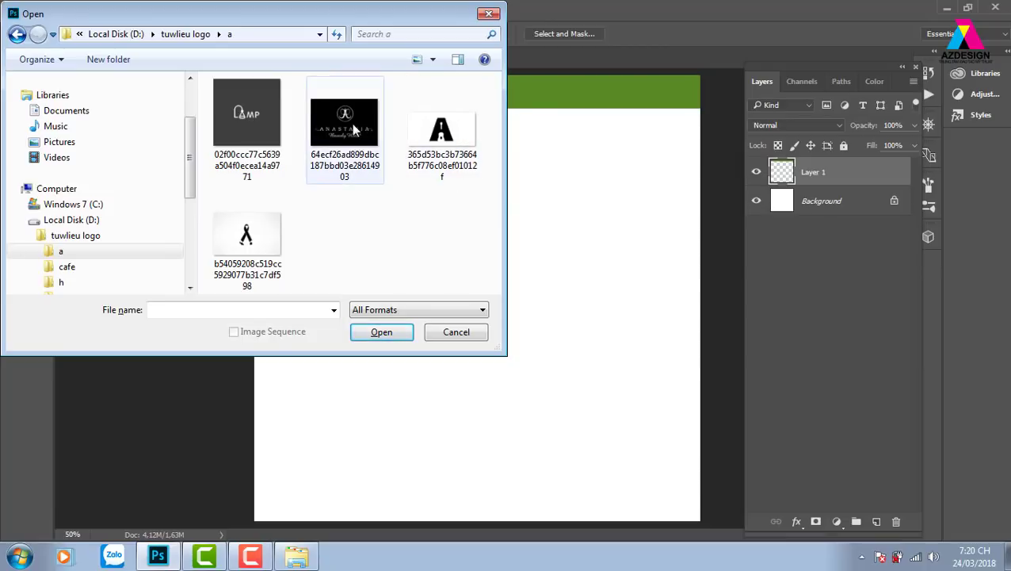
left_click(442, 136)
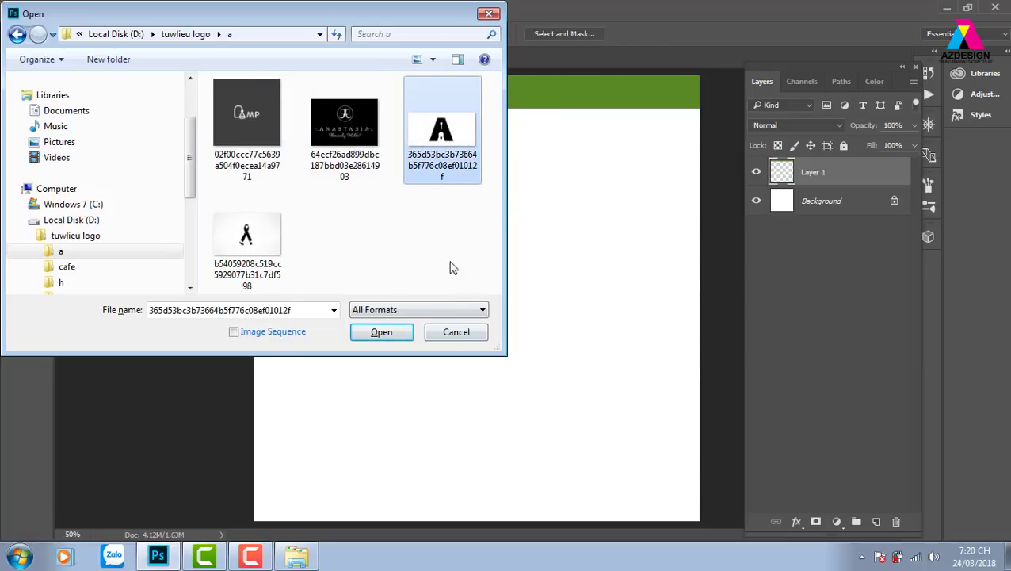
left_click(394, 332)
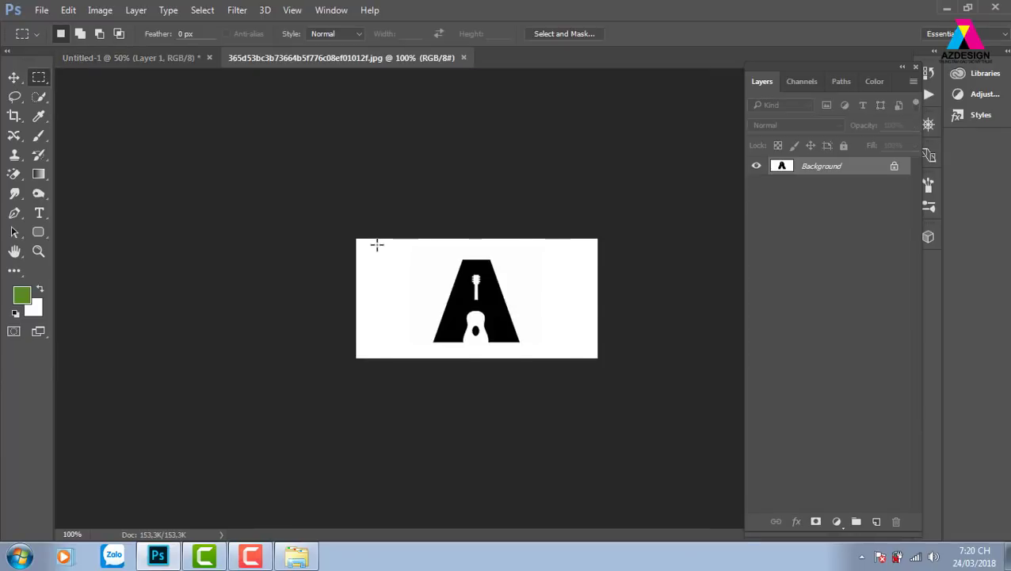
key("ctrl+w")
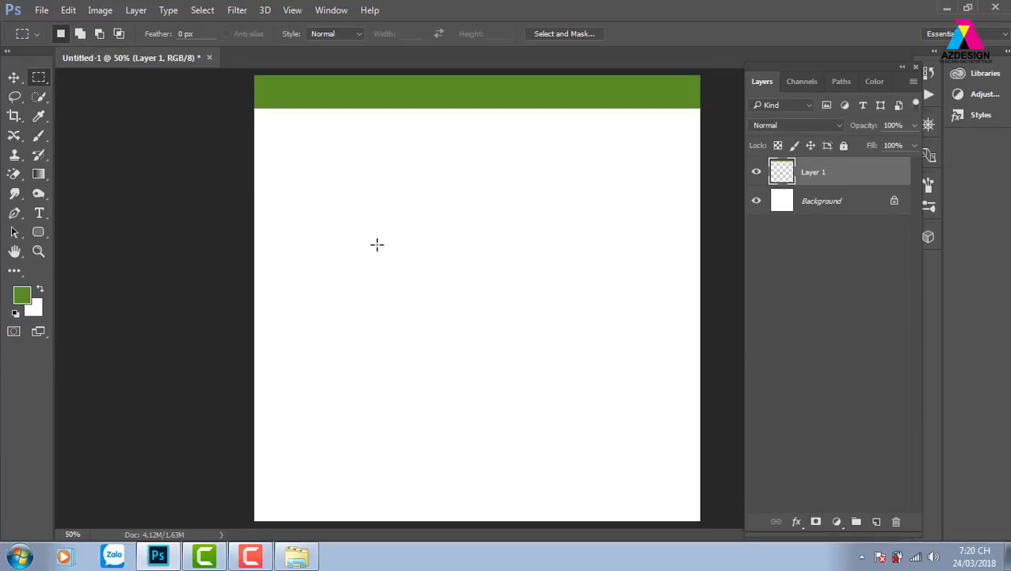
key("ctrl+v")
Trial the 'A' logo on the green header in Multiply blend mode, then delete Layer 2.
key("v")
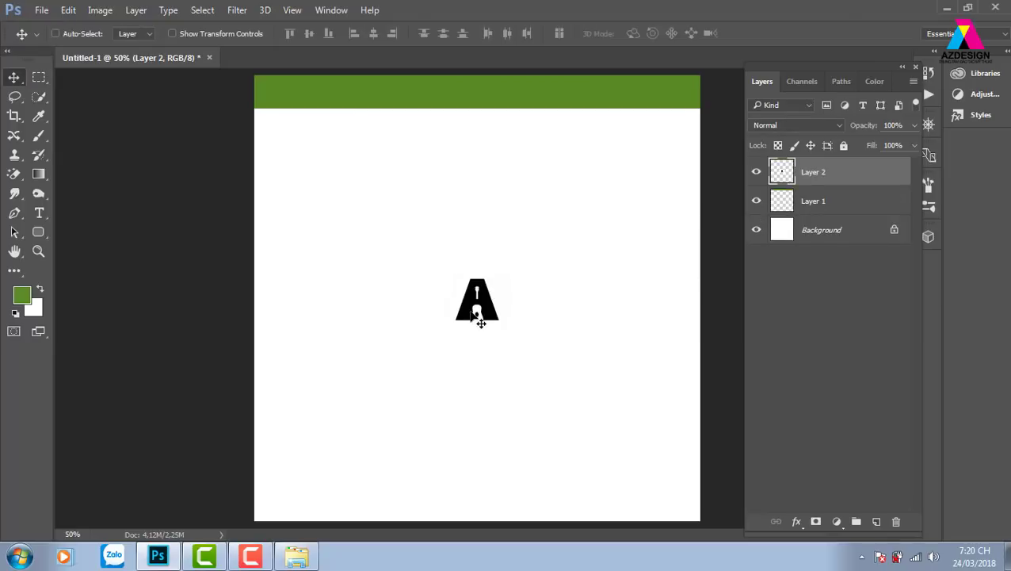
left_click(481, 143)
left_click_drag(481, 144, 507, 153)
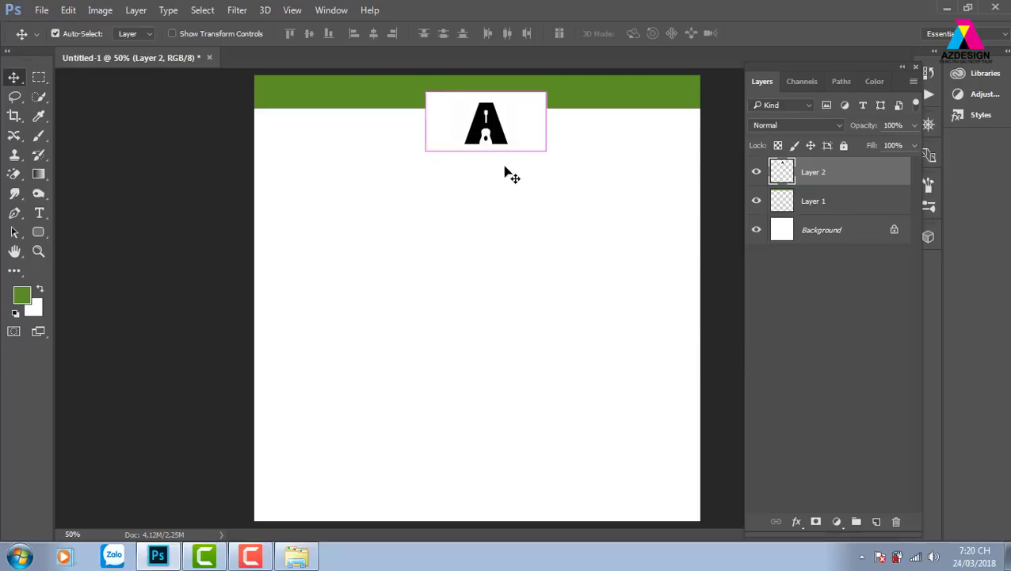
scroll(515, 170, "up", 1)
left_click_drag(534, 218, 535, 264)
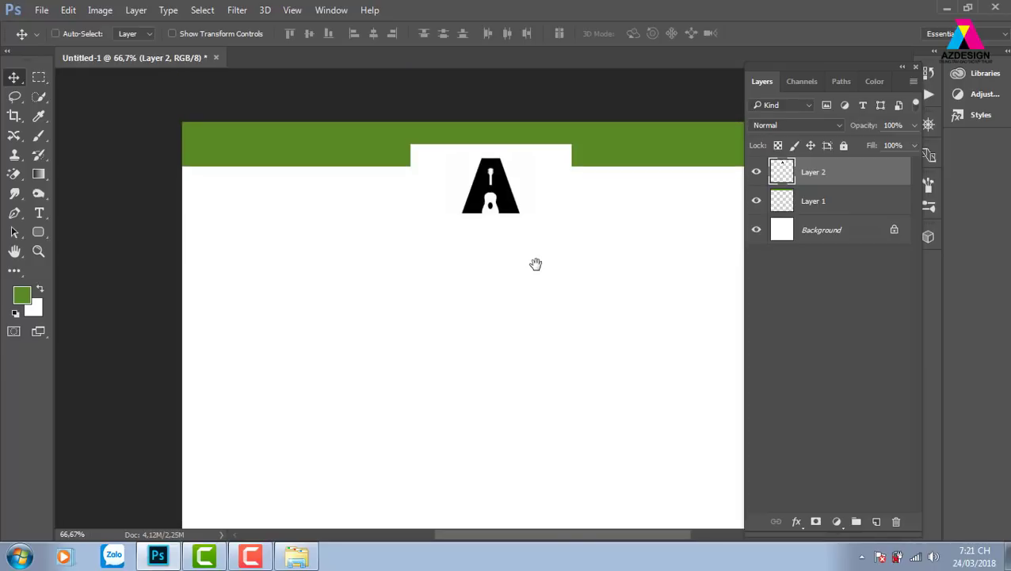
left_click(814, 125)
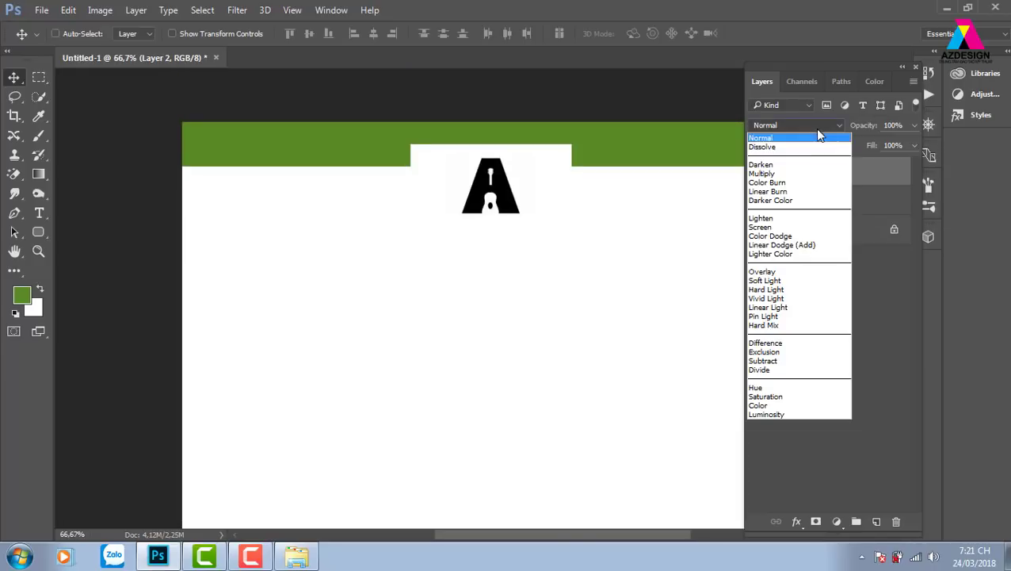
left_click(801, 173)
left_click_drag(495, 185, 495, 148)
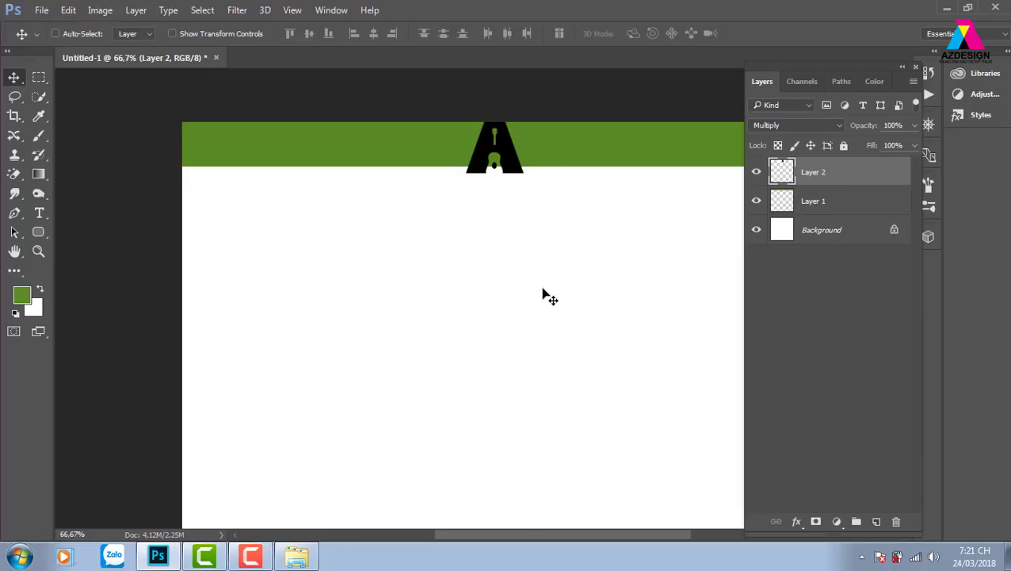
key("Delete")
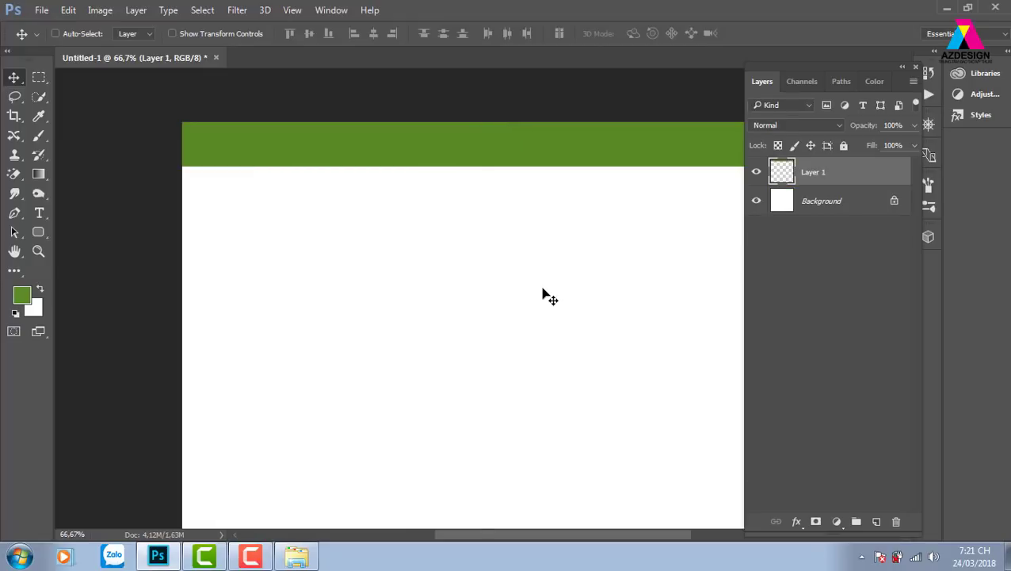
Open the CoffeeWhale logo image from the 'logo trà sữa' folder.
key("ctrl+o")
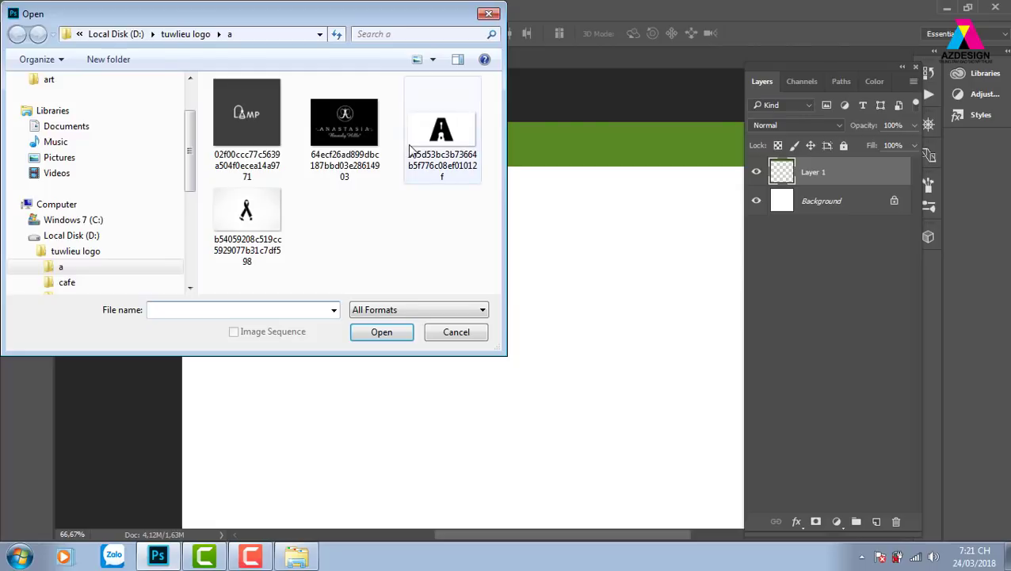
left_click(189, 34)
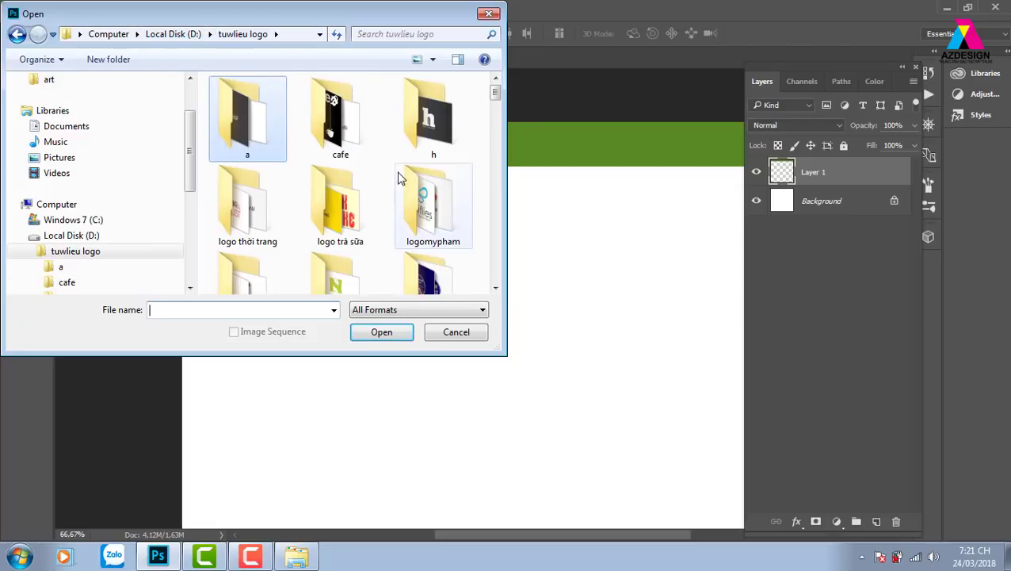
double_click(341, 209)
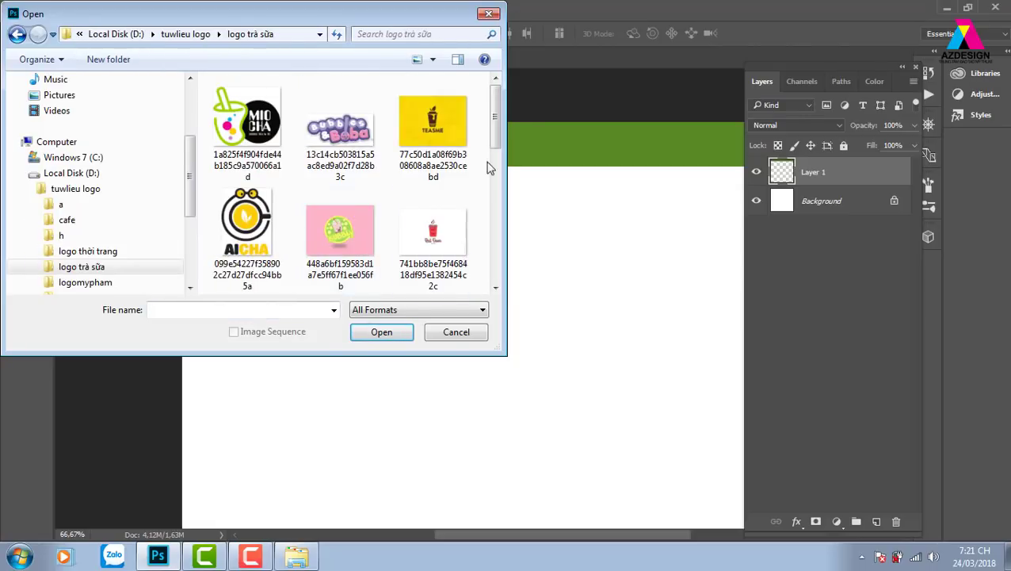
mouse_move(497, 121)
left_mouse_down()
mouse_move(499, 206)
mouse_move(499, 153)
left_mouse_up()
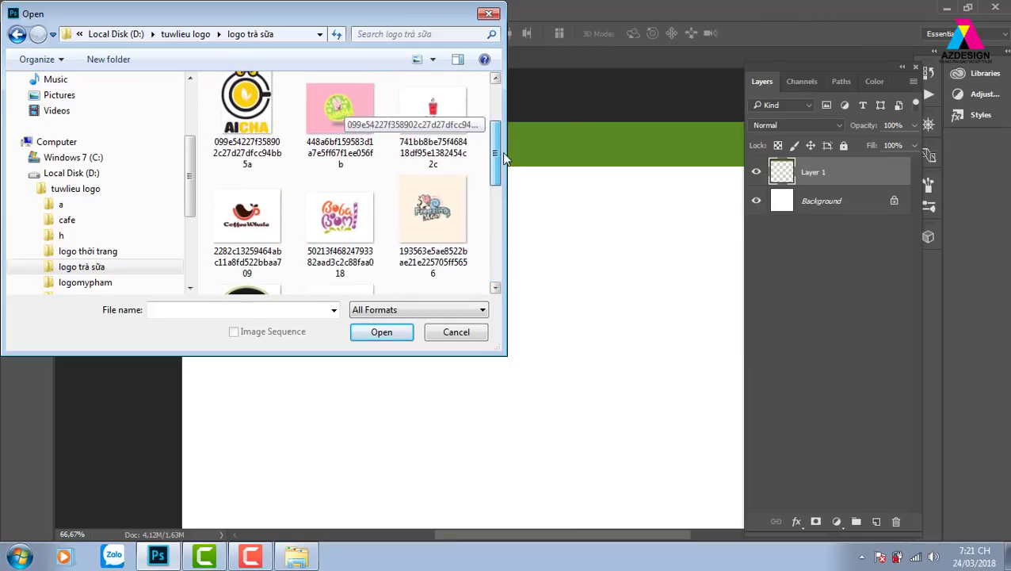
left_click(247, 212)
left_click(384, 332)
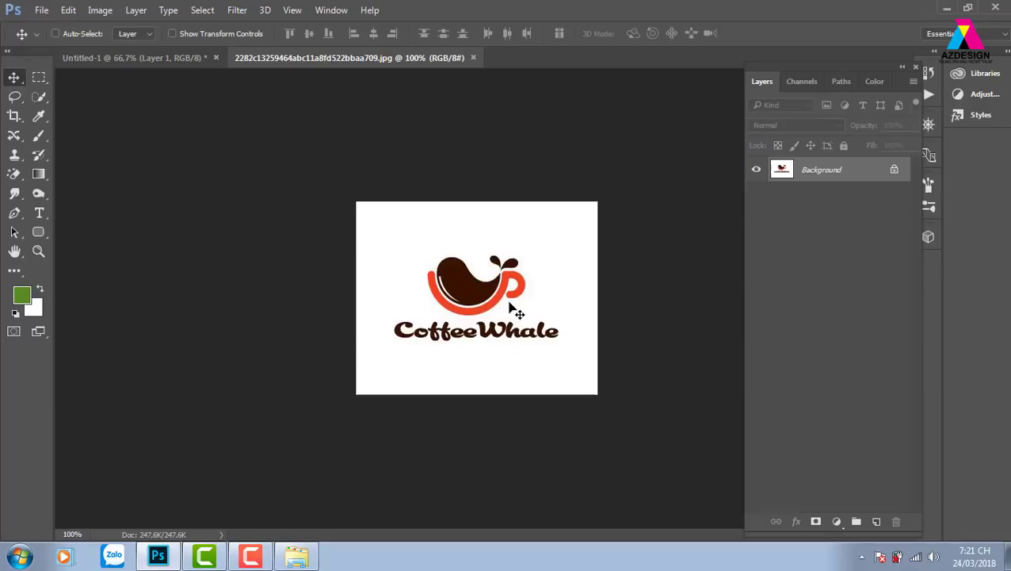
Copy the whole CoffeeWhale logo into Untitled-1 and move it up toward the green band.
key("m")
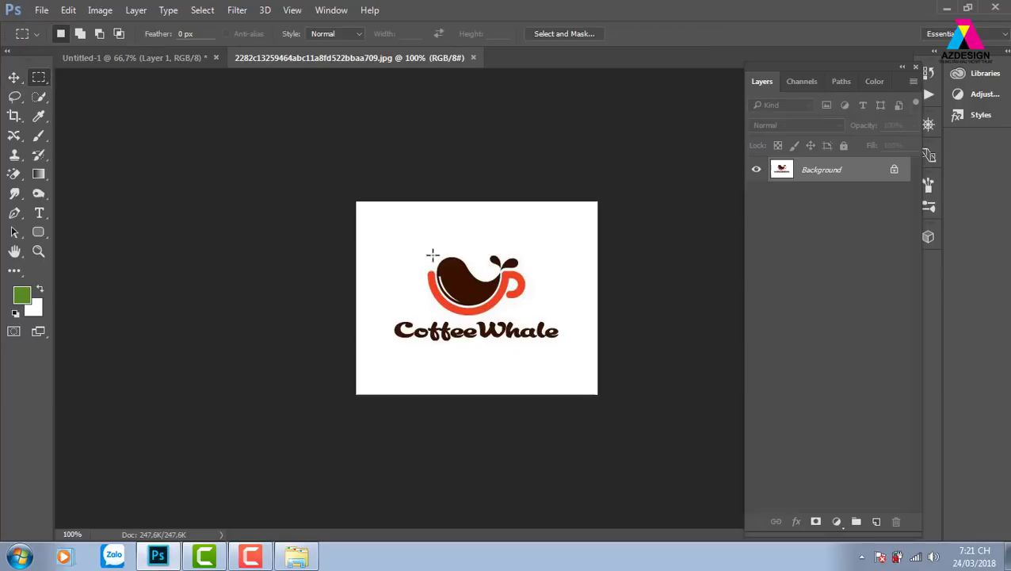
left_click_drag(421, 242, 541, 319)
key("v")
key("ctrl+d")
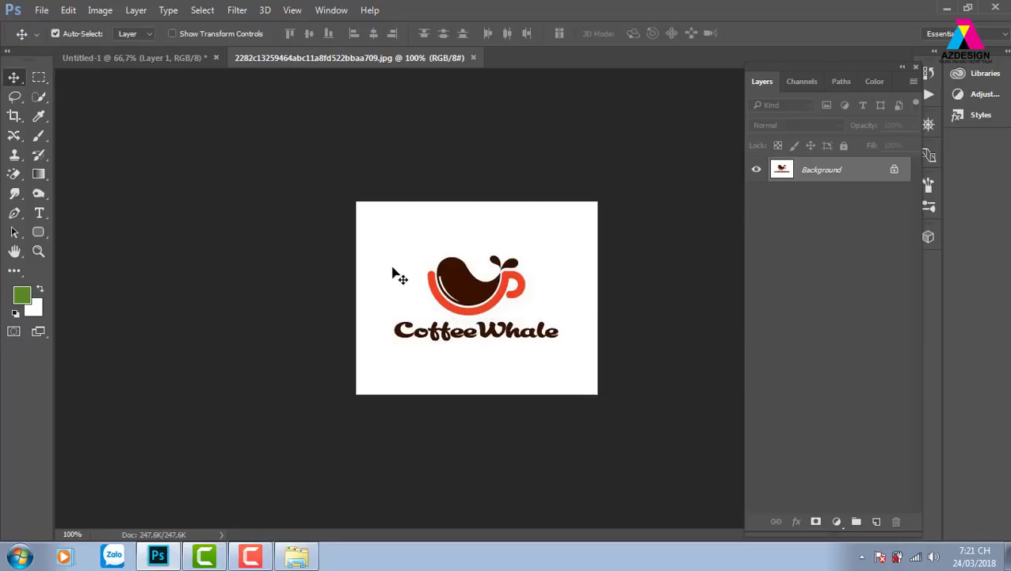
key("ctrl+a")
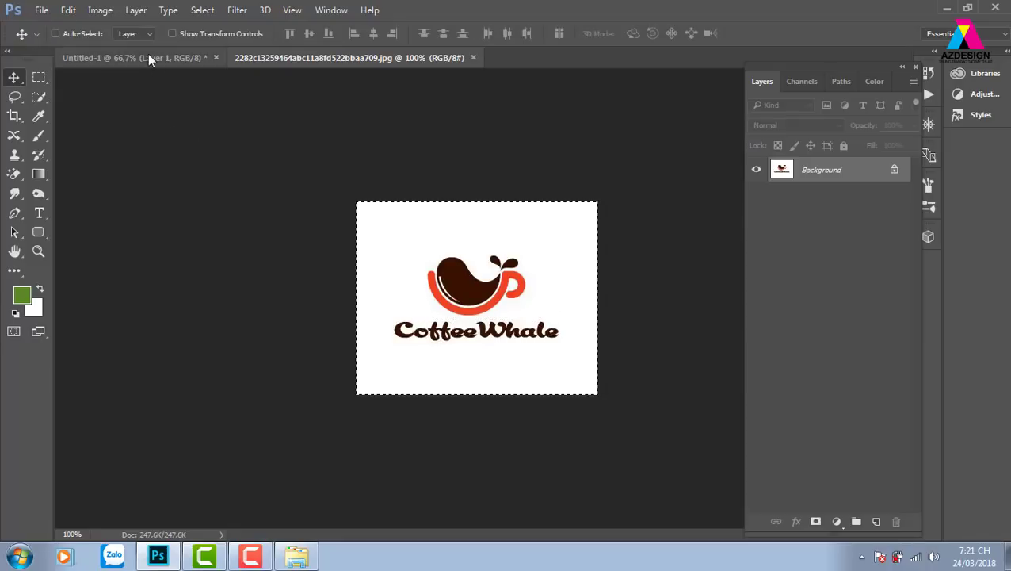
key("ctrl+c")
key("ctrl+Tab")
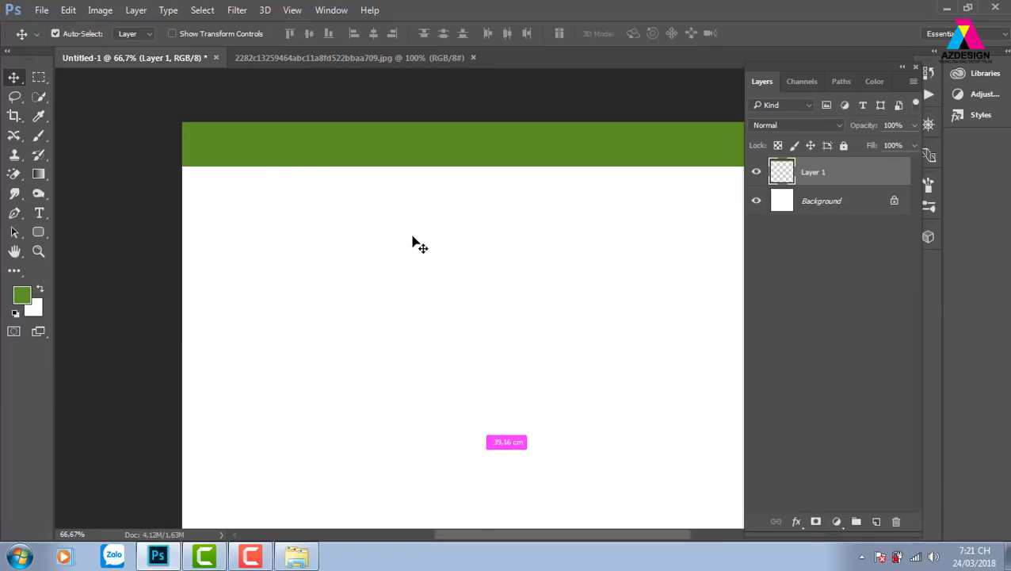
key("ctrl+v")
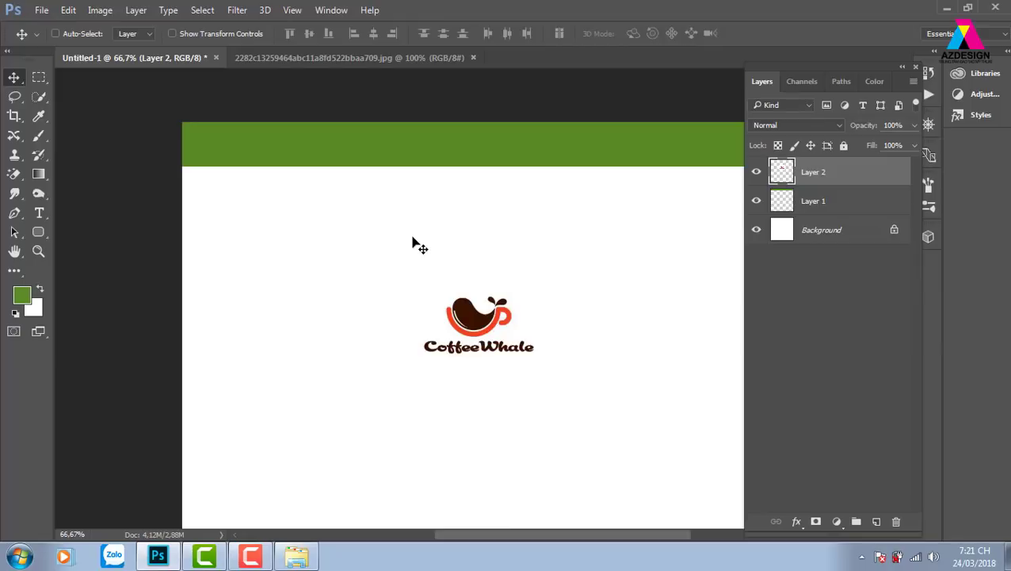
left_click_drag(488, 335, 517, 229)
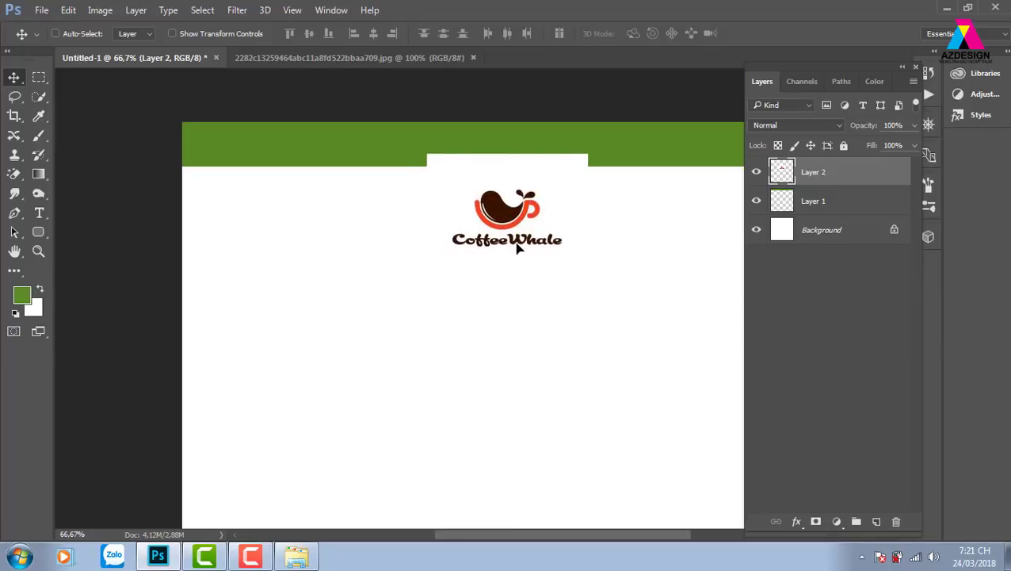
Select the logo's white background with the Magic Wand at tolerance 30.
key("ctrl+1")
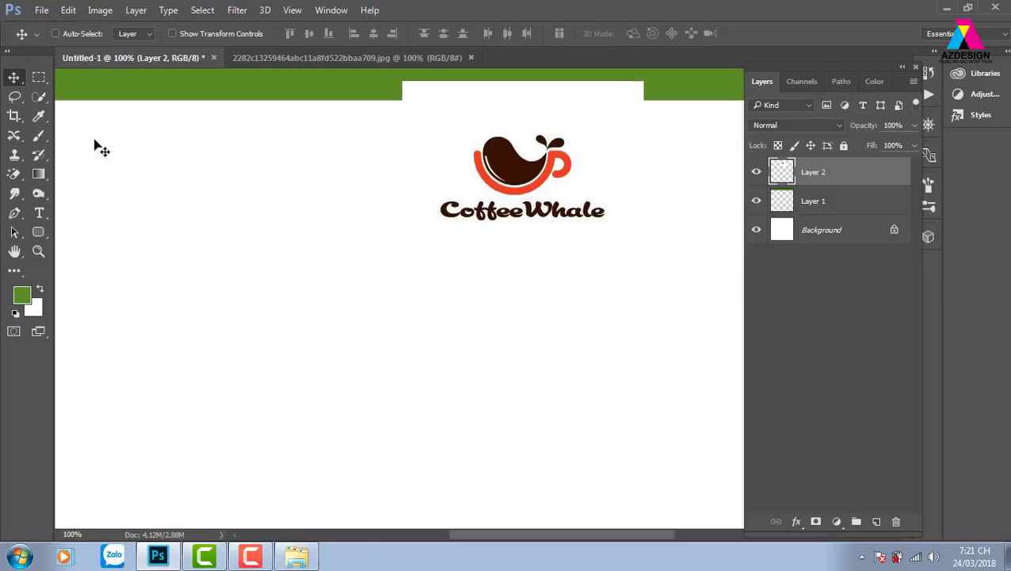
left_click(48, 99)
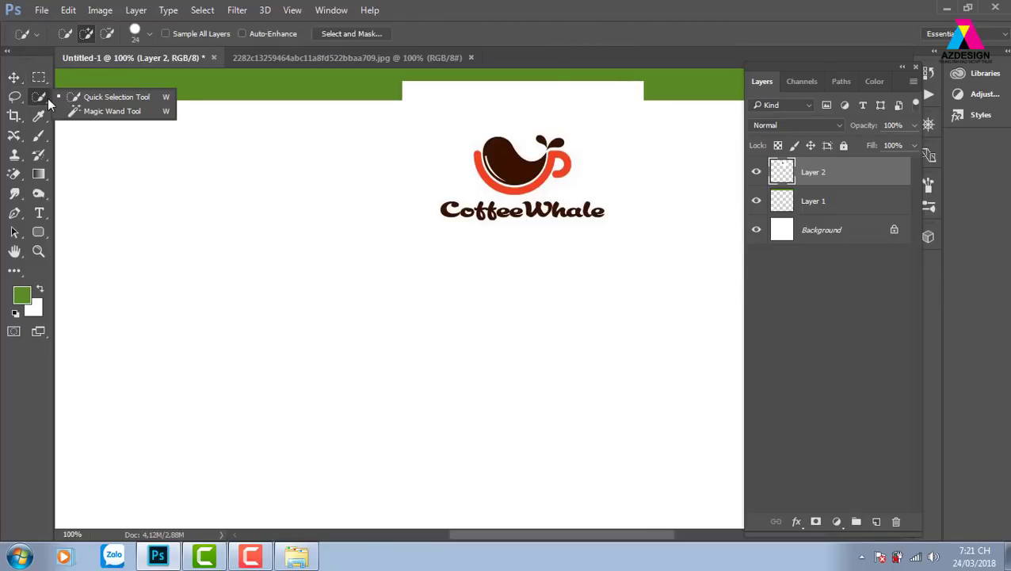
left_click(127, 111)
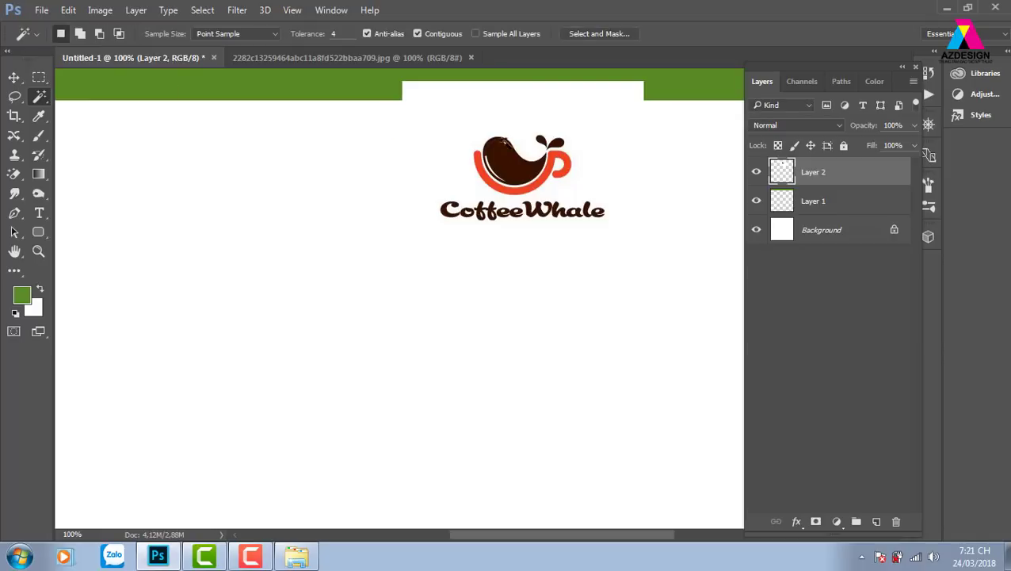
left_click(623, 222)
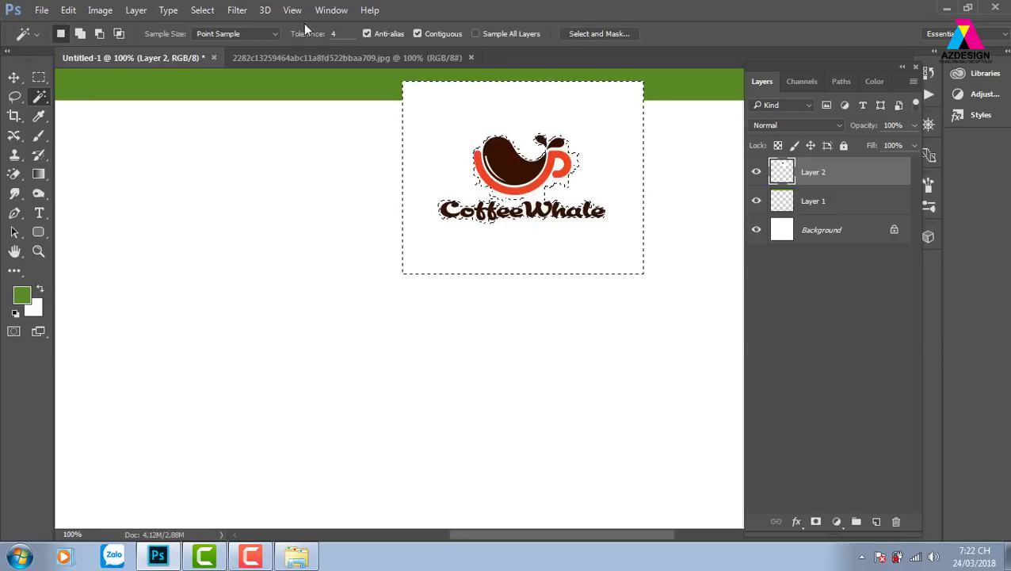
left_click(343, 33)
type("1")
key("Return")
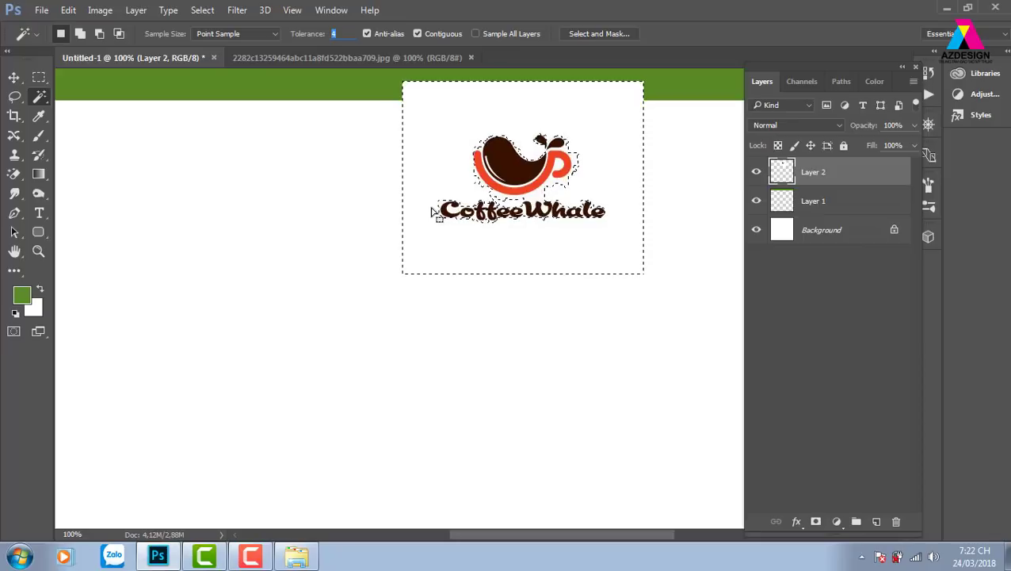
left_click(432, 213)
type("30")
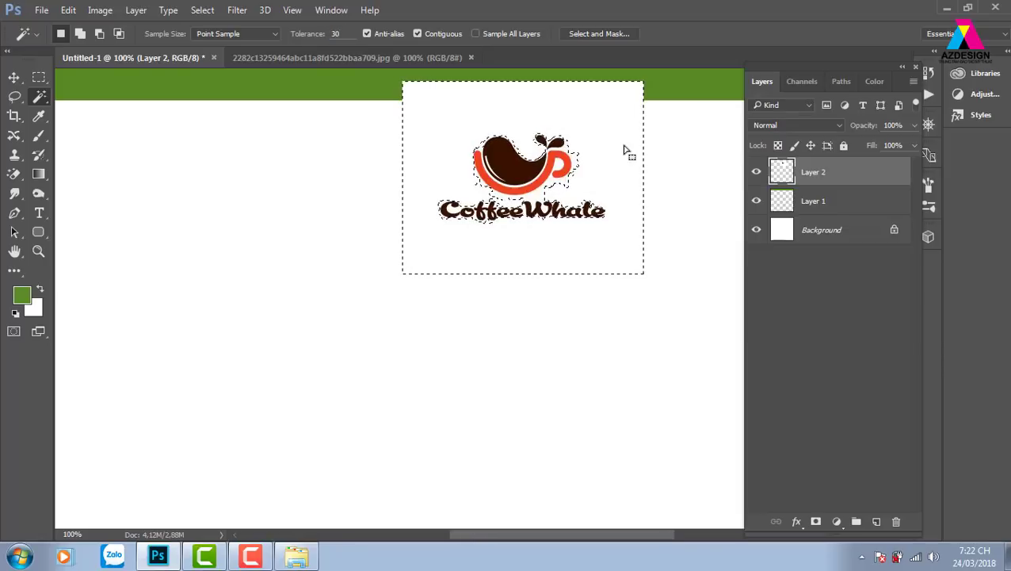
left_click(600, 160)
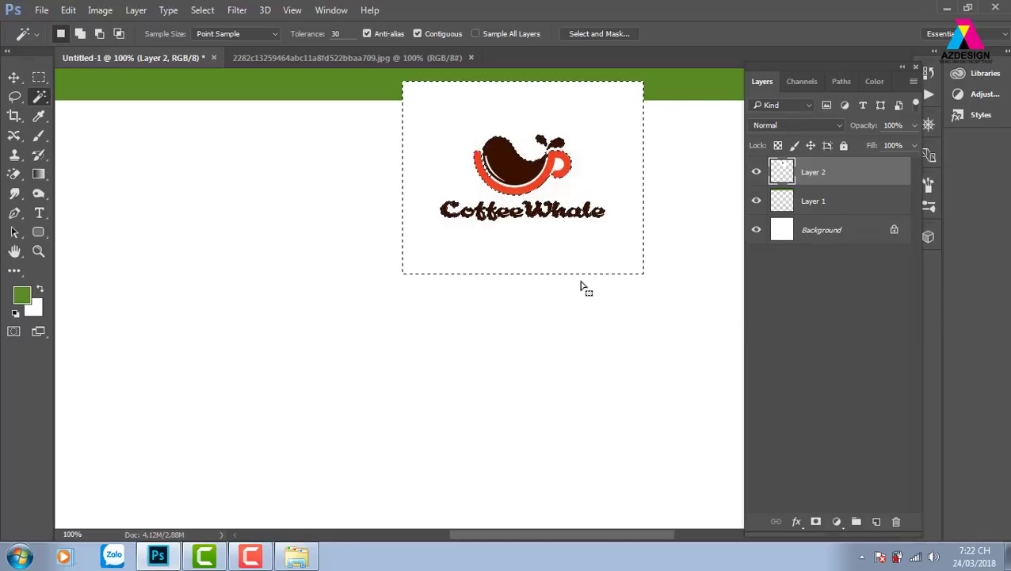
Compare Contiguous on and off, then reselect the white background and extend it with Similar.
key("ctrl+plus")
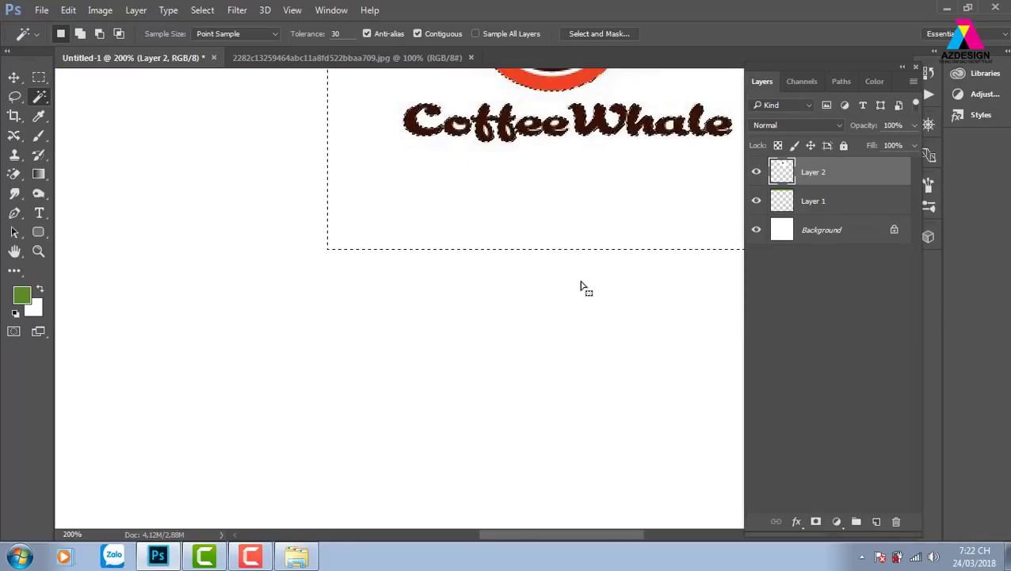
left_click_drag(584, 149, 551, 200)
key("ctrl+d")
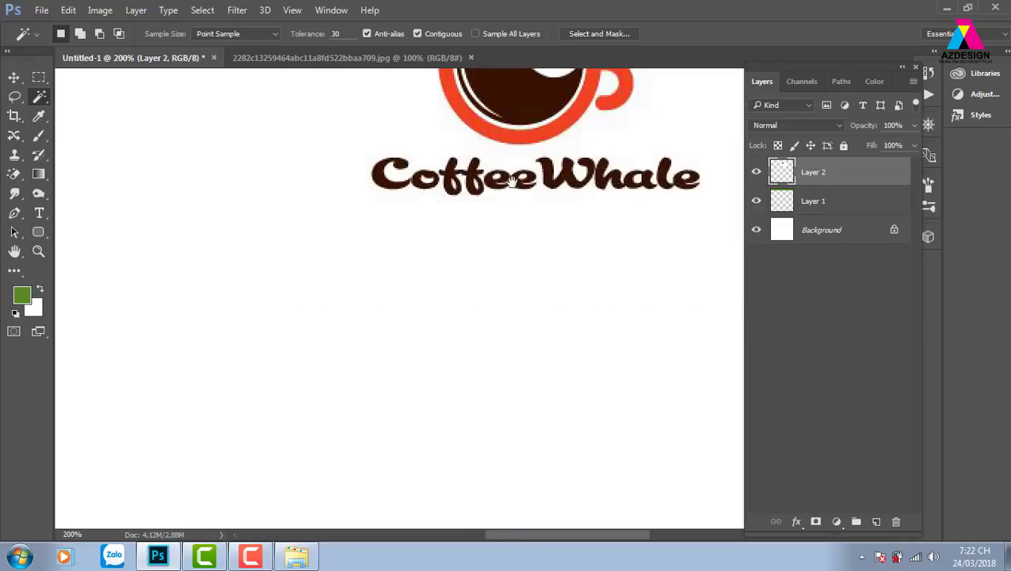
left_click(524, 188)
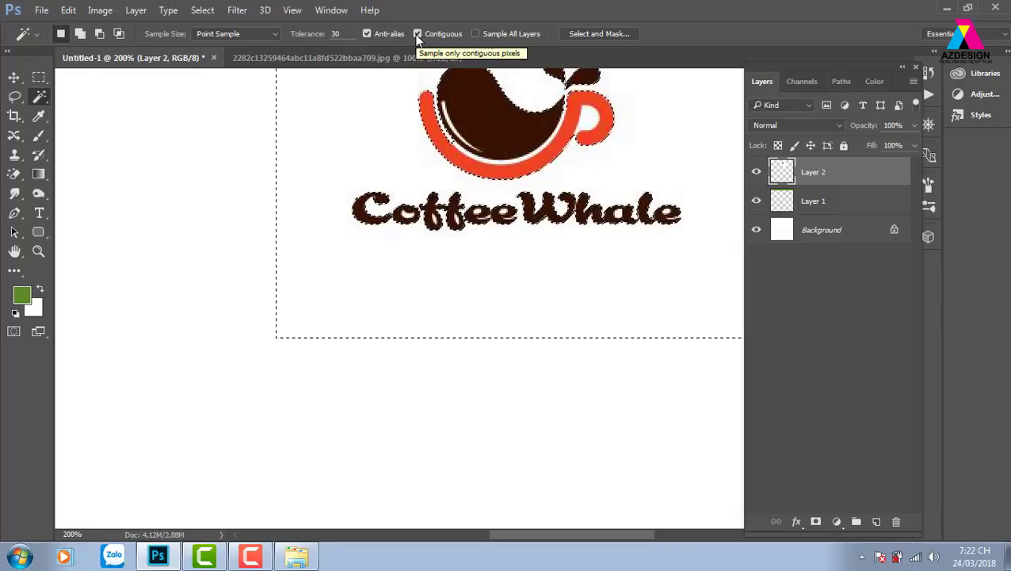
left_click(417, 35)
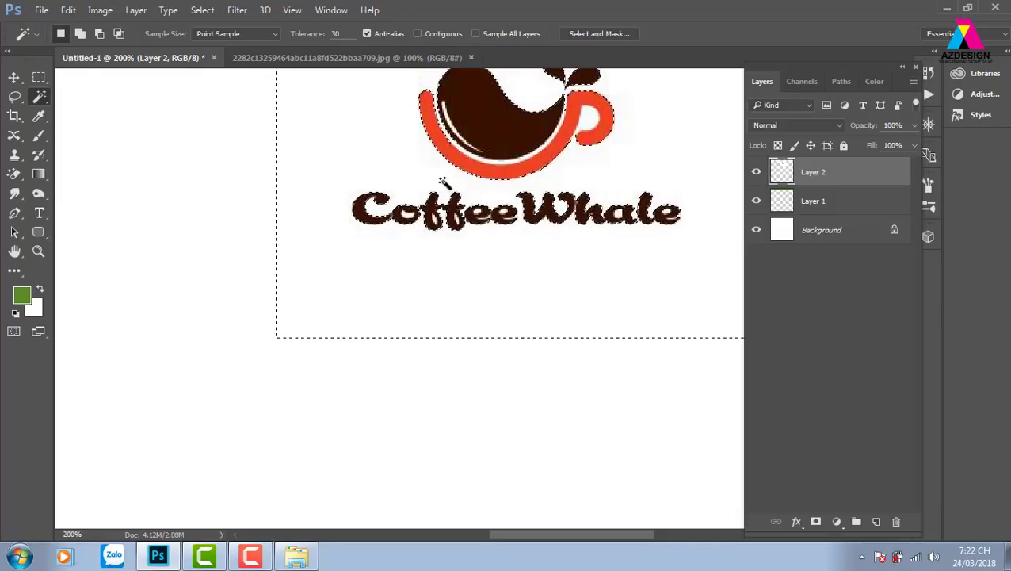
key("ctrl+d")
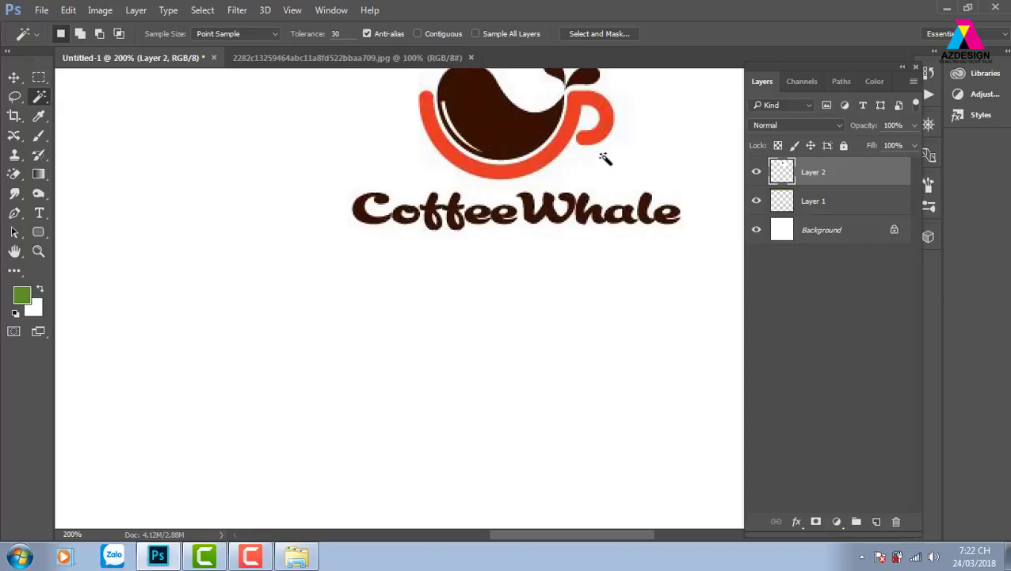
left_click(621, 170)
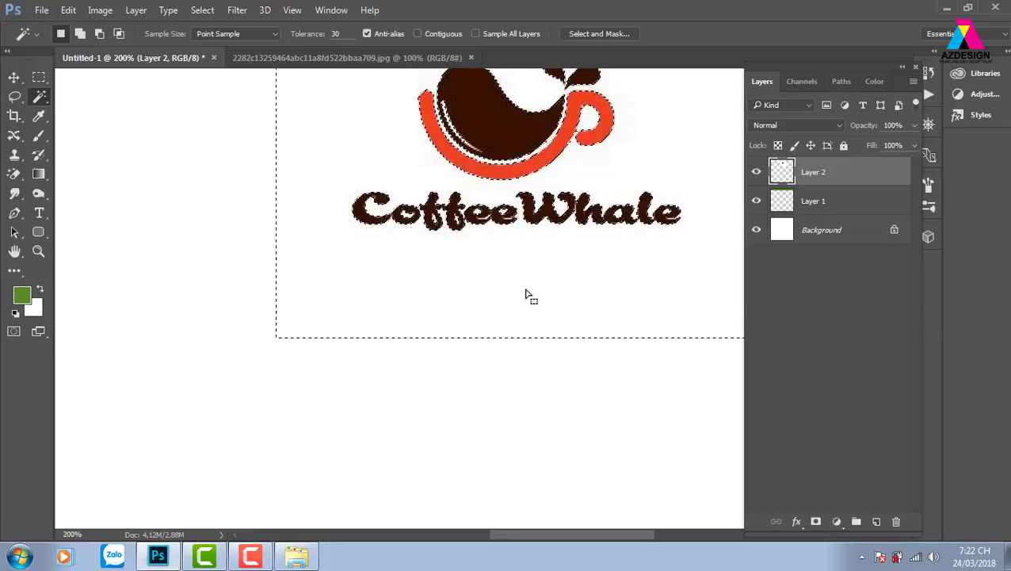
left_click(418, 34)
key("ctrl+d")
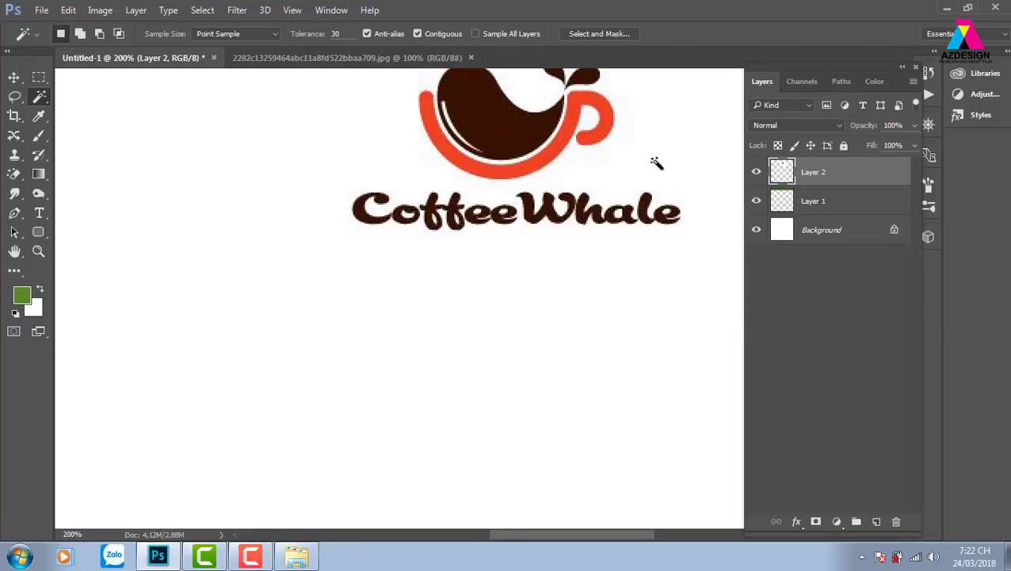
left_click(648, 255, "shift")
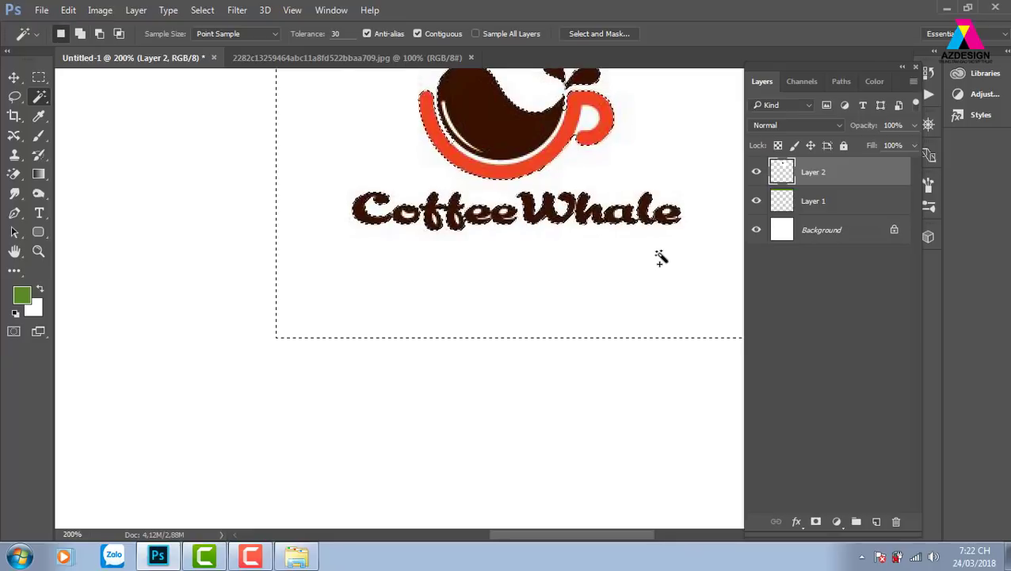
right_click(639, 153)
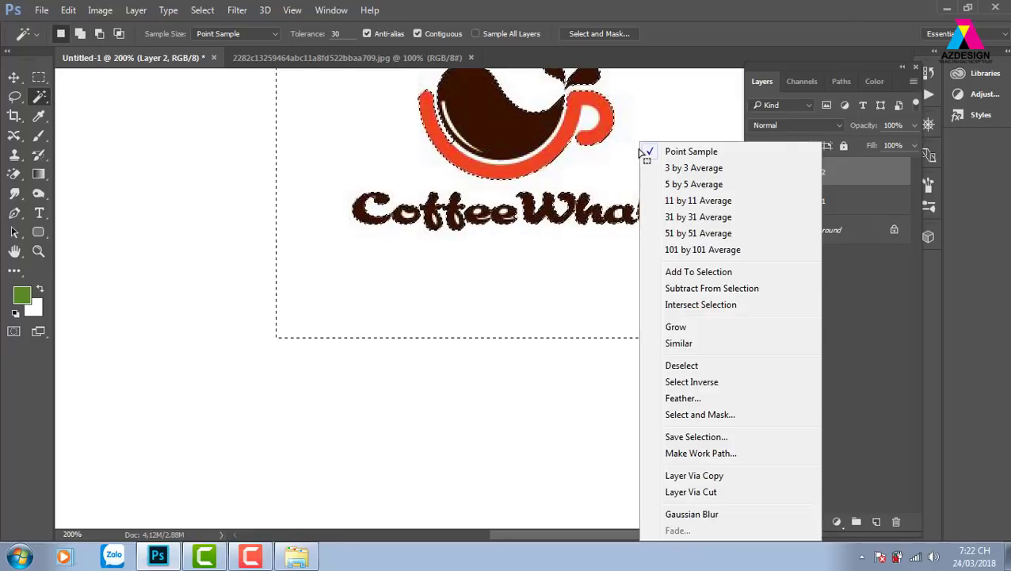
left_click(695, 346)
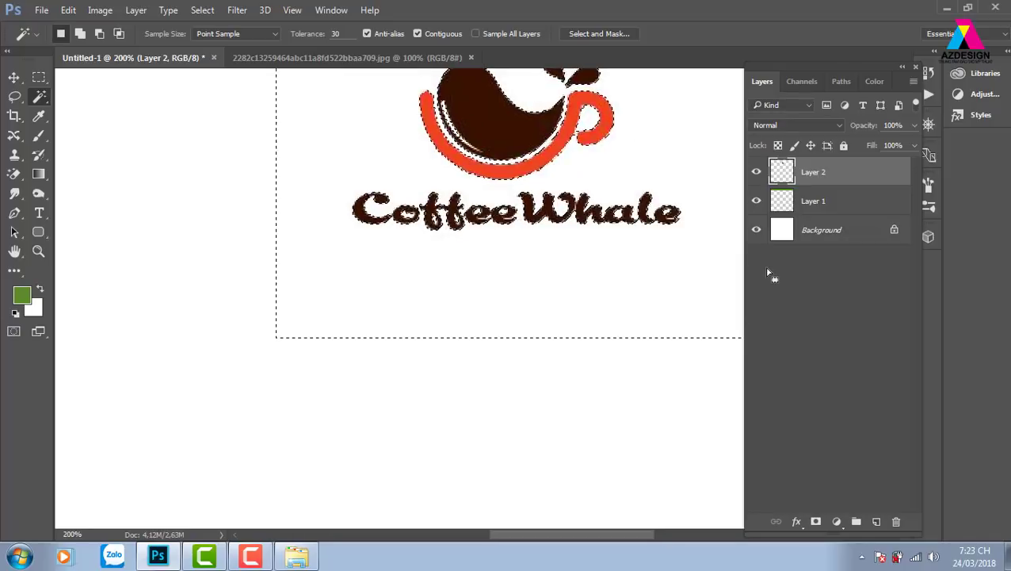
At 100% zoom, test-select the red cup, then move the logo up onto the green band.
key("v")
key("v")
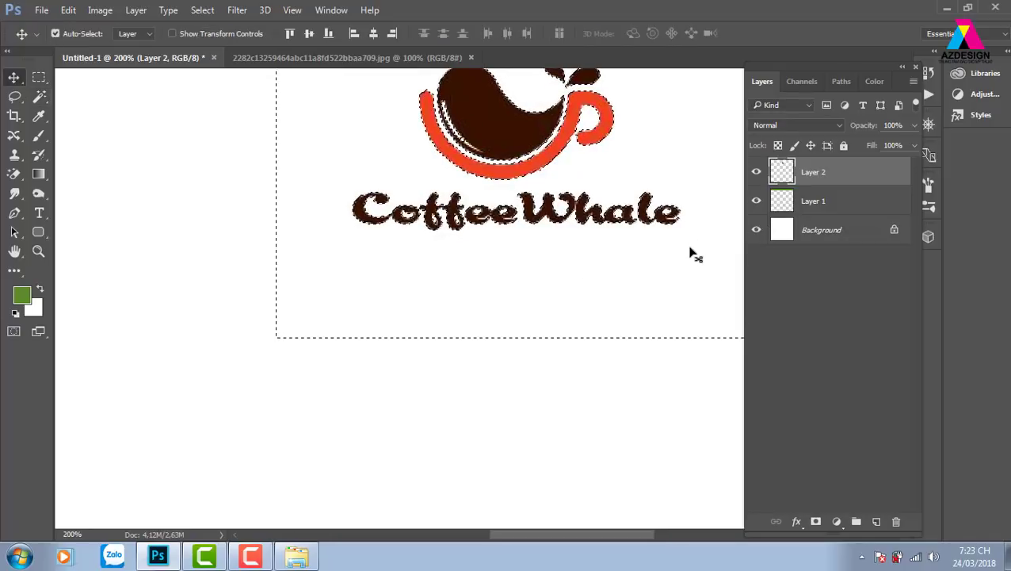
key("ctrl+d")
key("ctrl")
key("ctrl+minus")
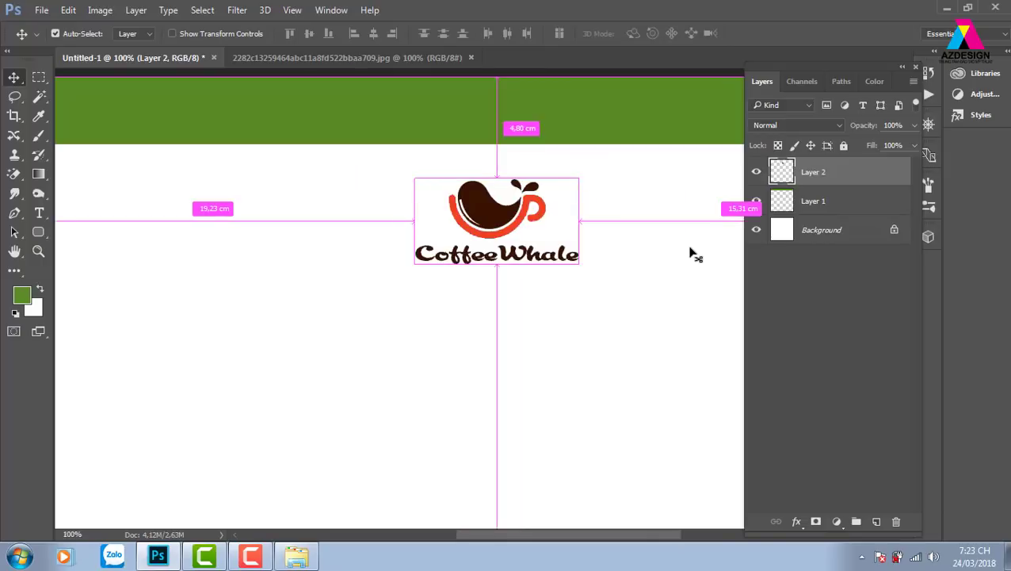
key("w")
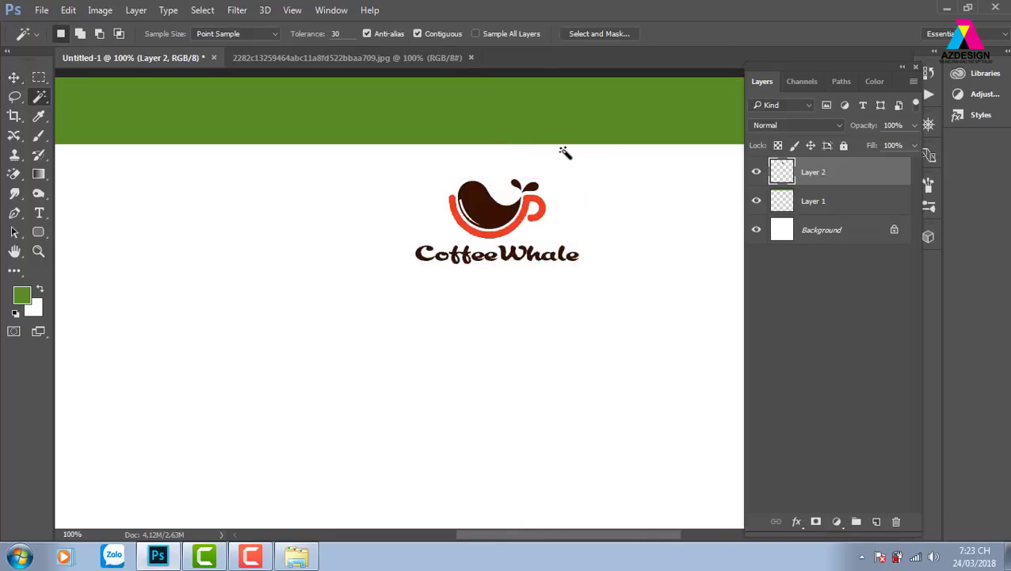
left_click(551, 211)
key("ctrl+d")
left_click(14, 77)
left_click_drag(496, 229, 513, 187)
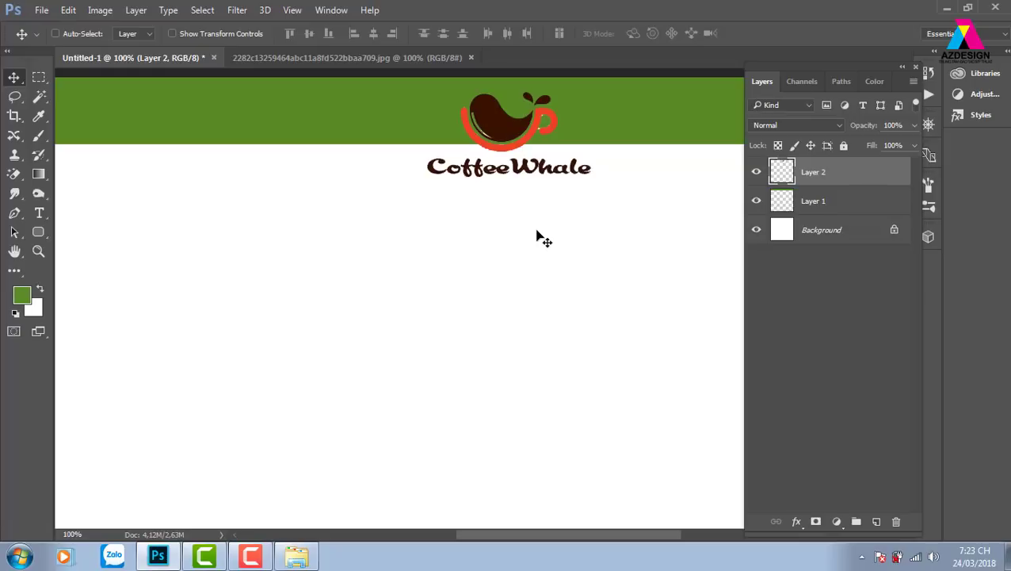
At 300% zoom, fine-tune the logo's position and lock Layer 2's transparent pixels.
key("ctrl")
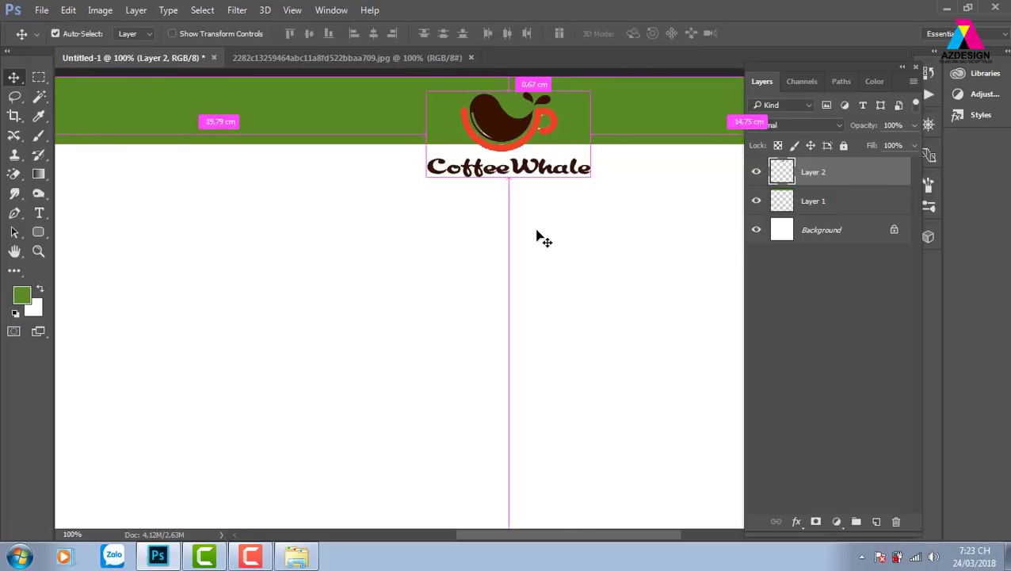
key("ctrl+plus")
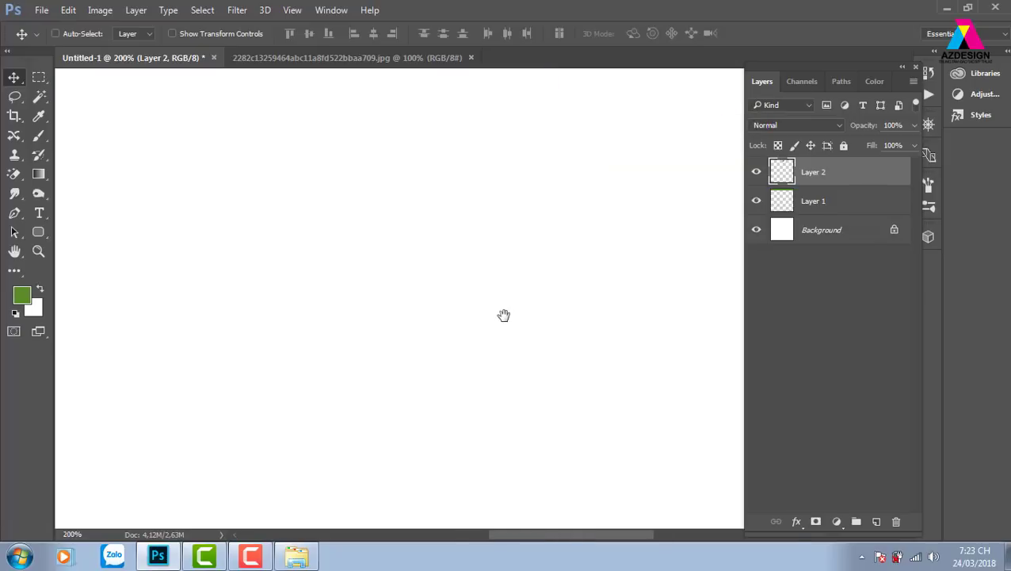
scroll(503, 316, "up", 3)
scroll(525, 271, "left", 1)
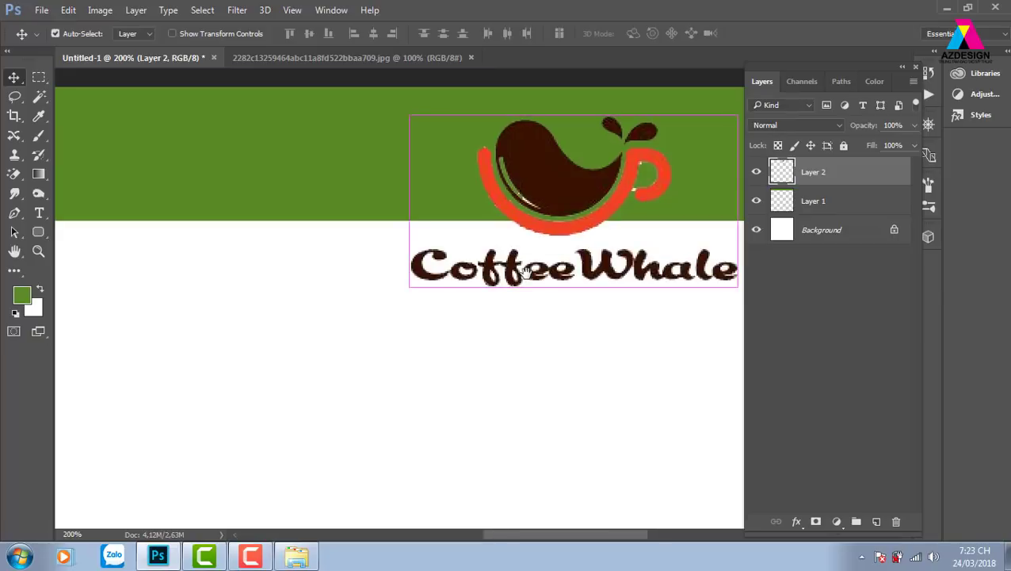
key("ctrl+plus")
scroll(541, 270, "up", 3)
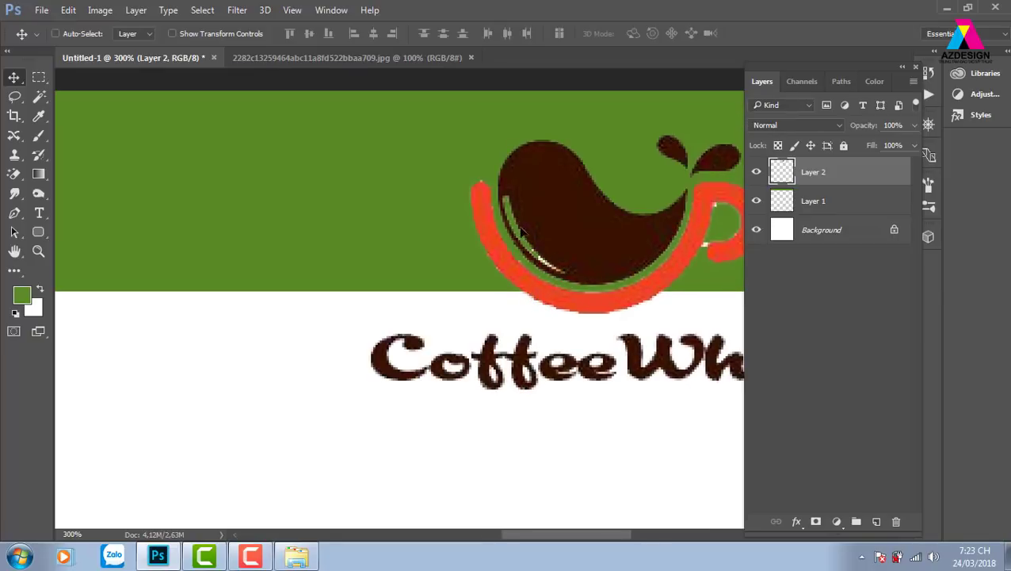
left_click_drag(520, 231, 515, 182)
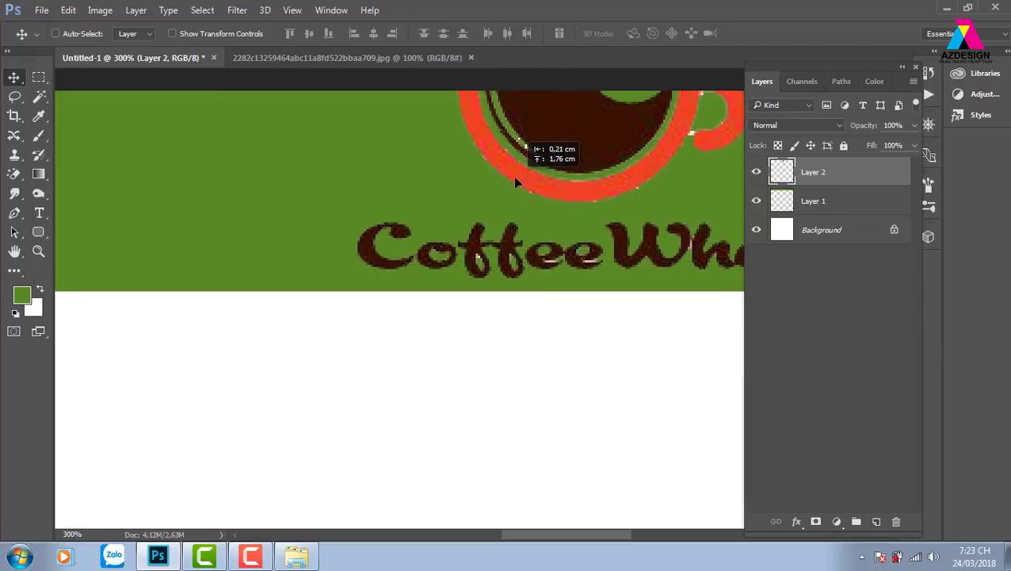
left_click_drag(515, 182, 524, 269)
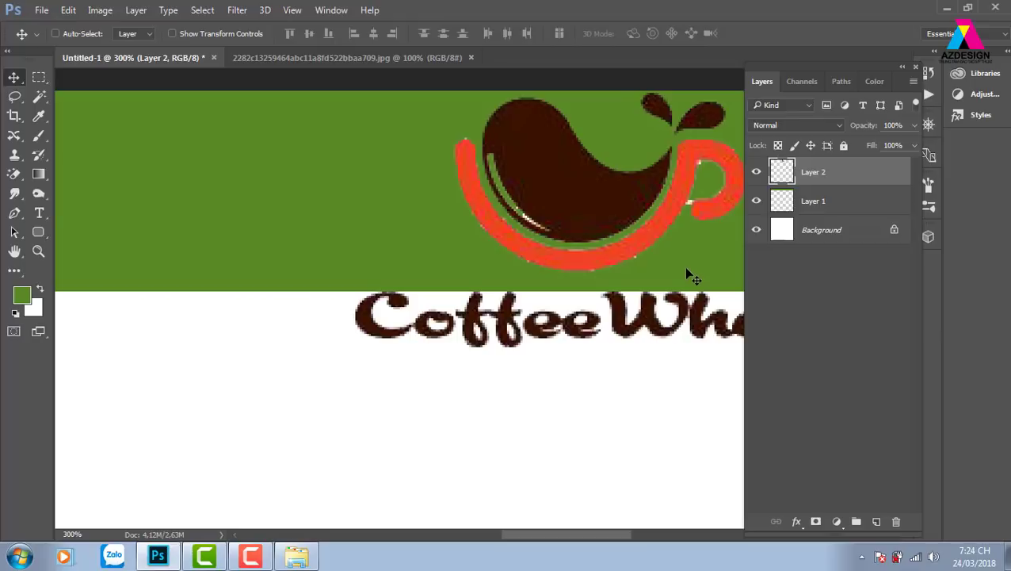
left_click(778, 146)
Undo an accidental pen shape and set the Pen tool to draw plain paths.
key("p")
left_click(475, 128)
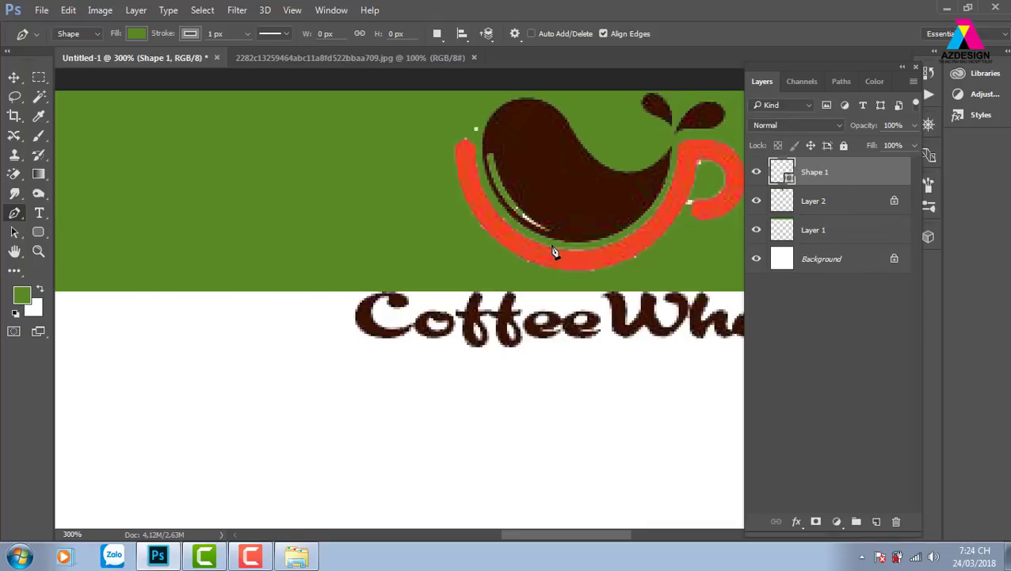
mouse_move(559, 246)
left_mouse_down()
mouse_move(635, 255)
mouse_move(624, 267)
left_mouse_up()
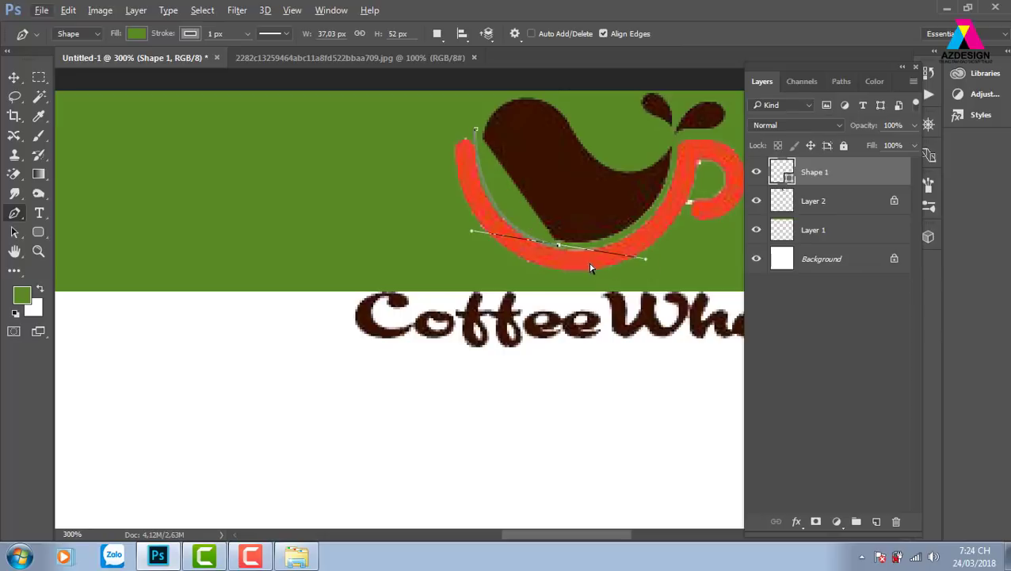
key("ctrl+e")
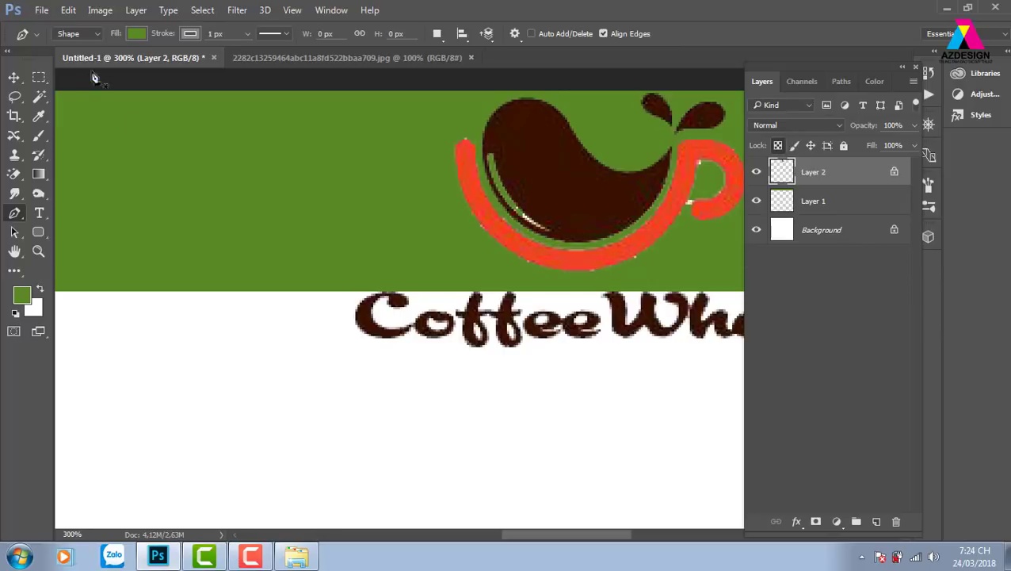
left_click(89, 36)
left_click(73, 60)
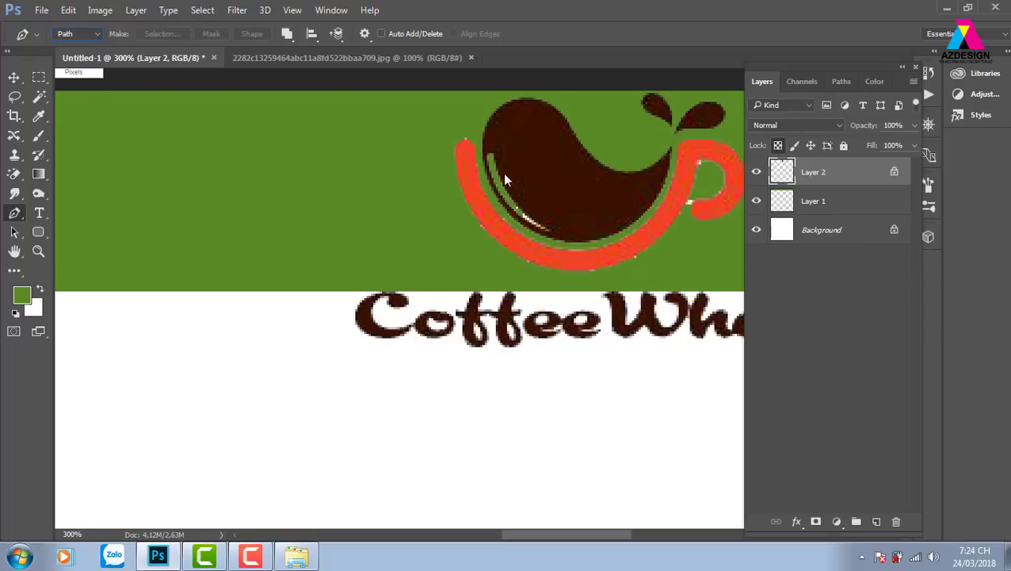
Trace a closed Pen path around the logo's cup ring.
left_click(476, 132)
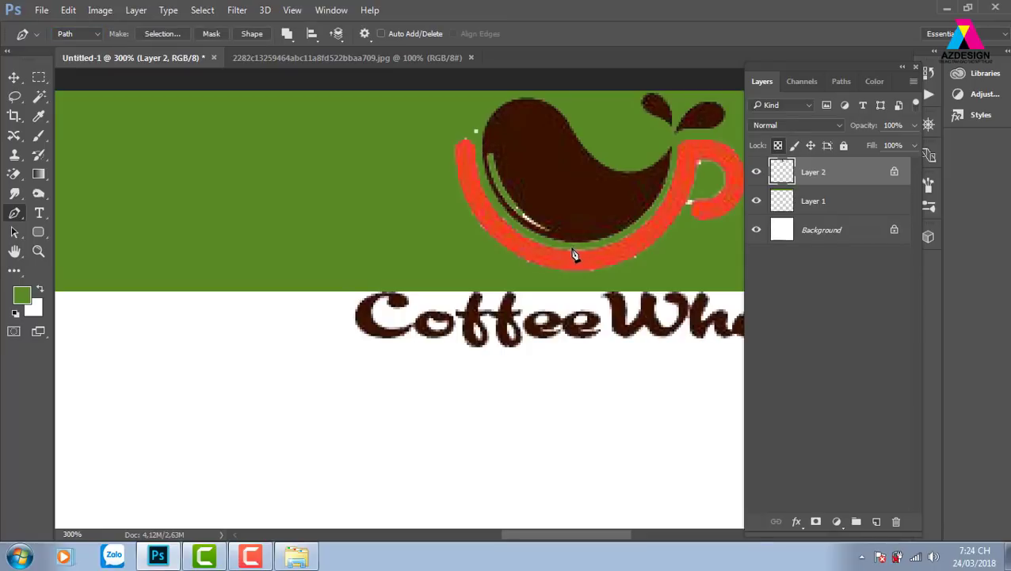
left_click_drag(573, 248, 671, 259)
left_click(573, 248, "alt")
left_click_drag(690, 215, 598, 234)
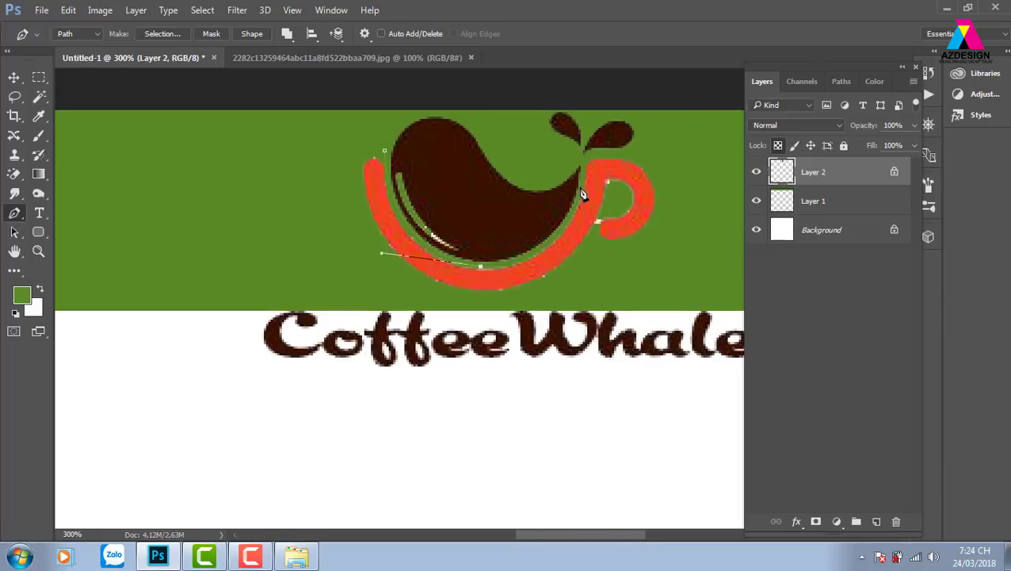
left_click_drag(581, 187, 603, 107)
left_click(581, 187, "alt")
left_click_drag(596, 152, 680, 181)
left_click_drag(669, 174, 679, 194)
left_click_drag(603, 279, 427, 300)
left_click_drag(293, 207, 353, 135)
left_click(383, 153)
Turn the cup path into a selection, sample the orange-red with the Eyedropper, and deselect.
key("ctrl+Return")
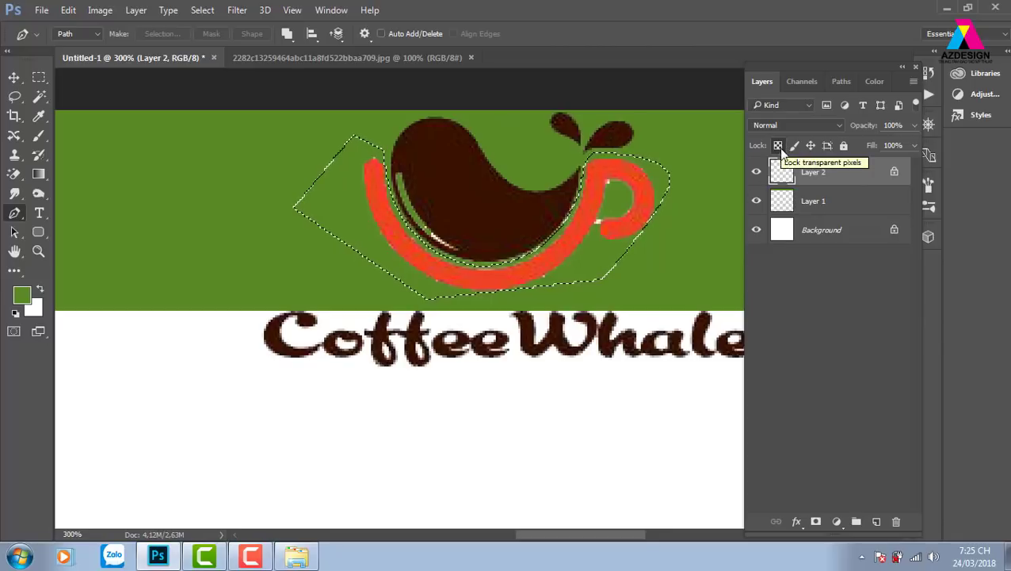
key("i")
left_click(599, 195)
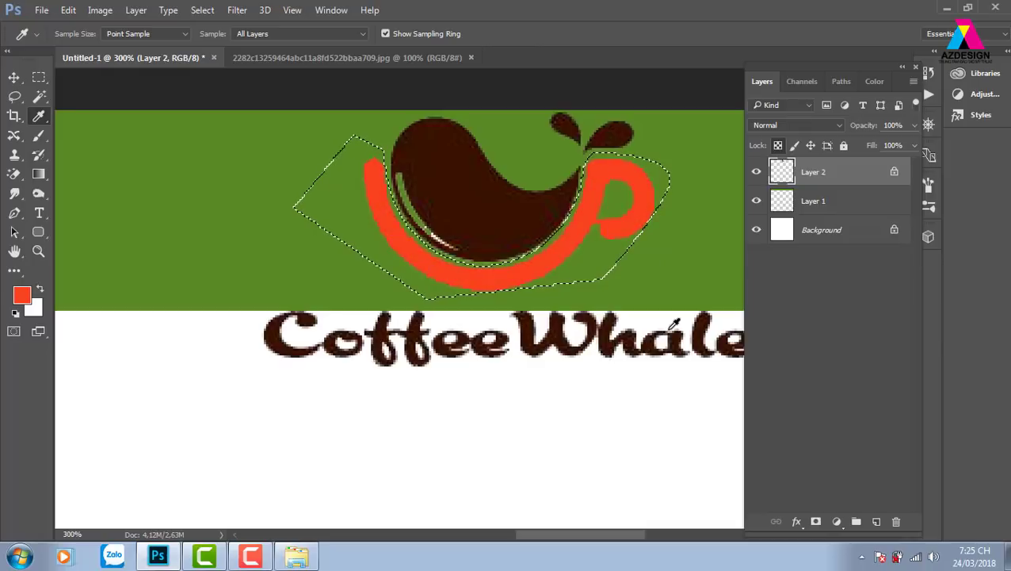
key("v")
key("ctrl+d")
key("ctrl")
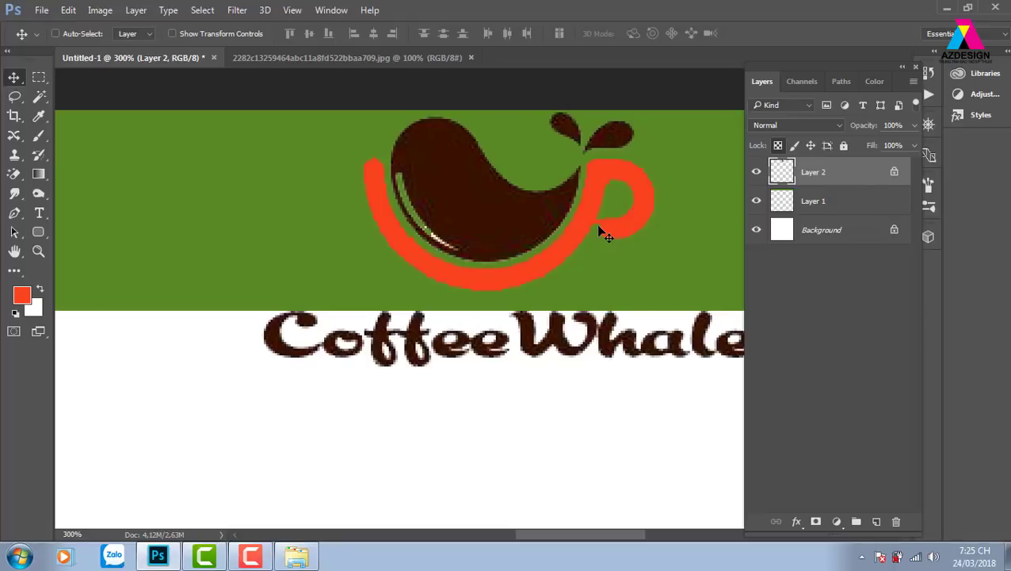
left_click_drag(526, 368, 517, 179)
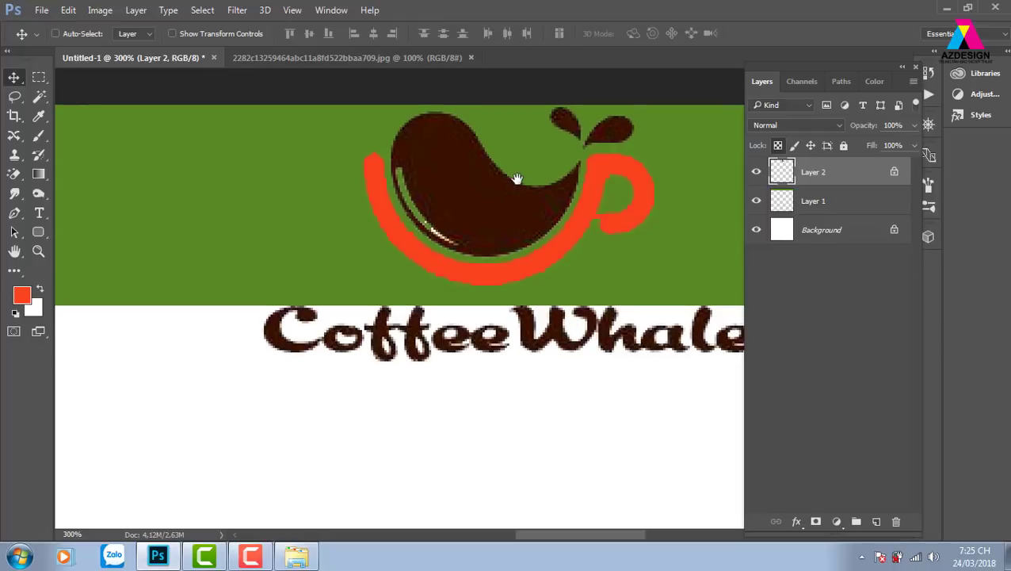
left_click(14, 96)
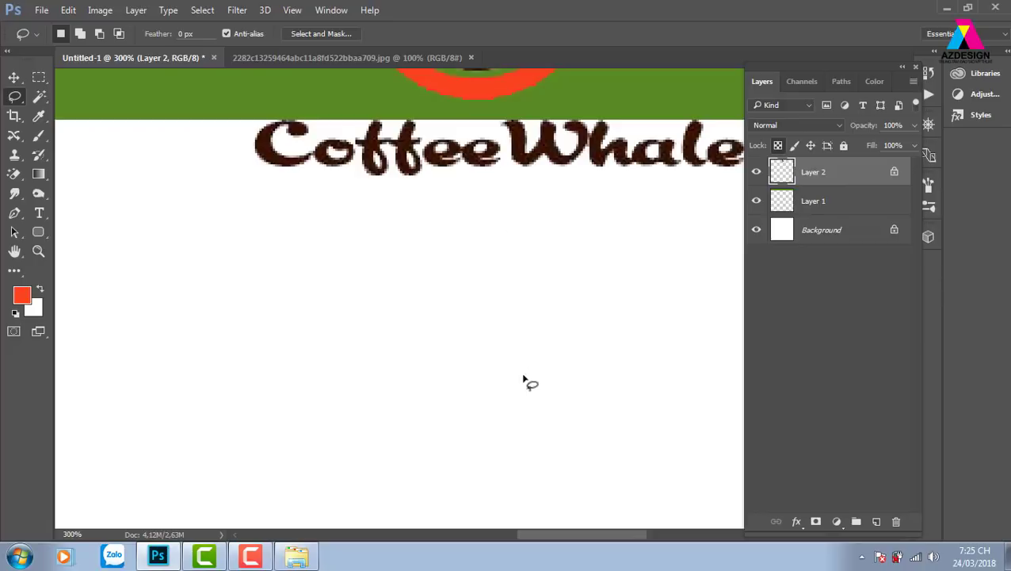
mouse_move(399, 282)
left_mouse_down()
mouse_move(388, 291)
mouse_move(397, 285)
left_mouse_up()
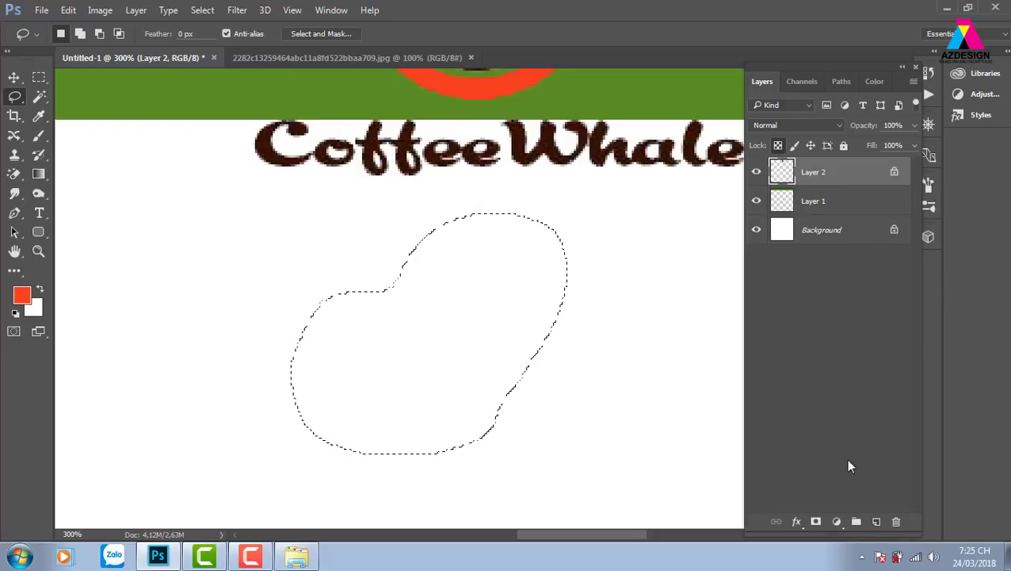
left_click(876, 521)
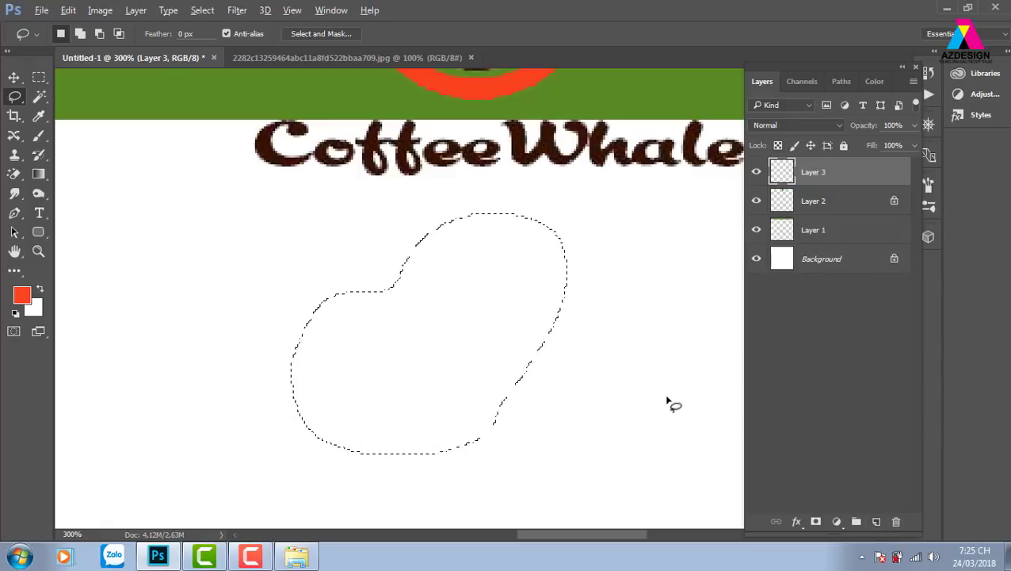
key("alt+BackSpace")
key("v")
key("ctrl+d")
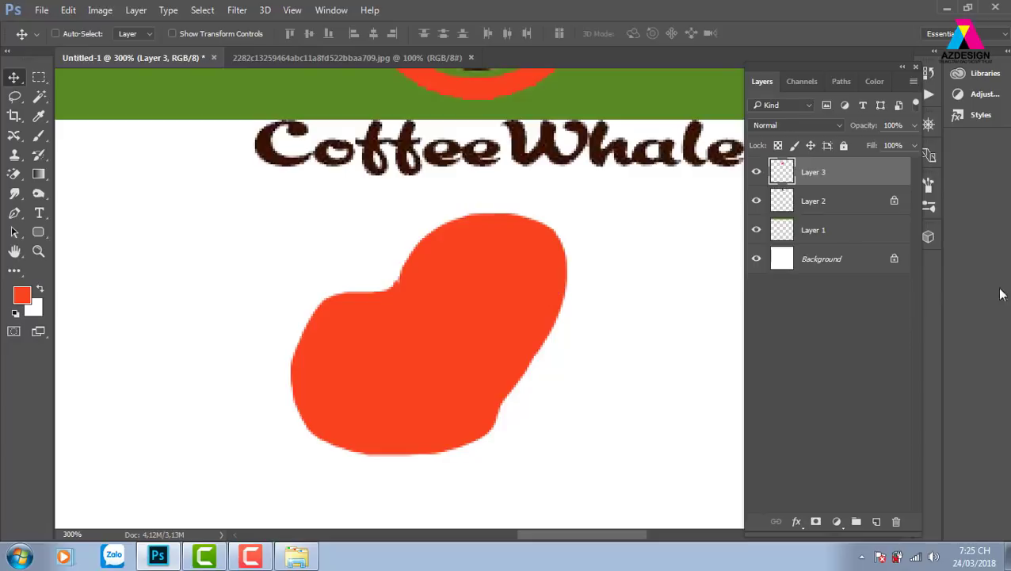
left_click_drag(786, 177, 779, 187)
left_click(778, 182, "ctrl")
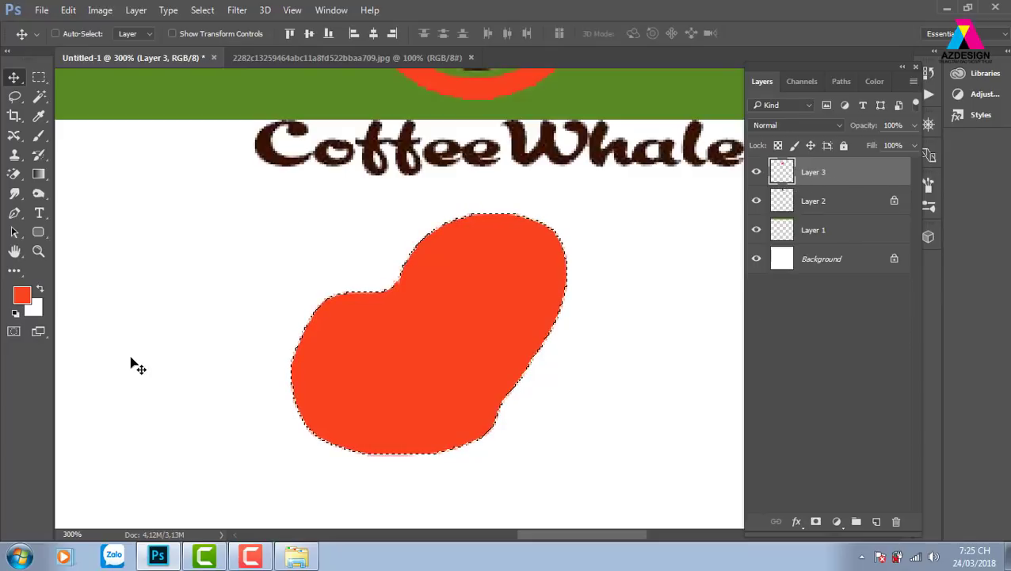
key("Delete")
key("ctrl+d")
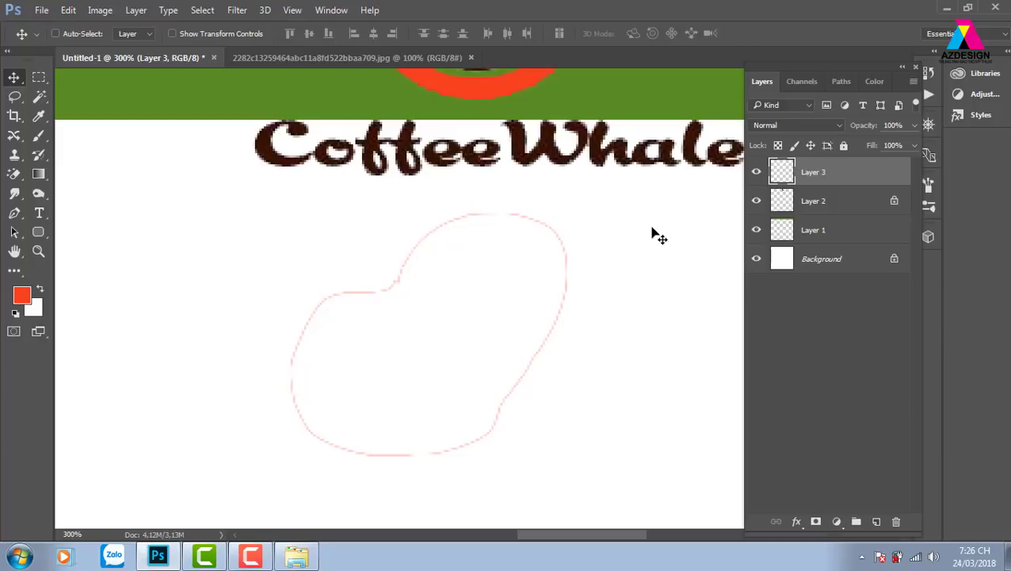
left_click(778, 145)
key("ctrl+z")
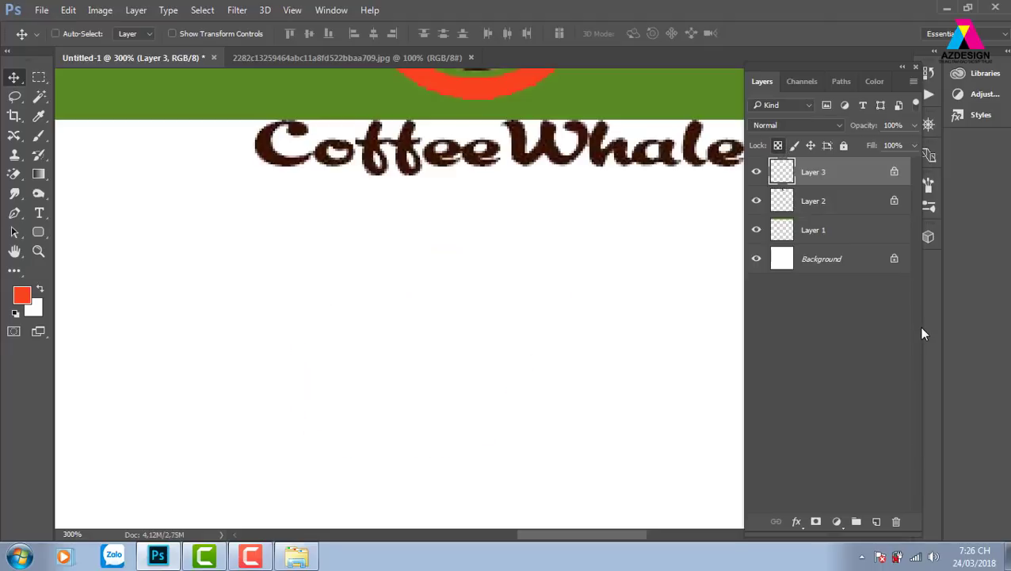
left_click_drag(498, 191, 502, 148)
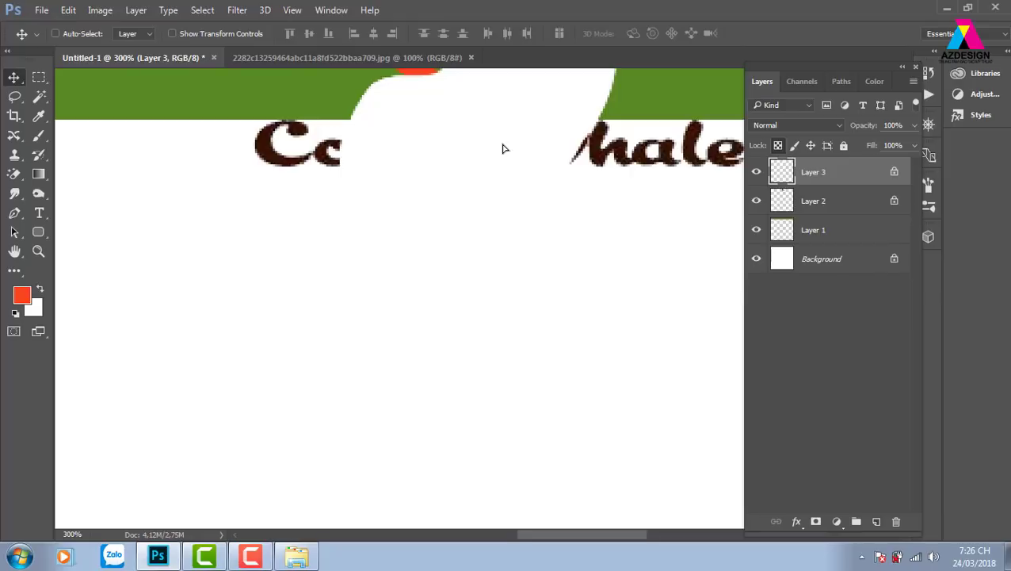
key("ctrl+z")
Zoom out and scale the CoffeeWhale logo layer down to about 58%.
key("ctrl+minus")
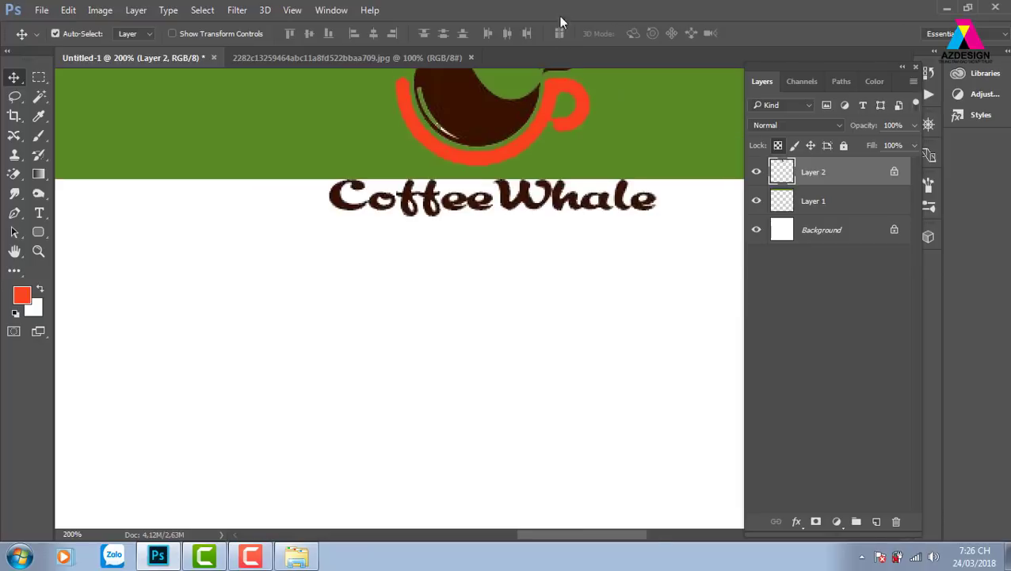
key("ctrl+minus")
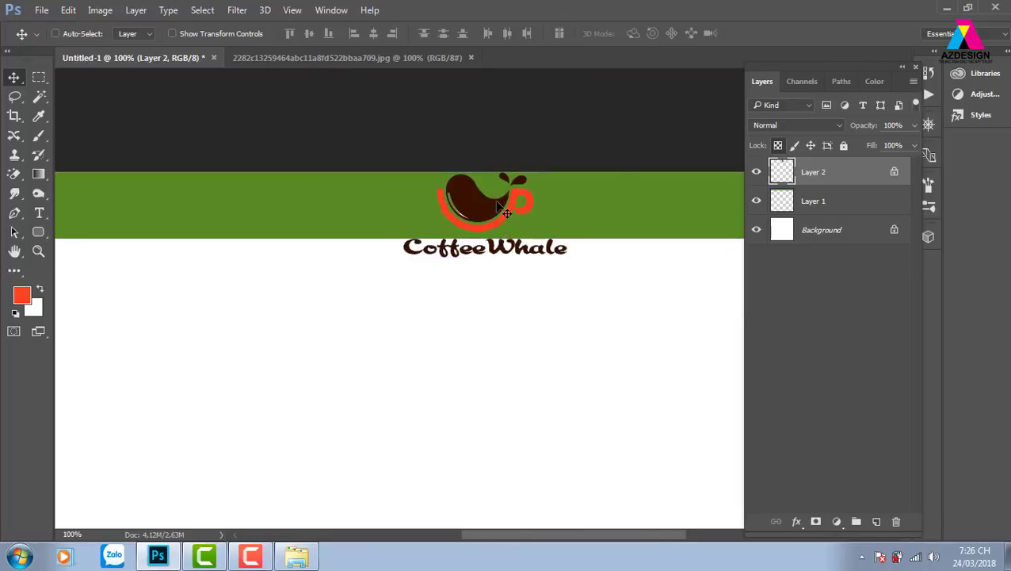
right_click(497, 203)
left_click(533, 211)
key("ctrl+t")
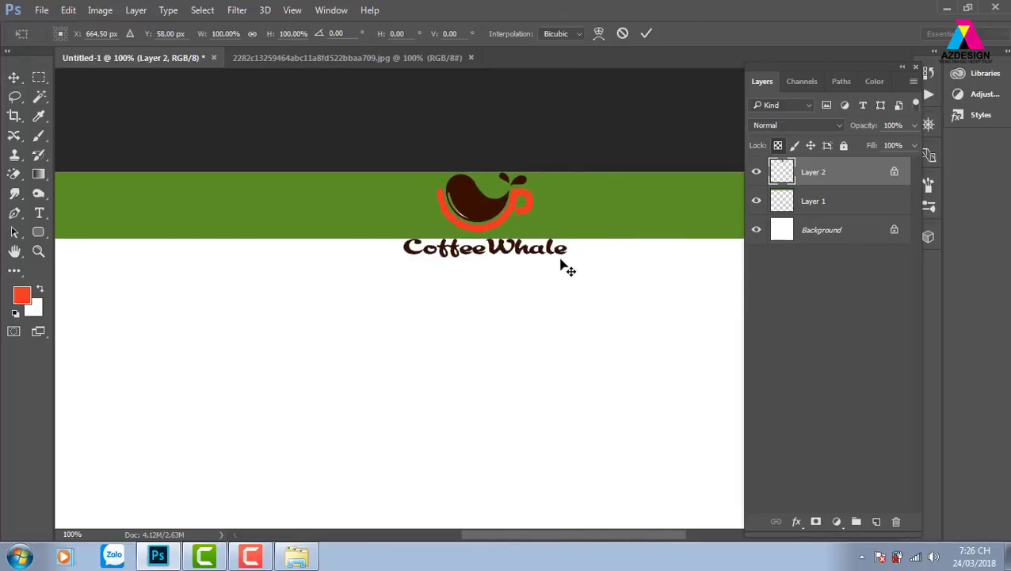
left_click_drag(569, 256, 499, 223)
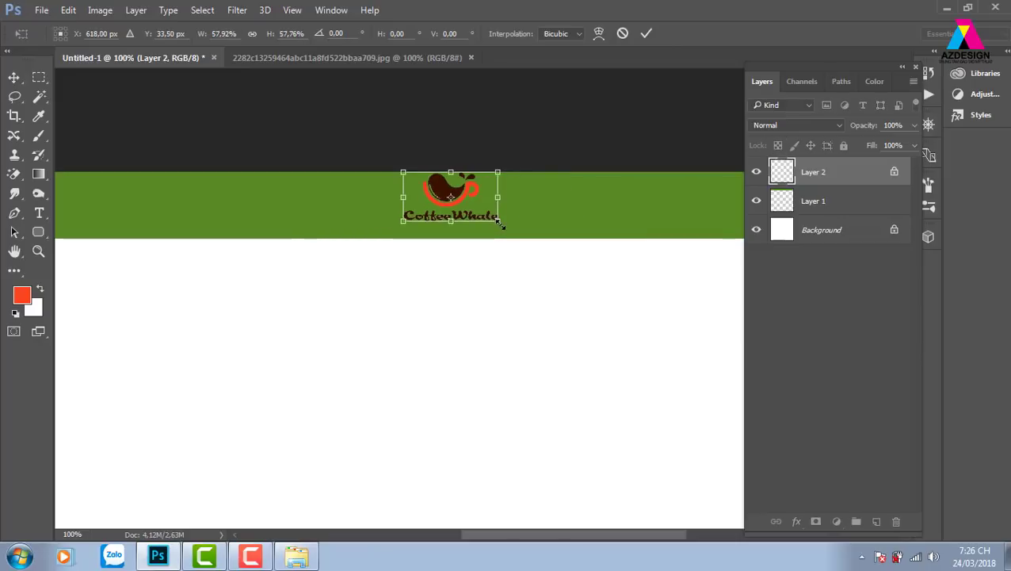
key("Return")
Move the logo to the green band's left end, then select it and open Feather Selection.
left_click_drag(390, 201, 68, 210)
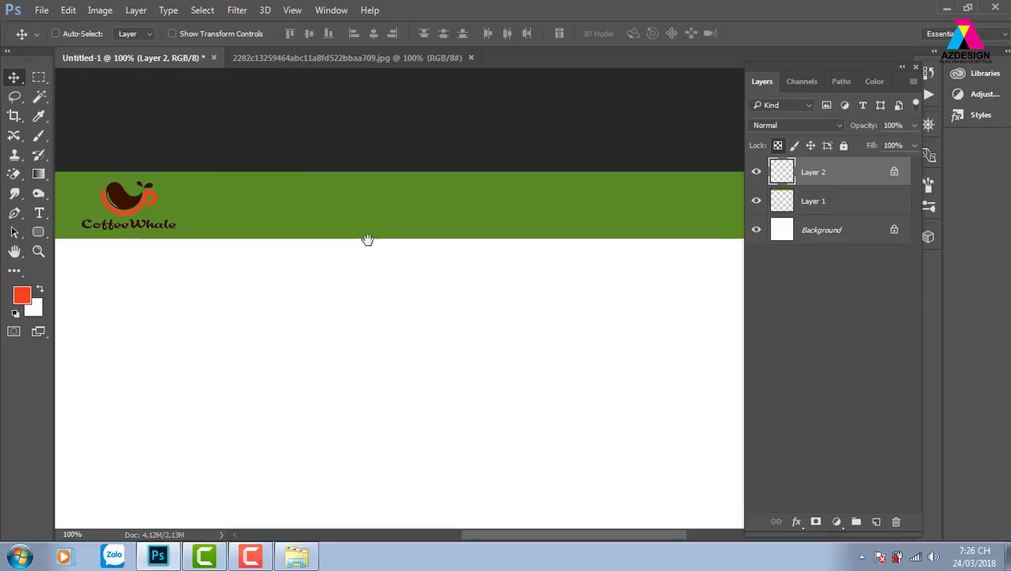
scroll(370, 238, "left", 3)
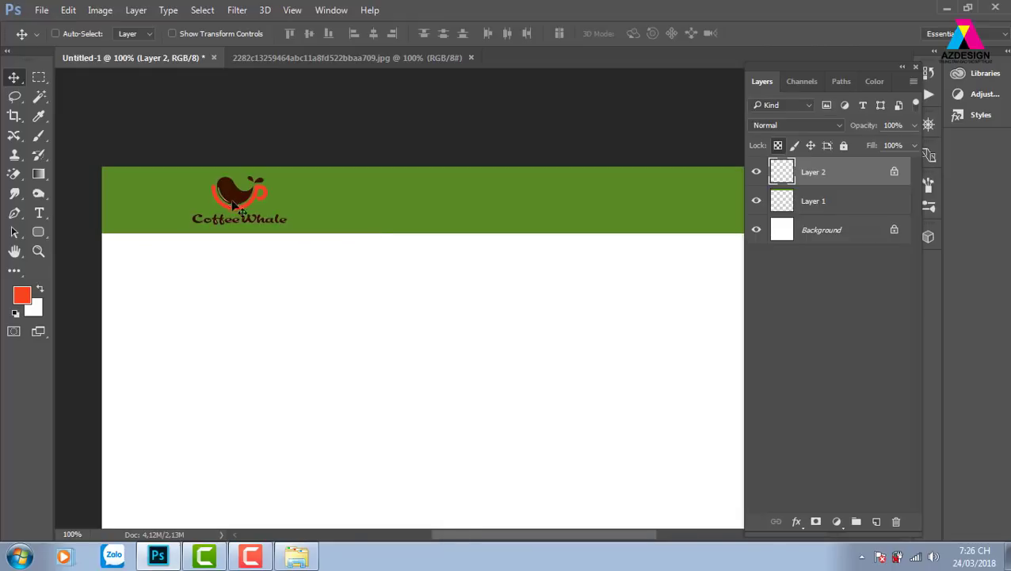
left_click_drag(240, 205, 186, 204)
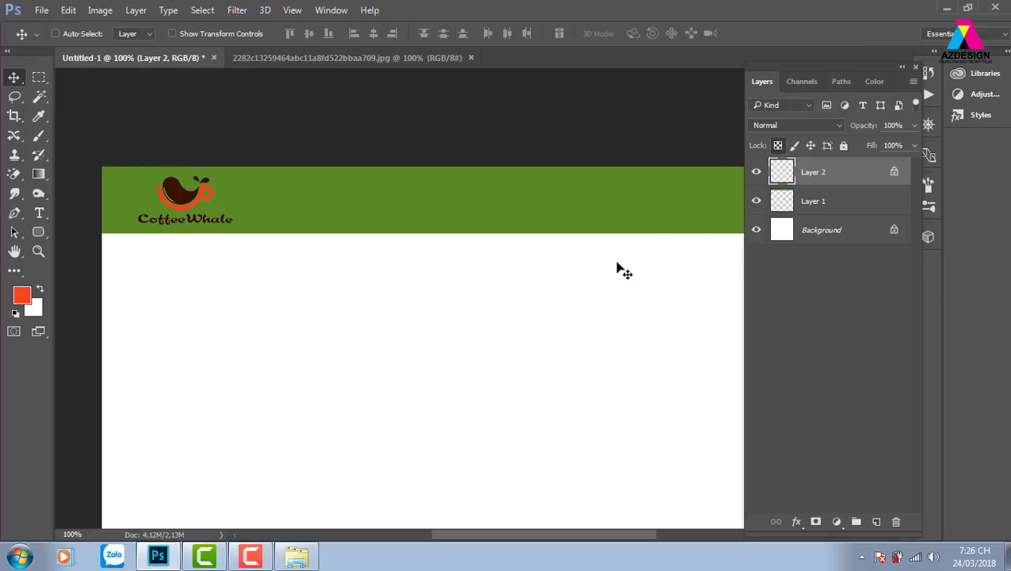
left_click_drag(784, 179, 781, 255)
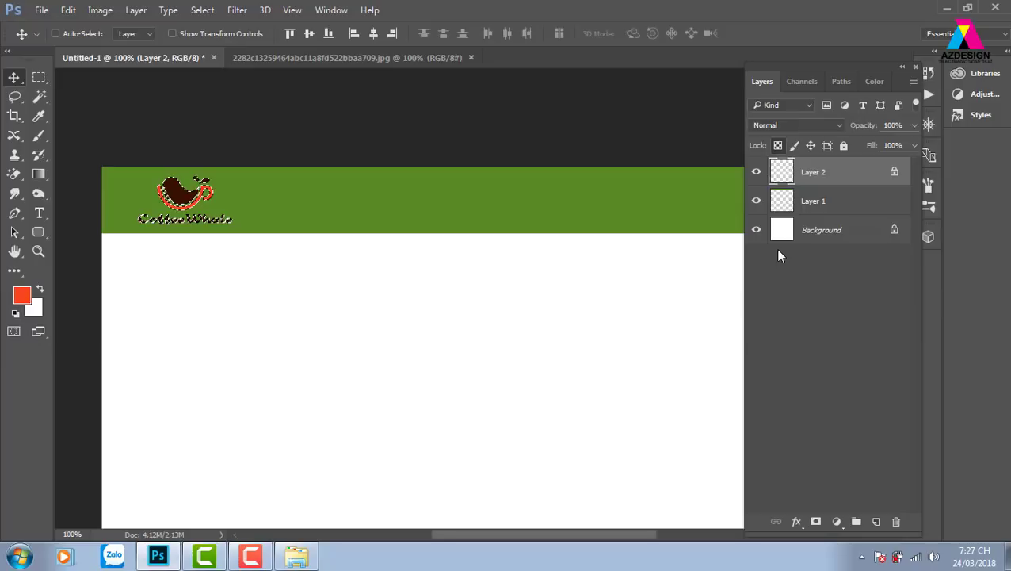
key("shift+F6")
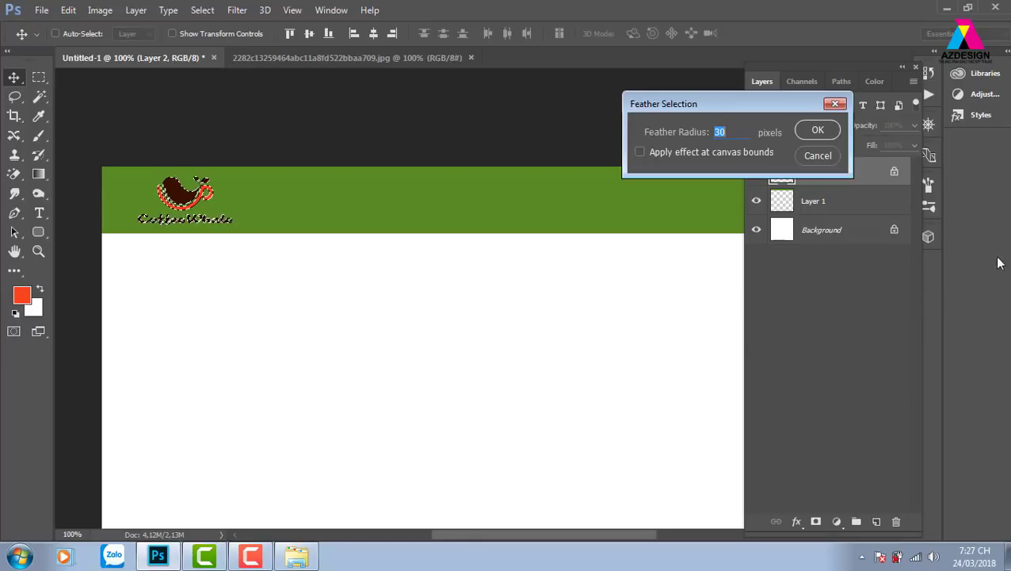
Feather the logo selection by 4 px.
key("BackSpace")
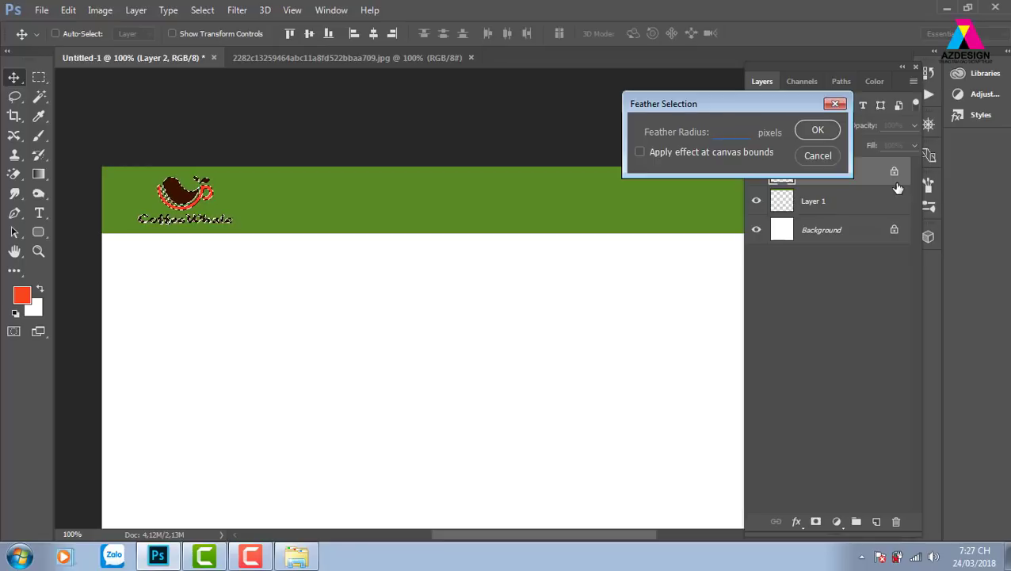
type("0")
key("BackSpace")
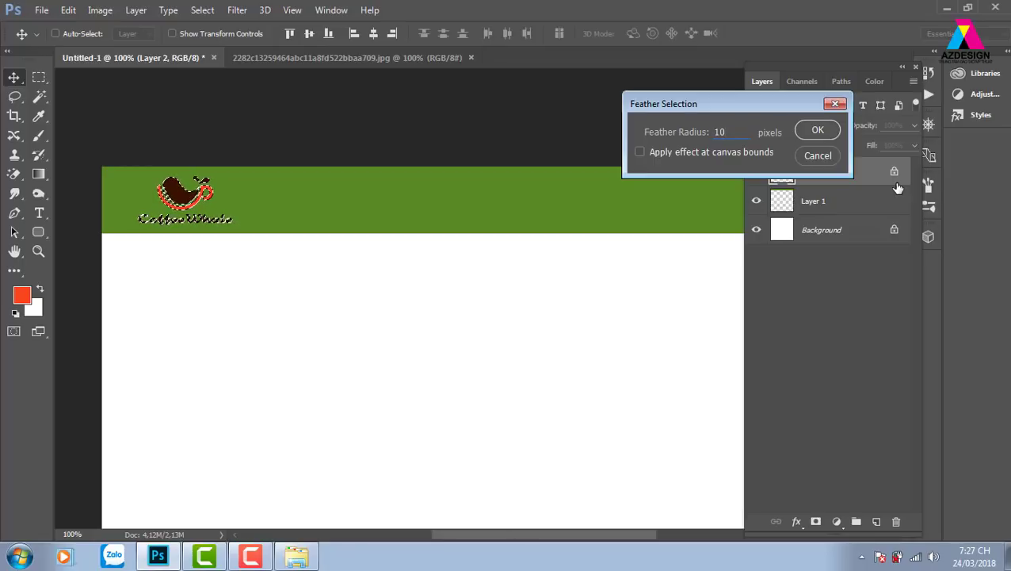
key("Return")
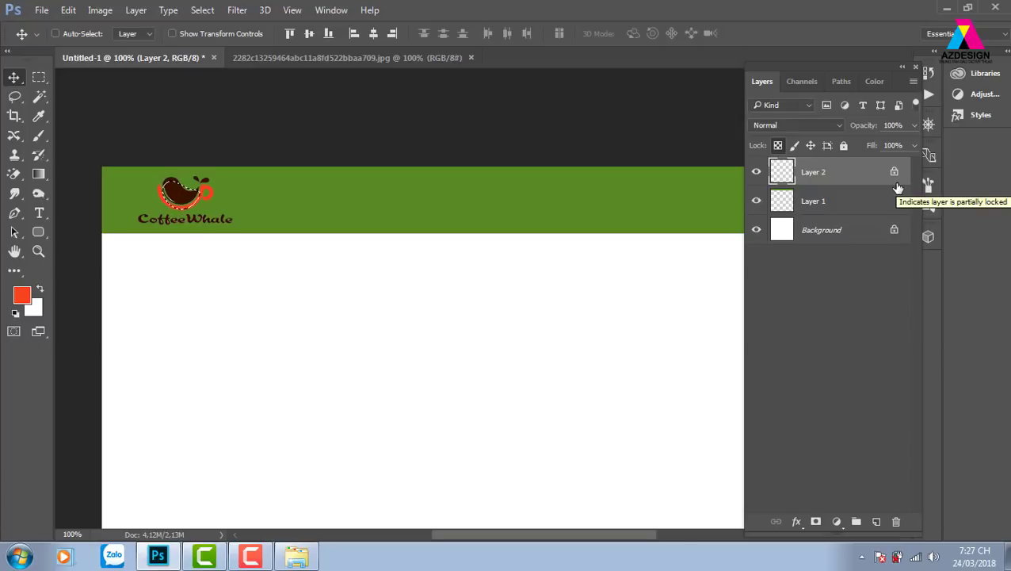
key("ctrl")
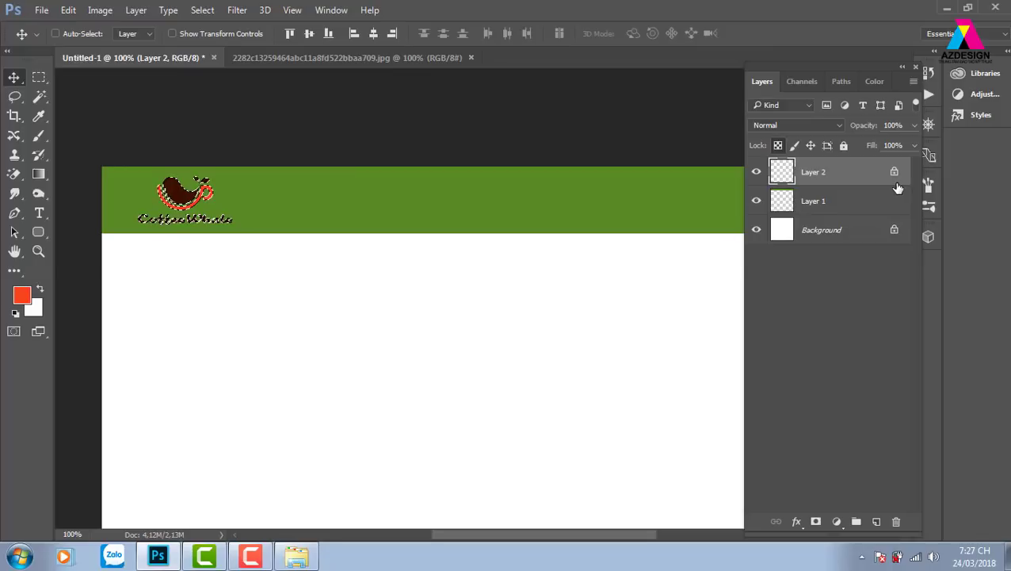
key("shift+F6")
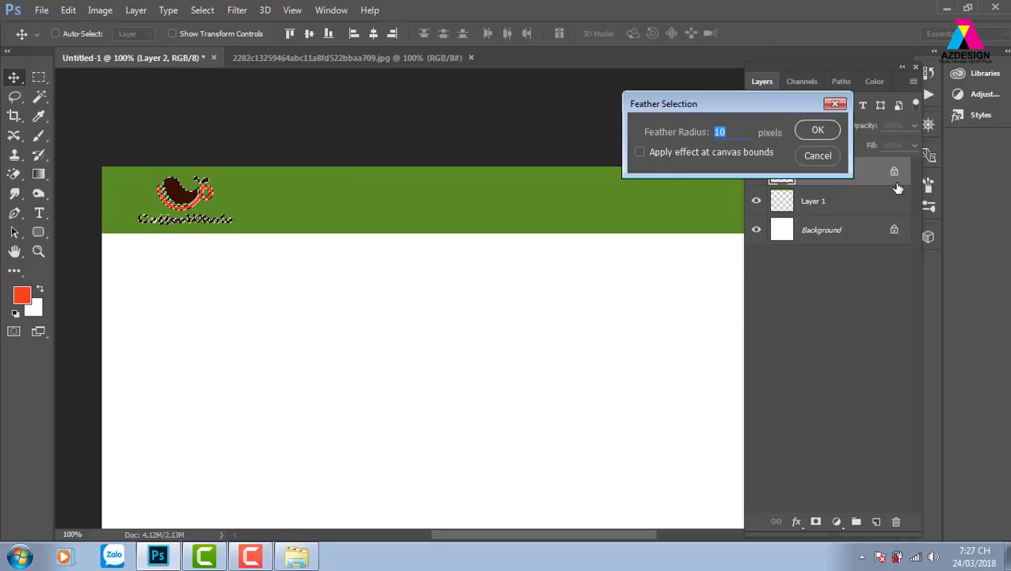
type("3")
key("BackSpace")
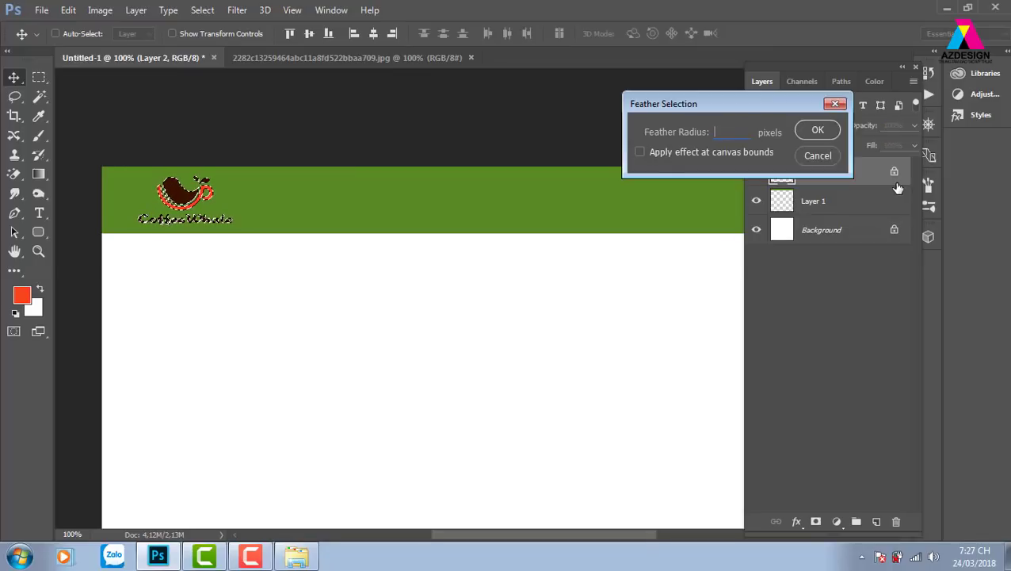
type("4")
key("Return")
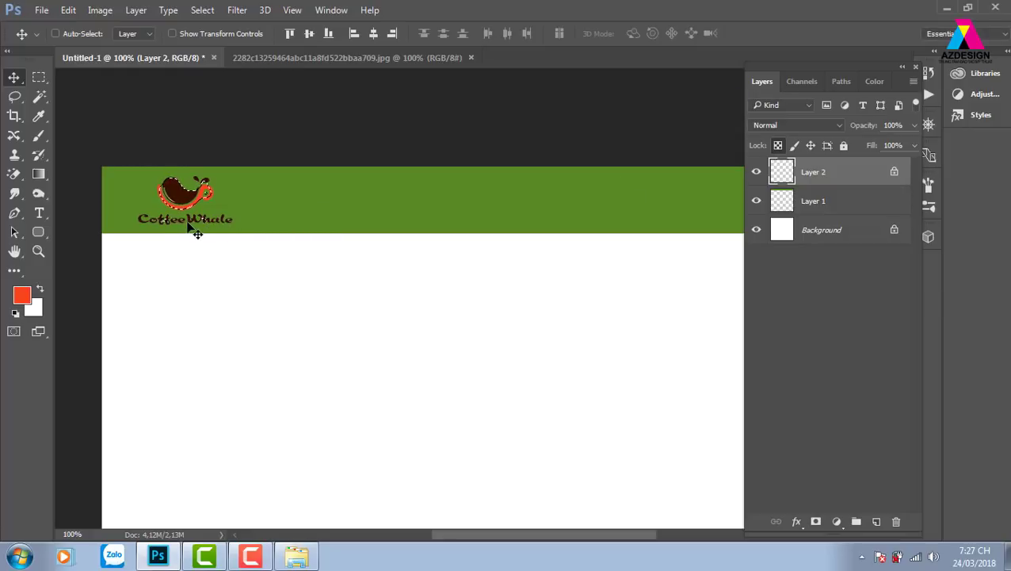
Fill the selection twice with white on a new layer, then move it beneath the logo layer.
left_click(875, 520)
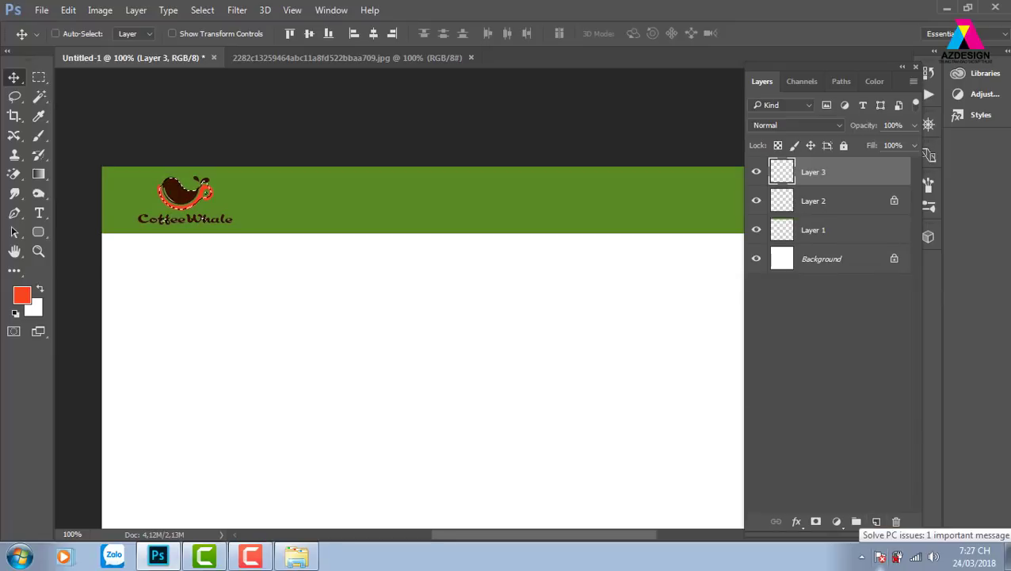
key("ctrl+BackSpace")
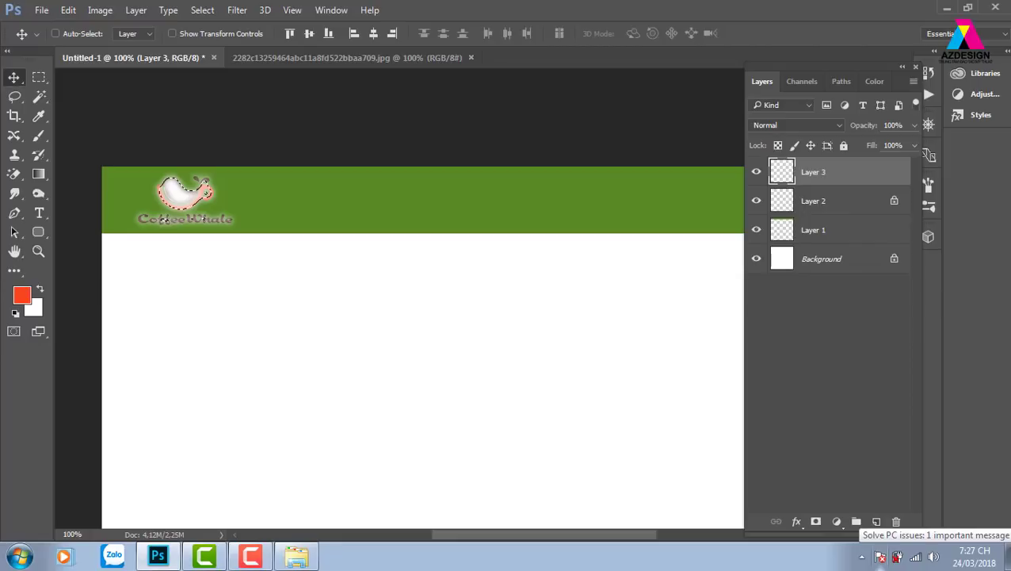
key("ctrl+BackSpace")
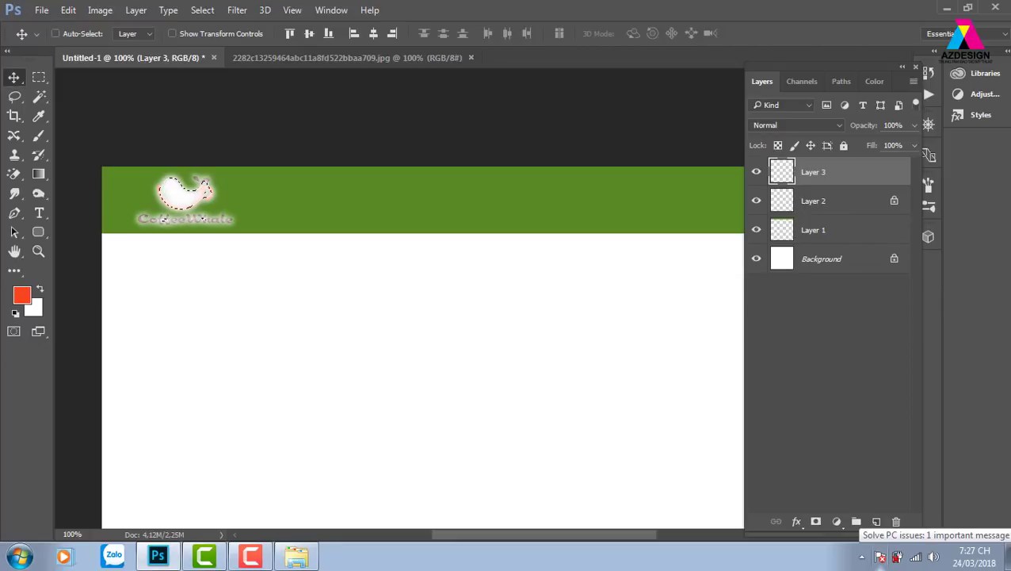
key("ctrl+d")
key("ctrl+bracketleft")
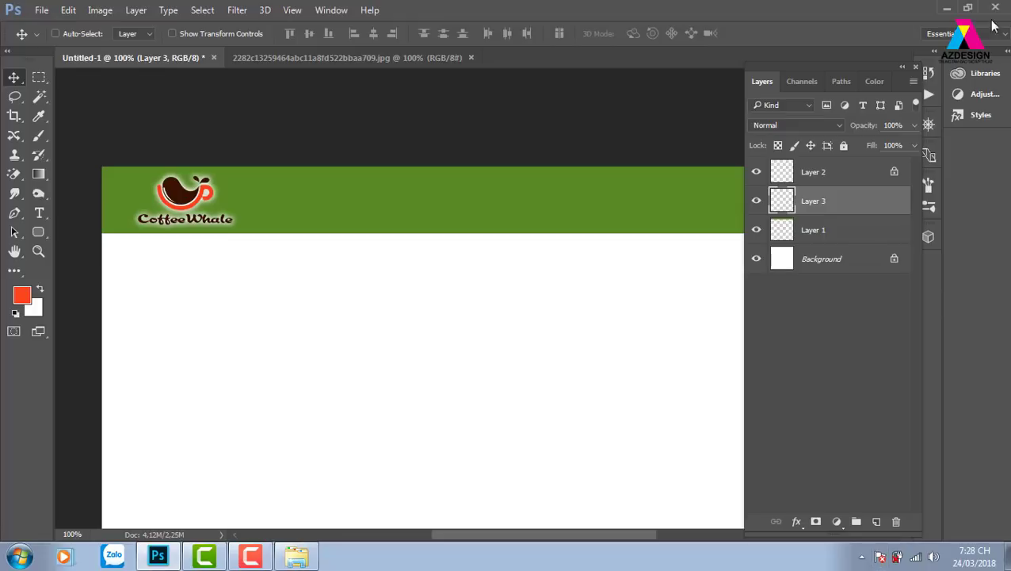
Zoom out and set the Rectangular Marquee to Fixed Size with a 27 px height.
left_click(902, 67)
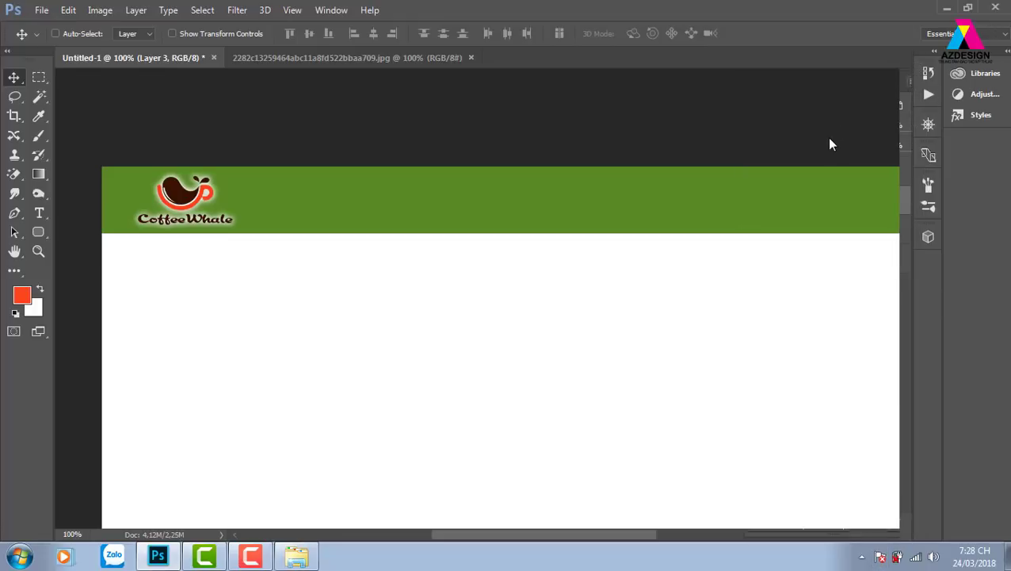
key("ctrl+minus")
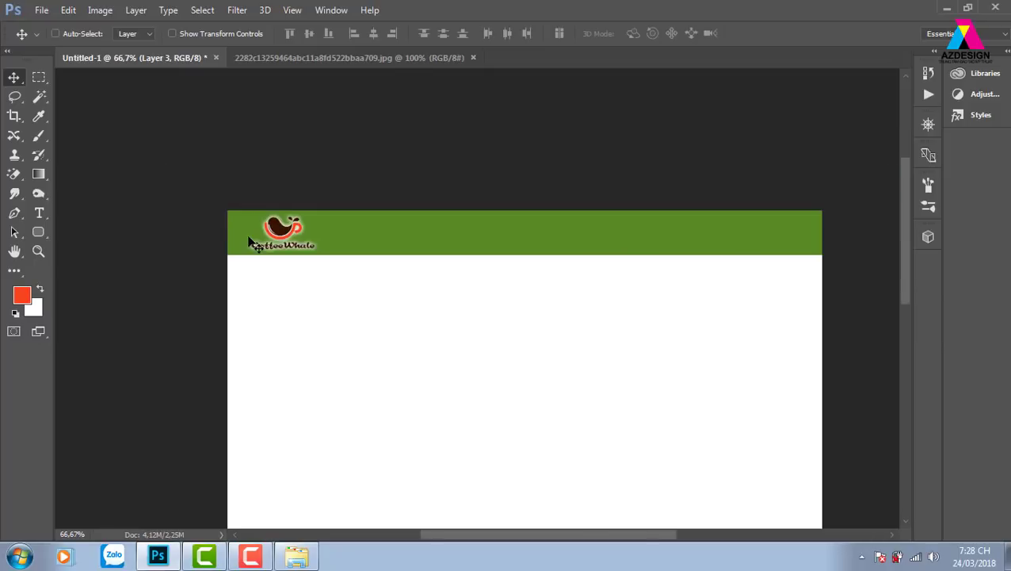
key("m")
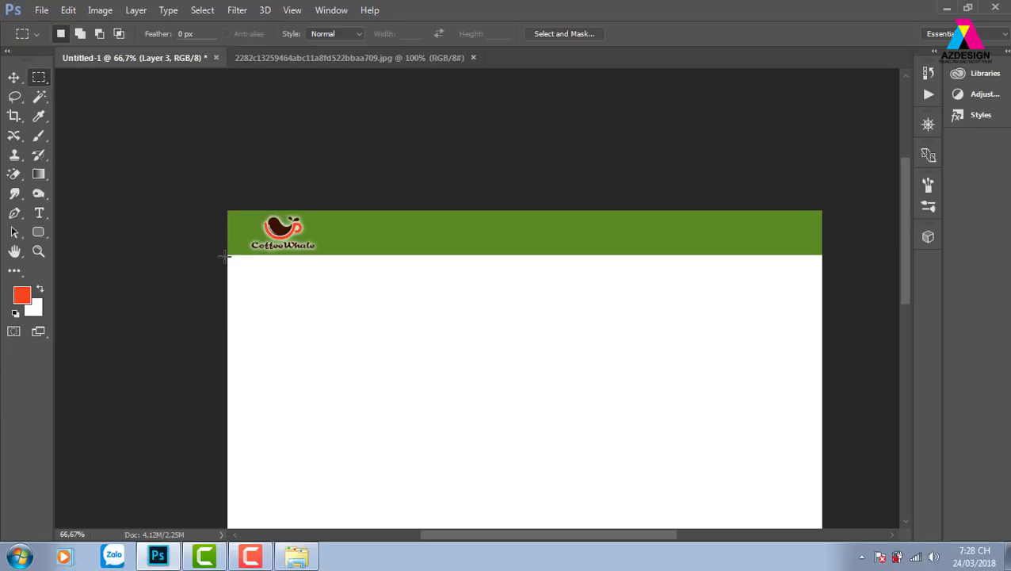
left_click(349, 36)
left_click(343, 66)
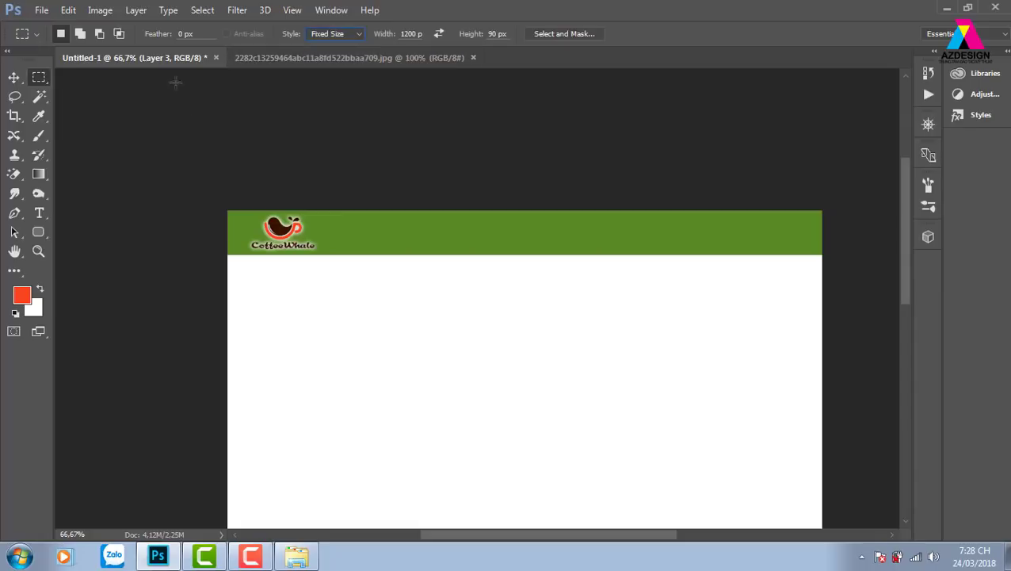
double_click(496, 33)
type("27")
Place a 1200 × 27 px selection and move it up against the green header.
right_click(38, 79)
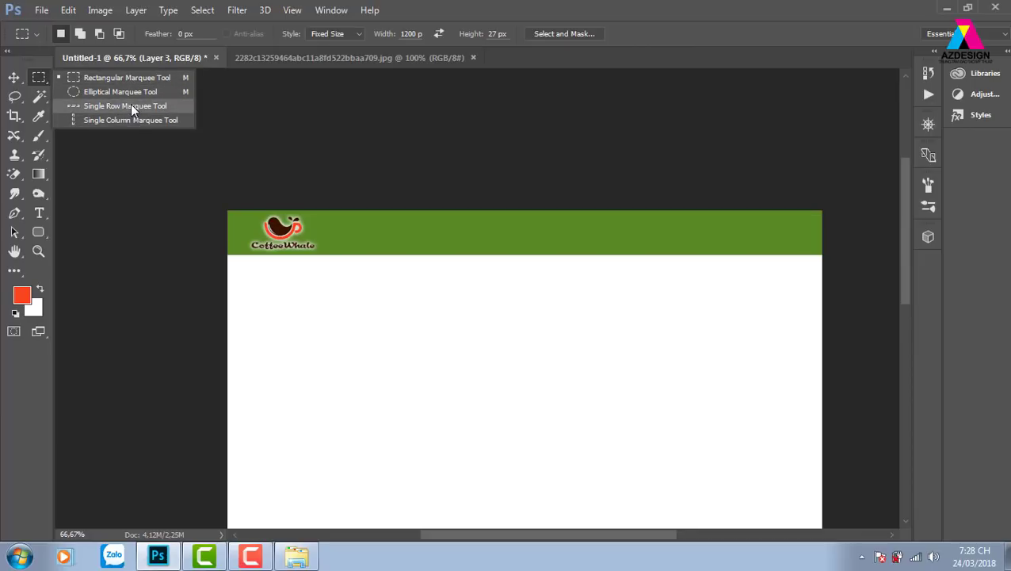
left_click(153, 77)
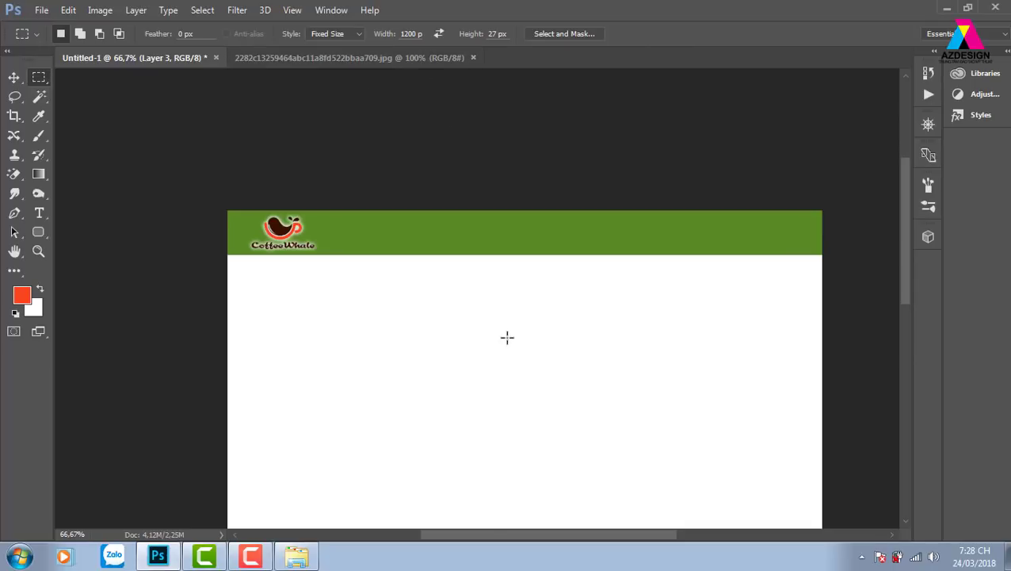
left_click_drag(493, 297, 524, 312)
left_click(524, 312)
left_click_drag(542, 310, 549, 266)
key("Up")
key("Up")
key("Up")
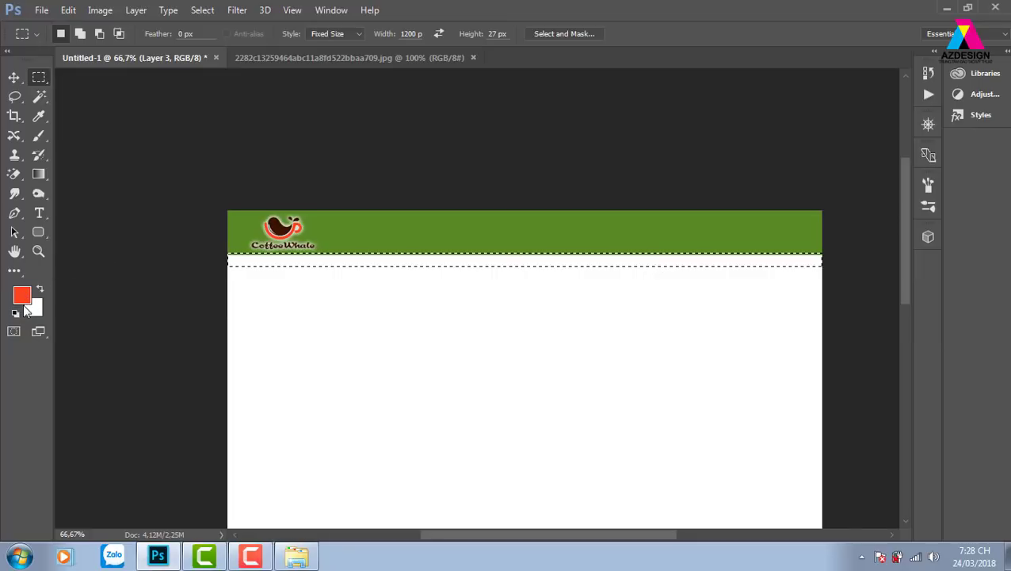
Set the foreground colour to dark red #560f00.
left_click(22, 298)
left_click_drag(734, 400, 747, 409)
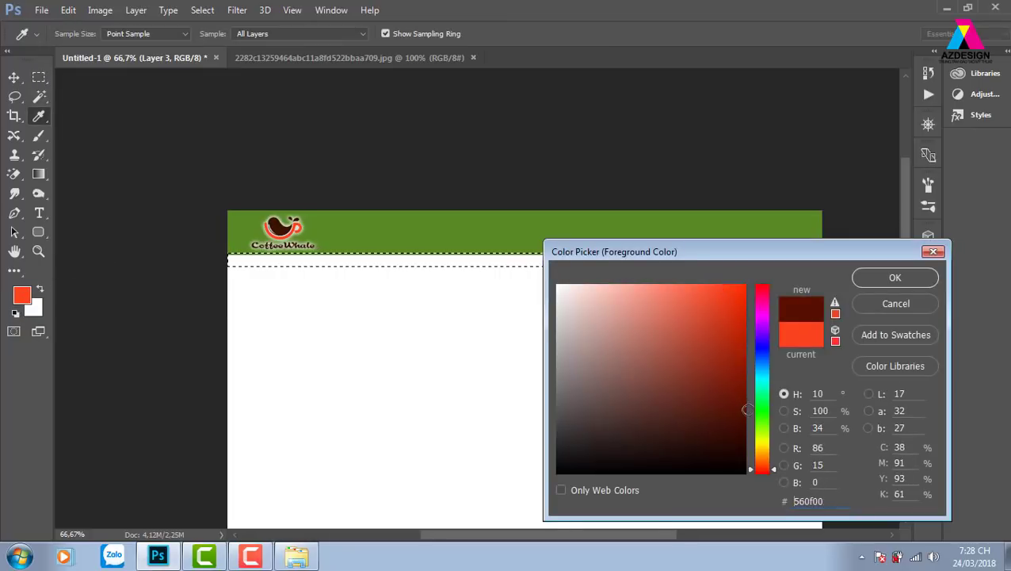
left_click(894, 277)
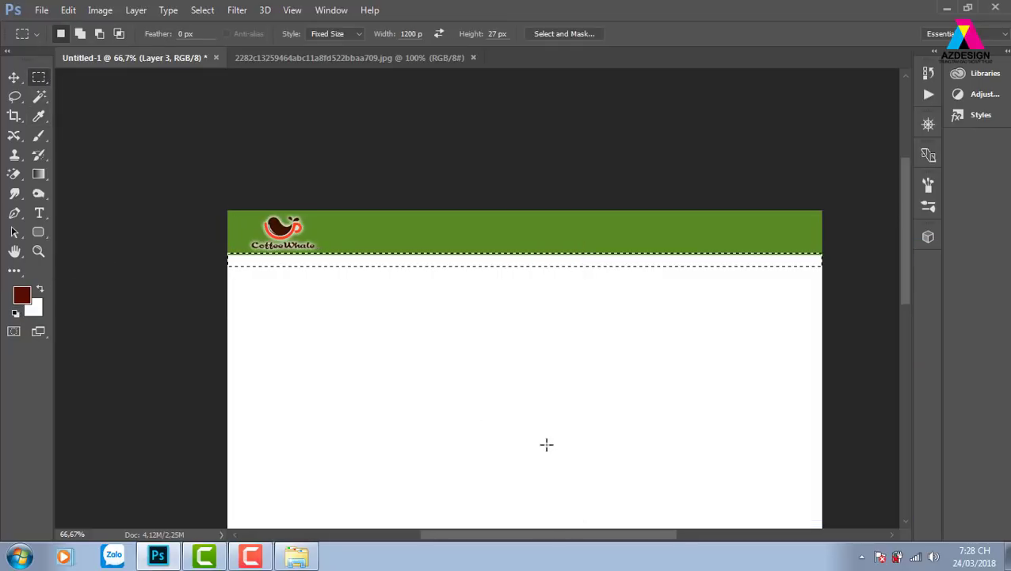
Fill the strip selection with dark red on a new Layer 4 and deselect.
key("F7")
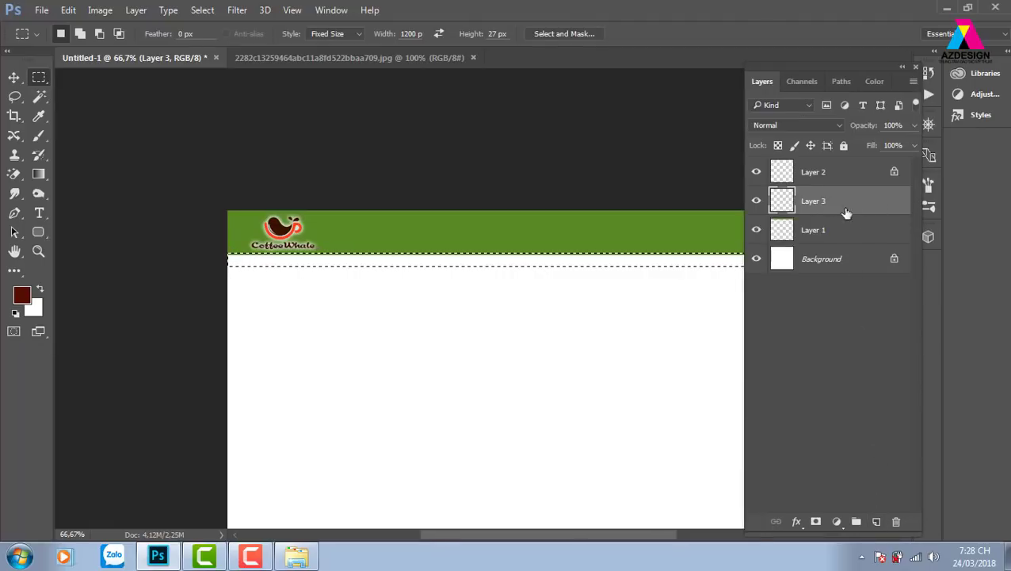
left_click(876, 520)
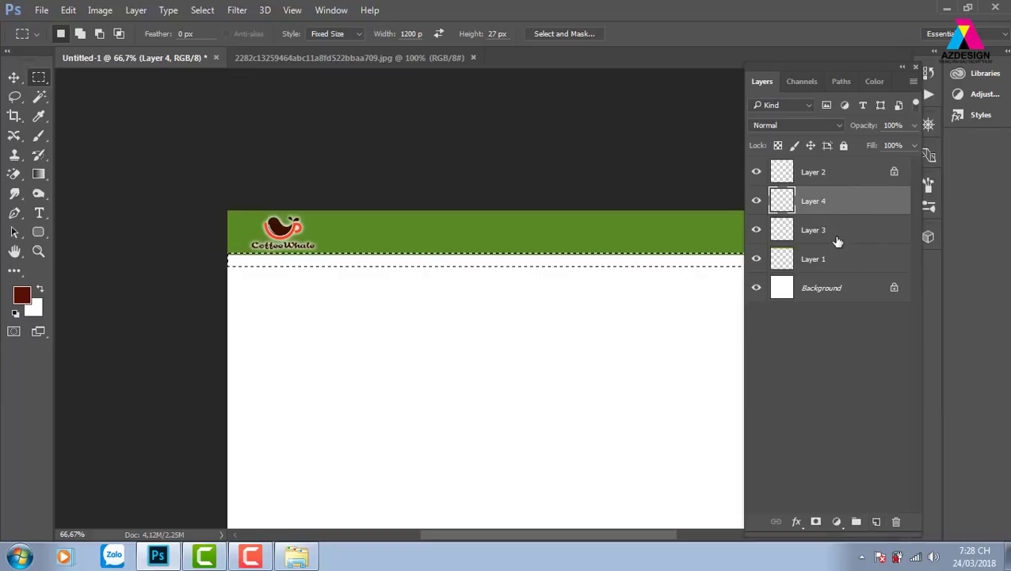
key("alt+BackSpace")
key("v")
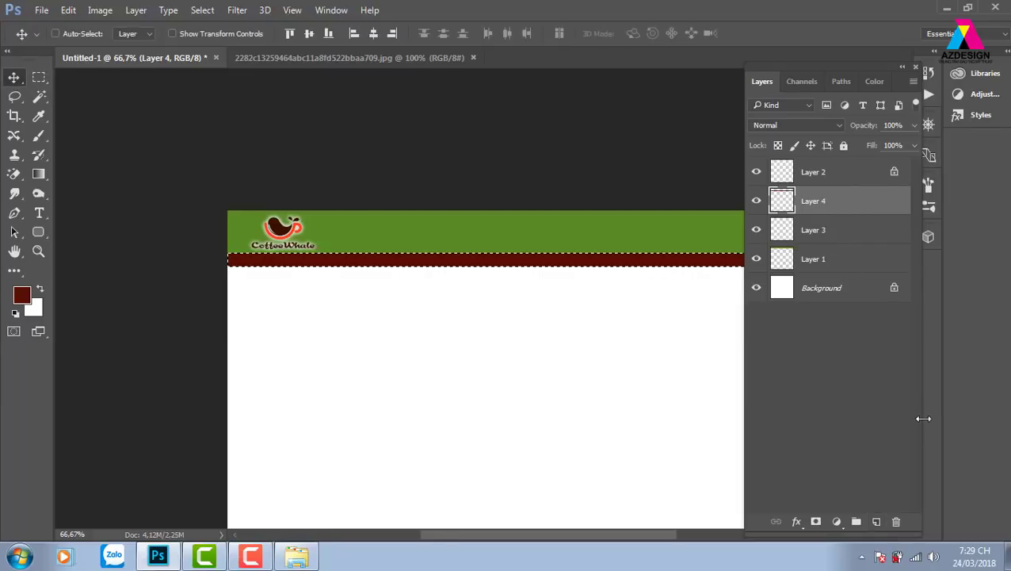
key("ctrl+d")
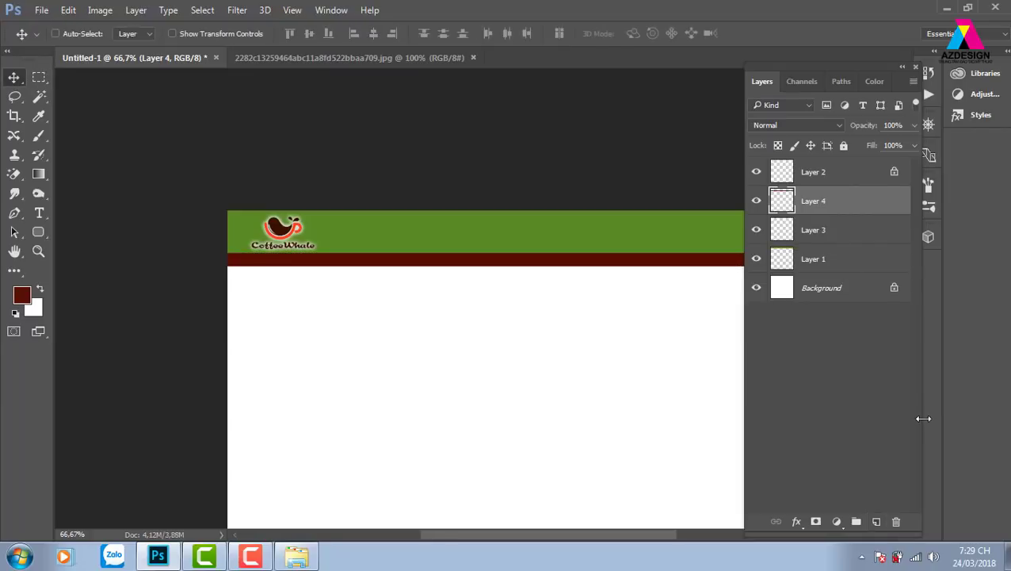
Nudge the dark red stripe until it sits flush beneath the header.
key("Down")
key("Up")
key("Down")
key("Down")
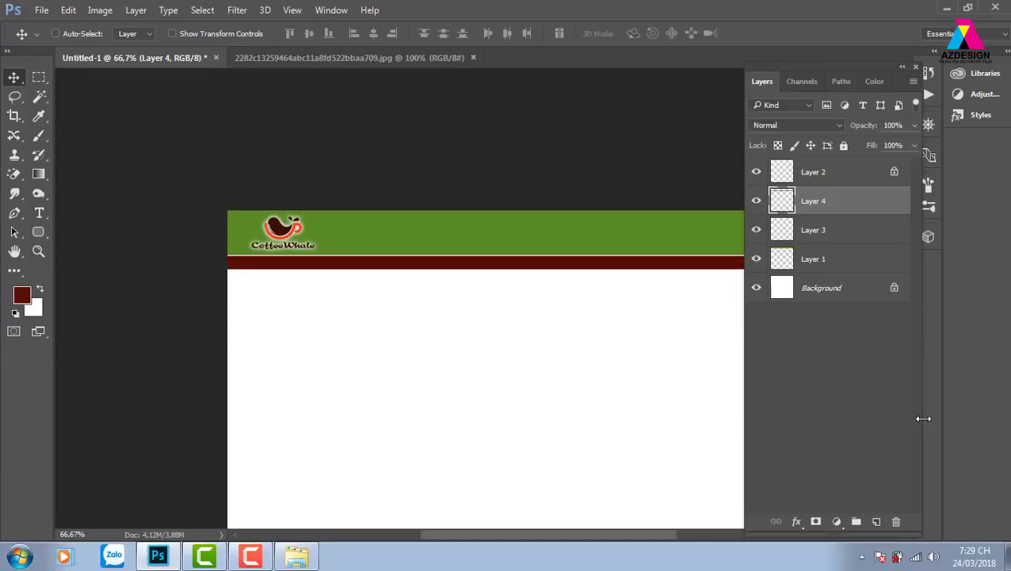
key("Up")
key("Up")
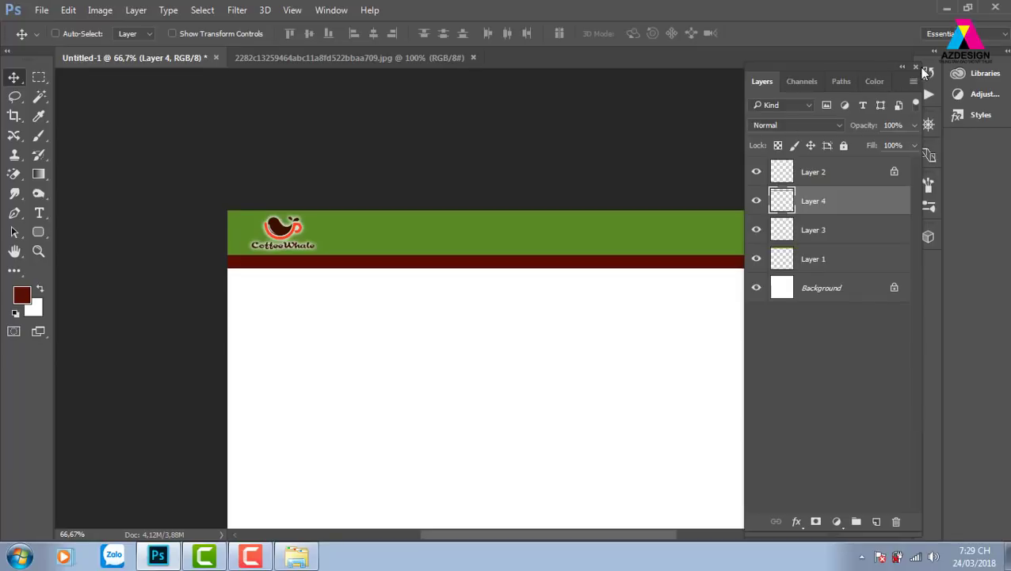
left_click(916, 67)
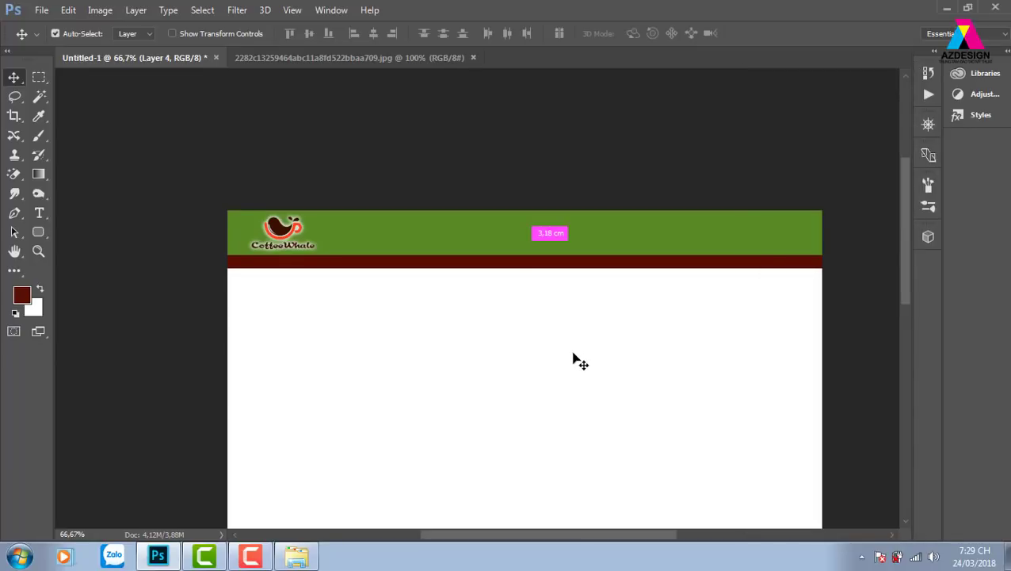
Zoom to 100% and select a one-pixel row along the red band's top edge.
key("ctrl+plus")
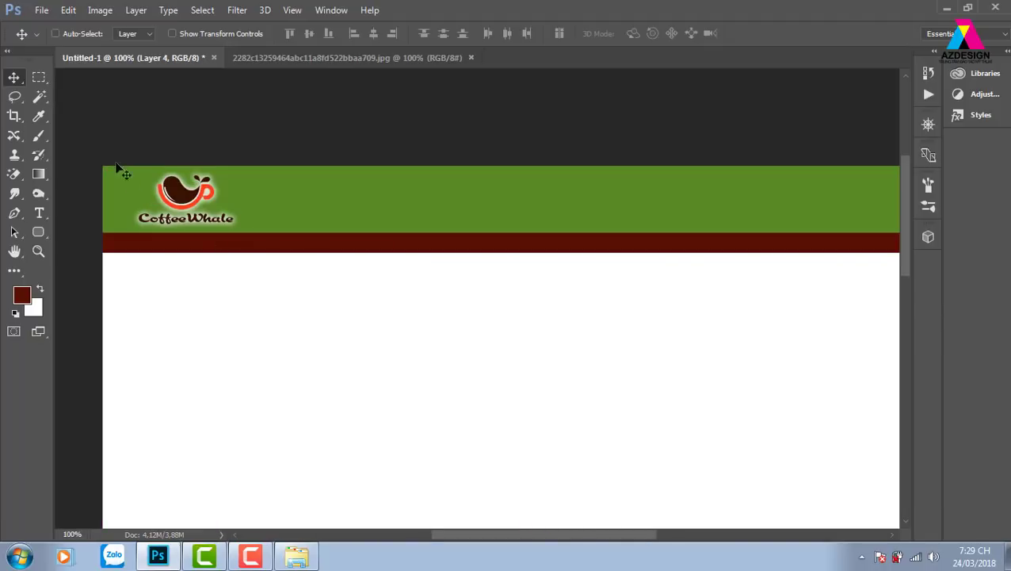
right_click(39, 78)
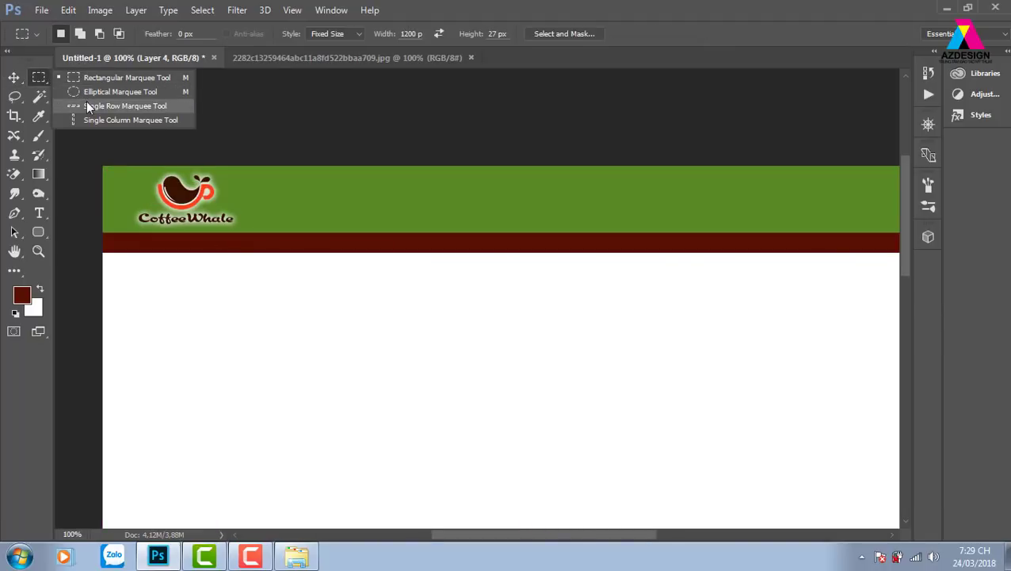
left_click(89, 106)
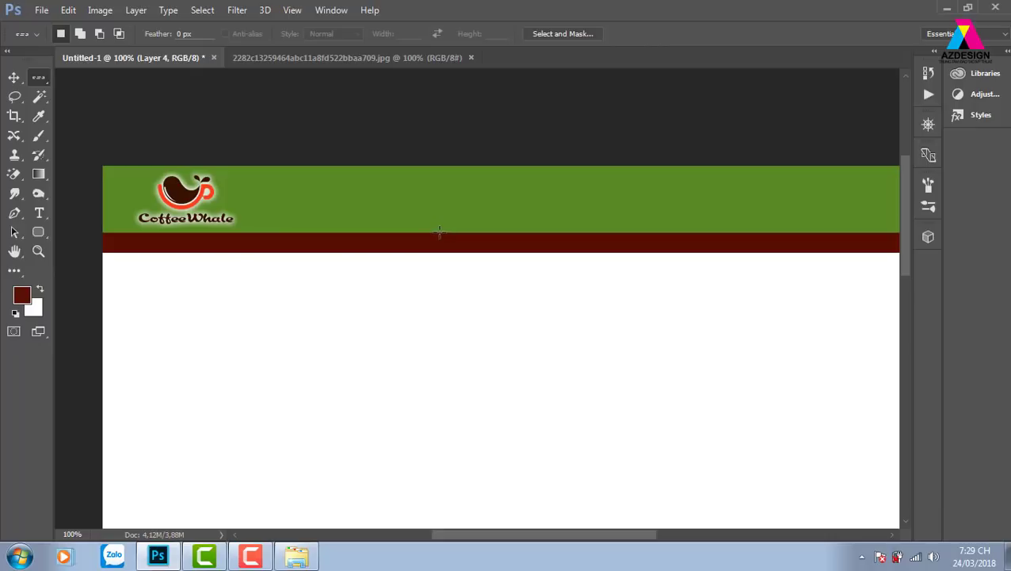
left_click(487, 232)
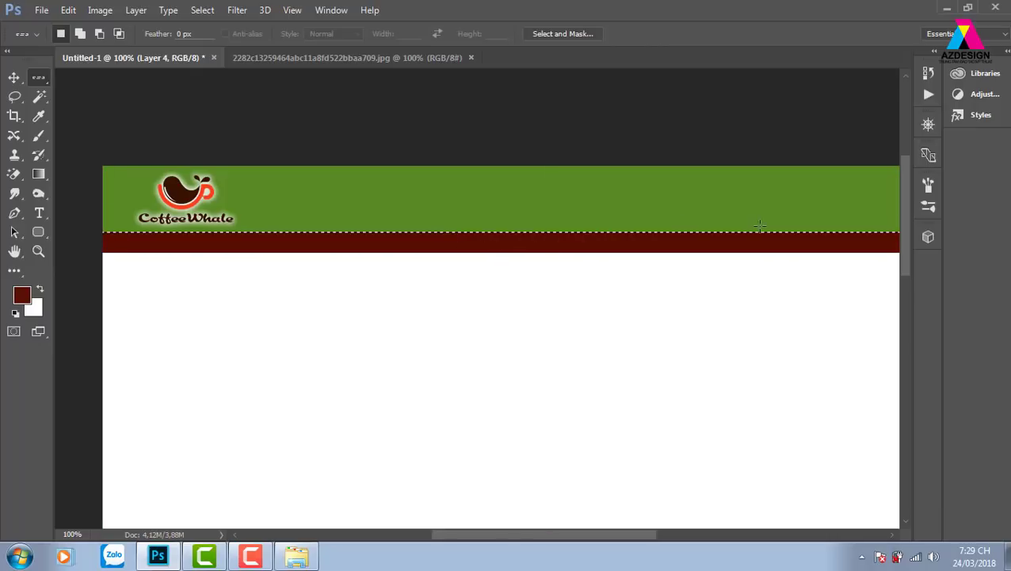
Put the row on a new Layer 5, deselect, and zoom out to the whole header.
key("F7")
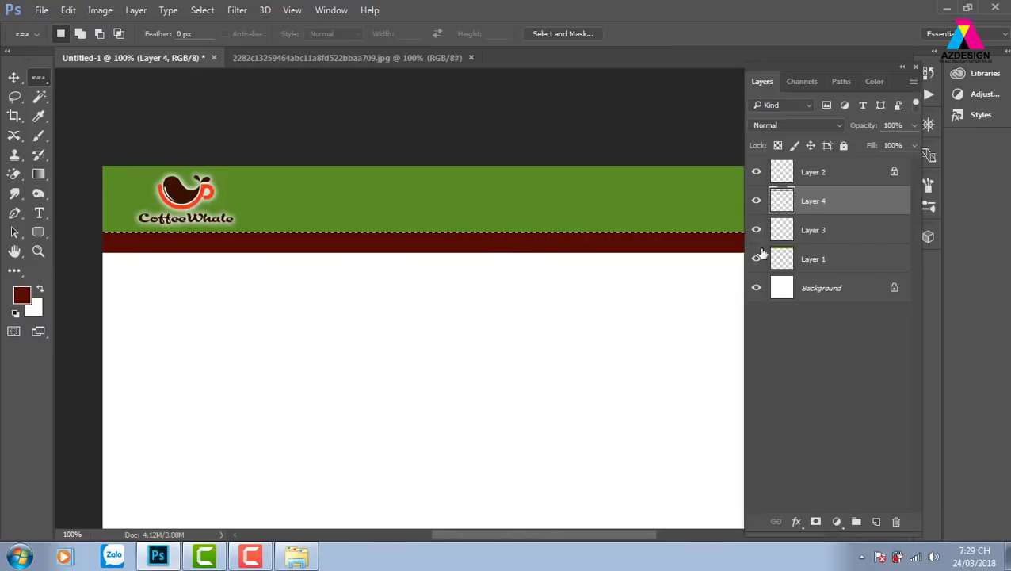
left_click(876, 520)
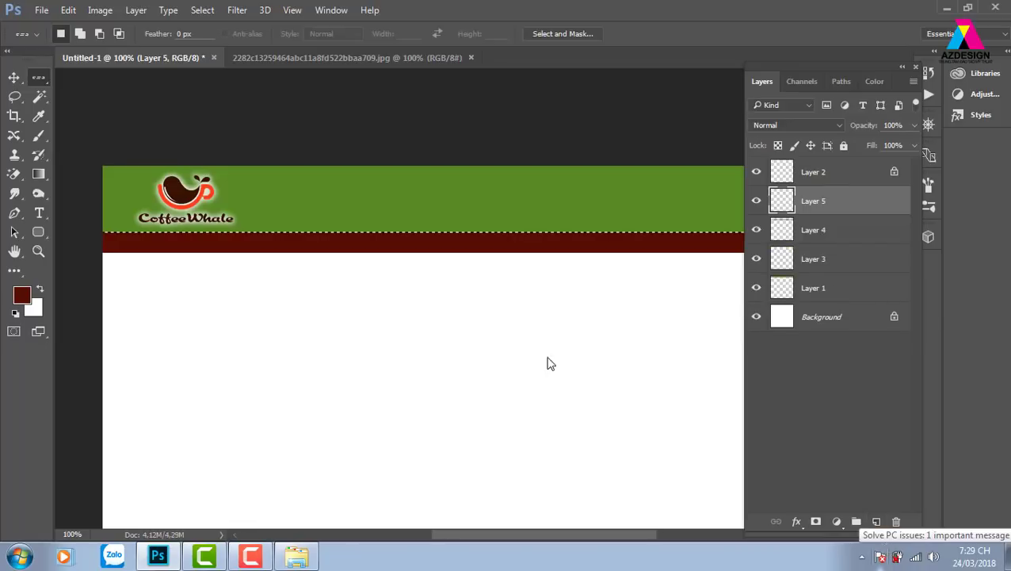
key("v")
key("ctrl+d")
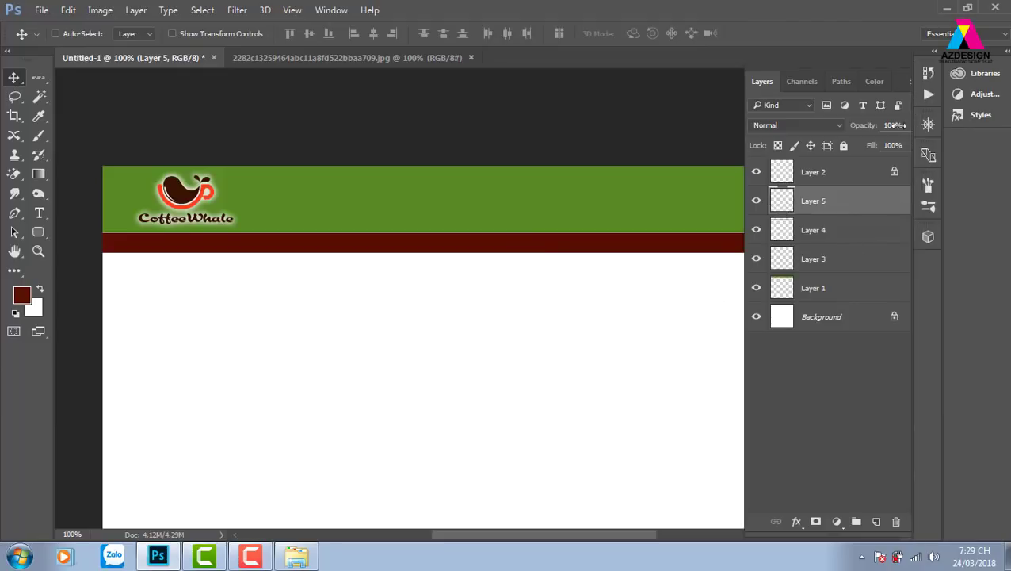
left_click(916, 67)
key("ctrl+minus")
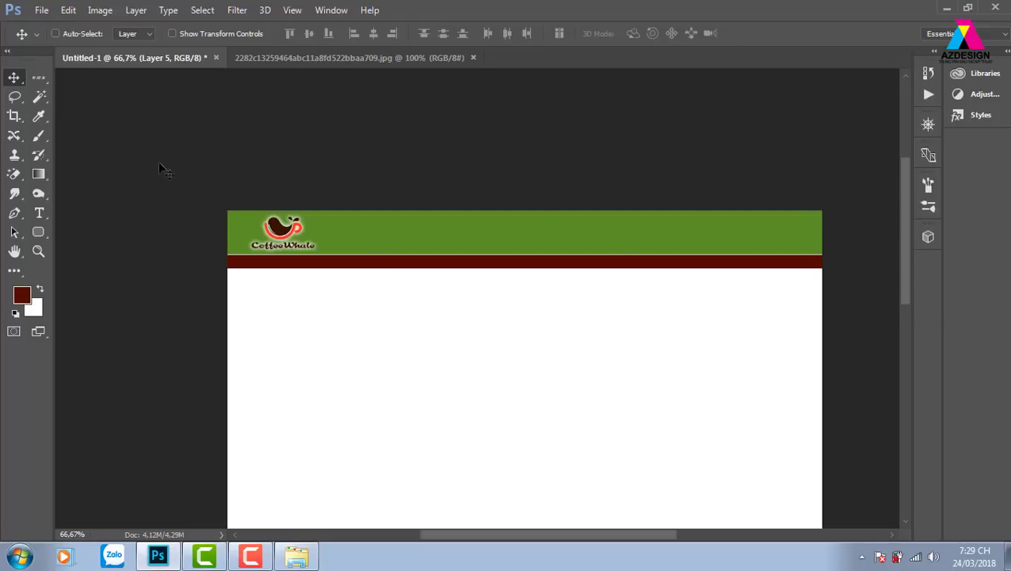
right_click(44, 78)
left_click(86, 74)
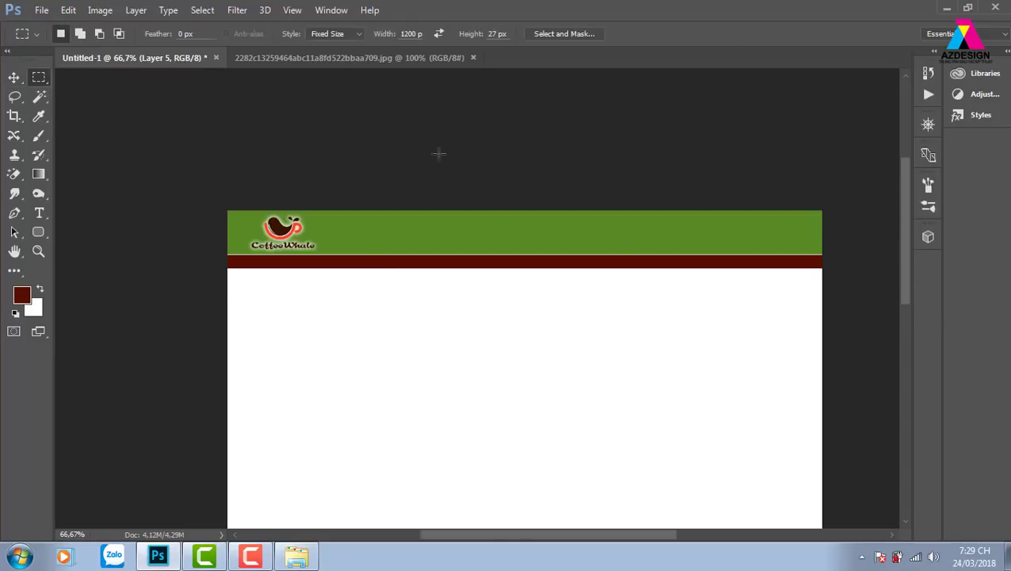
left_click_drag(525, 407, 627, 479)
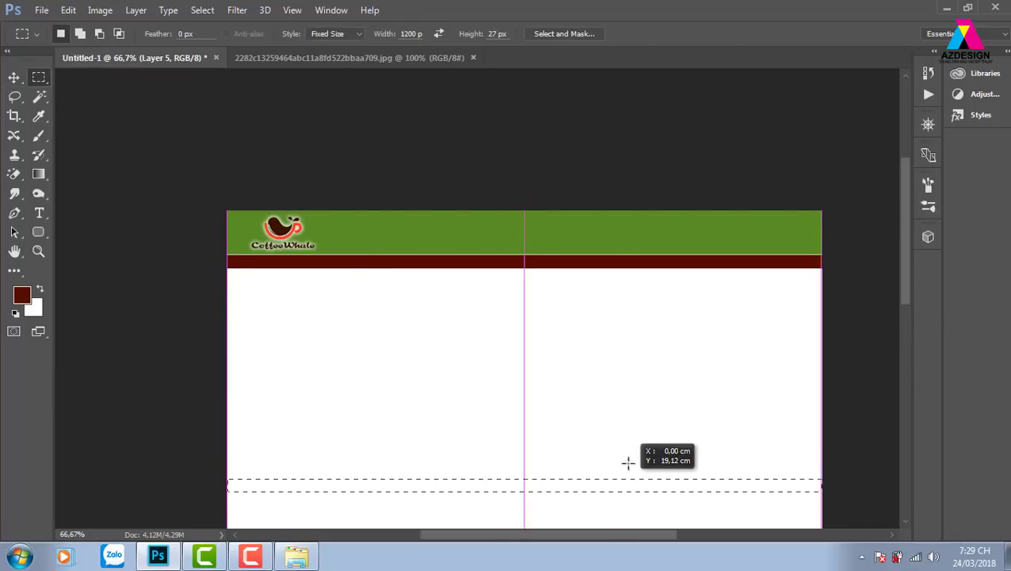
left_click(336, 33)
left_click(321, 46)
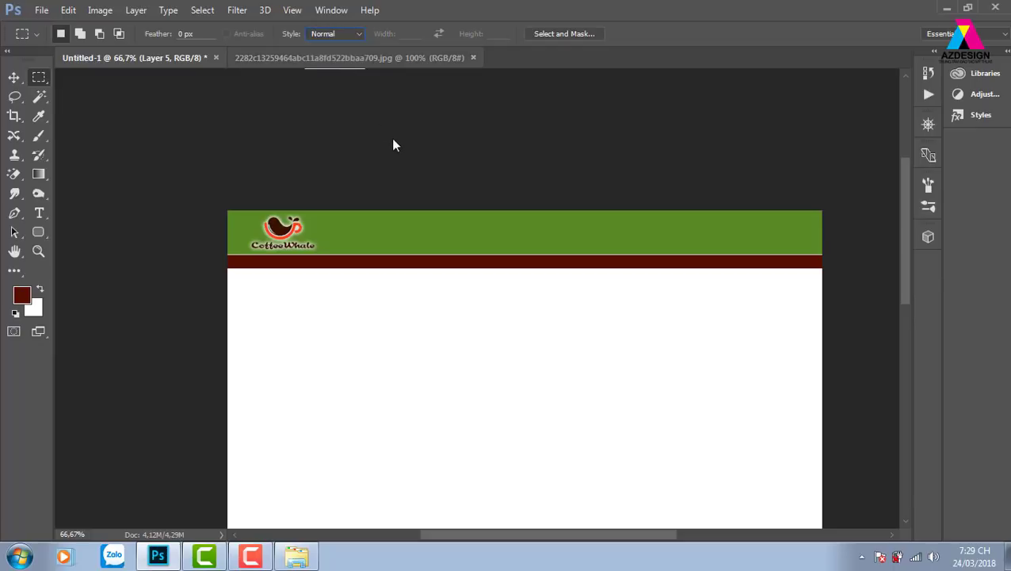
mouse_move(364, 209)
left_mouse_down()
mouse_move(642, 448)
mouse_move(593, 469)
left_mouse_up()
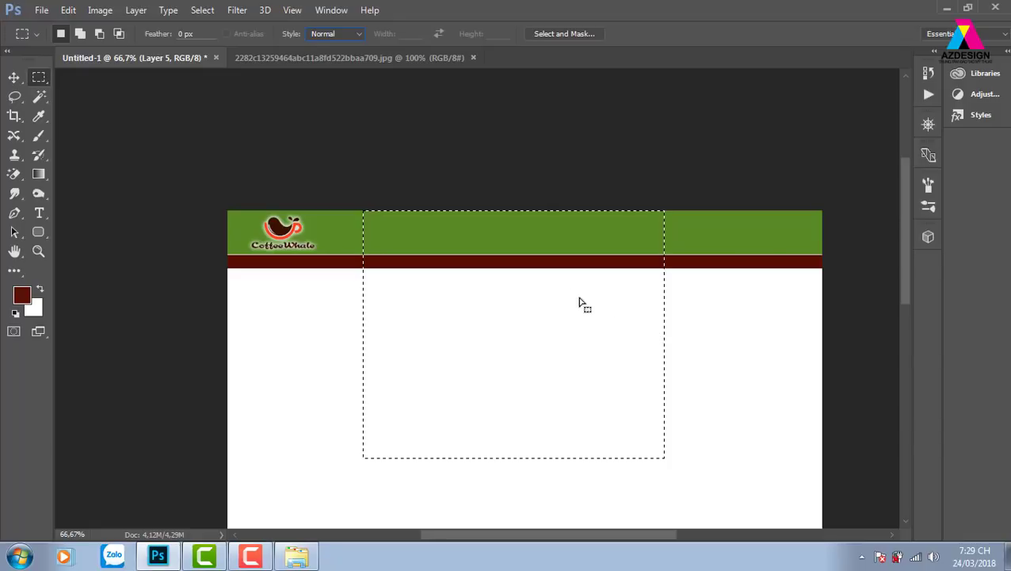
key("v")
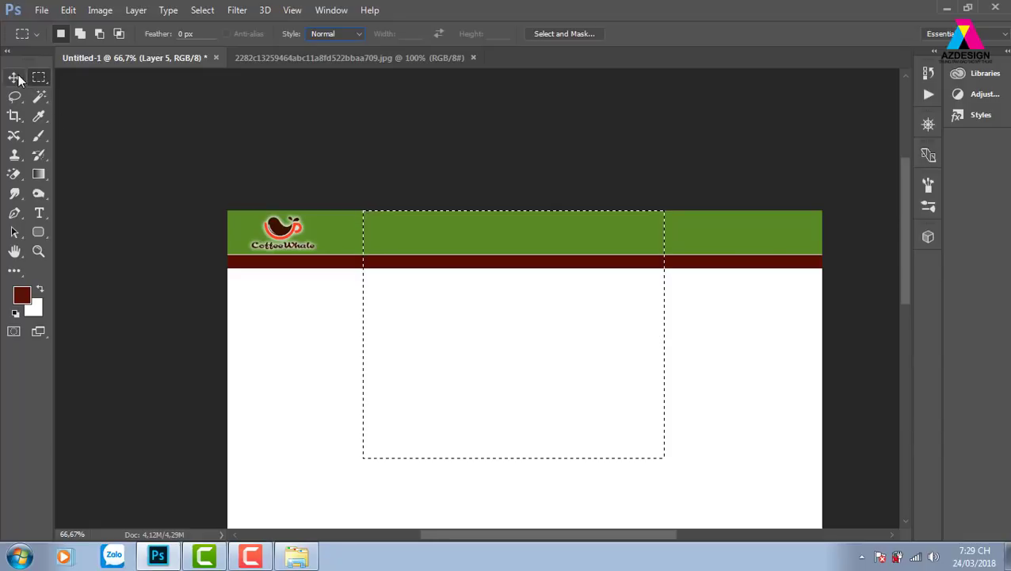
key("F7")
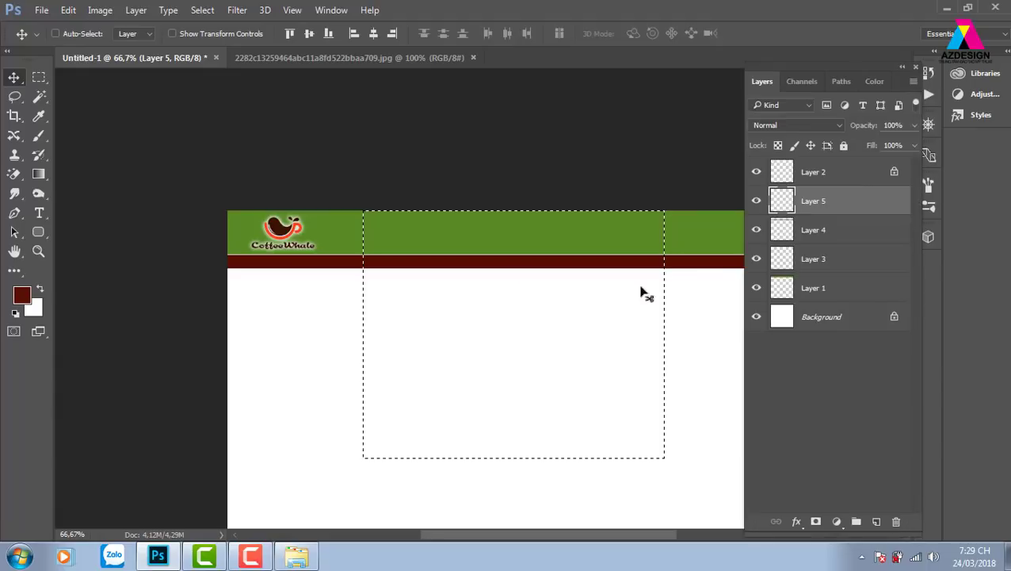
key("Delete")
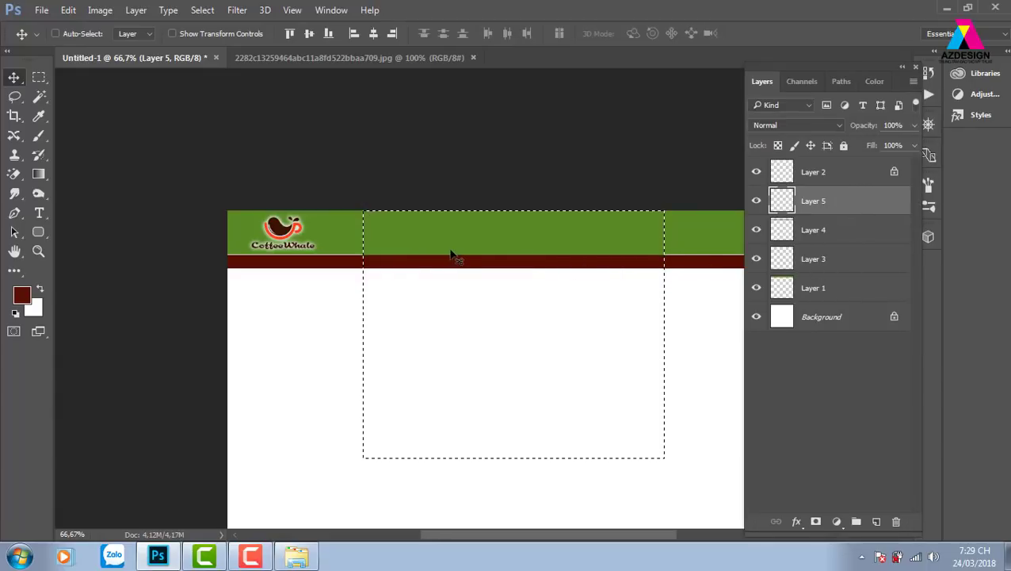
left_click_drag(546, 256, 548, 258)
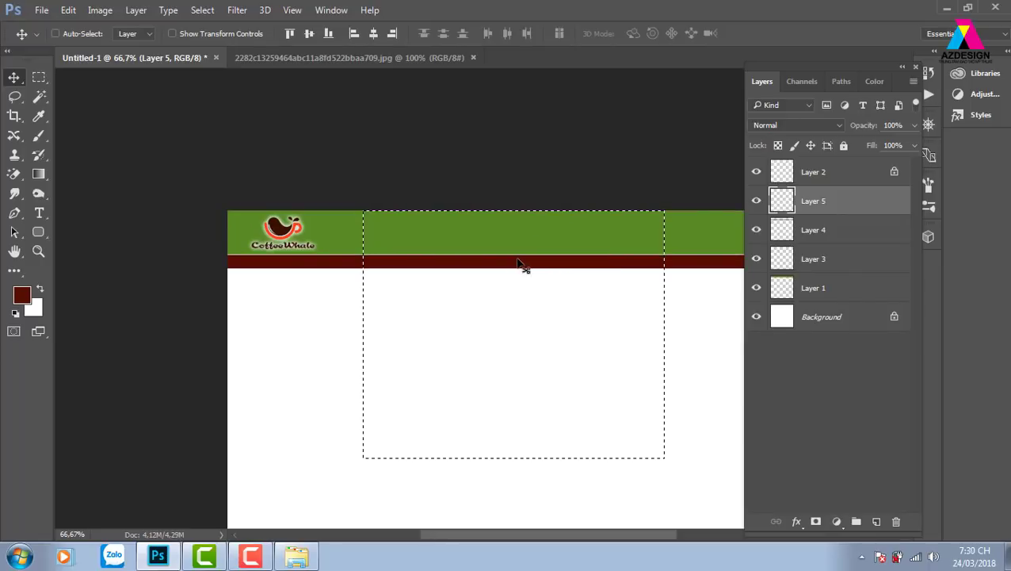
key("Delete")
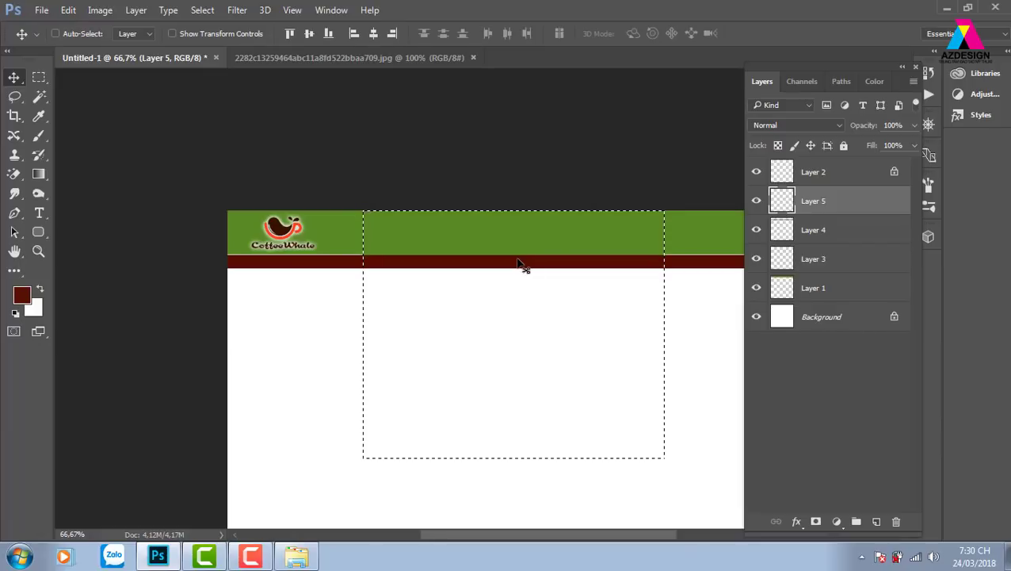
left_click_drag(519, 264, 519, 263)
key("ctrl+z")
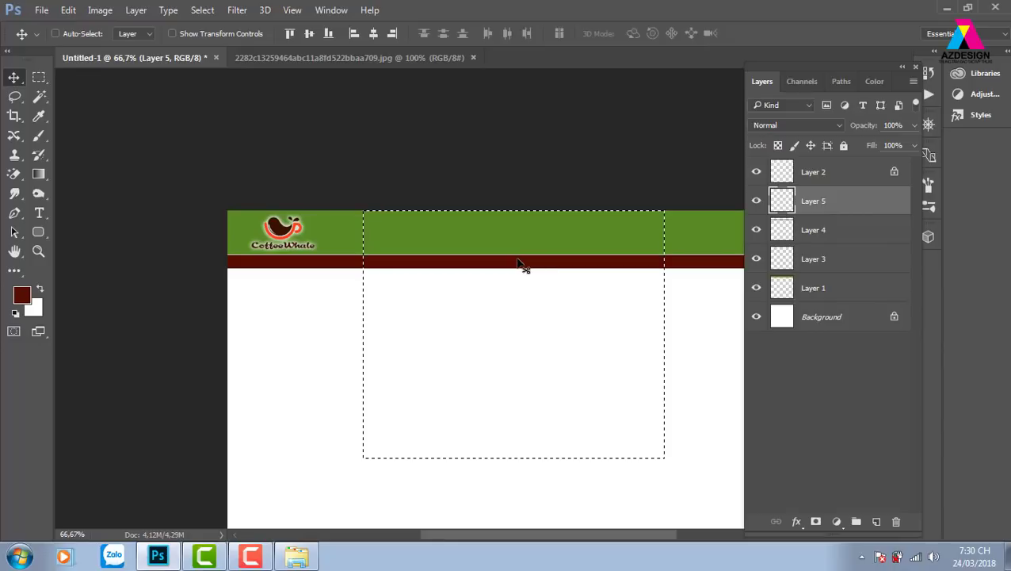
key("shift+F6")
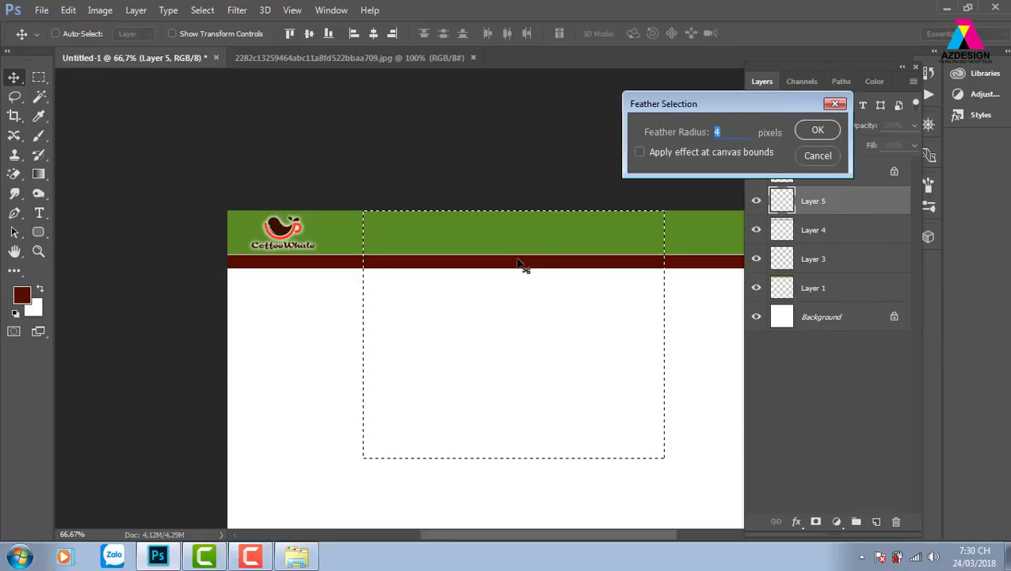
type("100")
key("Return")
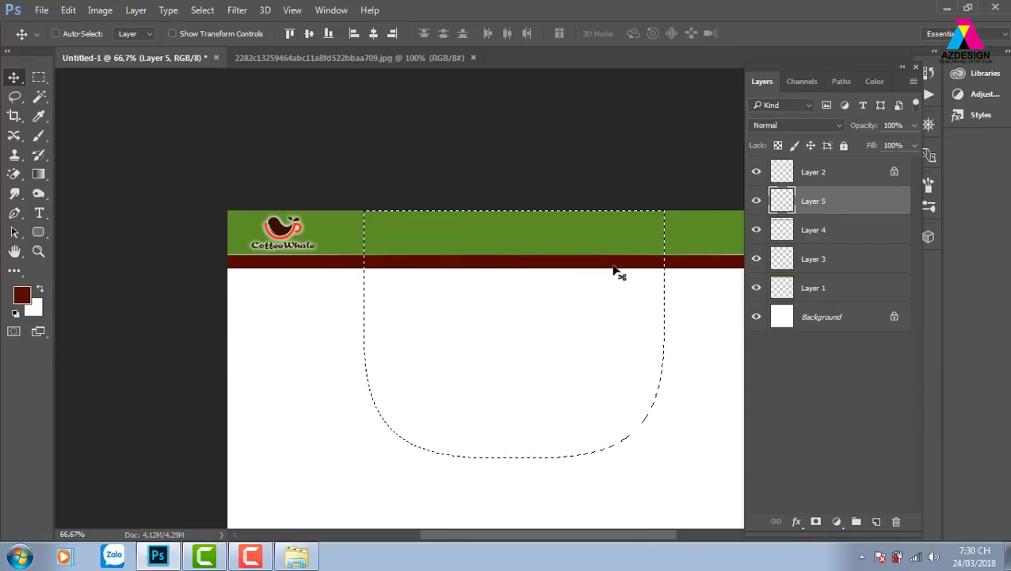
key("ctrl+plus")
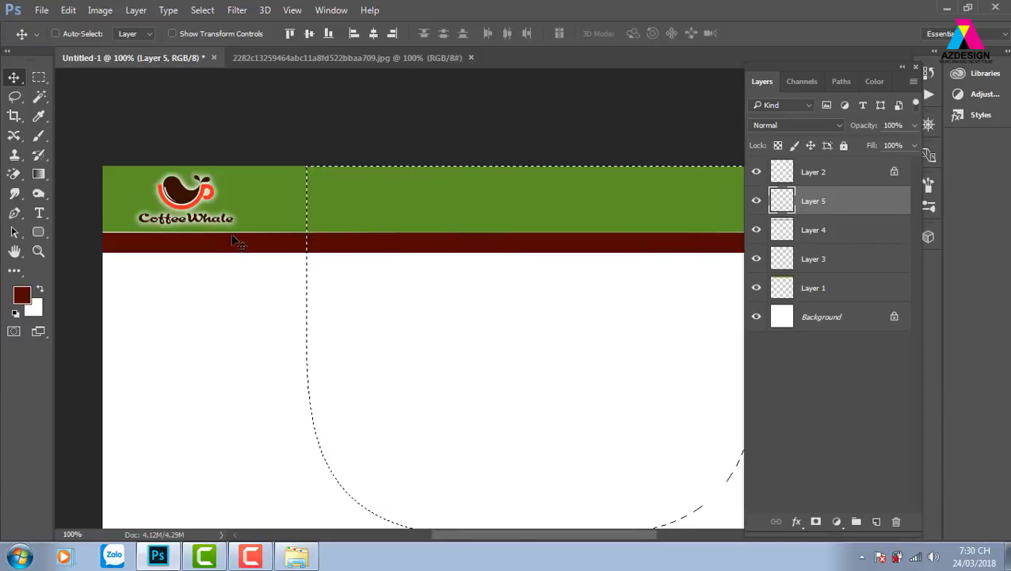
mouse_move(169, 233)
left_mouse_down()
mouse_move(315, 331)
mouse_move(400, 365)
left_mouse_up()
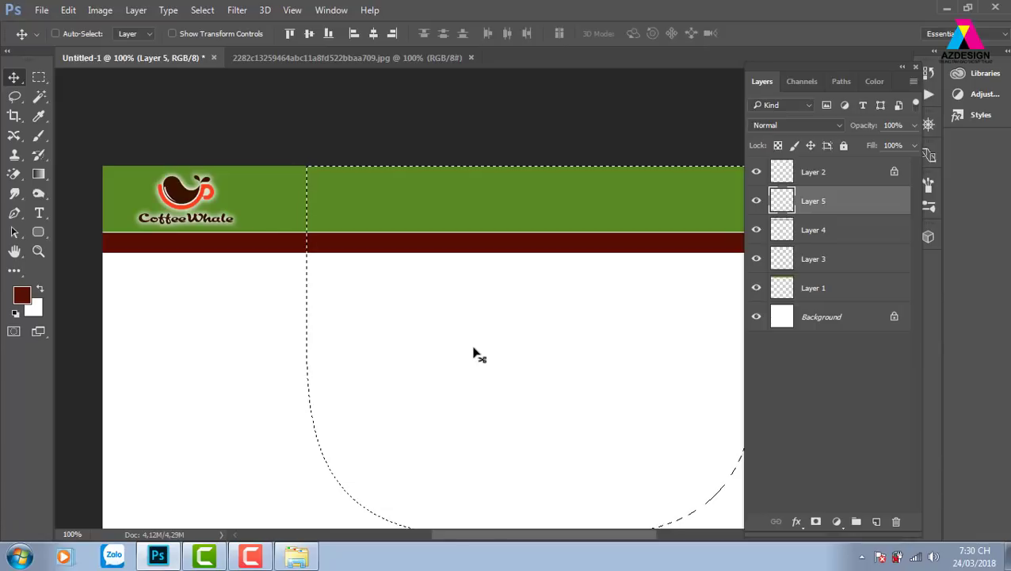
key("ctrl")
key("ctrl+shift+i")
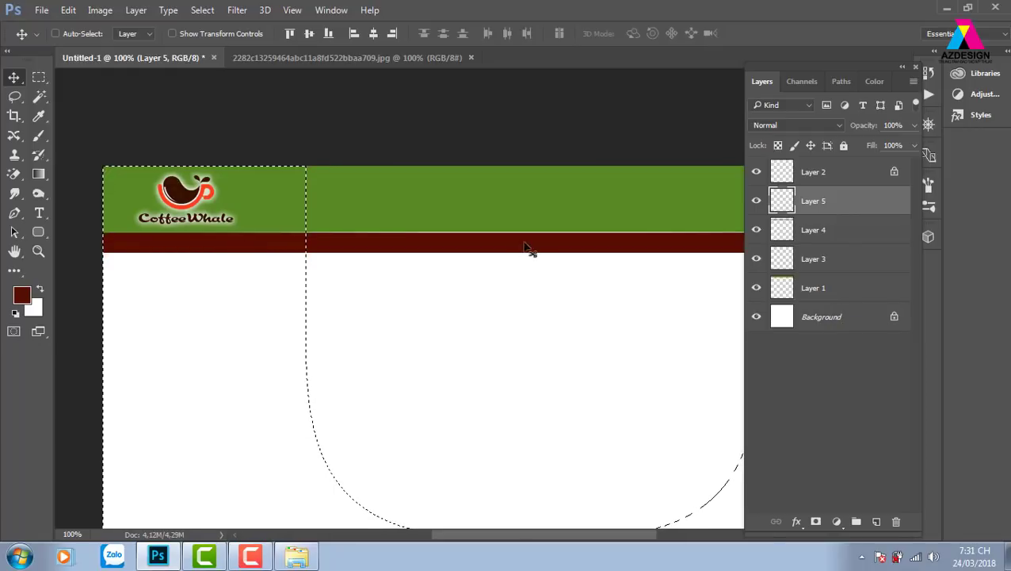
key("ctrl+d")
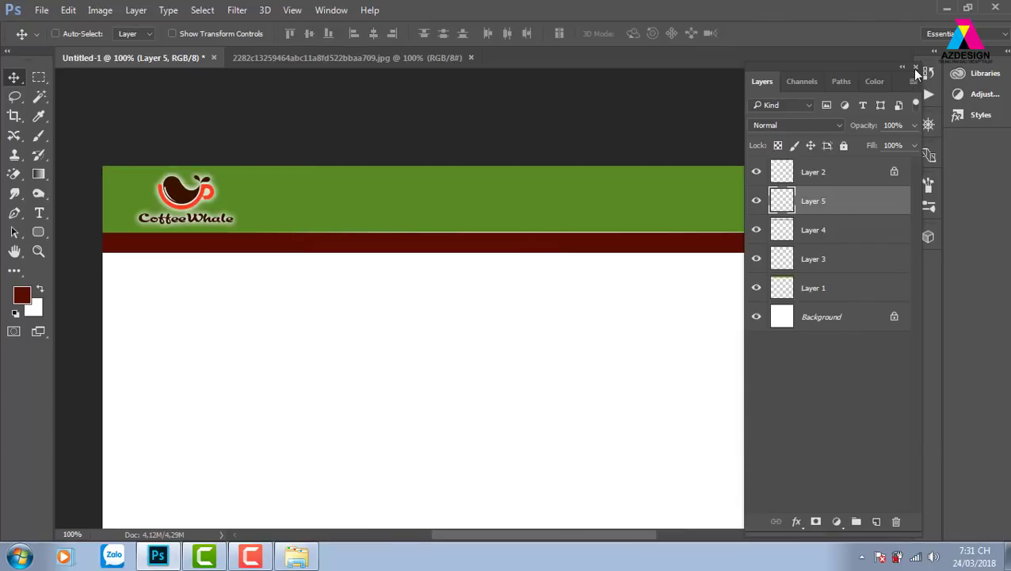
Duplicate the light line, invert it to black, and drag it to the maroon band's bottom.
left_click(916, 67)
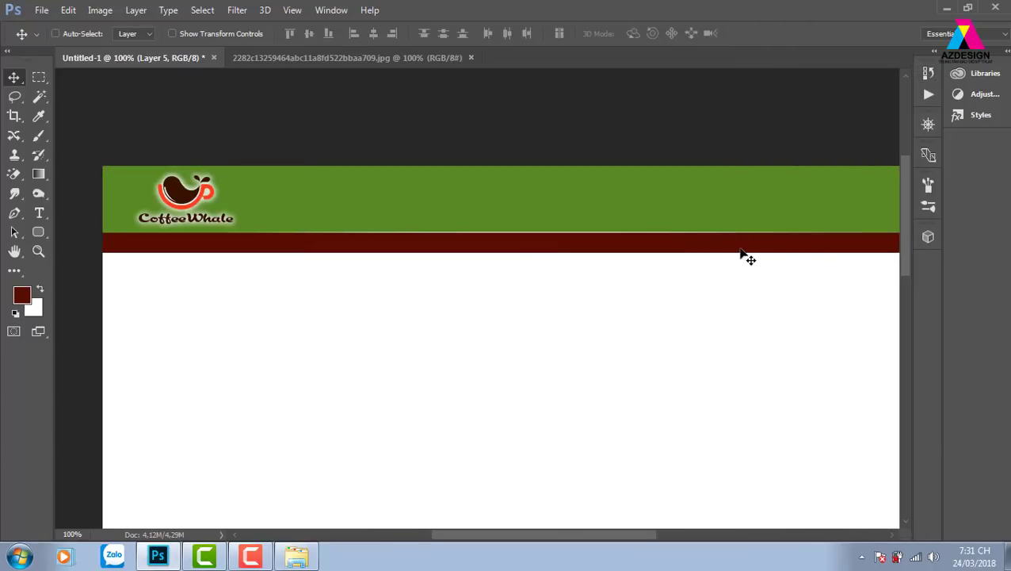
key("ctrl")
key("ctrl+plus")
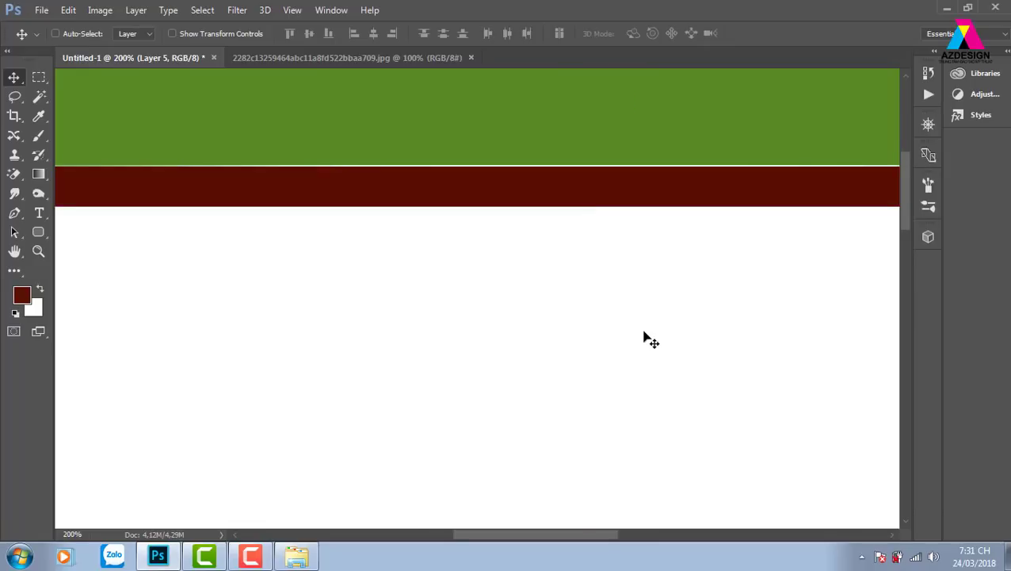
left_click_drag(248, 212, 407, 205)
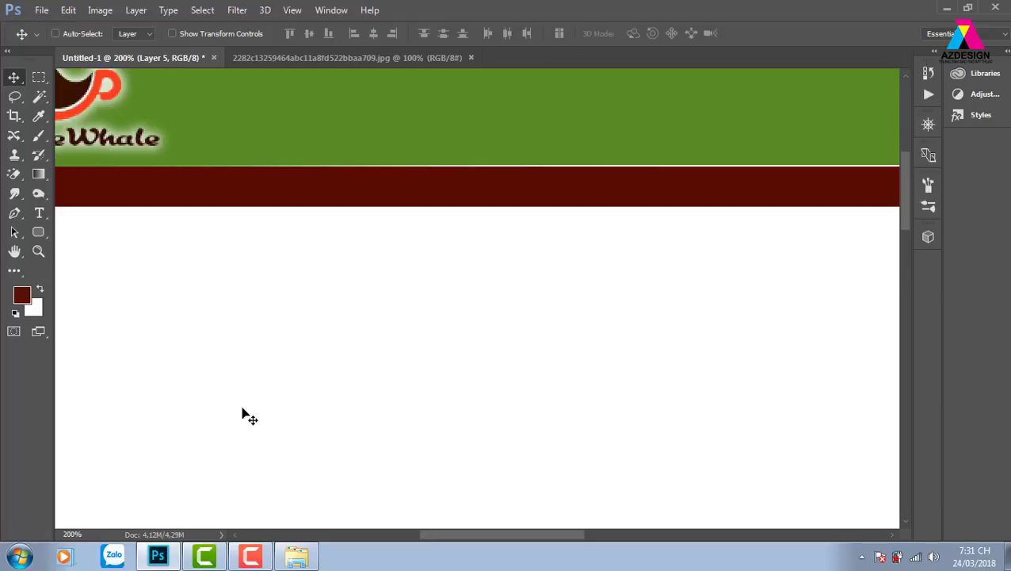
left_click_drag(587, 170, 587, 133, "alt")
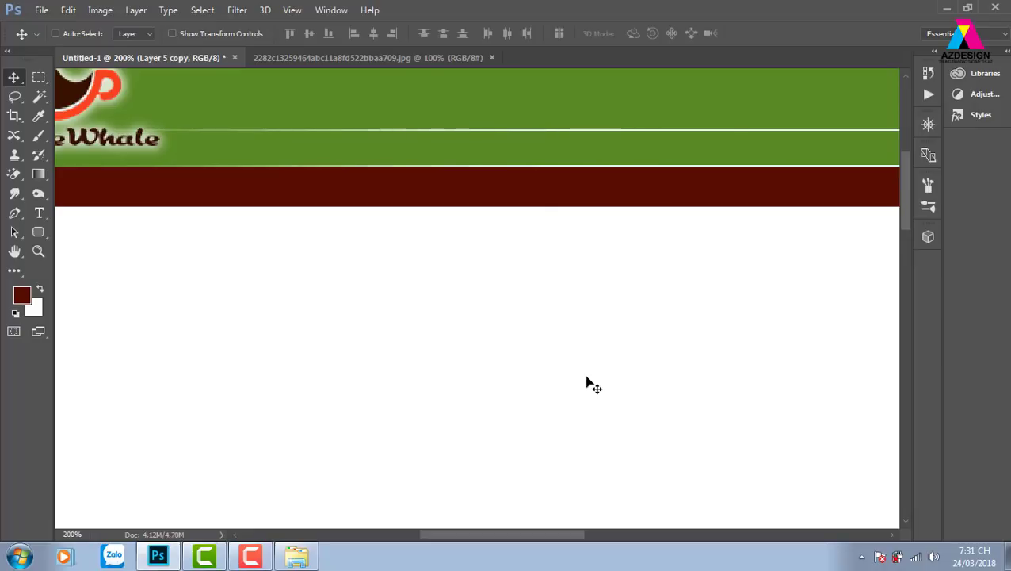
key("ctrl+i")
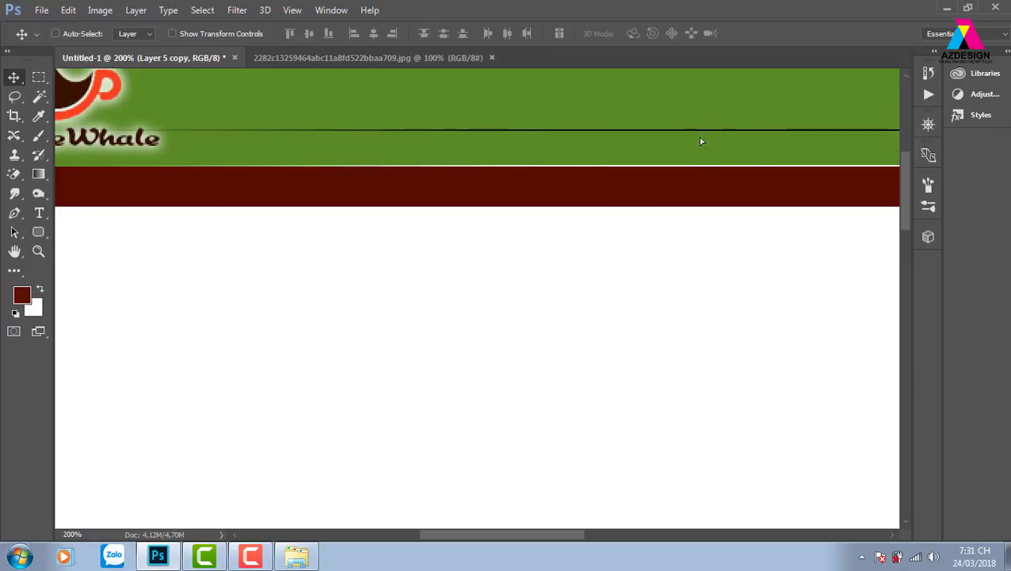
left_click_drag(698, 136, 689, 203)
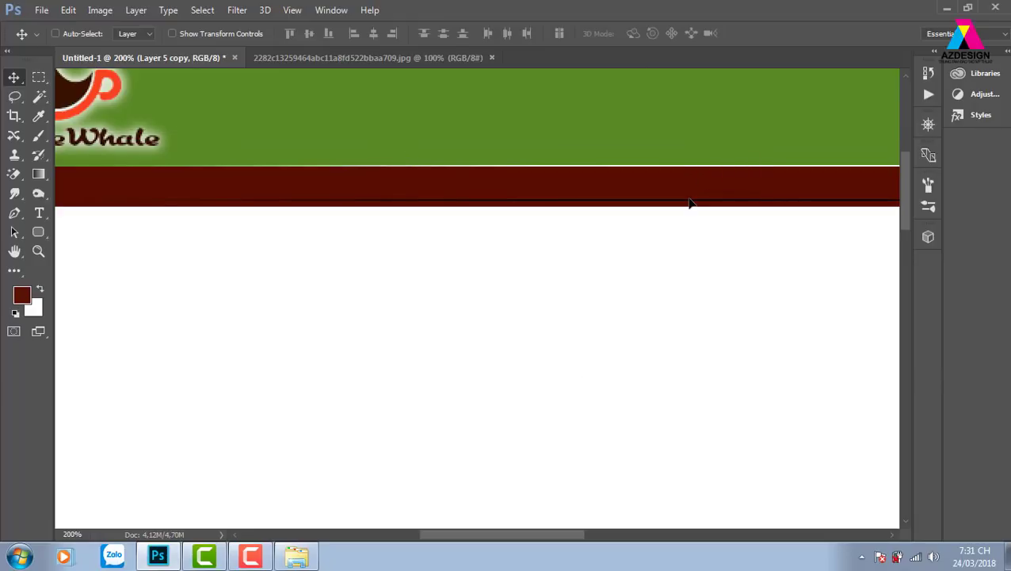
Nudge the black line flush with the band's lower edge, then reframe the header view.
key("shift+Down")
key("Up")
key("Up")
key("Up")
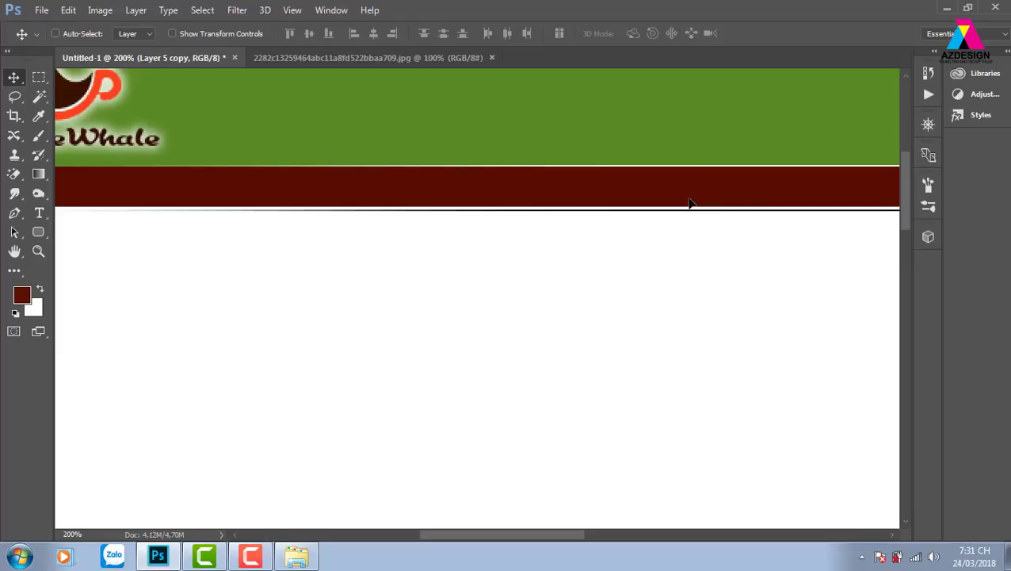
key("Up")
key("Up")
key("Down")
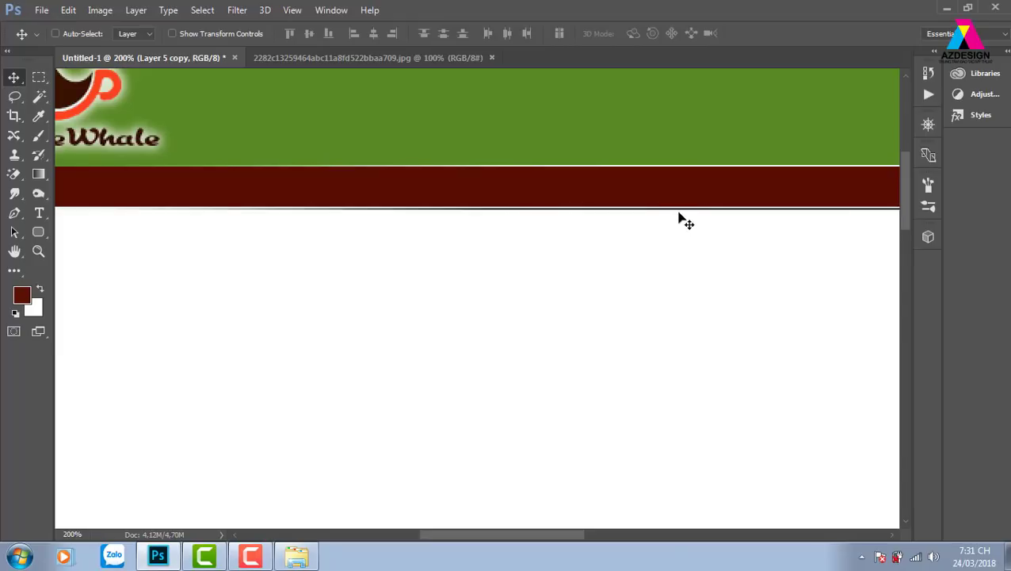
key("Up")
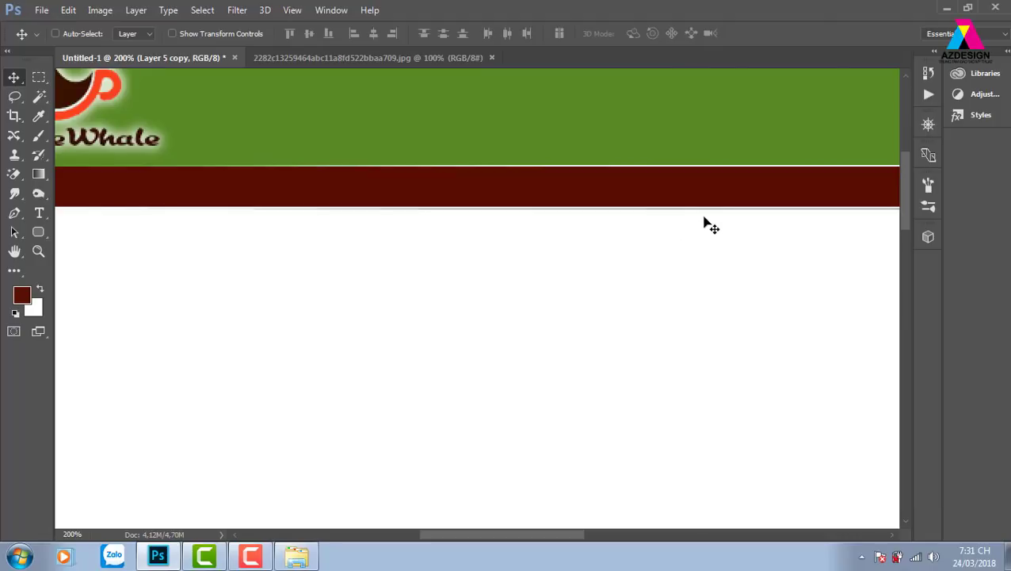
key("Up")
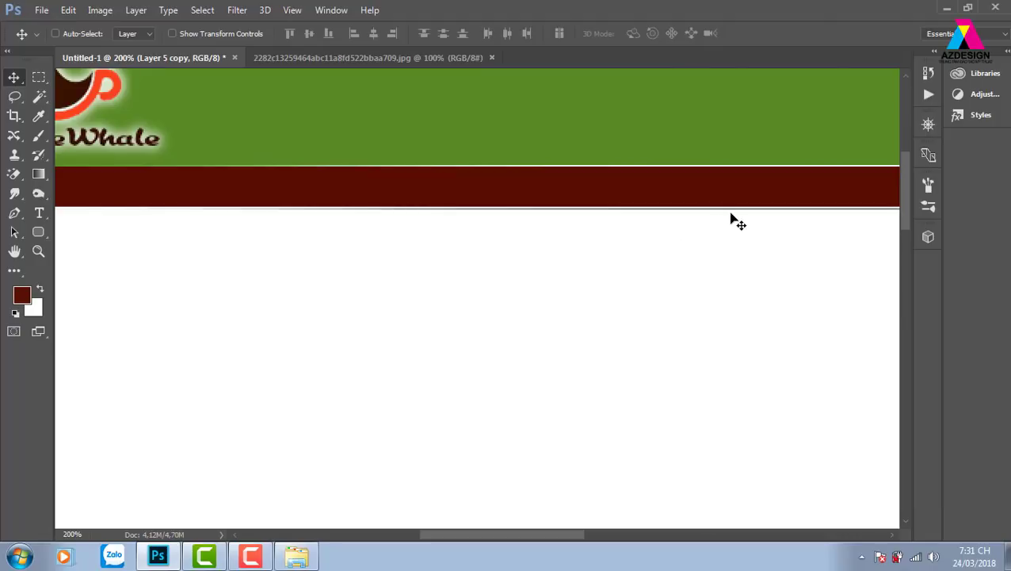
key("Up")
key("ctrl+minus")
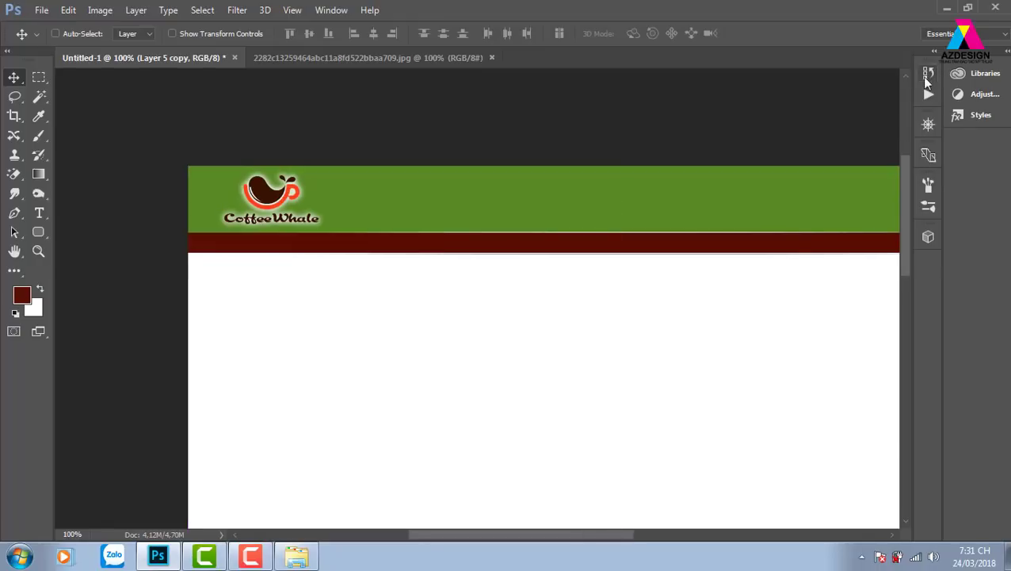
left_click_drag(779, 259, 666, 230)
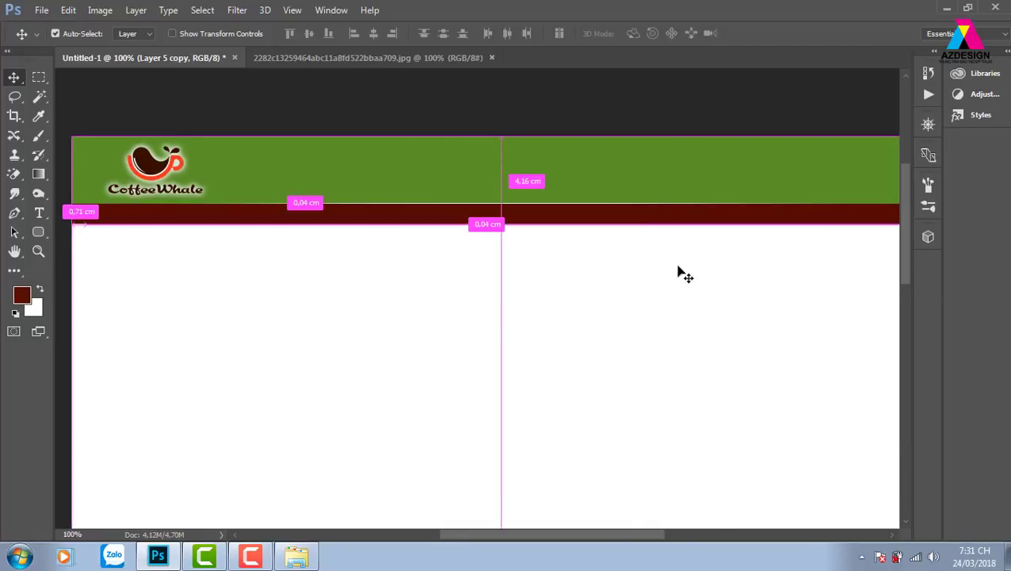
key("ctrl+plus")
left_click_drag(314, 215, 457, 220)
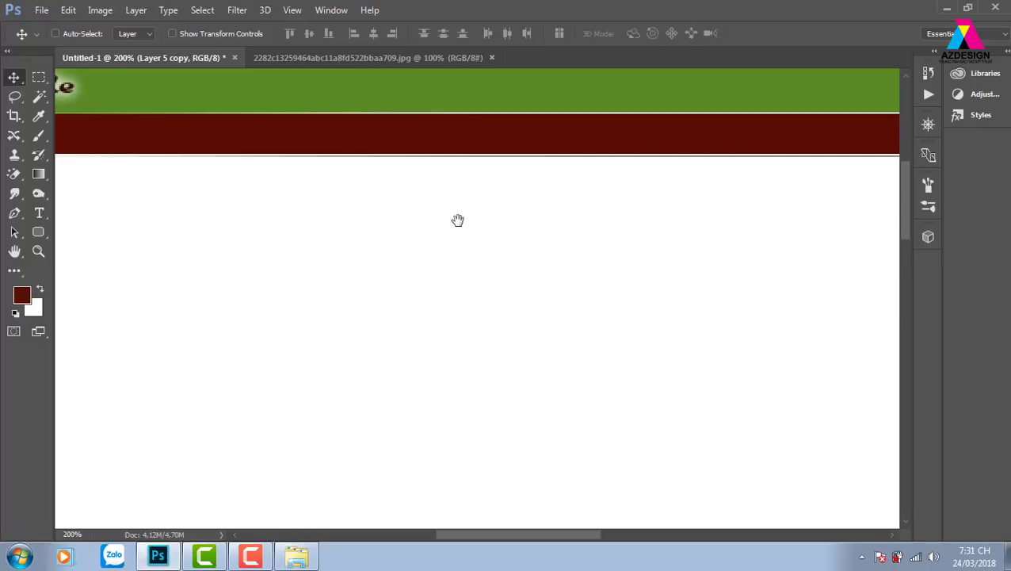
Select a one-pixel column through the bands with the Single Column Marquee.
right_click(42, 78)
left_click(87, 119)
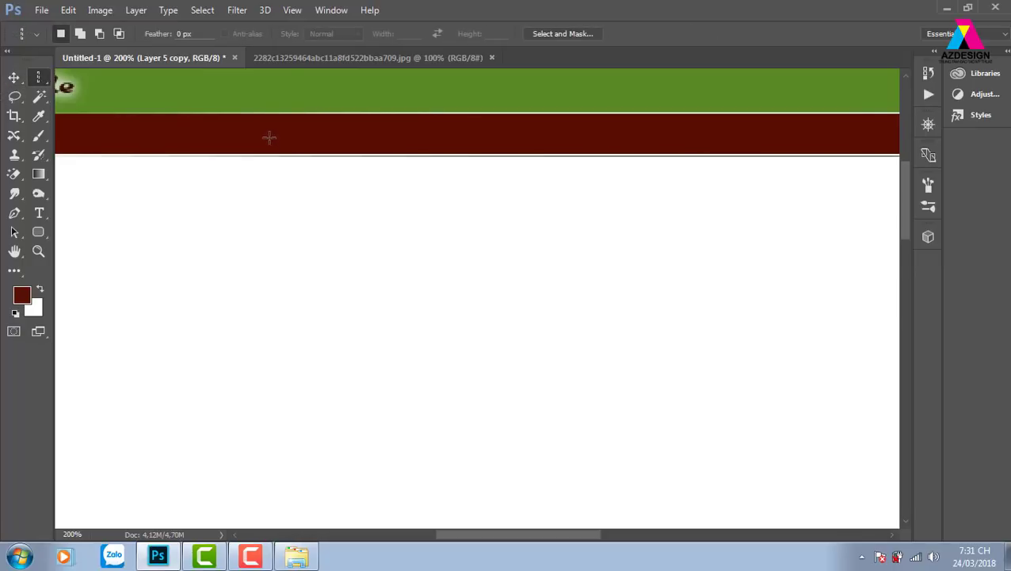
left_click(286, 235)
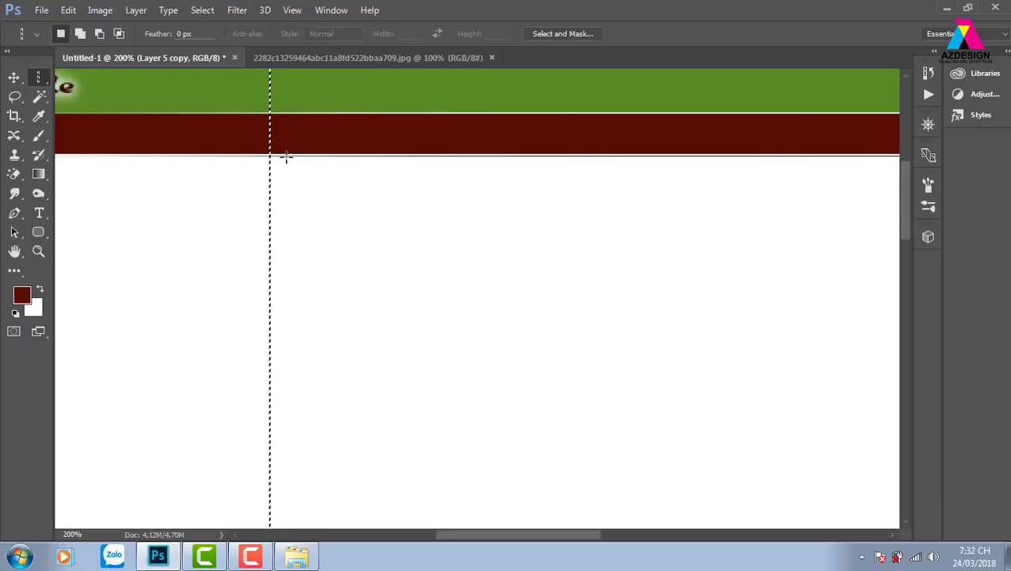
Make Layer 4 active, try moving the red band, then undo the move.
key("v")
right_click(369, 133)
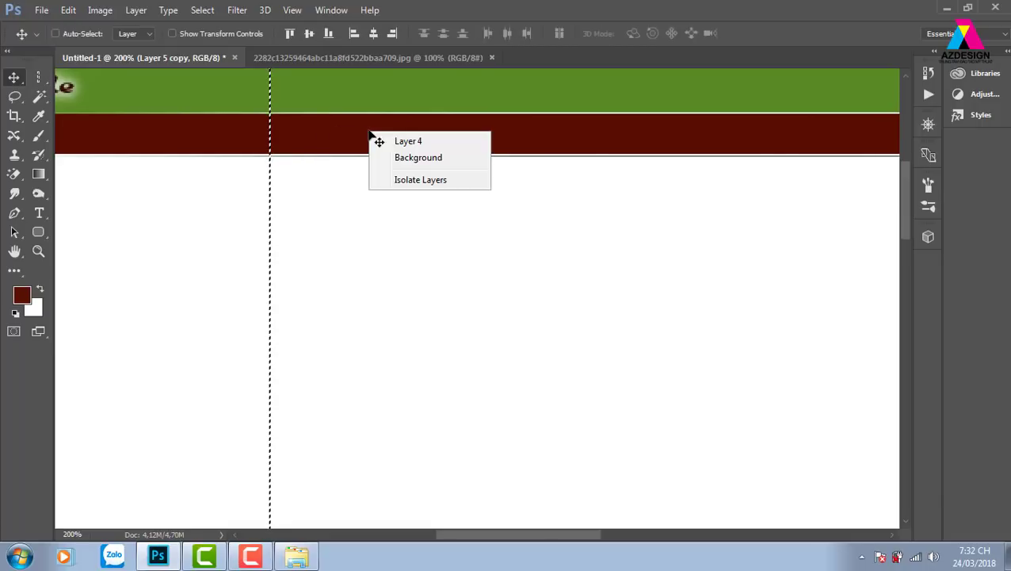
left_click(412, 141)
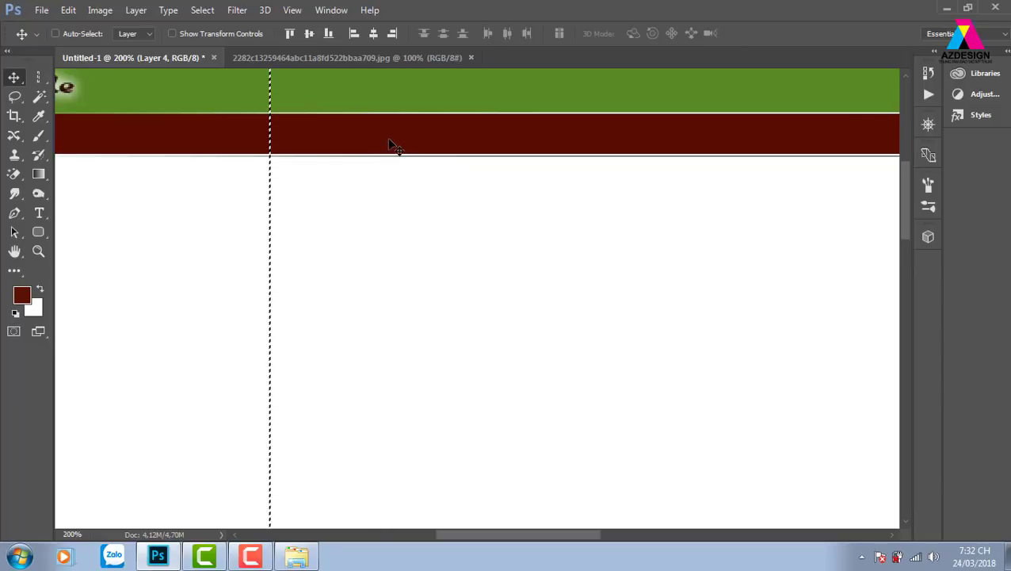
right_click(382, 136)
left_click(354, 149)
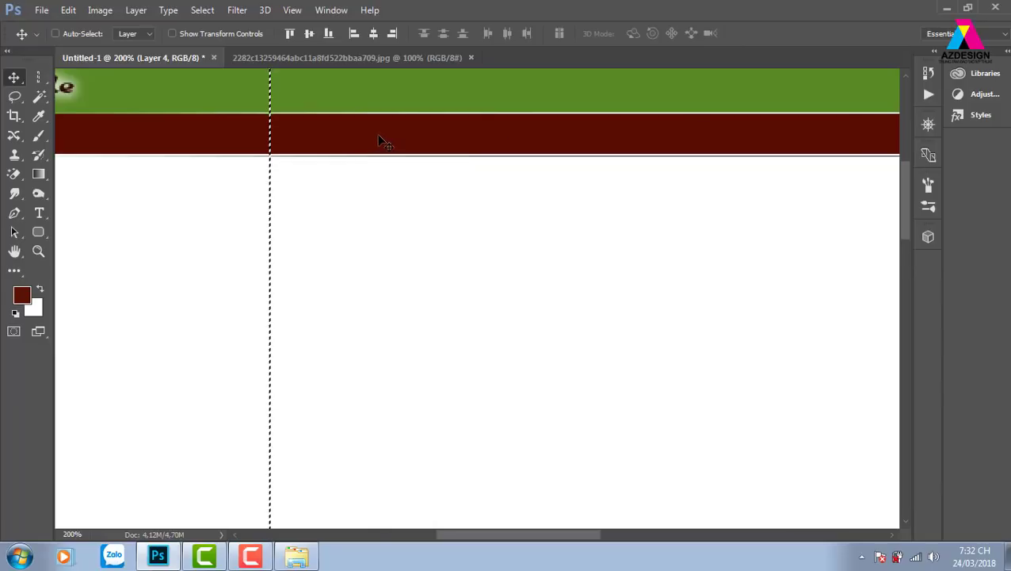
left_click_drag(380, 174, 381, 182)
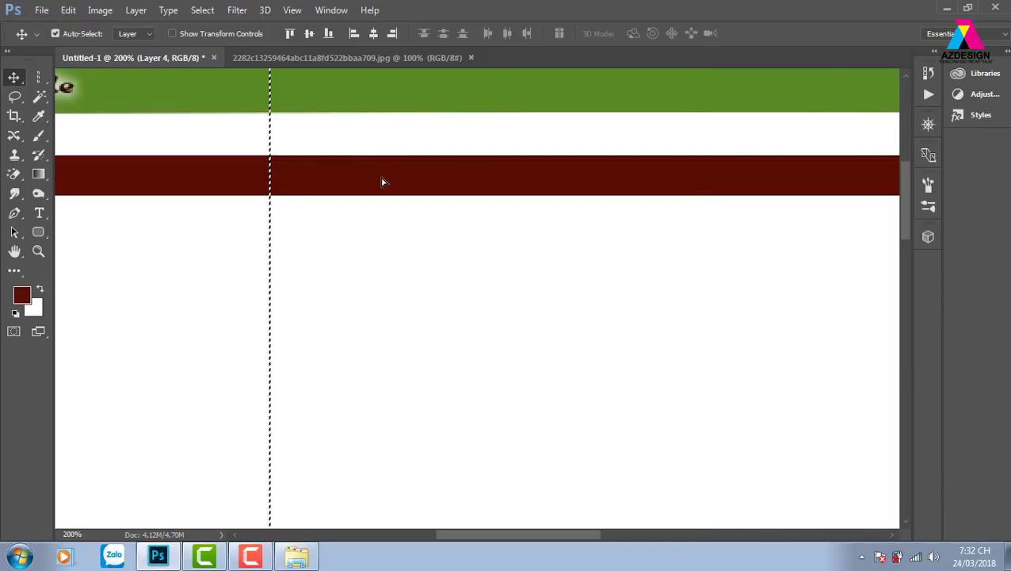
key("ctrl+z")
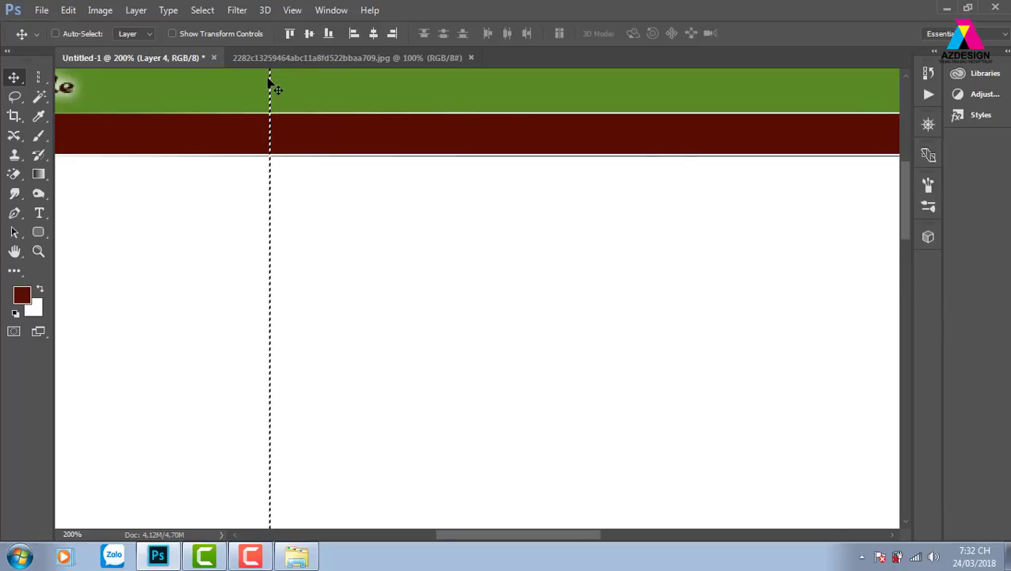
Fill the column on new Layer 6 and move the vertical line into the red band.
key("ctrl")
key("ctrl+d")
left_click_drag(272, 155, 281, 223)
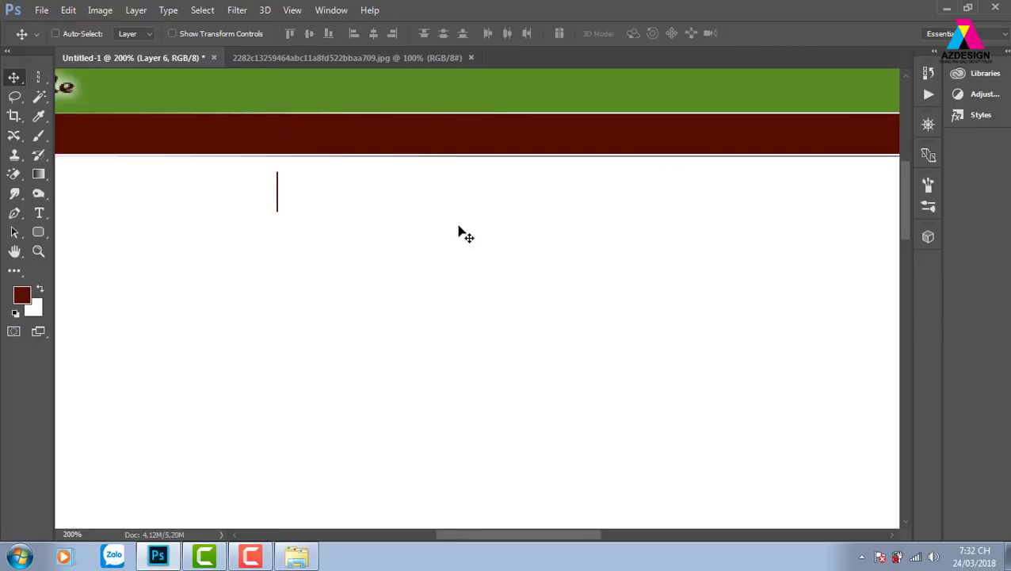
key("shift+Up")
key("shift+Up")
key("shift+Up")
Set Layer 6 to Overlay blending and duplicate it.
key("F7")
left_click(816, 127)
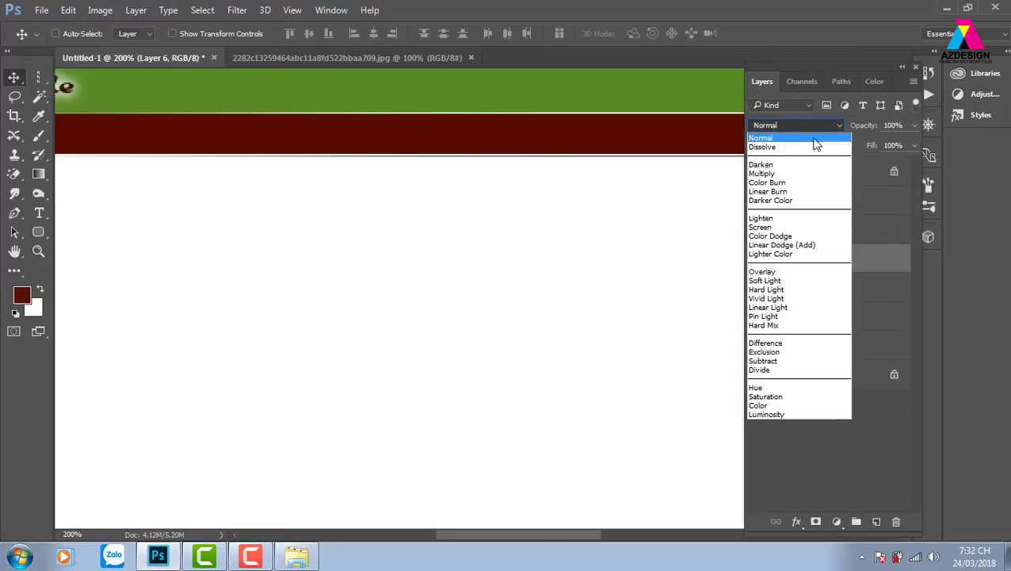
left_click(792, 269)
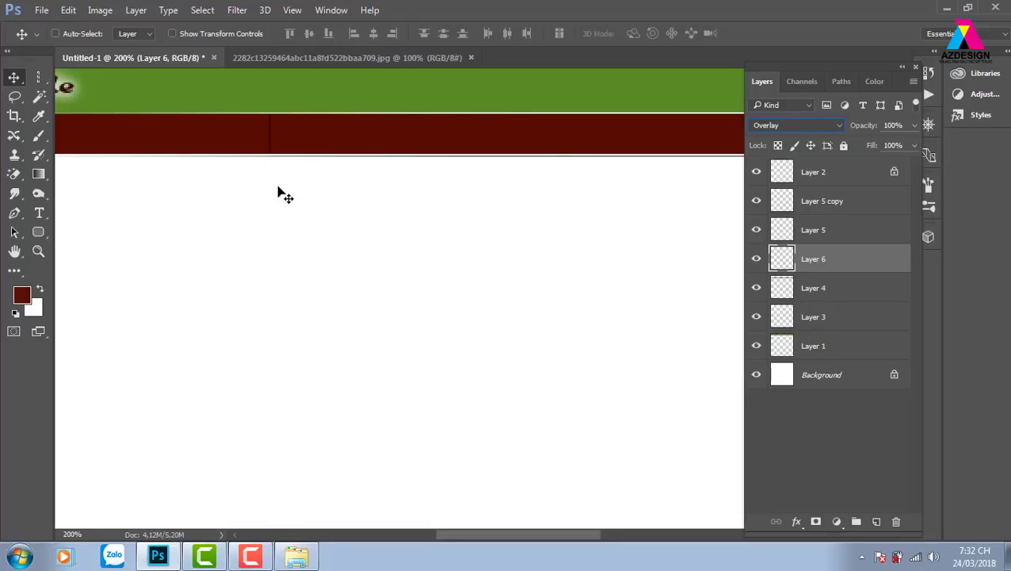
key("ctrl+j")
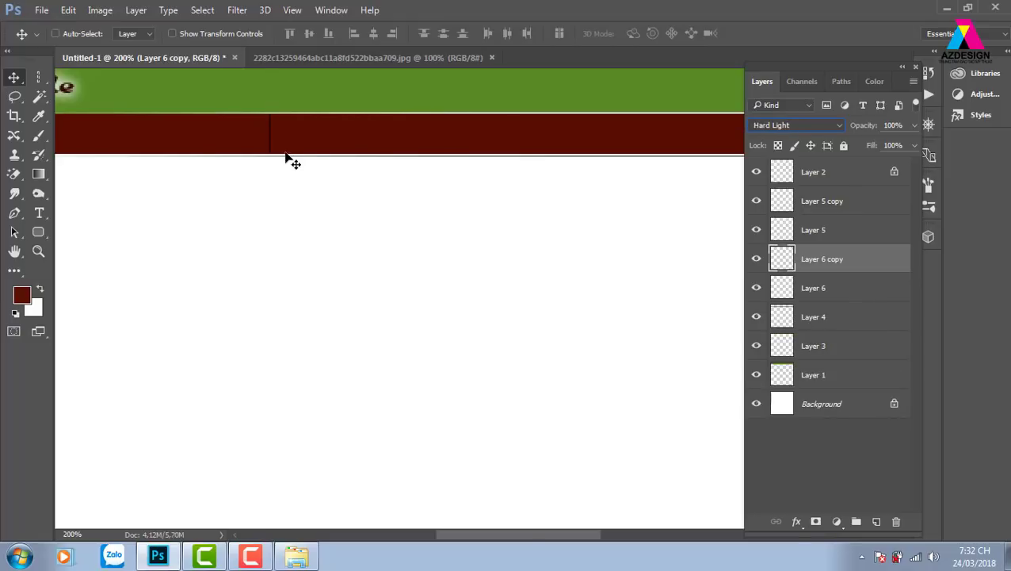
Zoom in and position the duplicate line just beside the original inside the red band.
left_click_drag(285, 155, 345, 199)
key("ctrl+plus")
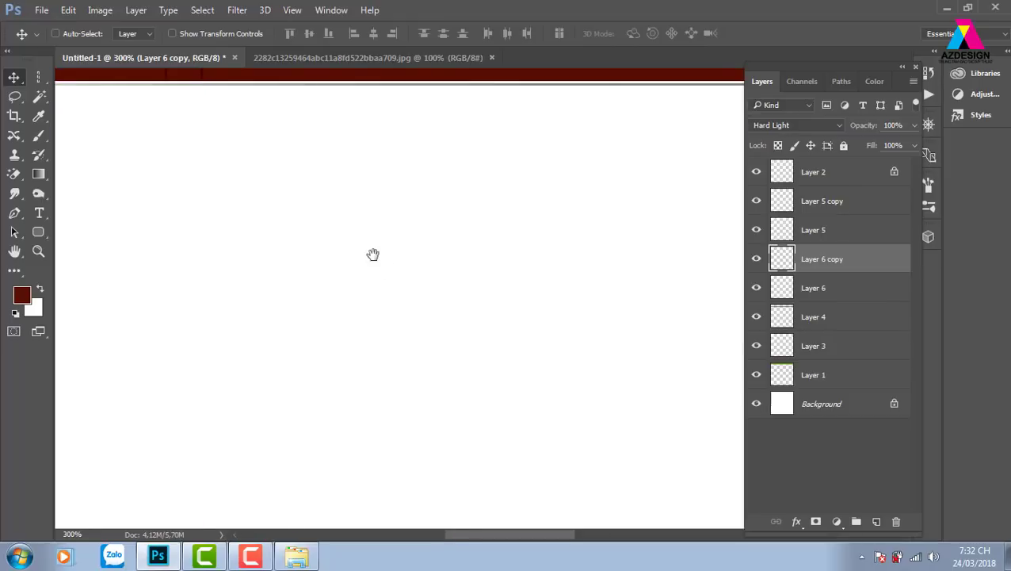
scroll(412, 293, "left", 2)
scroll(449, 318, "up", 3)
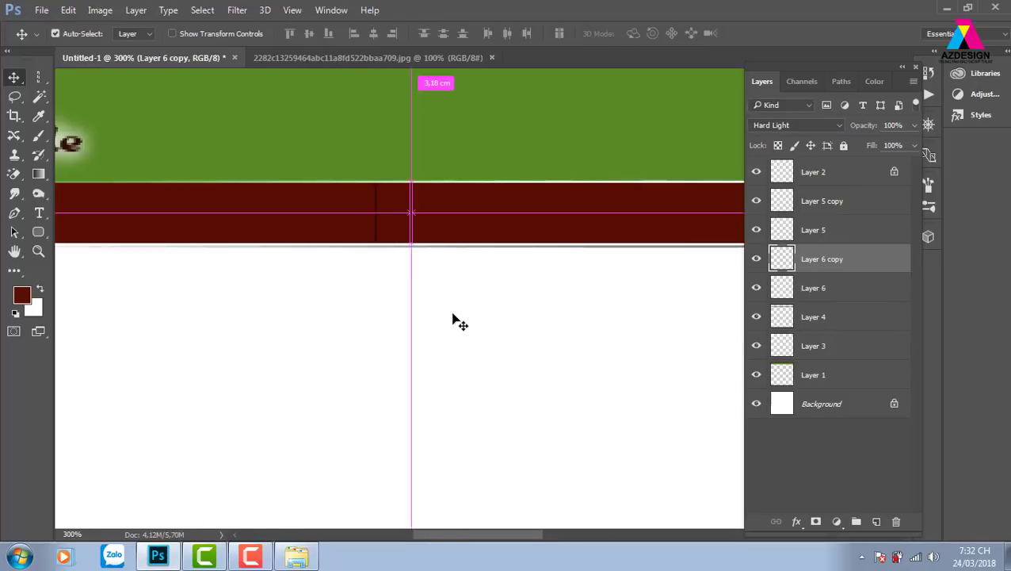
key("ctrl+plus")
key("ctrl+plus")
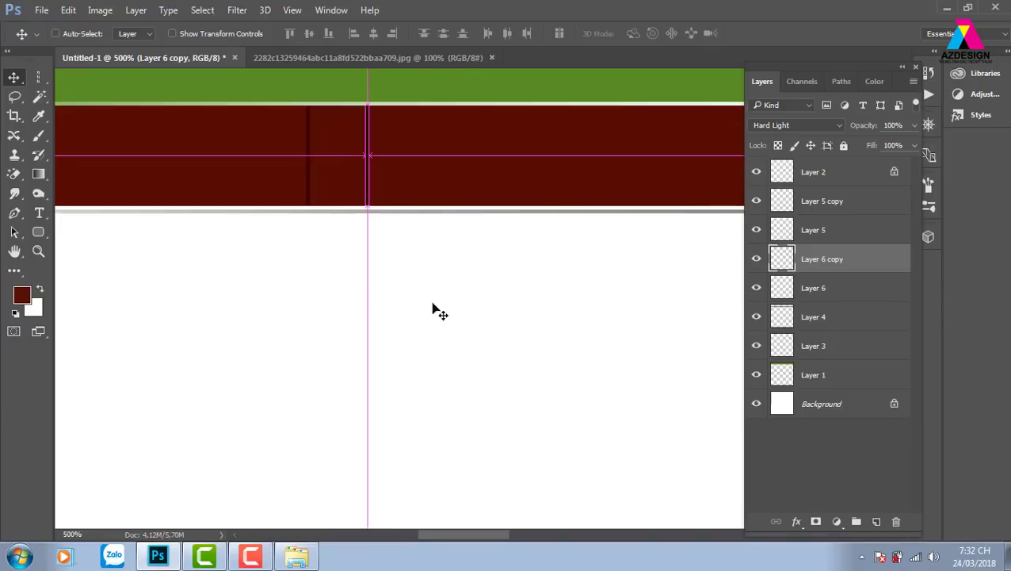
scroll(454, 311, "left", 2)
scroll(457, 301, "up", 1)
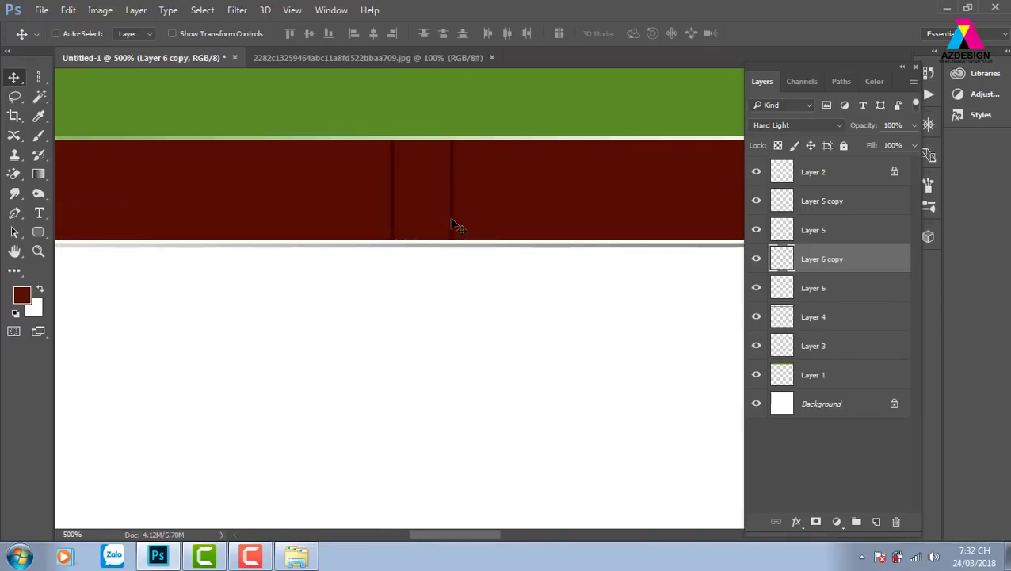
left_click_drag(418, 223, 408, 219)
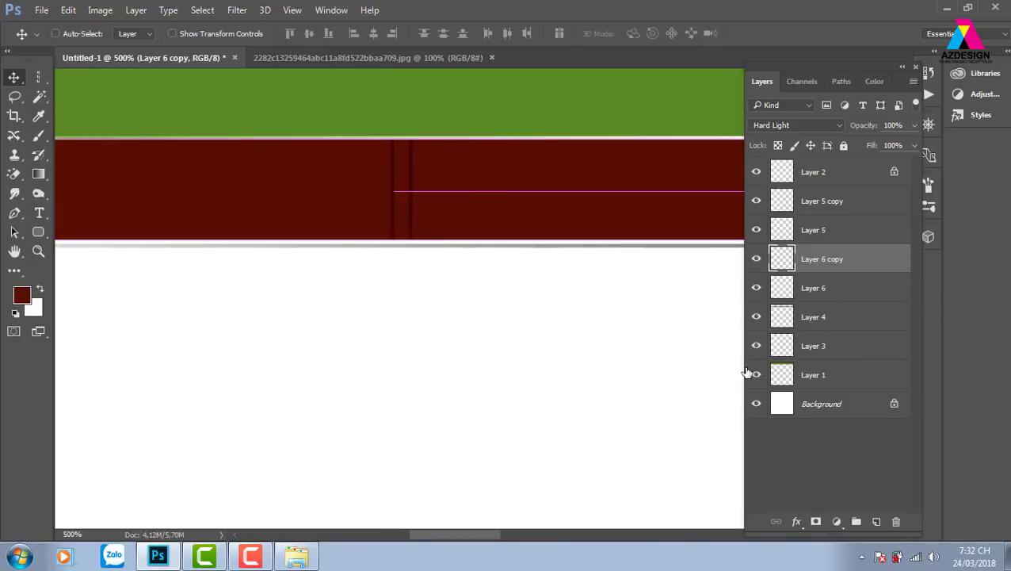
key("Left")
key("Left")
key("Left")
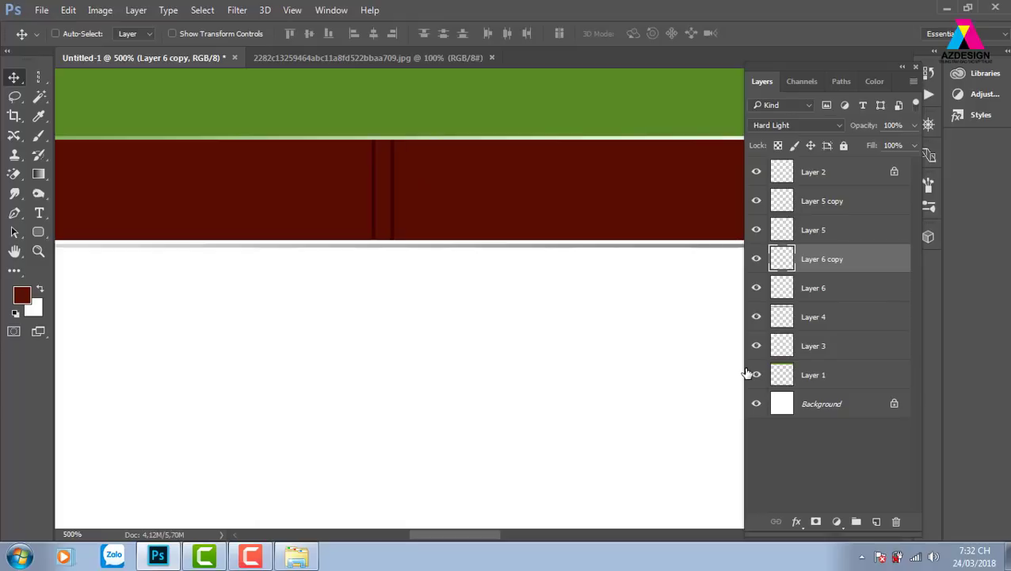
key("Left")
key("Right")
key("Right")
key("Right")
key("Right")
key("Right")
key("Right")
key("Left")
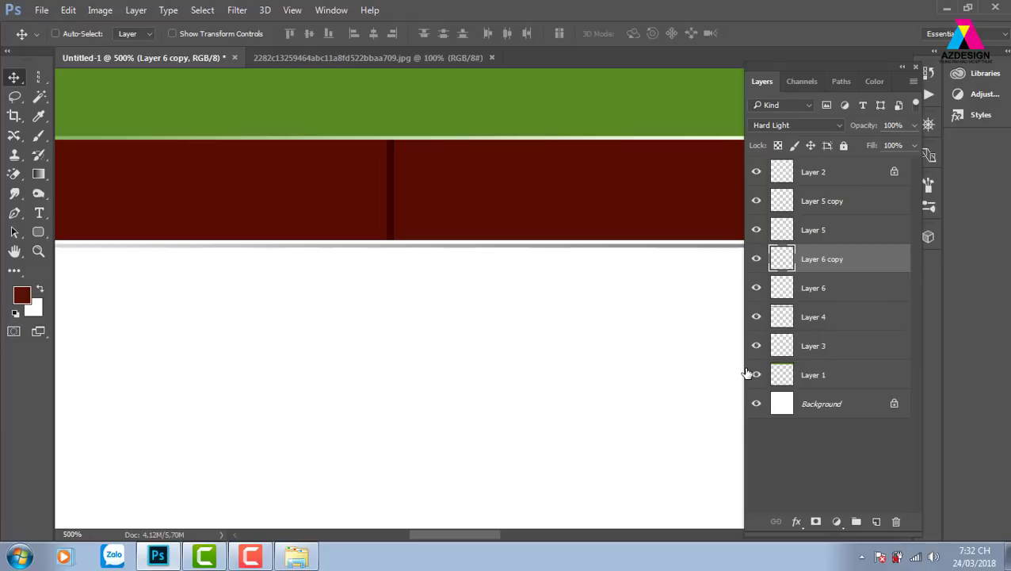
key("Left")
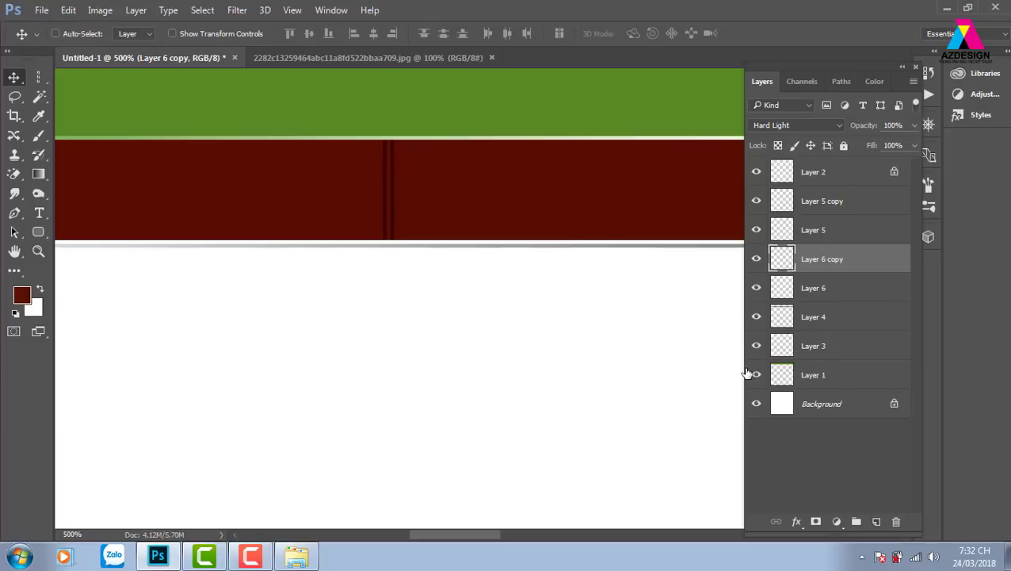
left_click(824, 126)
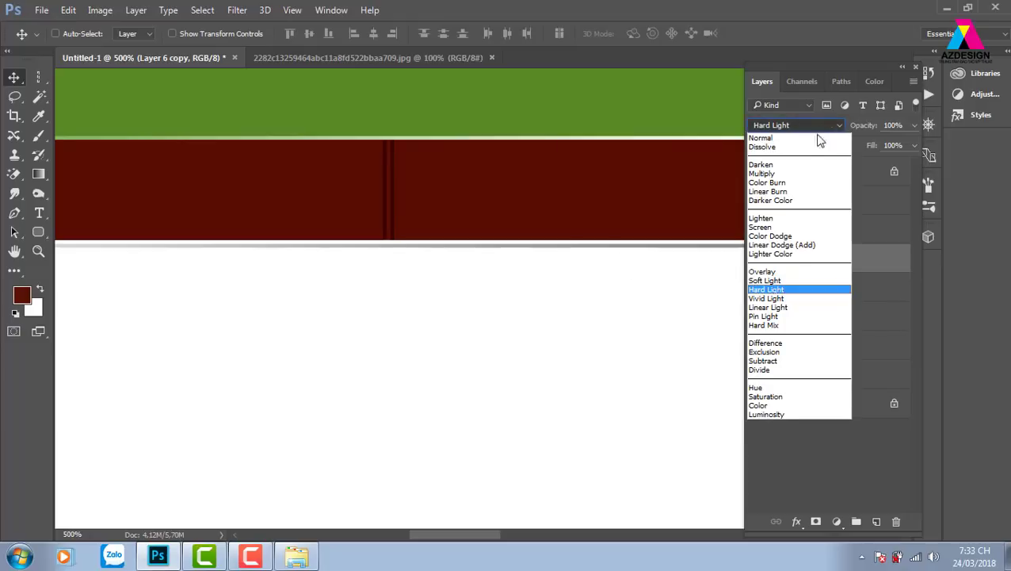
Set Layer 6 copy to Screen blending and nudge it one pixel right.
left_click(789, 228)
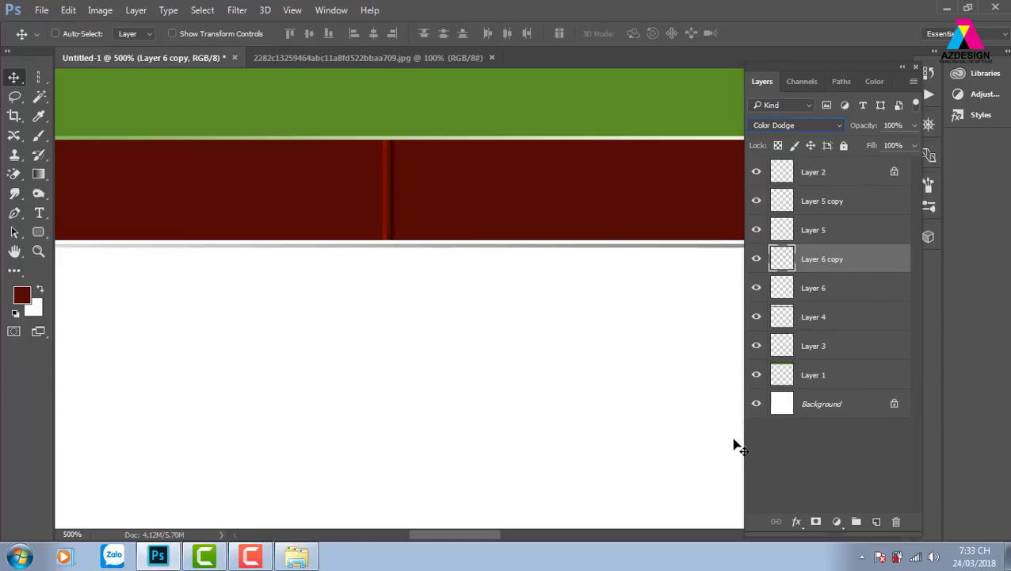
left_click(816, 125)
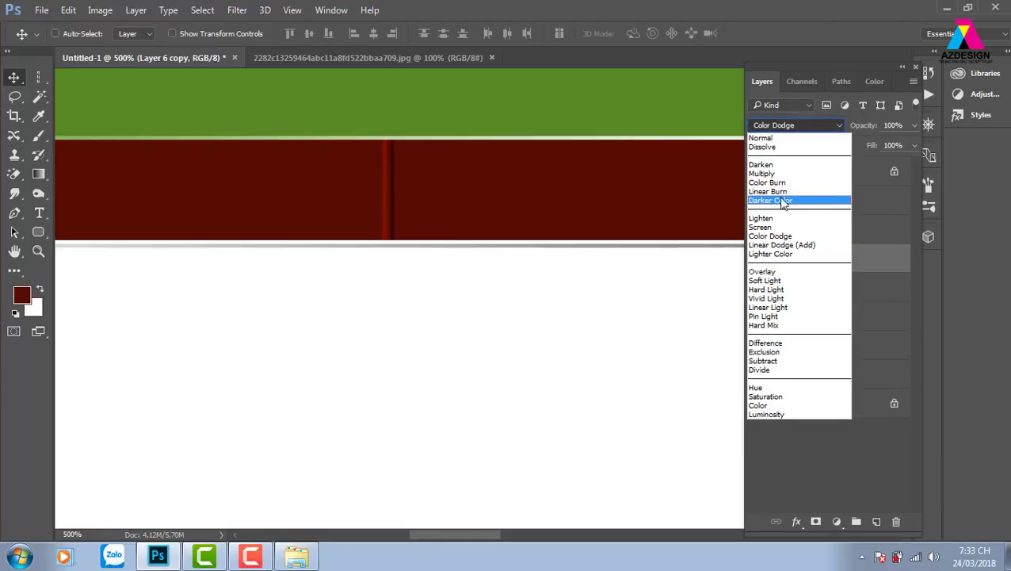
left_click(774, 228)
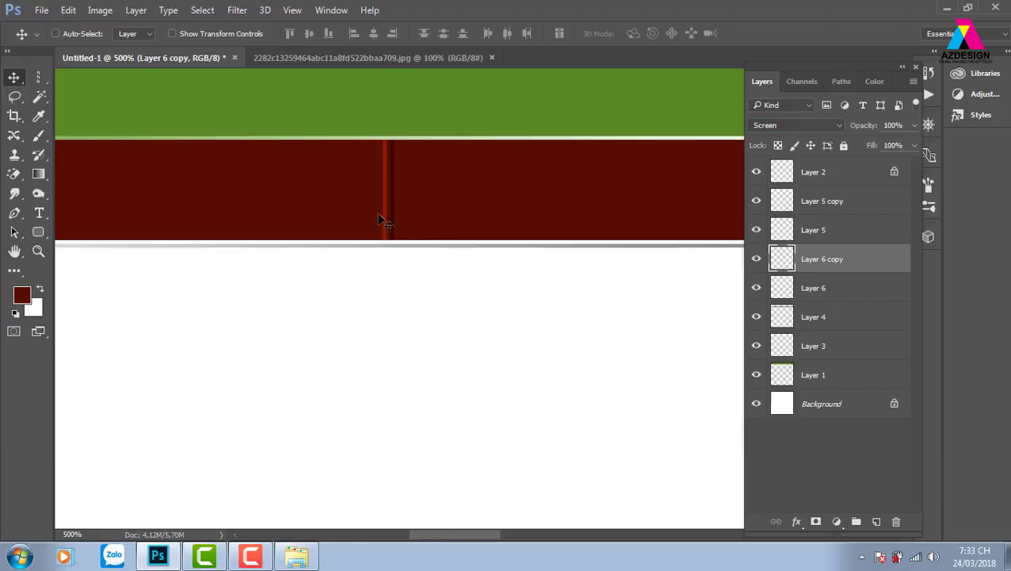
key("Right")
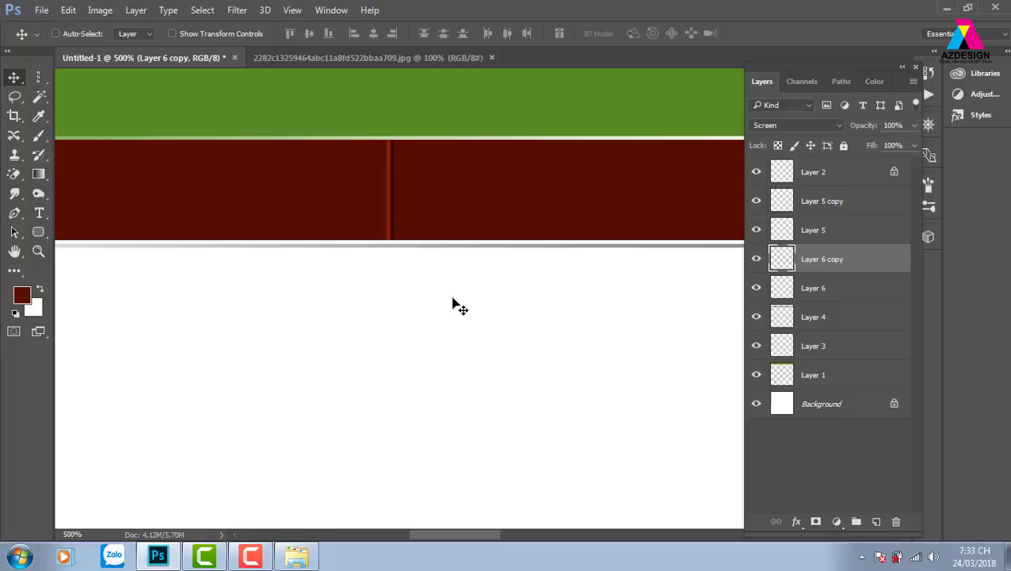
Select both line layers, shift them right, merge and undo the merge, toggling guides.
left_click(863, 296, "shift")
left_click_drag(416, 235, 466, 218)
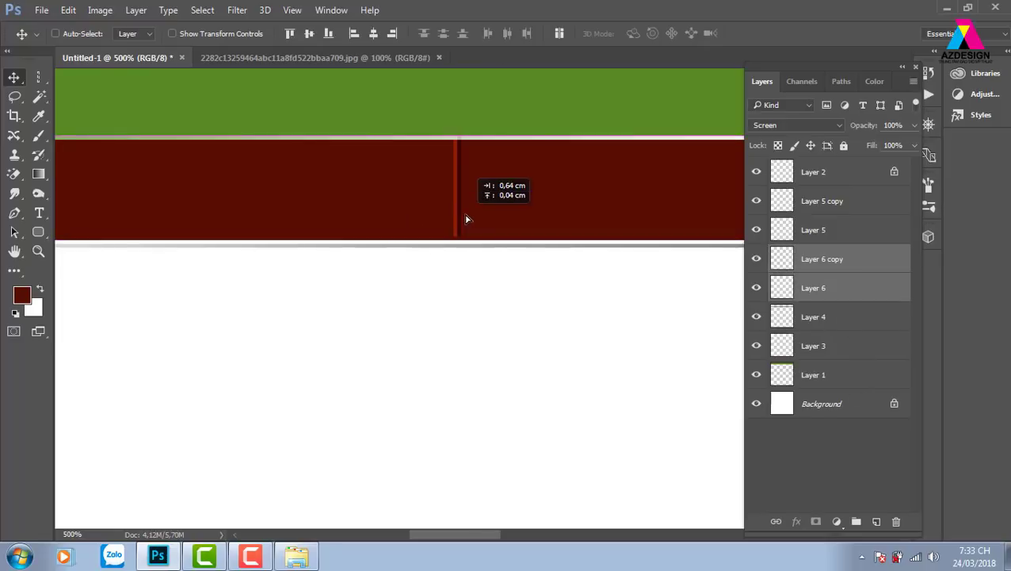
key("ctrl+z")
key("ctrl+e")
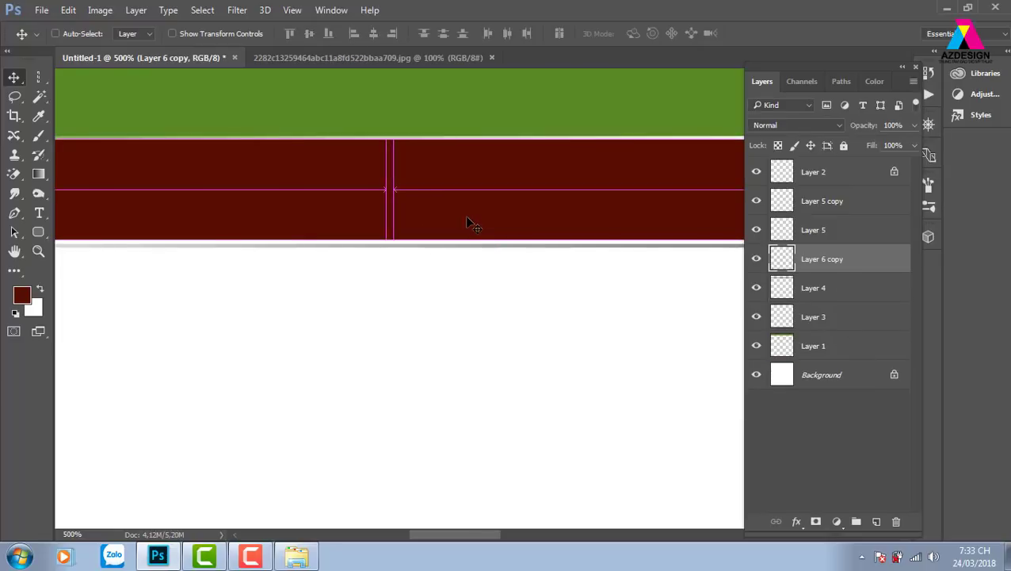
key("ctrl+semicolon")
key("ctrl+semicolon")
key("ctrl+minus")
key("ctrl+semicolon")
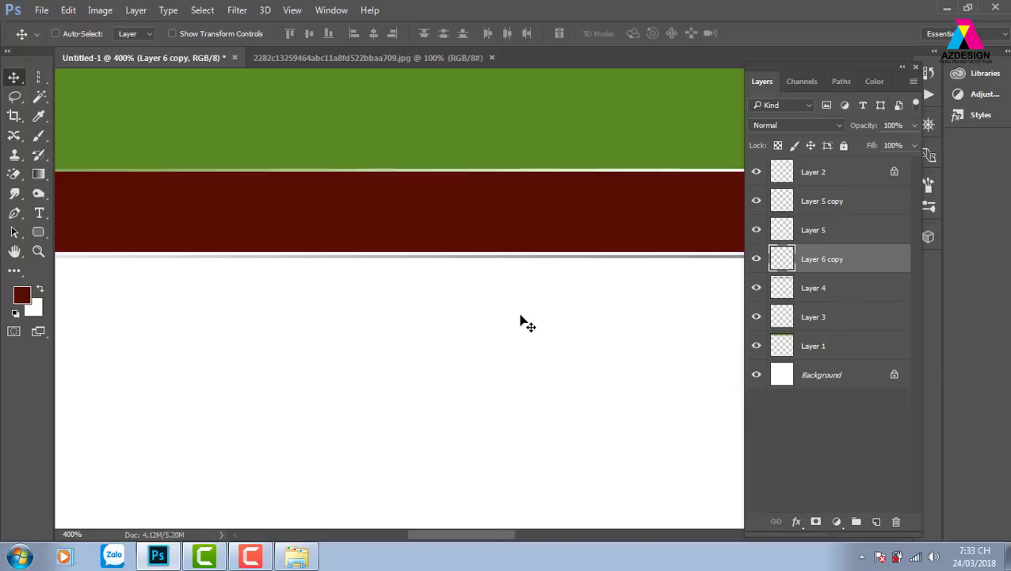
key("ctrl+z")
key("ctrl+semicolon")
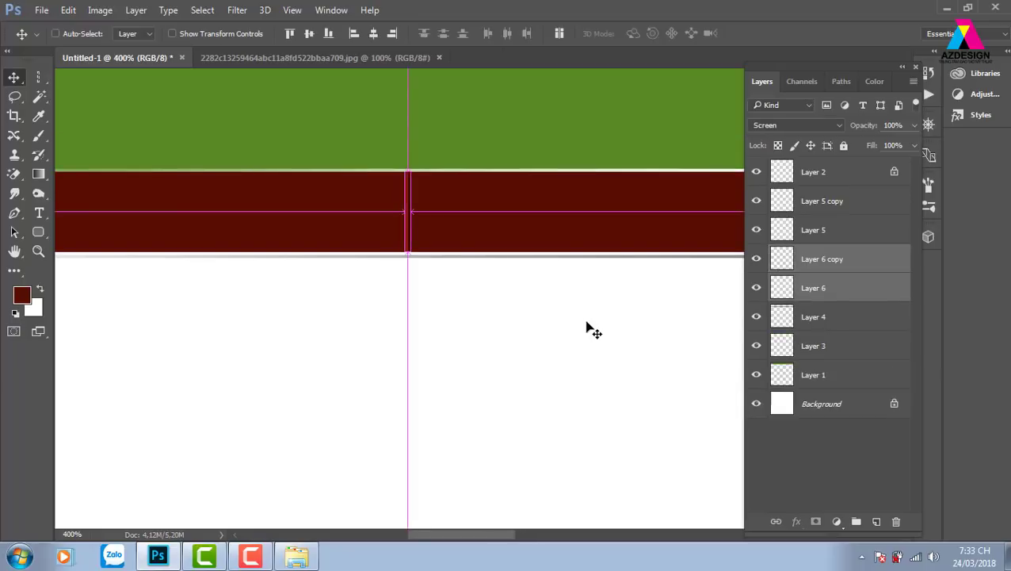
key("ctrl+semicolon")
key("ctrl+semicolon")
Group the two line layers into Group 1 and Alt-drag copies rightward along the stripe.
key("ctrl+g")
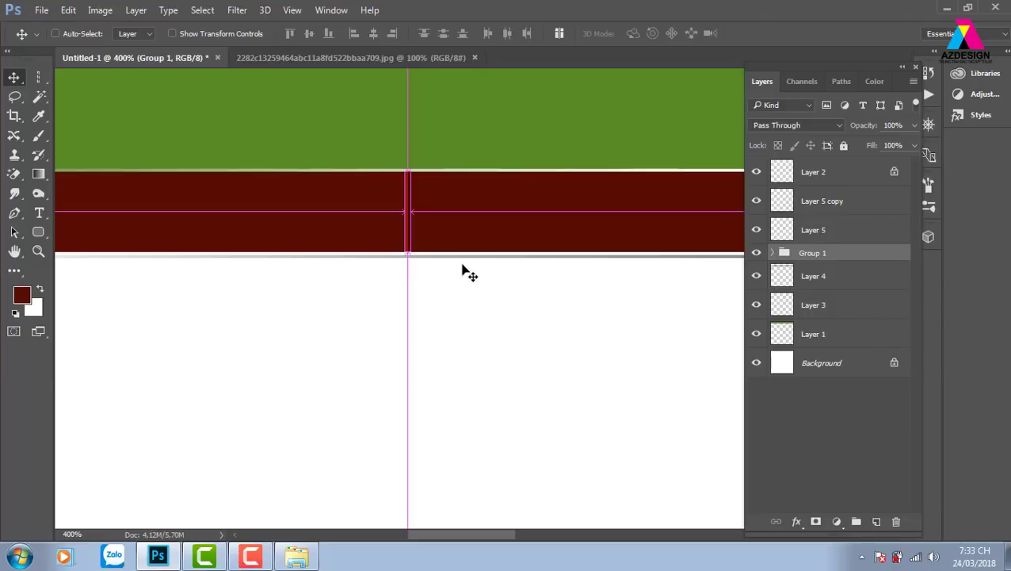
key("ctrl+semicolon")
key("ctrl+semicolon")
mouse_move(544, 256)
left_mouse_down()
mouse_move(633, 335)
mouse_move(657, 377)
mouse_move(429, 243)
mouse_move(547, 240)
mouse_move(543, 253)
mouse_move(544, 168)
left_mouse_up()
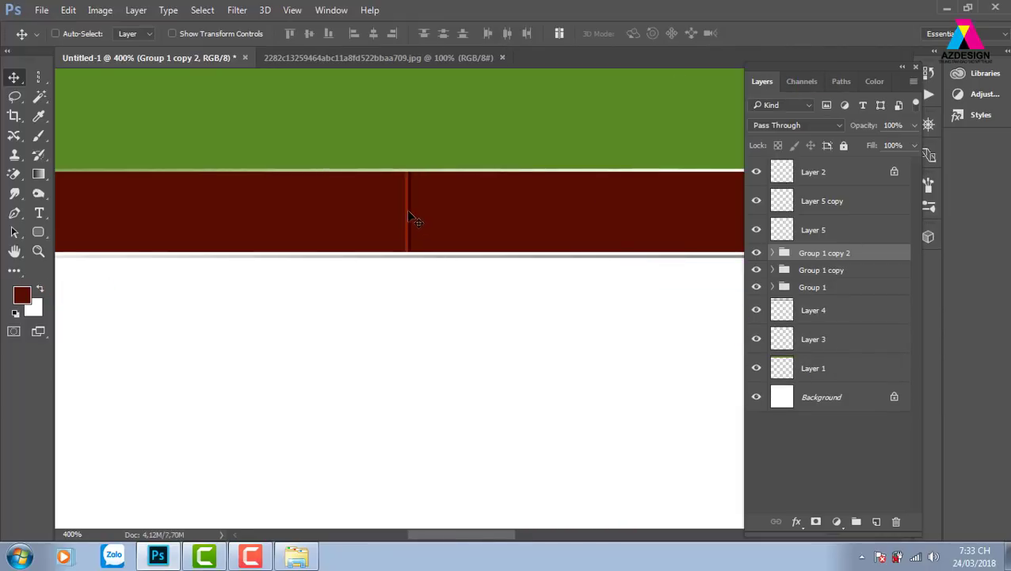
key("ctrl+minus")
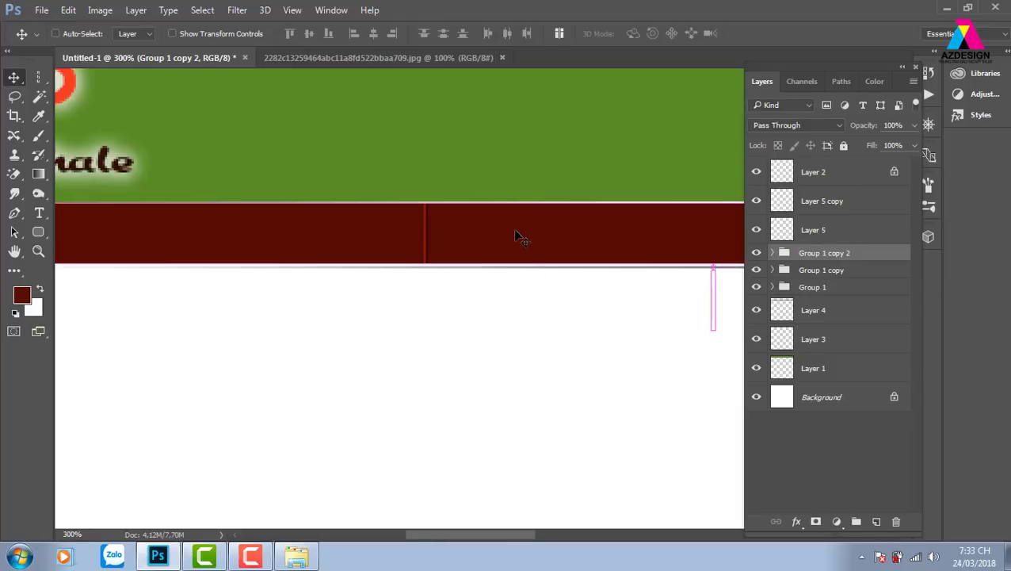
right_click(428, 228)
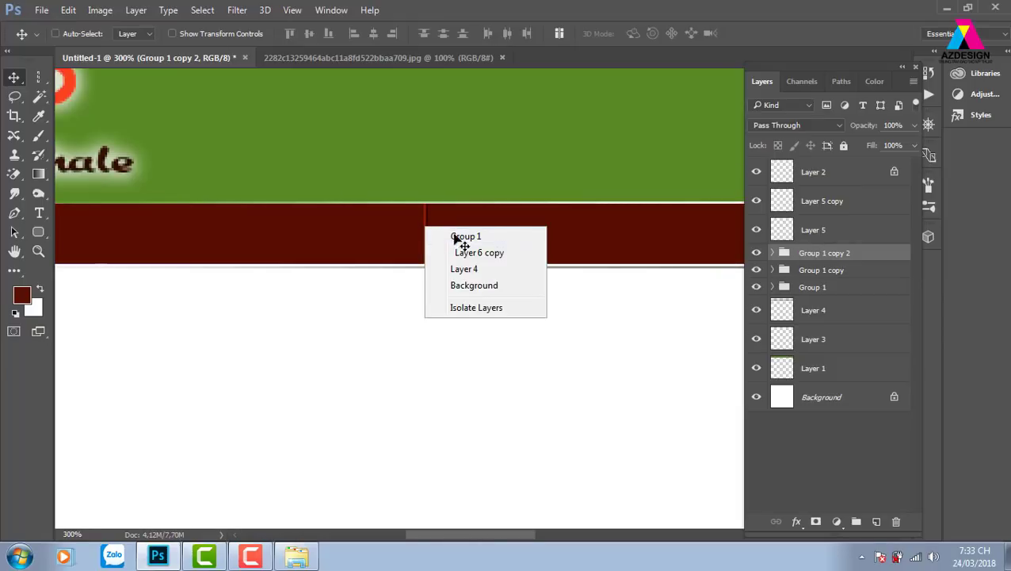
left_click(455, 234)
left_click_drag(433, 241, 554, 240)
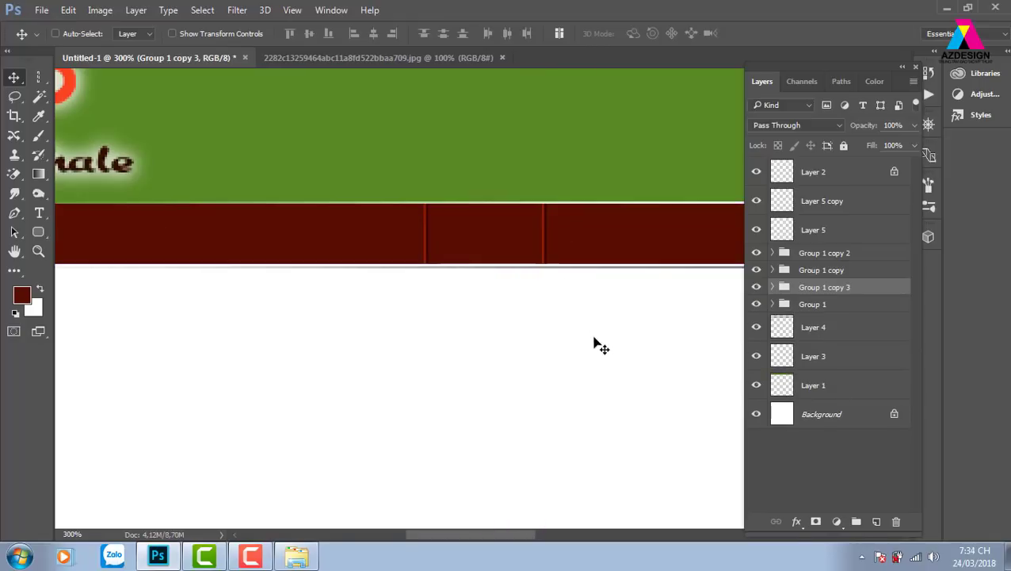
Pan along the stripe, space out further divider copies, and zoom to 100%.
left_click_drag(625, 291, 437, 287)
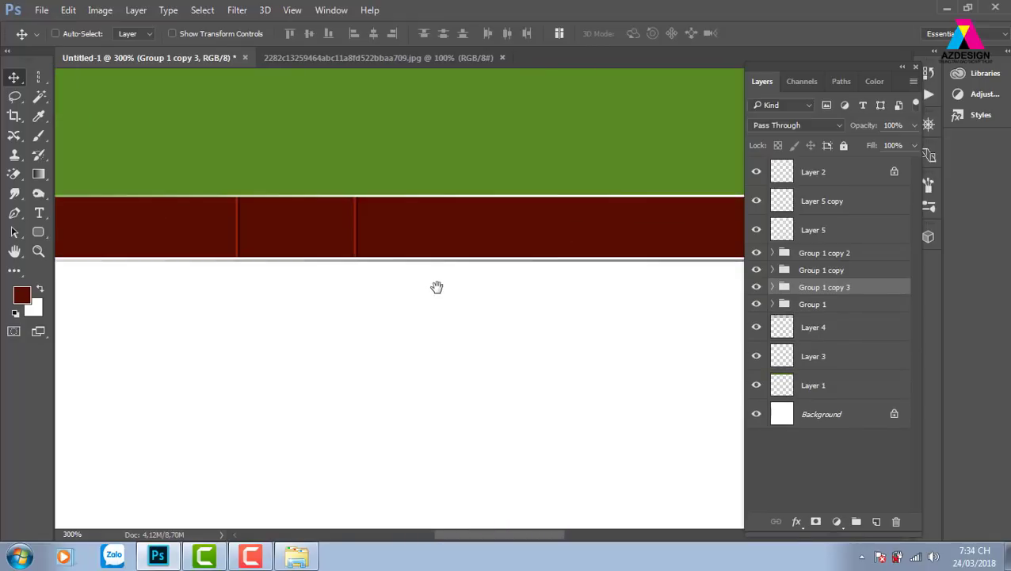
left_click_drag(248, 232, 221, 228)
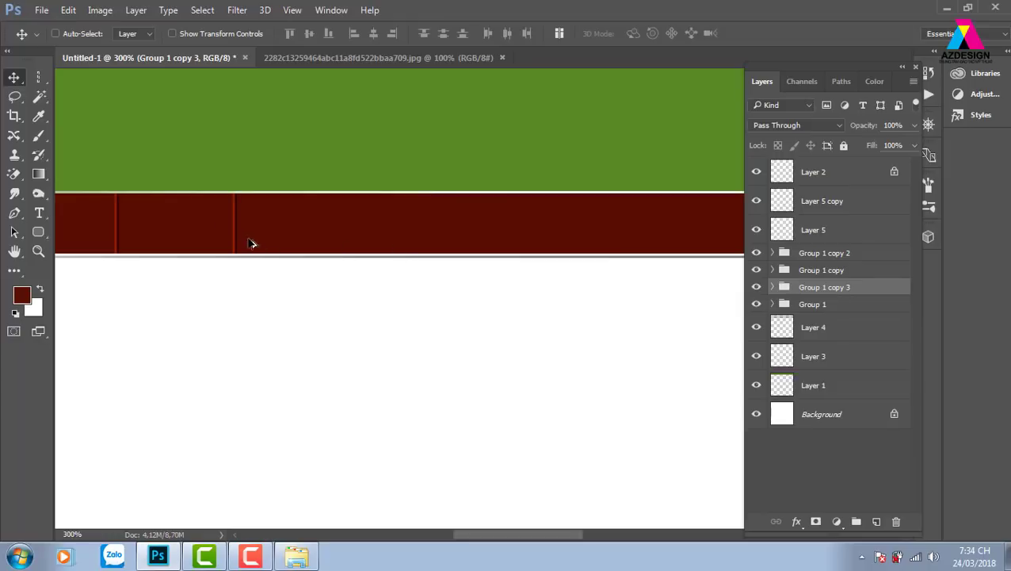
left_click_drag(380, 243, 527, 262)
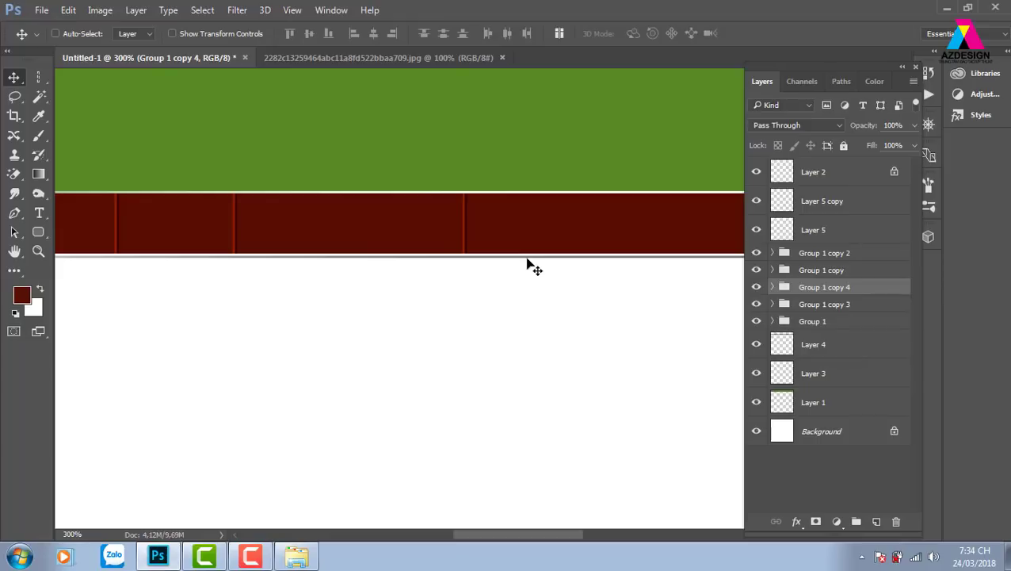
mouse_move(523, 252)
left_mouse_down()
mouse_move(679, 349)
mouse_move(682, 368)
left_mouse_up()
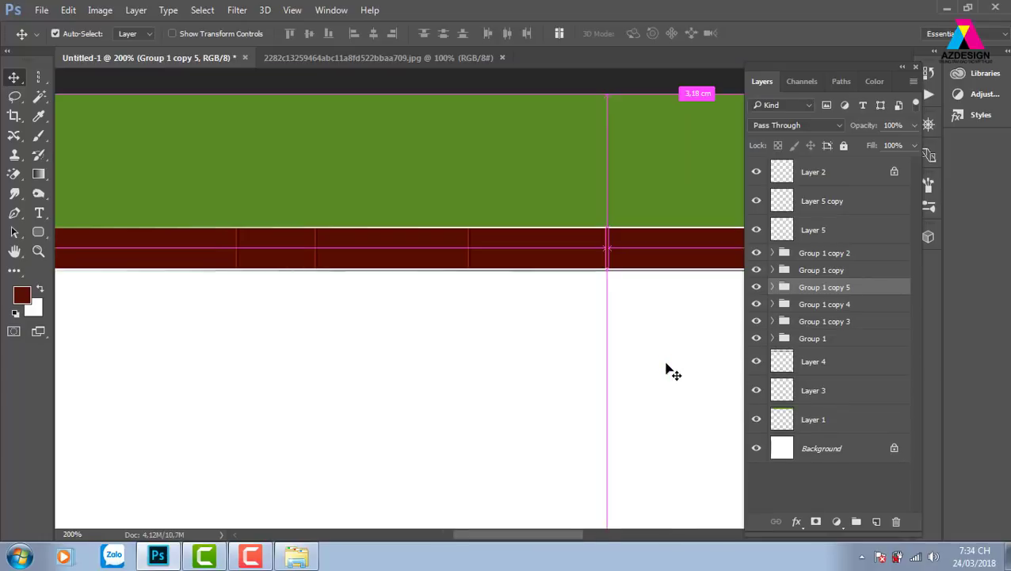
key("ctrl+1")
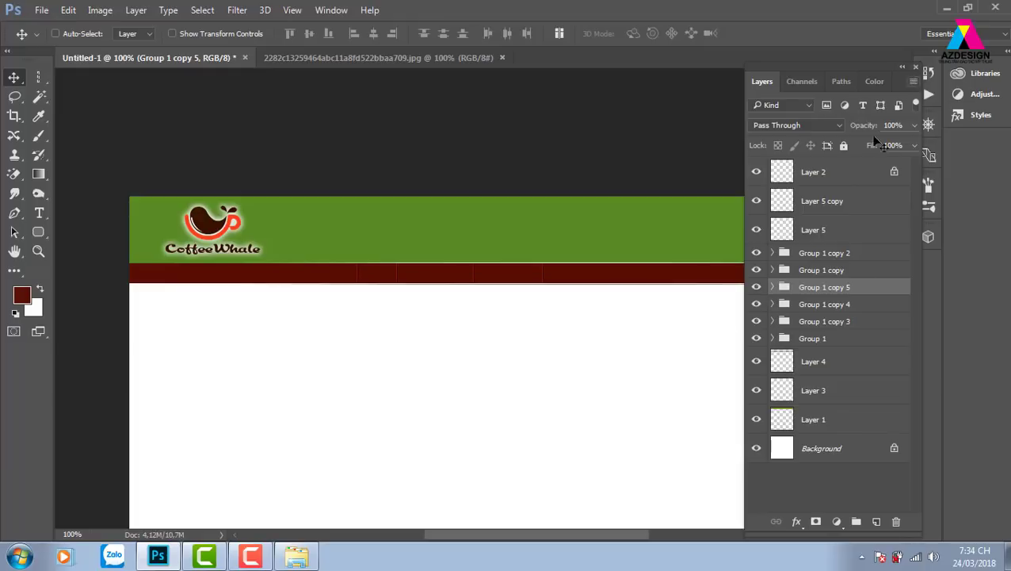
key("F7")
Zoom out and draw a wide rectangular selection below the brown stripe.
left_click_drag(693, 274, 657, 174)
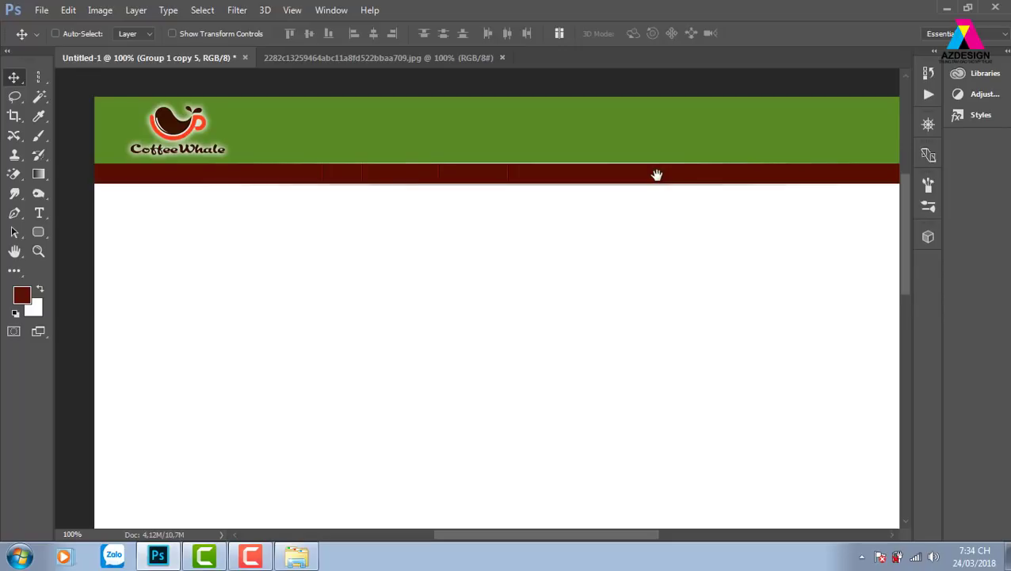
key("ctrl+minus")
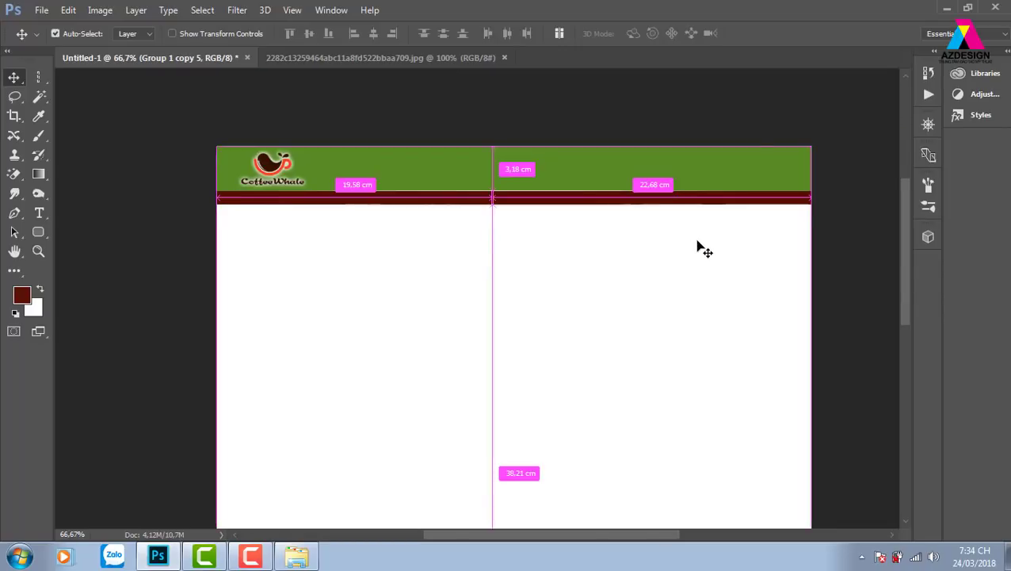
key("ctrl+minus")
left_click(38, 82)
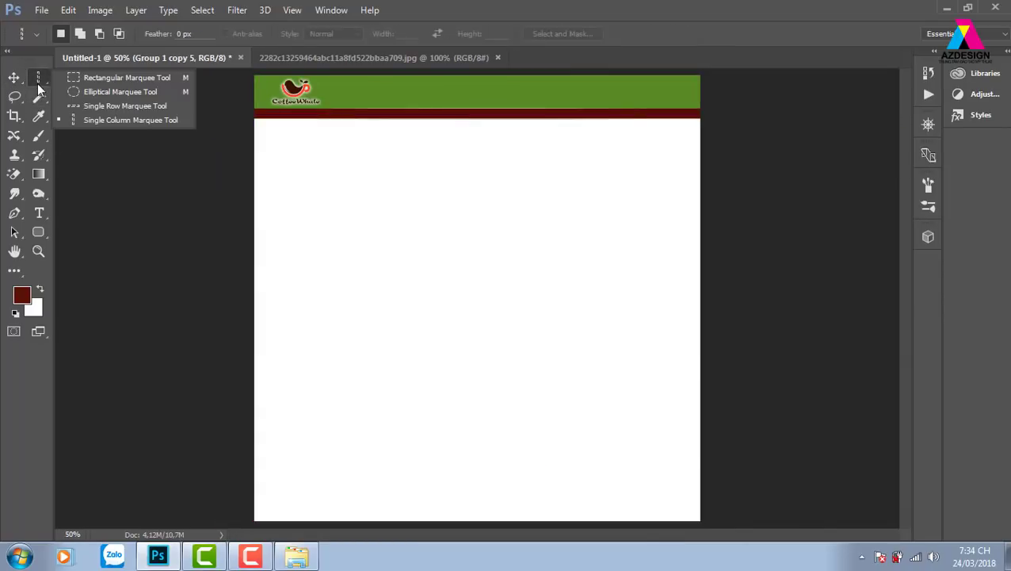
left_click(89, 78)
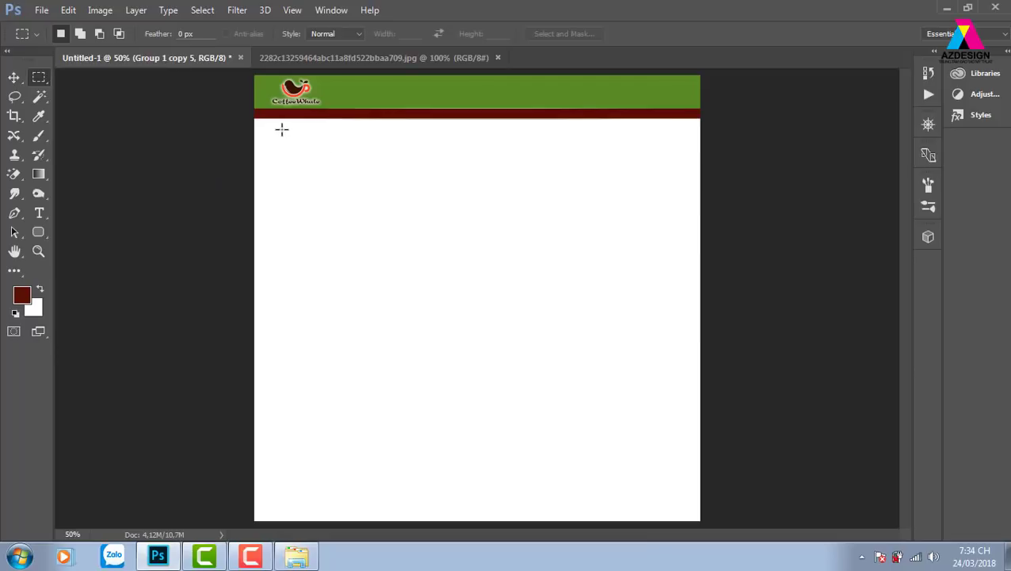
left_click_drag(281, 129, 666, 290)
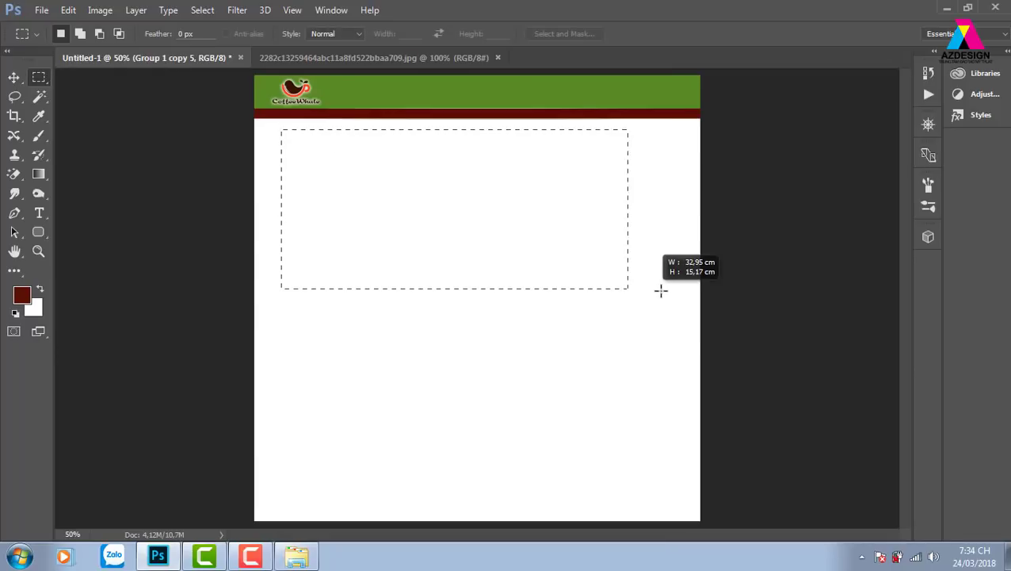
left_click_drag(667, 289, 672, 279)
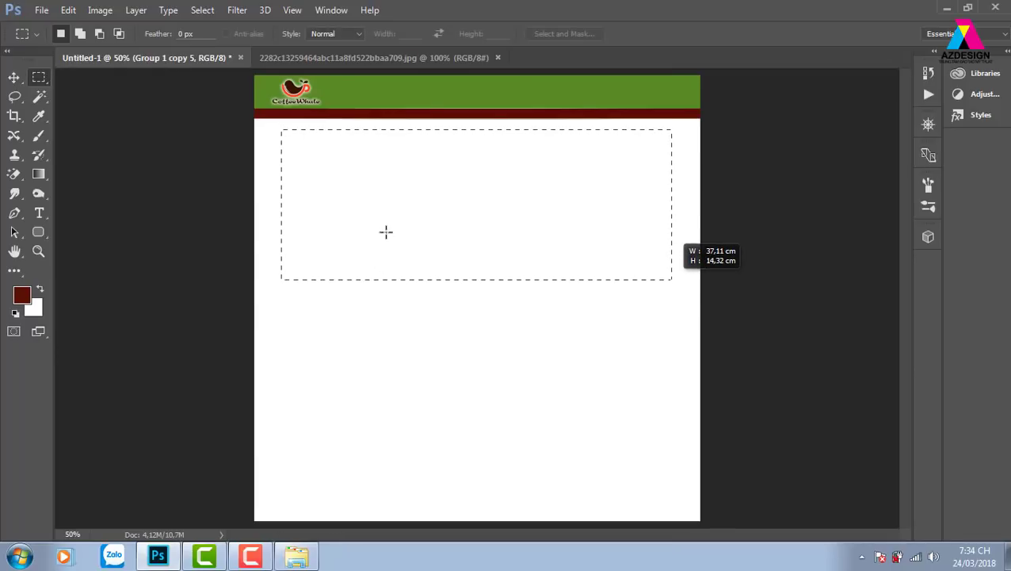
Fill the selection with dark red on new Layer 7 above Group 1 copy 2, then deselect.
key("F7")
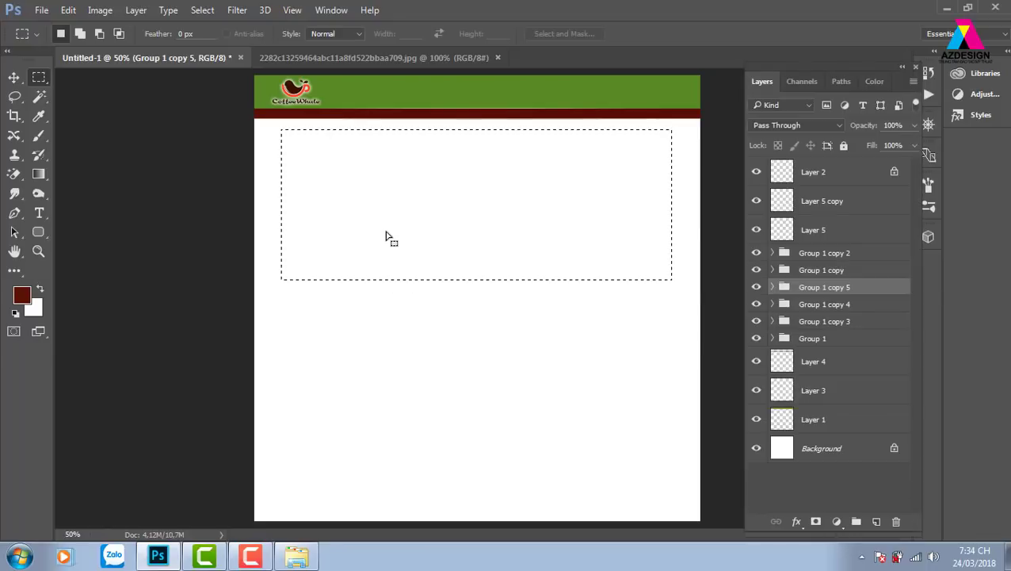
left_click(877, 256)
left_click(876, 521)
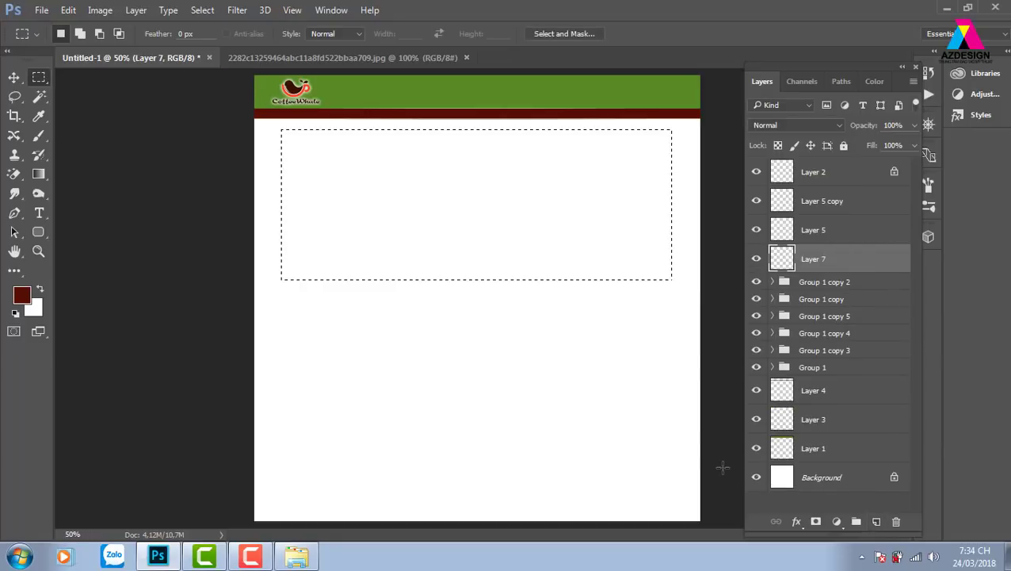
key("ctrl+BackSpace")
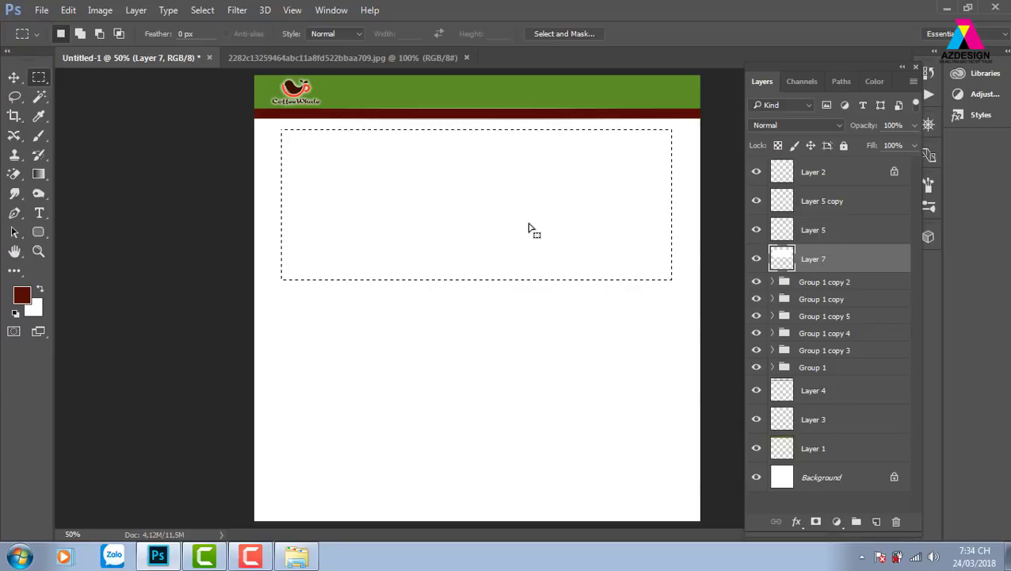
key("alt+BackSpace")
key("v")
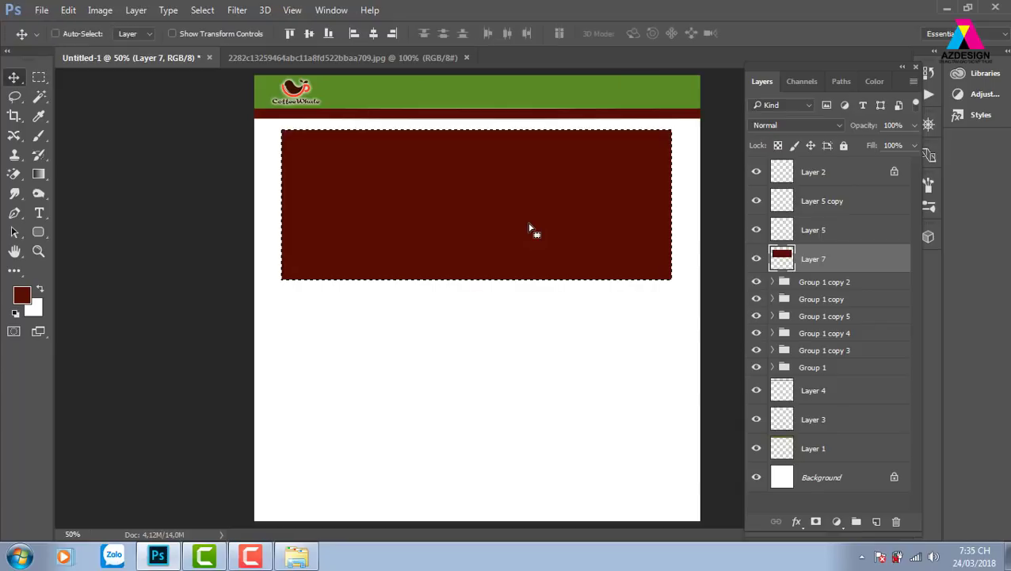
key("ctrl+d")
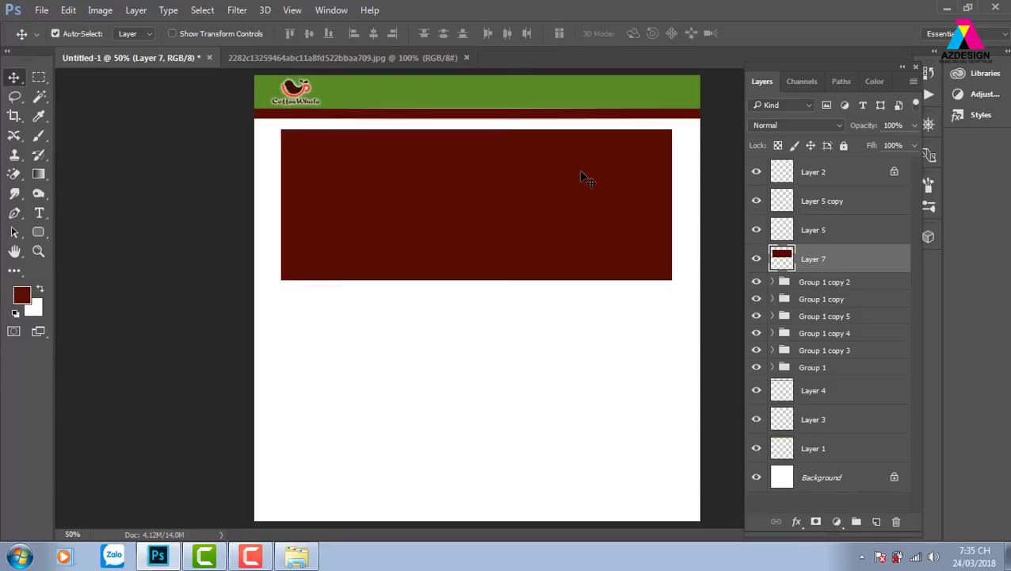
key("ctrl+o")
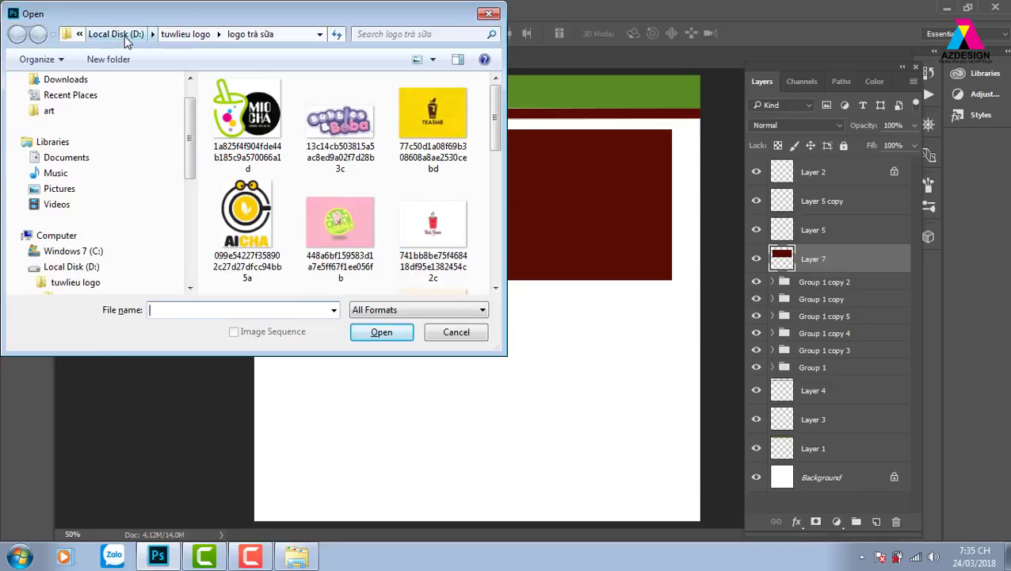
Browse to the adidas folder inside thuvienanh on Local Disk (E:).
left_click(115, 34)
left_click(122, 38)
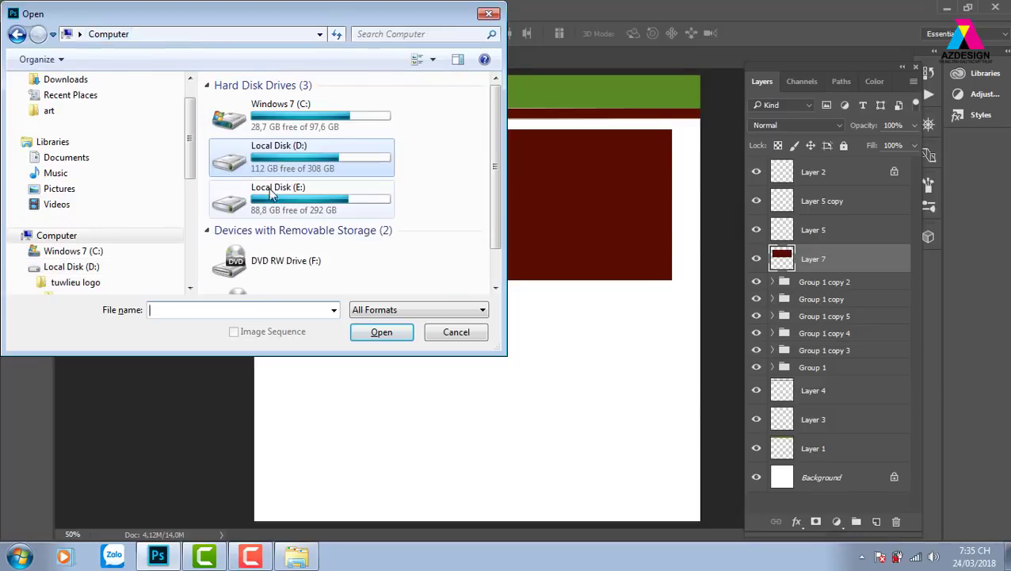
double_click(316, 202)
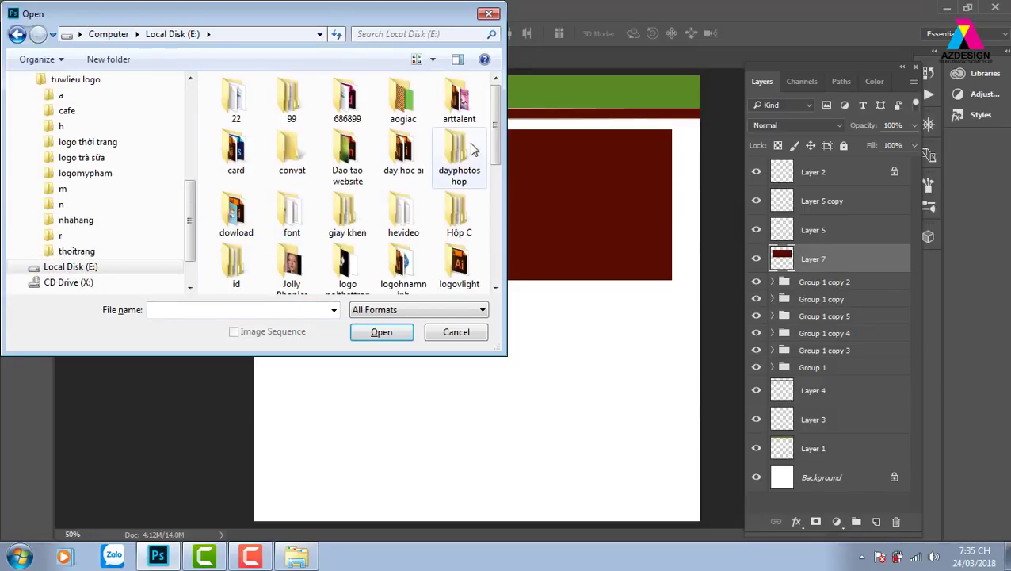
scroll(341, 131, "down", 1)
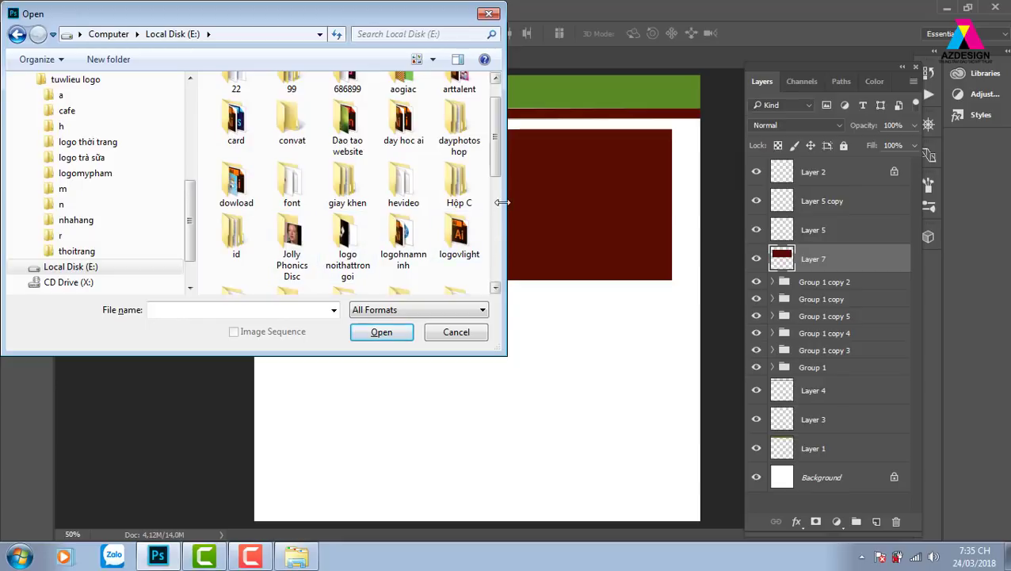
left_click_drag(497, 175, 493, 245)
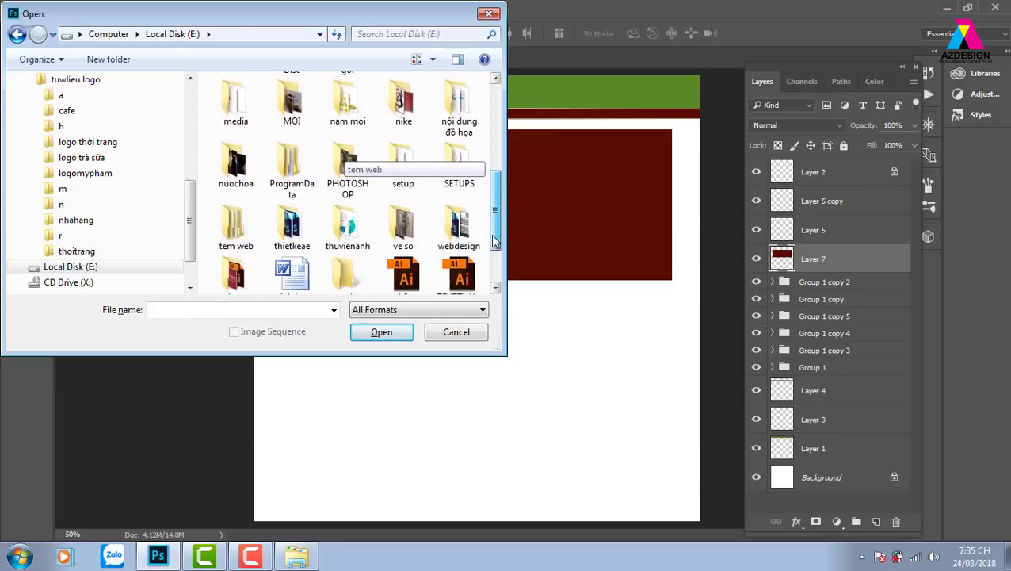
double_click(347, 215)
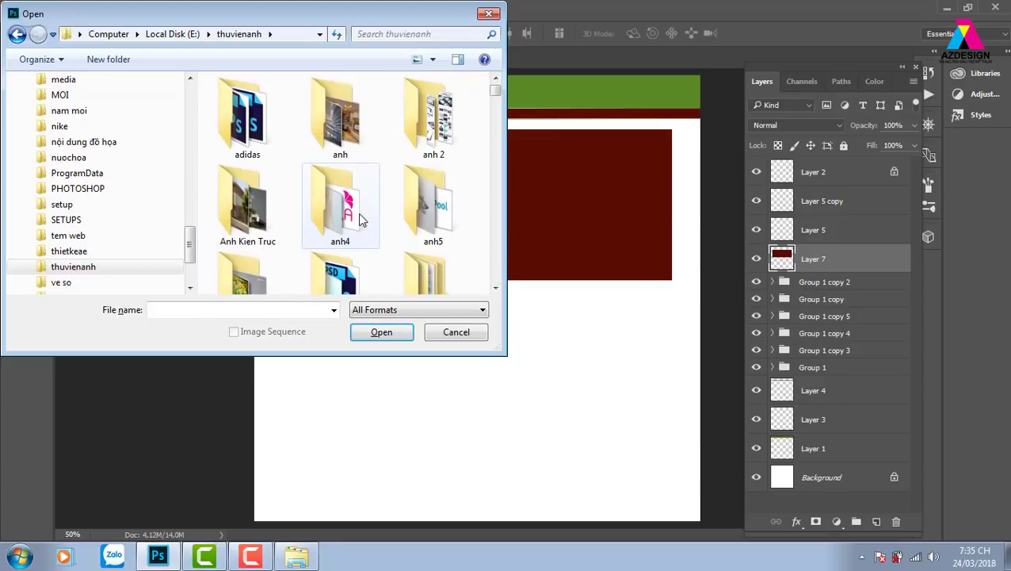
double_click(252, 126)
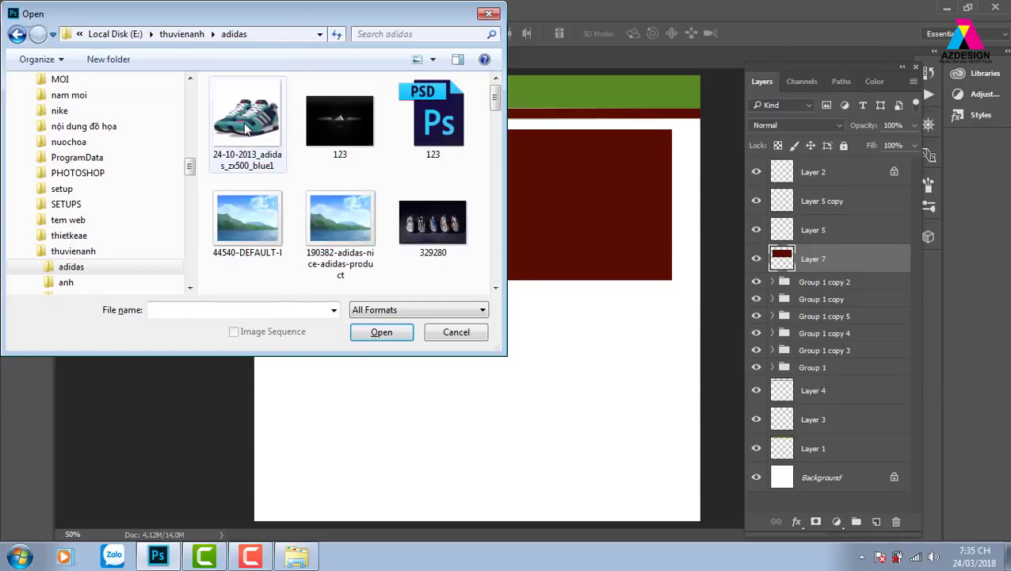
Select the Adidas Predator Carnaval (2).jpg photo in the adidas folder.
left_click(246, 126)
left_click(341, 218)
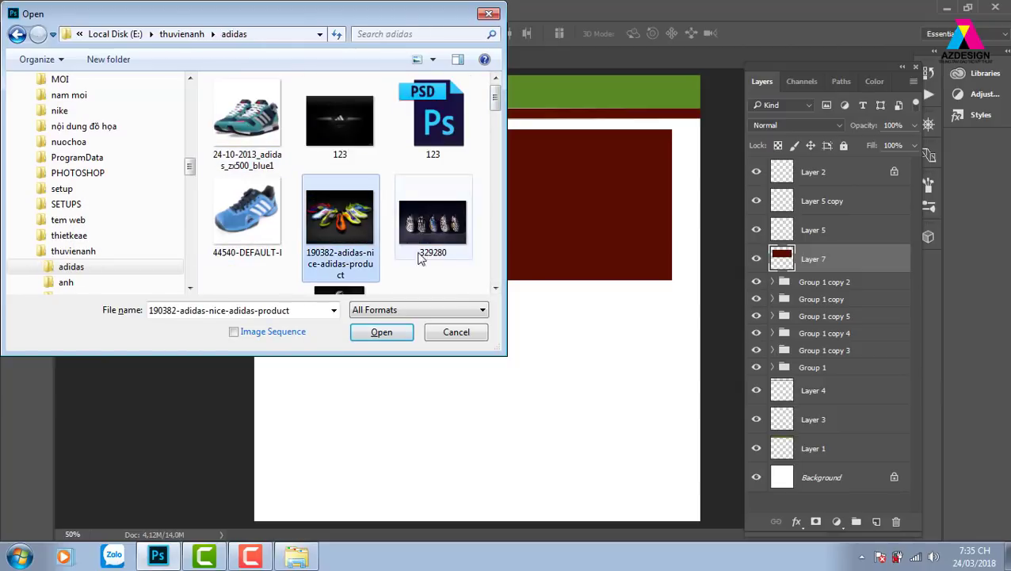
left_click_drag(494, 101, 496, 117)
scroll(256, 150, "down", 2)
scroll(256, 150, "down", 3)
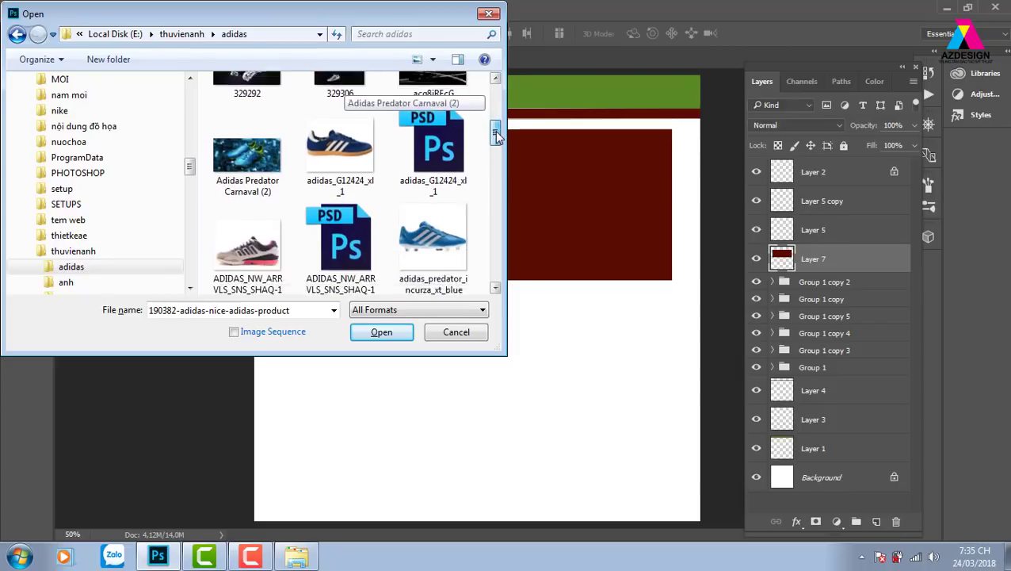
left_click(256, 150)
Open the shoe photo, paste it into the layout and clip it to the red banner.
left_click(369, 334)
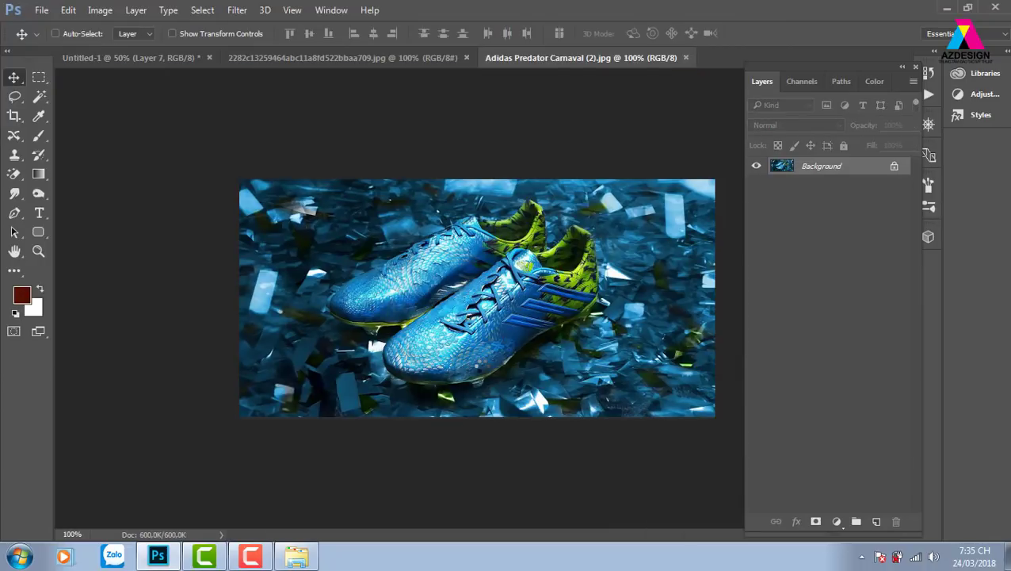
key("ctrl+a")
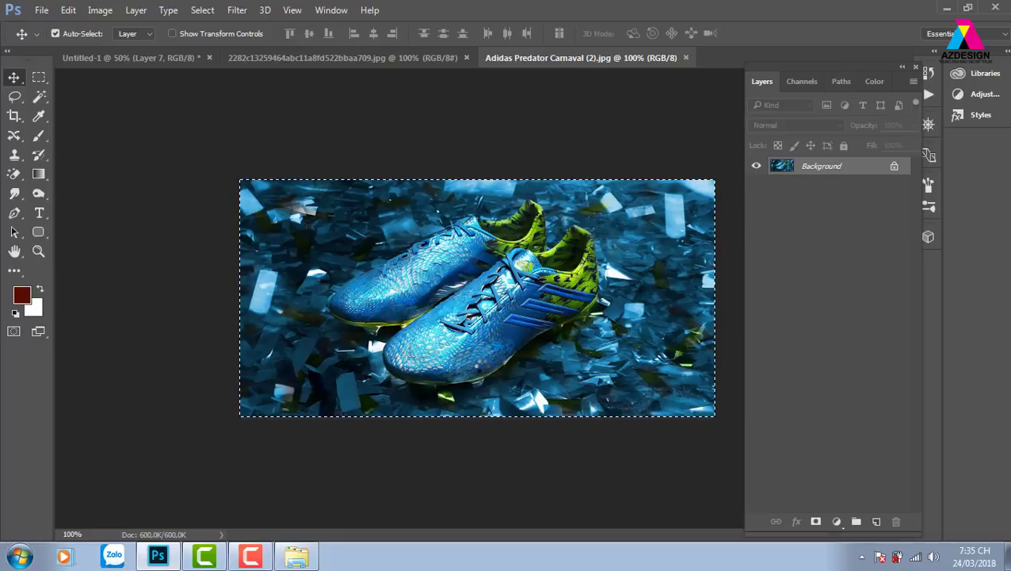
key("ctrl+w")
right_click(477, 158)
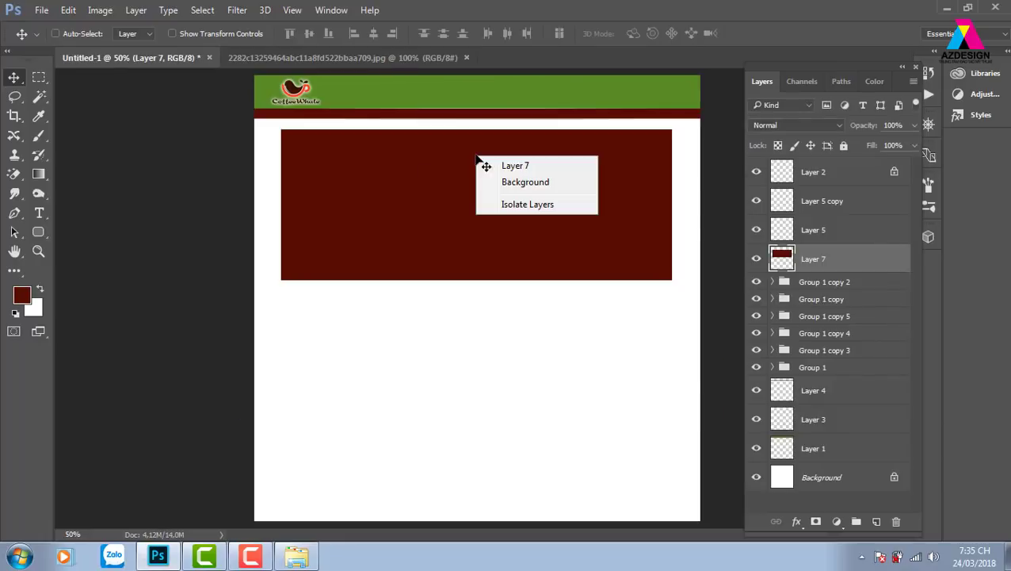
left_click(638, 215)
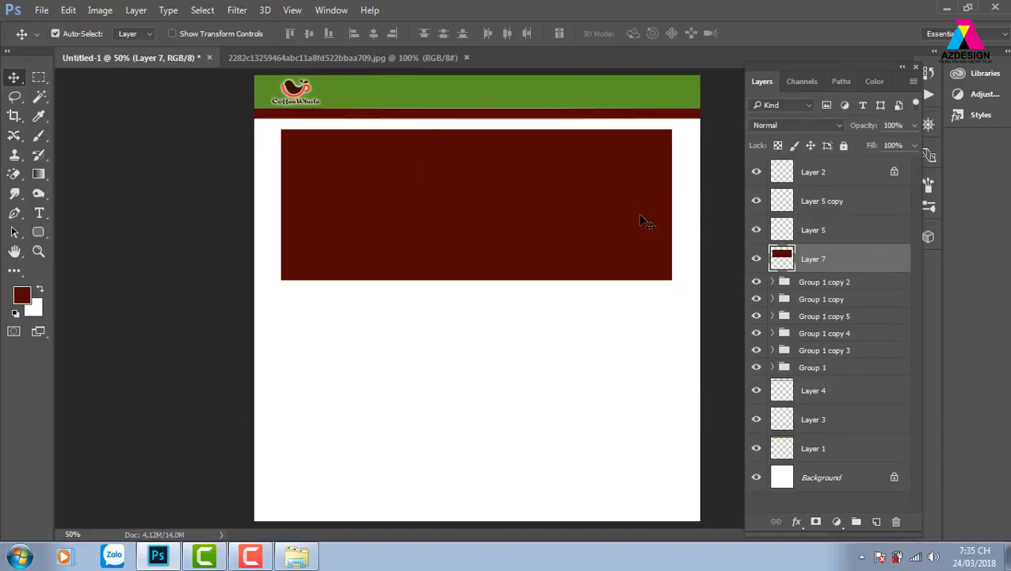
key("ctrl+v")
left_click_drag(512, 294, 506, 225)
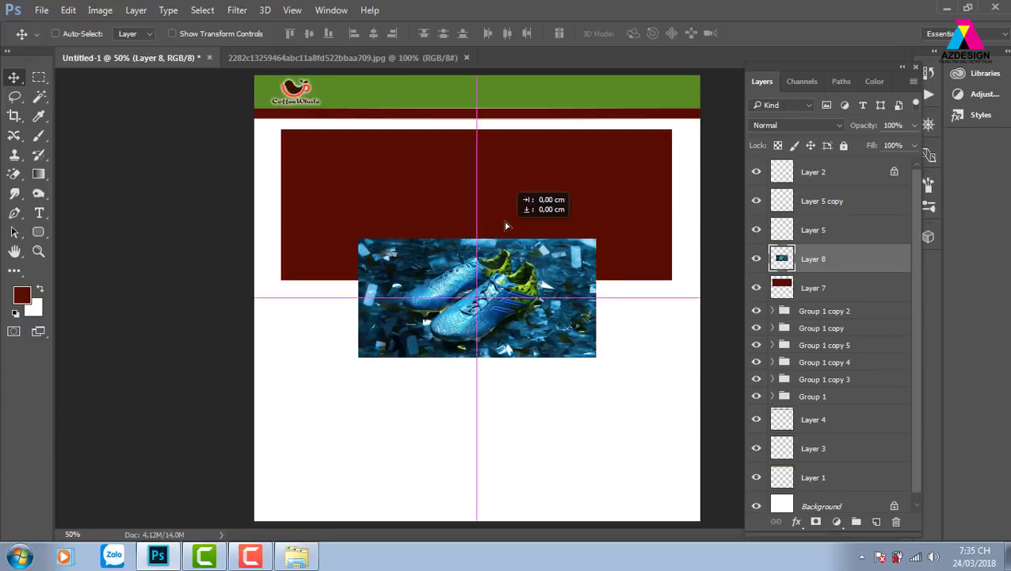
key("ctrl+alt+g")
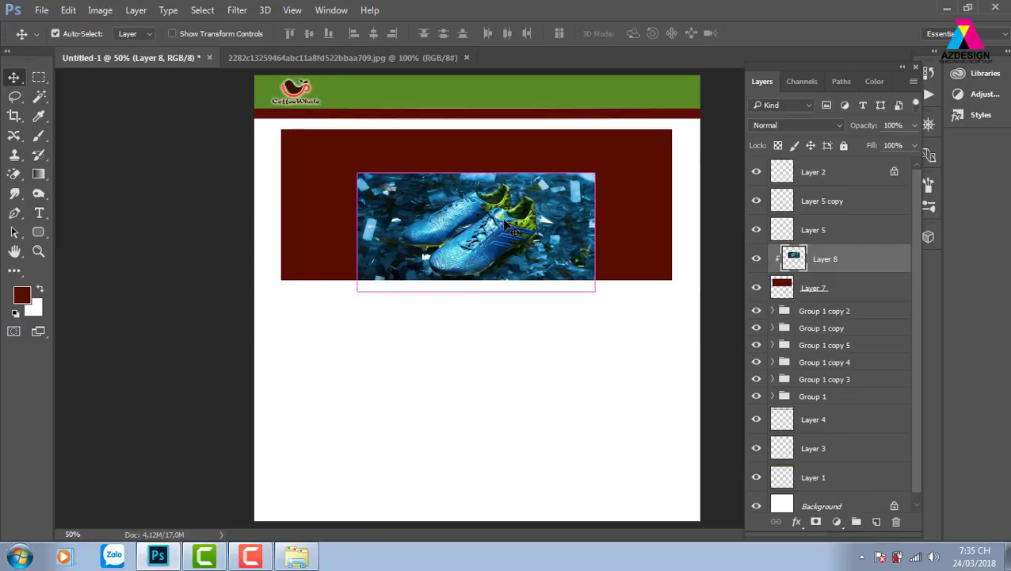
Scale the shoe photo to 175% to cover the banner and reposition it.
key("ctrl+t")
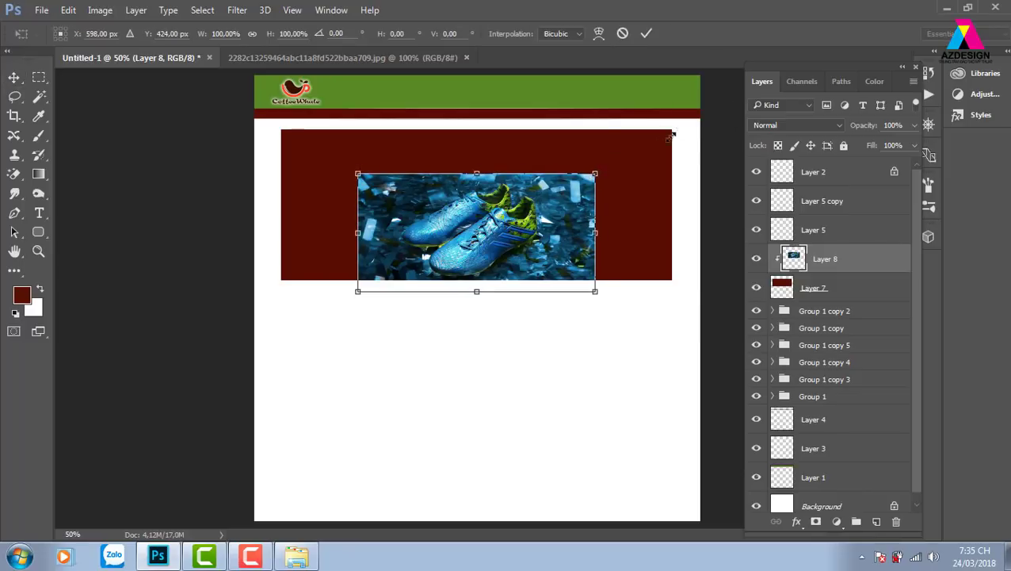
left_click_drag(594, 172, 689, 127)
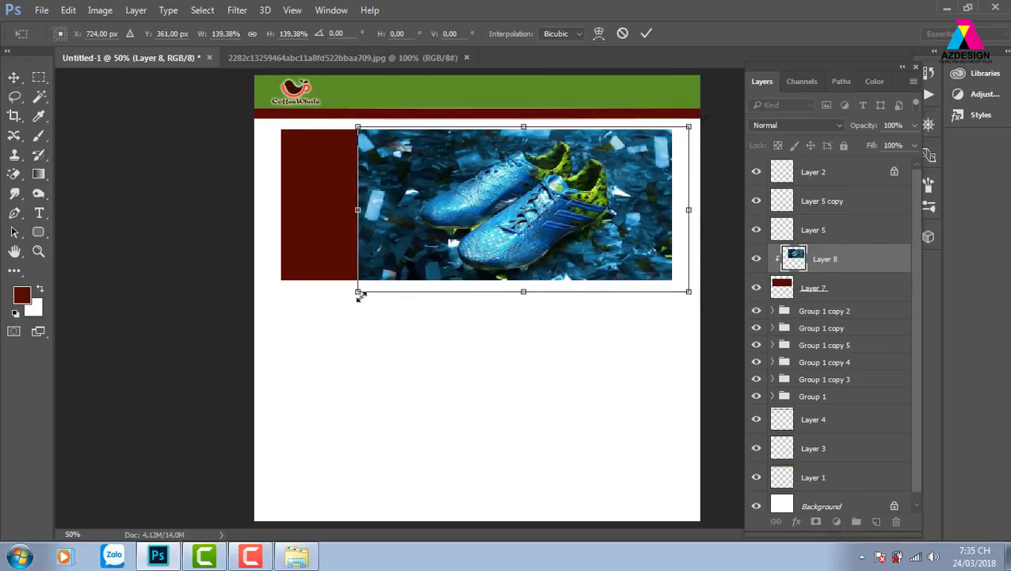
left_click_drag(317, 315, 270, 341)
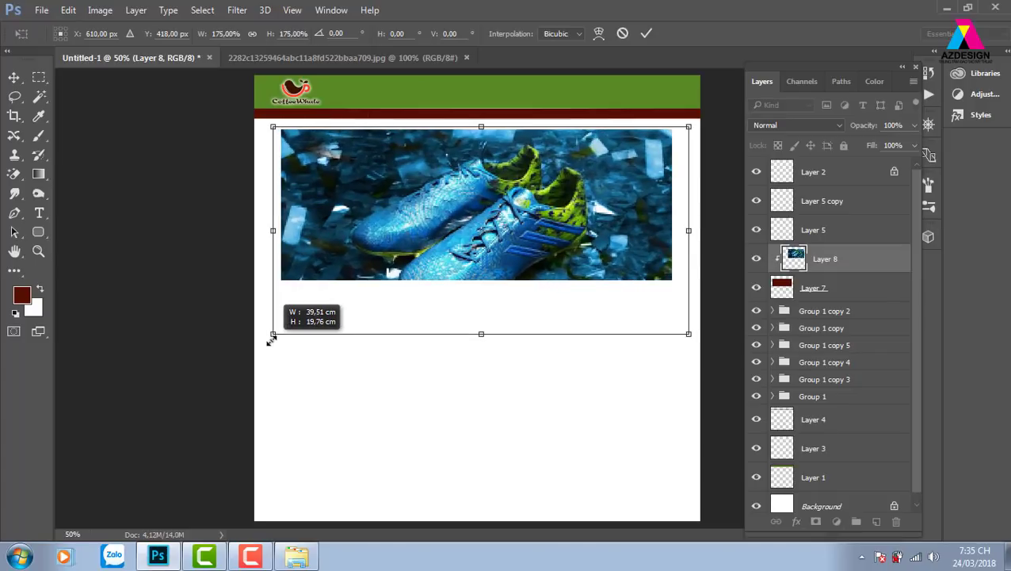
key("Return")
left_click_drag(466, 198, 465, 218)
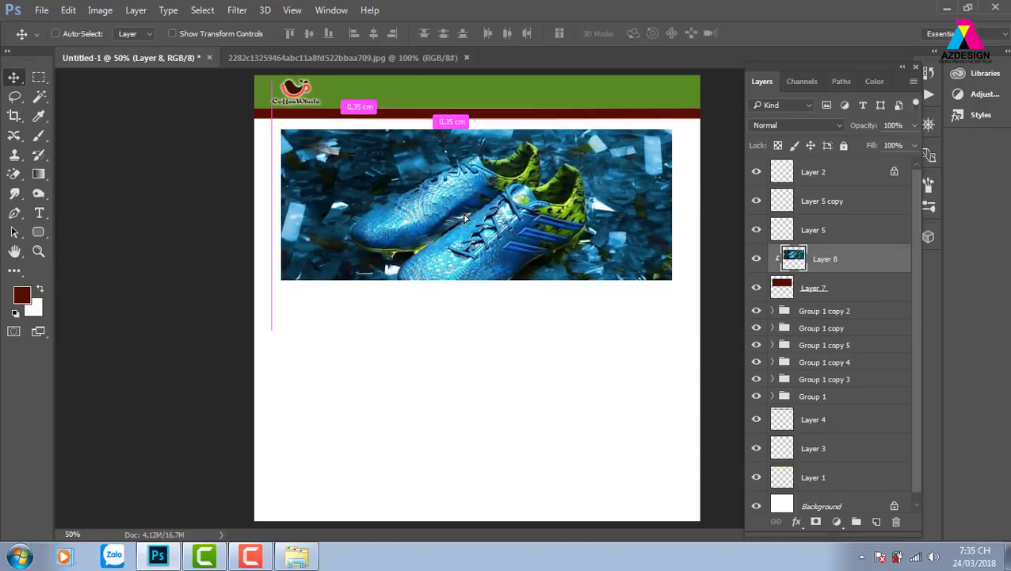
key("ctrl")
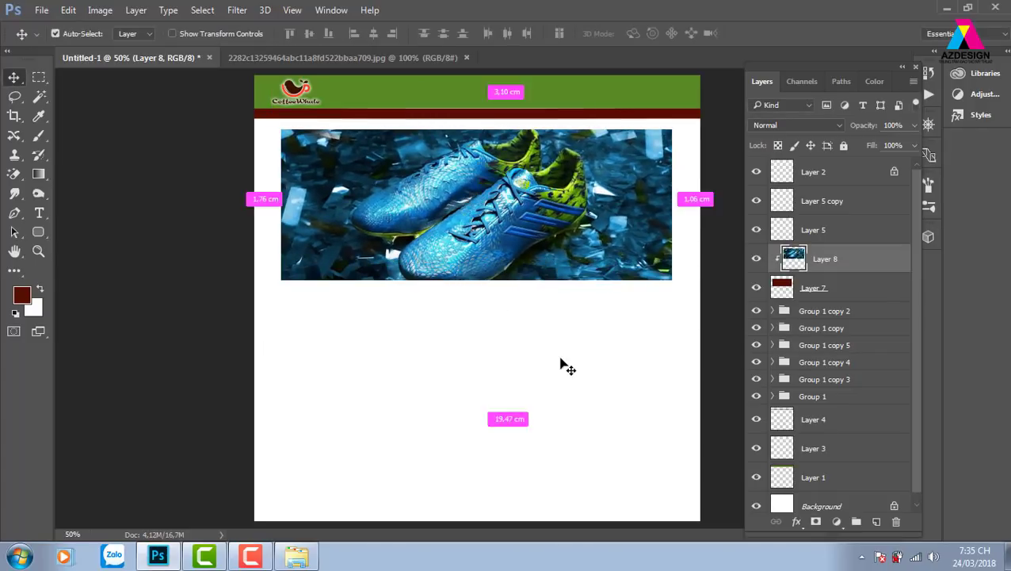
key("ctrl+plus")
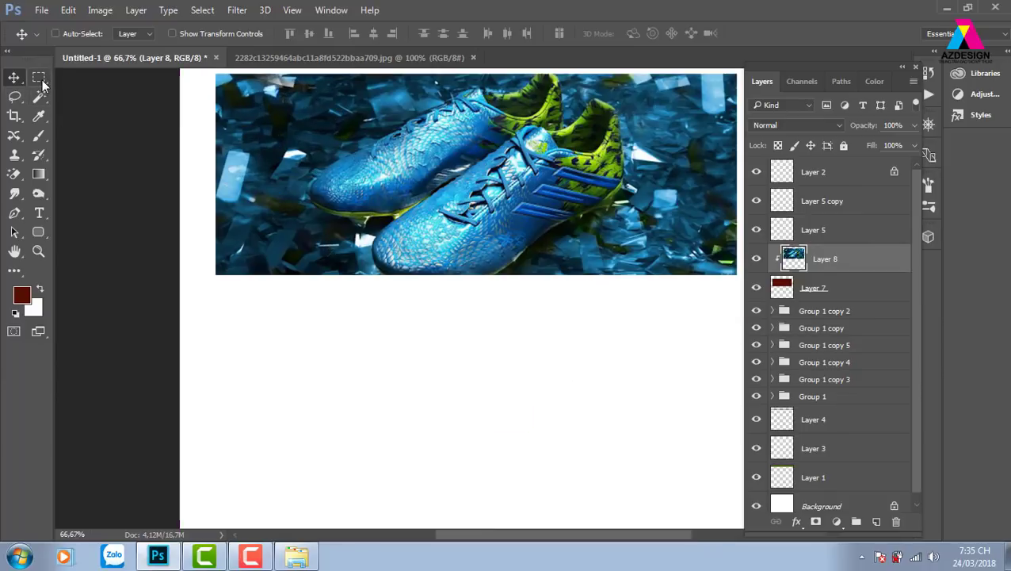
left_click(42, 83)
Draw a wide elliptical selection below the banner and feather it by 30 pixels.
left_click(85, 92)
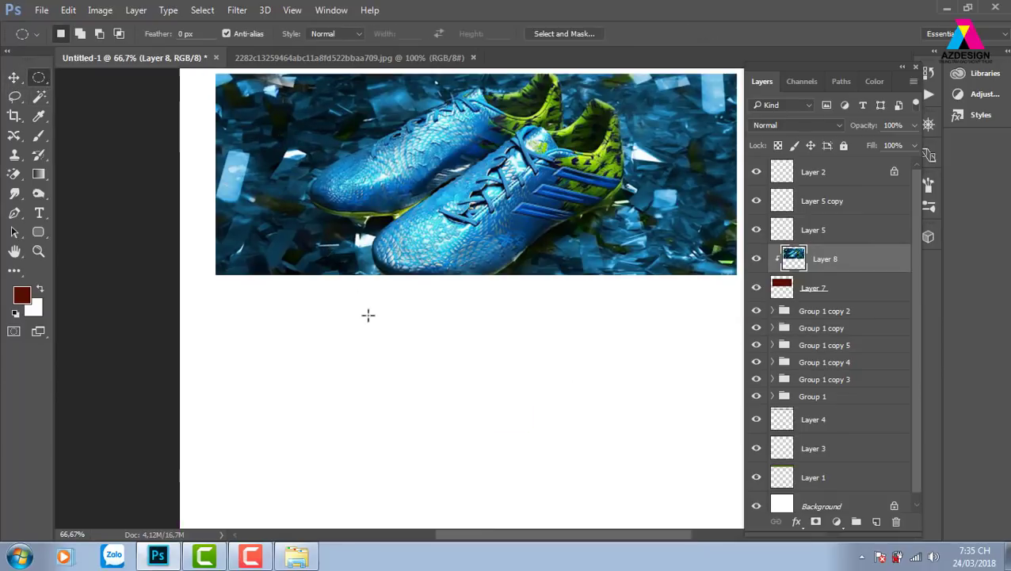
left_click_drag(283, 282, 697, 319)
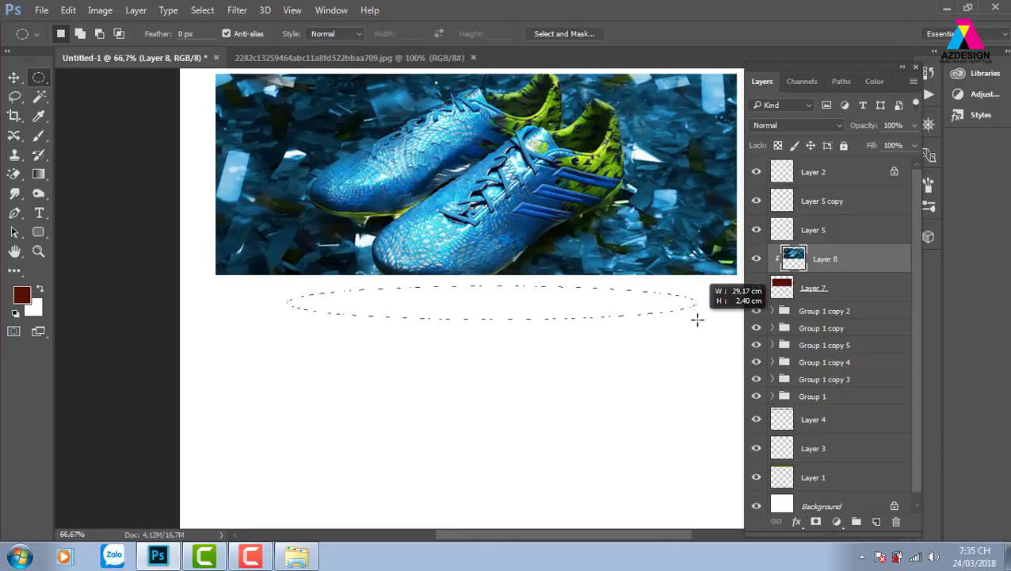
left_click(408, 307)
key("ctrl+z")
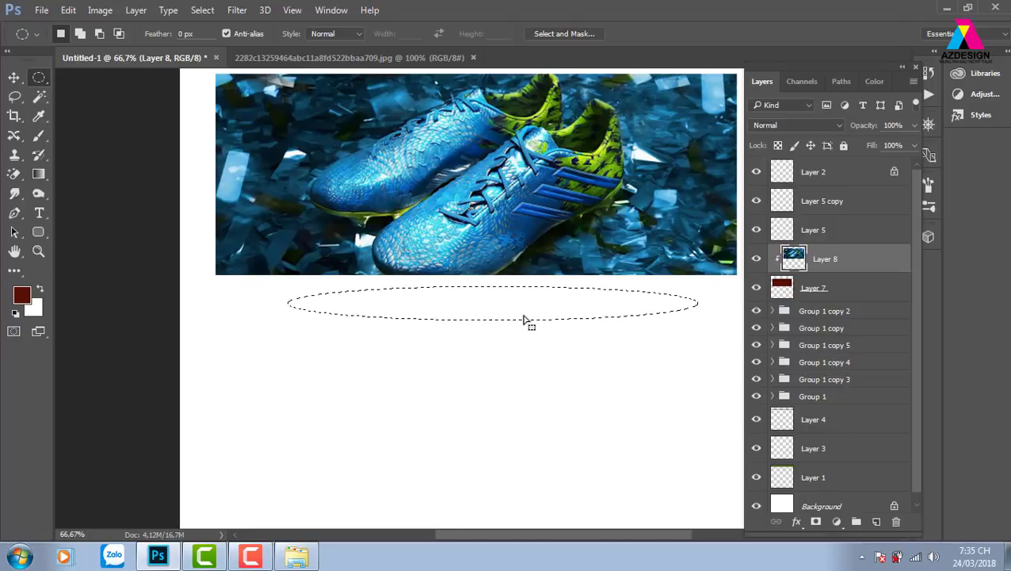
key("shift+F6")
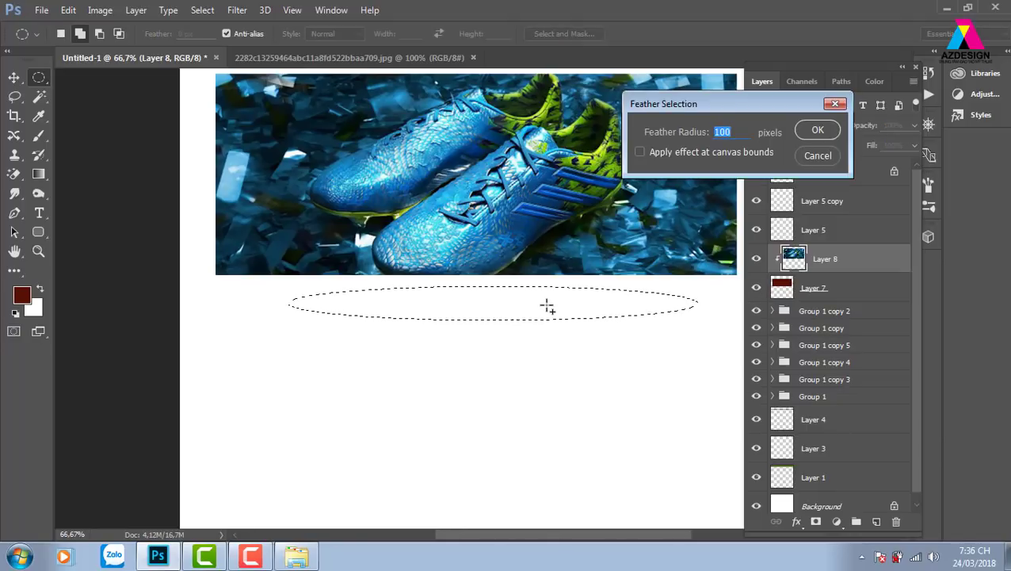
type("30")
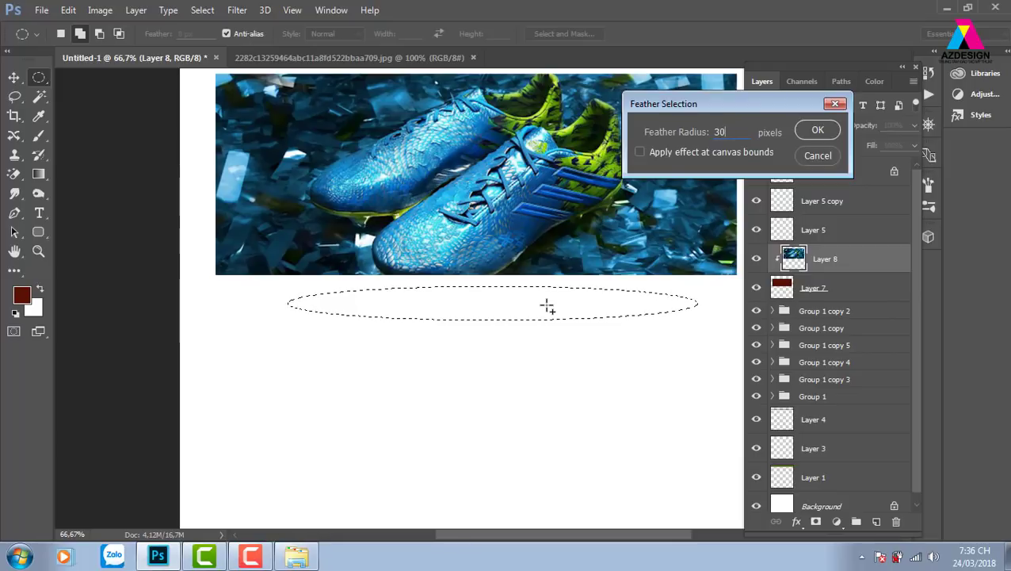
key("Return")
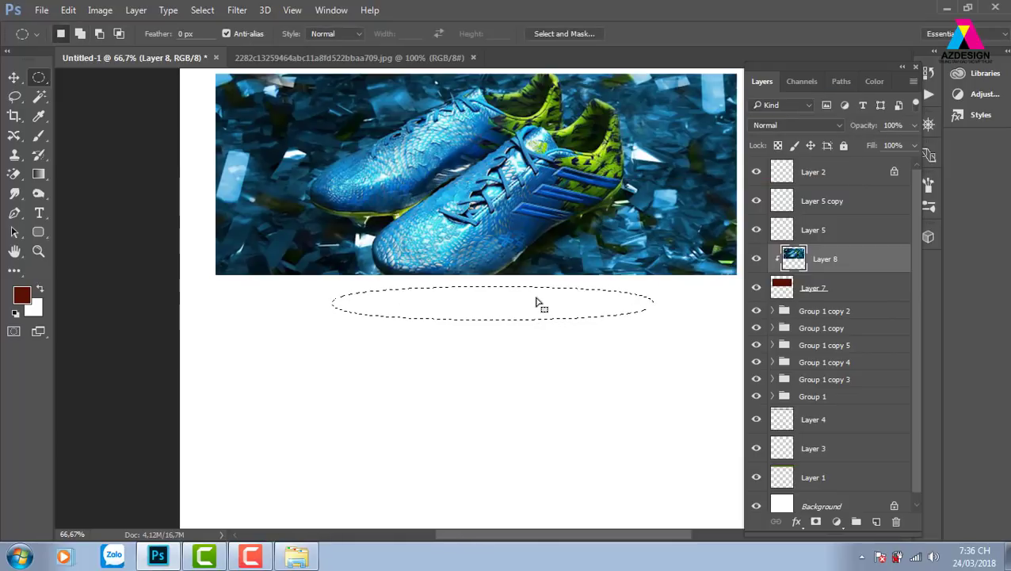
Fill the feathered oval on a new layer and deselect it.
left_click(877, 522)
key("alt+BackSpace")
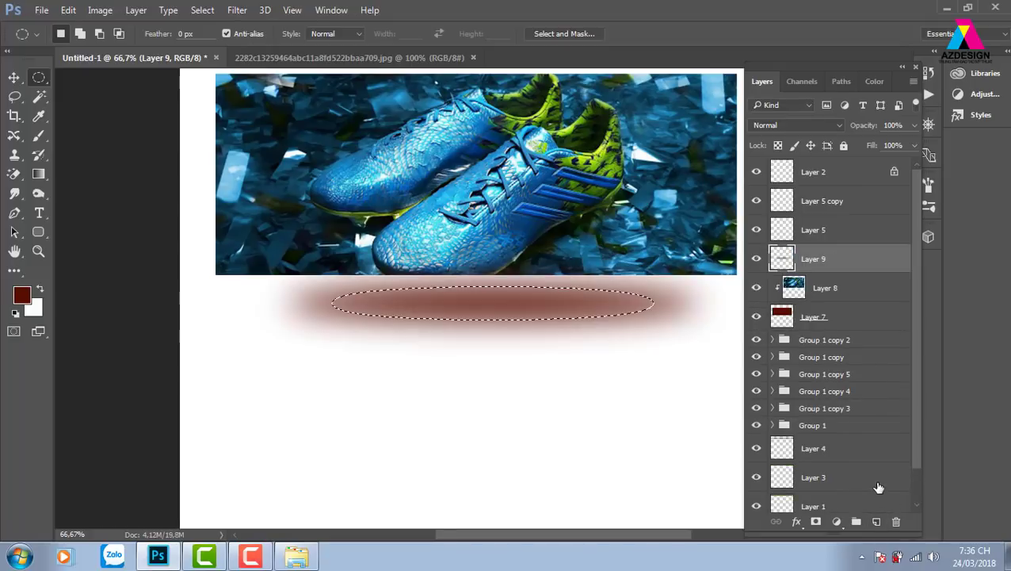
key("v")
key("ctrl+d")
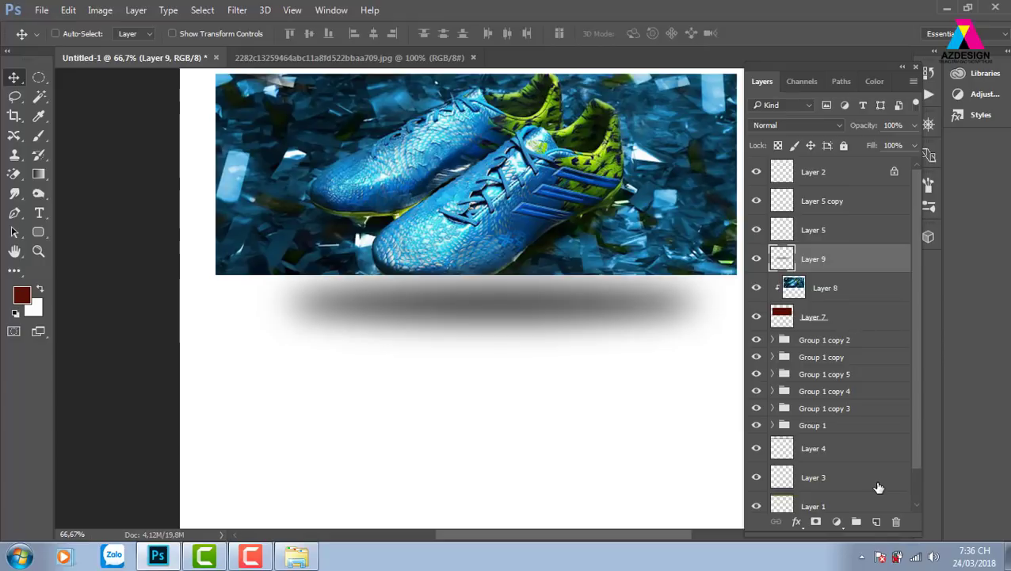
Delete the upper half of the oval shadow using a rectangular selection.
left_click(42, 76)
left_click(95, 80)
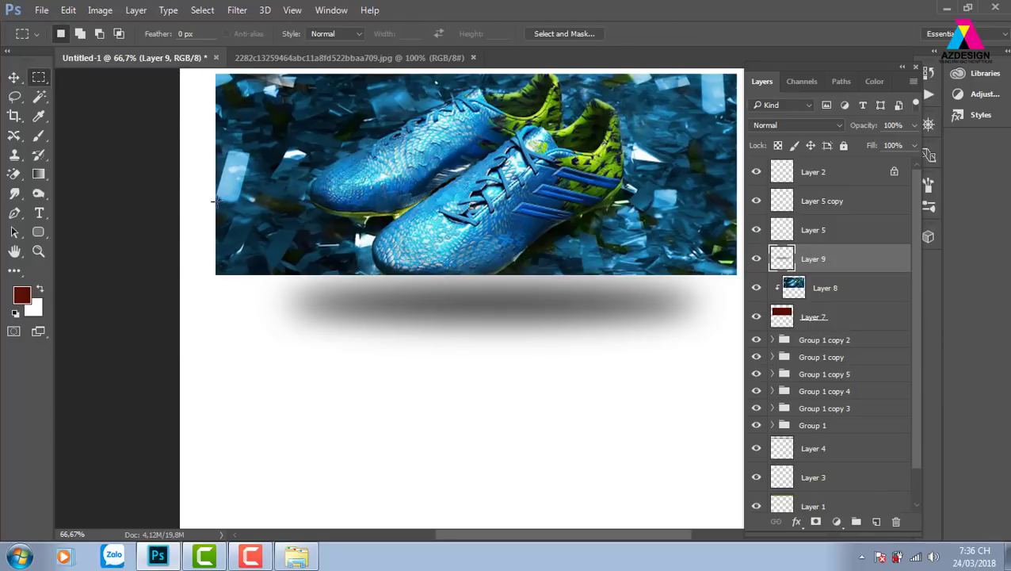
left_click_drag(180, 187, 740, 321)
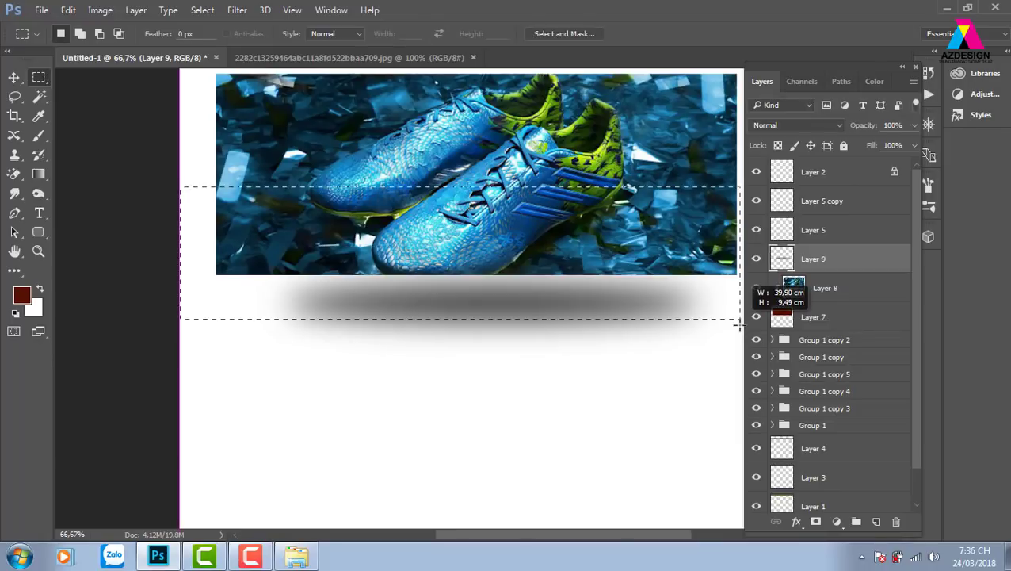
left_click_drag(581, 348, 554, 337)
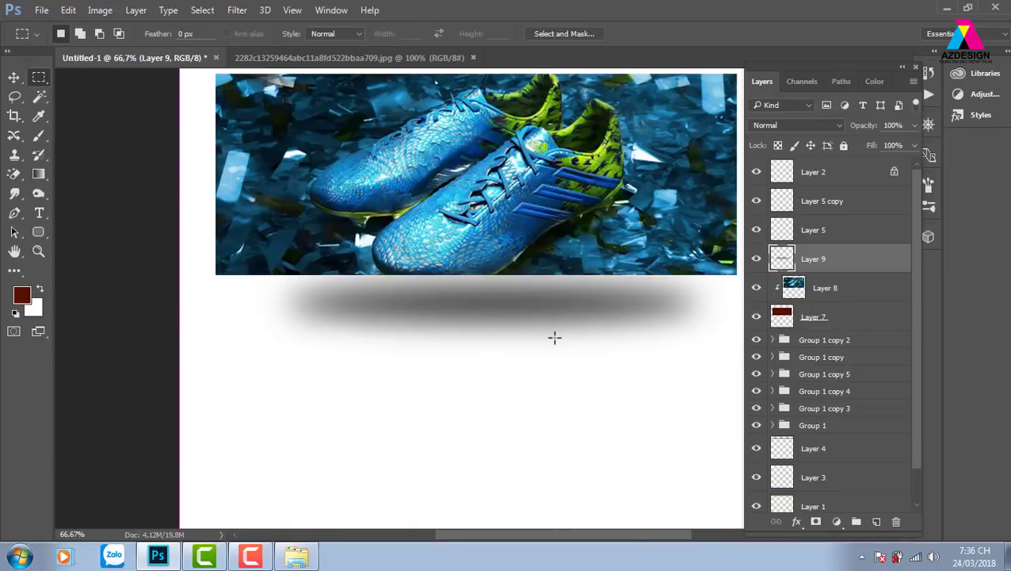
key("Delete")
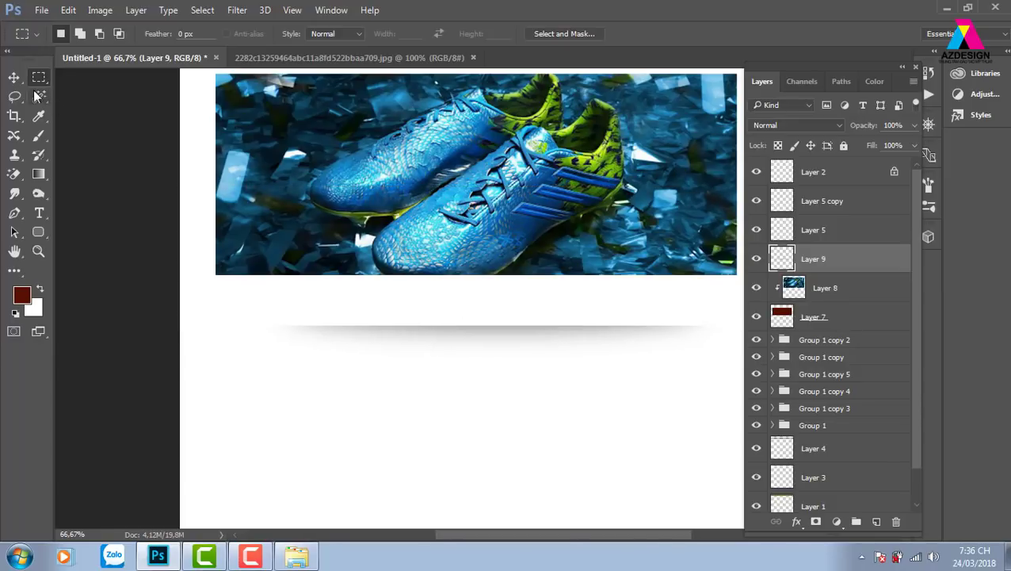
Move the remaining shadow edge directly under the banner and zoom out.
left_click(13, 77)
left_click_drag(523, 333, 539, 294)
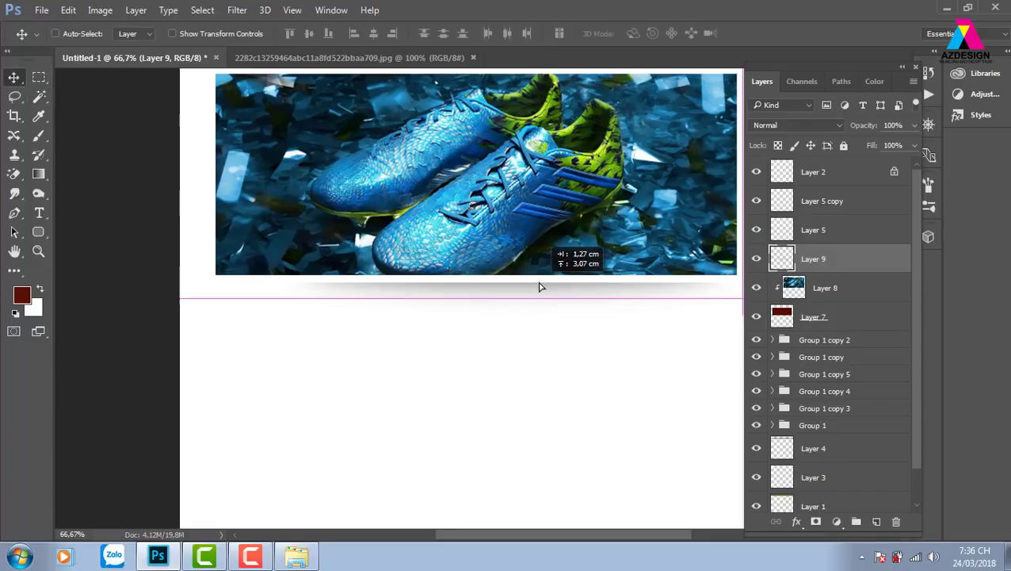
left_click_drag(540, 294, 539, 289)
key("shift+Down")
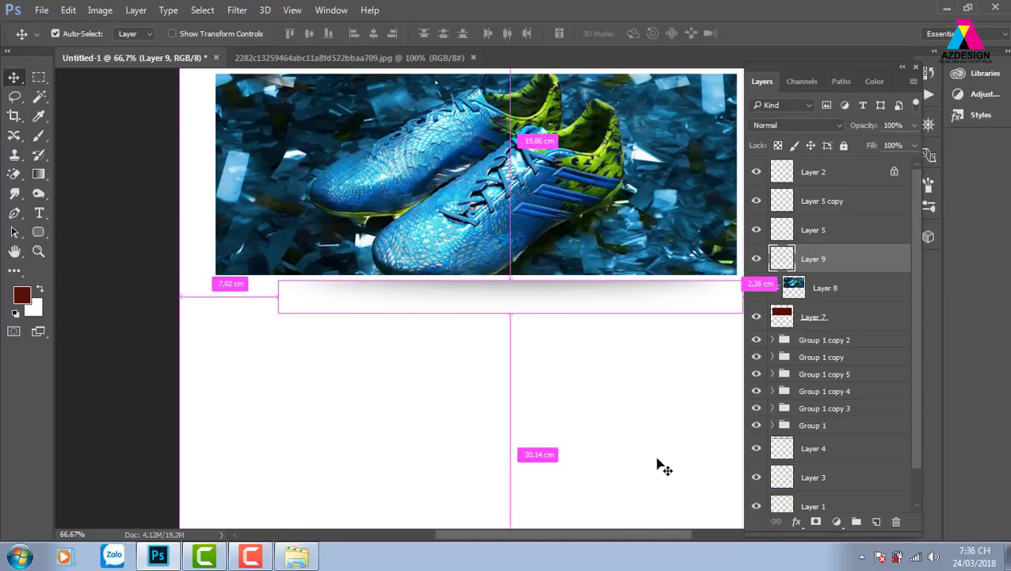
key("ctrl+minus")
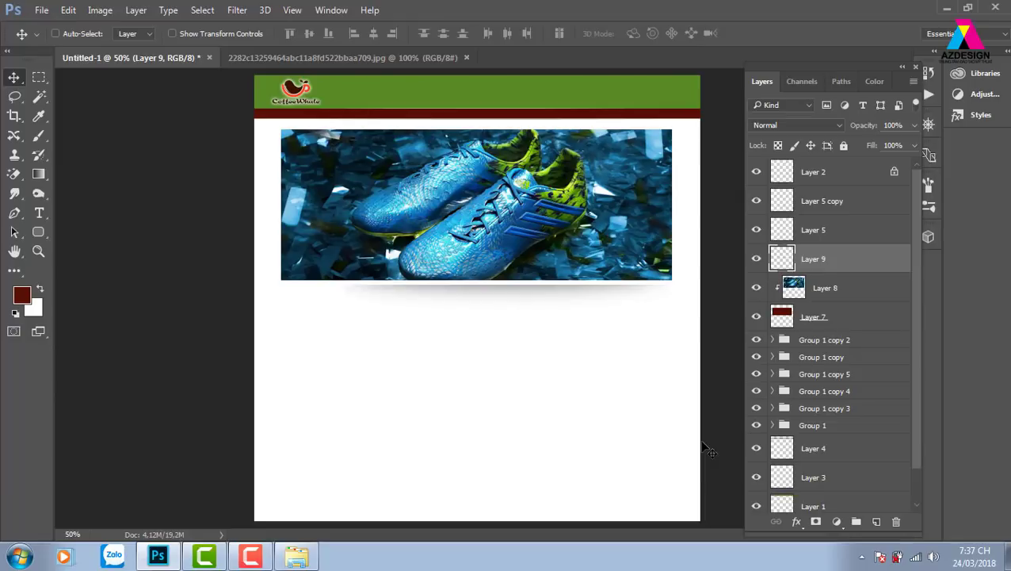
Fill the banner's outline on a new layer below it, shift it down and make it dark grey.
key("Delete")
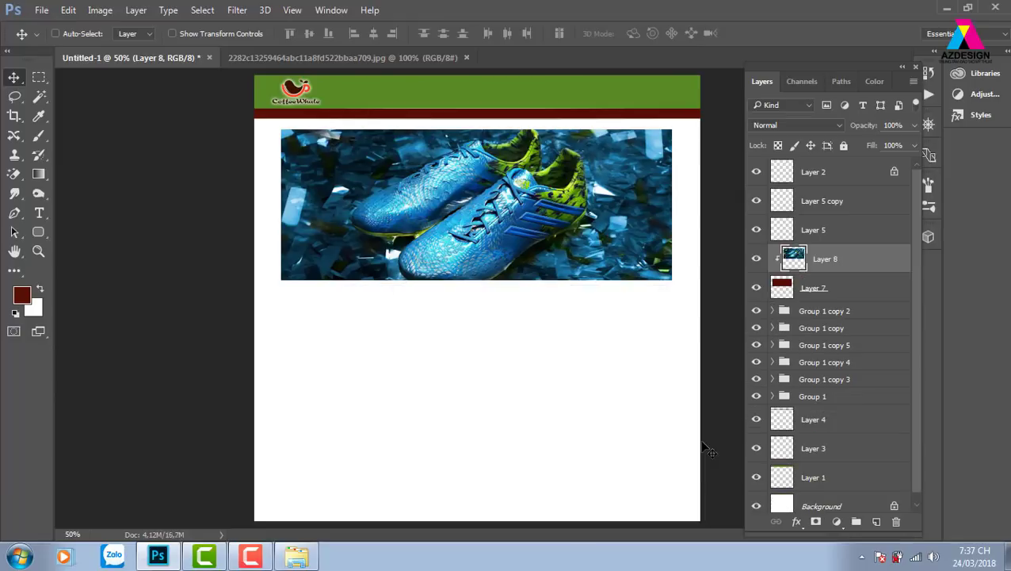
key("ctrl")
left_click(782, 293, "ctrl")
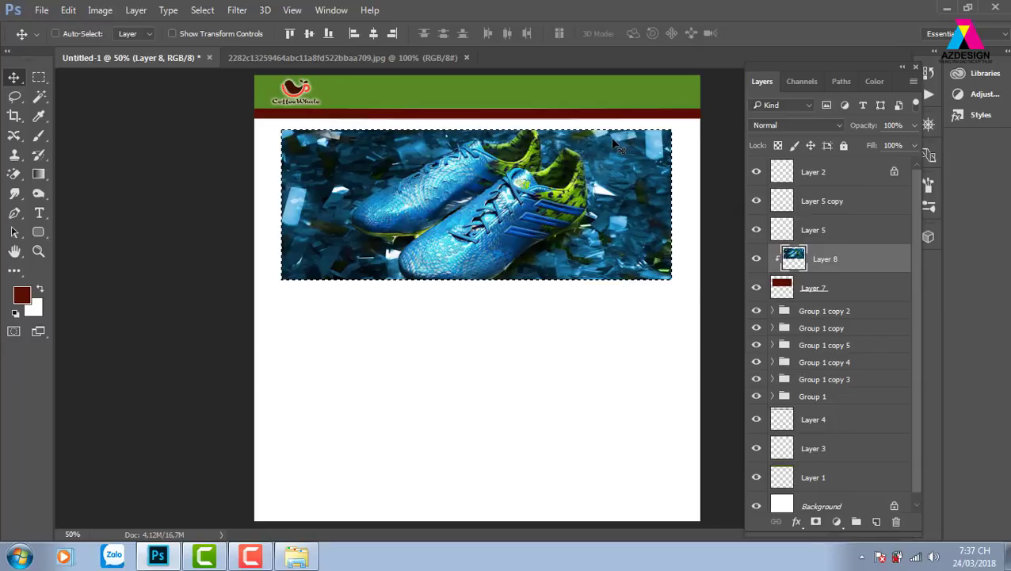
left_click(838, 311)
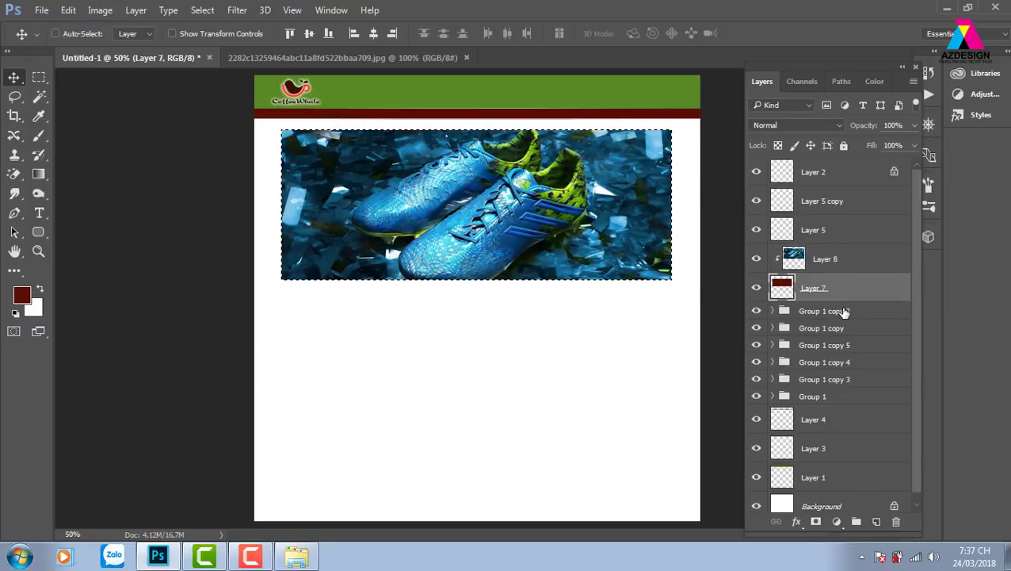
left_click(876, 522)
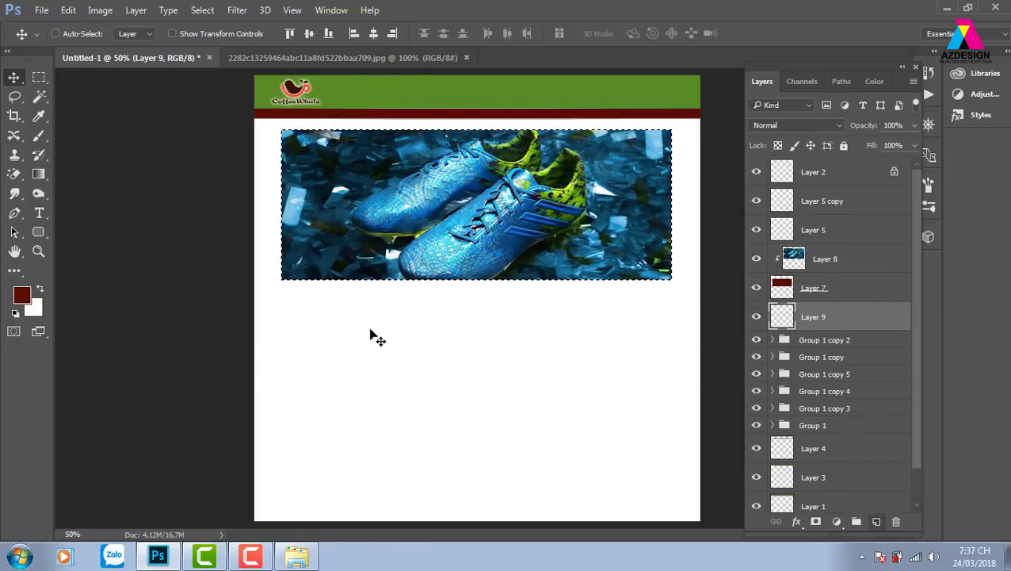
key("alt+BackSpace")
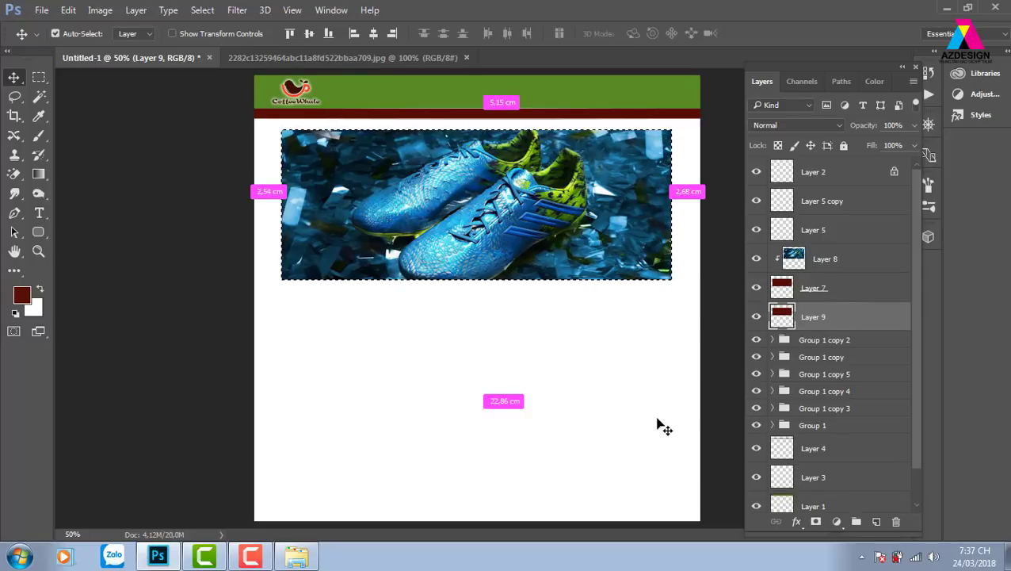
left_click_drag(616, 310, 618, 327)
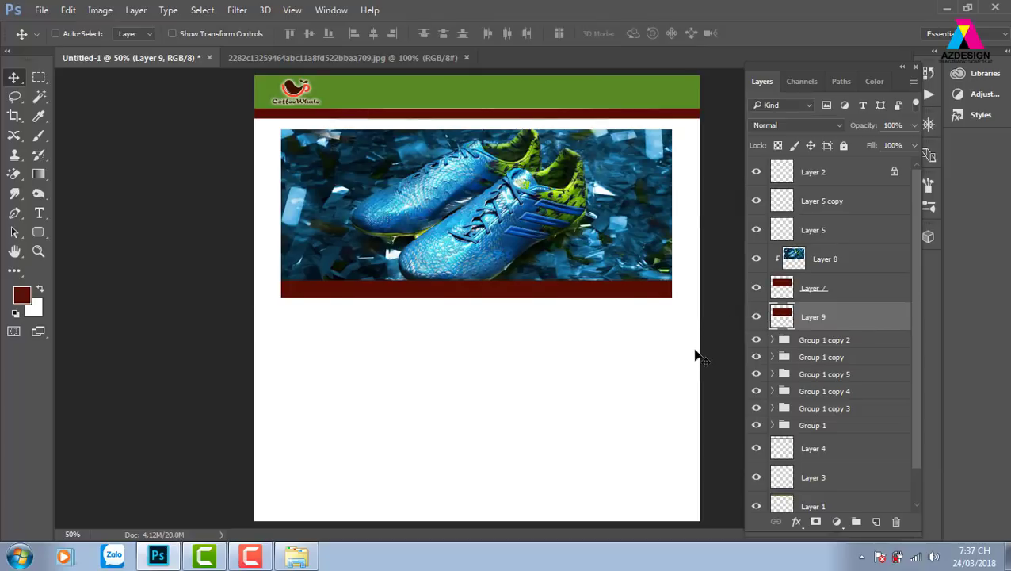
key("ctrl+shift+u")
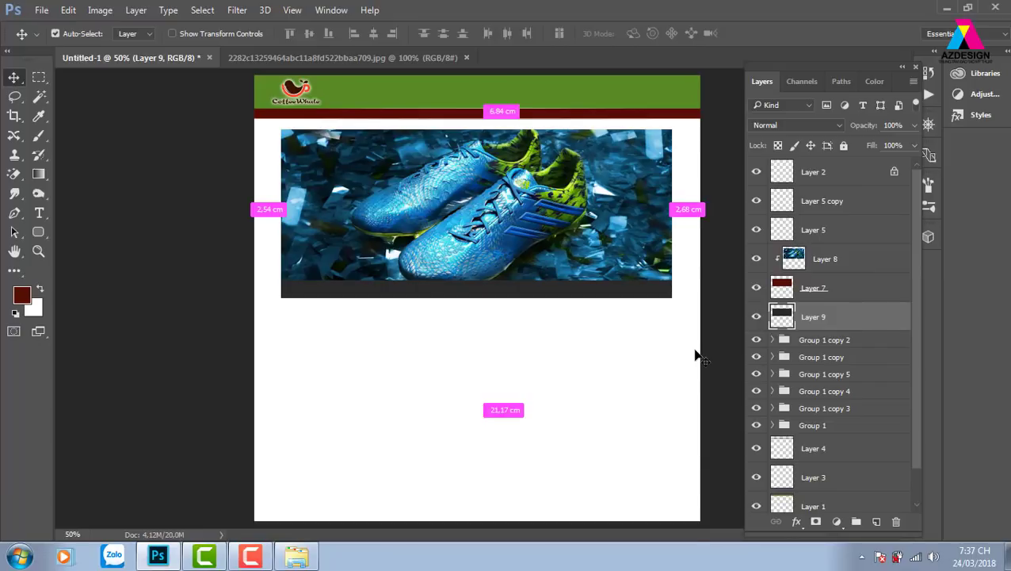
key("ctrl+t")
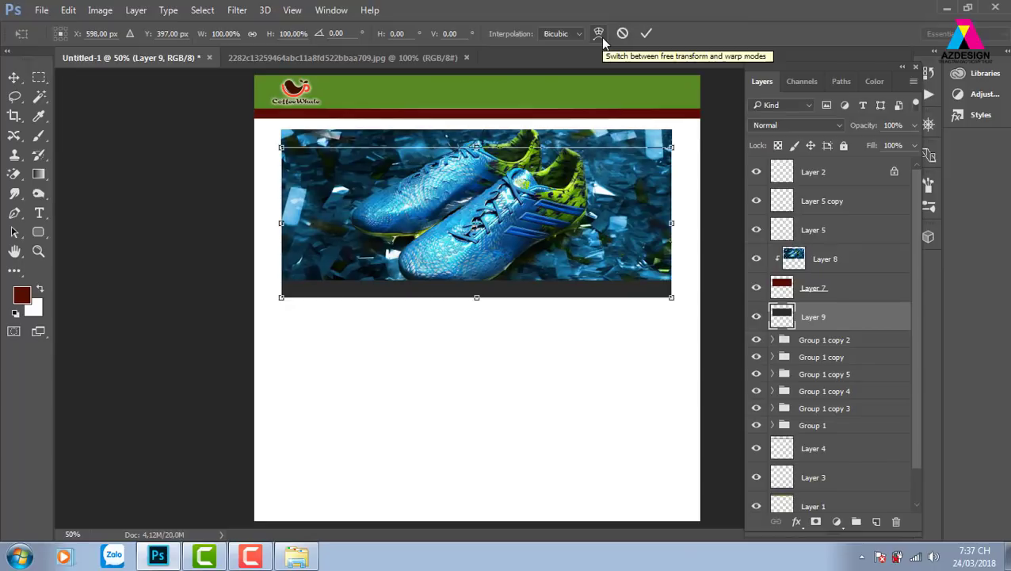
Warp the grey rectangle's bottom edge into a curve and taper its bottom corners inward.
left_click(600, 35)
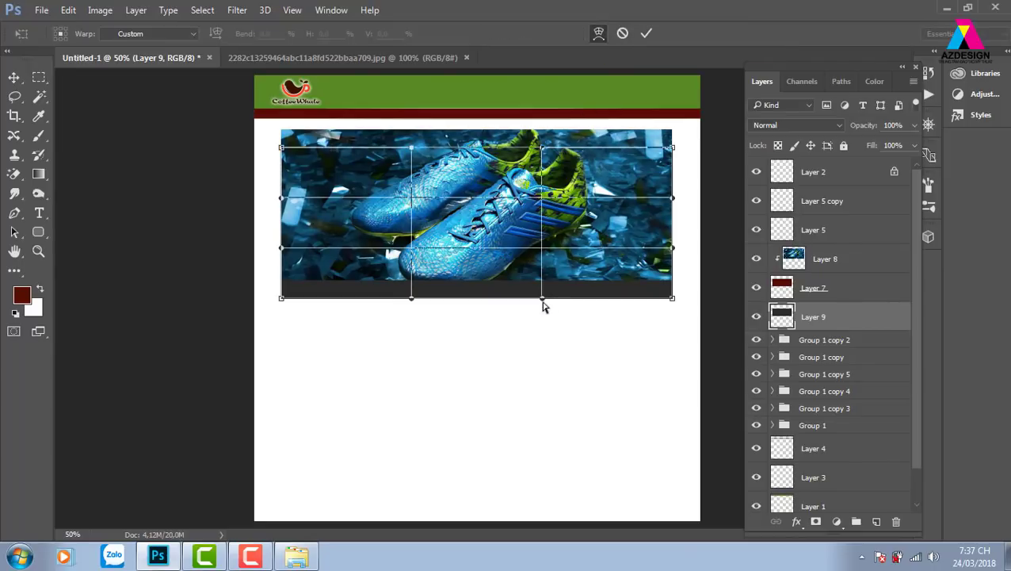
mouse_move(543, 298)
left_mouse_down()
mouse_move(442, 316)
mouse_move(412, 279)
left_mouse_up()
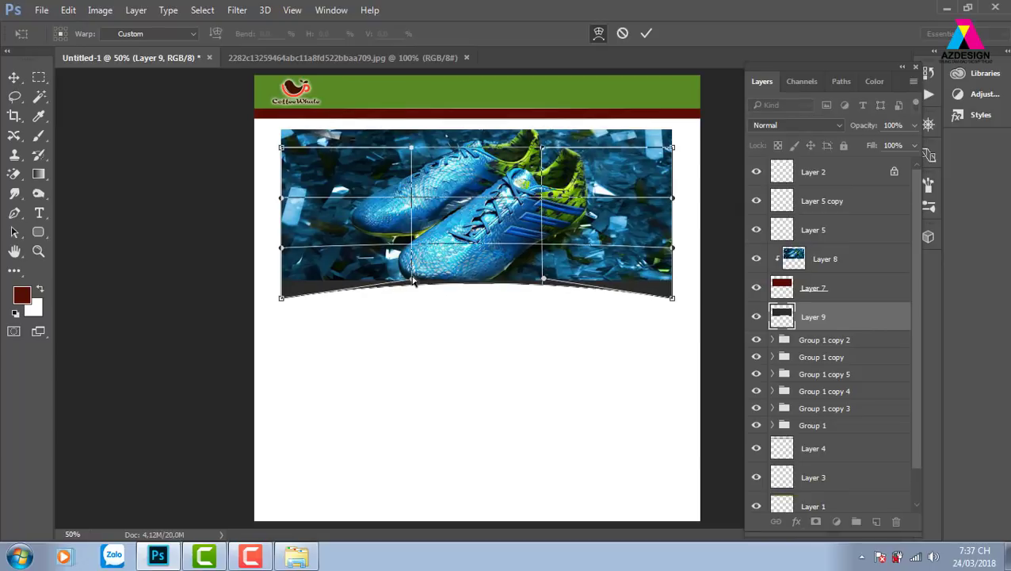
key("Return")
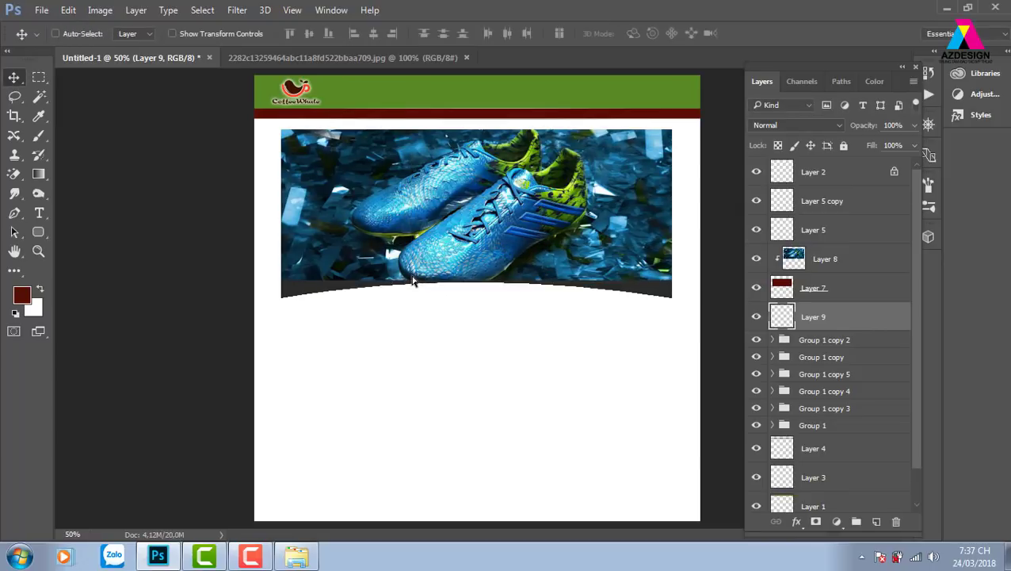
key("ctrl+t")
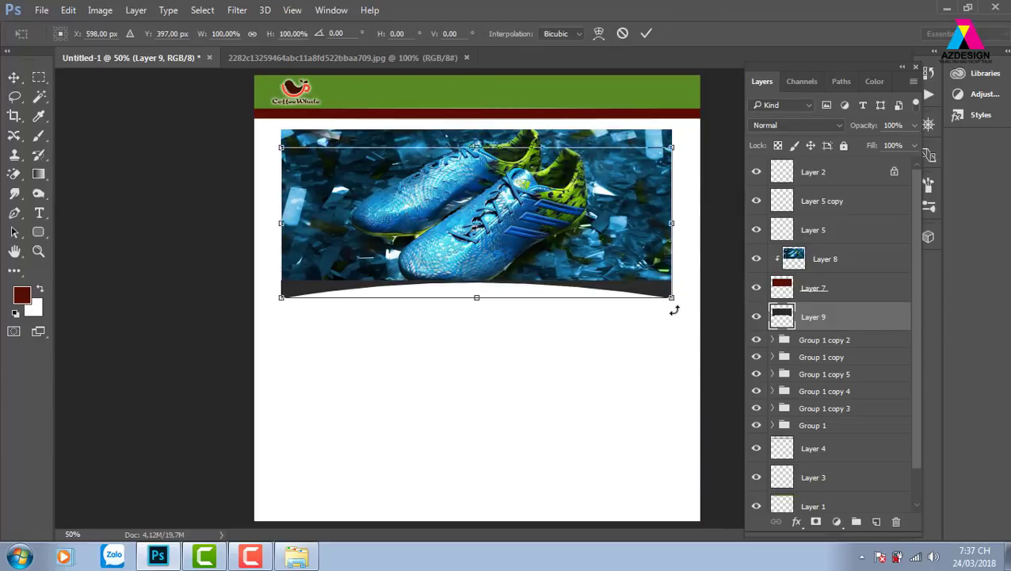
left_click_drag(671, 298, 660, 299)
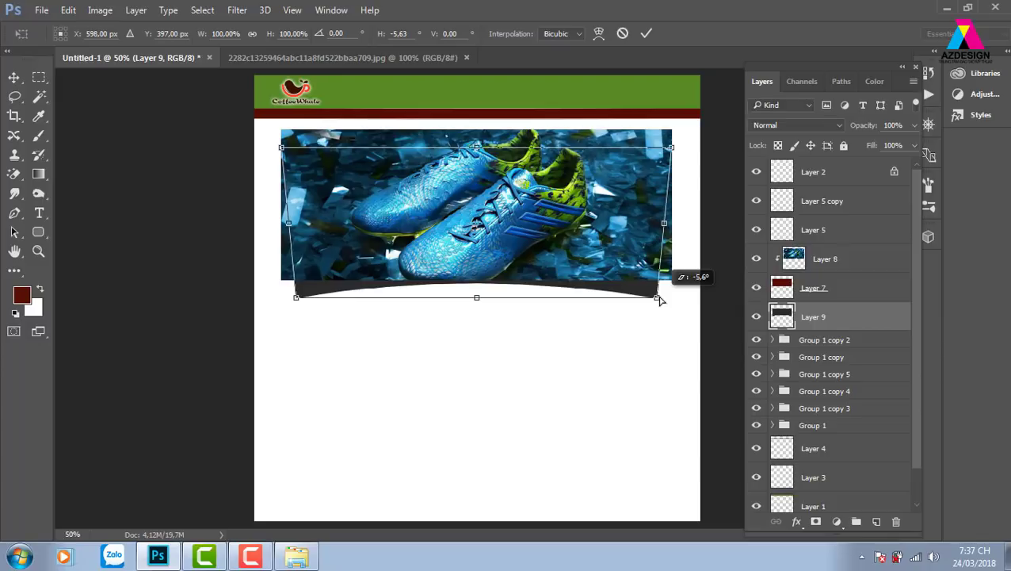
left_click_drag(660, 299, 659, 298)
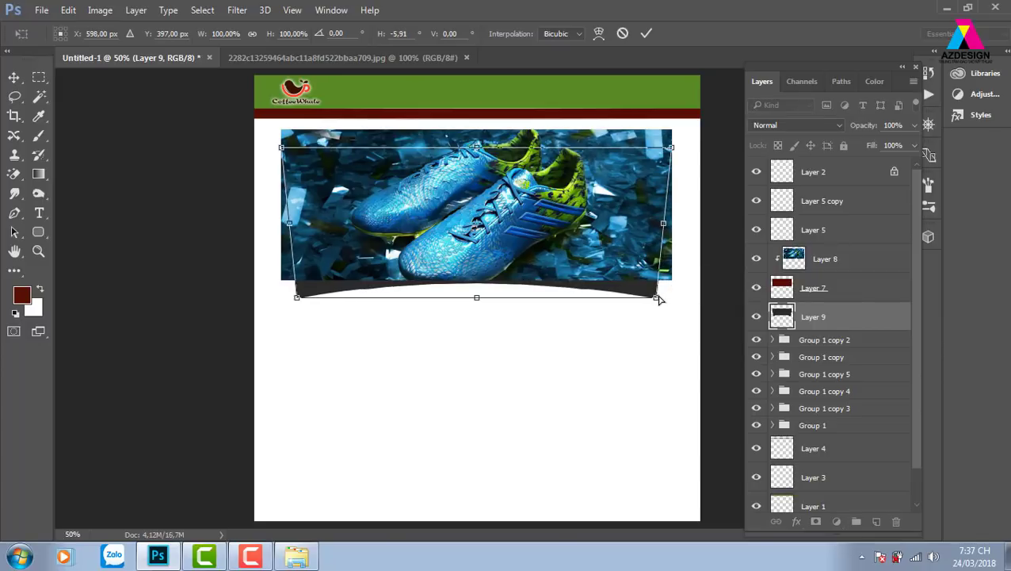
key("Return")
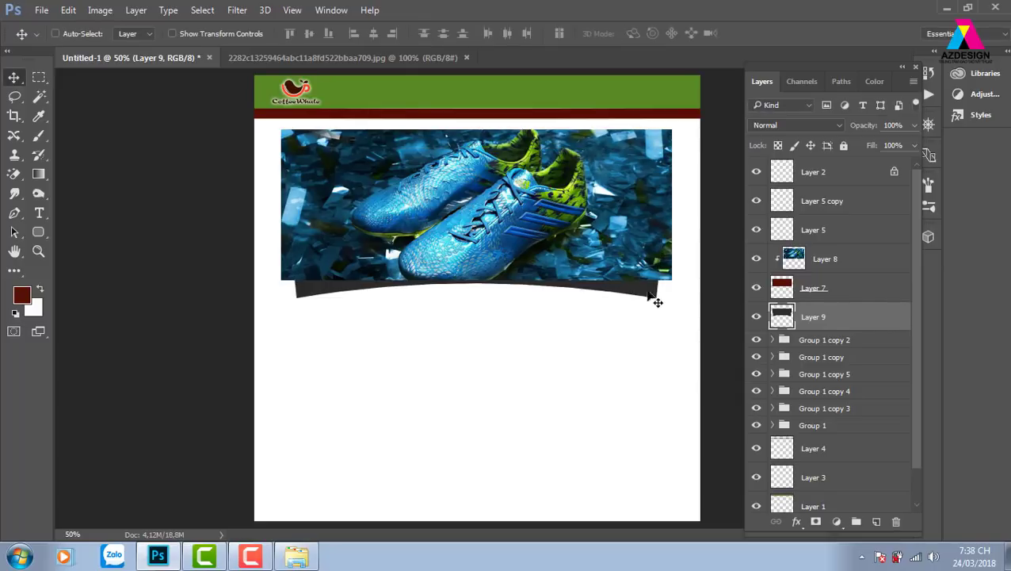
Apply a 9,8-pixel Gaussian Blur and set the layer opacity to 50%.
left_click(237, 11)
mouse_move(245, 175)
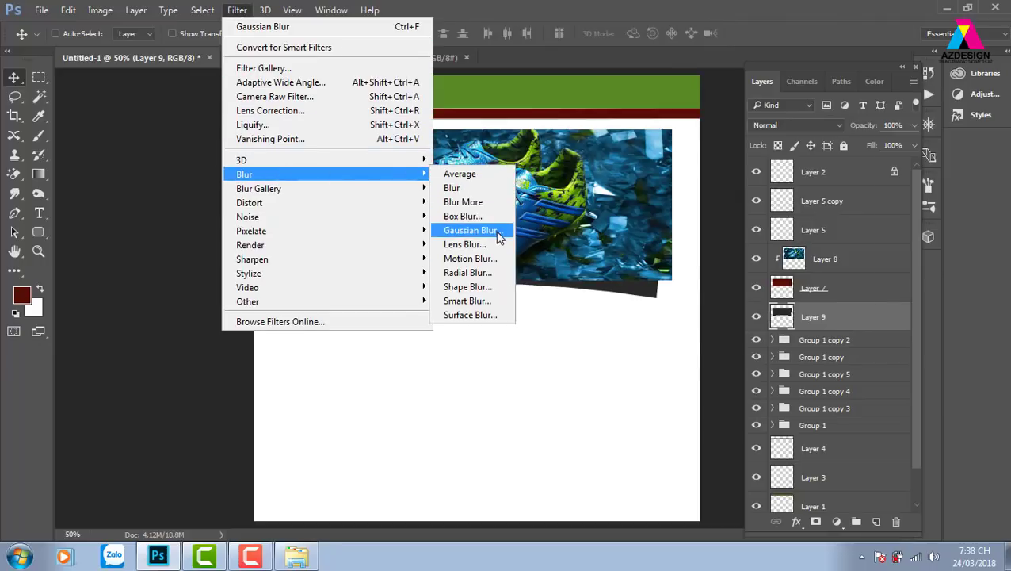
left_click(498, 231)
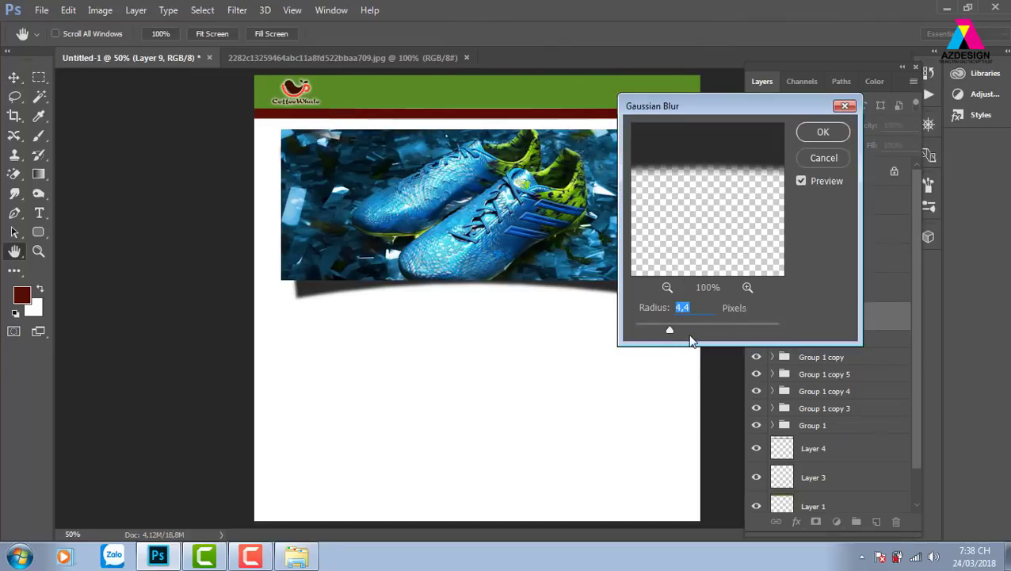
left_click_drag(670, 329, 692, 330)
left_click(839, 135)
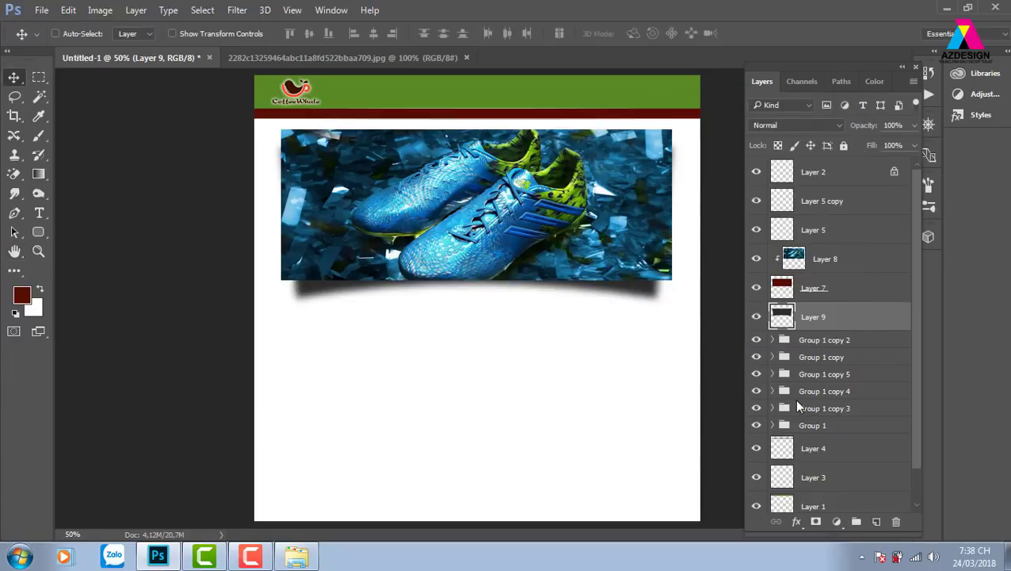
key("5")
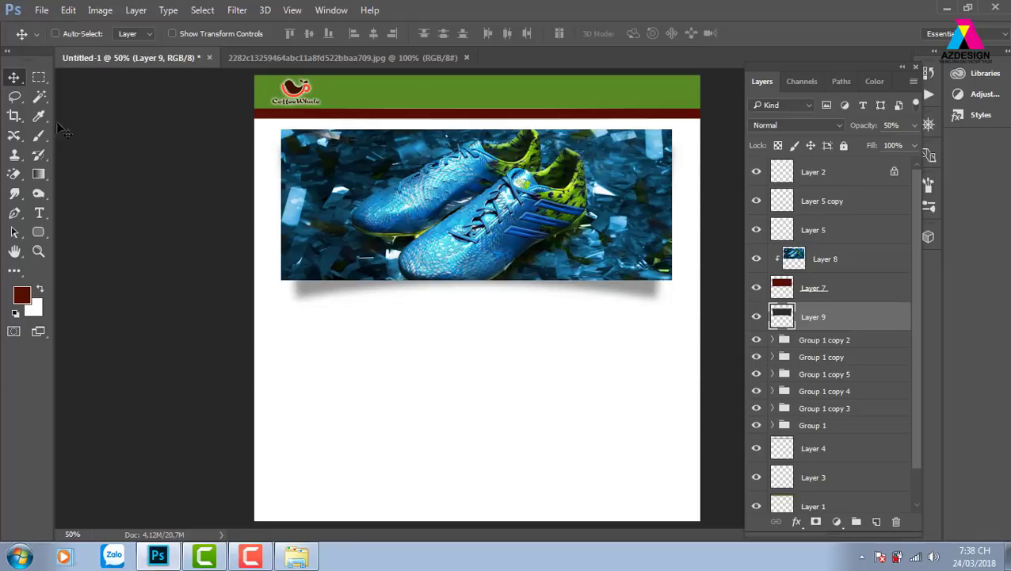
Select a thin rectangular strip along the banner's bottom edge and target Layer 8.
left_click(43, 79)
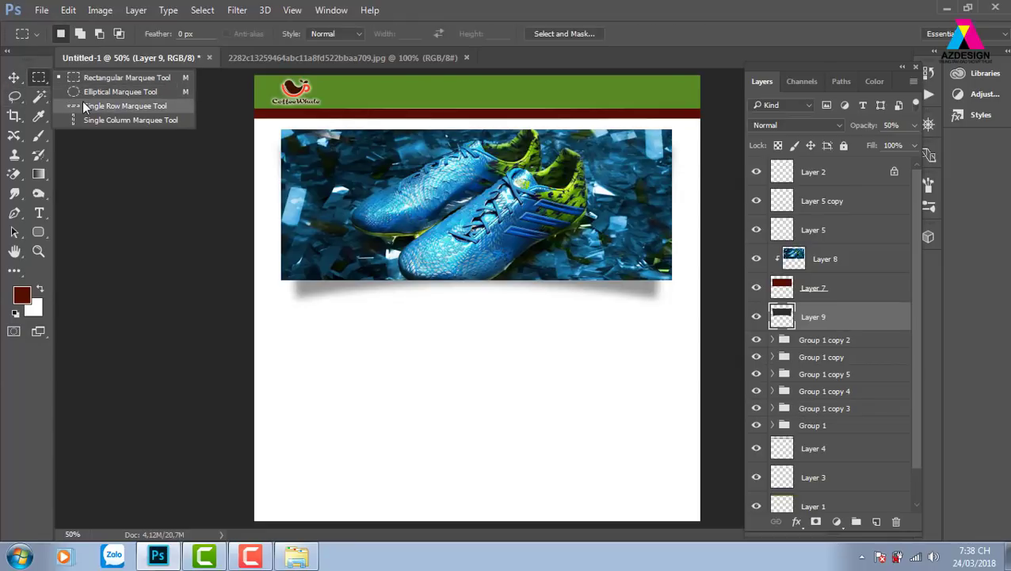
left_click(99, 78)
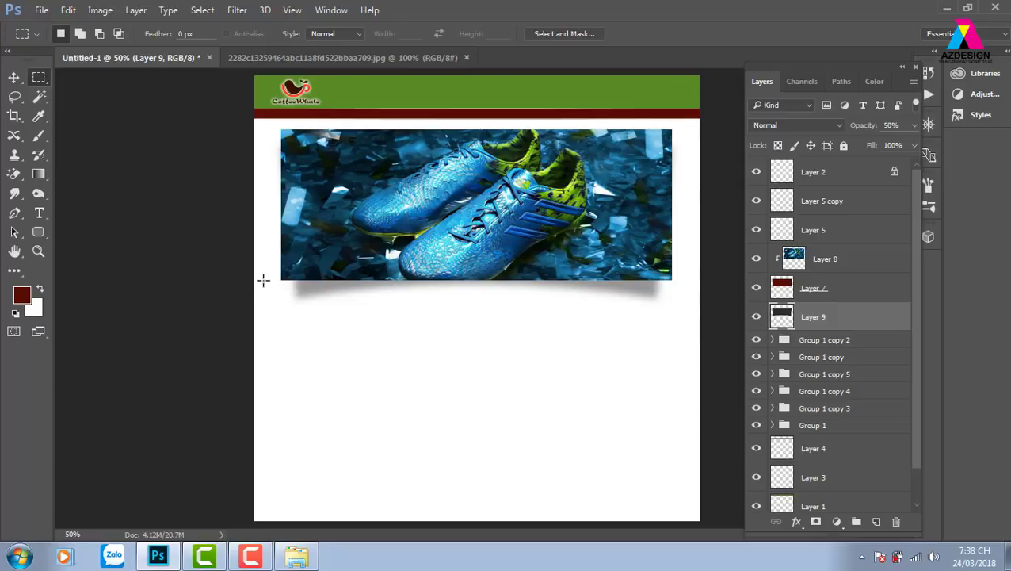
mouse_move(259, 278)
left_mouse_down()
mouse_move(711, 296)
mouse_move(738, 277)
left_mouse_up()
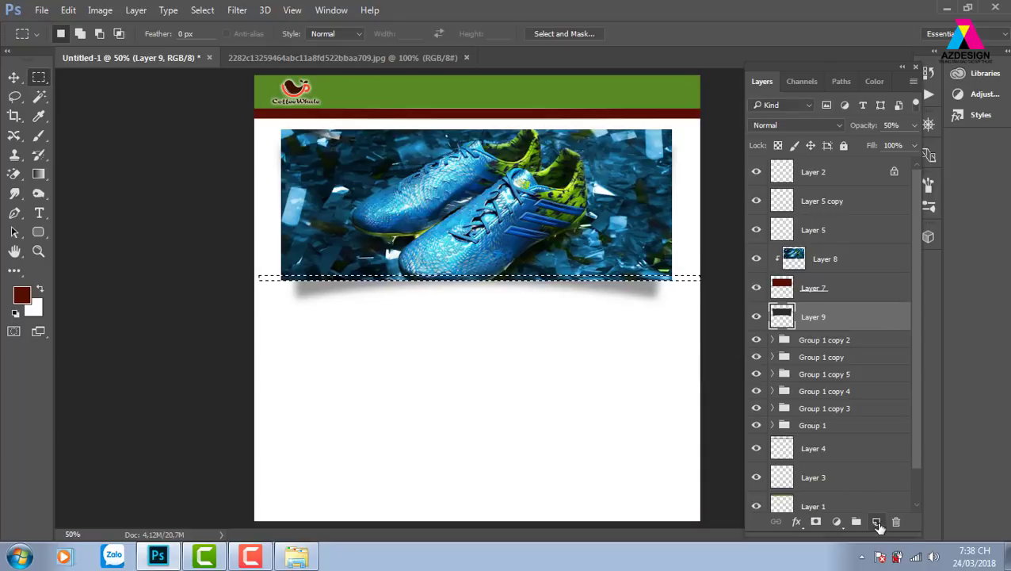
left_click(864, 287)
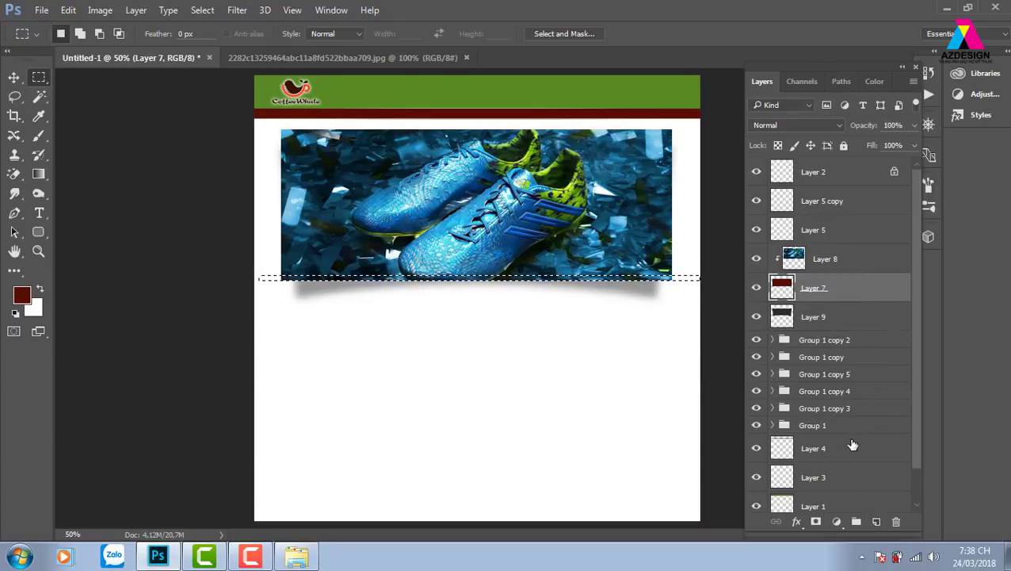
left_click(881, 317)
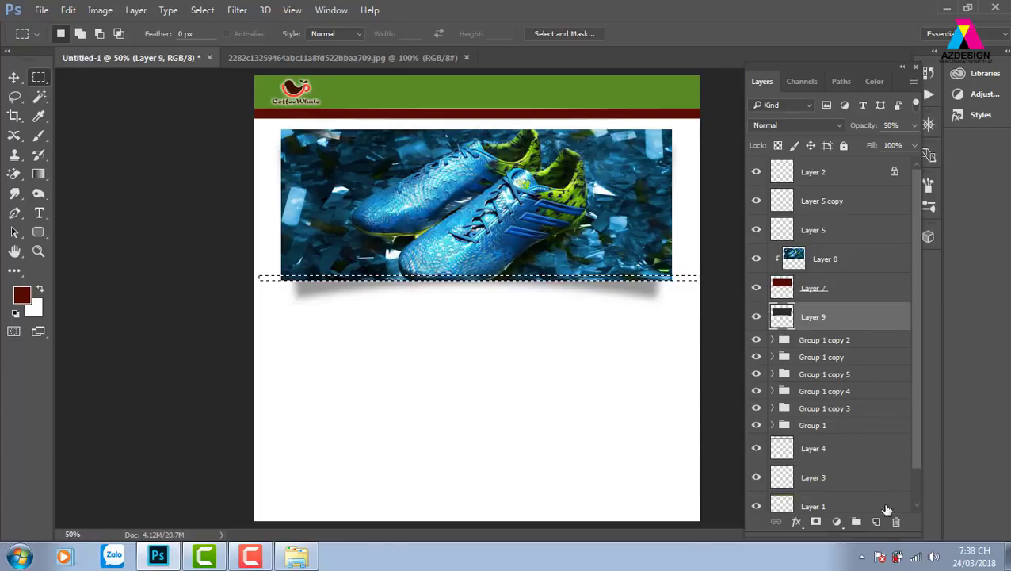
left_click(860, 265)
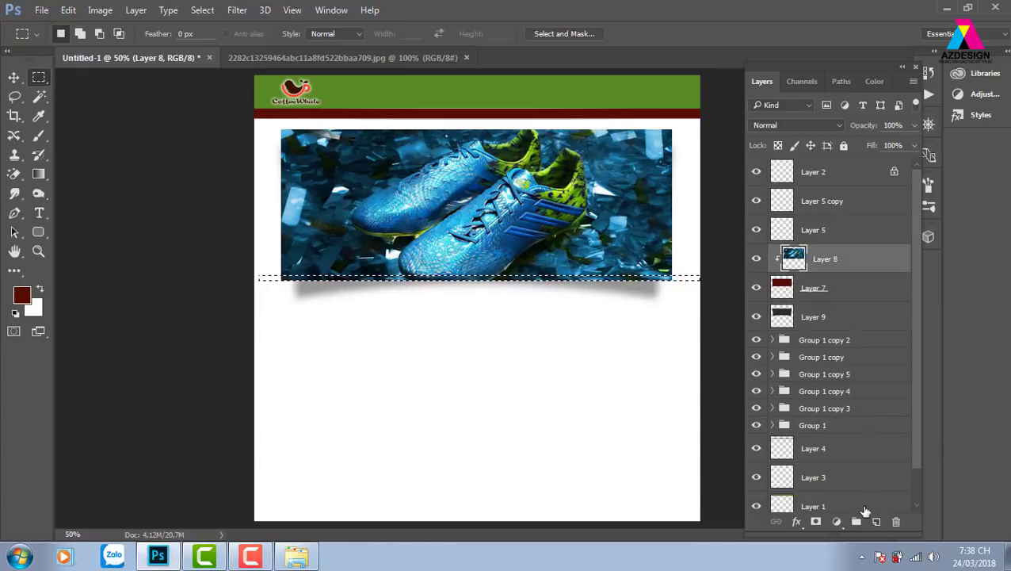
Add new Layer 10 above Layer 8, deselect, and nudge the content slightly.
left_click(876, 522)
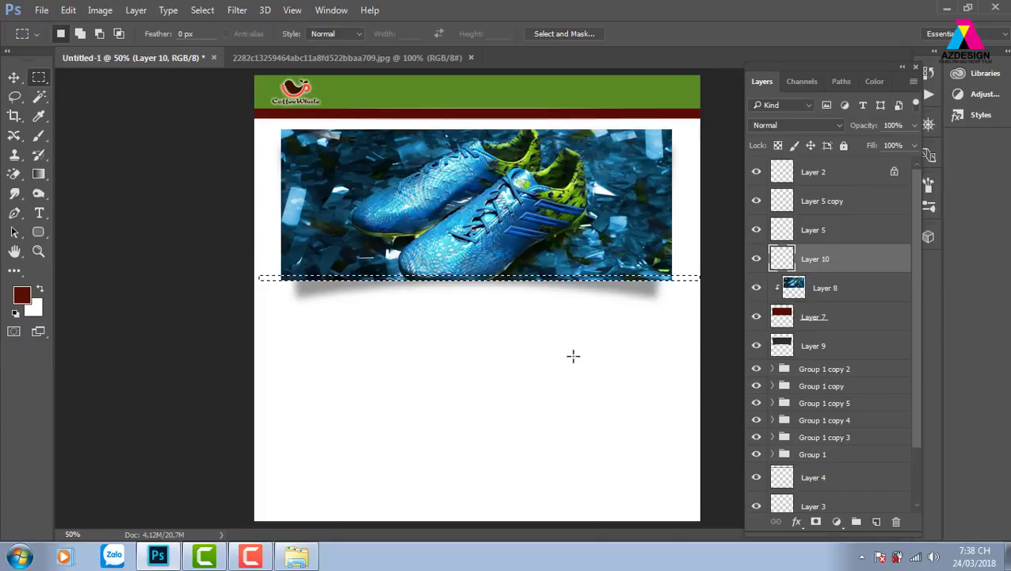
key("v")
key("ctrl+d")
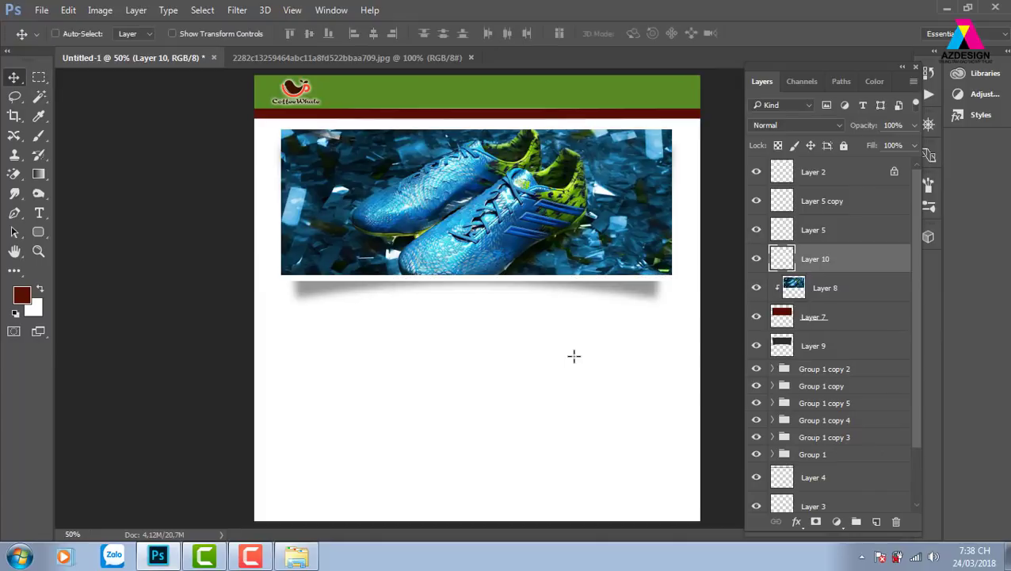
key("shift+Up")
key("shift+Down")
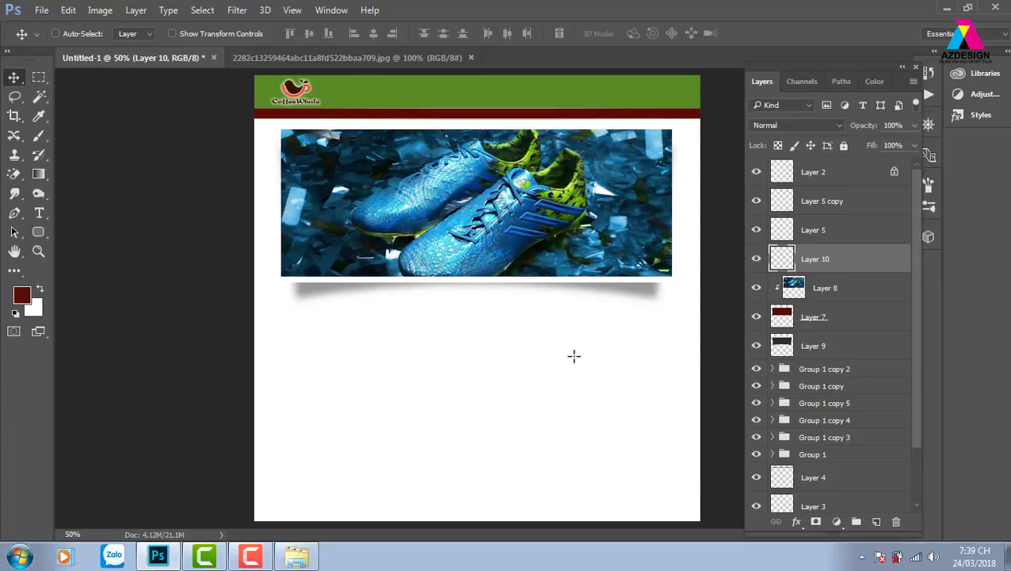
Delete the old shadow layers, Layer 10 and Layer 9.
key("Delete")
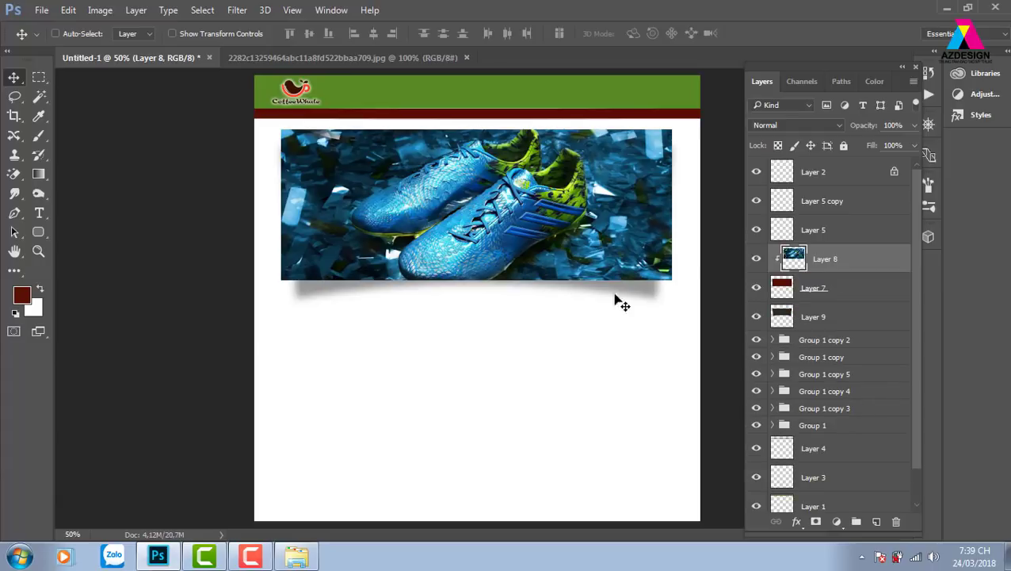
right_click(643, 295)
left_click(656, 298)
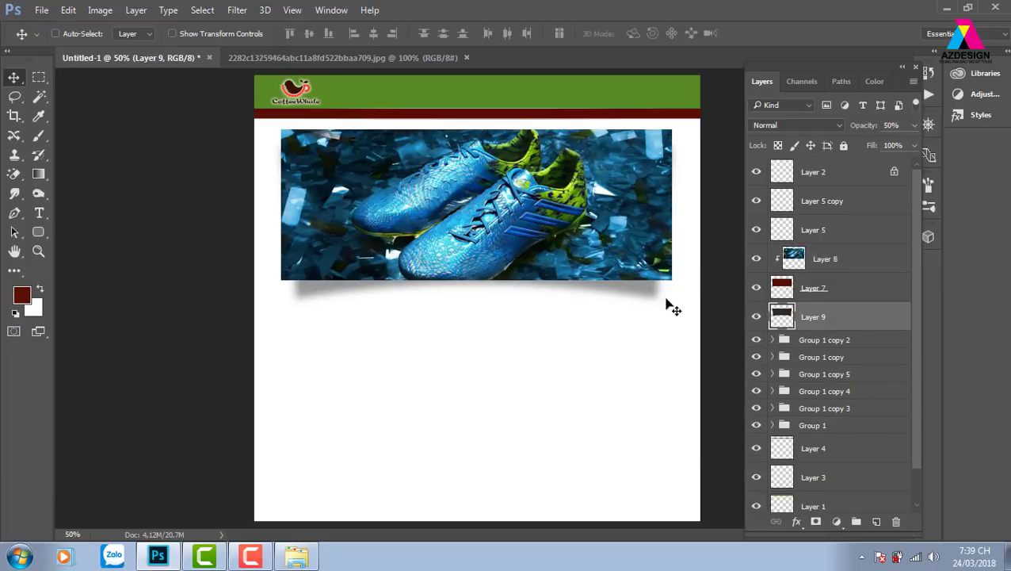
key("Delete")
Fill a new layer with the banner's outline, move it below the banner, and make it dark grey.
left_click(807, 292)
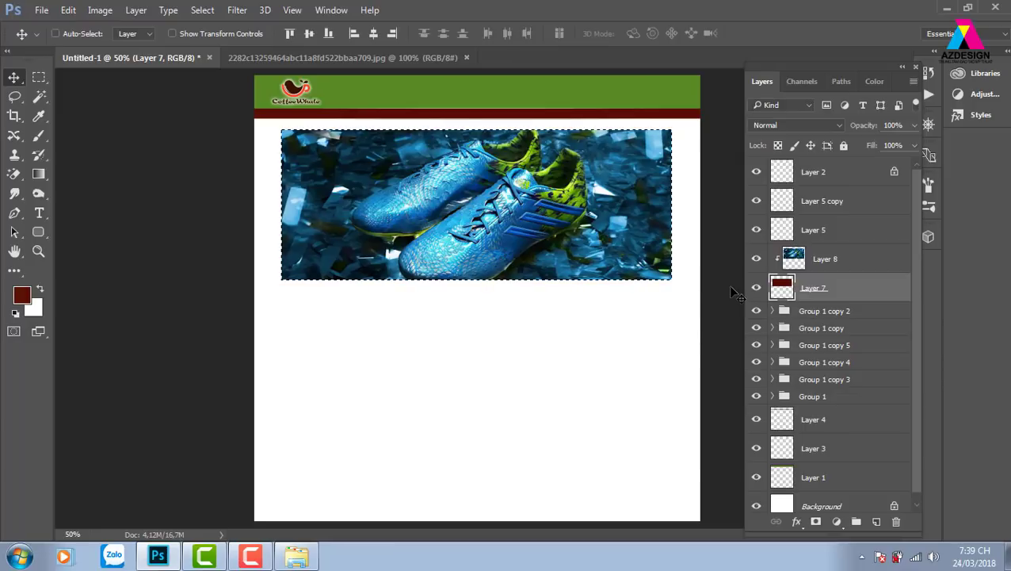
left_click(846, 314)
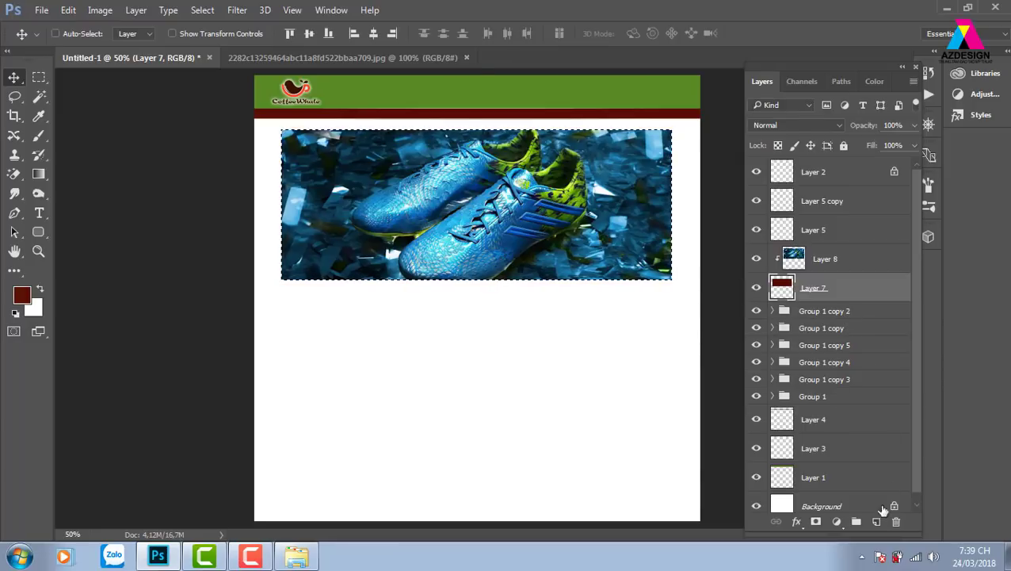
left_click(876, 521)
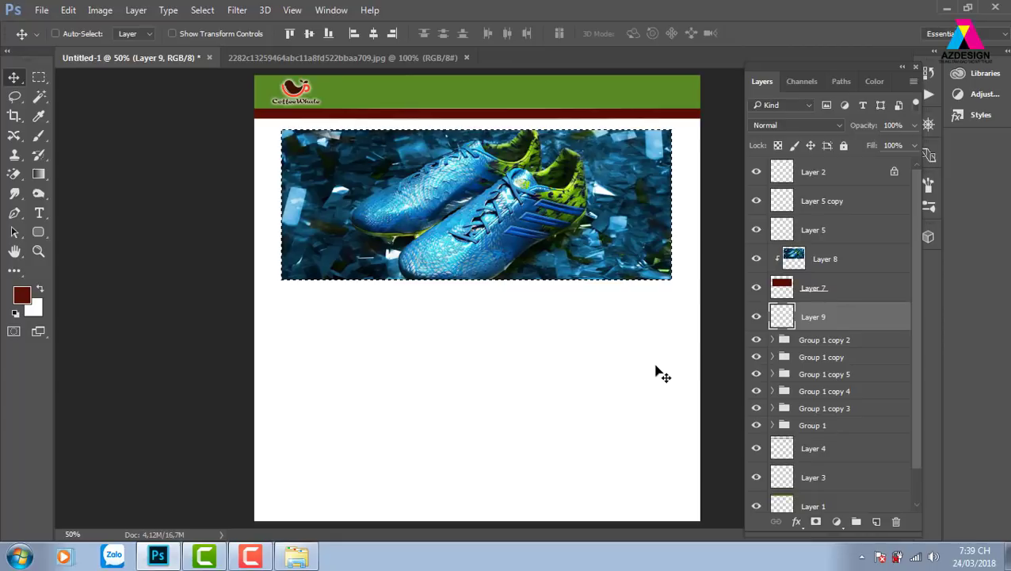
key("alt+BackSpace")
left_click_drag(663, 375, 576, 354)
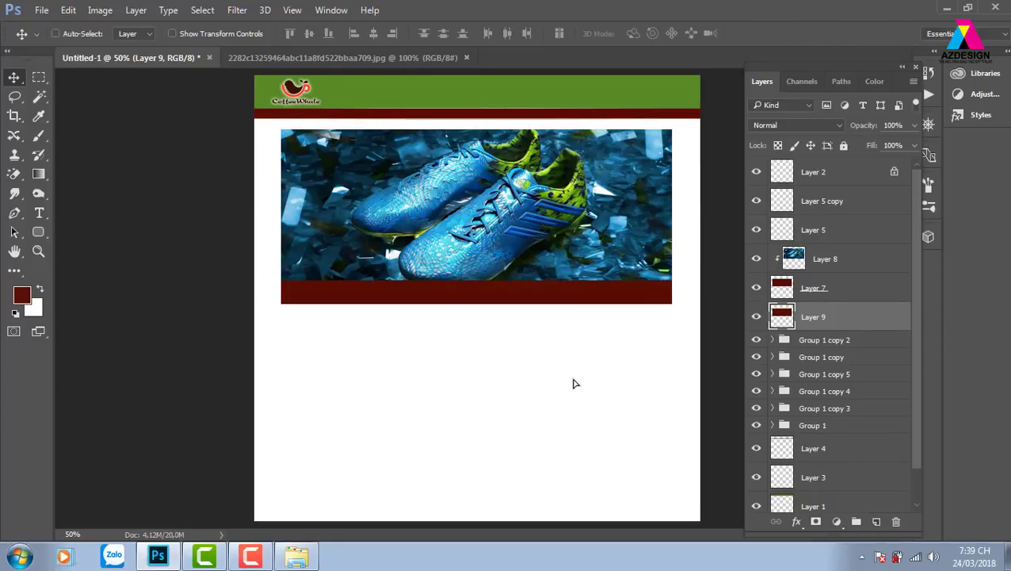
key("ctrl")
key("ctrl+shift+u")
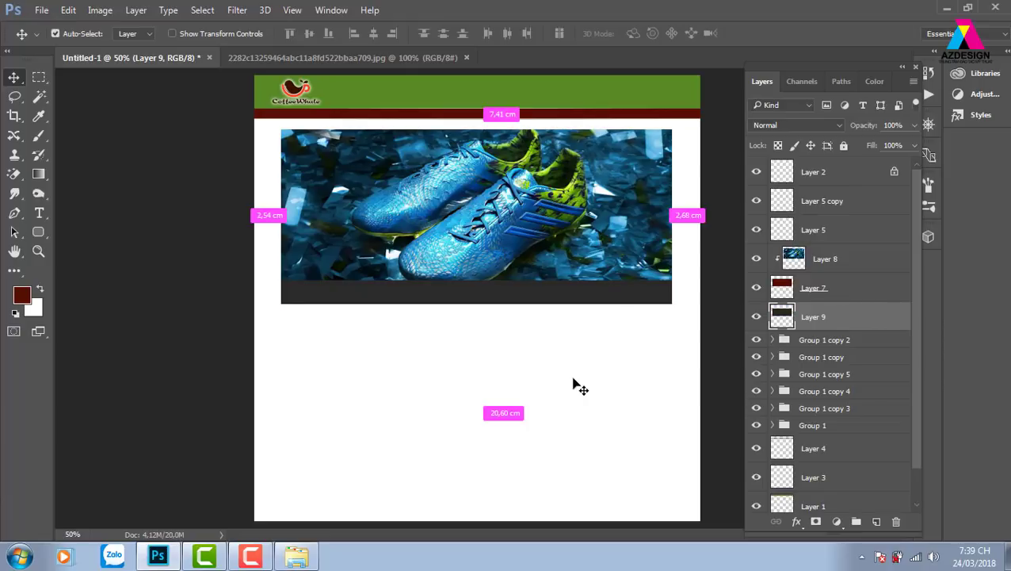
Warp the grey band with Arc Lower at a 25.7% bend so its bottom curves downward.
key("ctrl+t")
left_click(604, 35)
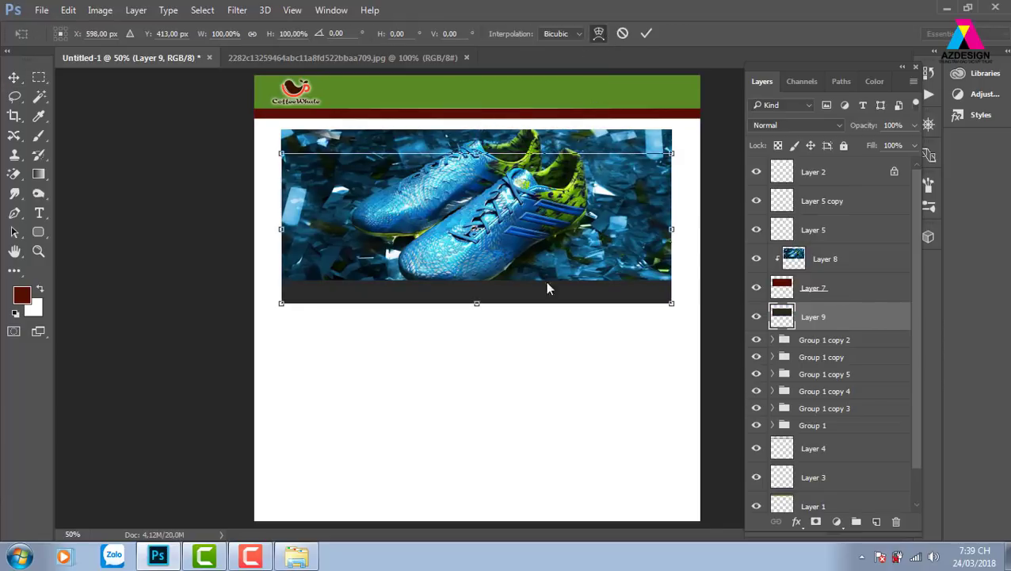
left_click(176, 36)
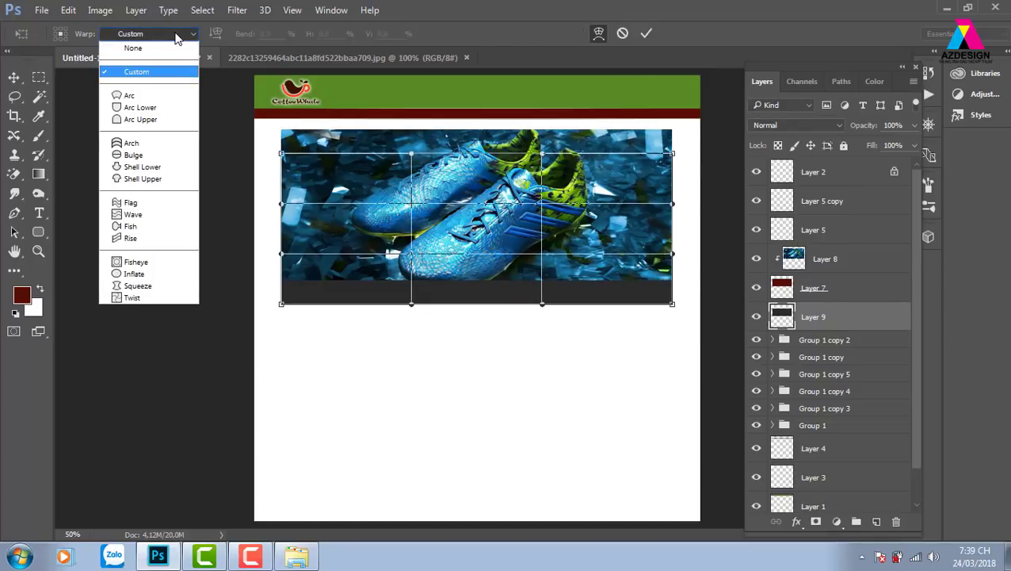
left_click(143, 108)
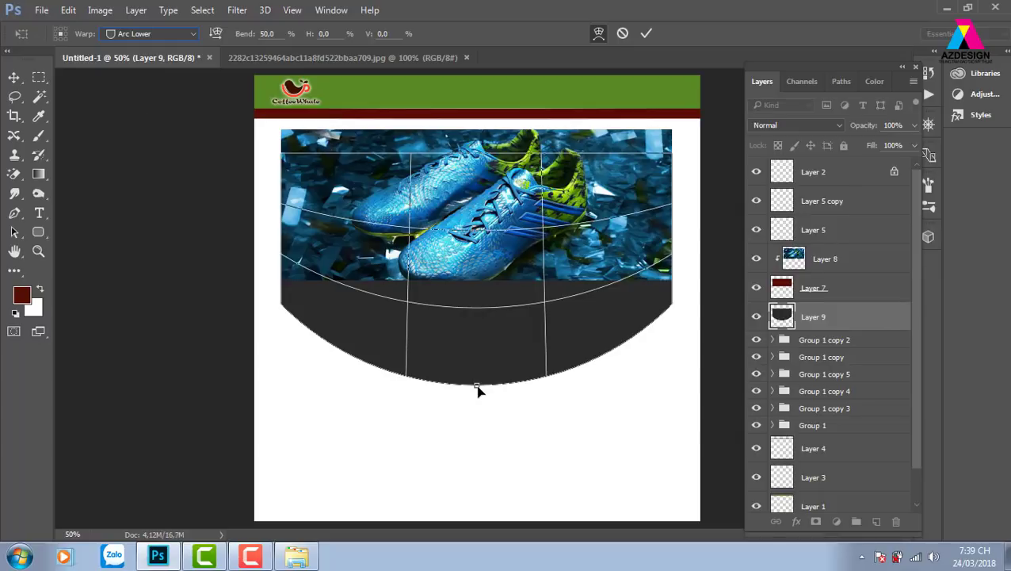
left_click_drag(476, 386, 476, 344)
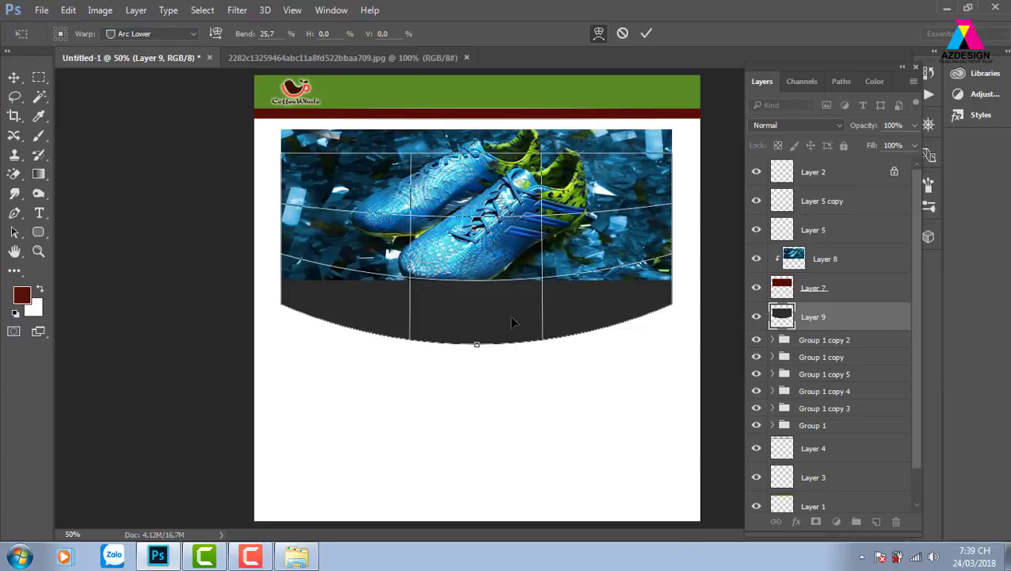
left_click(647, 32)
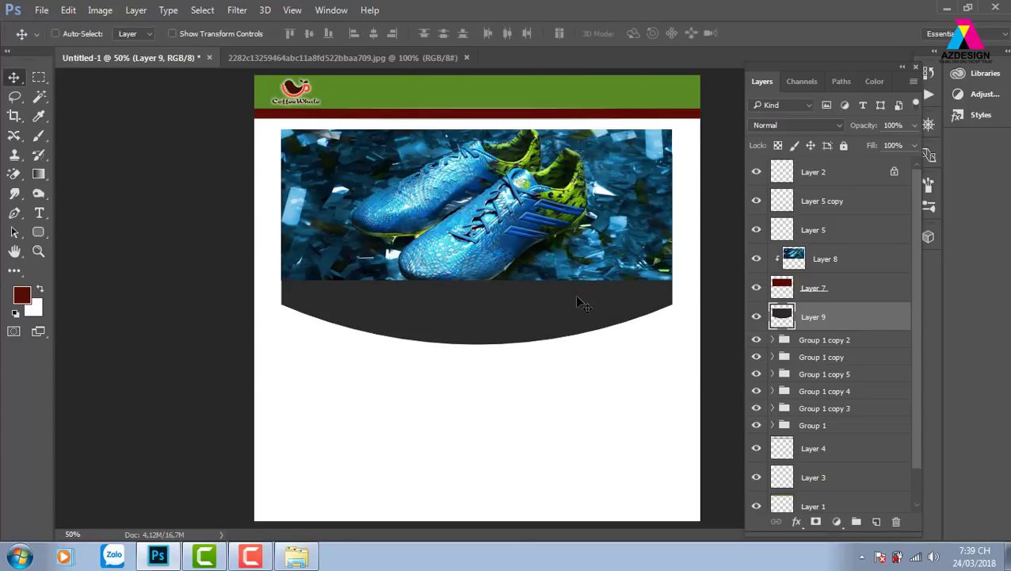
Apply a Gaussian Blur to the grey shadow band.
left_click(237, 9)
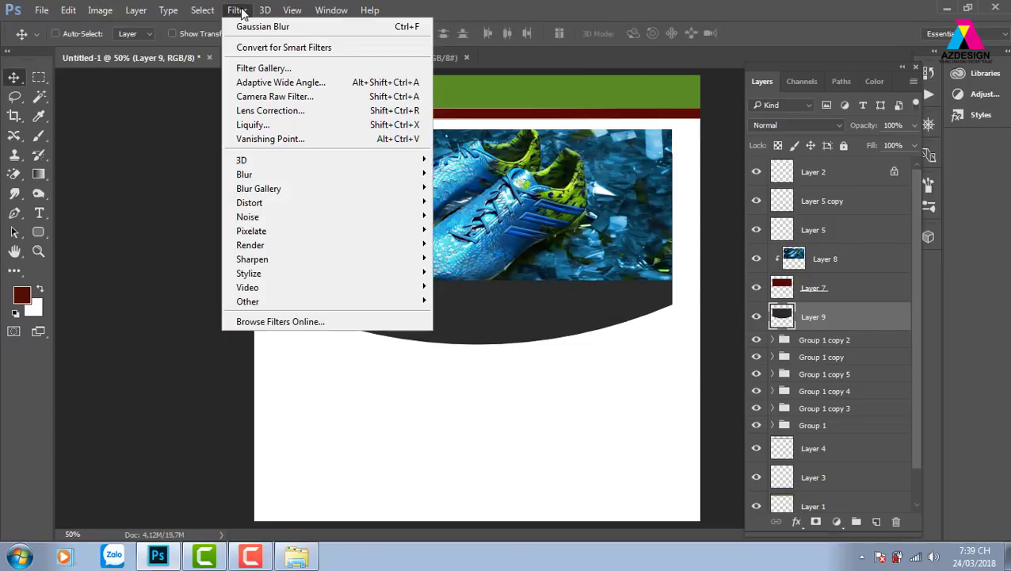
mouse_move(244, 175)
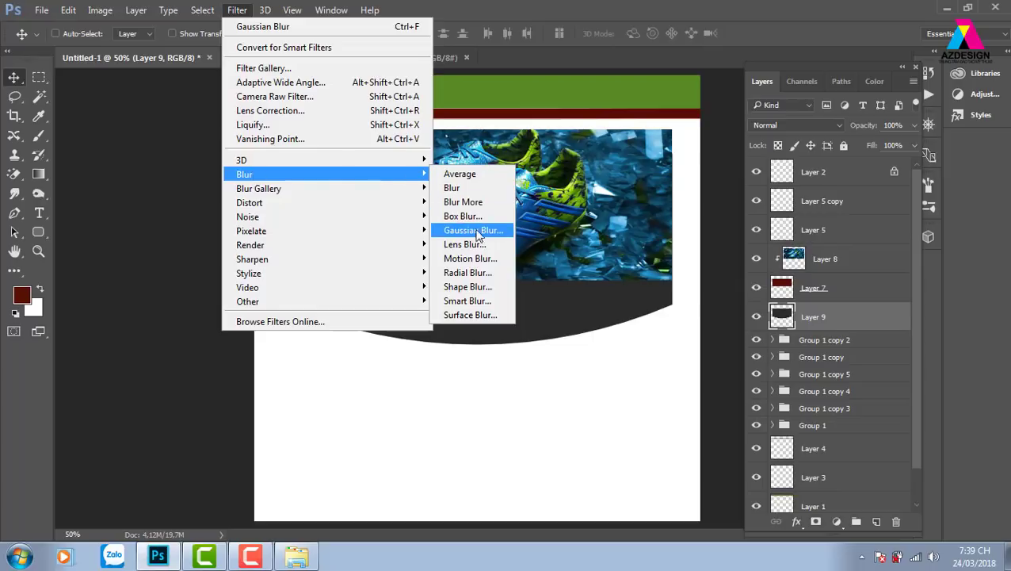
left_click(478, 230)
left_click(842, 135)
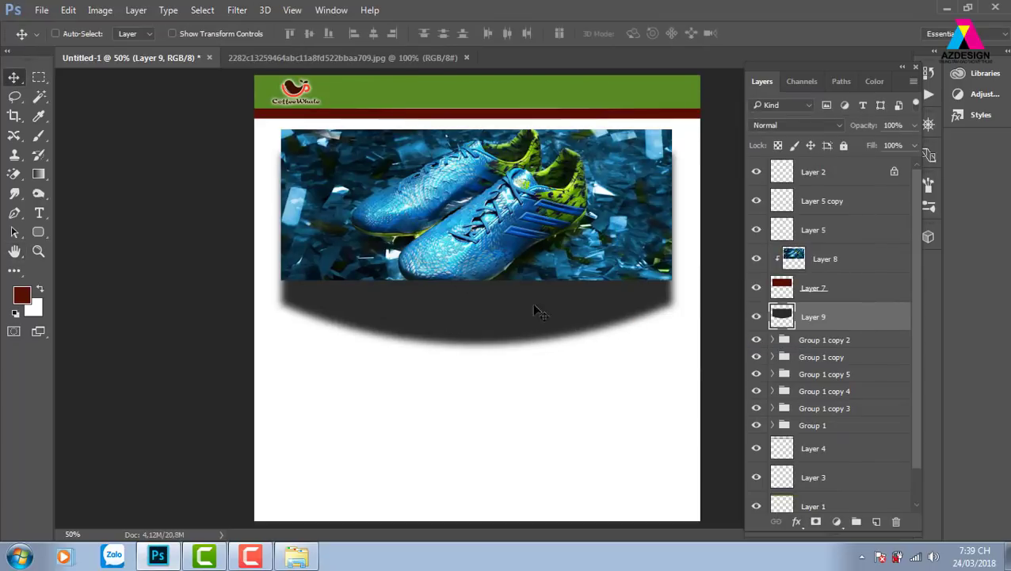
Marquee a narrow vertical strip across the centre of the shadow.
left_click(39, 77)
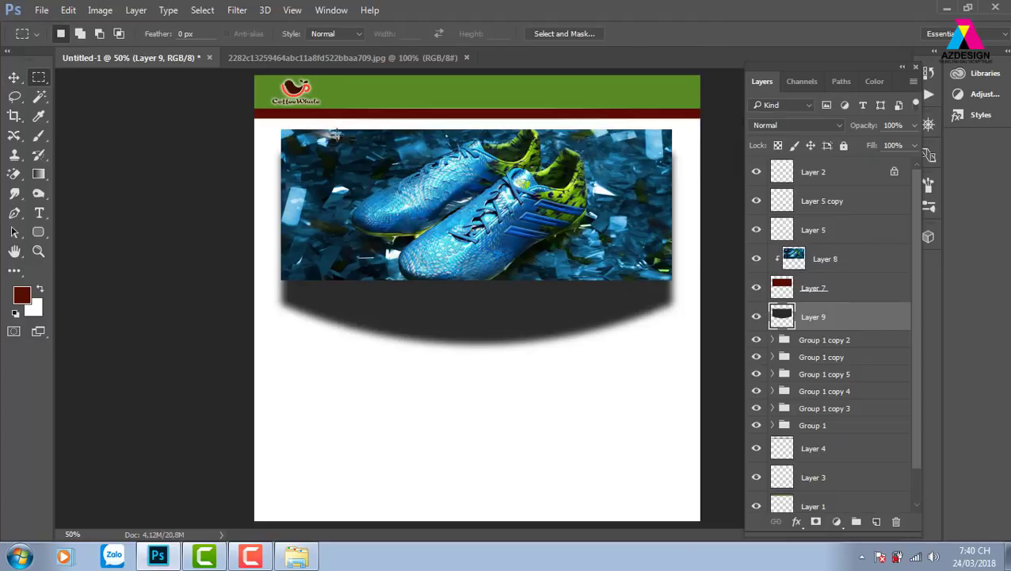
key("ctrl+minus")
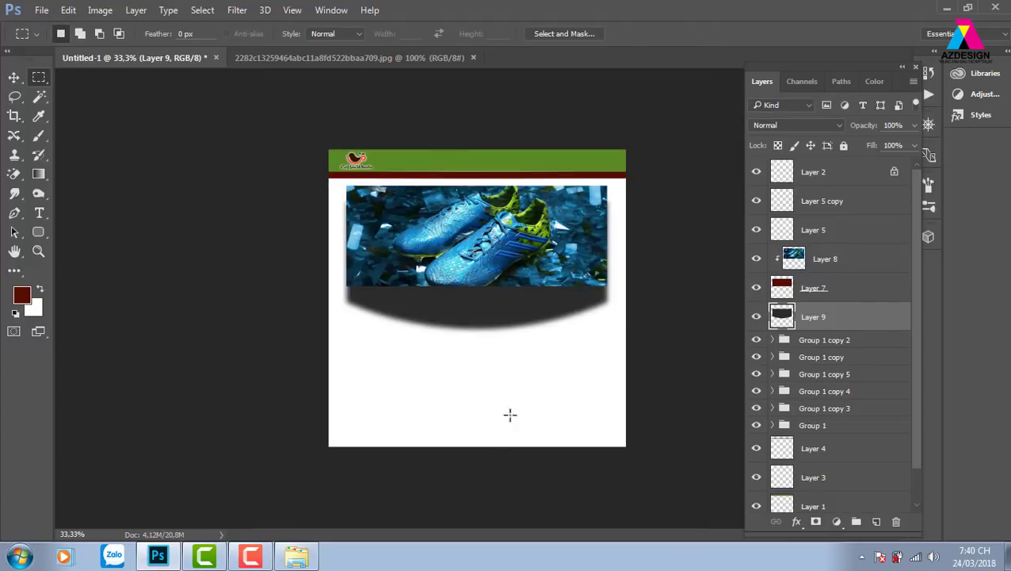
left_click_drag(509, 415, 527, 499)
key("space")
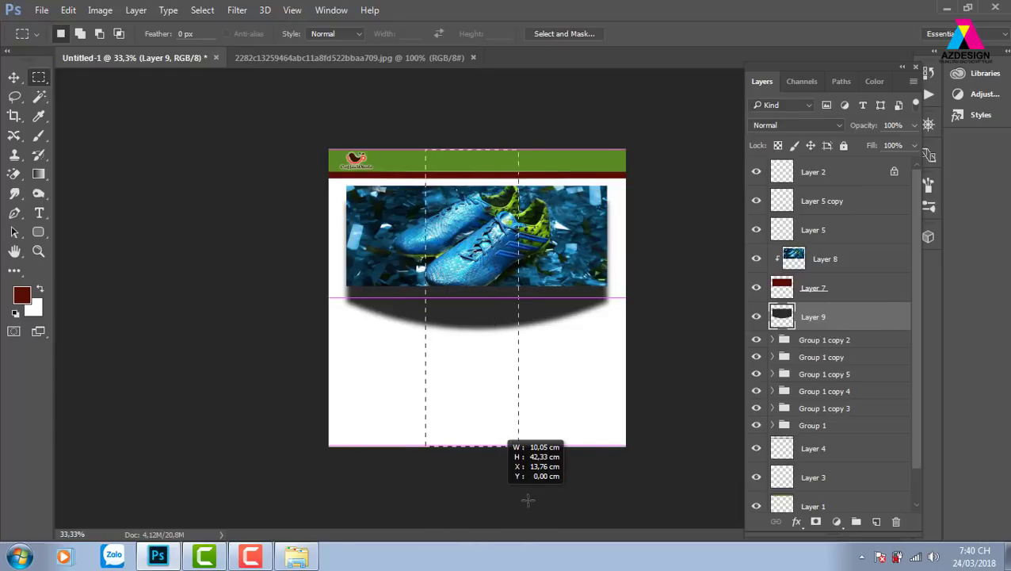
left_click_drag(527, 499, 539, 508)
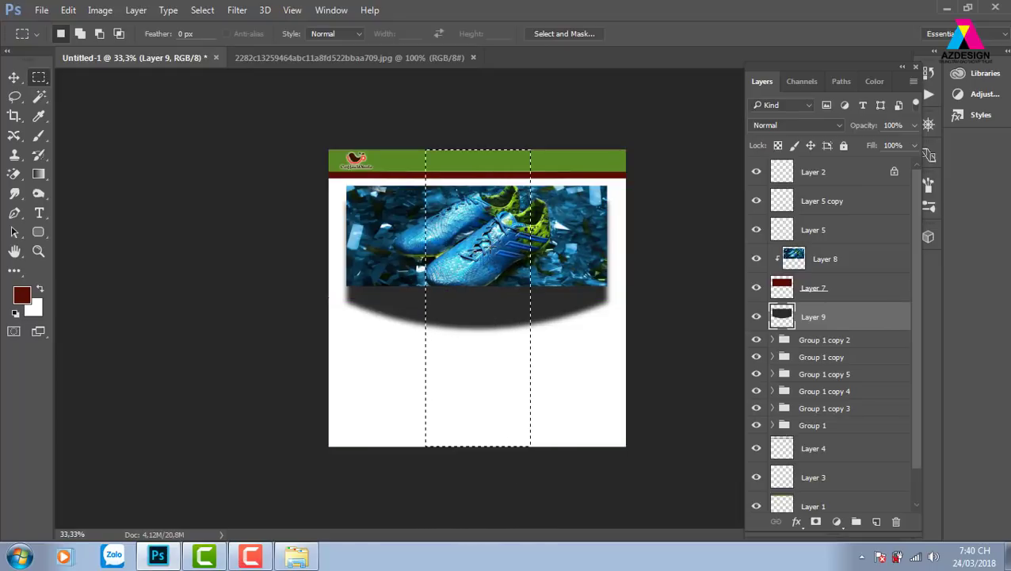
Feather the strip by 100 px, delete the shadow inside it, and deselect.
key("shift+F6")
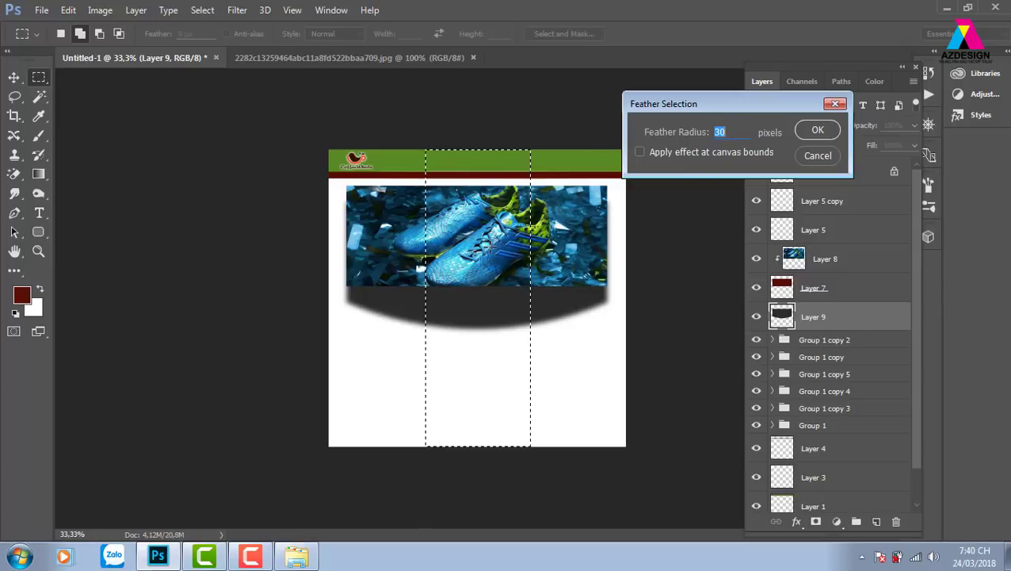
type("100")
key("Return")
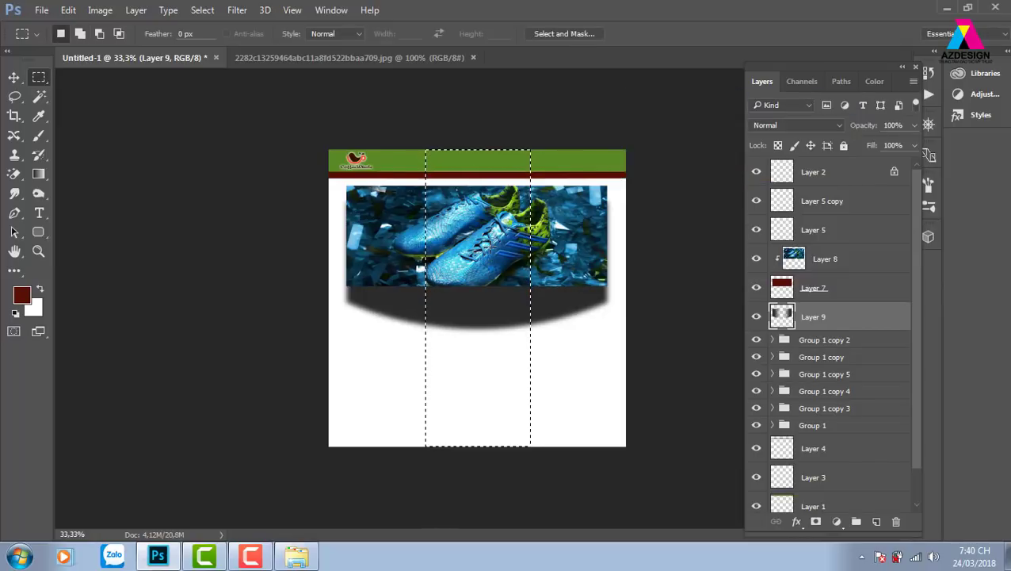
key("Delete")
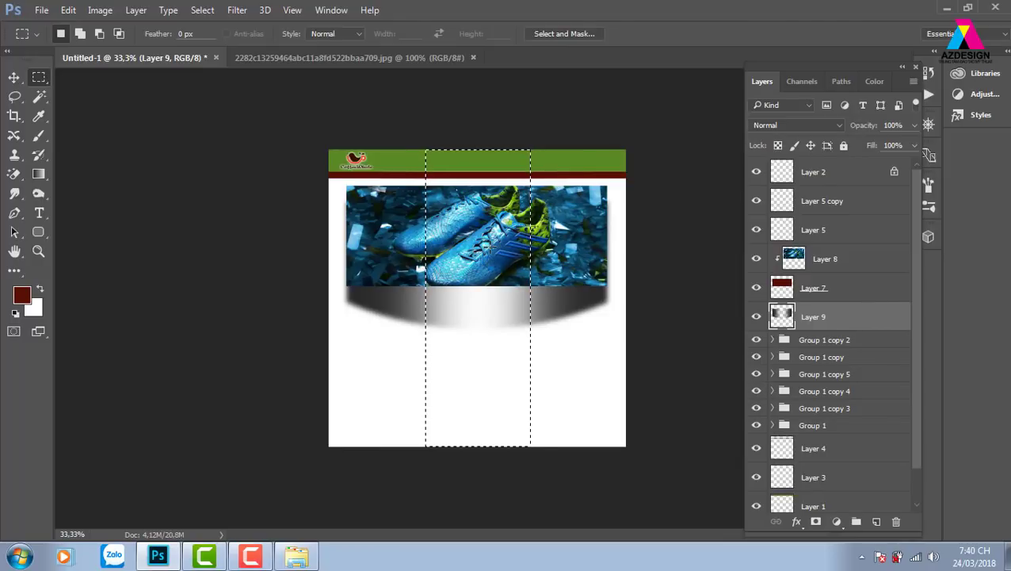
key("ctrl+d")
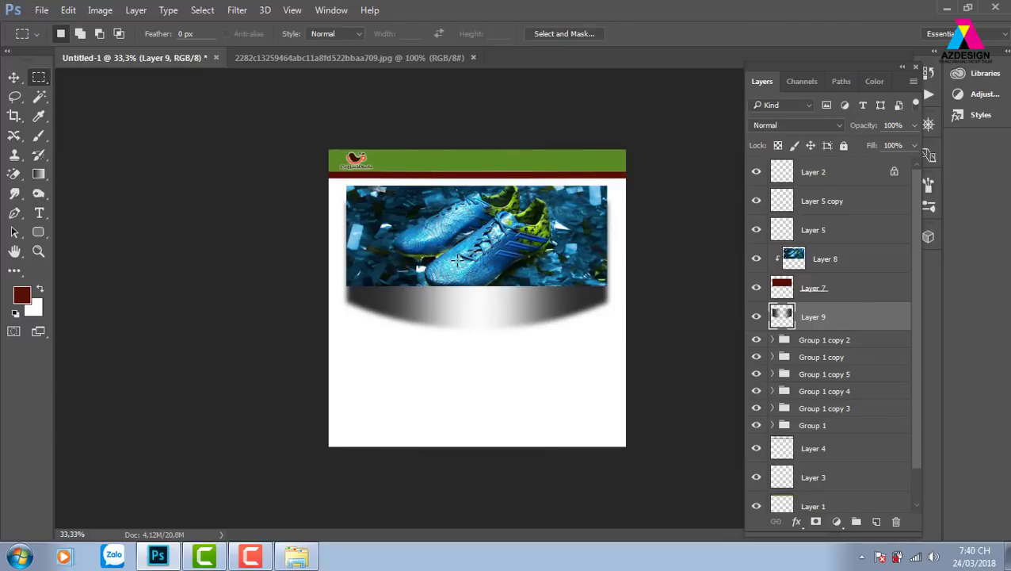
Squash the shadow layer to 83.15% height from its bottom edge and commit.
key("ctrl+t")
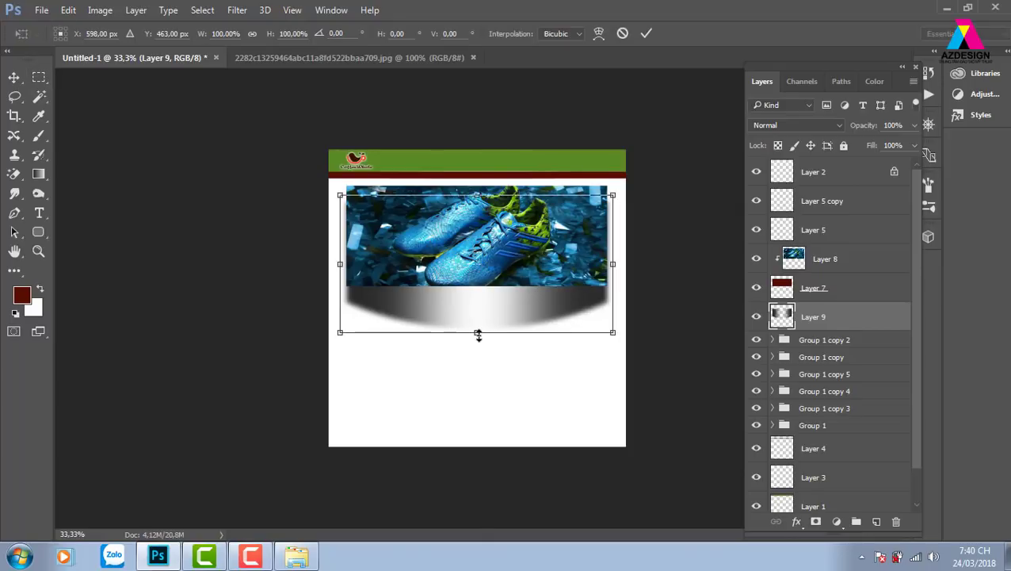
left_click_drag(476, 335, 482, 299)
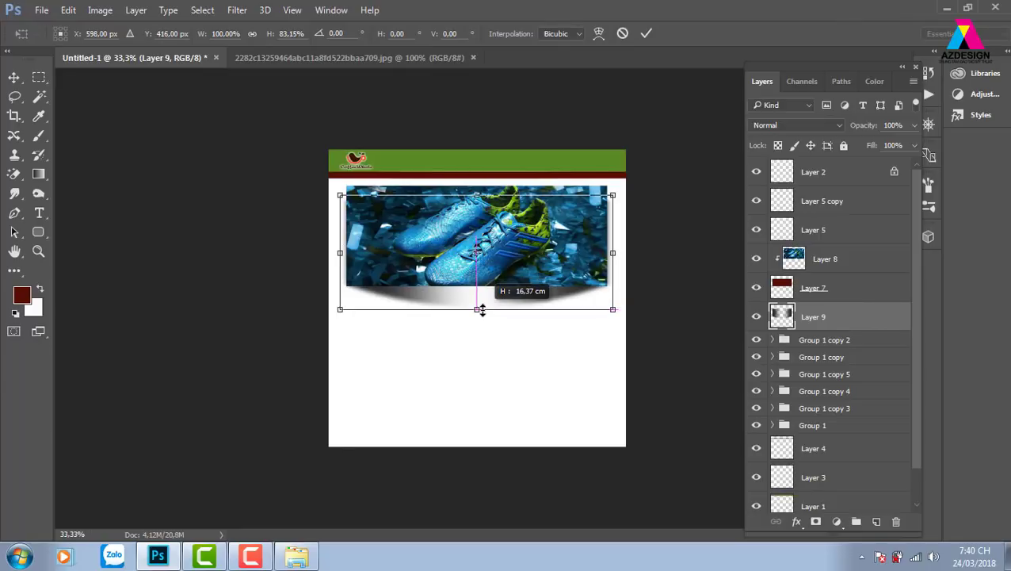
key("m")
key("Return")
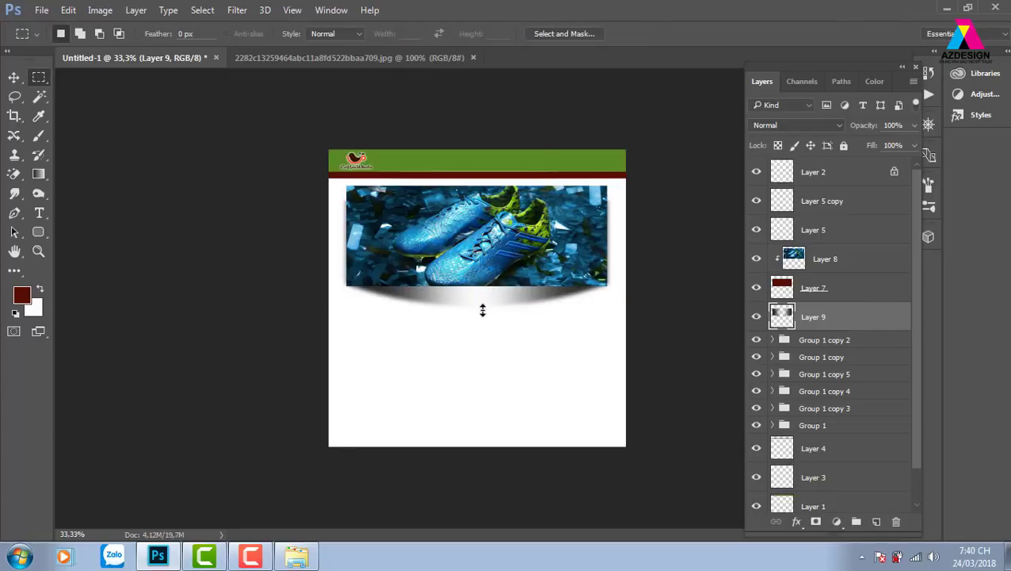
key("v")
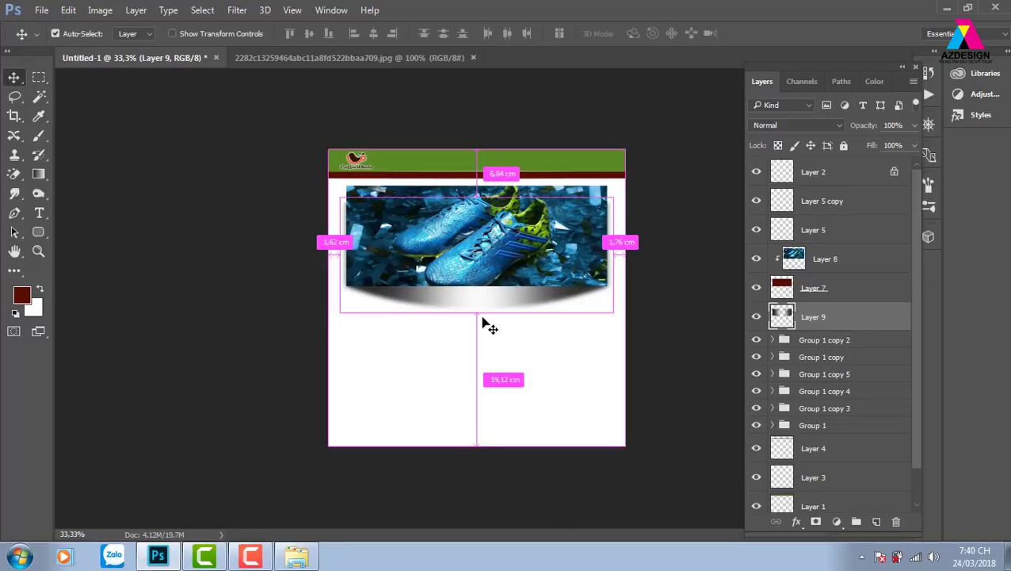
key("ctrl+plus")
Marquee a thin strip along the banner's bottom edge and add new Layer 10 above Layer 9.
left_click(36, 79)
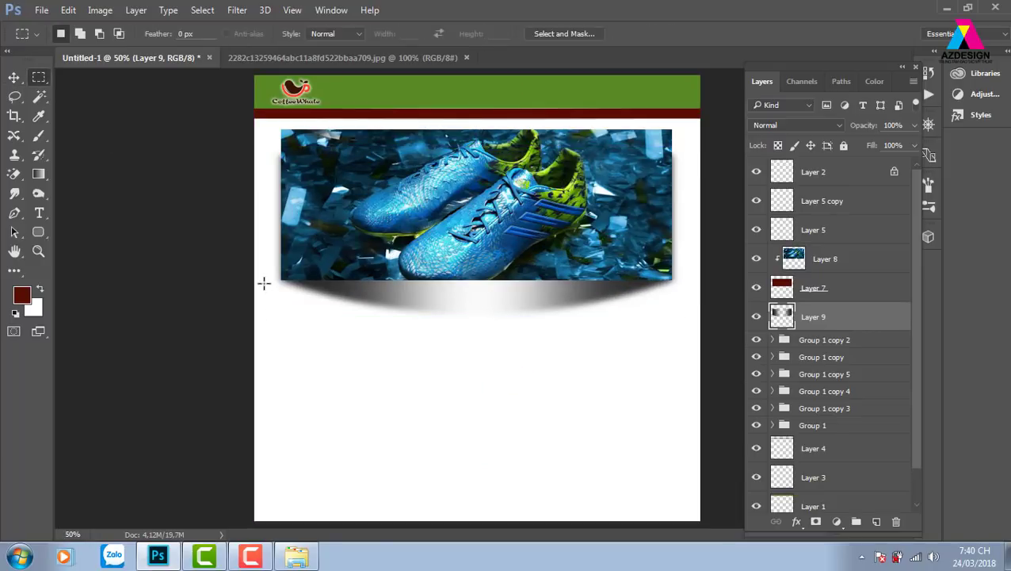
left_click_drag(273, 279, 692, 282)
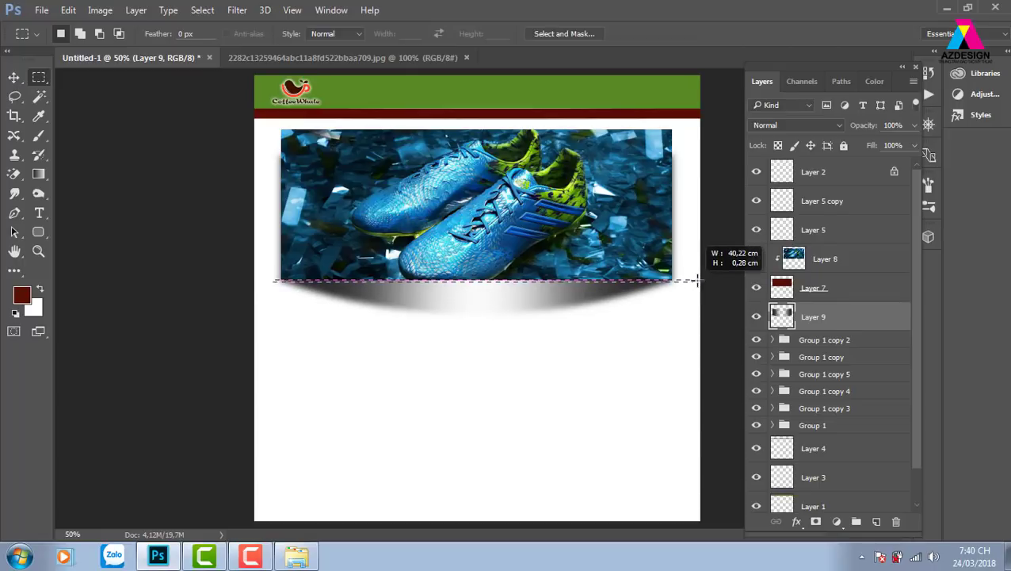
left_click_drag(692, 282, 697, 282)
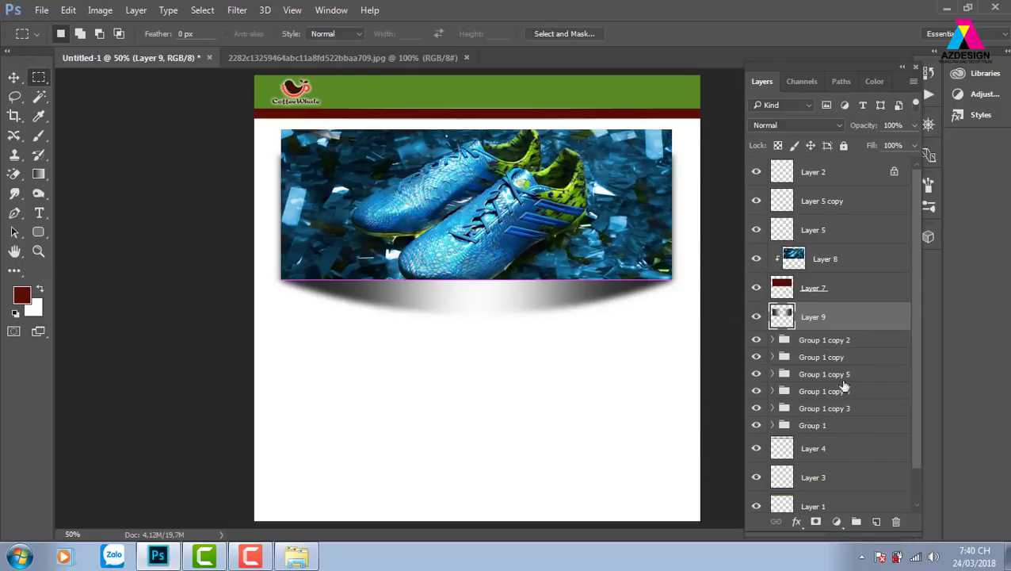
left_click(877, 521)
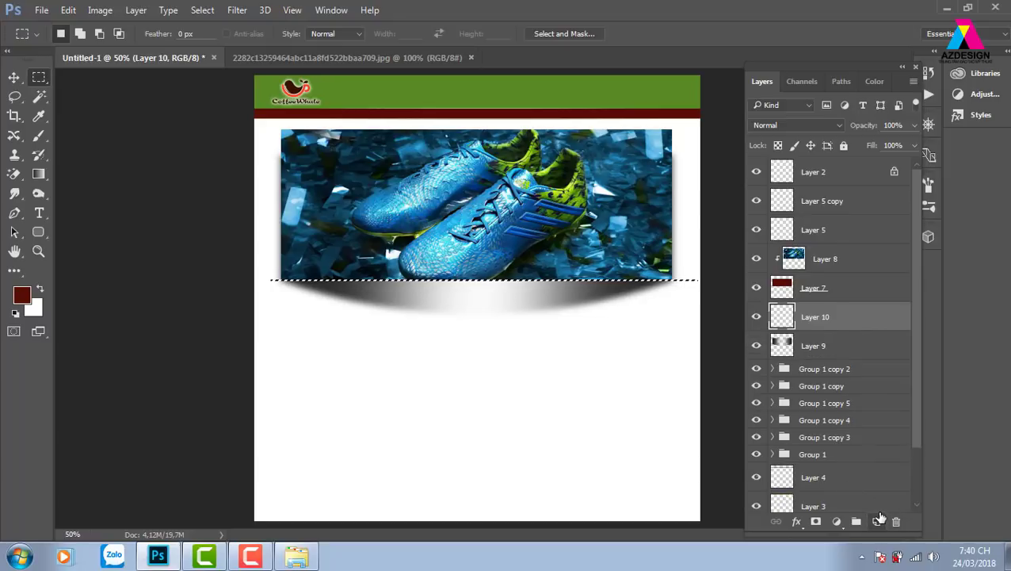
key("v")
key("ctrl+d")
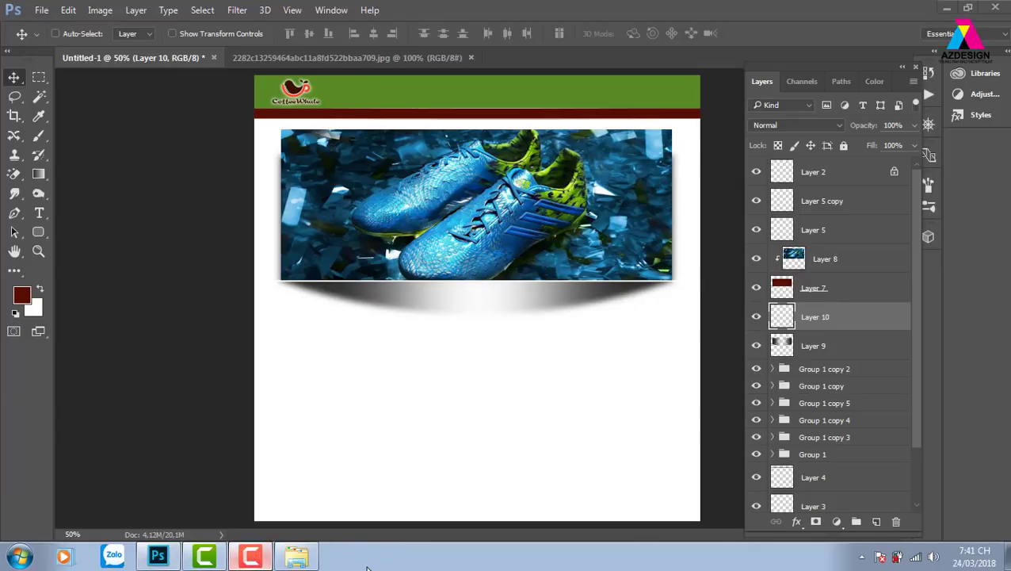
left_click(250, 556)
left_click_drag(835, 445, 733, 337)
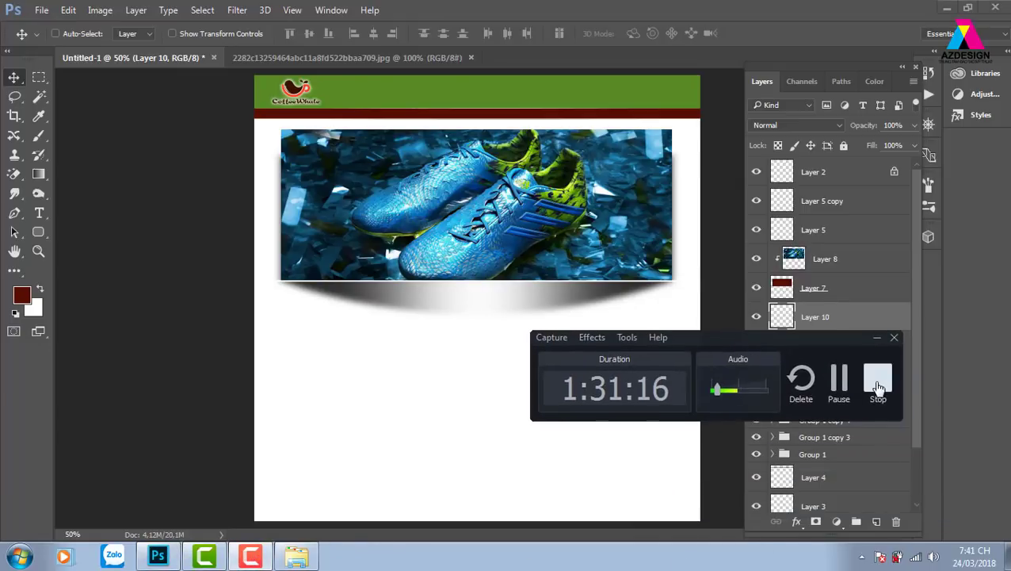